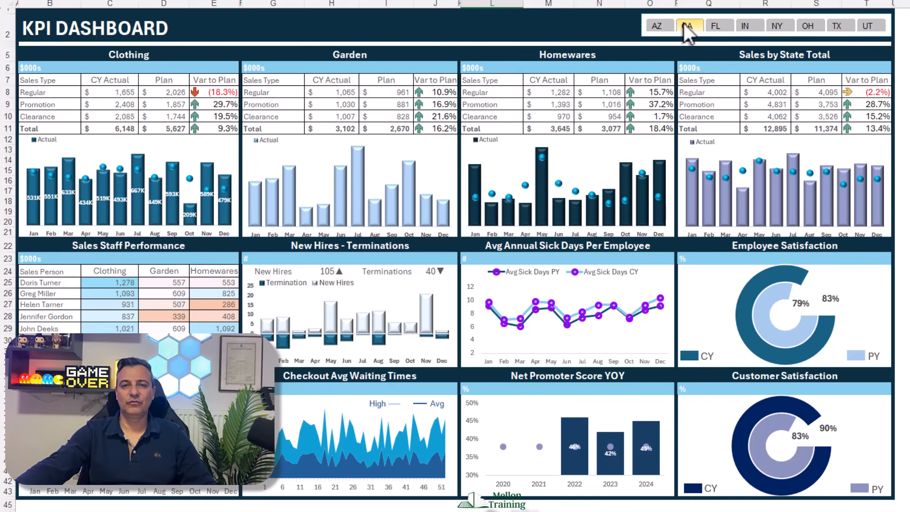
# - Filter the finished KPI dashboard by one state at a time: FL, IN, NY, OH, UT and AZ
pyautogui.click(715, 26)
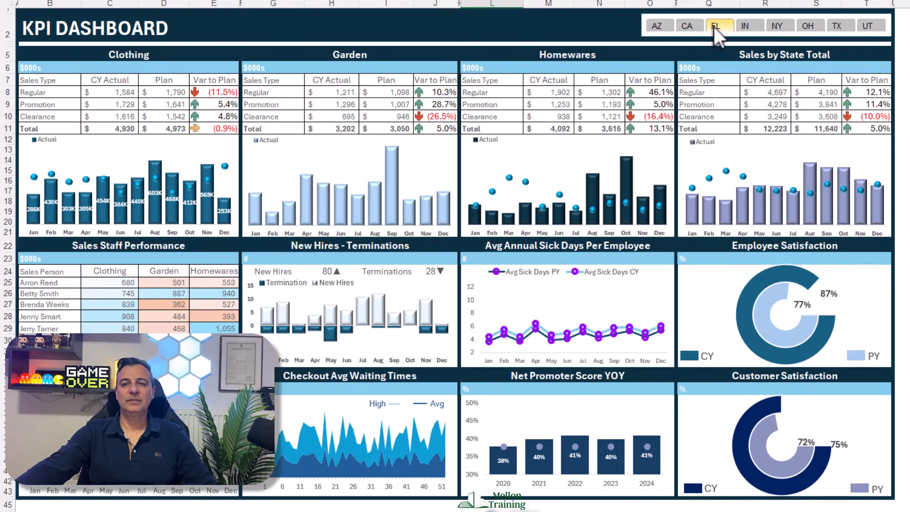
pyautogui.click(760, 27)
pyautogui.click(782, 24)
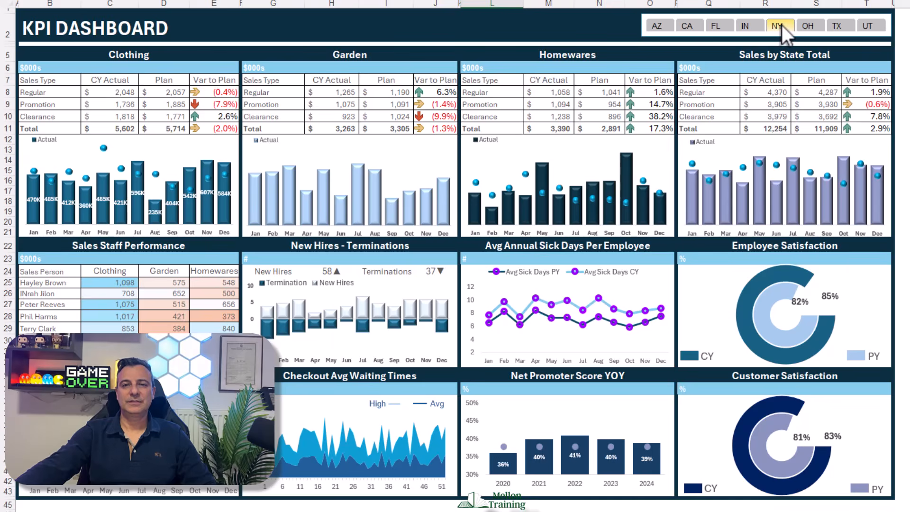
pyautogui.click(809, 26)
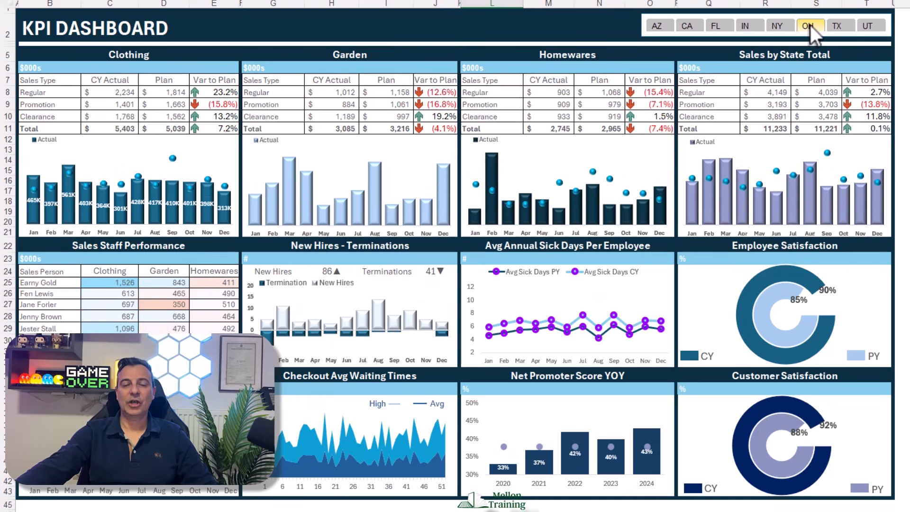
pyautogui.click(869, 27)
pyautogui.click(659, 27)
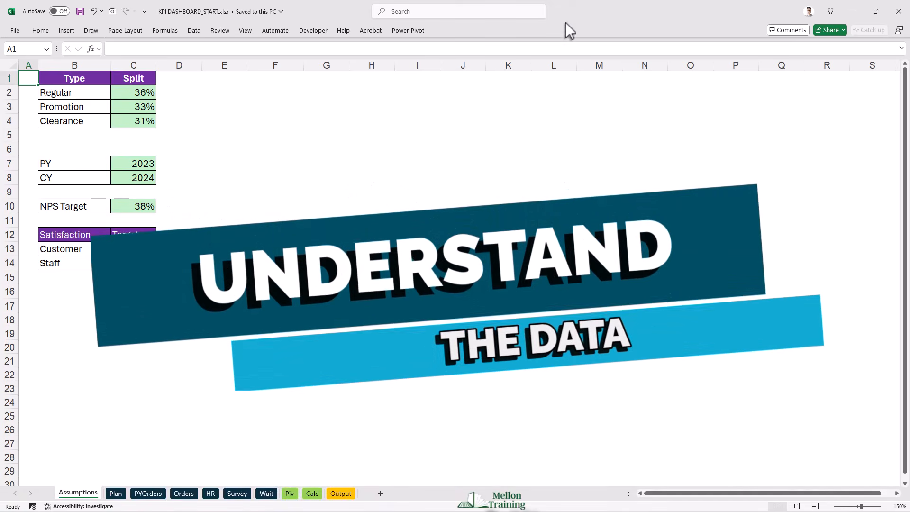
# - Look through the start workbook's sheets from Plan through PYOrders, Orders, HR, Survey, Wait, Piv and Calc to Output
pyautogui.click(116, 493)
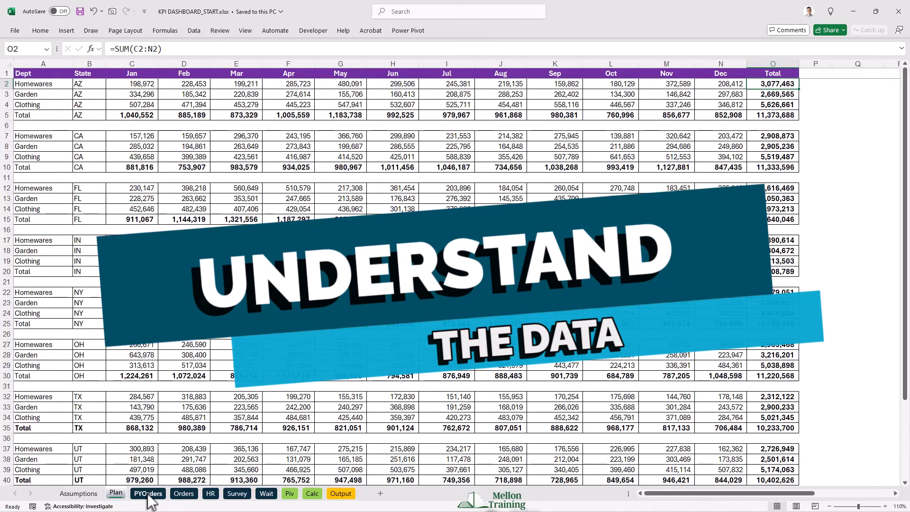
pyautogui.click(147, 494)
pyautogui.click(184, 493)
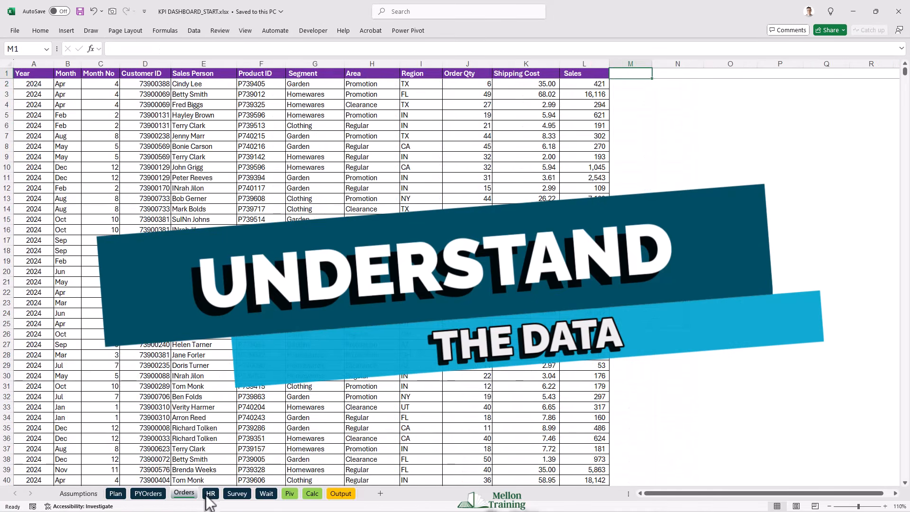
pyautogui.click(211, 494)
pyautogui.click(237, 493)
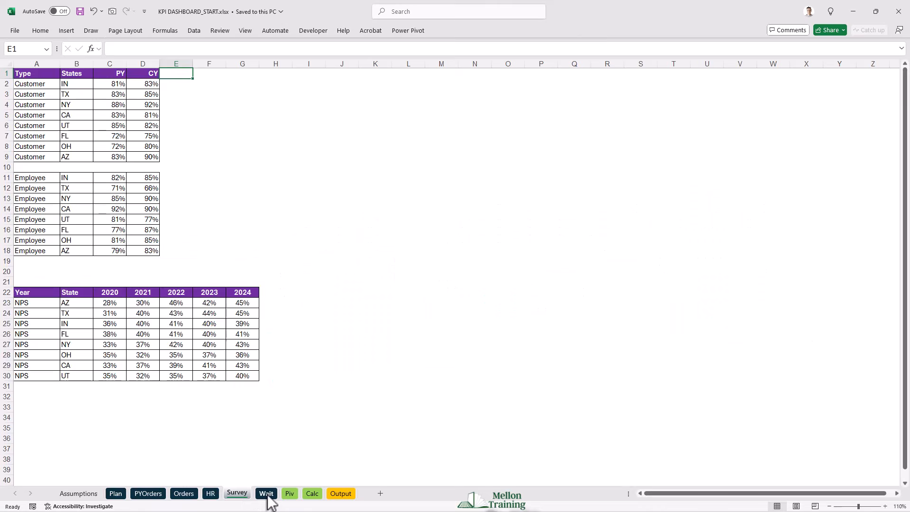
pyautogui.click(267, 494)
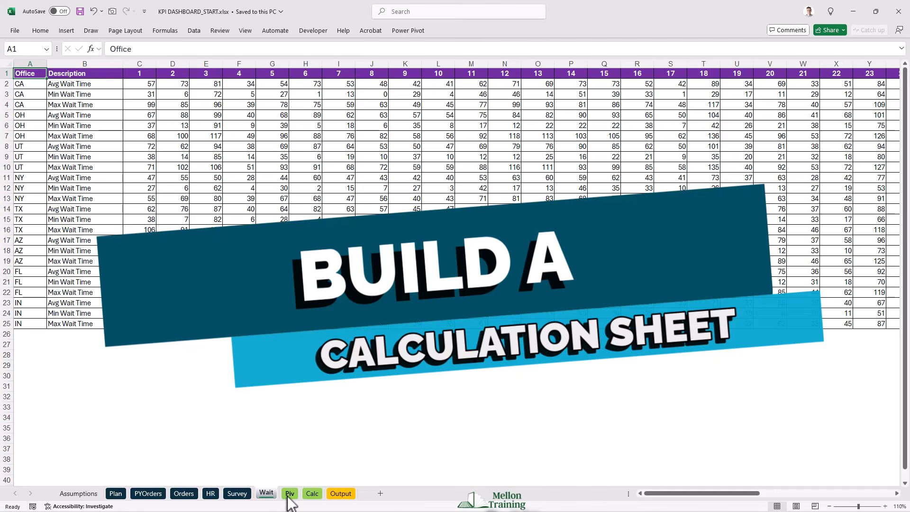
pyautogui.click(289, 494)
pyautogui.click(312, 493)
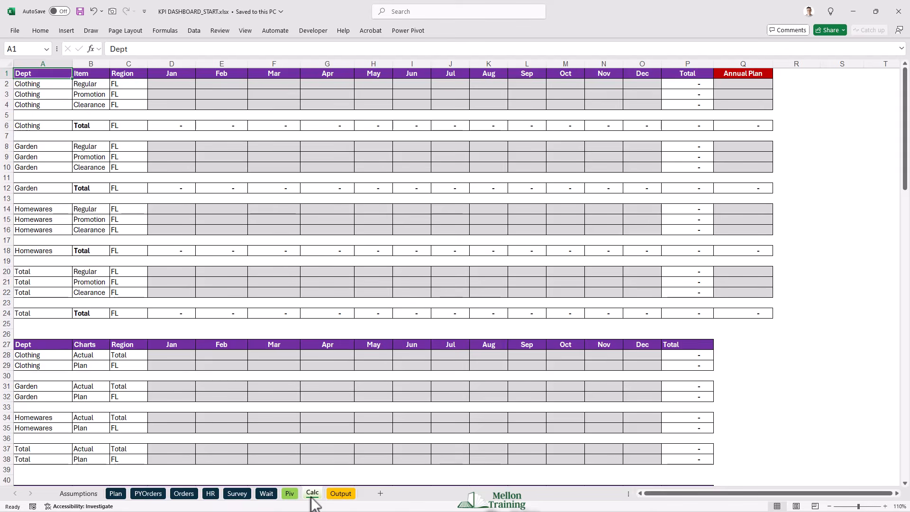
pyautogui.click(341, 499)
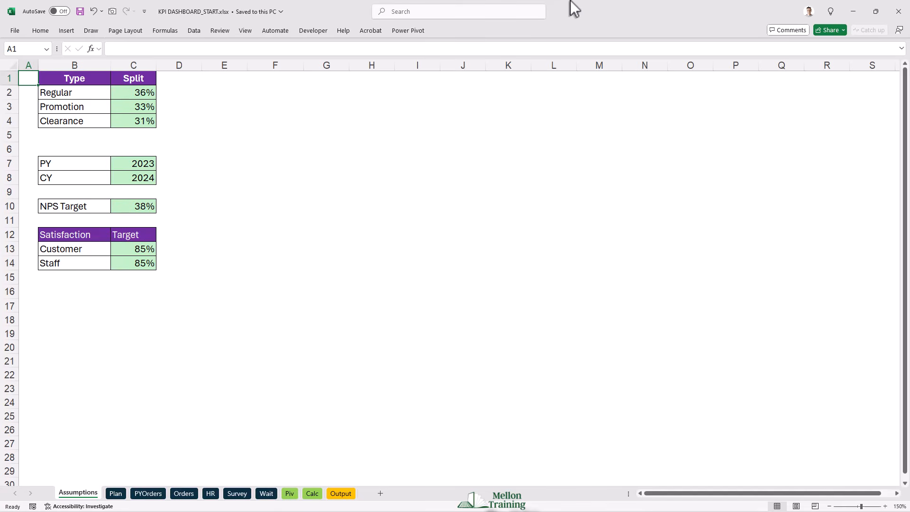
# - Examine the source data on the Plan, PYOrders, Orders, HR, Survey and Wait sheets, including prior-year sales and the weekly wait times
pyautogui.click(116, 494)
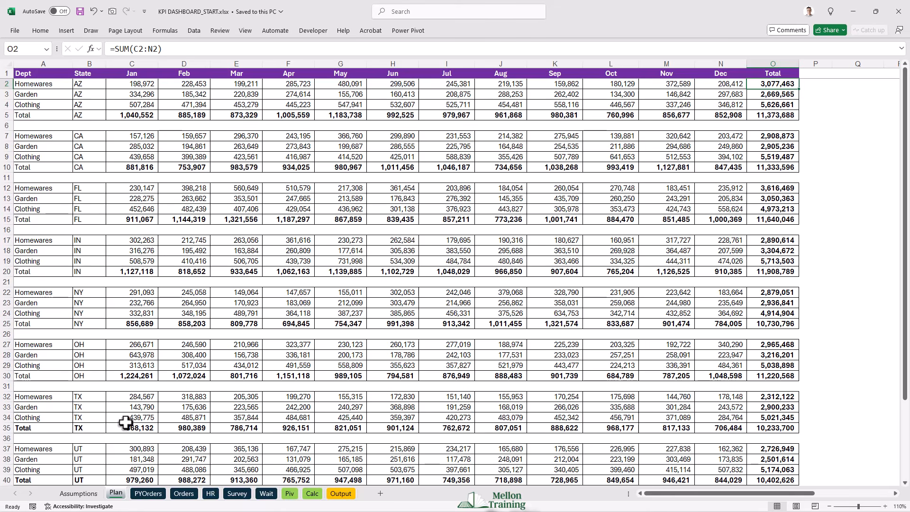
pyautogui.click(148, 494)
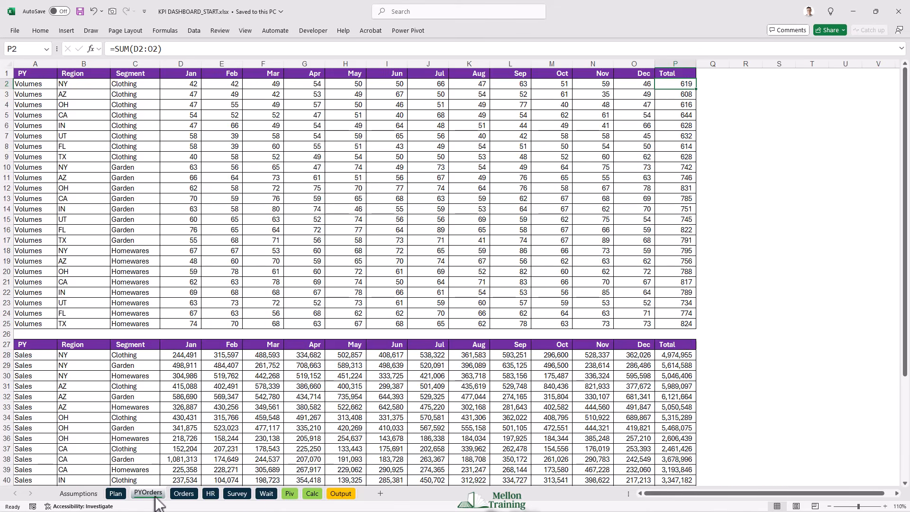
pyautogui.scroll(-4, 158, 424)
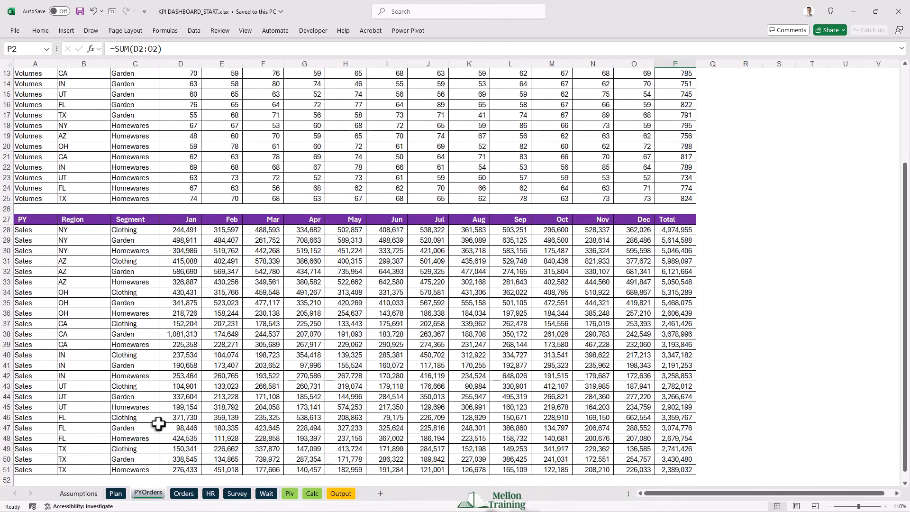
pyautogui.scroll(4, 159, 424)
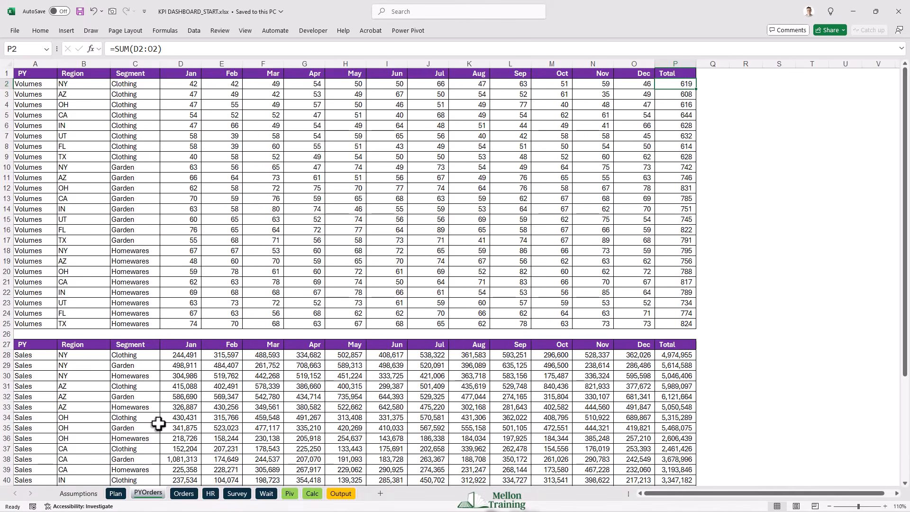
pyautogui.click(185, 493)
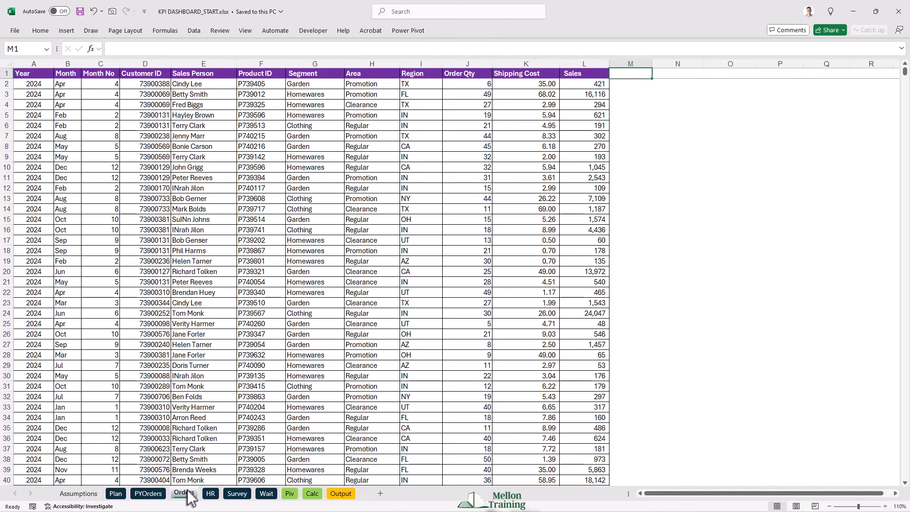
pyautogui.click(210, 497)
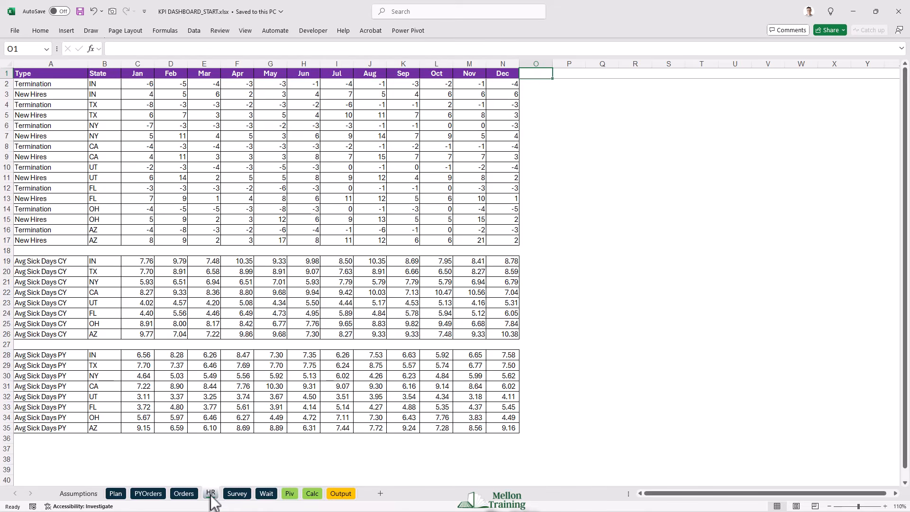
pyautogui.click(237, 494)
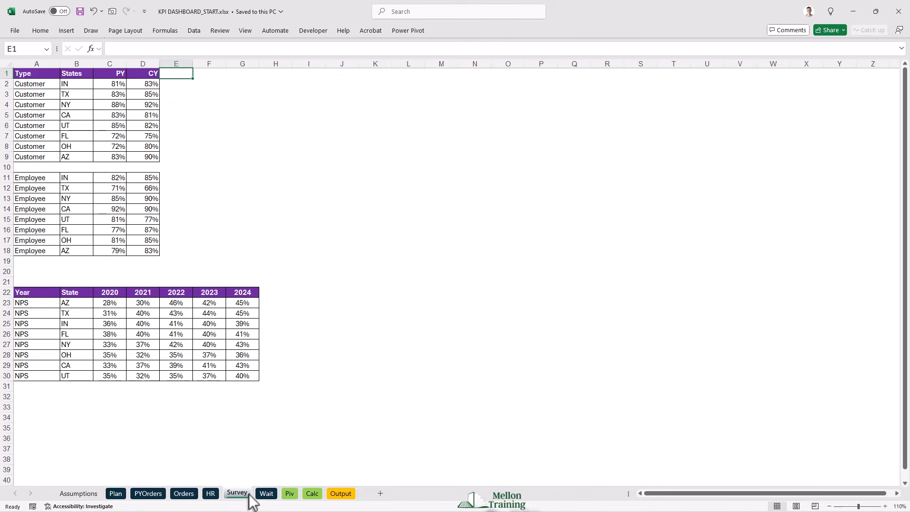
pyautogui.click(265, 495)
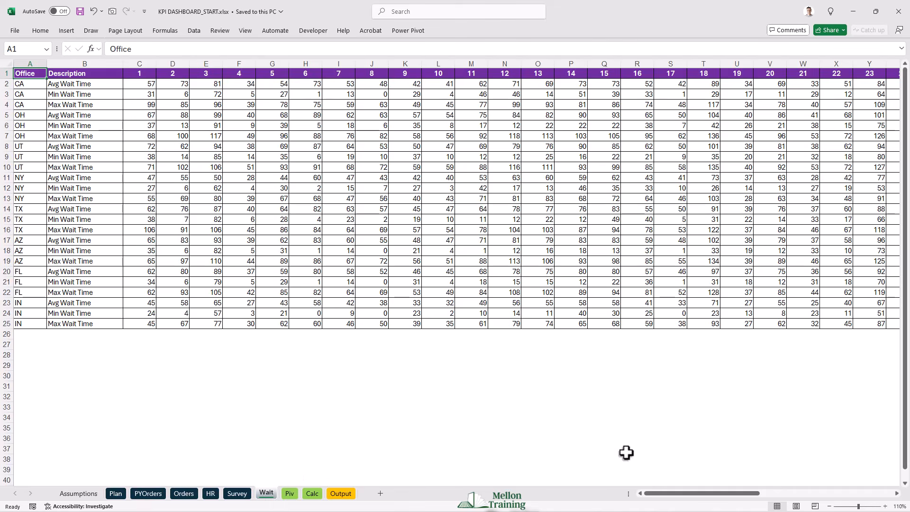
pyautogui.moveTo(695, 494); pyautogui.dragTo(710, 496)
pyautogui.moveTo(739, 502); pyautogui.dragTo(677, 509)
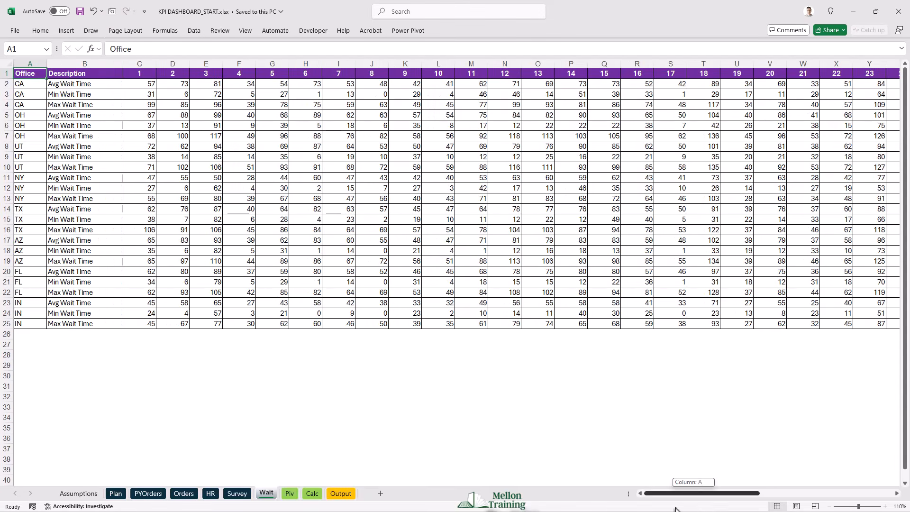
# - View the Piv sheet and examine all table layouts on the Calc sheet, down to the weekly wait times
pyautogui.click(294, 489)
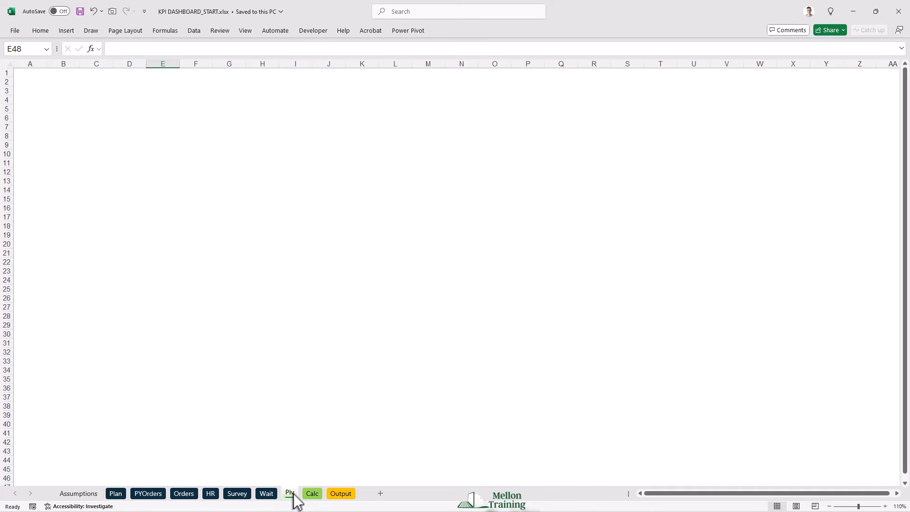
pyautogui.click(314, 496)
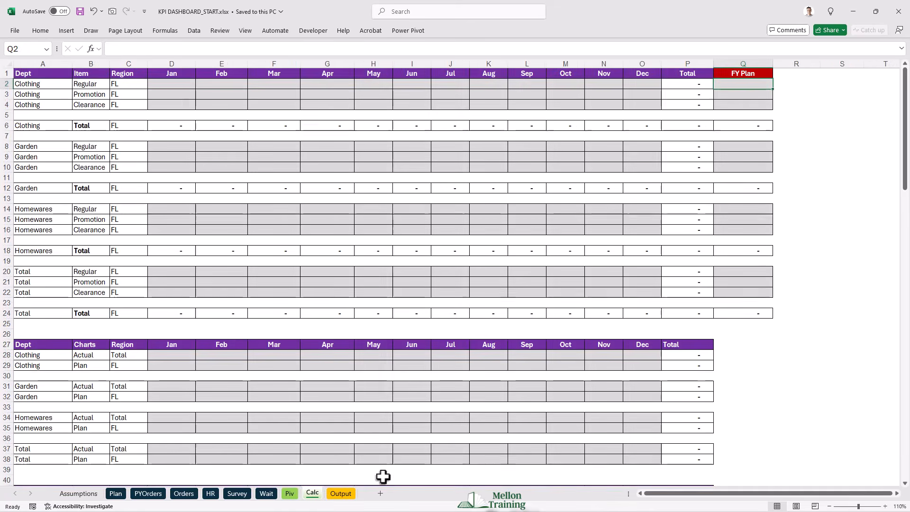
pyautogui.scroll(-5, 389, 367)
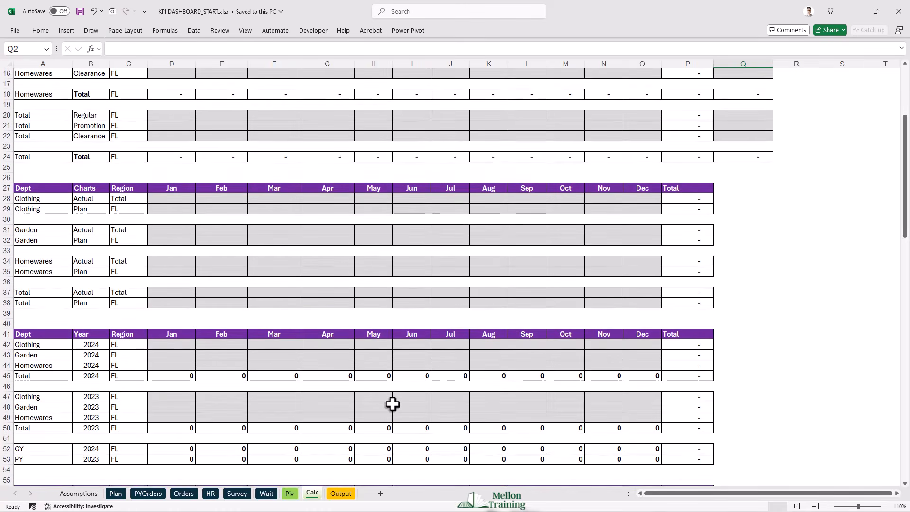
pyautogui.scroll(-5, 393, 404)
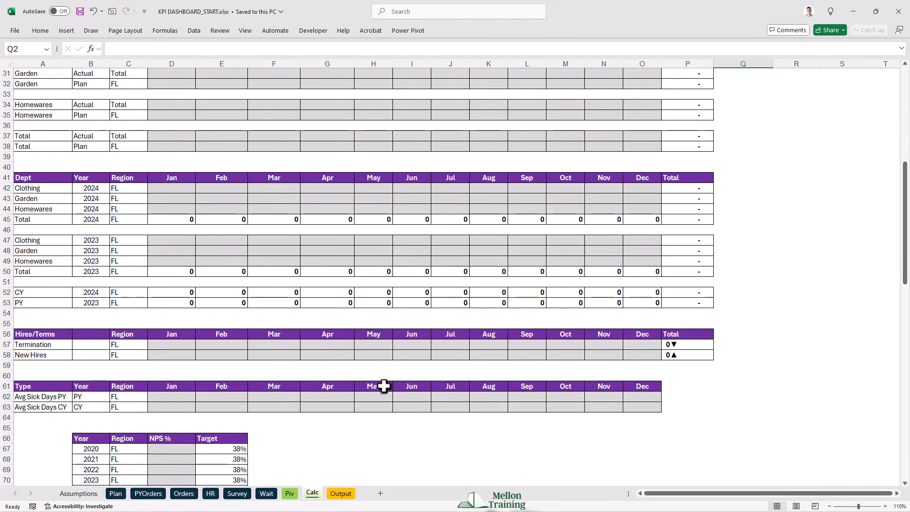
pyautogui.scroll(-6, 384, 386)
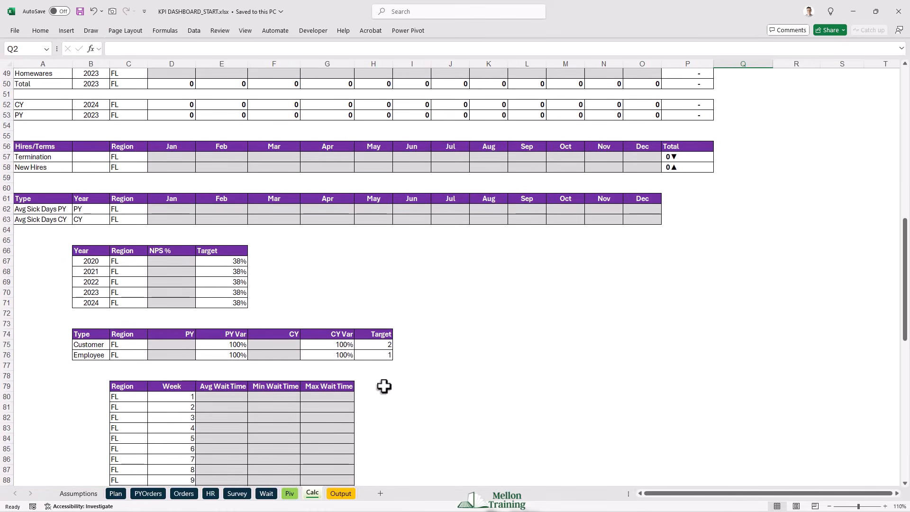
pyautogui.scroll(-9, 384, 387)
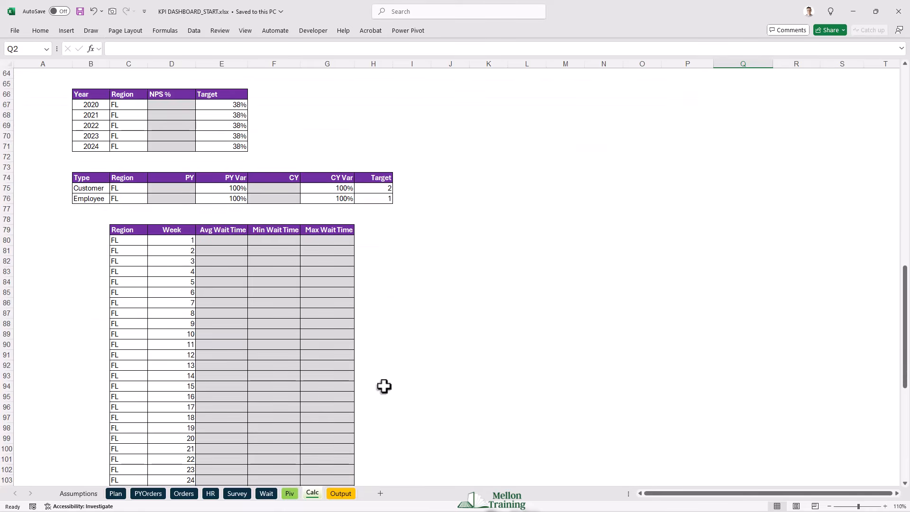
pyautogui.scroll(-8, 384, 386)
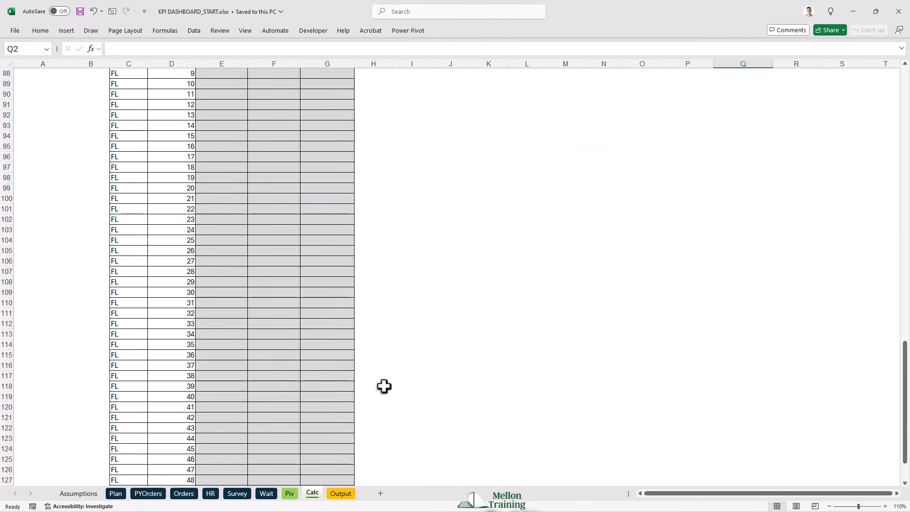
pyautogui.scroll(11, 384, 387)
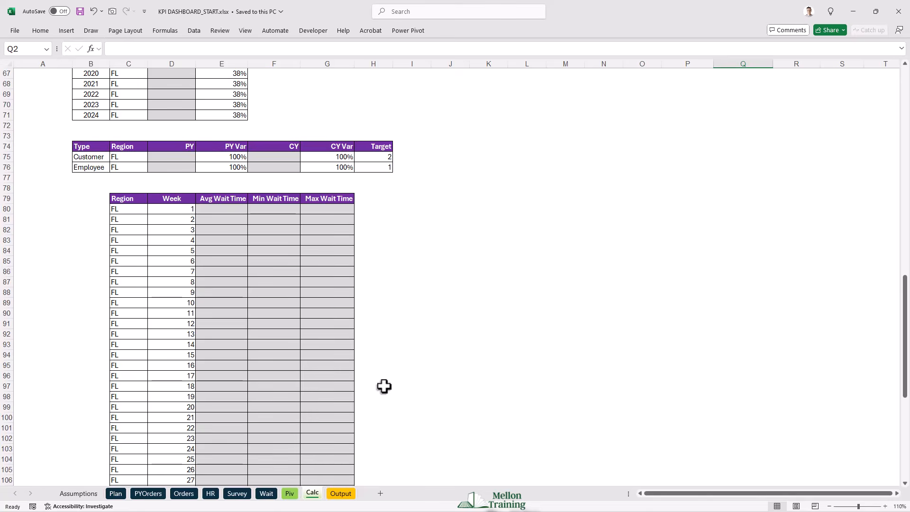
pyautogui.scroll(3, 418, 334)
pyautogui.scroll(19, 442, 297)
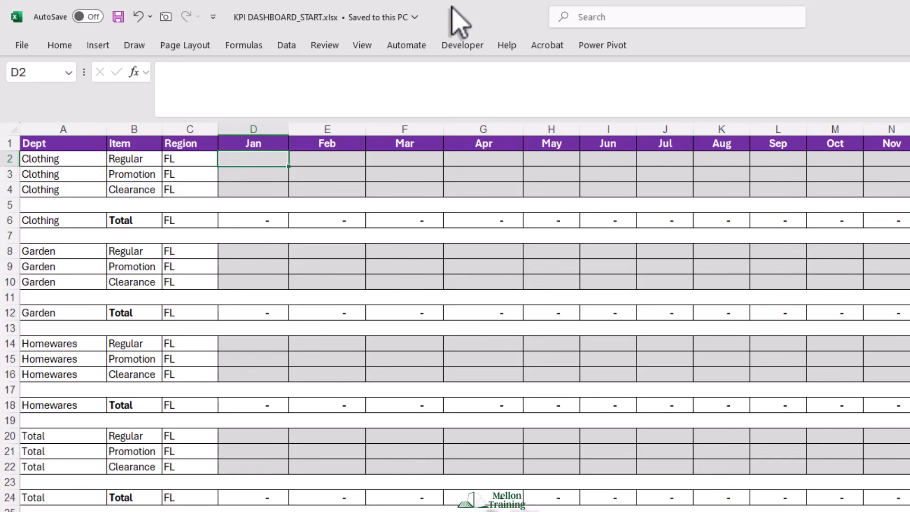
# - Begin a SUMIFS formula in Calc cell D2 with the Orders Sales data, $L$2:$L$18218, as its absolute sum range
pyautogui.write('=SUMIF')
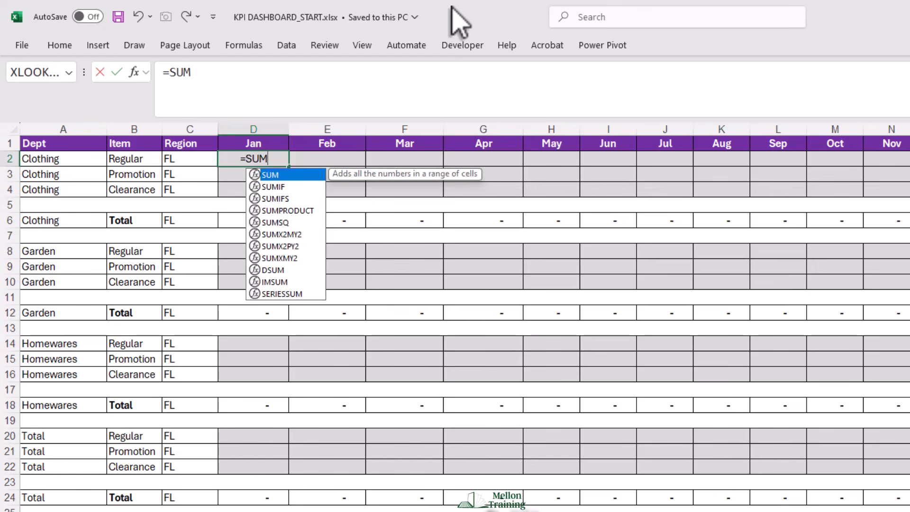
pyautogui.write('S(')
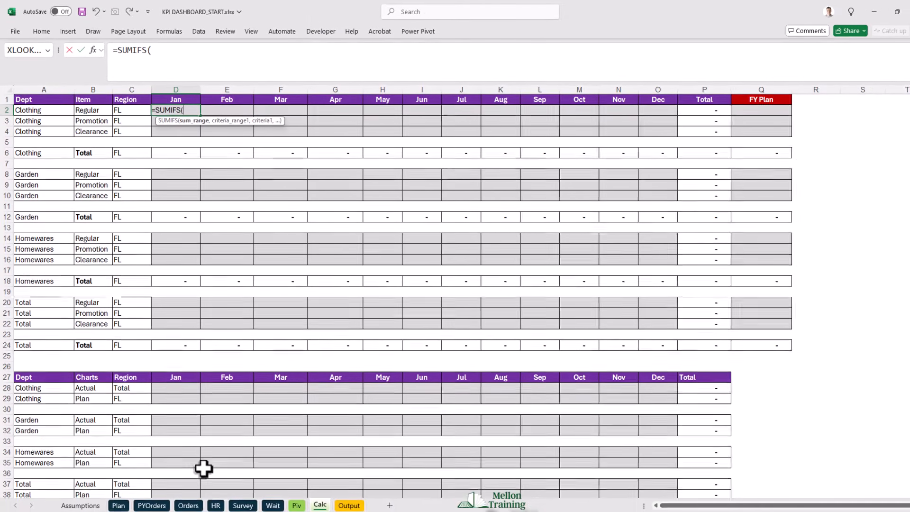
pyautogui.click(193, 511)
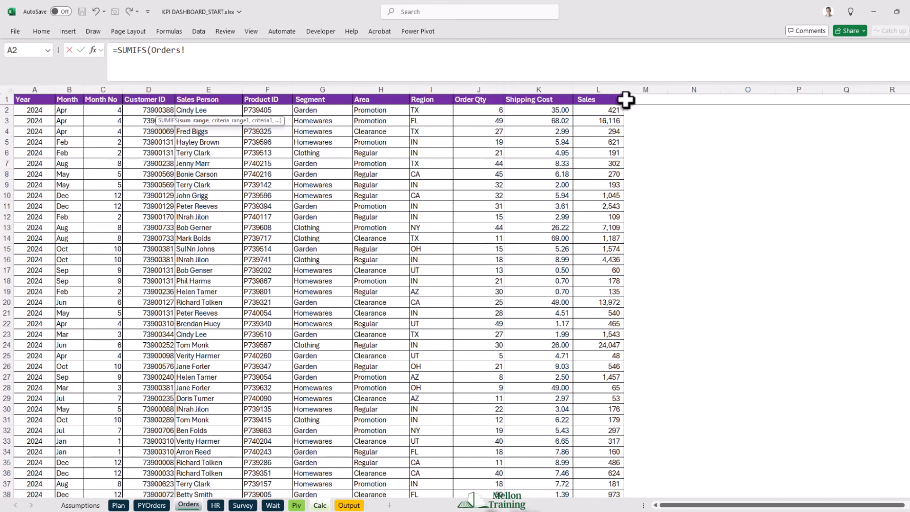
pyautogui.click(590, 111)
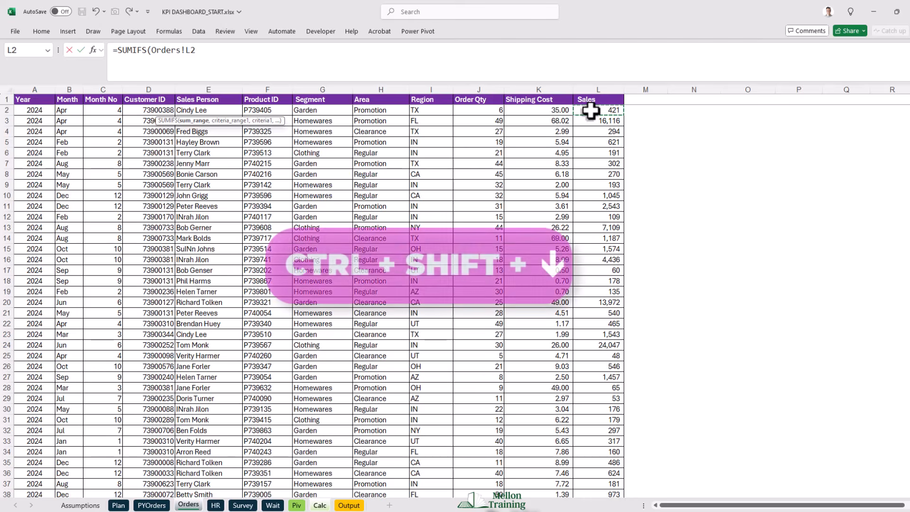
pyautogui.hotkey('ctrl', 'shift', 'Down')
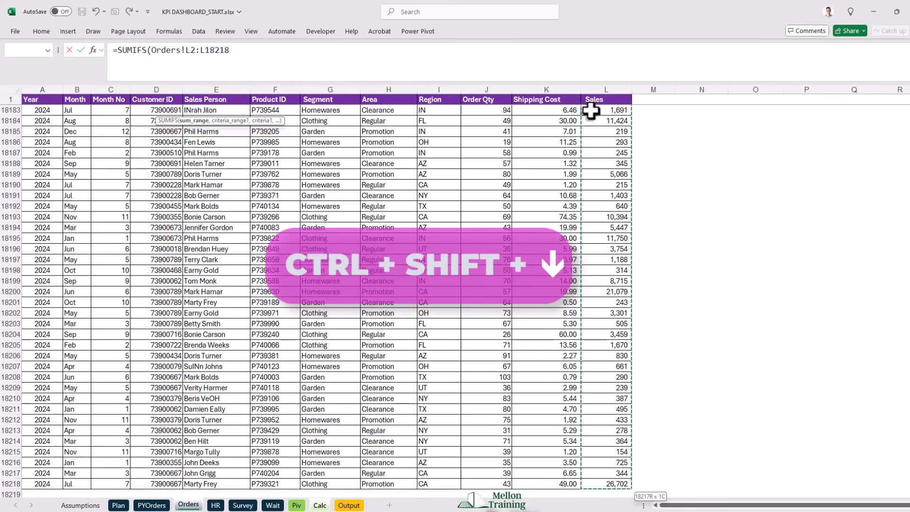
pyautogui.press('F4')
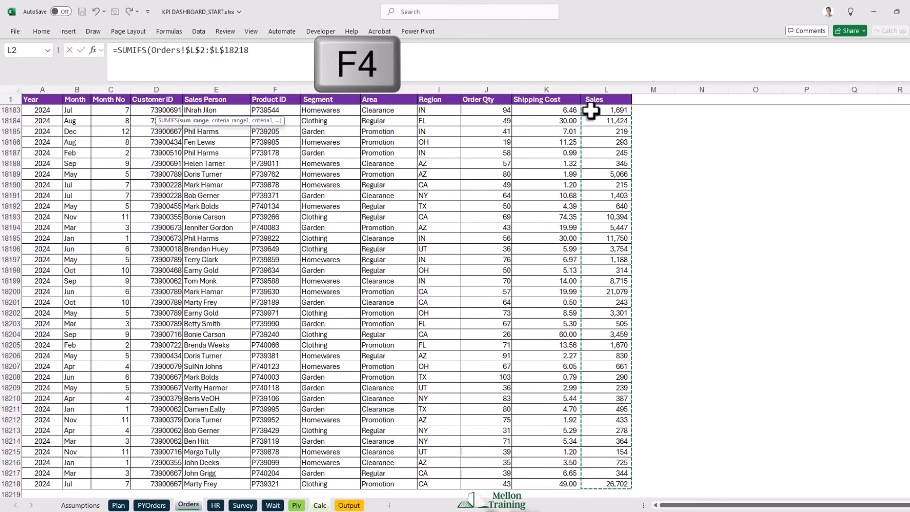
pyautogui.write(',')
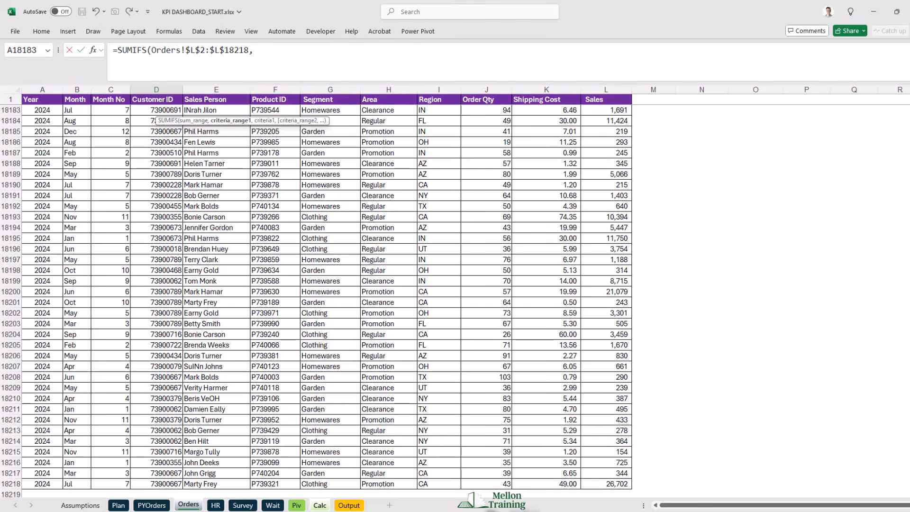
# - Add the Orders Month data, $B$2:$B$18218, as the formula's first absolute criteria range
pyautogui.moveTo(909, 487); pyautogui.dragTo(909, 102)
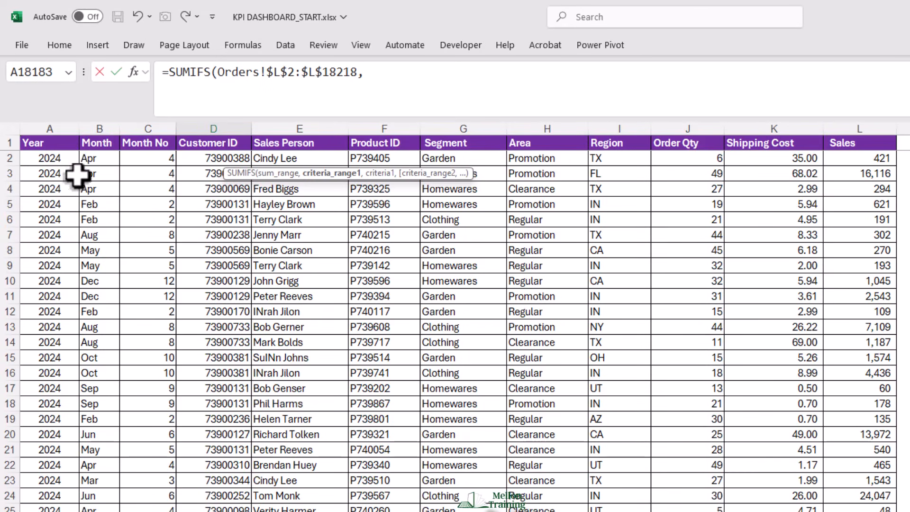
pyautogui.click(95, 156)
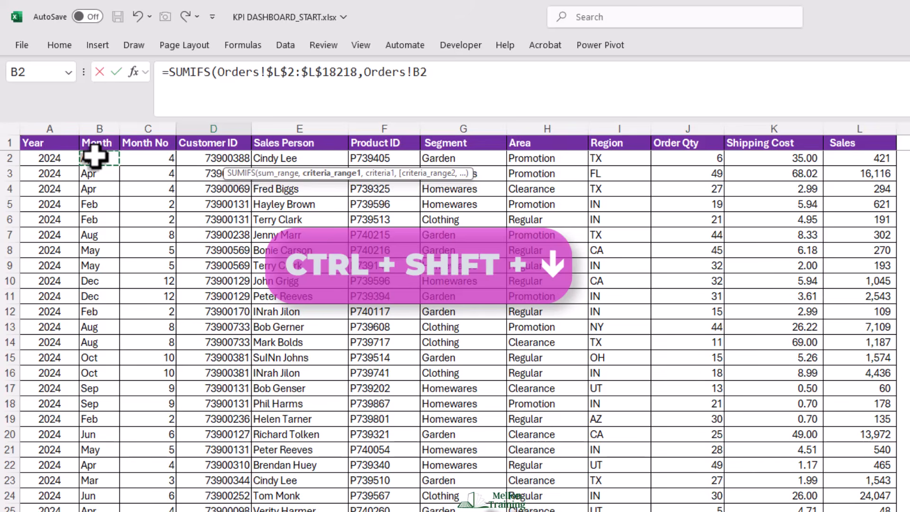
pyautogui.hotkey('ctrl', 'shift', 'Down')
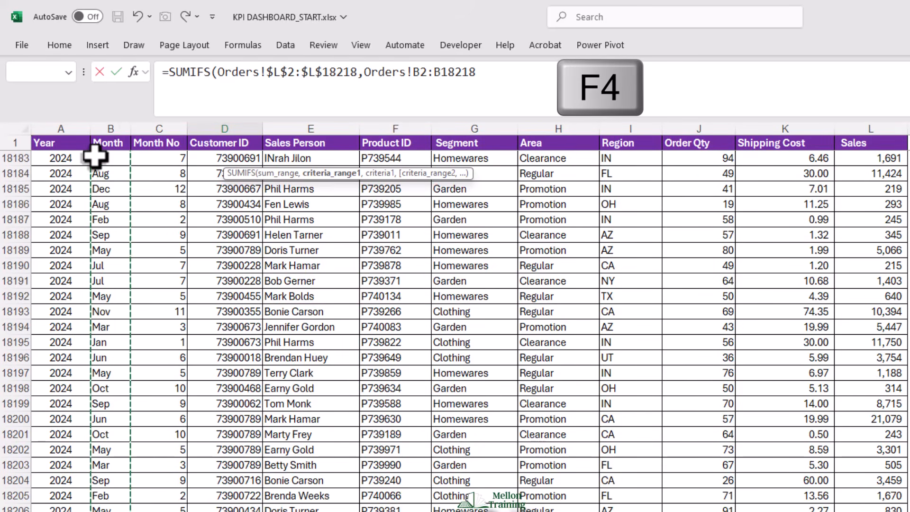
pyautogui.press('F4')
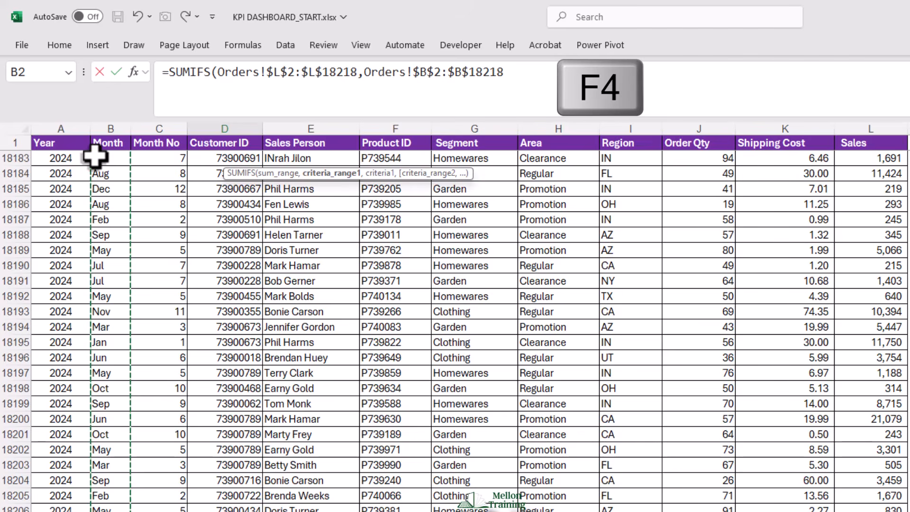
pyautogui.write(',')
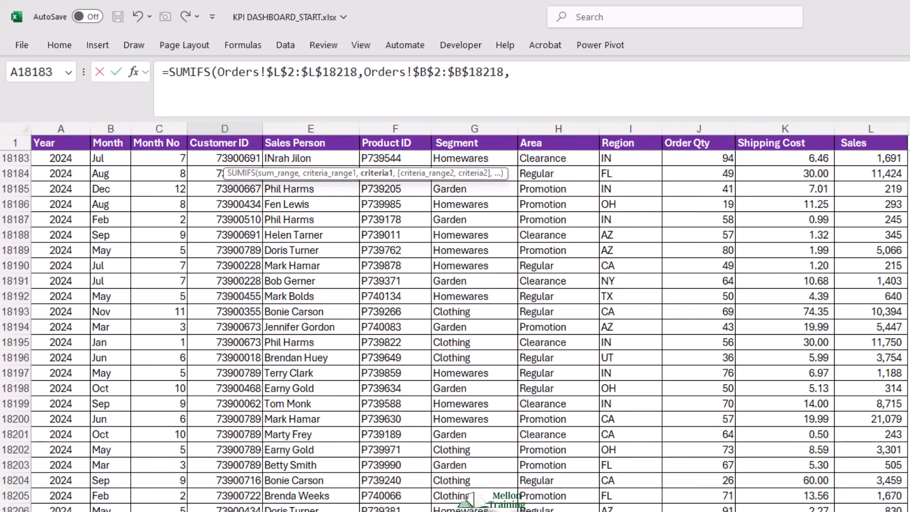
# - Use the Jan header on the Calc sheet as the first criterion, with only its row locked (D$1)
pyautogui.click(417, 511)
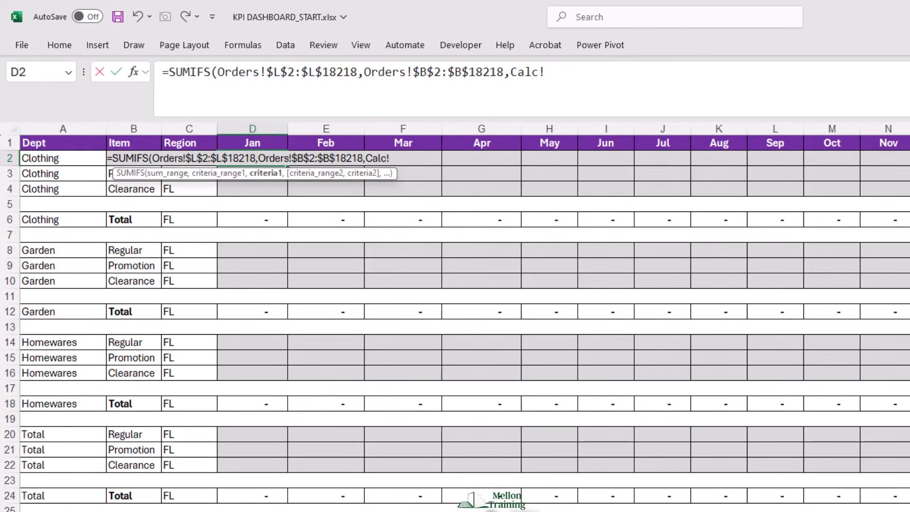
pyautogui.click(252, 142)
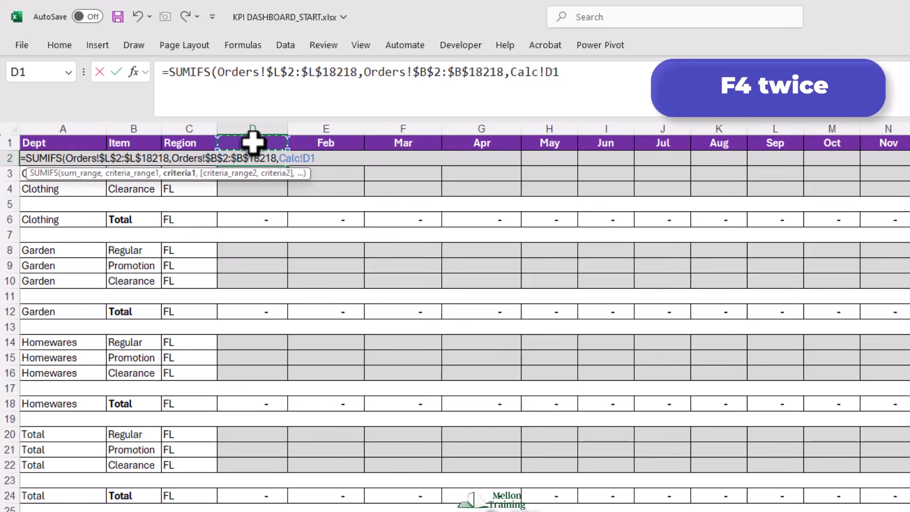
pyautogui.press('F4')
pyautogui.press('F4')
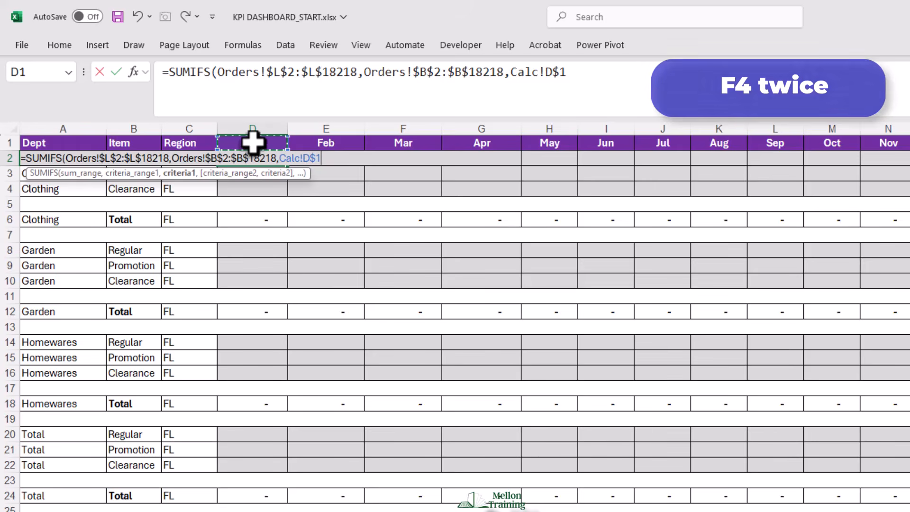
pyautogui.write(',')
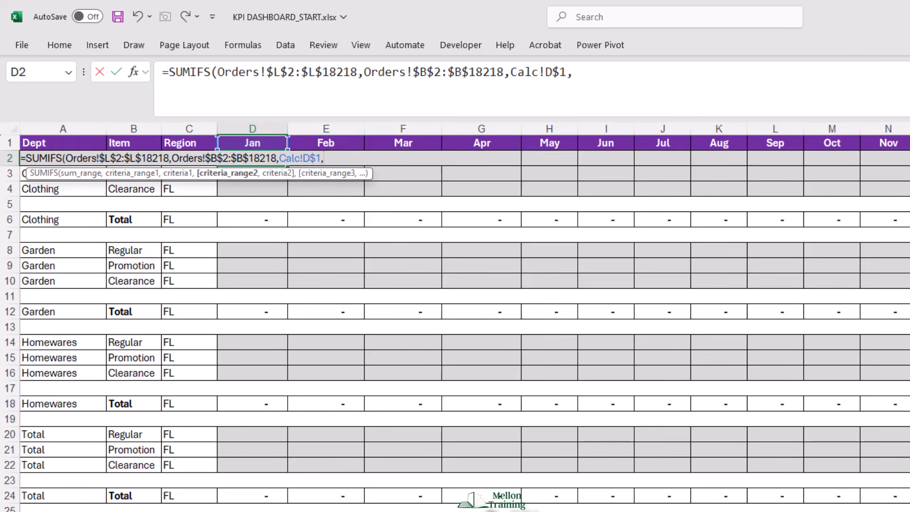
# - Add the Orders Segment data, $G$2:$G$18218, as the second absolute criteria range
pyautogui.hotkey('ctrl', 'pageup')
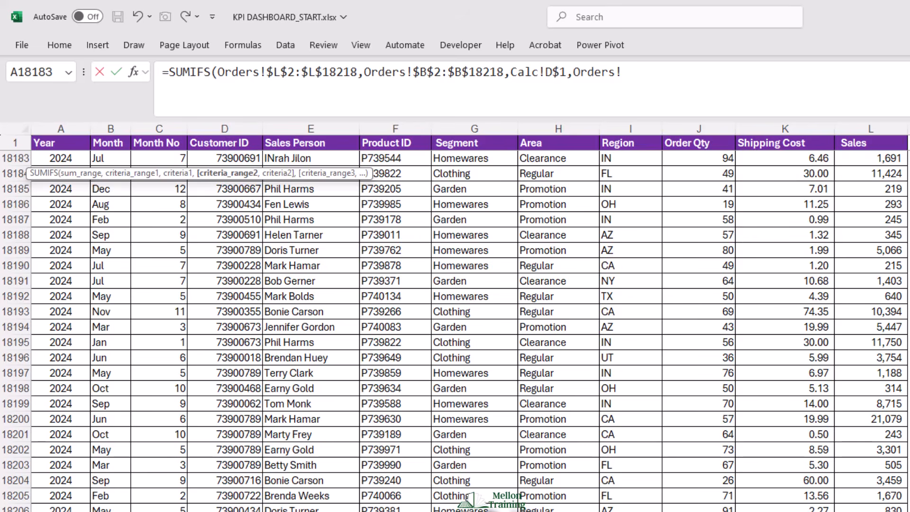
pyautogui.moveTo(908, 507); pyautogui.dragTo(908, 146)
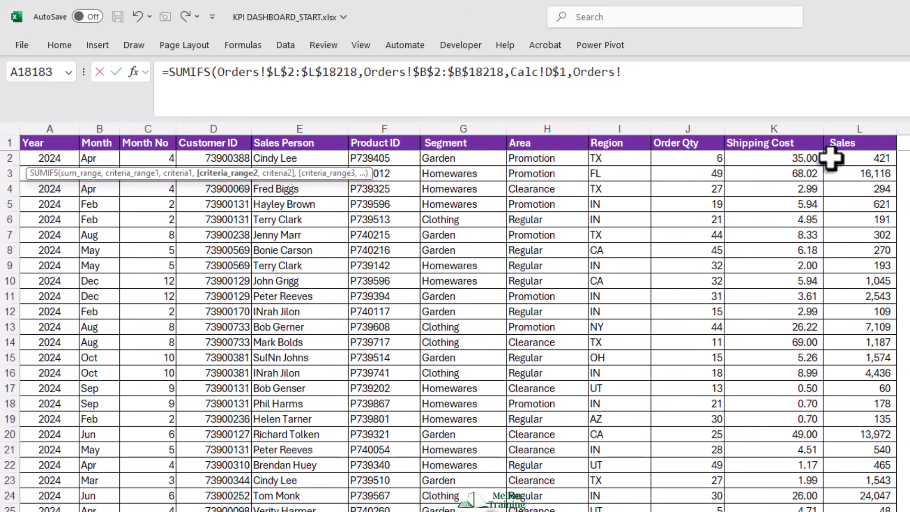
pyautogui.click(459, 161)
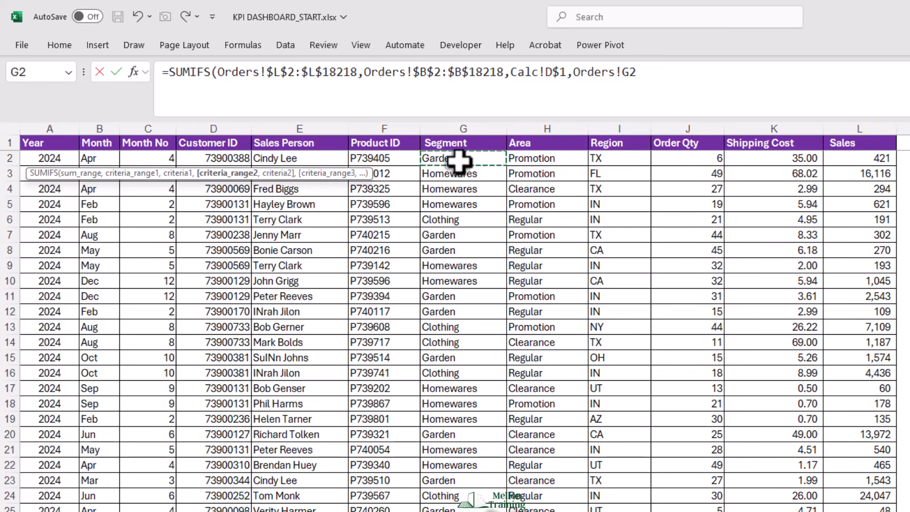
pyautogui.hotkey('ctrl', 'shift', 'Down')
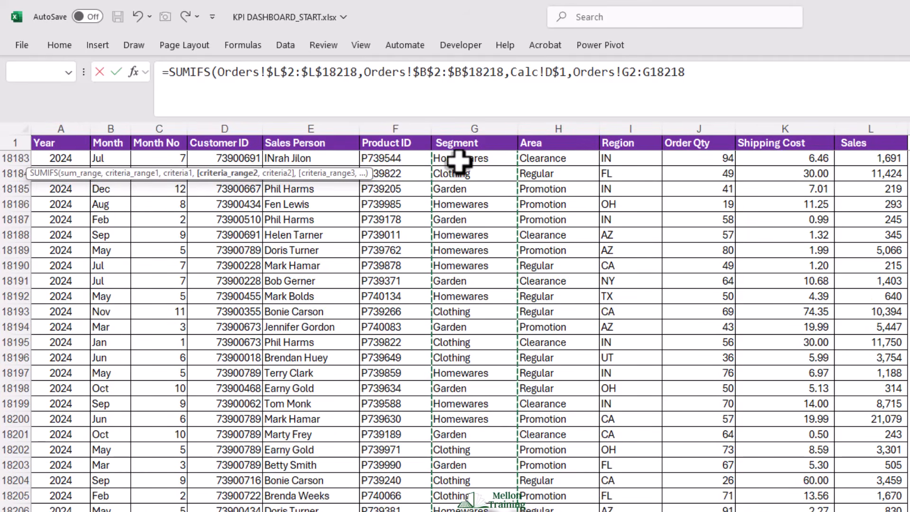
pyautogui.press('F4')
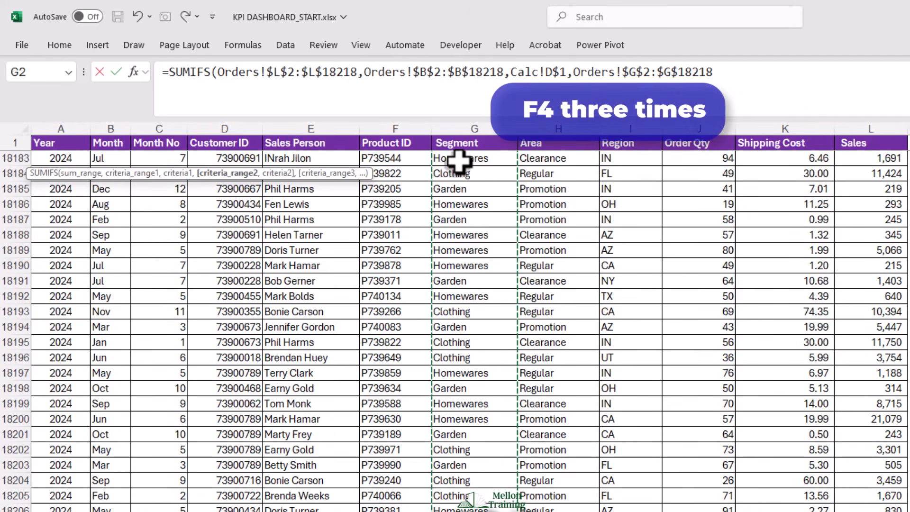
pyautogui.write(',')
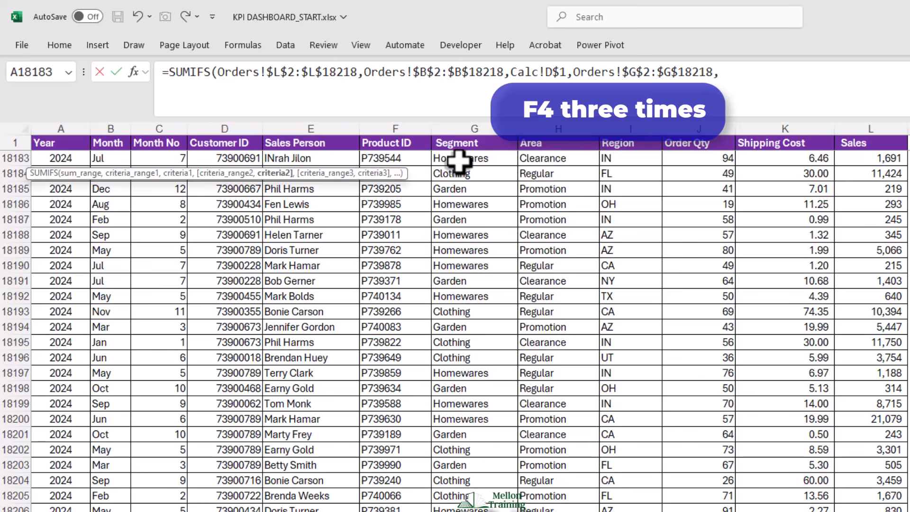
# - Use the Dept cell in row 2 of the Calc sheet as the second criterion, with only its column locked ($A2)
pyautogui.hotkey('ctrl', 'pageup')
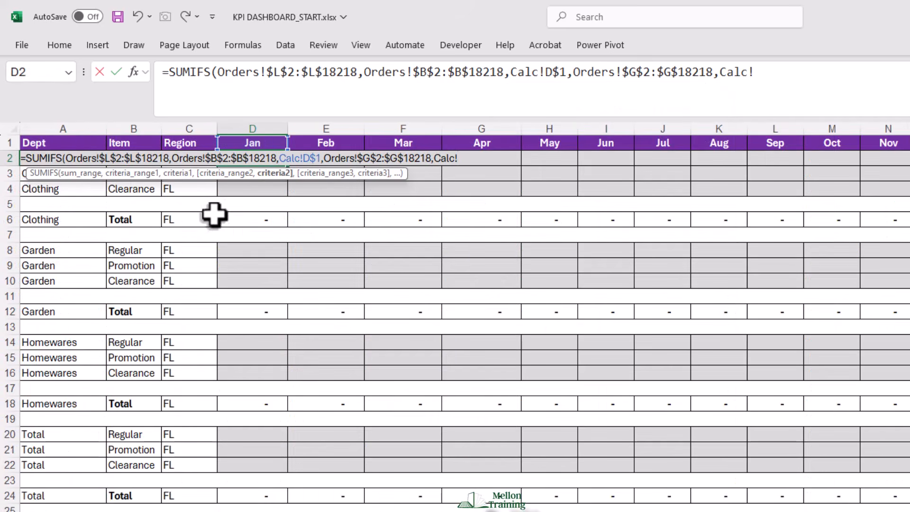
pyautogui.click(37, 143)
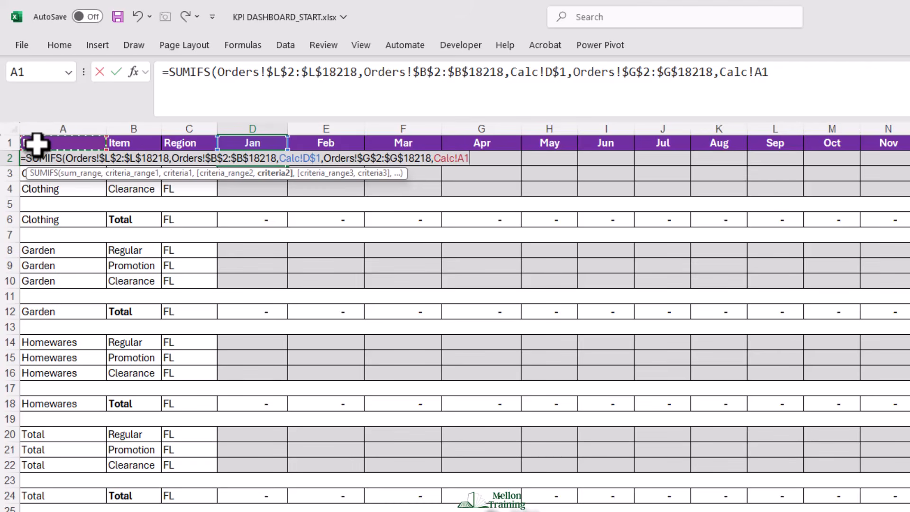
pyautogui.press('Down')
pyautogui.press('F4')
pyautogui.press('F4')
pyautogui.press('F4')
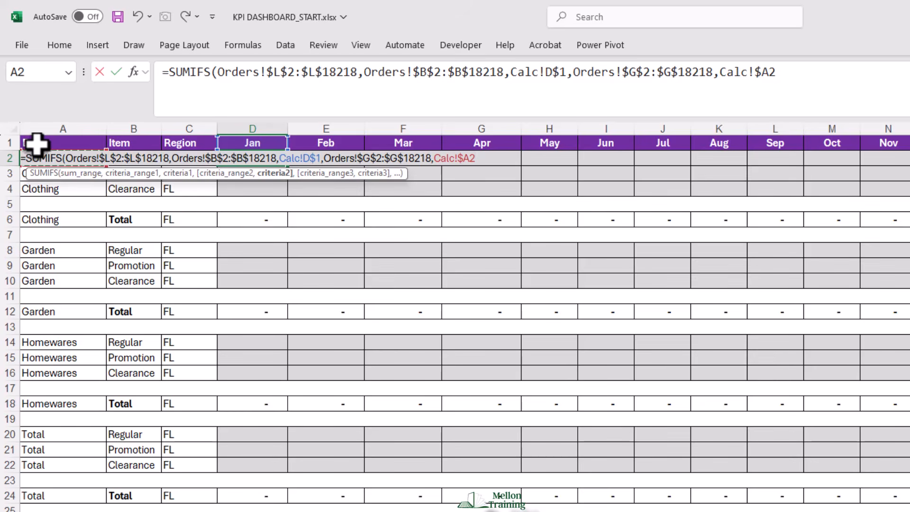
pyautogui.write(',')
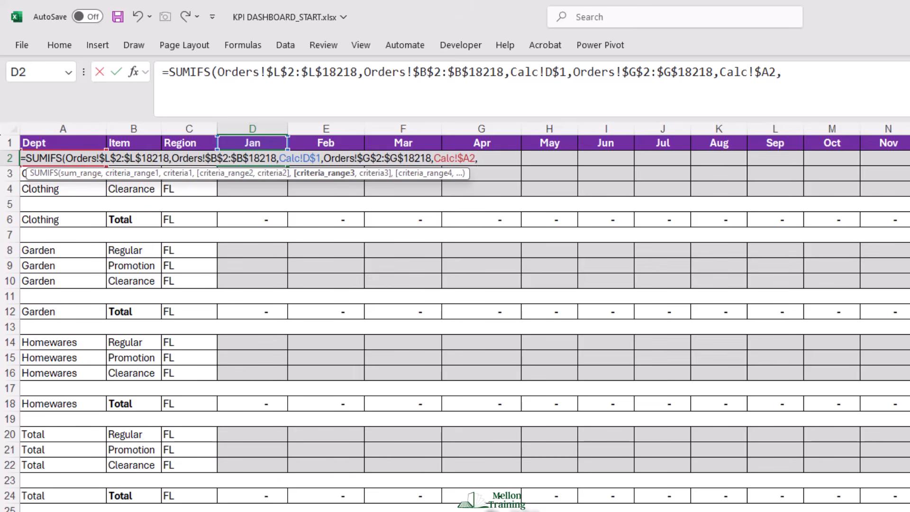
# - Add the Orders Area data, $H$2:$H$18218, as the third absolute criteria range
pyautogui.hotkey('ctrl', 'pageup')
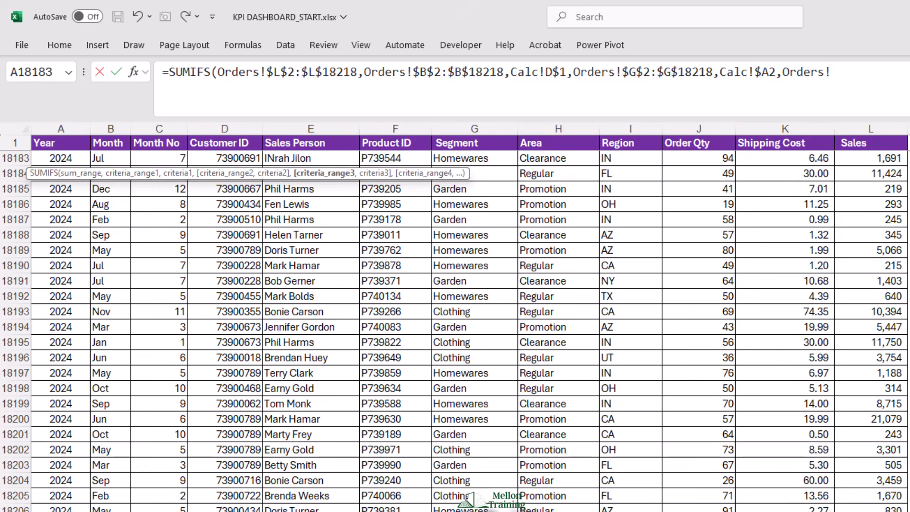
pyautogui.scroll(20, 455, 328)
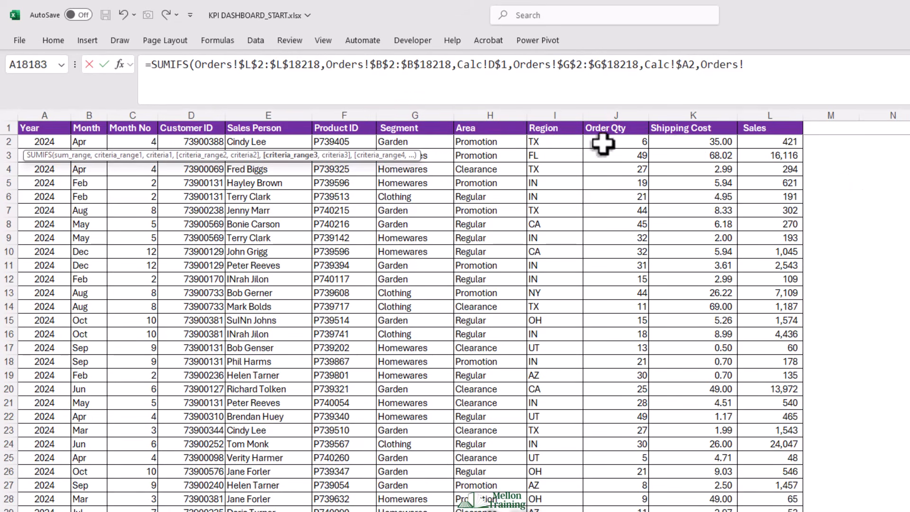
pyautogui.click(493, 147)
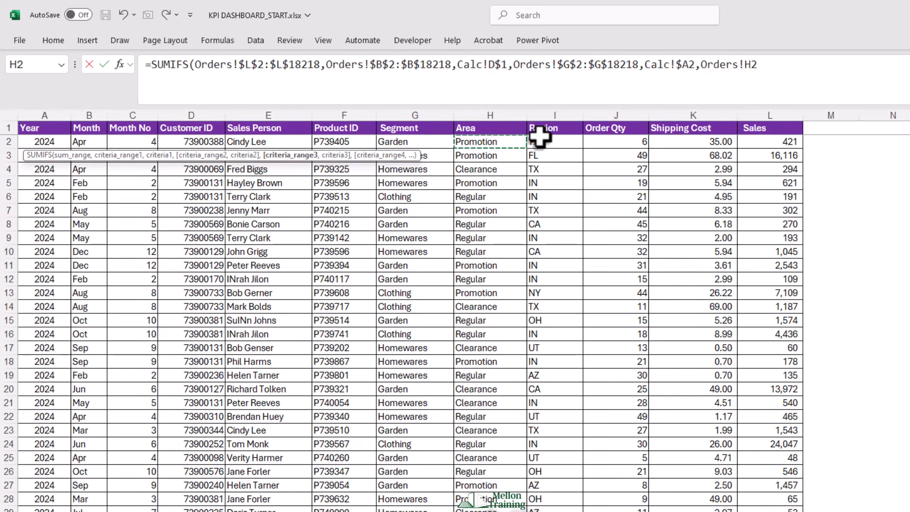
pyautogui.hotkey('ctrl', 'shift', 'Down')
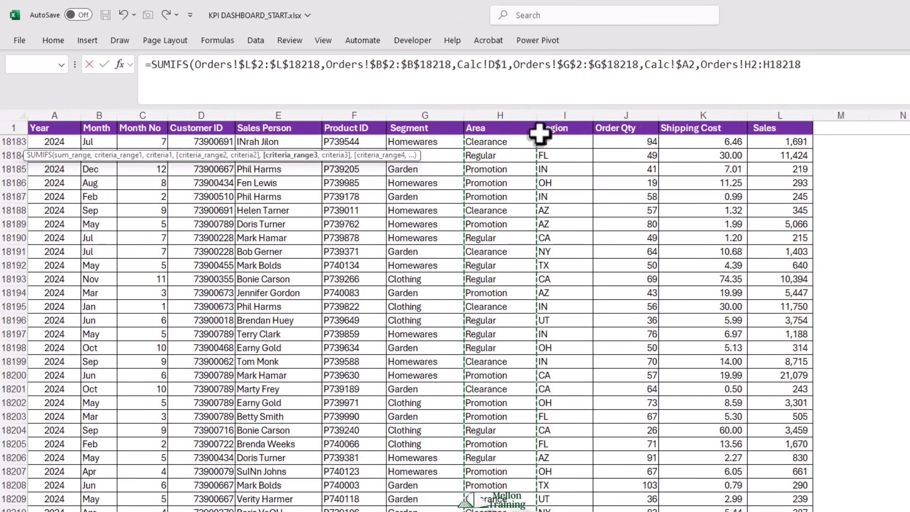
pyautogui.press('F4')
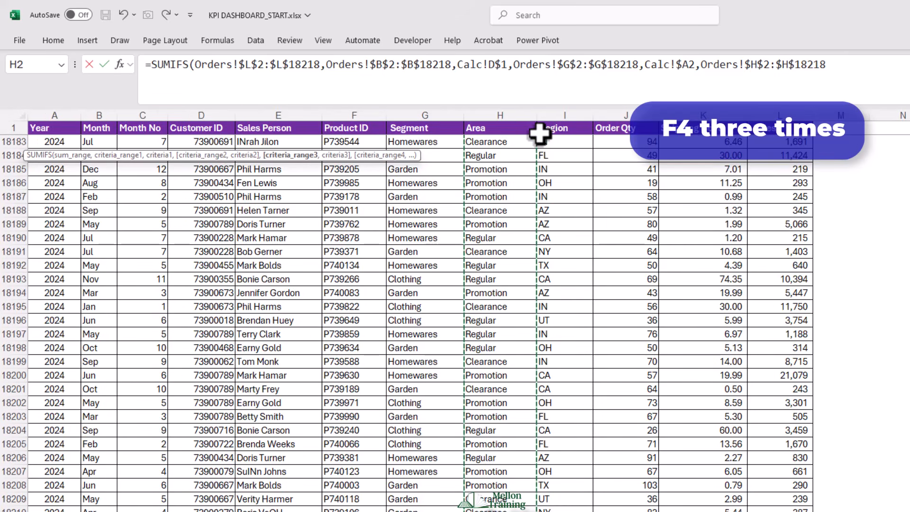
pyautogui.write(',')
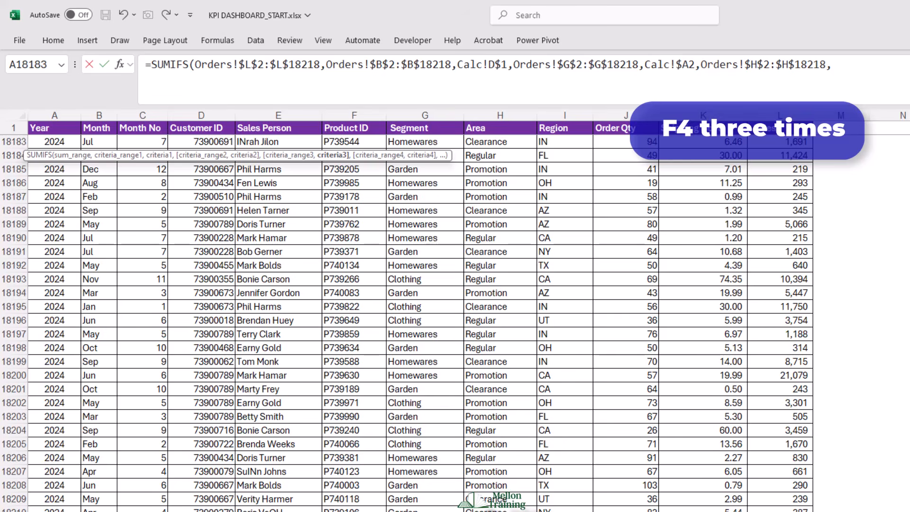
# - Use the Item cell in row 2 of the Calc sheet as the third criterion, with only its column locked ($B2)
pyautogui.click(490, 511)
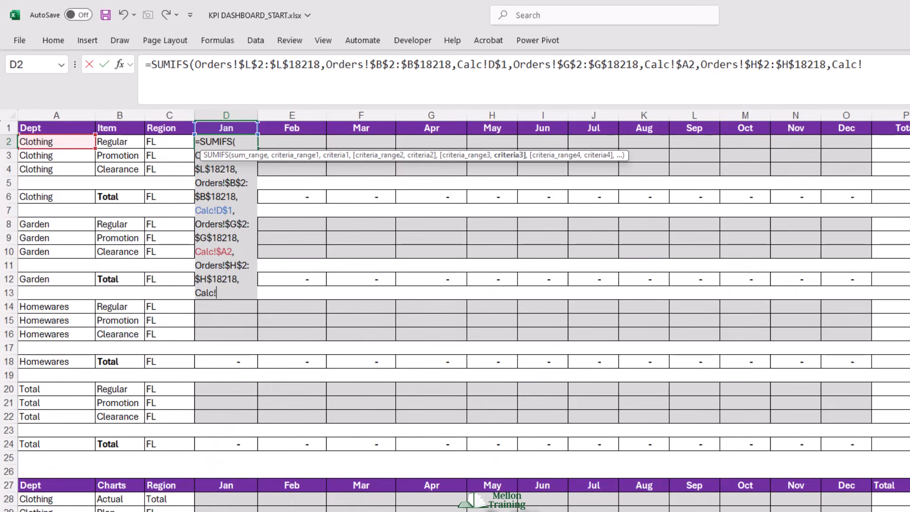
pyautogui.click(126, 142)
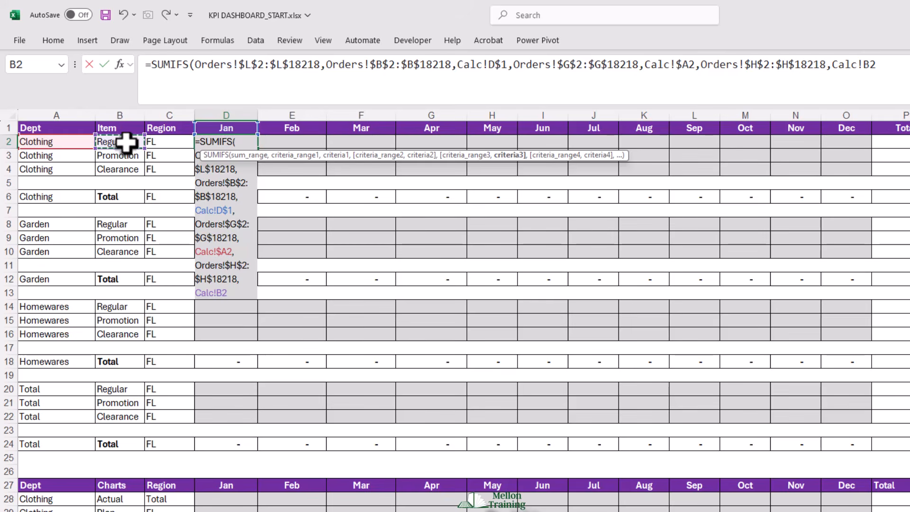
pyautogui.press('F4')
pyautogui.press('F4')
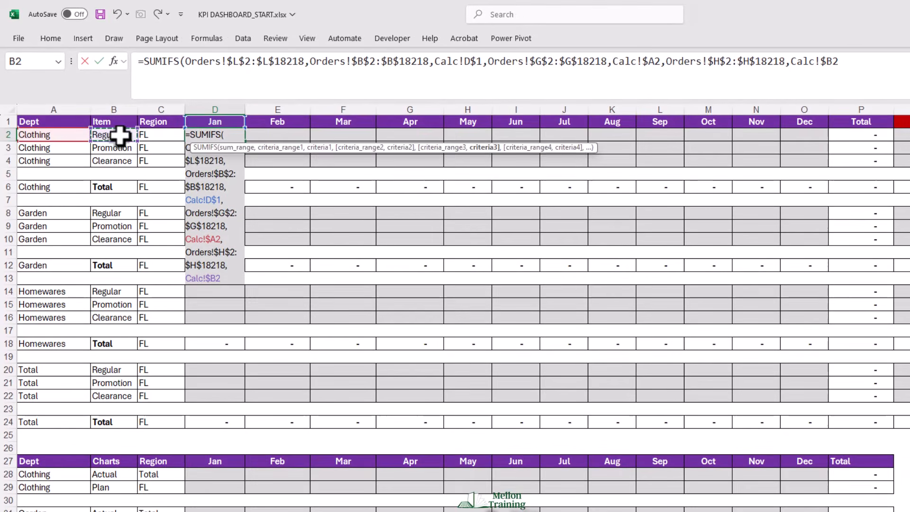
pyautogui.write(',')
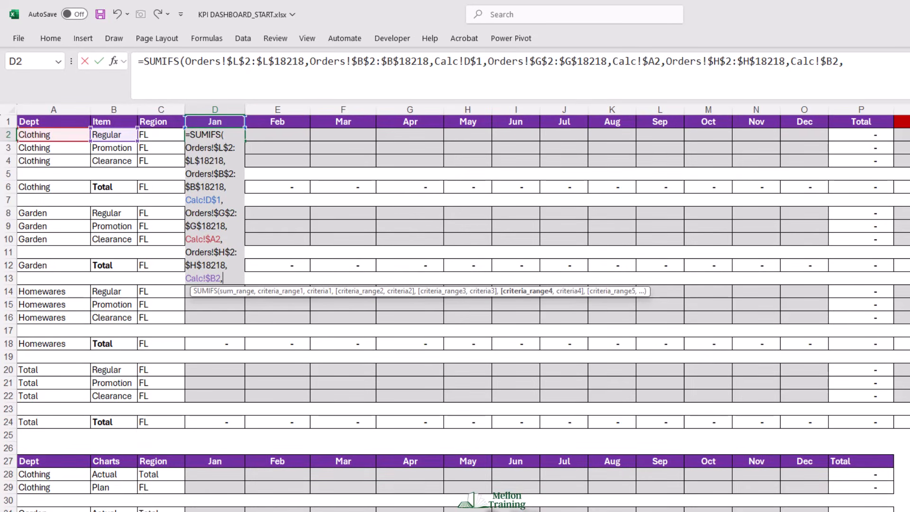
# - Add the Orders Region data, $I$2:$I$18218, as the fourth absolute criteria range
pyautogui.click(321, 510)
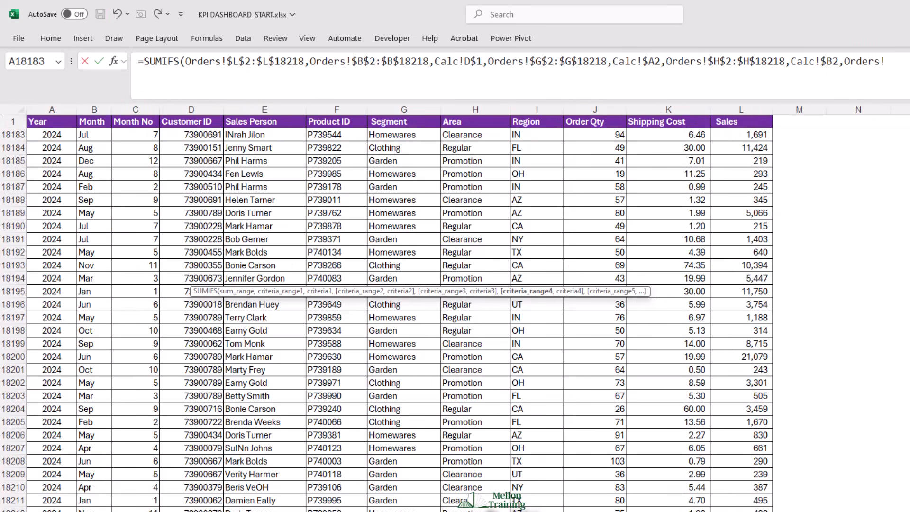
pyautogui.moveTo(909, 498); pyautogui.dragTo(909, 123)
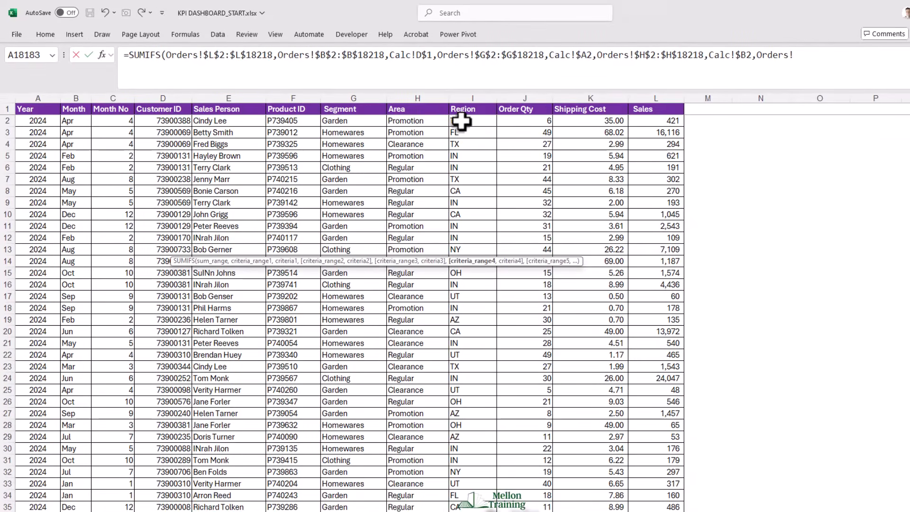
pyautogui.click(461, 122)
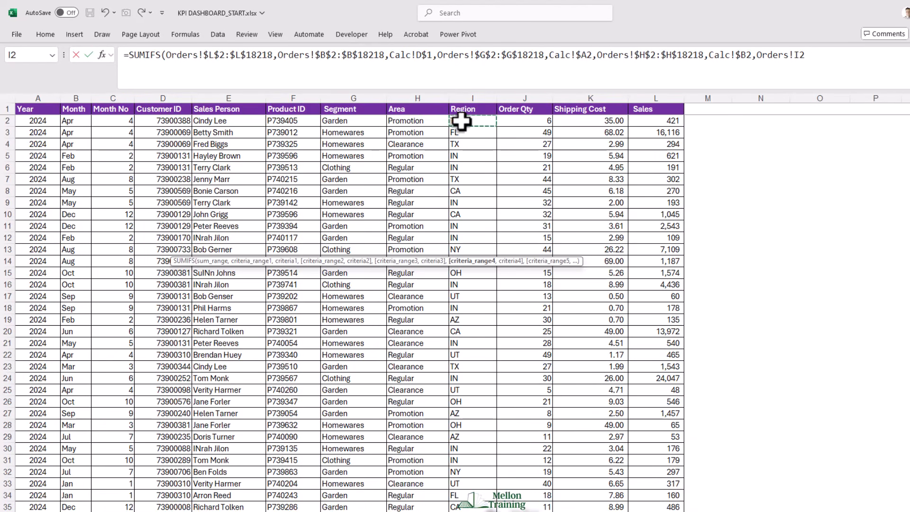
pyautogui.hotkey('ctrl', 'shift', 'Down')
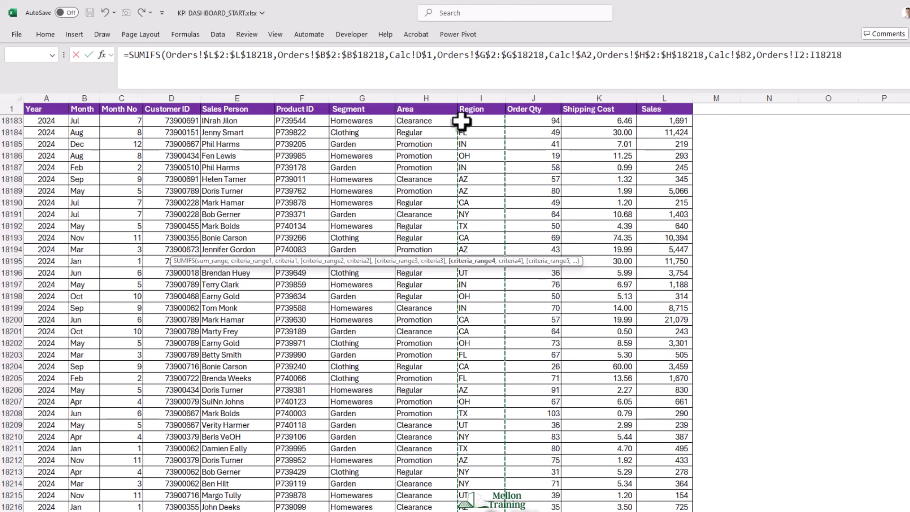
pyautogui.press('F4')
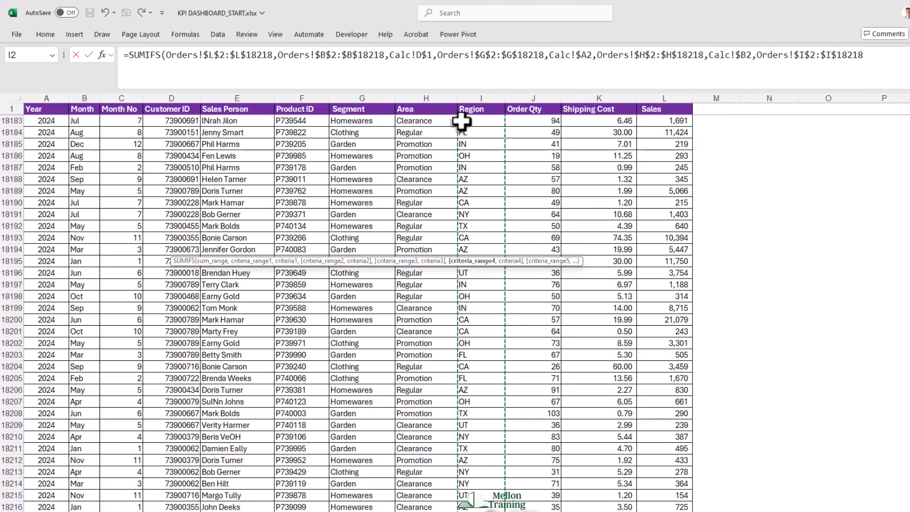
pyautogui.write(',')
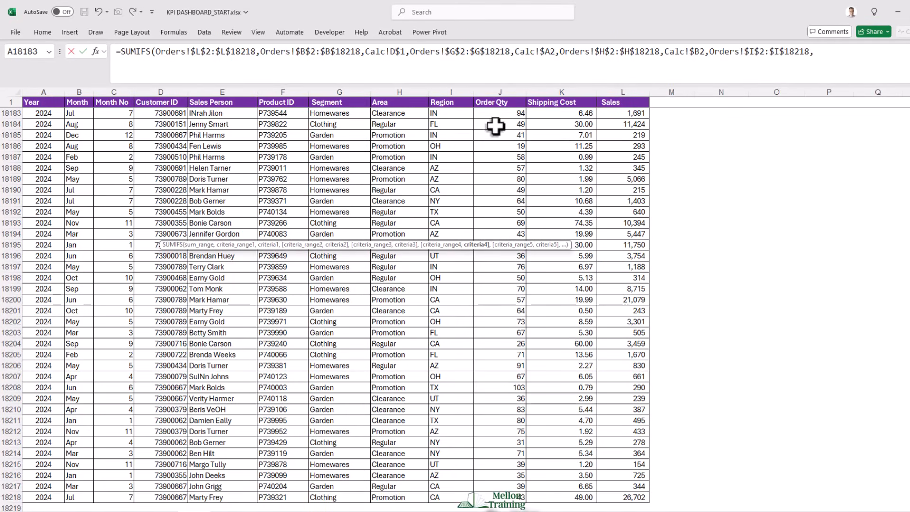
# - Use the Region cell in row 2 of the Calc sheet as the fourth criterion, with only its column locked ($C2), and complete the formula
pyautogui.click(304, 511)
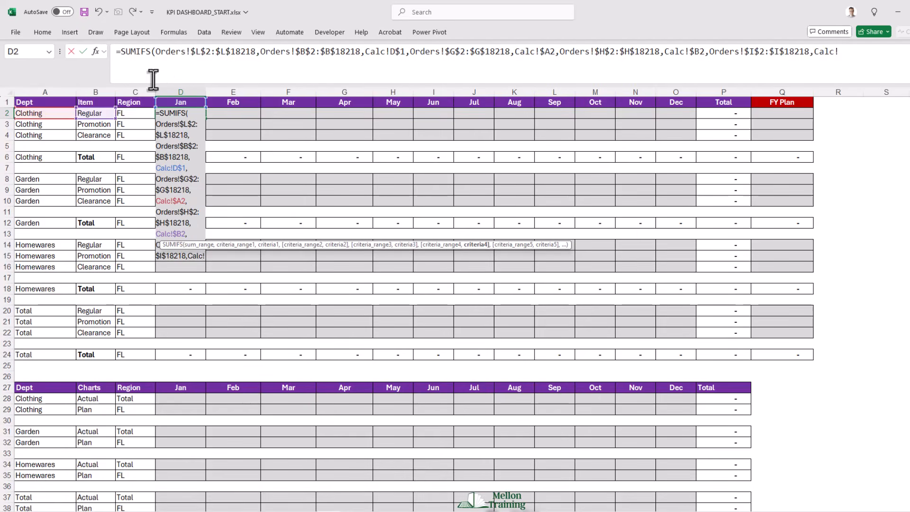
pyautogui.click(132, 112)
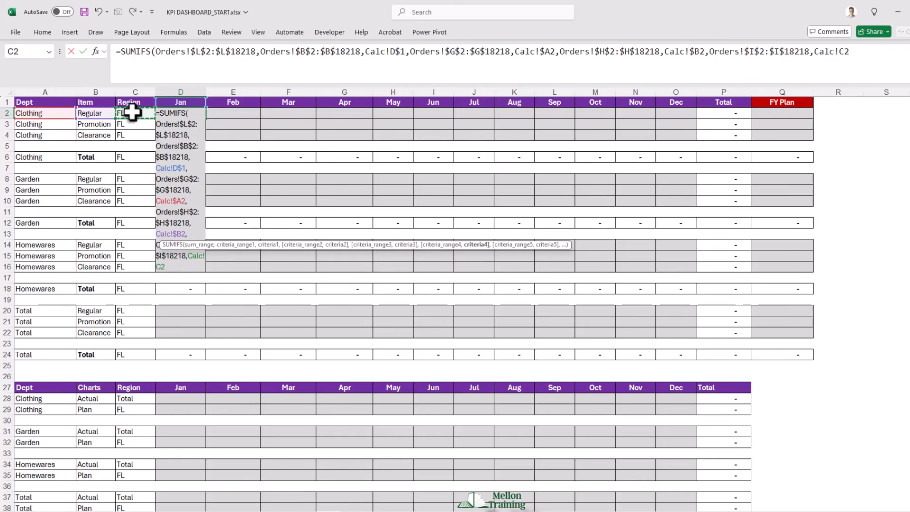
pyautogui.press('F4')
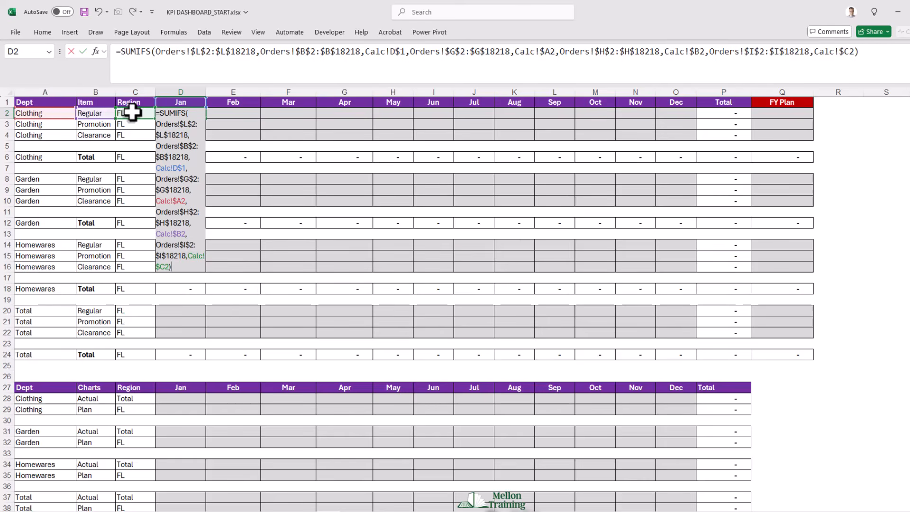
pyautogui.press('Return')
pyautogui.moveTo(693, 92)
pyautogui.mouseDown()
pyautogui.moveTo(693, 137)
pyautogui.moveTo(720, 144)
pyautogui.mouseUp()
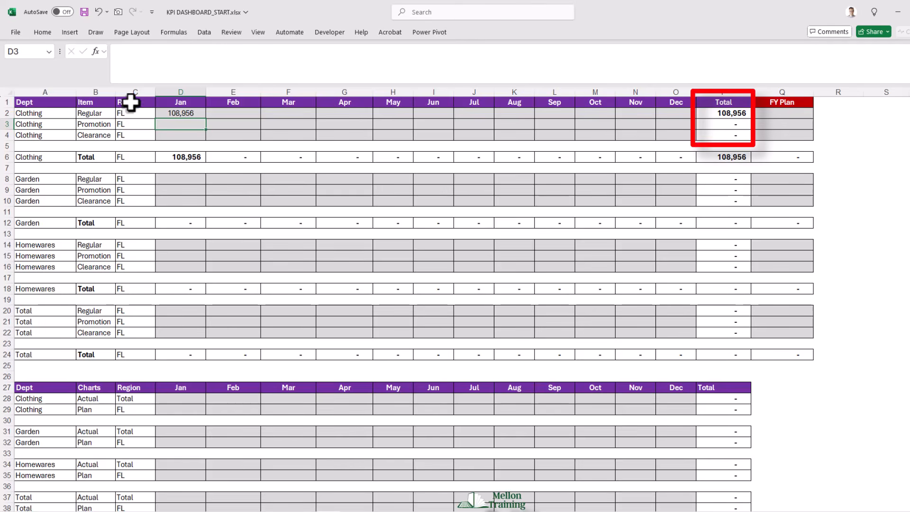
# - Fill the Clothing SUMIFS formula from D2 down to row 4 and across to December, covering D2:O4
pyautogui.click(194, 112)
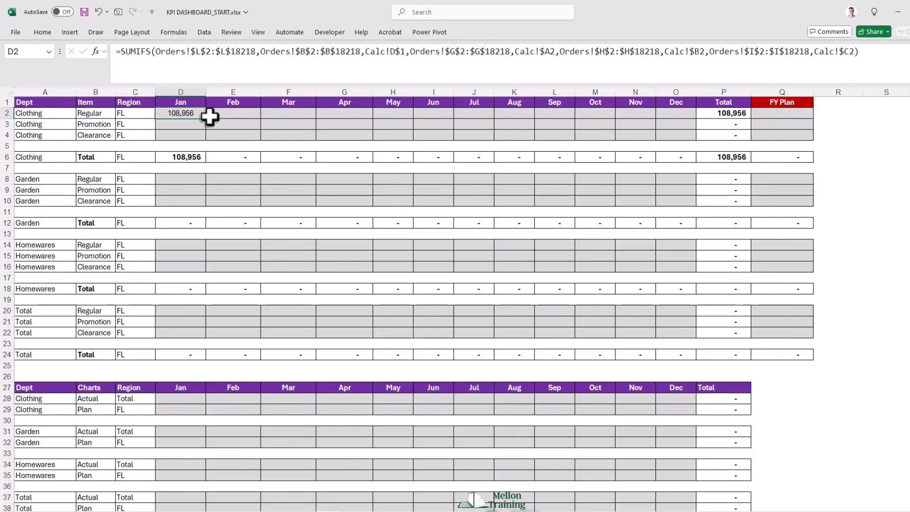
pyautogui.moveTo(208, 119); pyautogui.dragTo(208, 136)
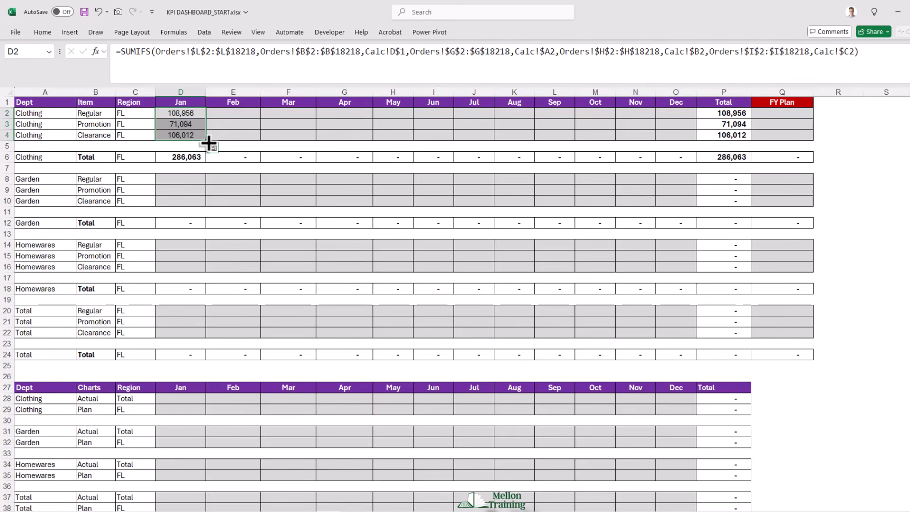
pyautogui.moveTo(209, 143); pyautogui.dragTo(679, 154)
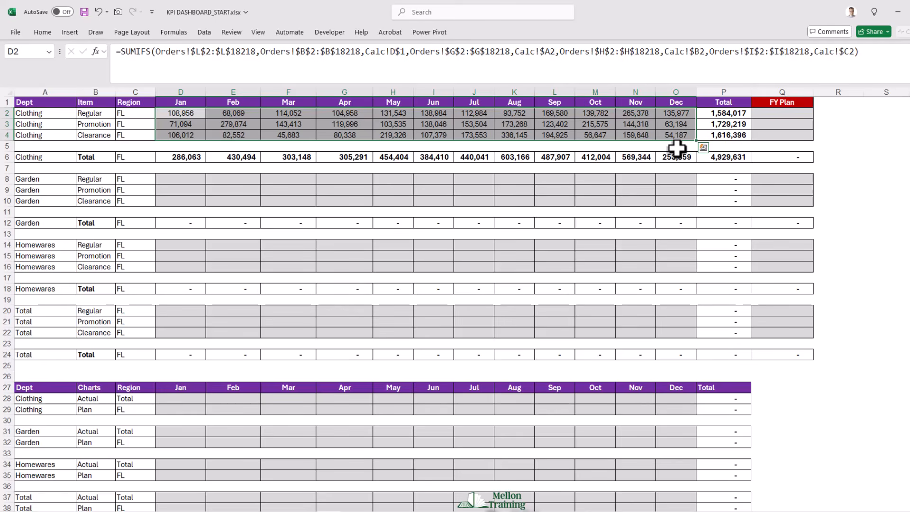
# - Inspect the existing SUM formulas in the Clothing Regular row total (P2) and the January Clothing total (D6), leaving both unedited
pyautogui.click(722, 113)
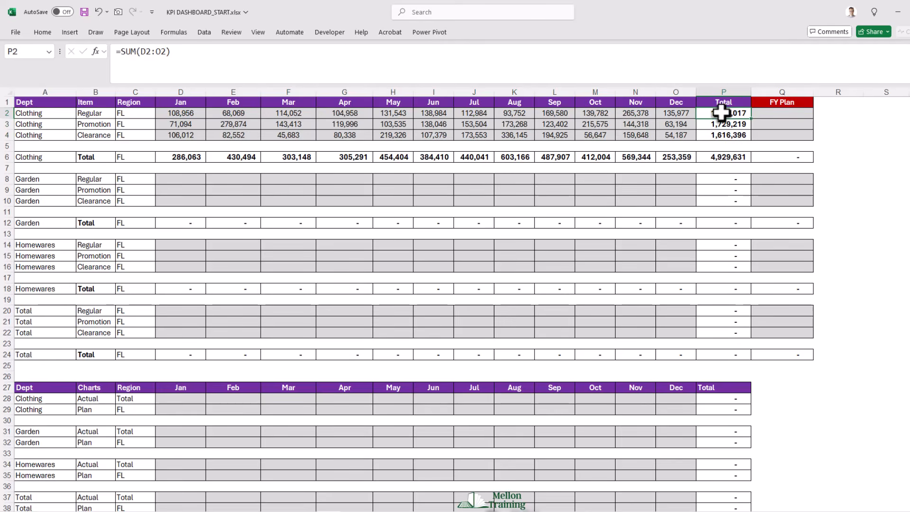
pyautogui.doubleClick(721, 112)
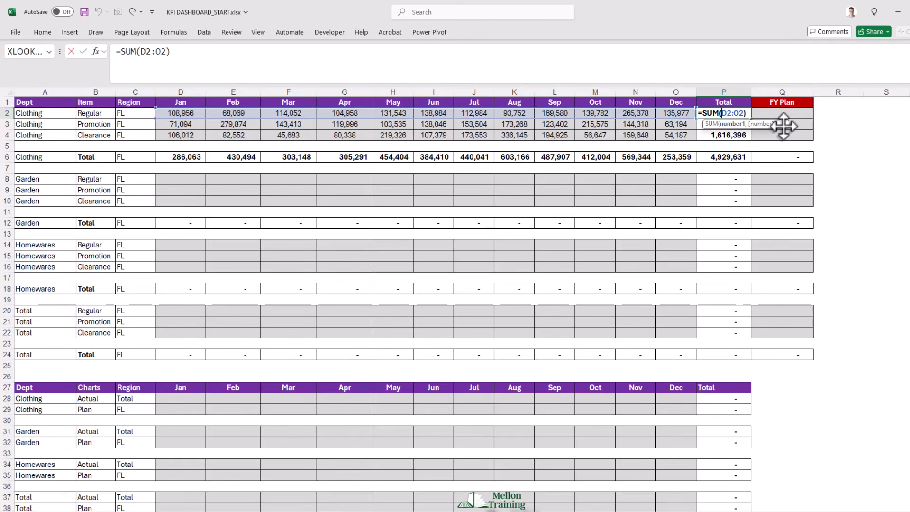
pyautogui.press('Escape')
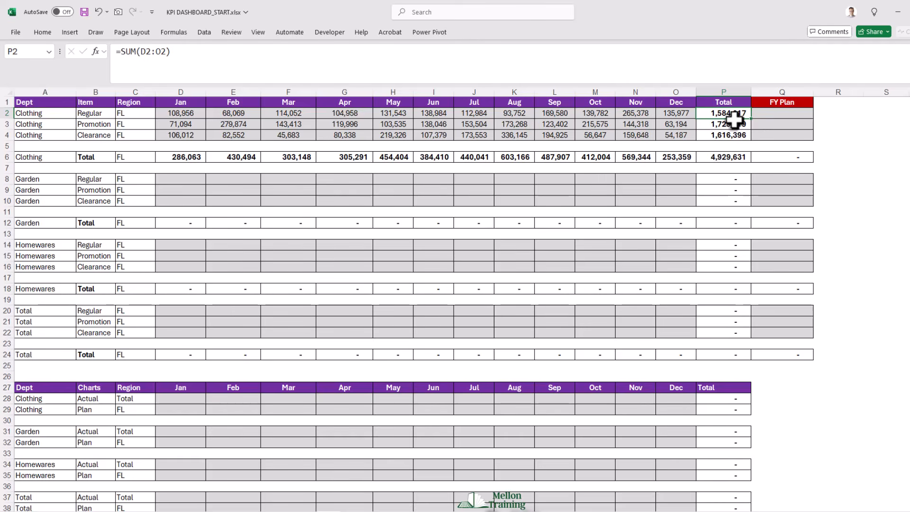
pyautogui.doubleClick(183, 157)
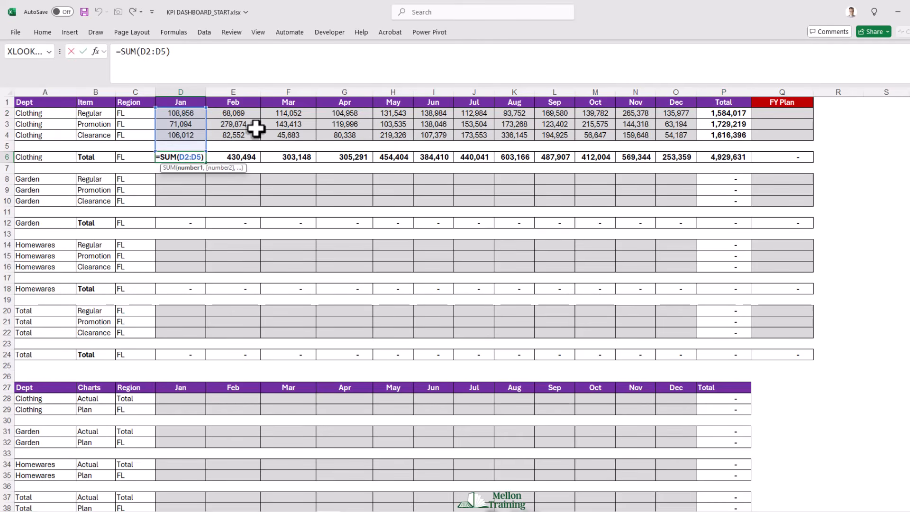
pyautogui.press('Escape')
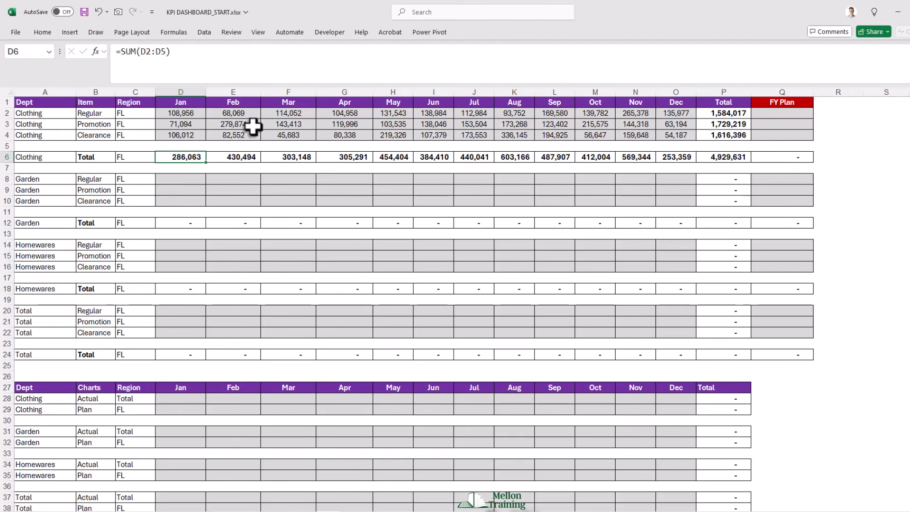
# - Copy the Clothing formulas in D2:O4 into the Garden block starting at D8 and the Homewares block starting at D14
pyautogui.moveTo(173, 112); pyautogui.dragTo(662, 131)
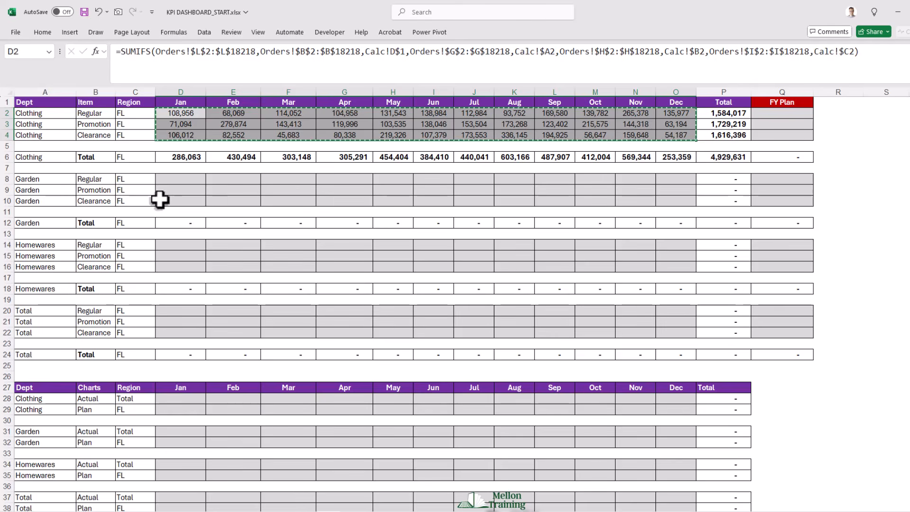
pyautogui.click(175, 180)
pyautogui.hotkey('ctrl', 'v')
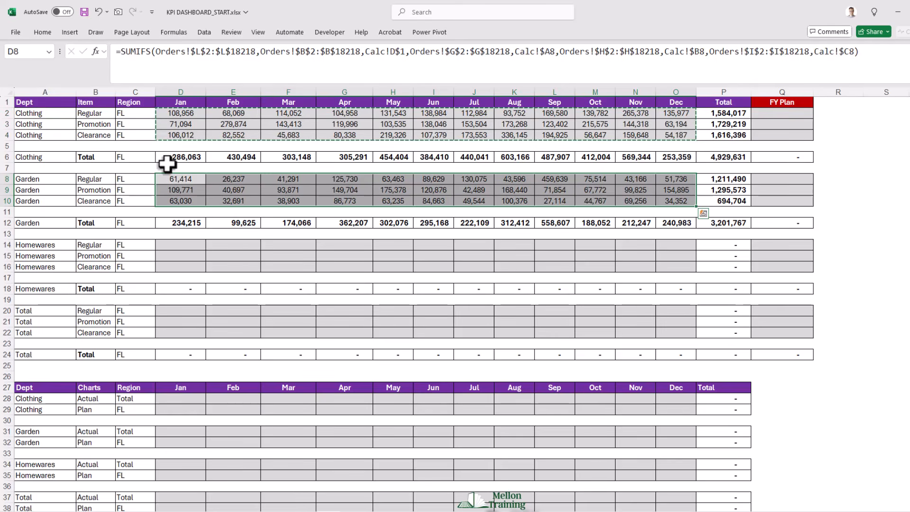
pyautogui.click(181, 244)
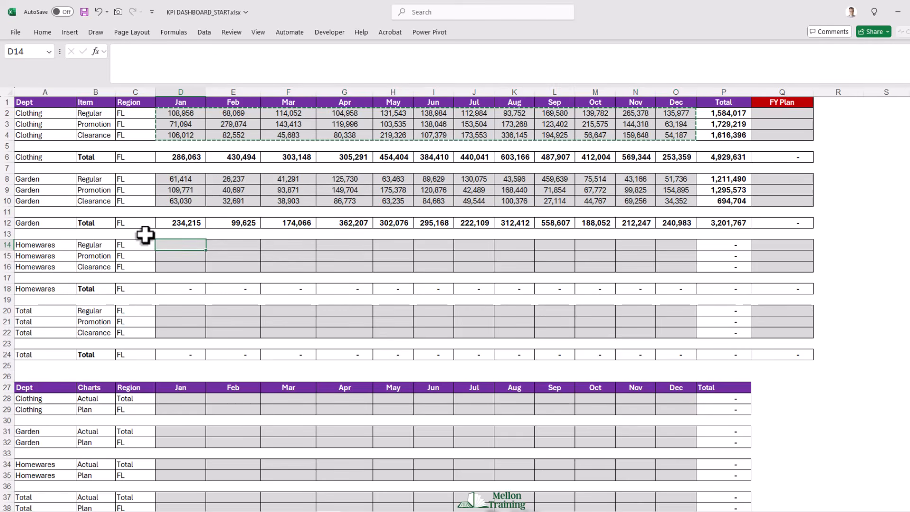
pyautogui.hotkey('ctrl', 'v')
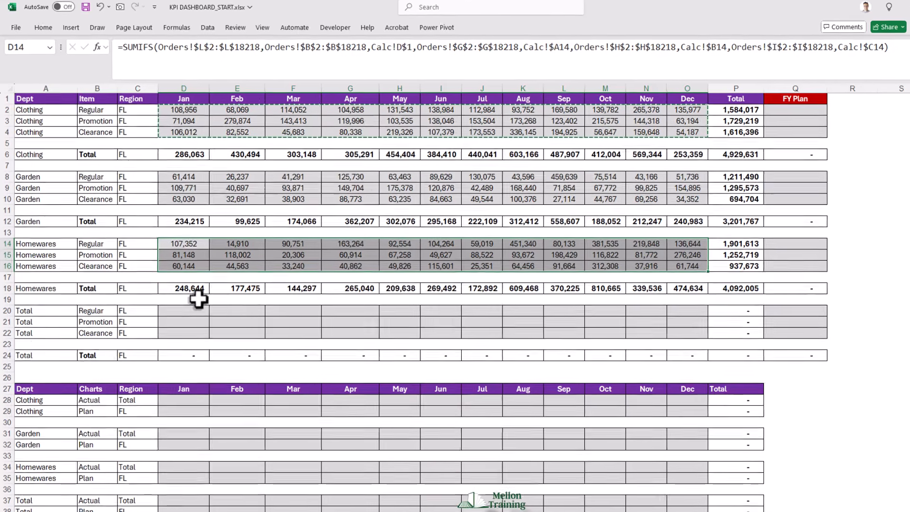
# - Start a SUMIFS formula in D20 for the Total Regular row, with January figures D$2:D$18 as the row-locked sum range
pyautogui.click(185, 312)
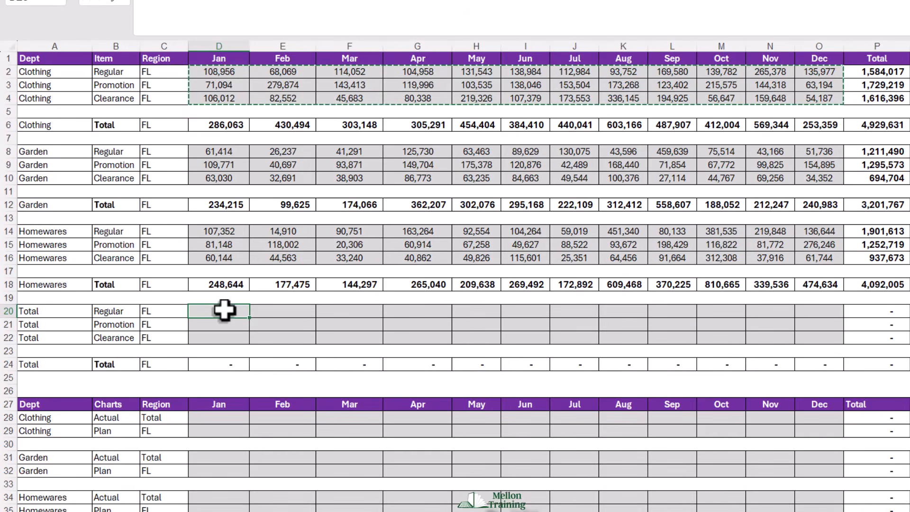
pyautogui.press('Escape')
pyautogui.write('=SUM')
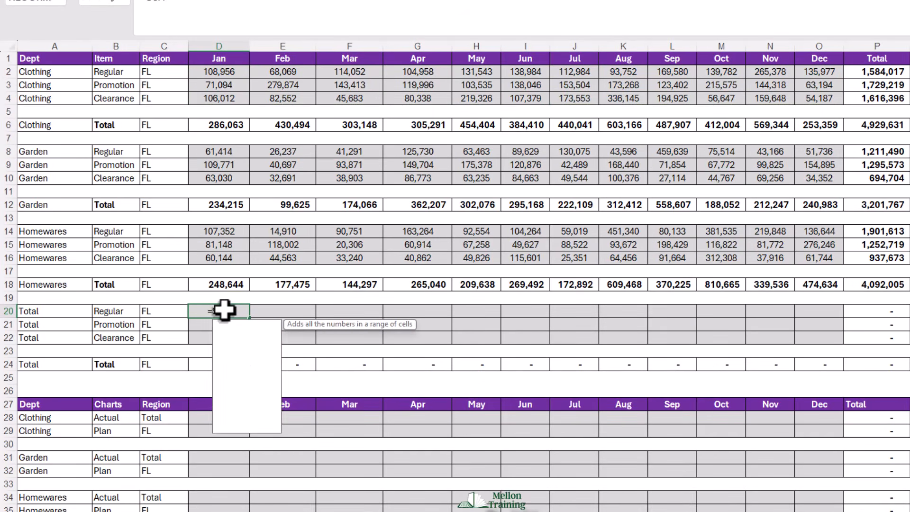
pyautogui.write('IFS(')
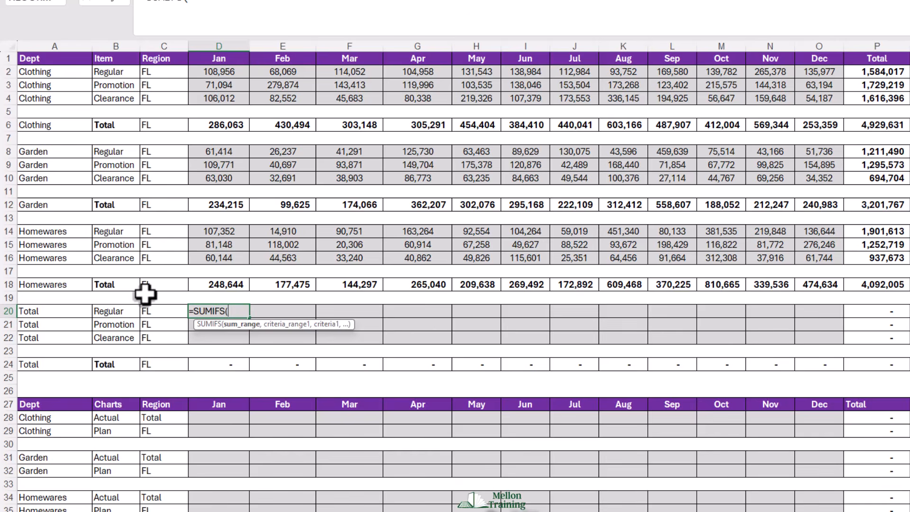
pyautogui.moveTo(219, 70); pyautogui.dragTo(191, 273)
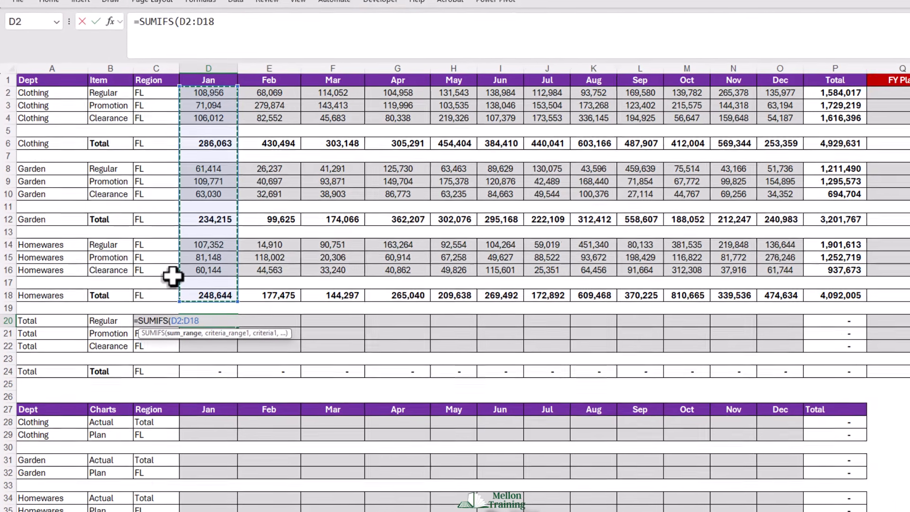
pyautogui.press('F4')
pyautogui.press('F4')
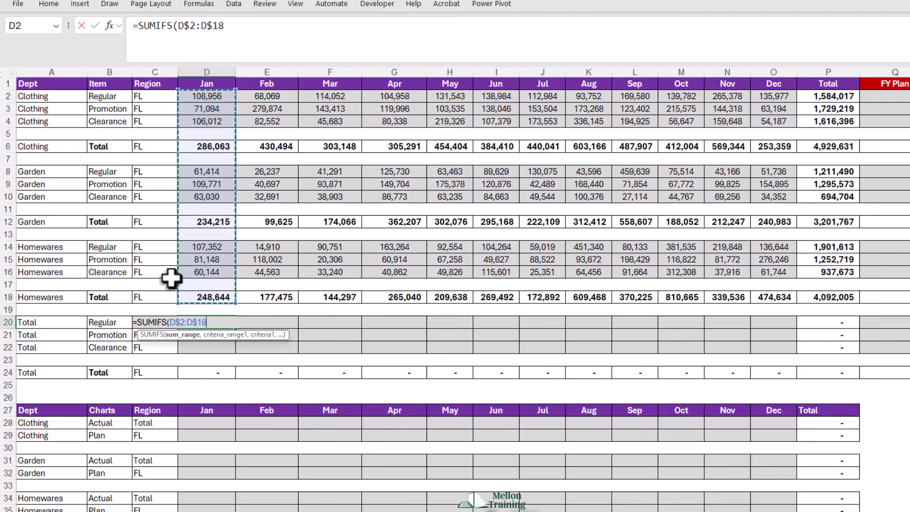
pyautogui.write(',')
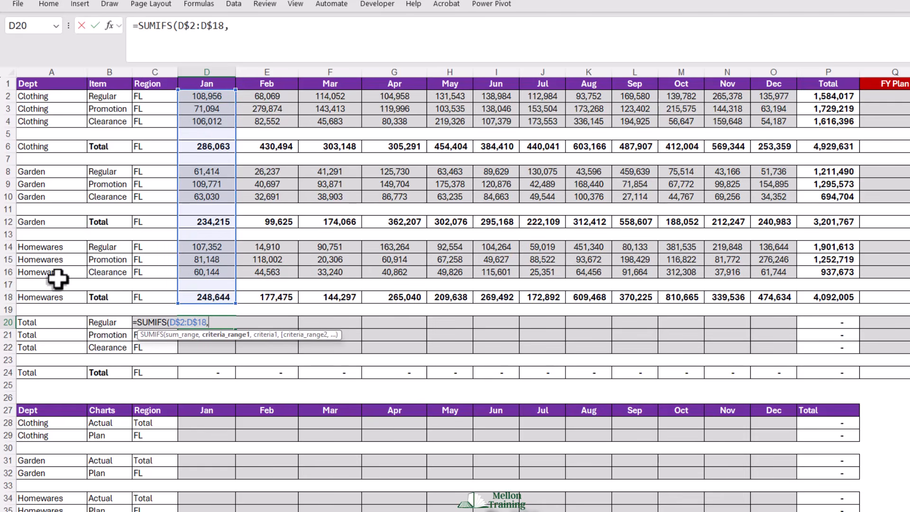
# - Add the Item column, $B$2:$B$18, as the absolute criteria range of the D20 formula
pyautogui.click(104, 97)
pyautogui.moveTo(105, 97); pyautogui.dragTo(120, 296)
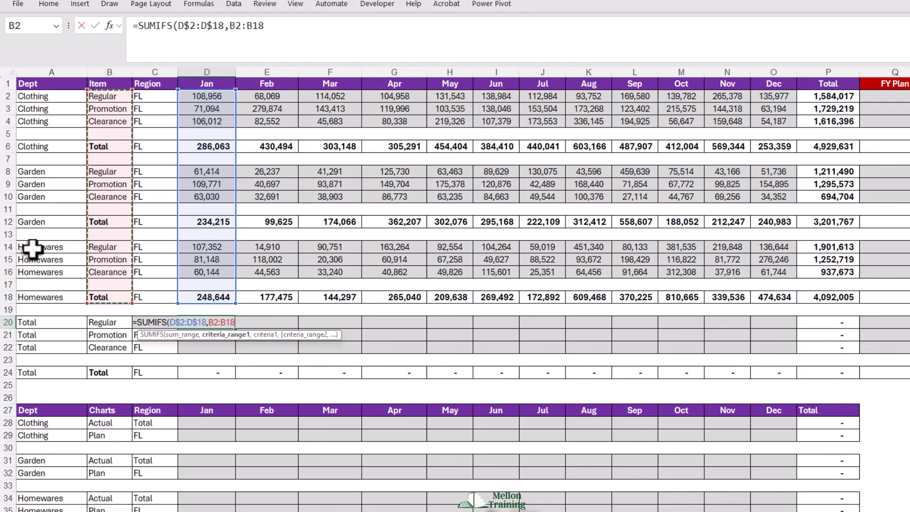
pyautogui.press('F4')
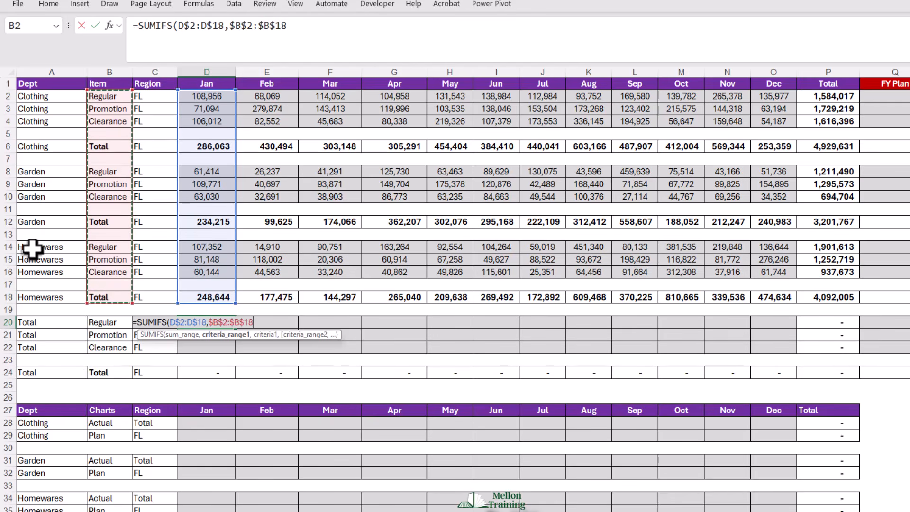
pyautogui.write(',')
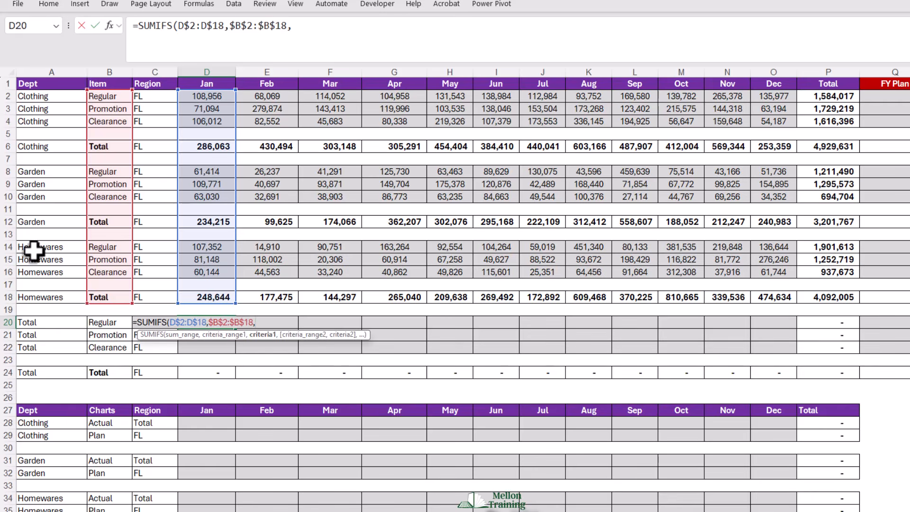
# - Use the Item cell in row 20 as the criterion, with only its column locked ($B20), and complete the formula
pyautogui.click(99, 324)
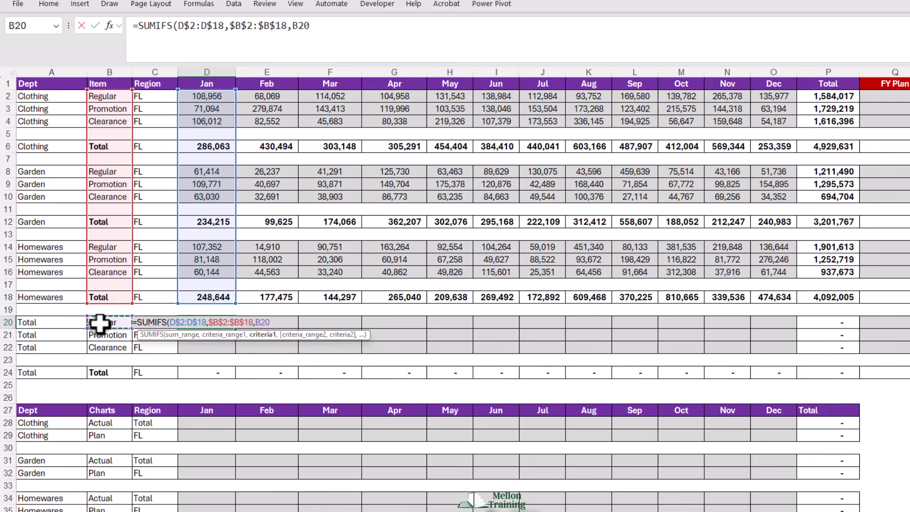
pyautogui.press('F4')
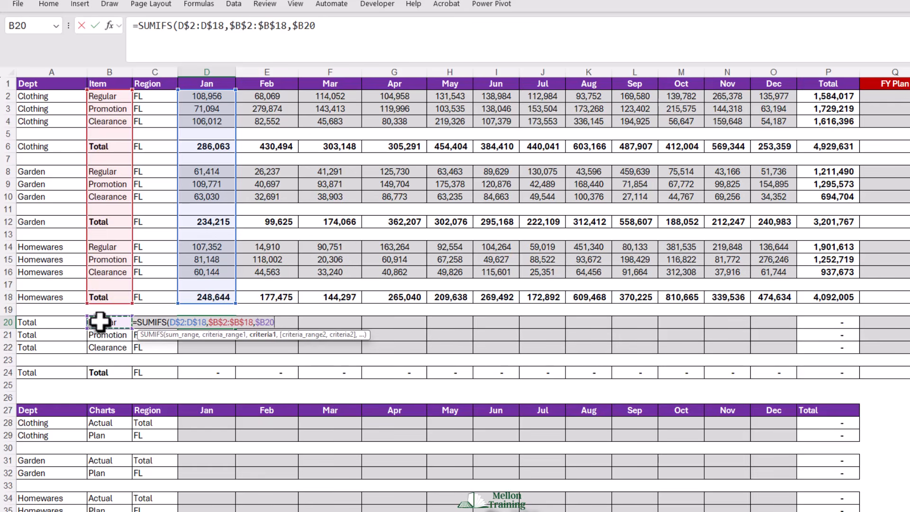
pyautogui.press('Return')
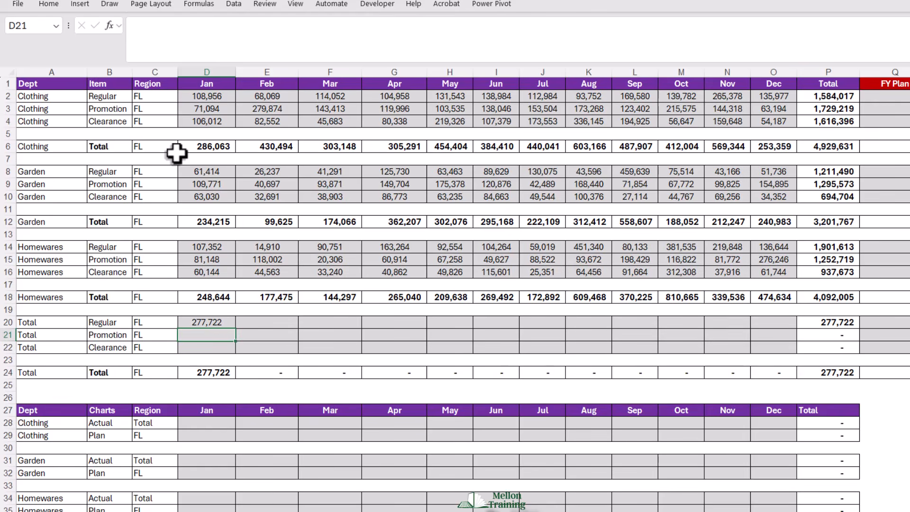
# - Select the January Regular cells of Clothing, Garden and Homewares together (D2, D8, D14) to check their sum against D20
pyautogui.click(204, 96)
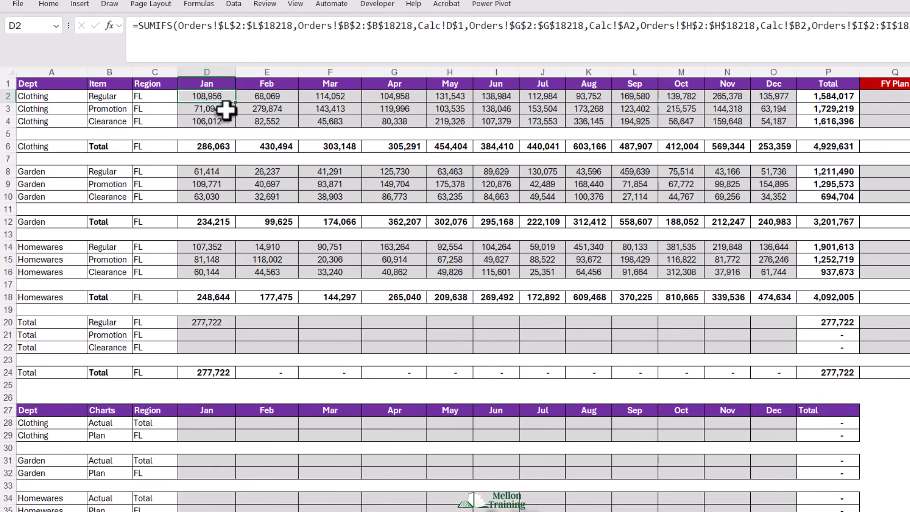
pyautogui.keyDown('ctrl'); pyautogui.click(217, 170); pyautogui.keyUp('ctrl')
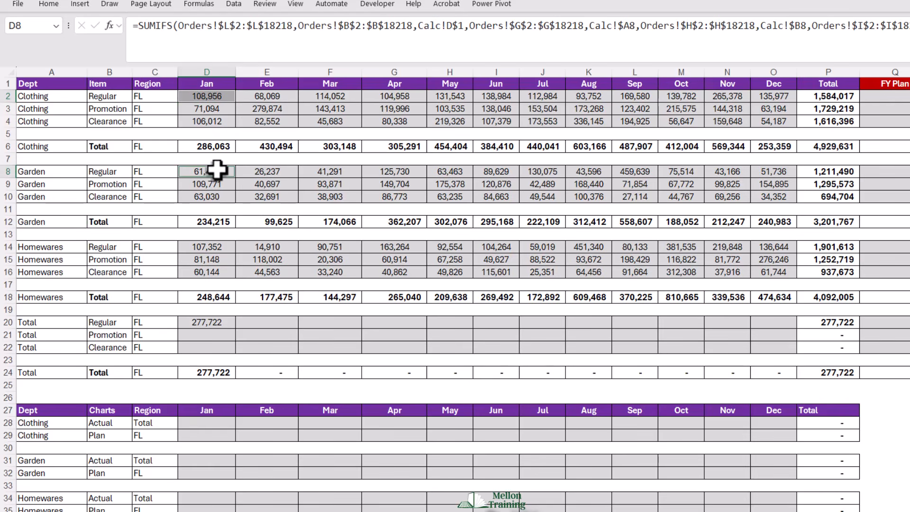
pyautogui.keyDown('ctrl'); pyautogui.click(224, 247); pyautogui.keyUp('ctrl')
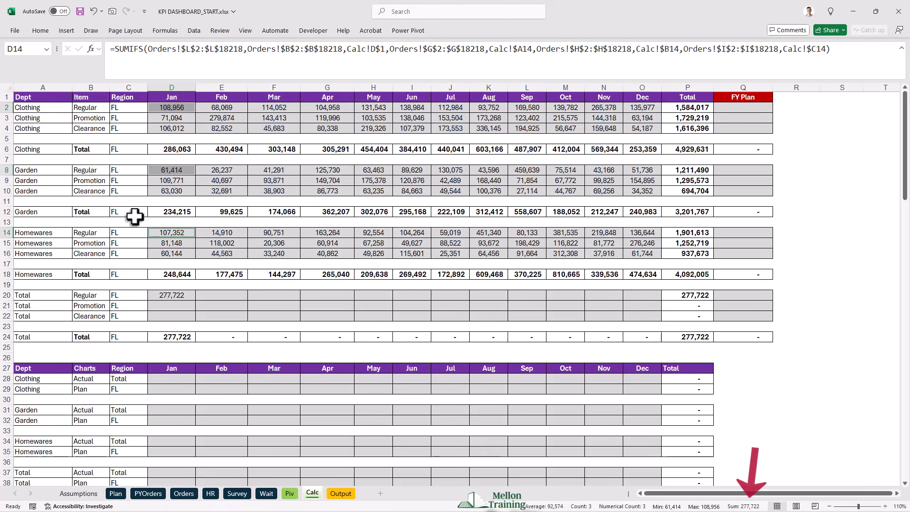
# - Fill the D20 formula down to the Clearance row and across to December, covering D20:O22
pyautogui.click(179, 296)
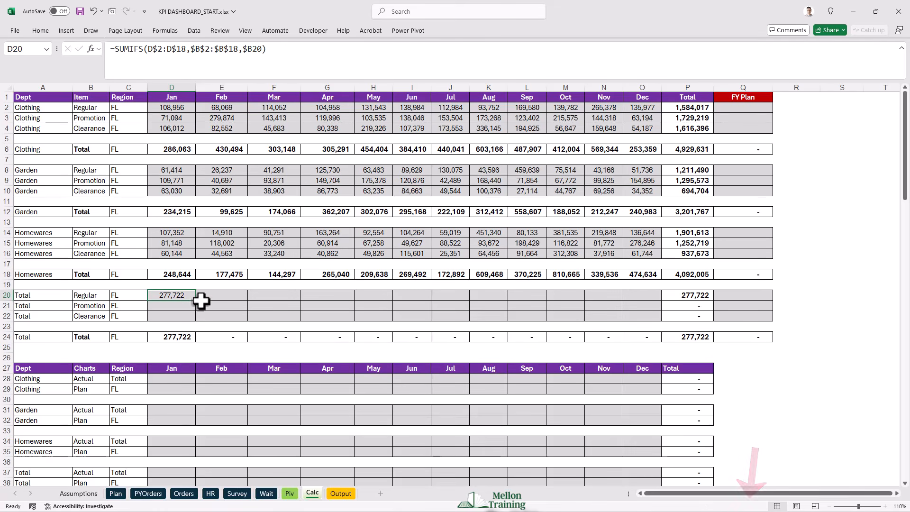
pyautogui.moveTo(196, 301); pyautogui.dragTo(197, 303)
pyautogui.moveTo(200, 322); pyautogui.dragTo(630, 326)
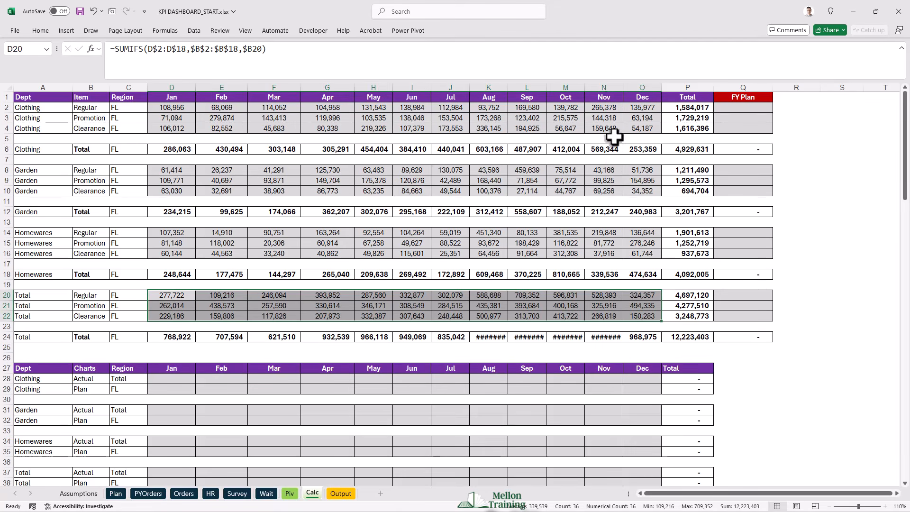
# - Auto-fit the widths of the August to November columns (K to N)
pyautogui.click(608, 84)
pyautogui.moveTo(607, 84); pyautogui.dragTo(503, 86)
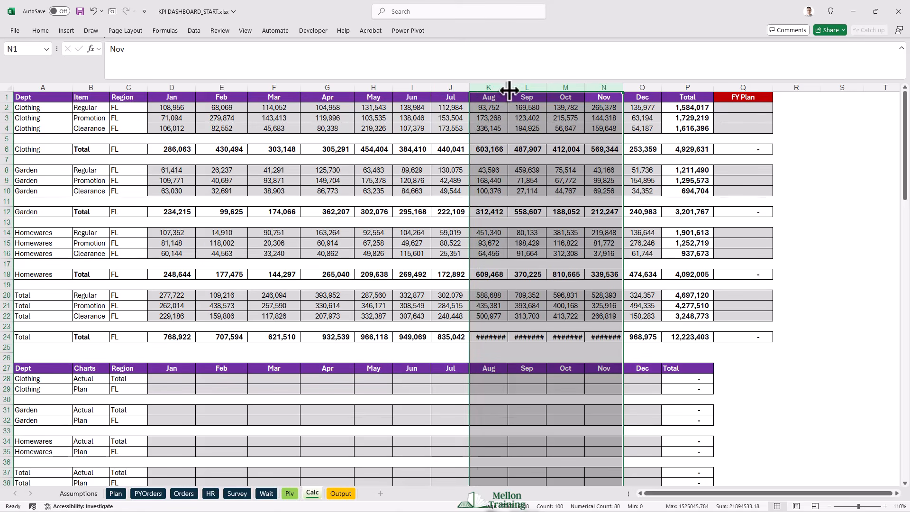
pyautogui.doubleClick(508, 85)
pyautogui.click(564, 318)
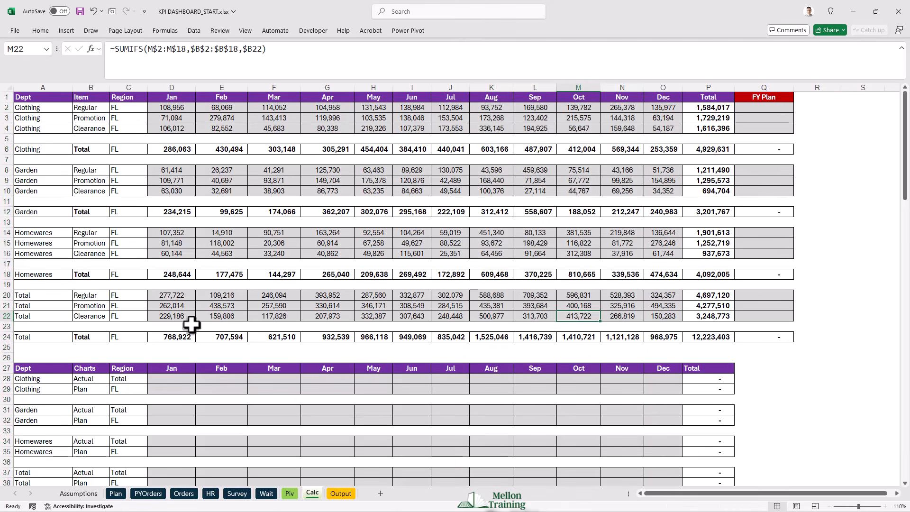
# - Look over the Plan sheet's monthly and total figures by department and state, and return to the Calc sheet
pyautogui.click(160, 327)
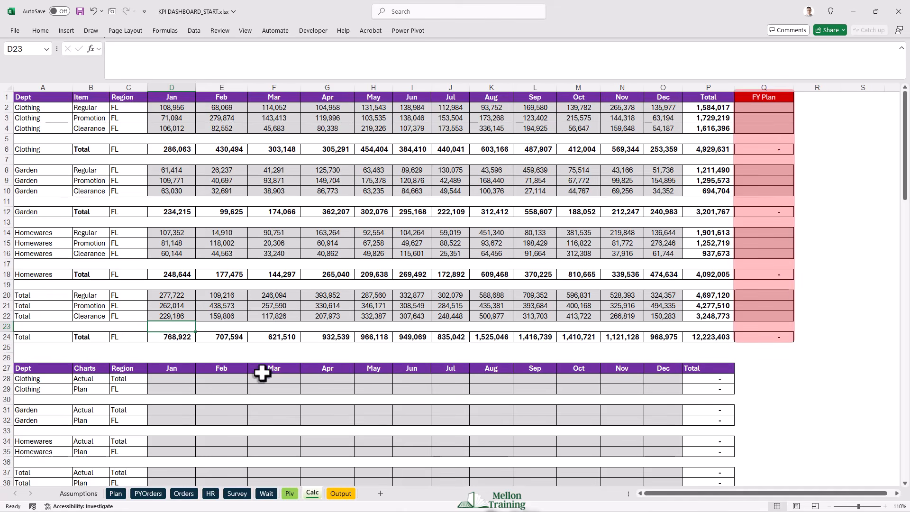
pyautogui.click(117, 494)
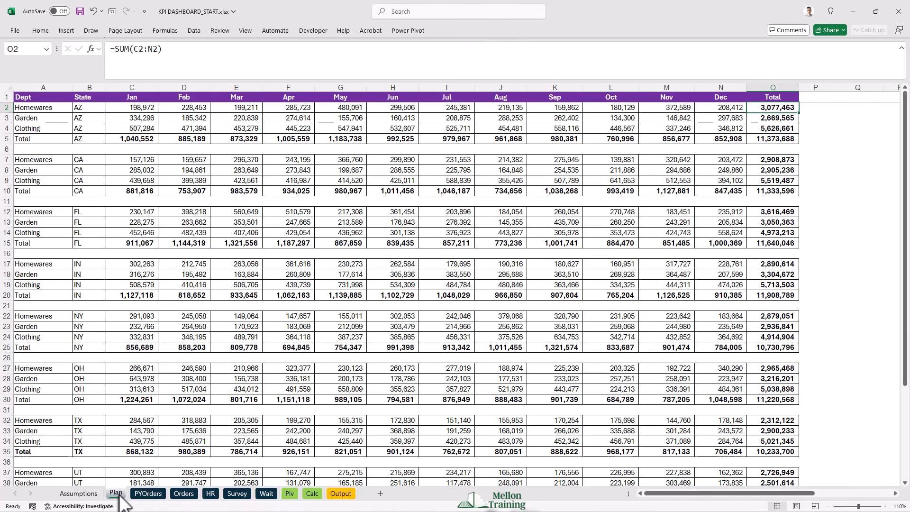
pyautogui.scroll(-3, 171, 280)
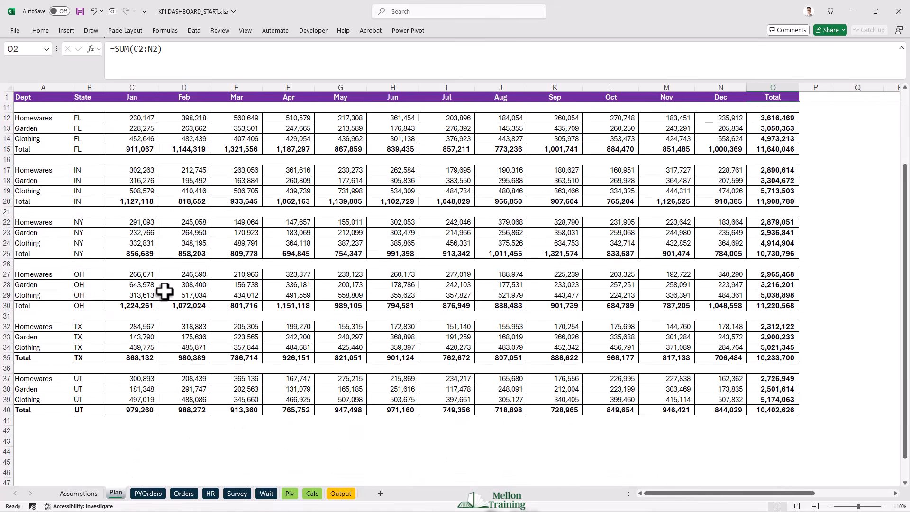
pyautogui.scroll(3, 164, 292)
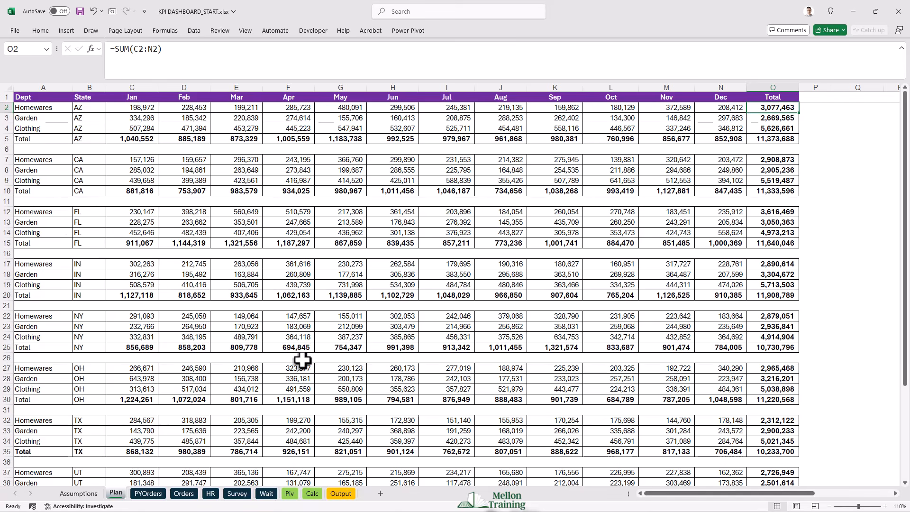
pyautogui.click(313, 493)
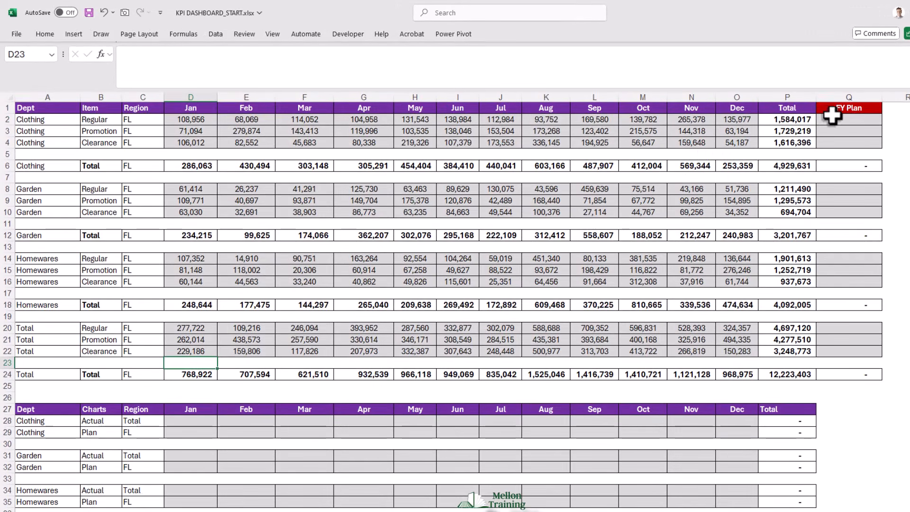
# - Start a SUMIFS formula in FY Plan cell Q2 of the Calc sheet, with sum range Plan!$O$2:$O$40 fully locked
pyautogui.click(832, 119)
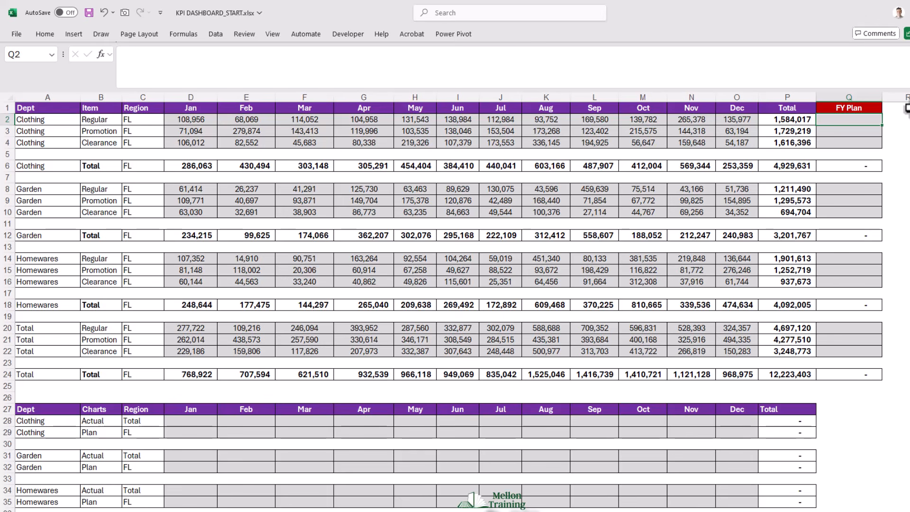
pyautogui.write('=SUM')
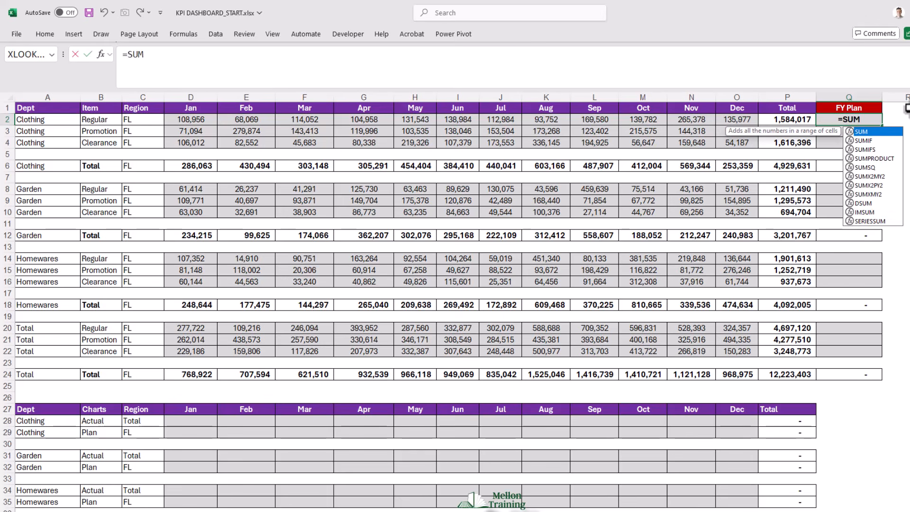
pyautogui.press('Down')
pyautogui.press('Down')
pyautogui.press('Tab')
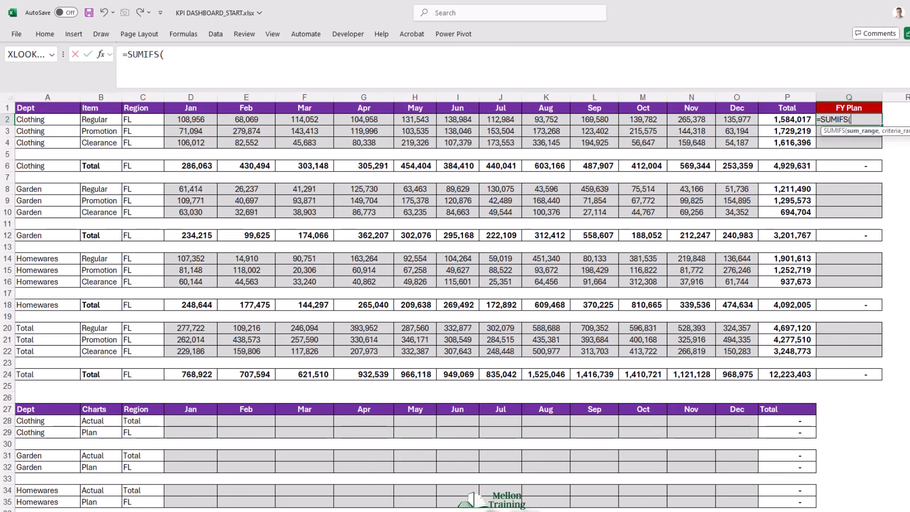
pyautogui.hotkey('ctrl', 'pageup')
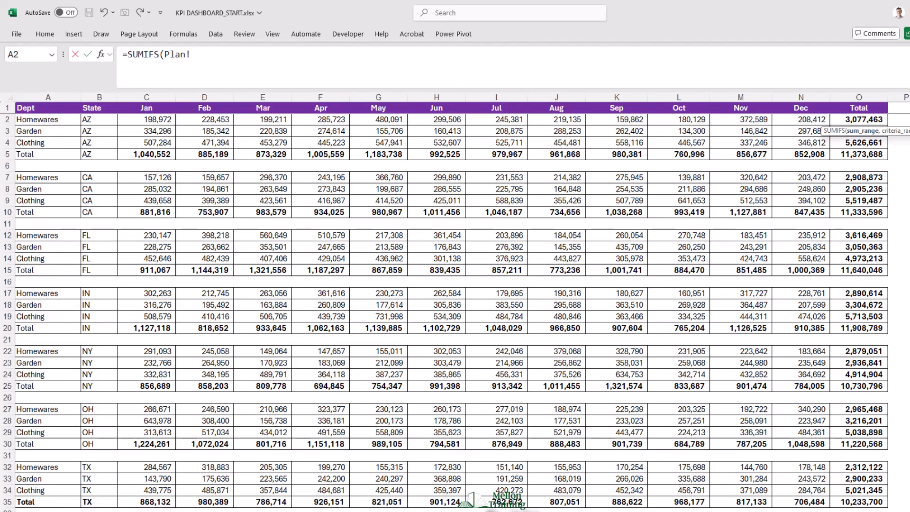
pyautogui.moveTo(864, 119); pyautogui.dragTo(873, 465)
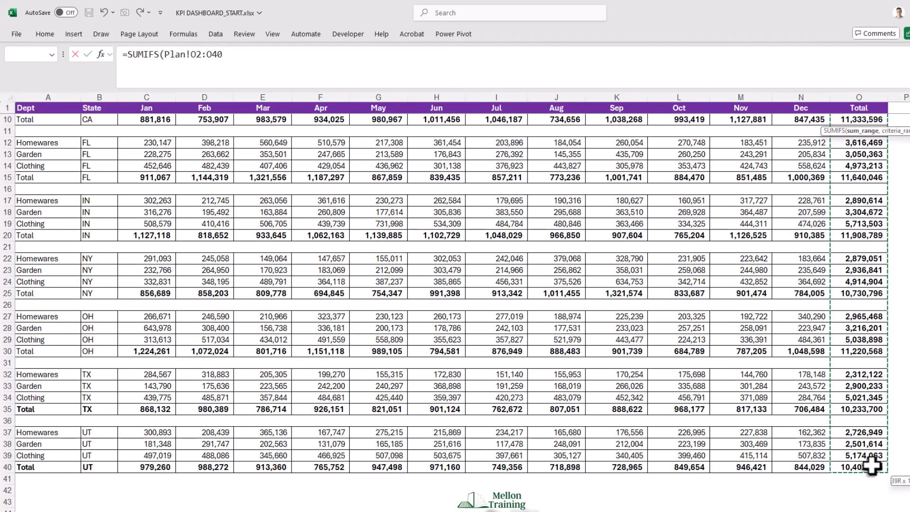
pyautogui.press('F4')
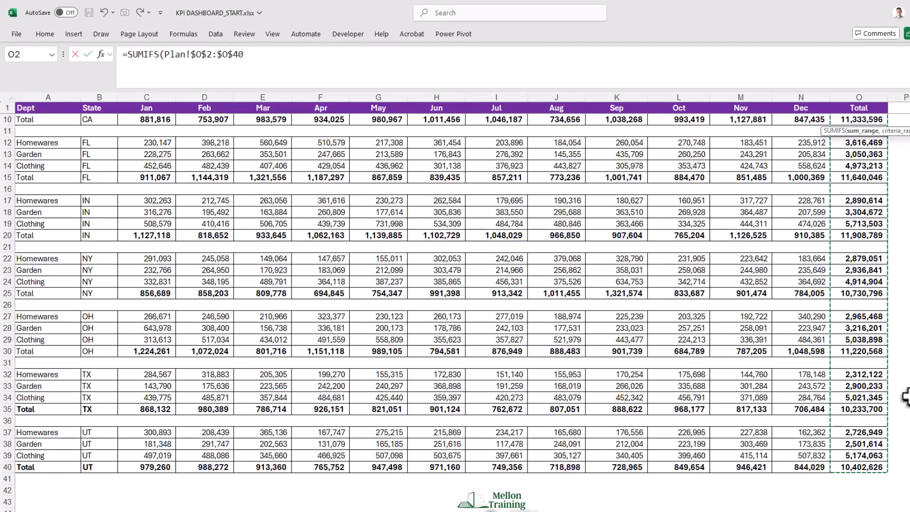
pyautogui.write(',')
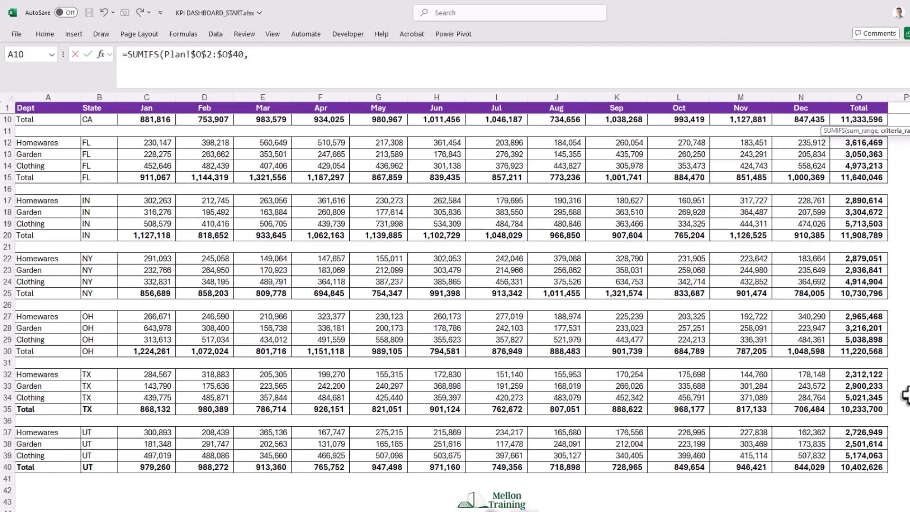
# - Add the locked Dept column Plan!$A$2:$A$40 as the first criteria range, with Calc!$A2 as its column-locked criterion
pyautogui.scroll(3, 136, 236)
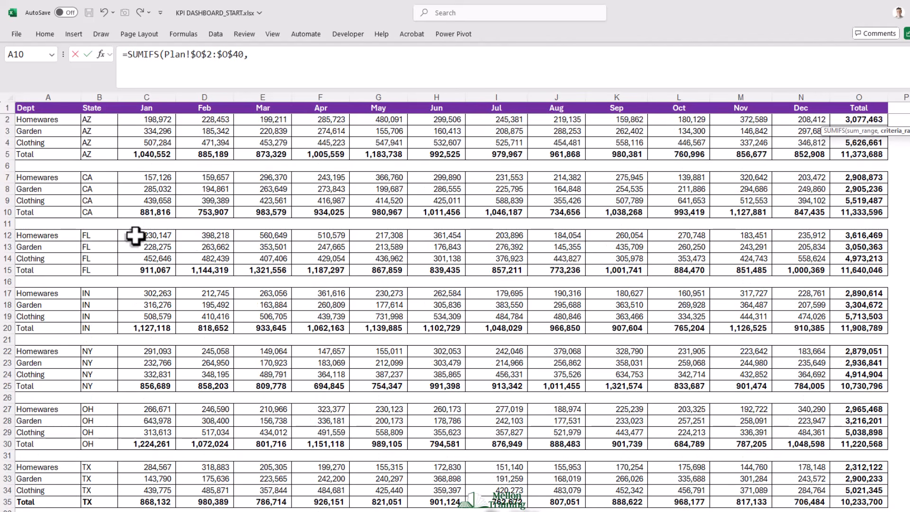
pyautogui.moveTo(59, 118); pyautogui.dragTo(57, 463)
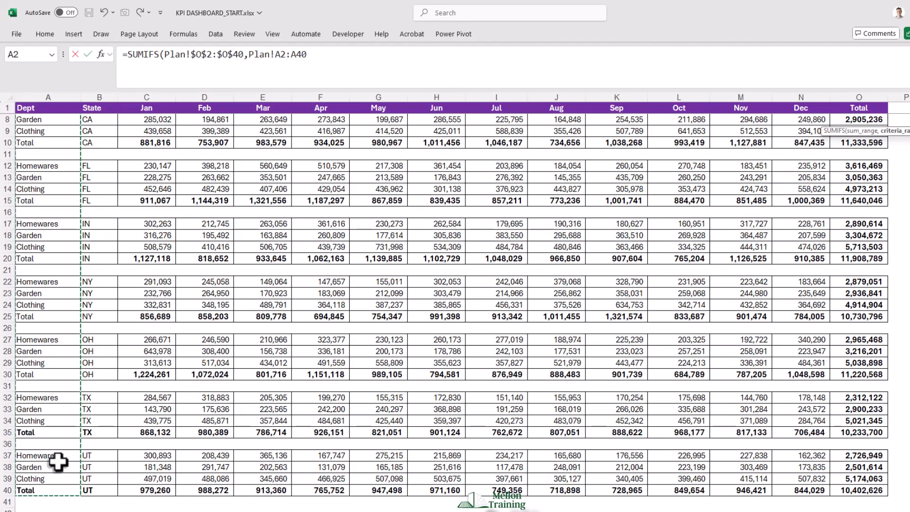
pyautogui.press('F4')
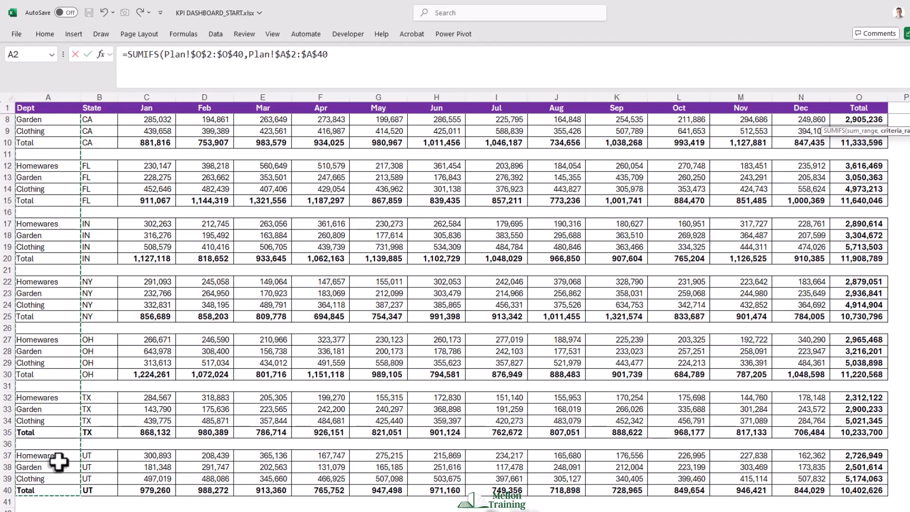
pyautogui.write(',')
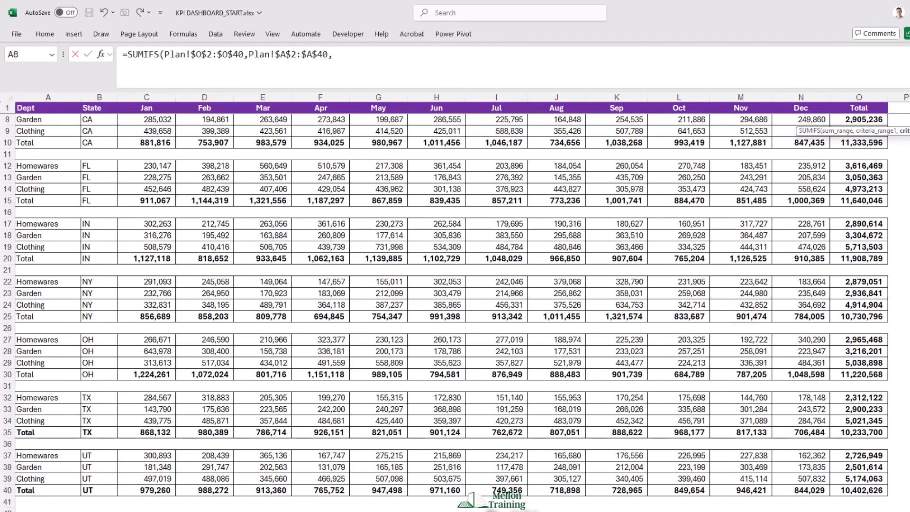
pyautogui.click(345, 511)
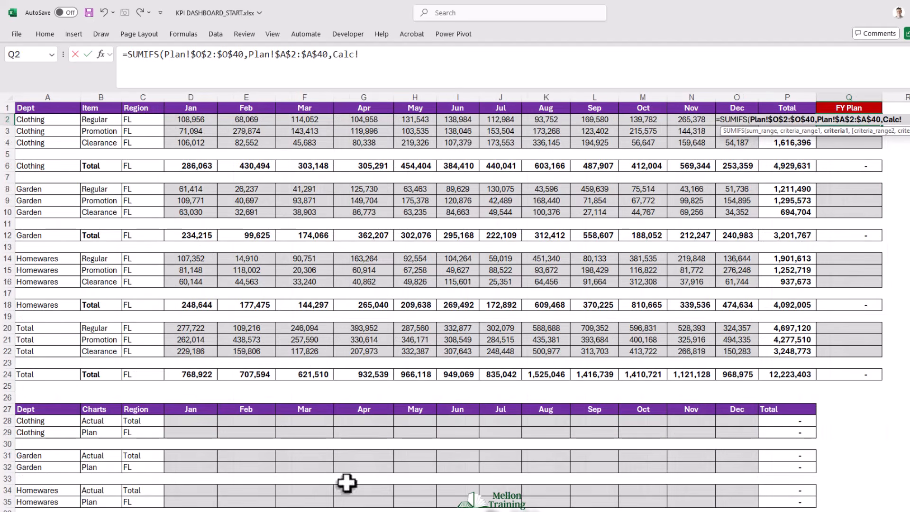
pyautogui.click(33, 122)
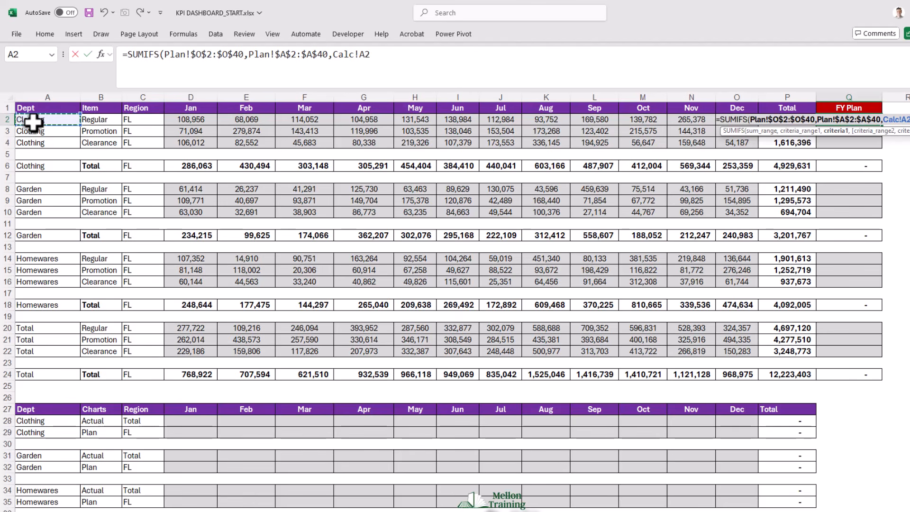
pyautogui.press('F4')
pyautogui.press('F4')
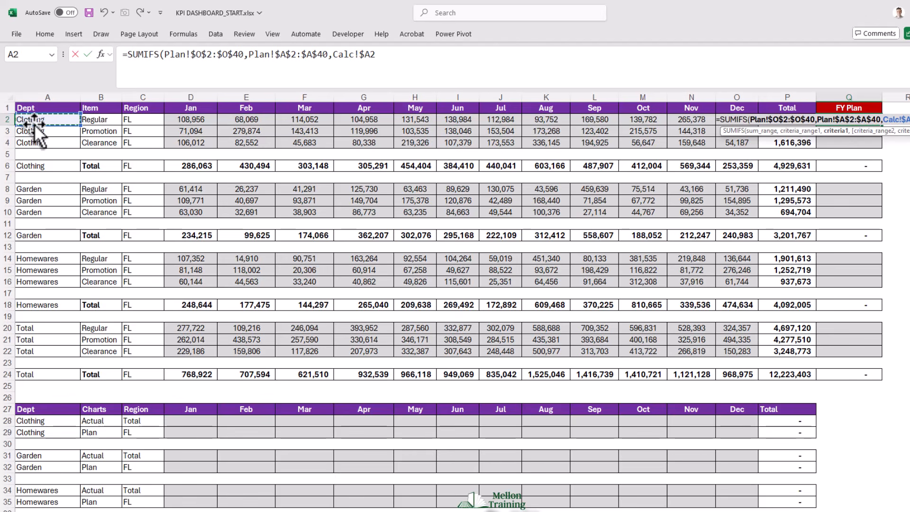
pyautogui.write(',')
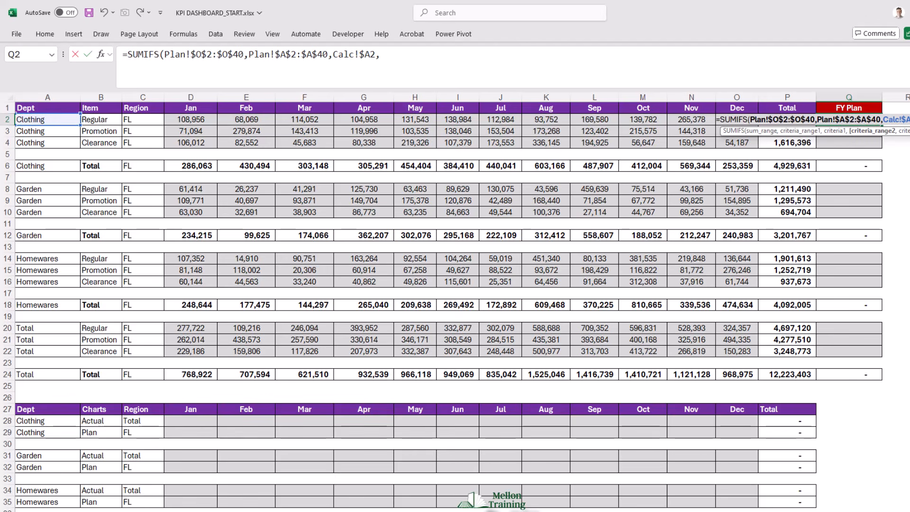
# - Add the Plan sheet's State column as the second criteria range, fully locked as Plan!$B$2:$B$40
pyautogui.click(125, 511)
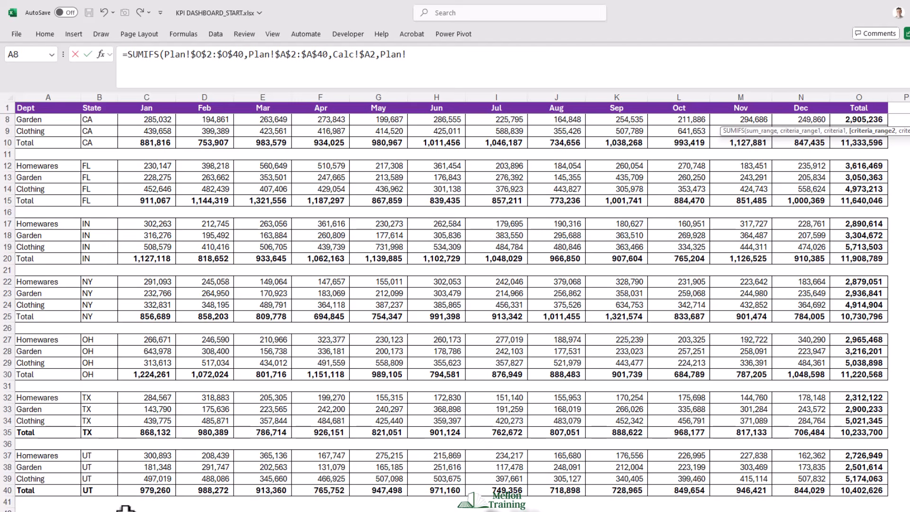
pyautogui.scroll(2, 130, 235)
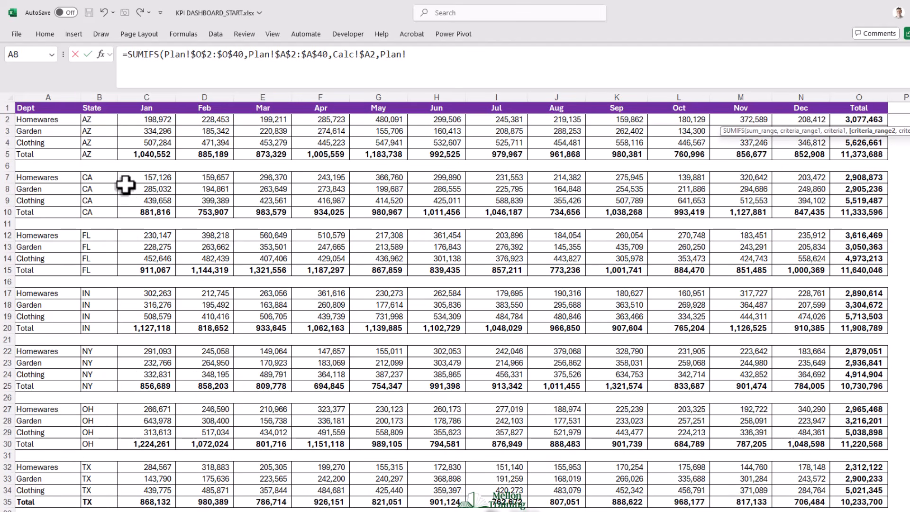
pyautogui.click(97, 121)
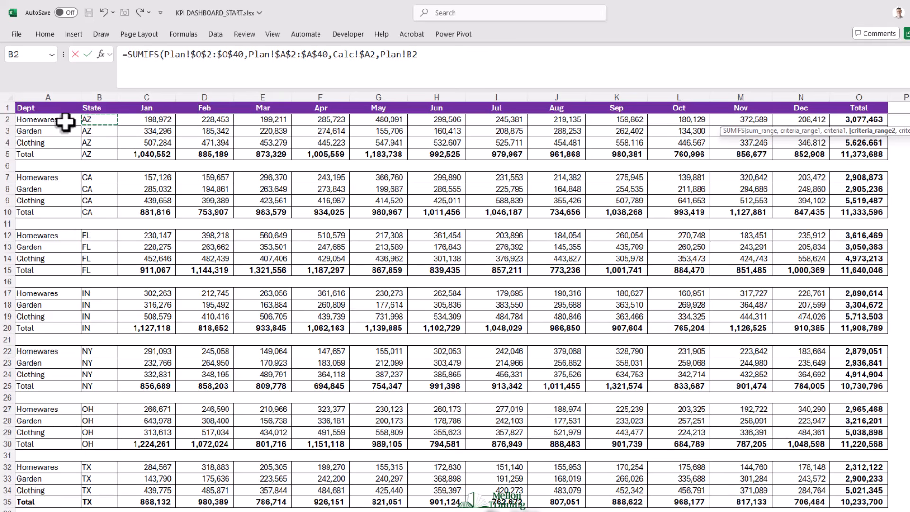
pyautogui.hotkey('shift', 'Down')
pyautogui.hotkey('shift', 'Down')
pyautogui.hotkey('shift', 'Down')
pyautogui.hotkey('shift', 'Down')
pyautogui.hotkey('shift', 'Down')
pyautogui.hotkey('shift', 'Down')
pyautogui.hotkey('shift', 'Down')
pyautogui.hotkey('shift', 'Down')
pyautogui.hotkey('shift', 'Down')
pyautogui.hotkey('shift', 'Down')
pyautogui.hotkey('shift', 'Down')
pyautogui.hotkey('shift', 'Down')
pyautogui.hotkey('shift', 'Down')
pyautogui.hotkey('shift', 'Down')
pyautogui.hotkey('shift', 'Down')
pyautogui.hotkey('shift', 'Down')
pyautogui.hotkey('shift', 'Down')
pyautogui.hotkey('shift', 'Down')
pyautogui.hotkey('shift', 'Down')
pyautogui.hotkey('shift', 'Down')
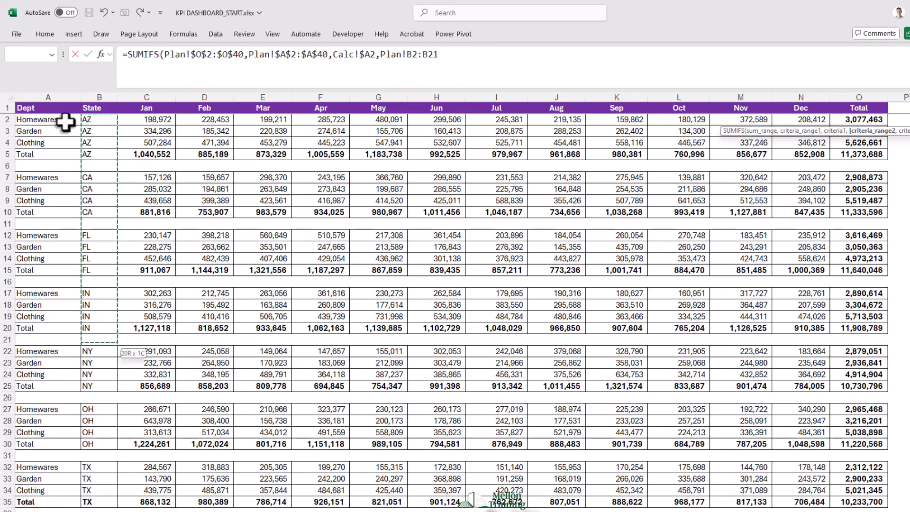
pyautogui.hotkey('shift', 'Down')
pyautogui.hotkey('shift', 'Down')
pyautogui.hotkey('shift', 'Down')
pyautogui.hotkey('shift', 'Down')
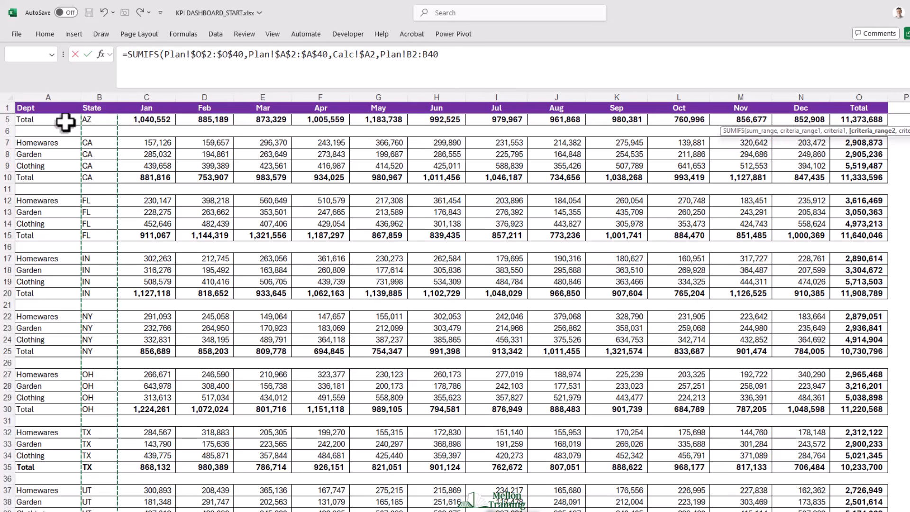
pyautogui.press('F4')
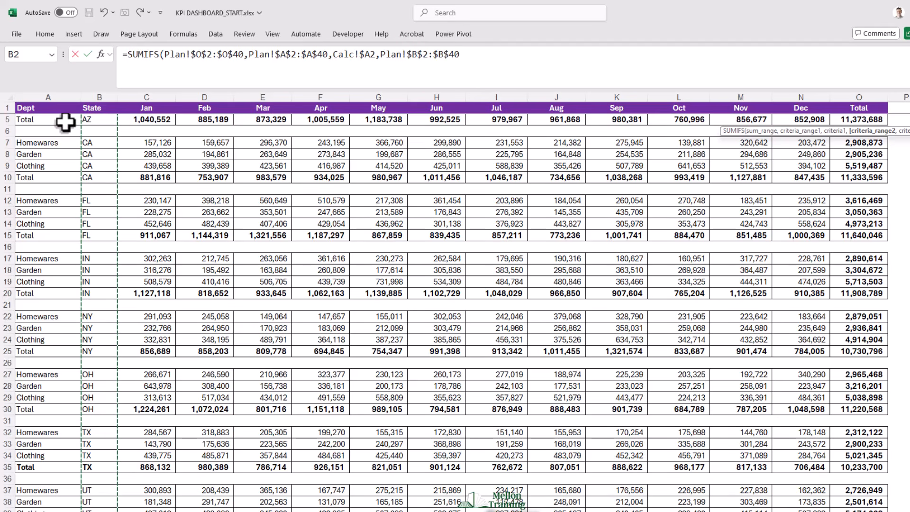
pyautogui.write(',')
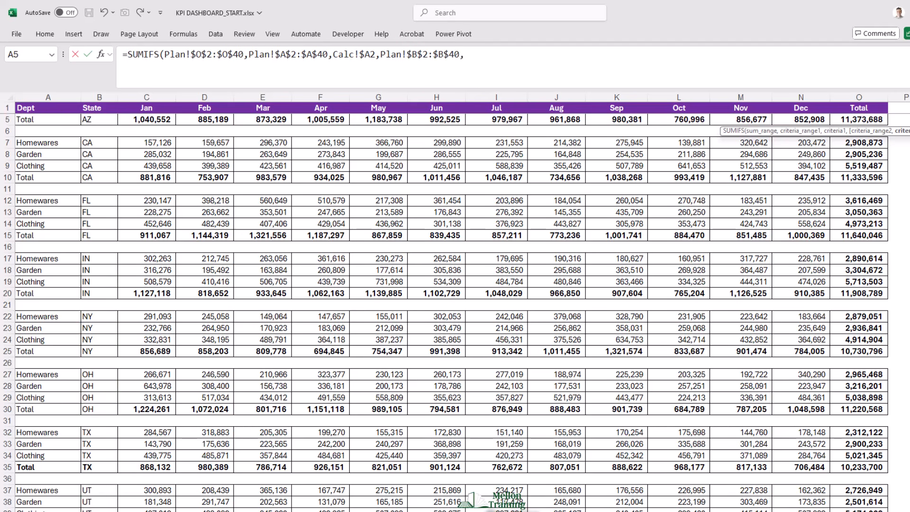
# - Use the Region cell Calc!$C2, with only its column locked, as the second criterion and complete the Q2 formula
pyautogui.hotkey('ctrl', 'pageup')
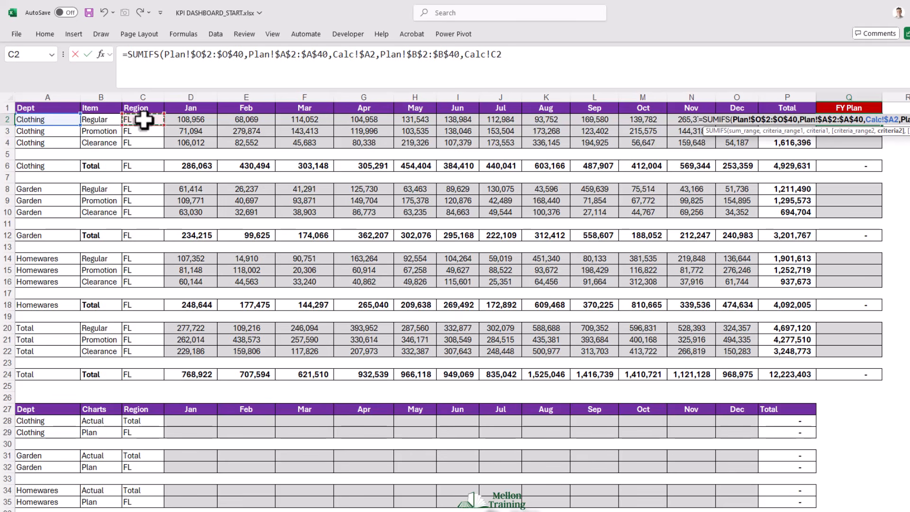
pyautogui.press('F4')
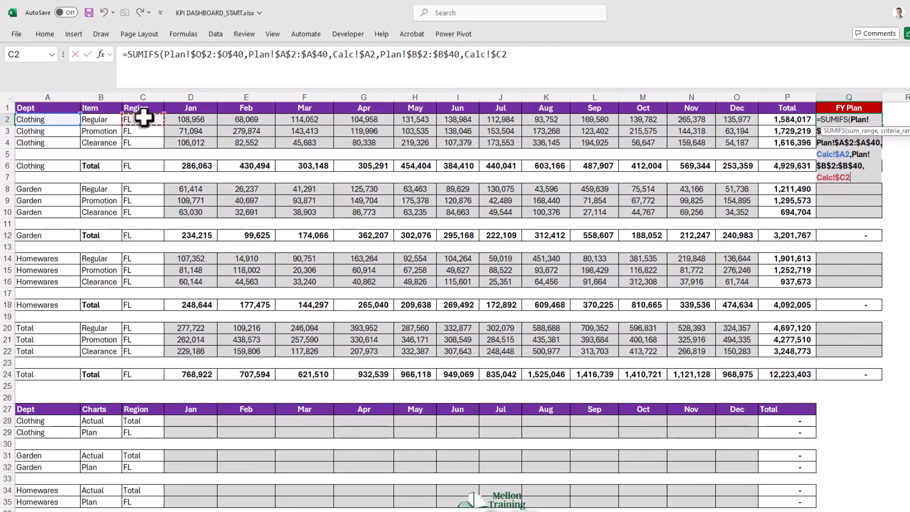
pyautogui.write(')')
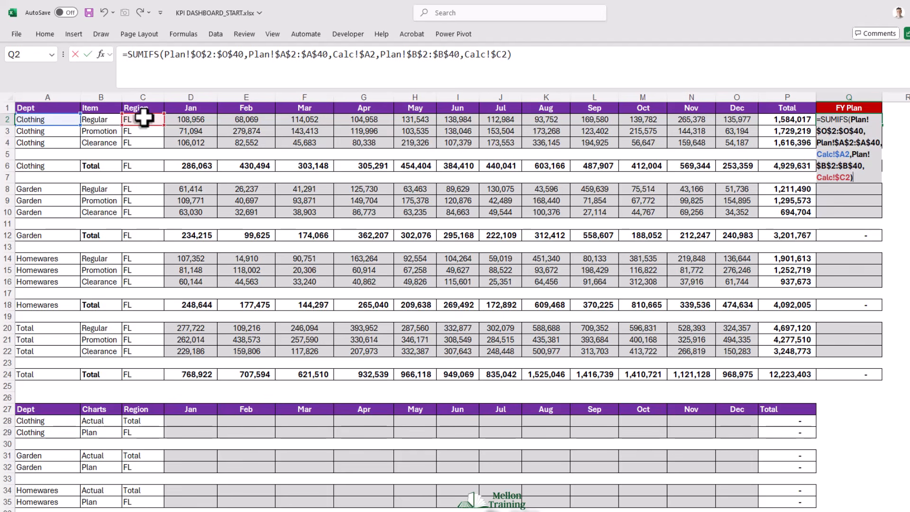
pyautogui.press('Return')
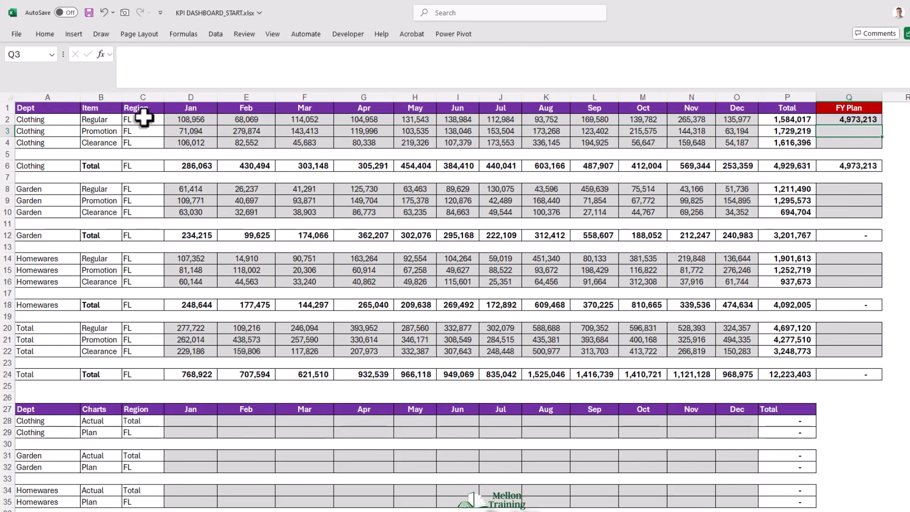
# - Multiply the SUMIFS formula in FY Plan cell Q2 by the Regular split on the Assumptions sheet, fully locked as Assumptions!$C$2
pyautogui.press('Up')
pyautogui.press('Down')
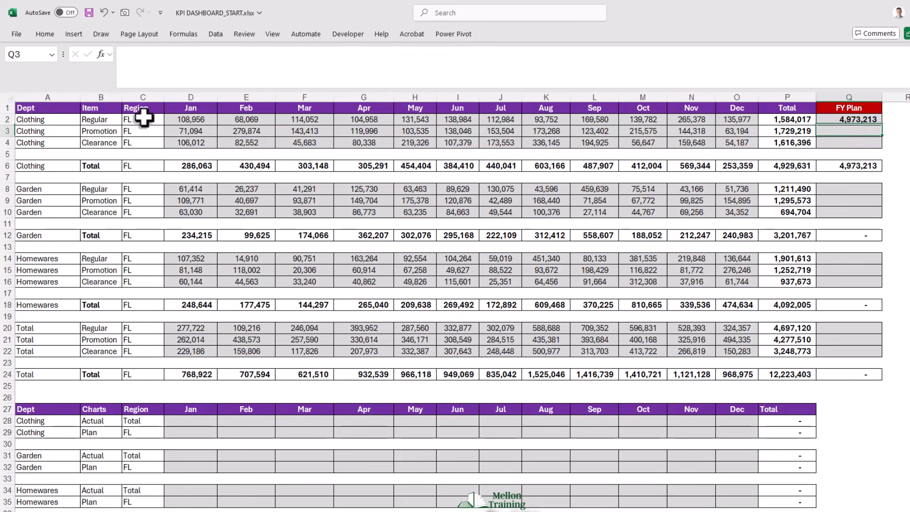
pyautogui.press('Up')
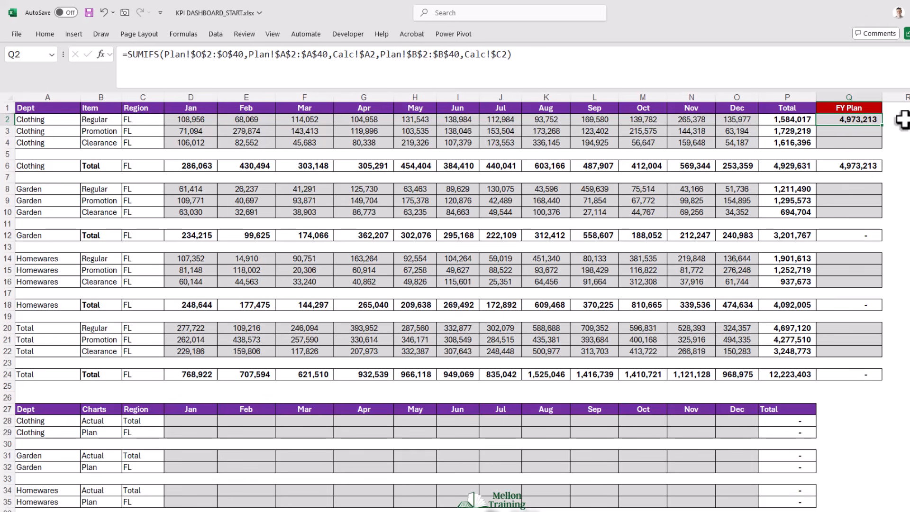
pyautogui.doubleClick(868, 119)
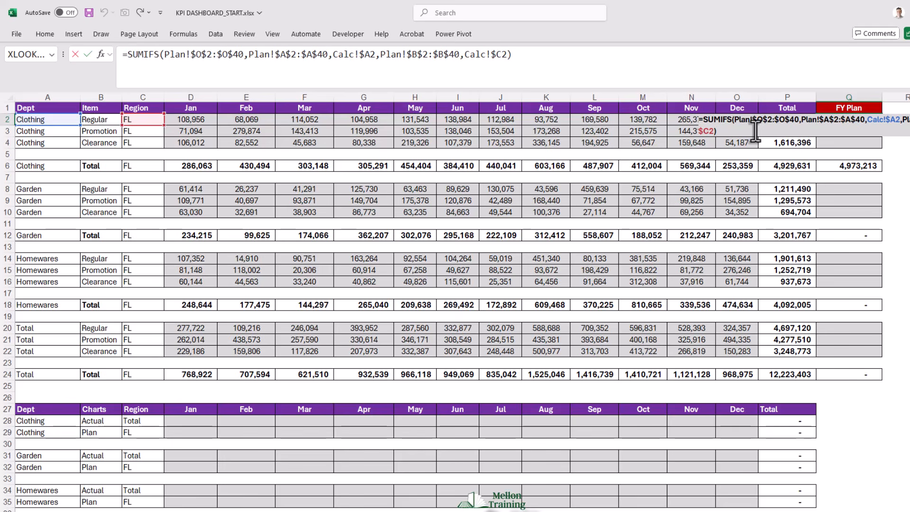
pyautogui.write('*')
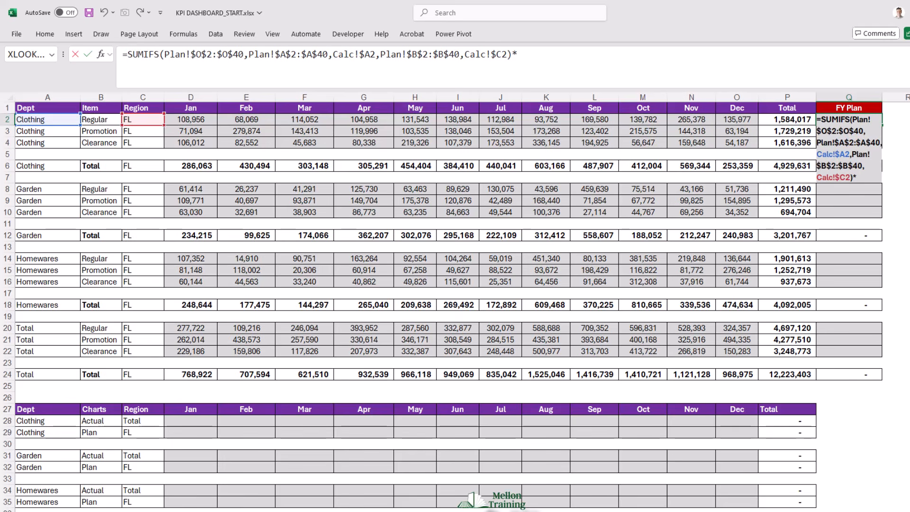
pyautogui.click(237, 511)
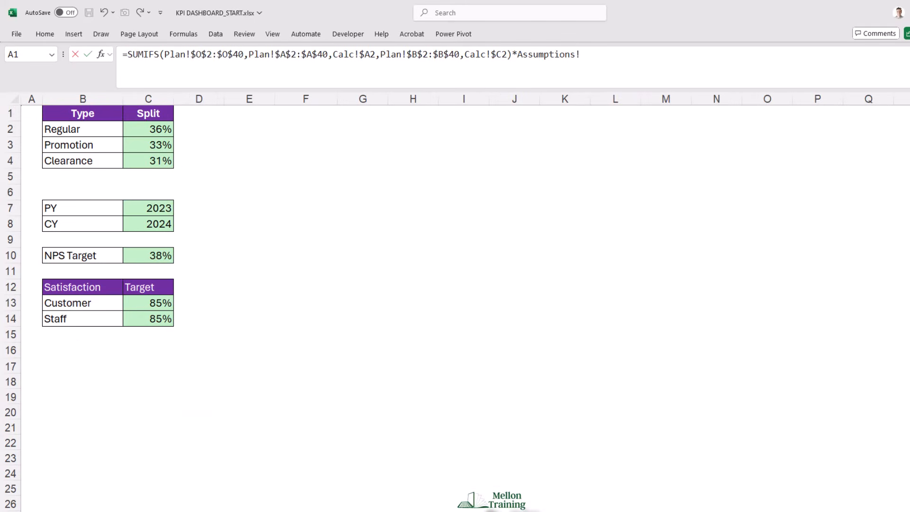
pyautogui.click(158, 128)
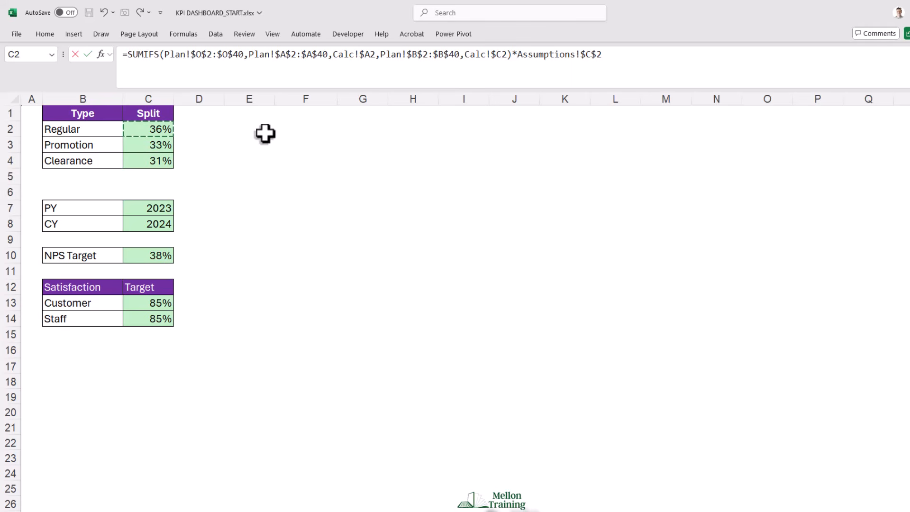
pyautogui.press('Return')
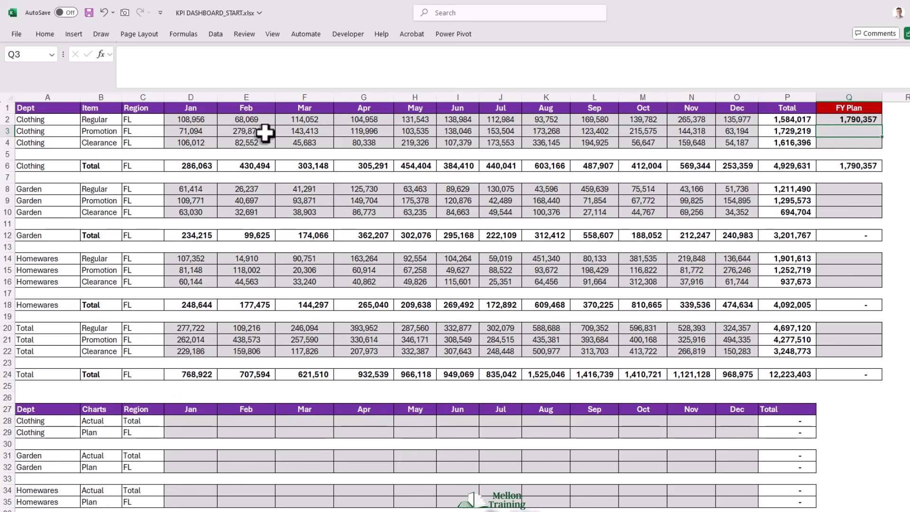
# - Copy the Q2 FY Plan formula into the Clothing Promotion and Clearance cells Q3 and Q4
pyautogui.click(855, 118)
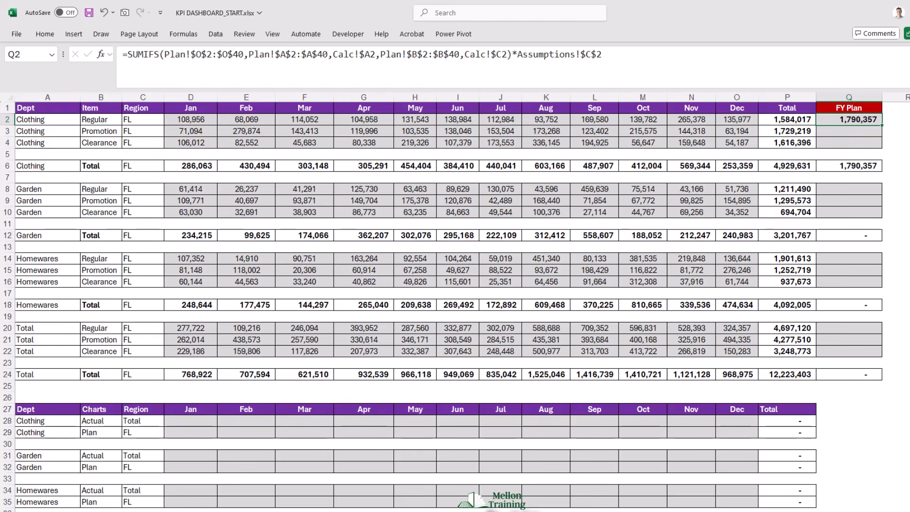
pyautogui.hotkey('ctrl', 'c')
pyautogui.press('Down')
pyautogui.hotkey('ctrl', 'v')
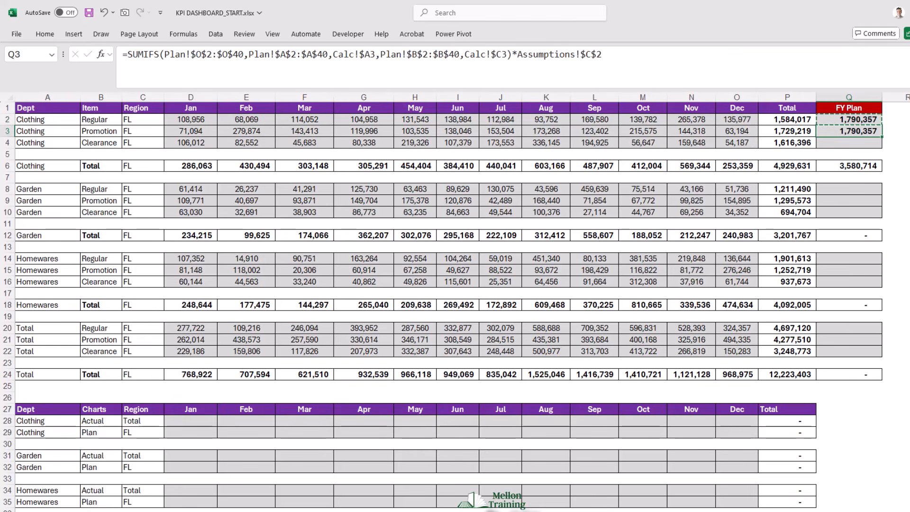
pyautogui.press('Down')
pyautogui.hotkey('ctrl', 'v')
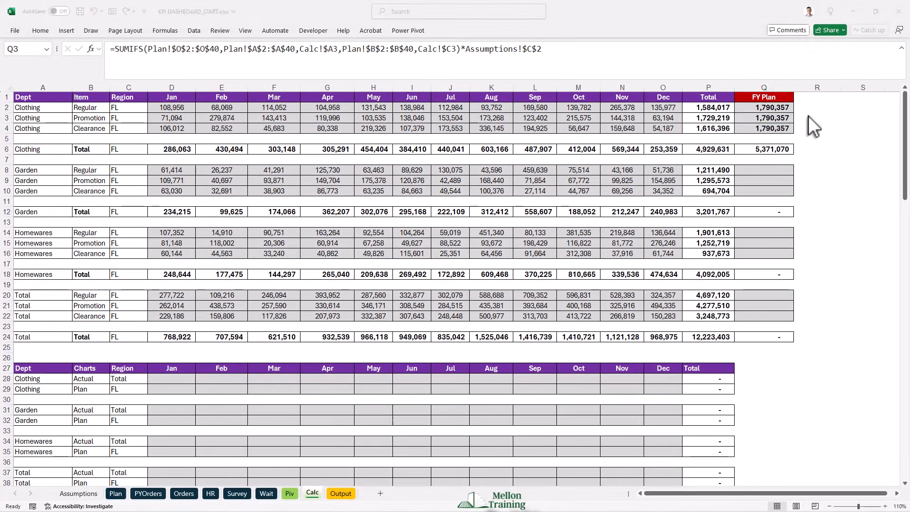
# - Change the multiplier in Q3 to the Promotion split and in Q4 to the Clearance split, Assumptions!$C$4
pyautogui.click(855, 130)
pyautogui.doubleClick(769, 116)
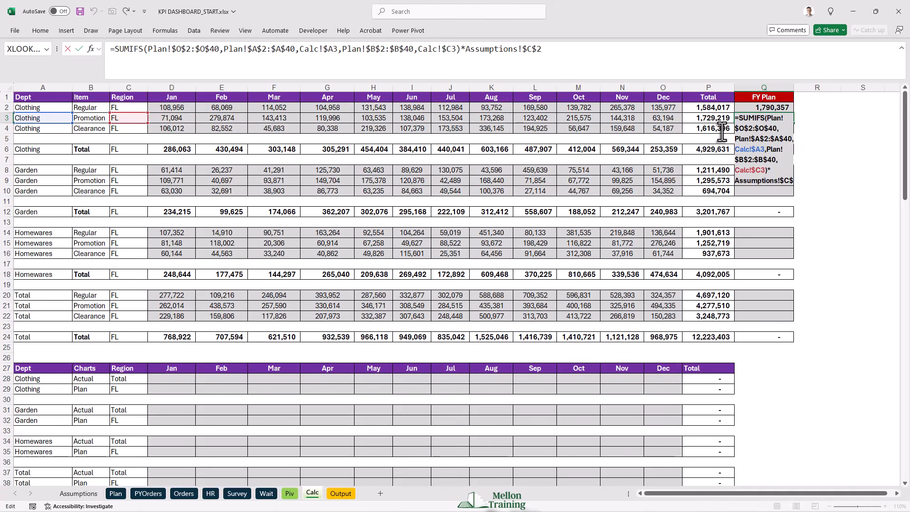
pyautogui.press('Return')
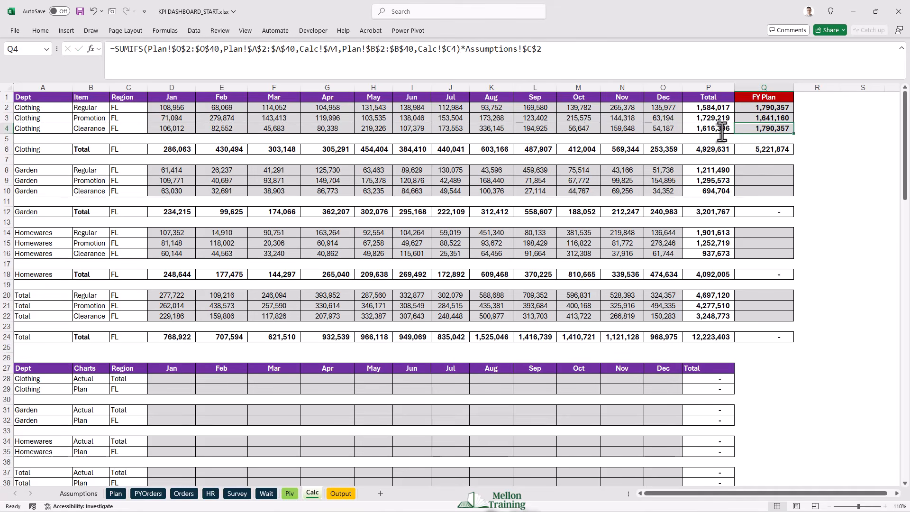
pyautogui.doubleClick(779, 128)
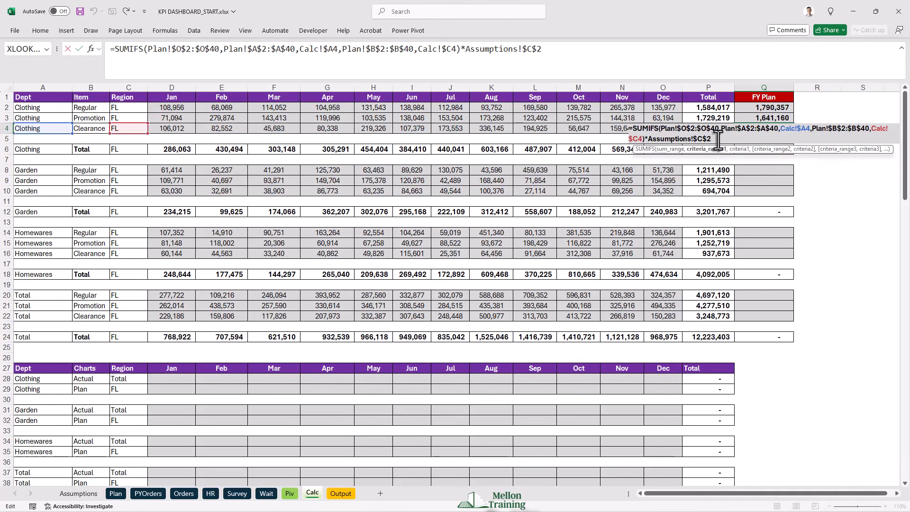
pyautogui.press('BackSpace')
pyautogui.write('4')
pyautogui.press('Return')
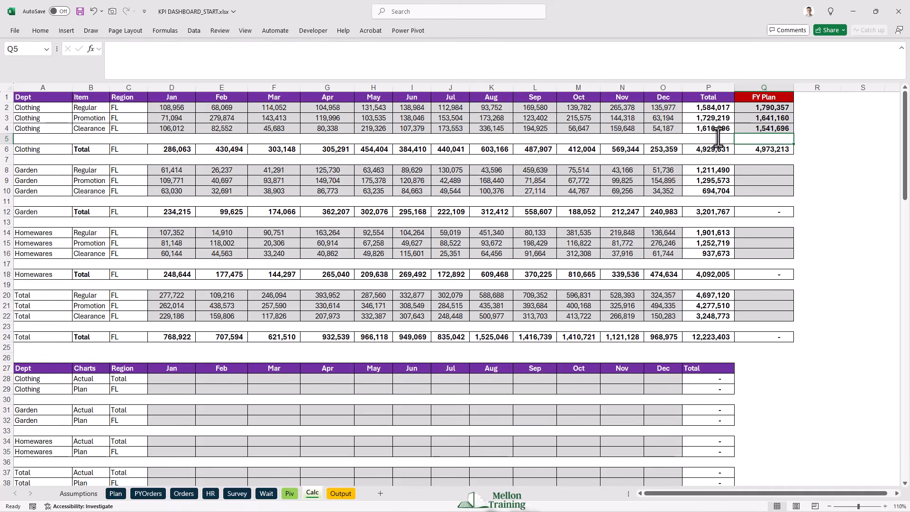
# - Copy the Clothing FY Plan formulas Q2:Q4 into the Garden, Homewares and Total blocks of the FY Plan column
pyautogui.moveTo(769, 107); pyautogui.dragTo(783, 127)
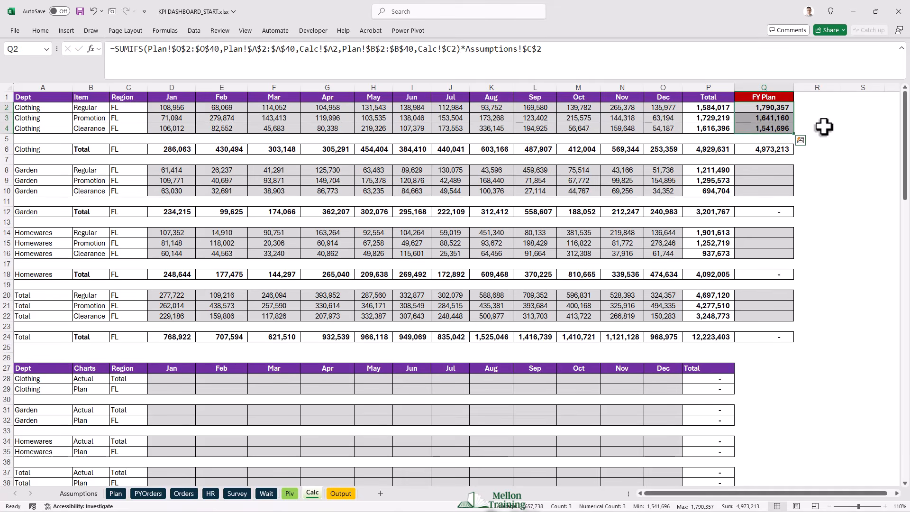
pyautogui.hotkey('ctrl', 'c')
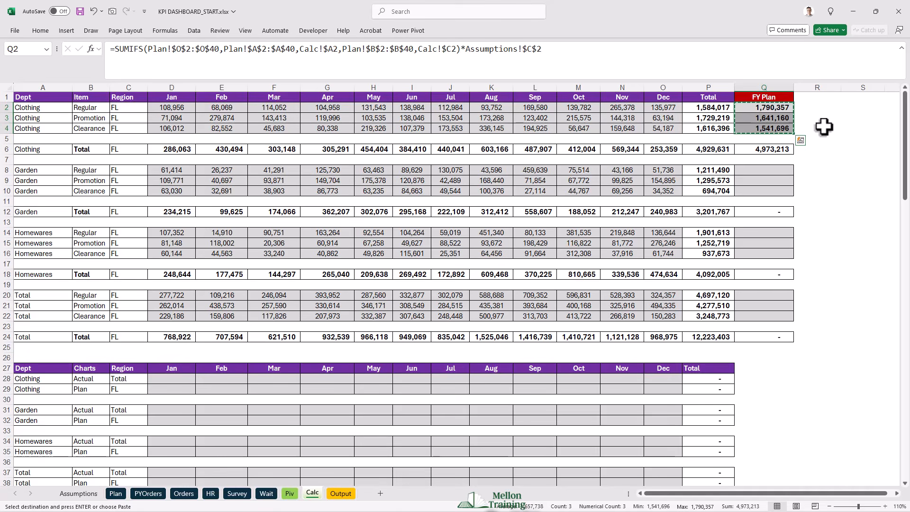
pyautogui.moveTo(766, 170); pyautogui.dragTo(766, 190)
pyautogui.hotkey('ctrl', 'v')
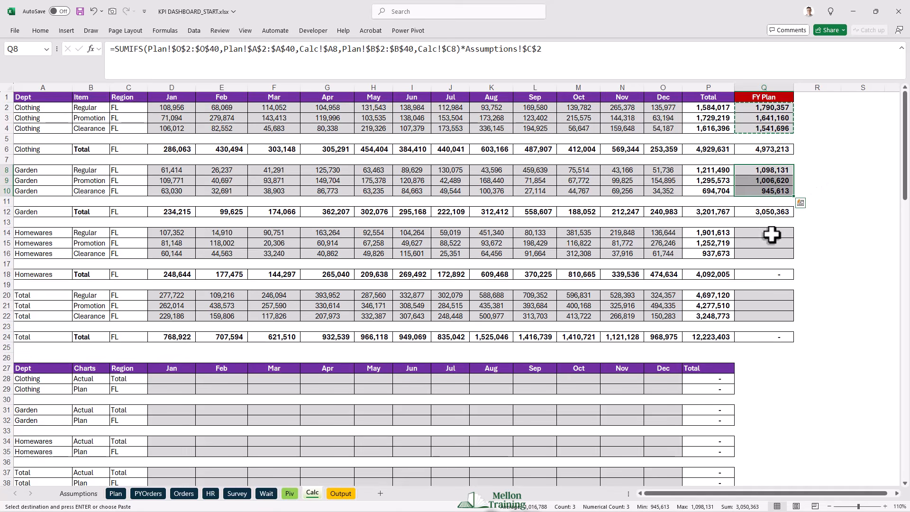
pyautogui.moveTo(772, 233); pyautogui.dragTo(772, 253)
pyautogui.hotkey('ctrl', 'v')
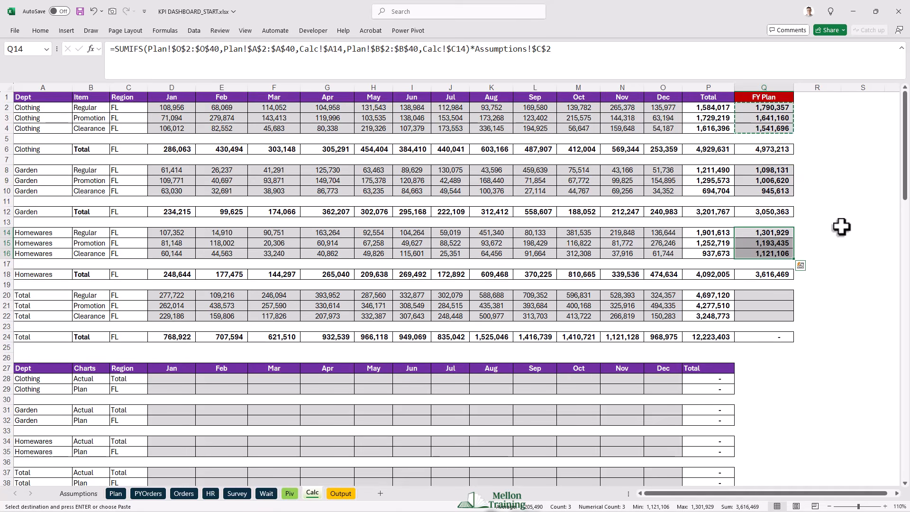
pyautogui.click(763, 295)
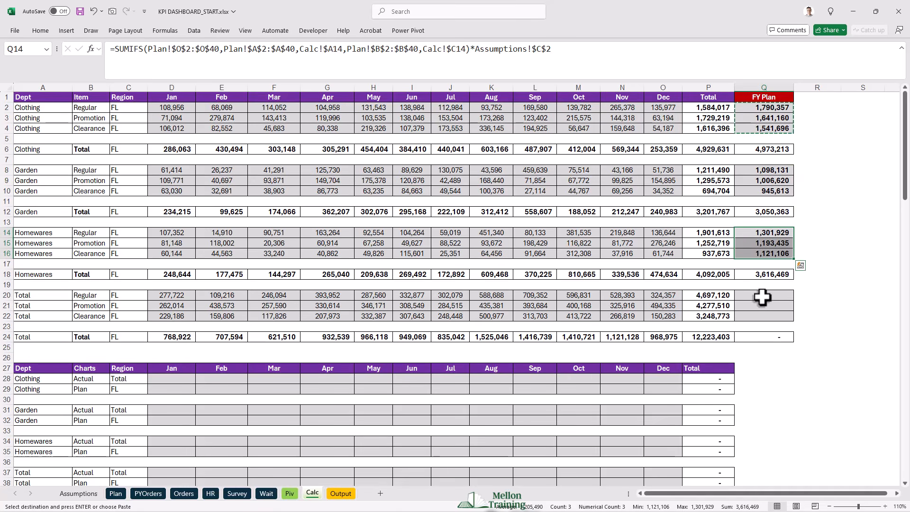
pyautogui.hotkey('ctrl', 'v')
pyautogui.click(778, 295)
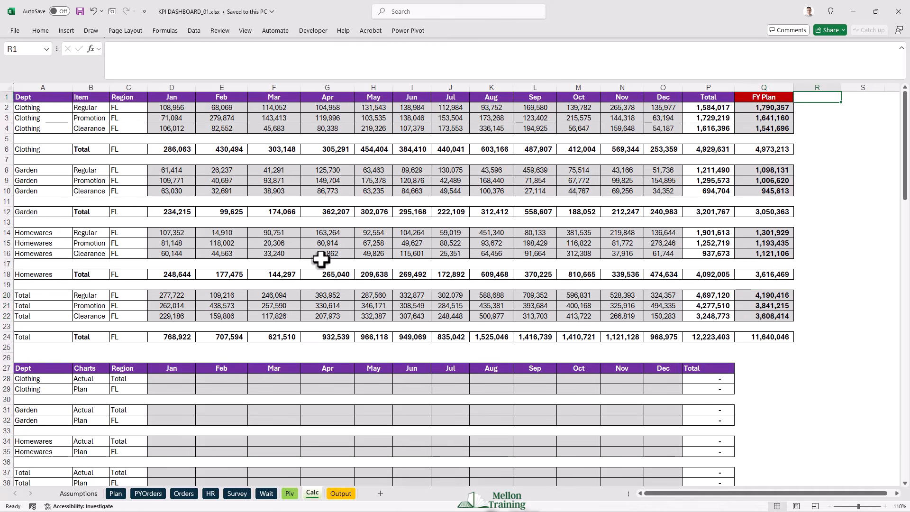
# - Start a SUMIFS formula in D28 of the charts table, with the Jan column as row-locked sum range D$2:D$24
pyautogui.scroll(-5, 321, 260)
pyautogui.scroll(-2, 321, 261)
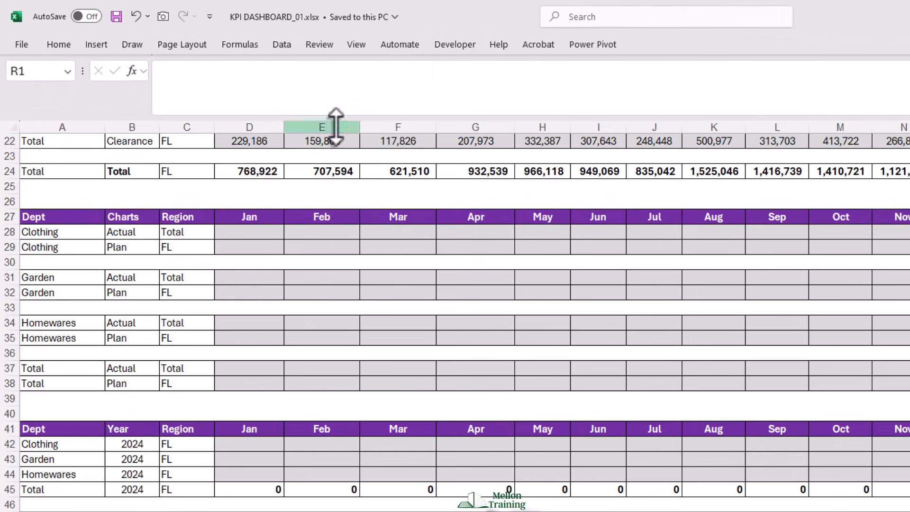
pyautogui.click(242, 235)
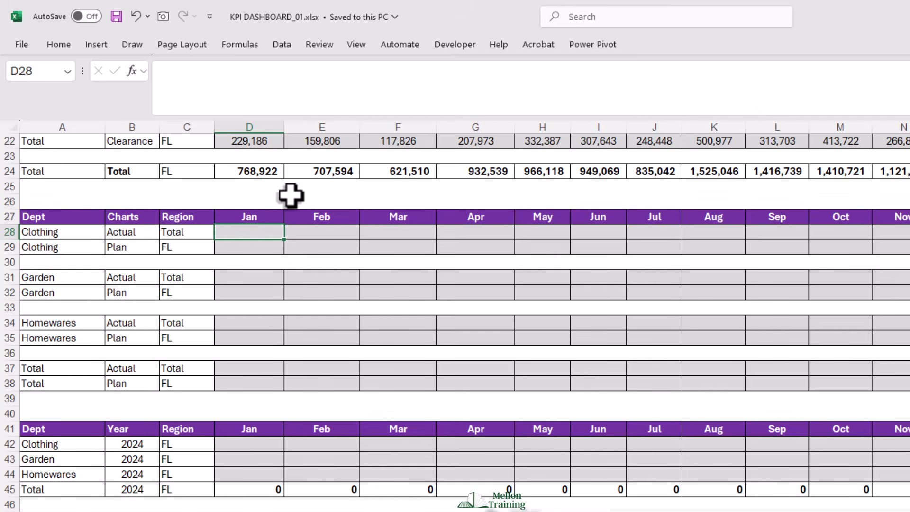
pyautogui.write('=SU')
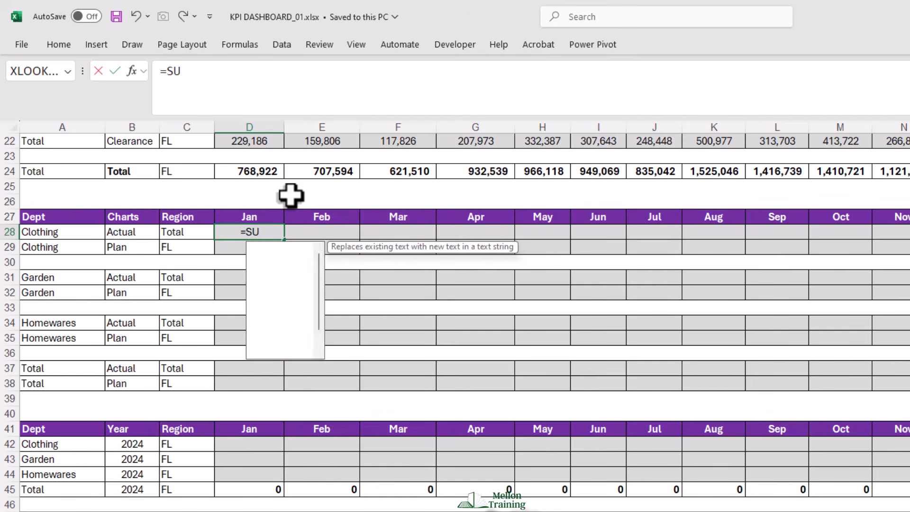
pyautogui.write('MIFS(')
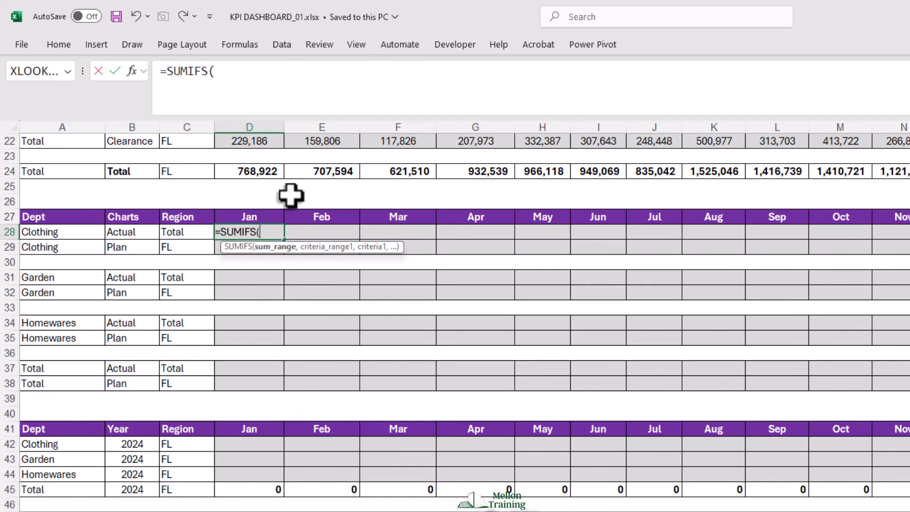
pyautogui.scroll(7, 299, 266)
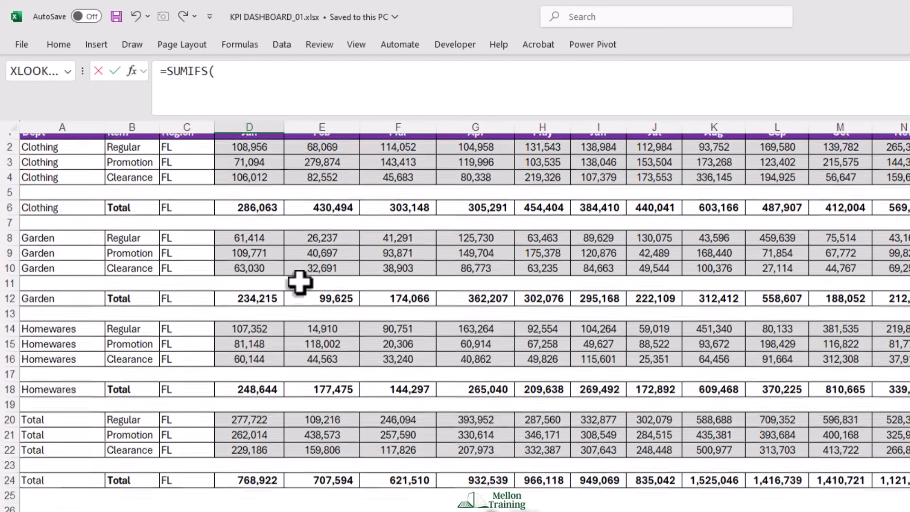
pyautogui.scroll(1, 299, 283)
pyautogui.moveTo(260, 156); pyautogui.dragTo(248, 493)
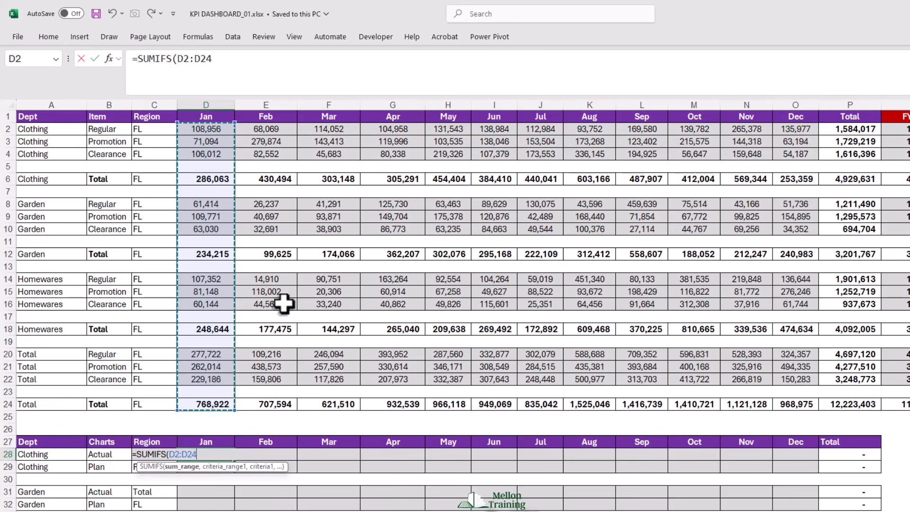
pyautogui.press('F4')
pyautogui.press('F4')
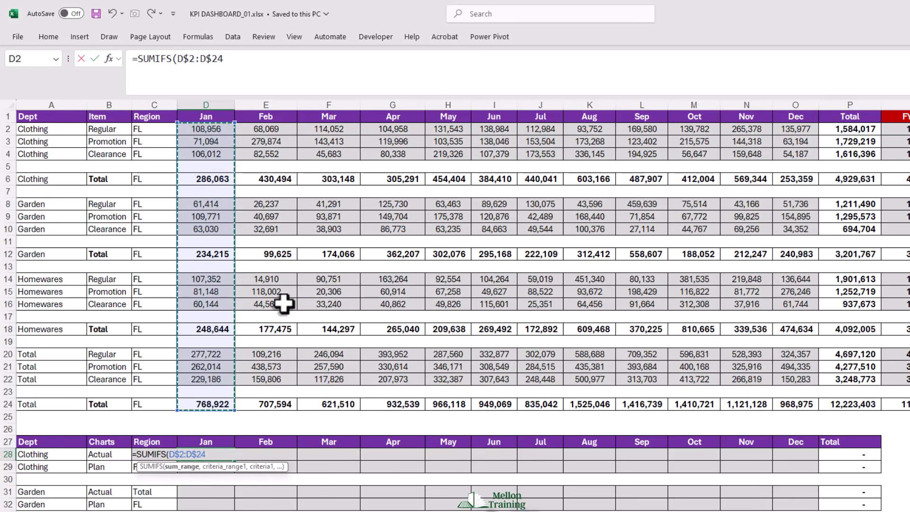
pyautogui.write(',')
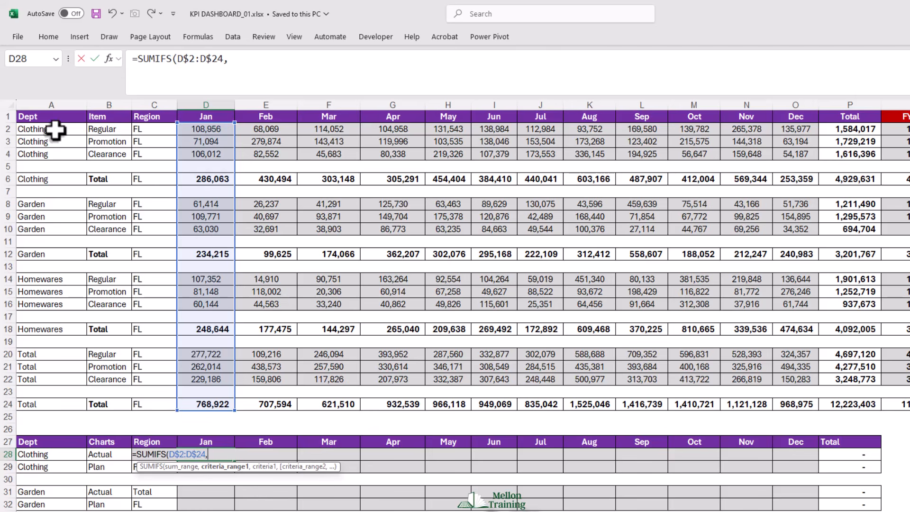
# - Add the fully locked Dept column $A$2:$A$24 as the first criteria range, with column-locked $A28 as its criterion
pyautogui.moveTo(31, 128); pyautogui.dragTo(40, 405)
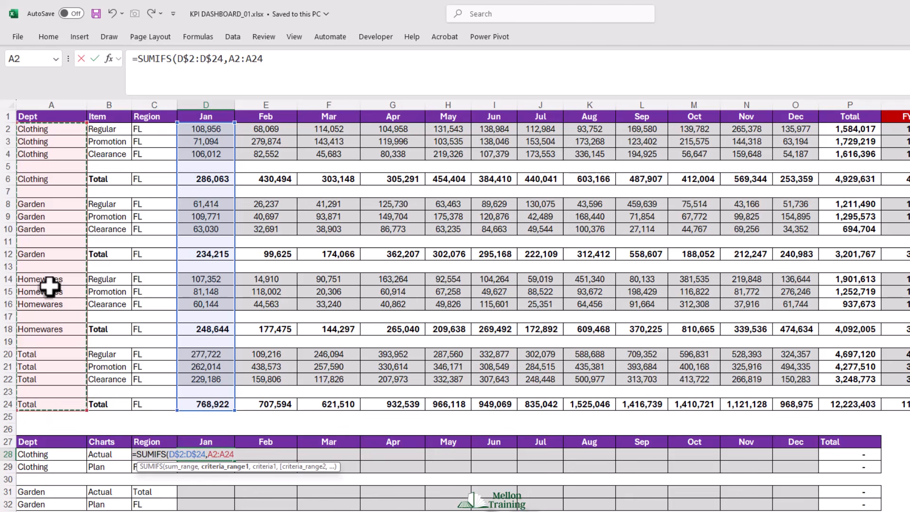
pyautogui.press('F4')
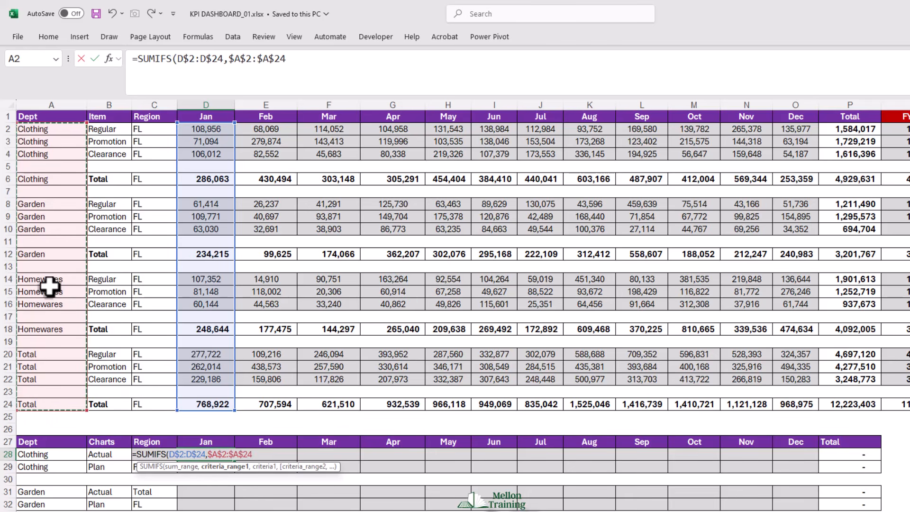
pyautogui.write(',')
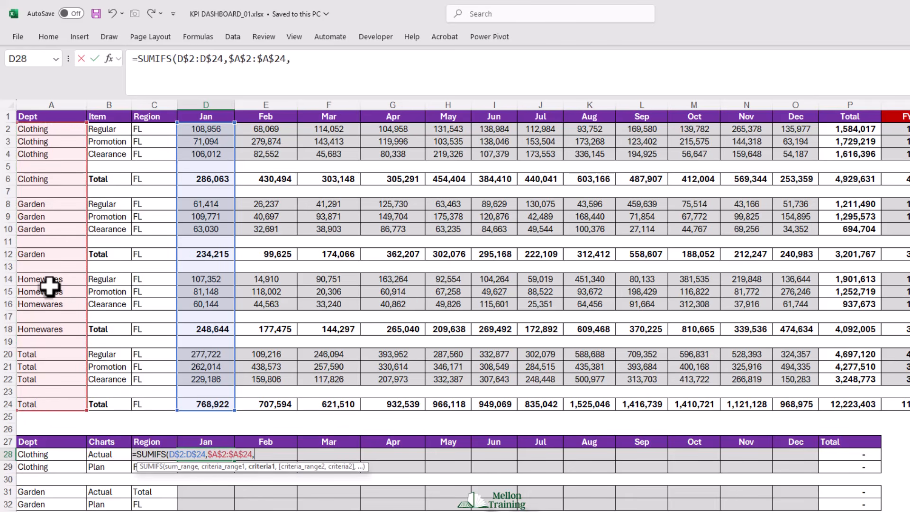
pyautogui.click(29, 454)
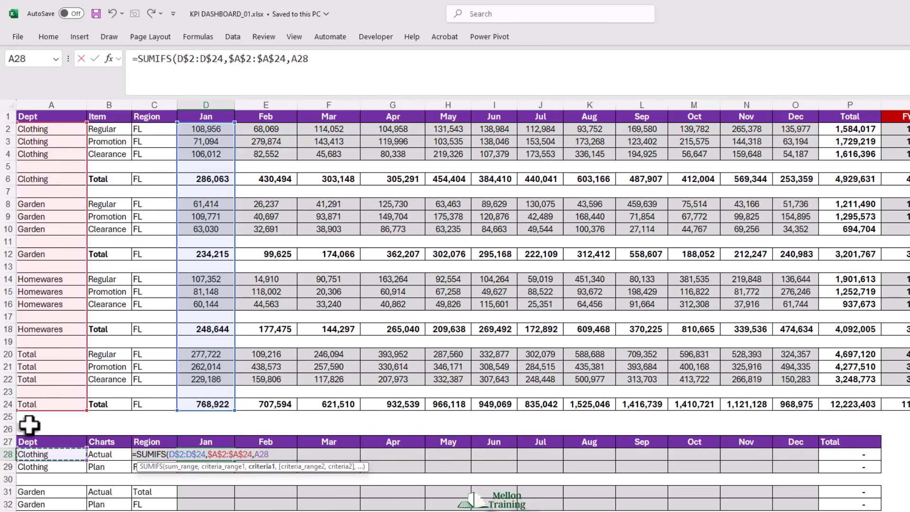
pyautogui.press('F4')
pyautogui.press('F4')
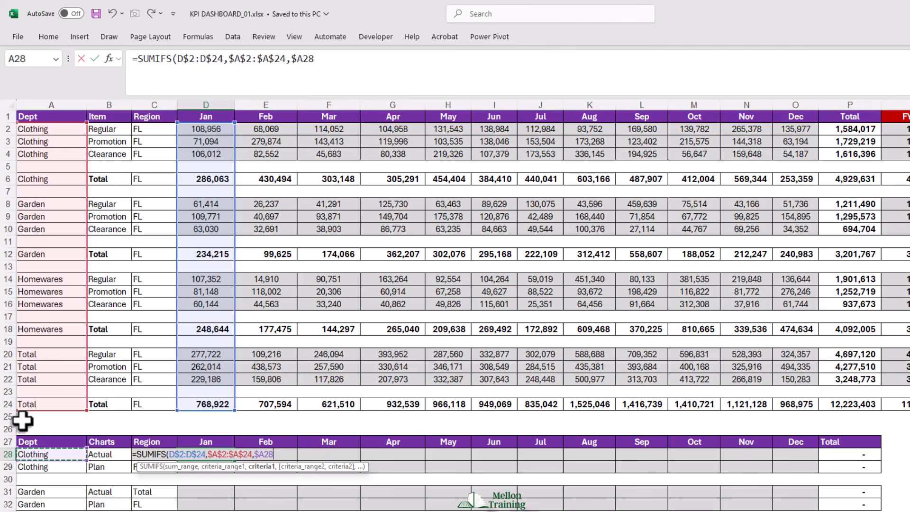
# - Finish the D28 SUMIFS with the fully locked Item column $B$2:$B$24 as second criteria range and column-locked $C28 as its criterion
pyautogui.write(',')
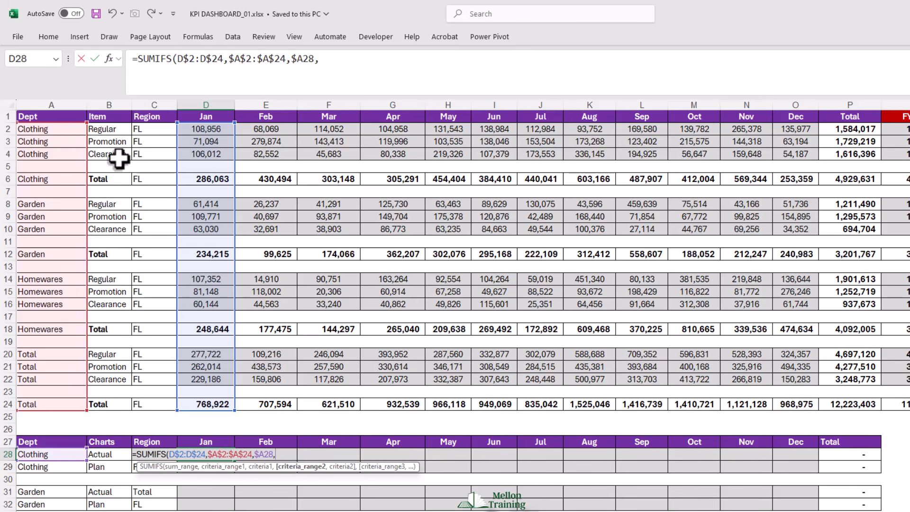
pyautogui.moveTo(110, 129); pyautogui.dragTo(101, 402)
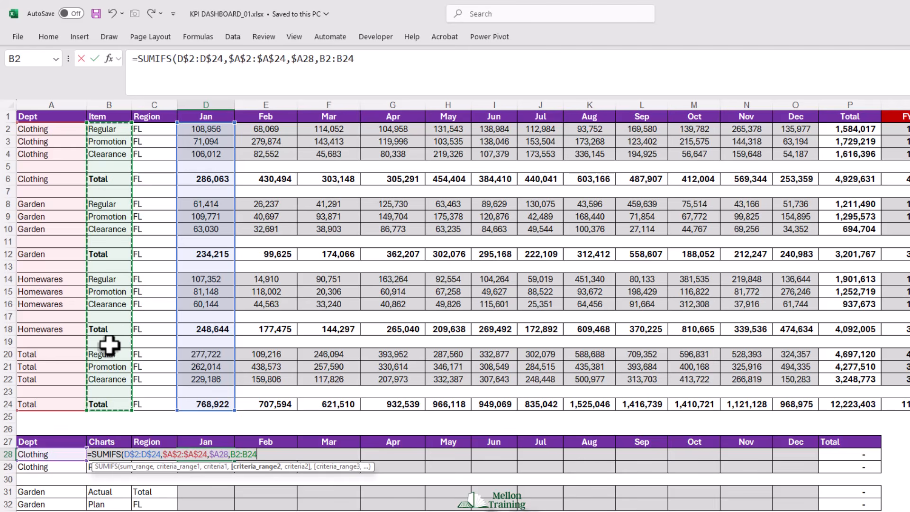
pyautogui.press('F4')
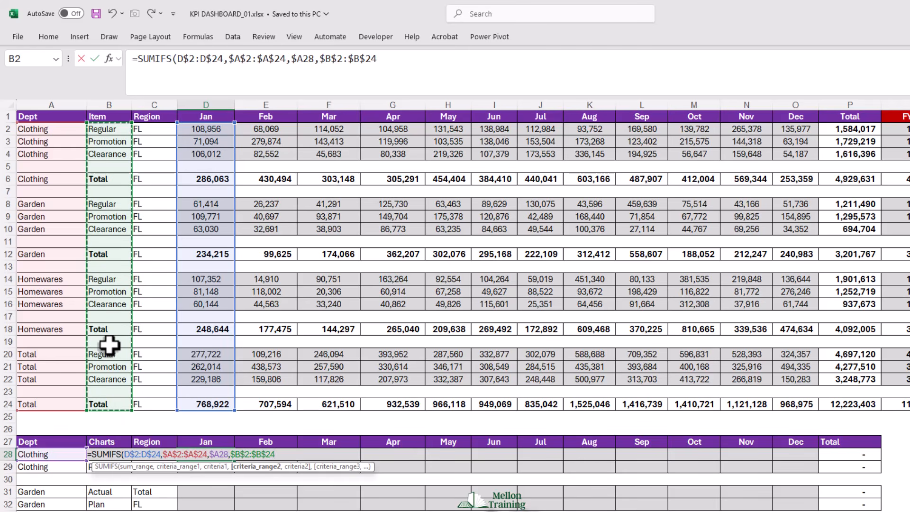
pyautogui.write(',')
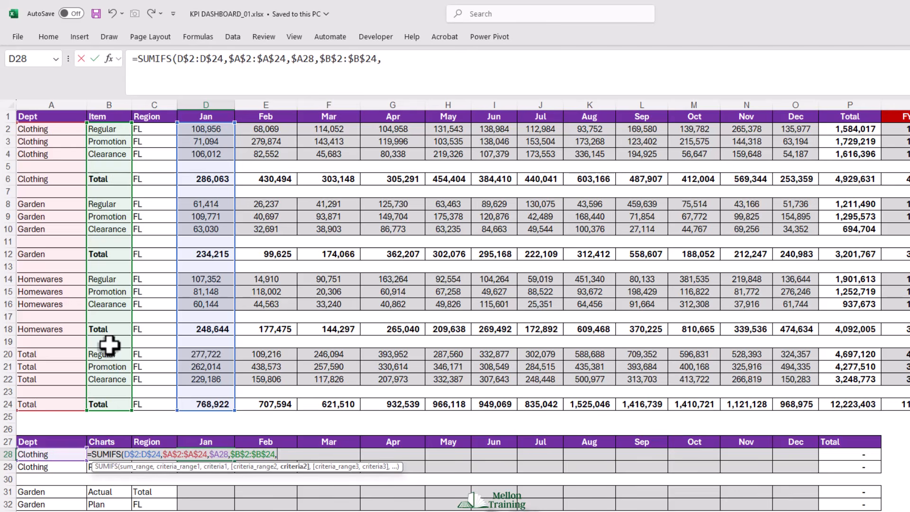
pyautogui.click(154, 479)
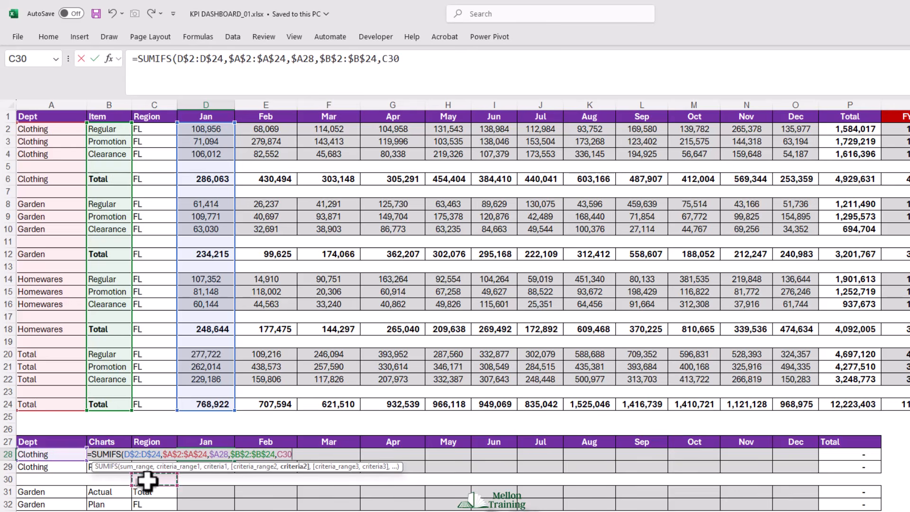
pyautogui.press('Up')
pyautogui.press('Up')
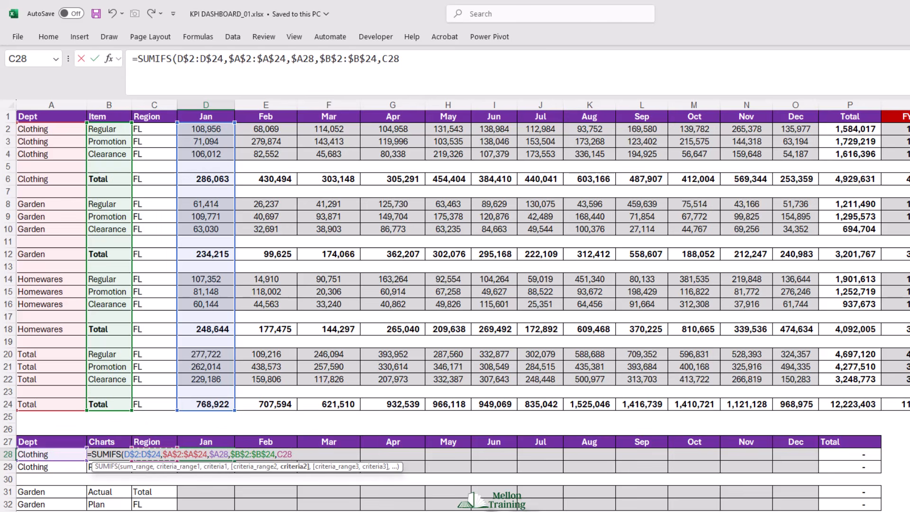
pyautogui.press('F4')
pyautogui.write(')')
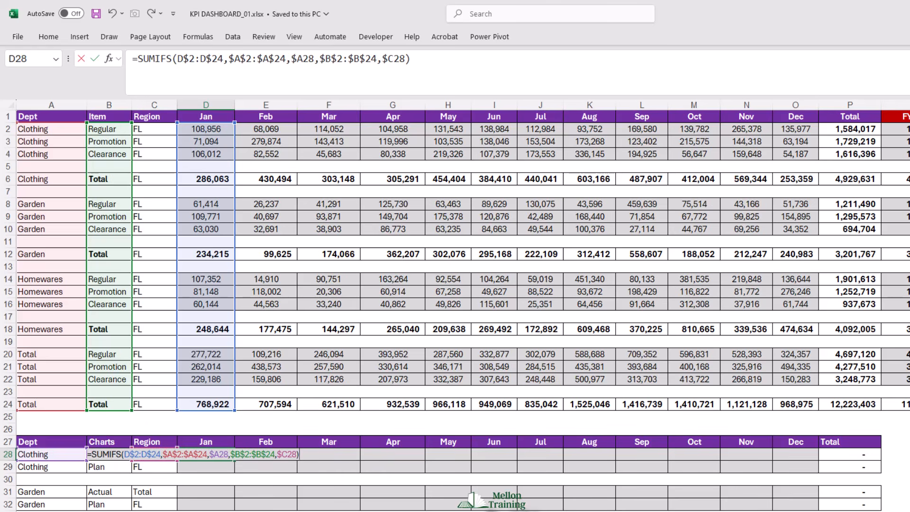
pyautogui.press('Return')
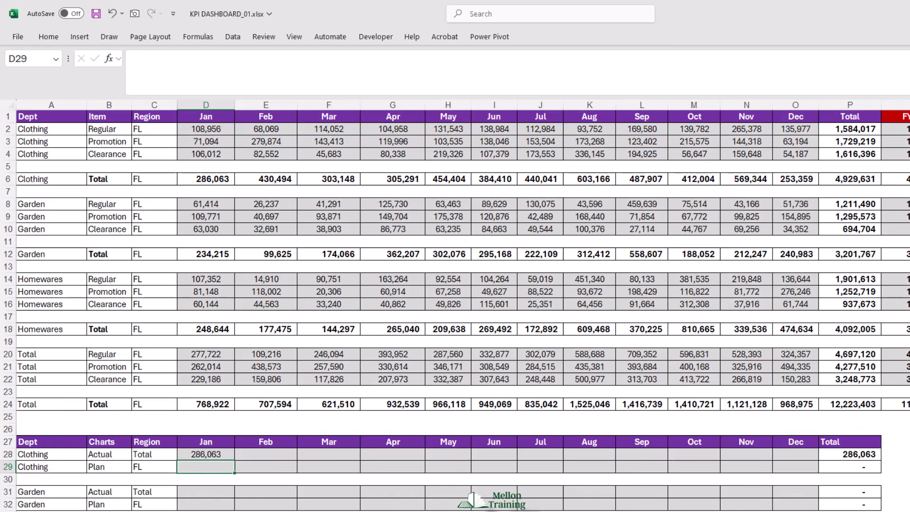
# - Fill the D28 formula across the Clothing Actual row through the Dec column, O28
pyautogui.click(189, 455)
pyautogui.moveTo(237, 462); pyautogui.dragTo(798, 476)
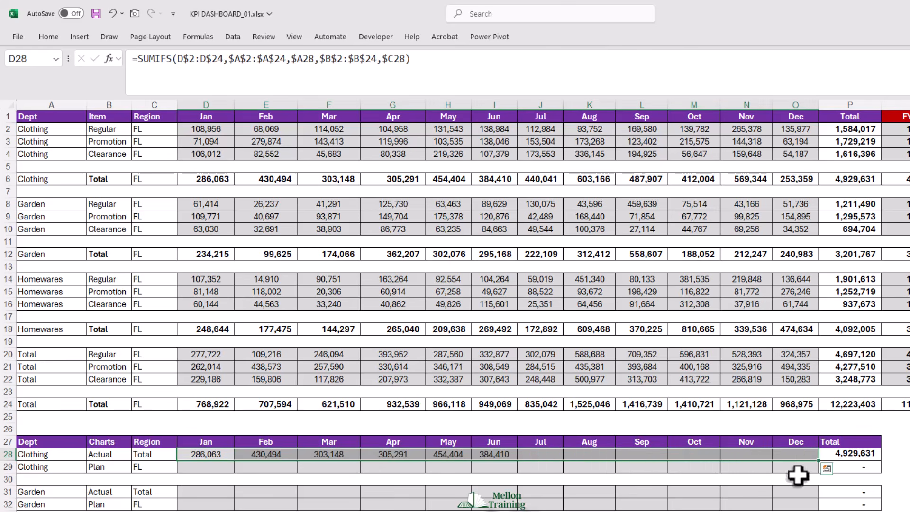
pyautogui.click(893, 454)
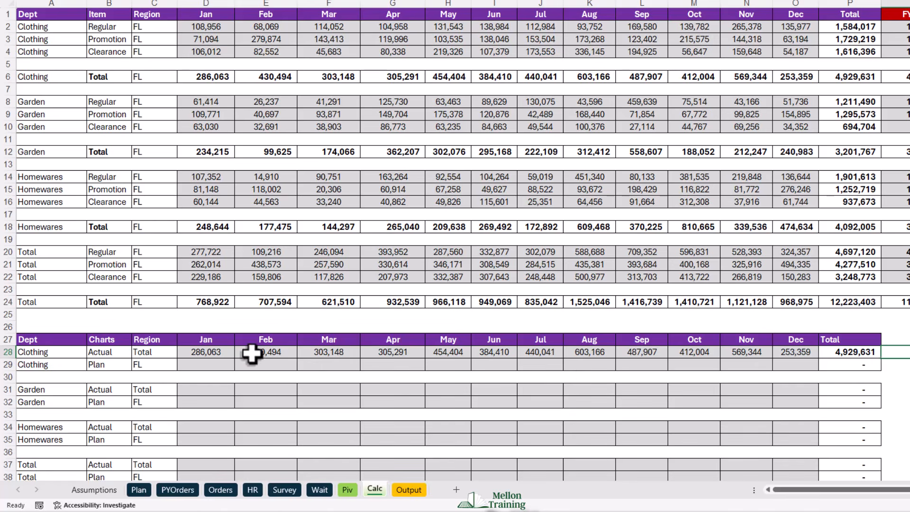
# - Copy the Clothing Actual formulas D28:O28 into the Garden and Homewares Actual rows, starting at D31 and D34
pyautogui.moveTo(201, 349); pyautogui.dragTo(801, 353)
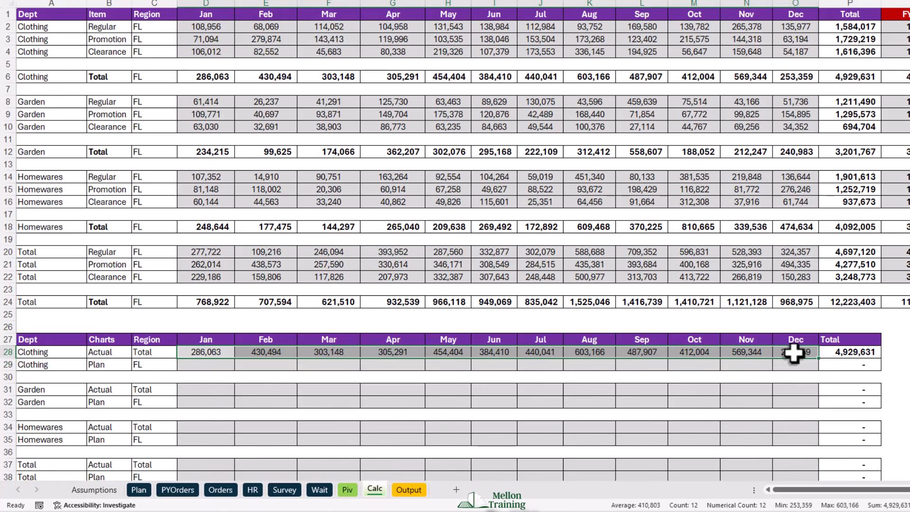
pyautogui.hotkey('ctrl', 'c')
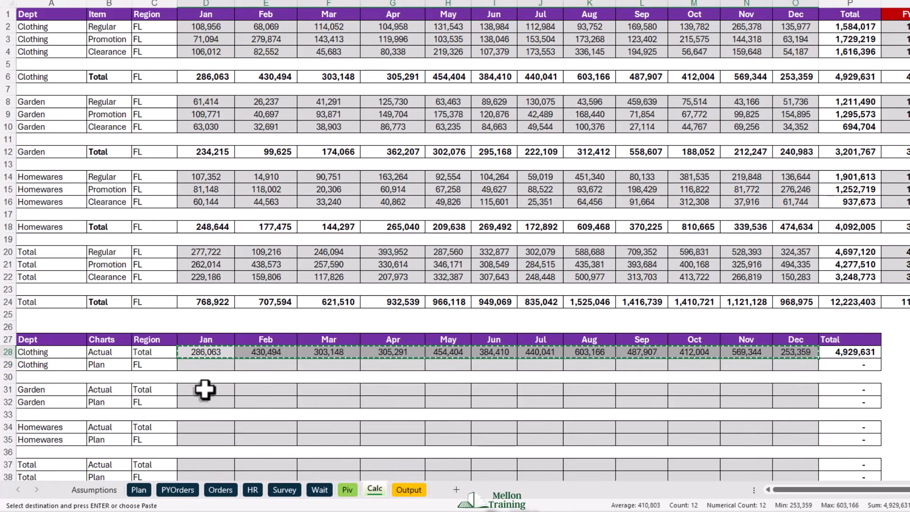
pyautogui.click(203, 389)
pyautogui.hotkey('ctrl', 'v')
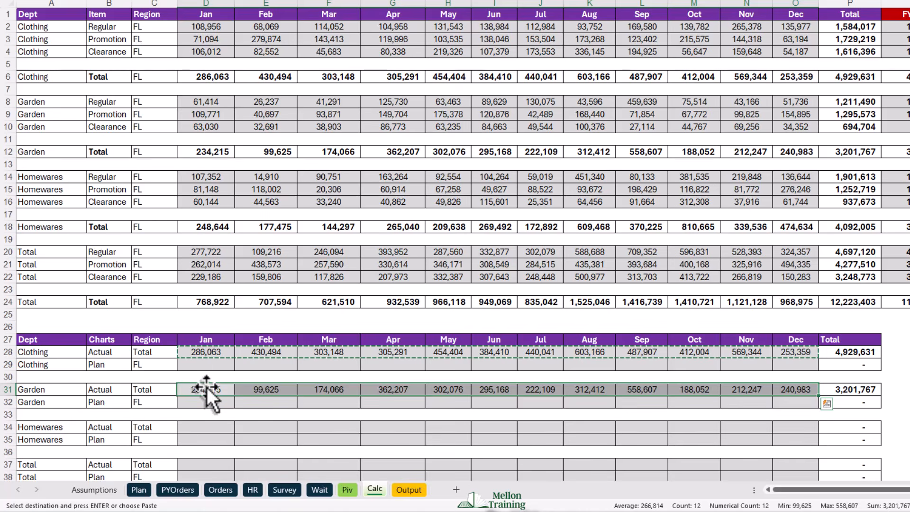
pyautogui.click(206, 426)
pyautogui.hotkey('ctrl', 'v')
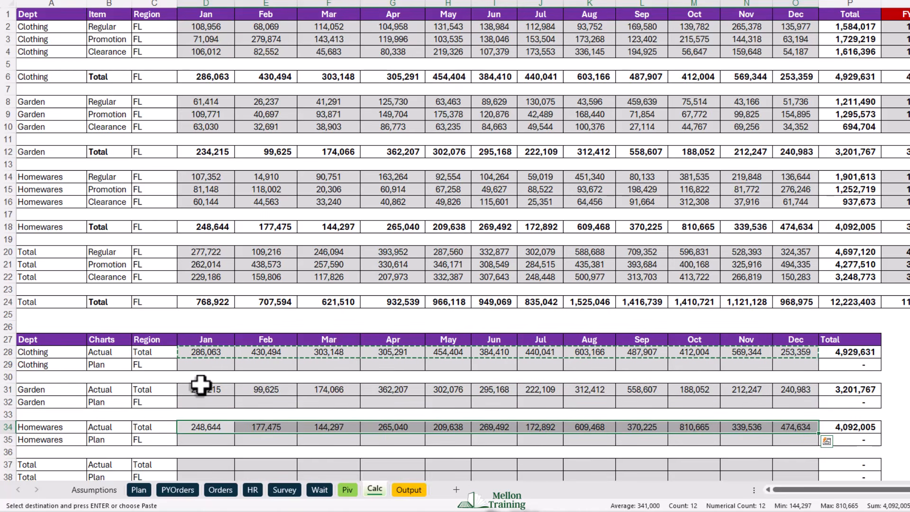
pyautogui.click(38, 377)
pyautogui.press('Escape')
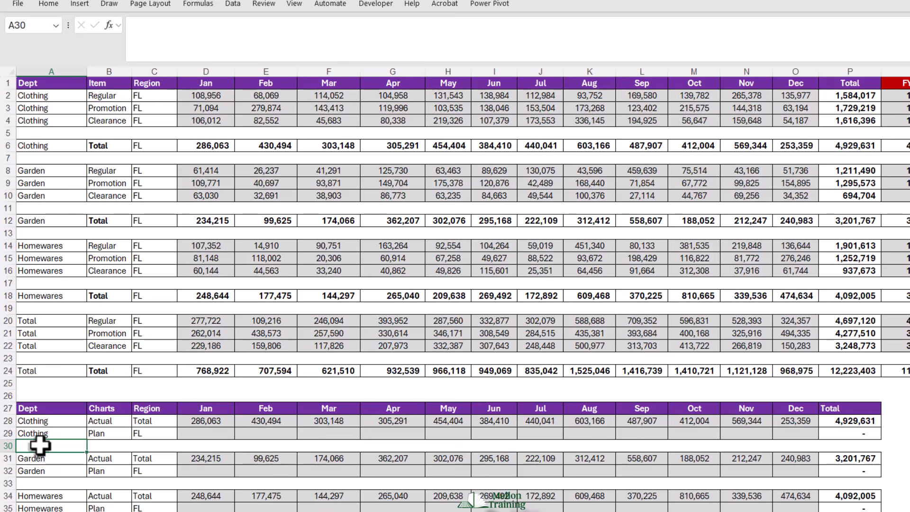
# - Start a SUMIFS formula in D29 for the Clothing Plan row, with the Plan sheet's row-locked Jan column C$2:C$40 as sum range
pyautogui.click(194, 434)
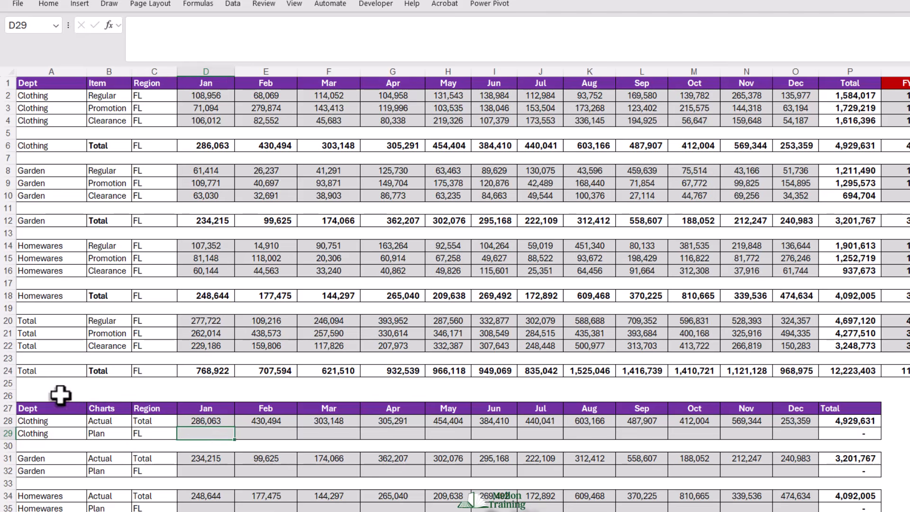
pyautogui.write('=SUMIFS(')
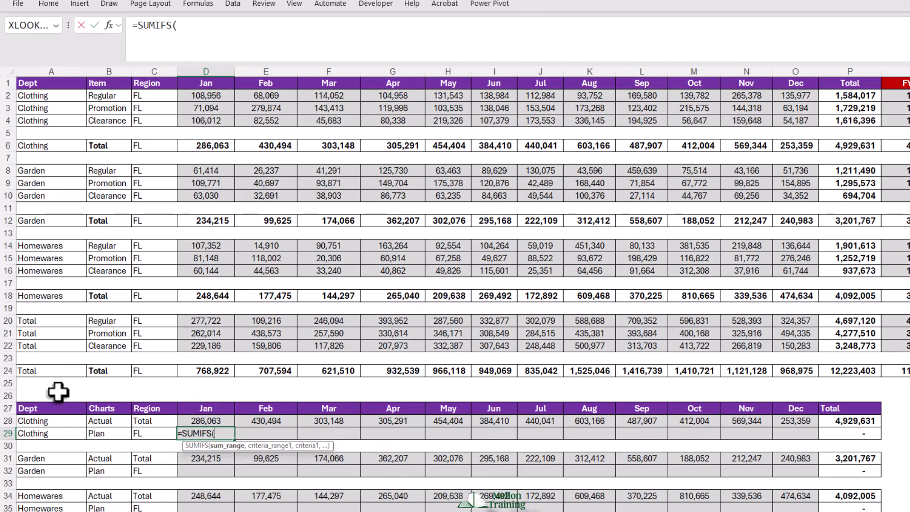
pyautogui.hotkey('ctrl', 'pagedown')
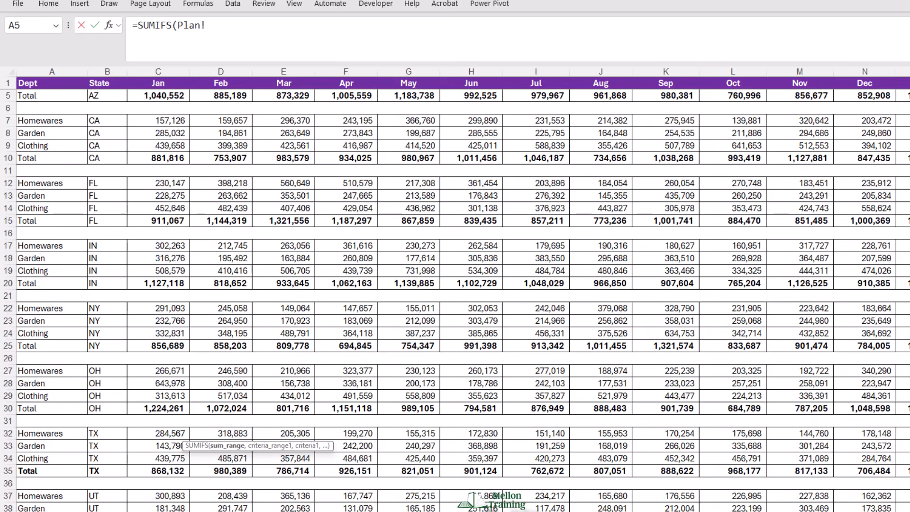
pyautogui.scroll(1, 142, 349)
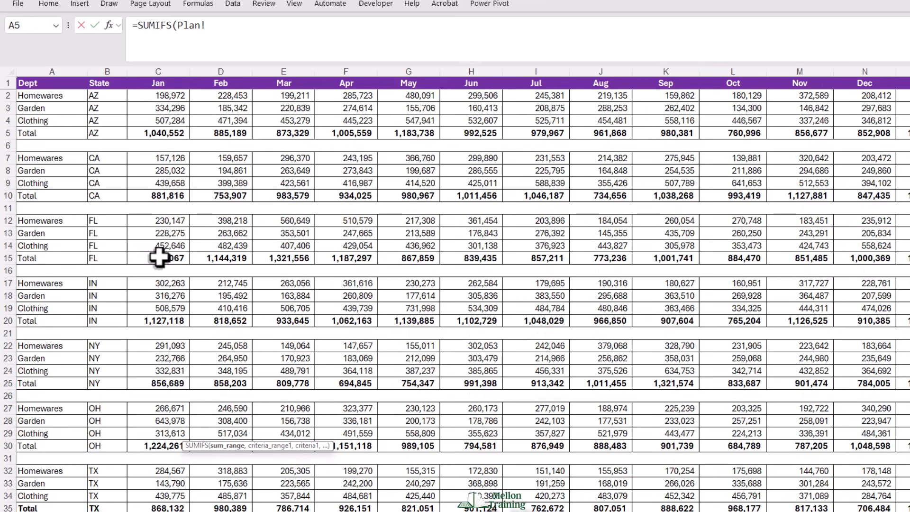
pyautogui.click(158, 96)
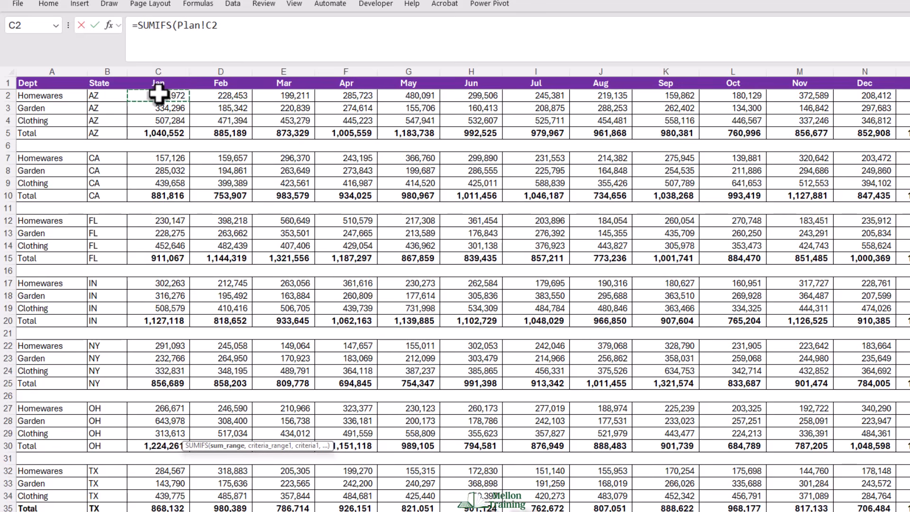
pyautogui.moveTo(159, 95); pyautogui.dragTo(161, 487)
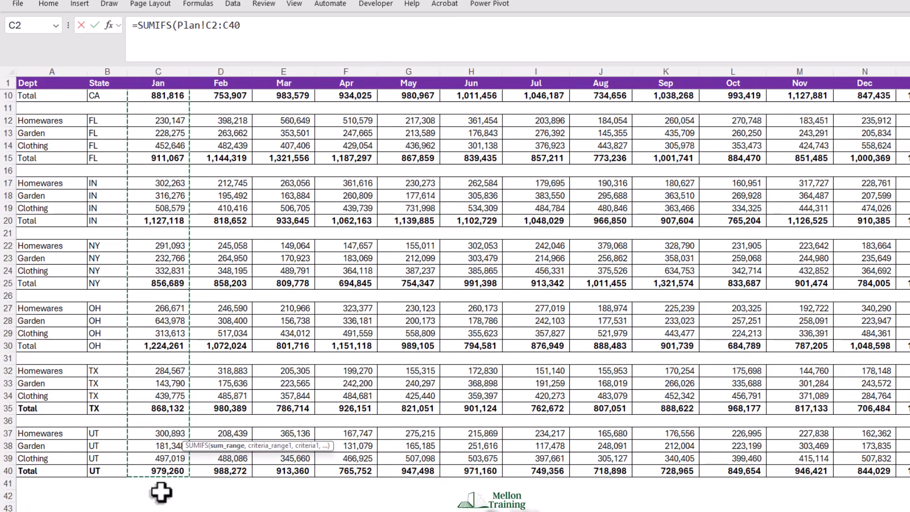
pyautogui.press('F4')
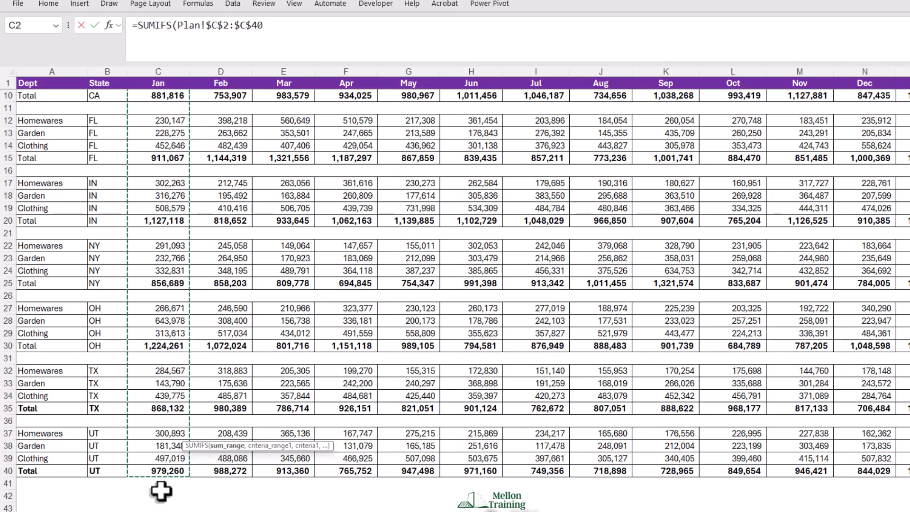
pyautogui.press('F4')
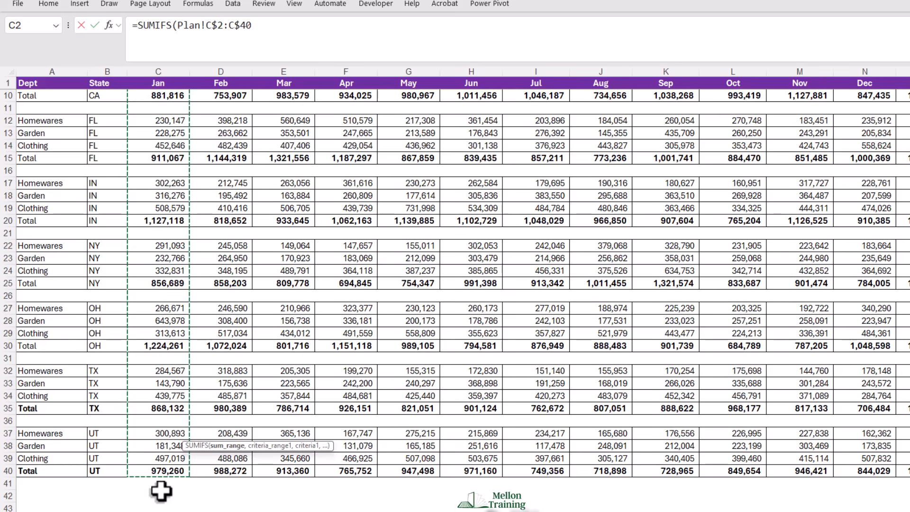
# - Add the fully locked Dept column Plan!$A$2:$A$40 as the first criteria range, with column-locked Calc!$A29 as its criterion
pyautogui.write(',')
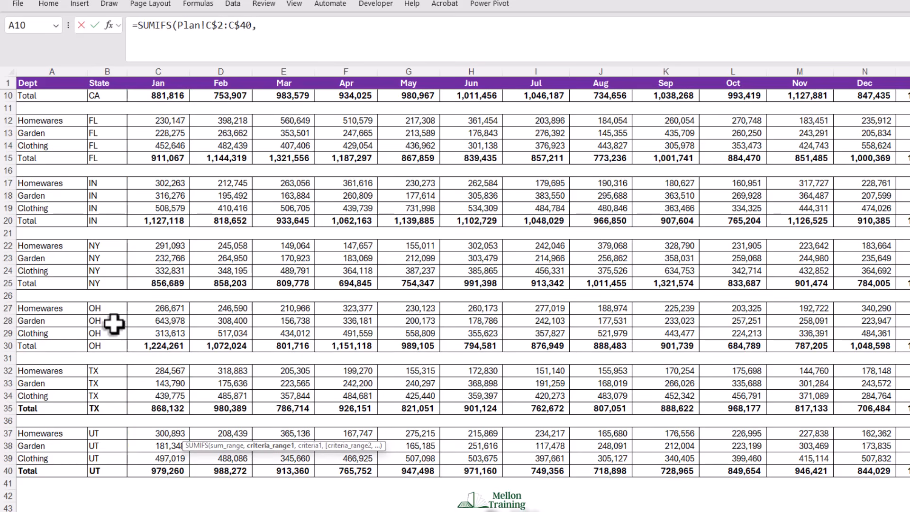
pyautogui.scroll(3, 114, 325)
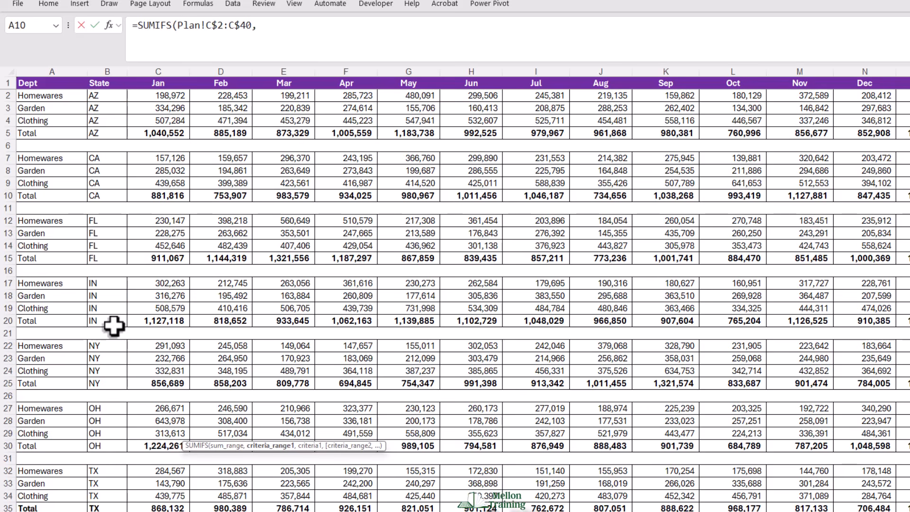
pyautogui.moveTo(66, 97); pyautogui.dragTo(61, 471)
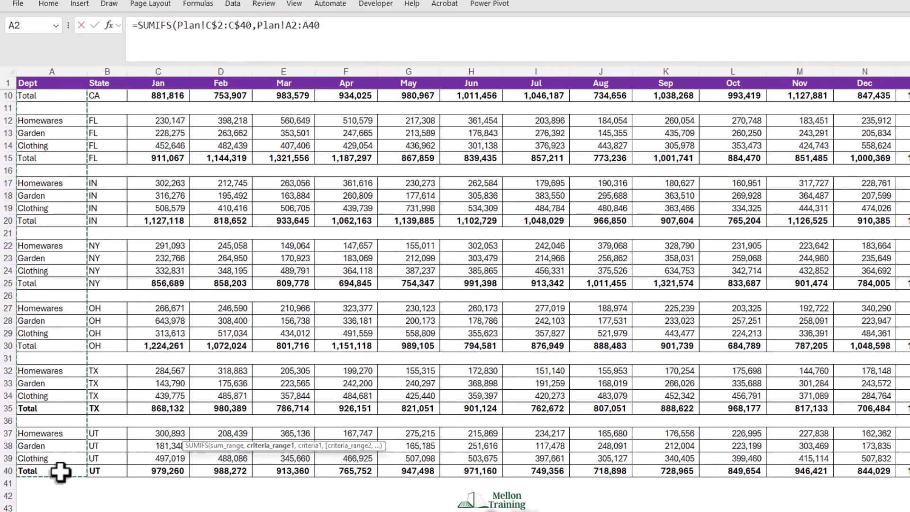
pyautogui.press('F4')
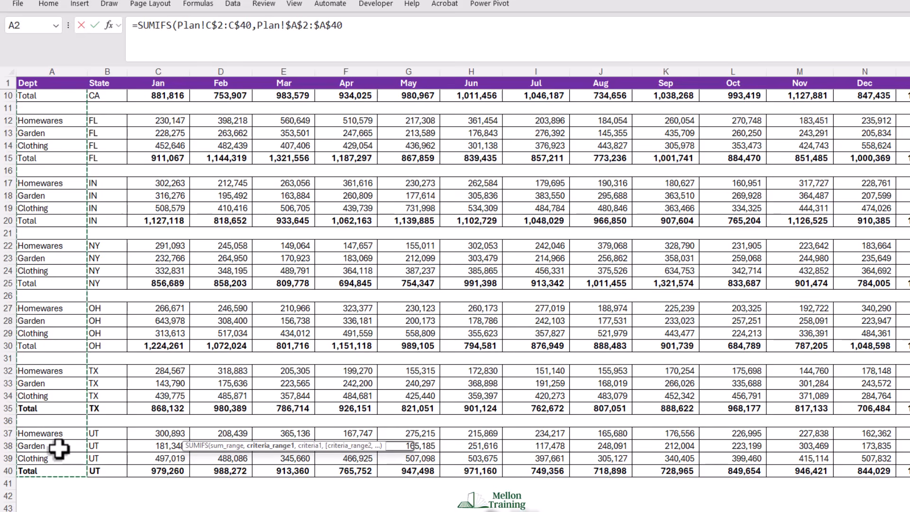
pyautogui.write(',')
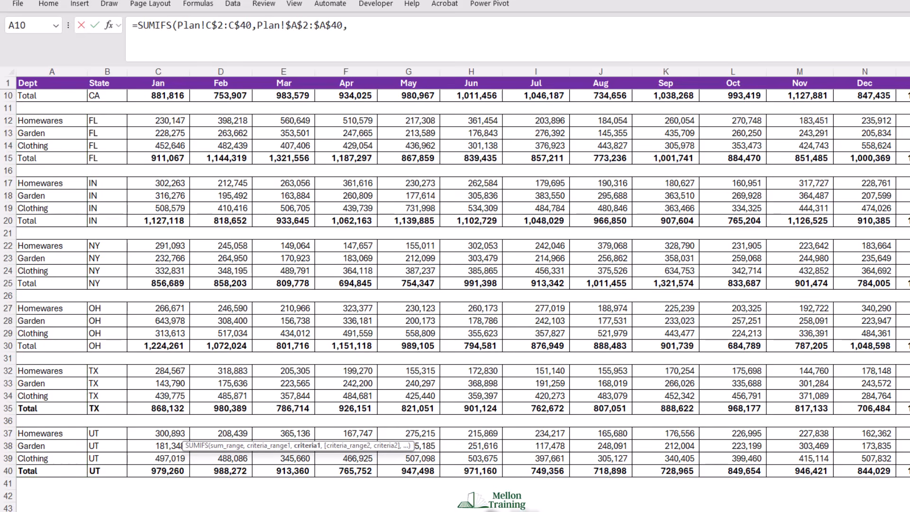
pyautogui.hotkey('ctrl', 'pageup')
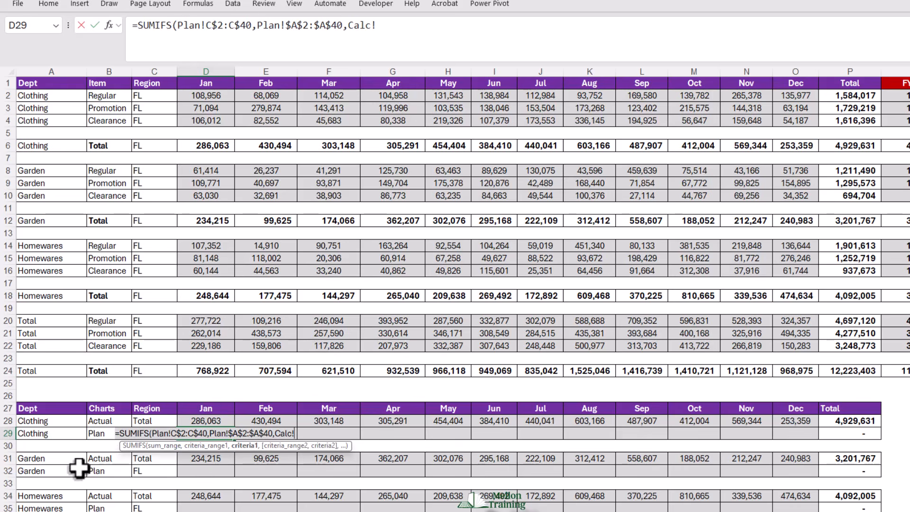
pyautogui.click(33, 432)
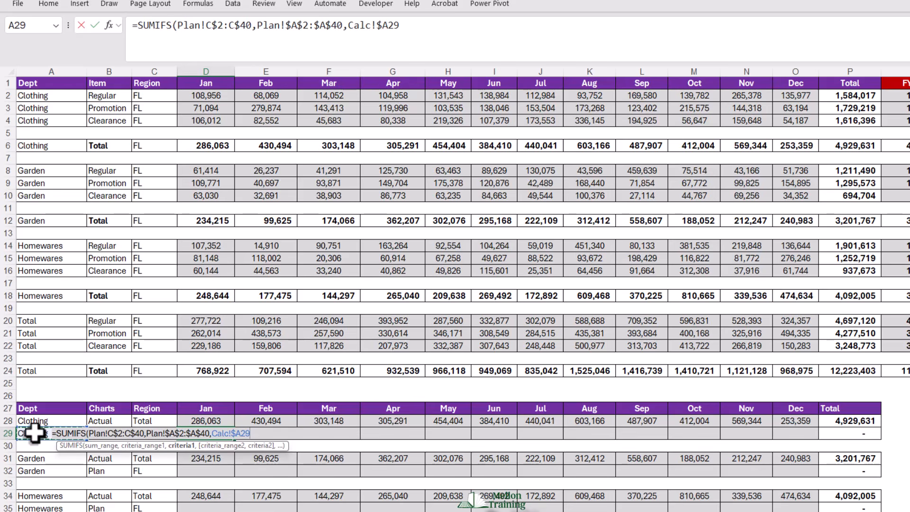
# - Add the Plan sheet's fully locked State column Plan!$B$2:$B$40 as the second criteria range of the D29 SUMIFS formula
pyautogui.write(',')
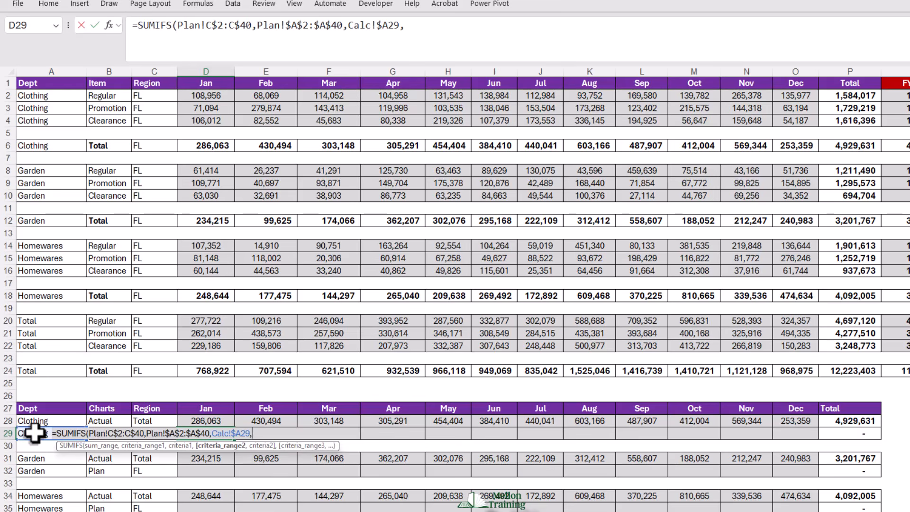
pyautogui.click(201, 511)
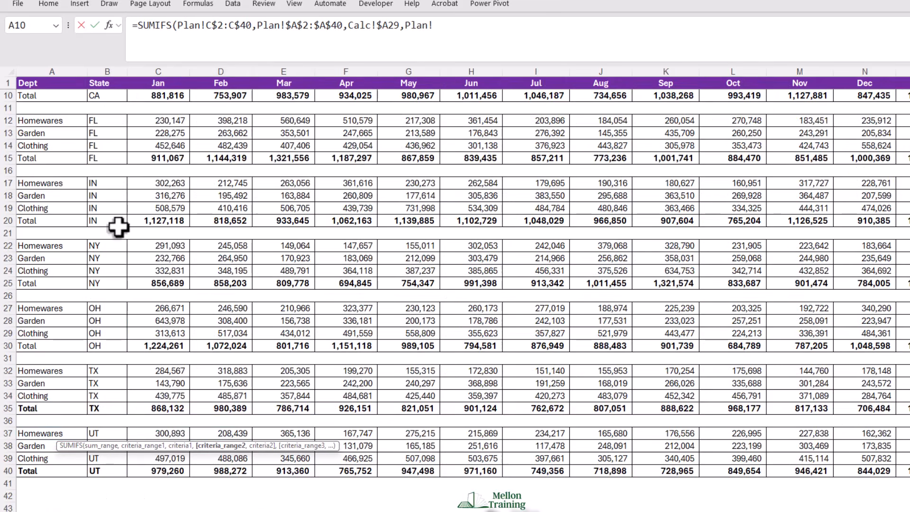
pyautogui.scroll(3, 118, 227)
pyautogui.moveTo(116, 95); pyautogui.dragTo(104, 475)
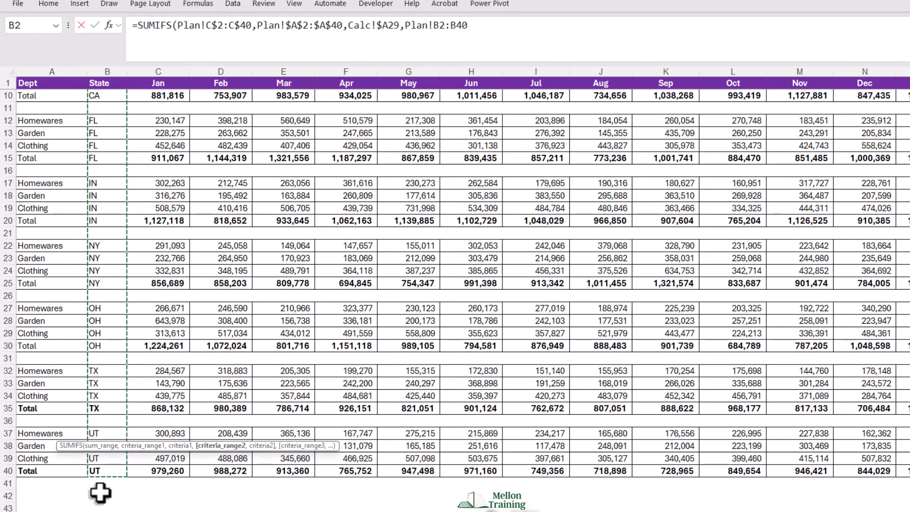
pyautogui.press('F4')
pyautogui.write(',')
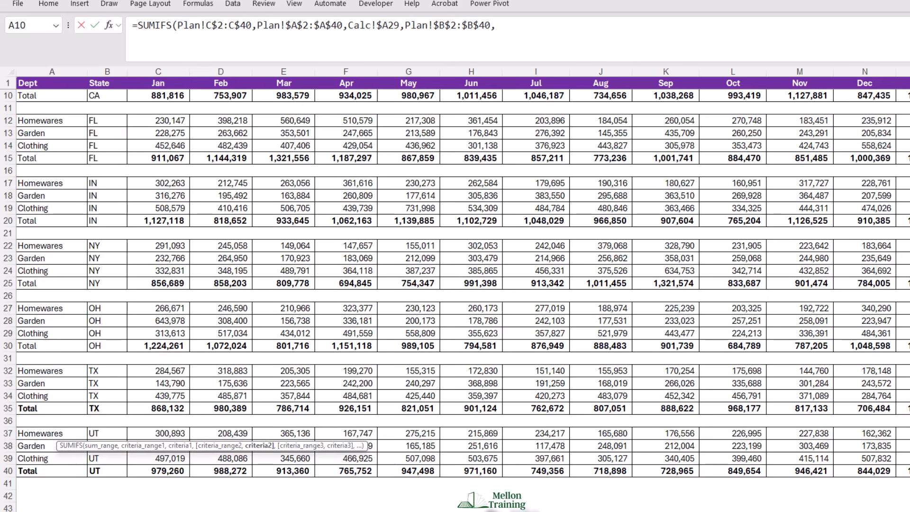
# - Use the column-locked region cell Calc!$C29 as the second criterion and complete the SUMIFS formula in D29
pyautogui.click(331, 511)
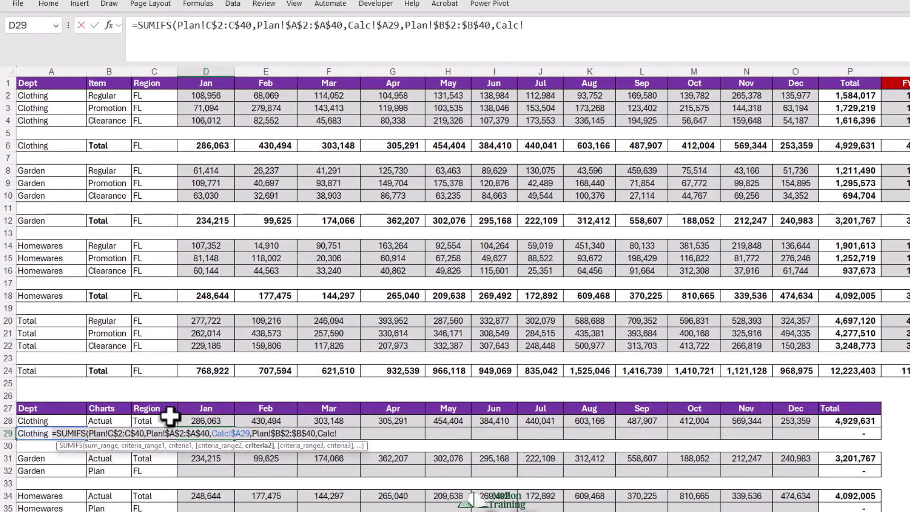
pyautogui.click(152, 428)
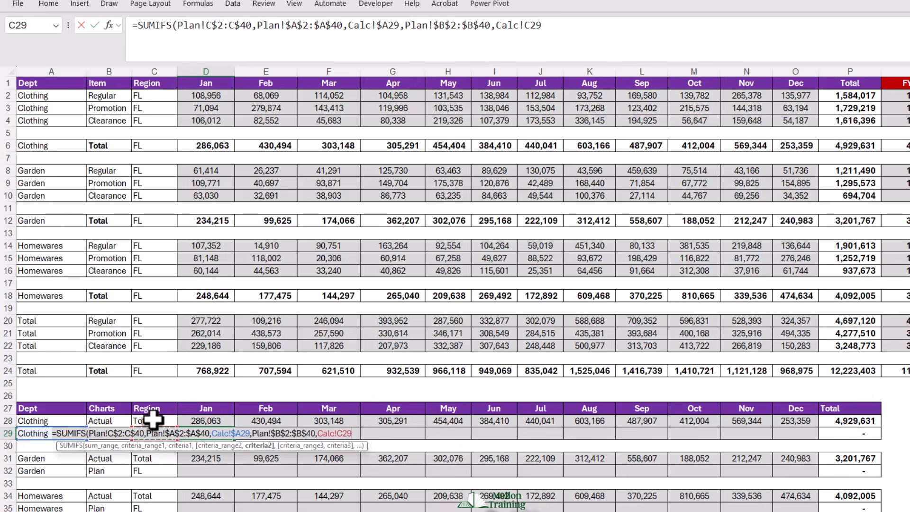
pyautogui.press('F4')
pyautogui.press('F4')
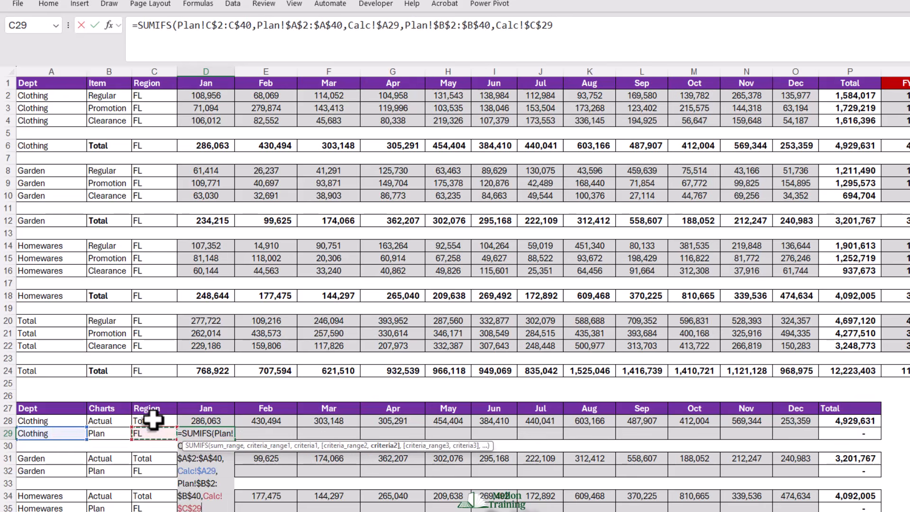
pyautogui.press('F4')
pyautogui.write(')')
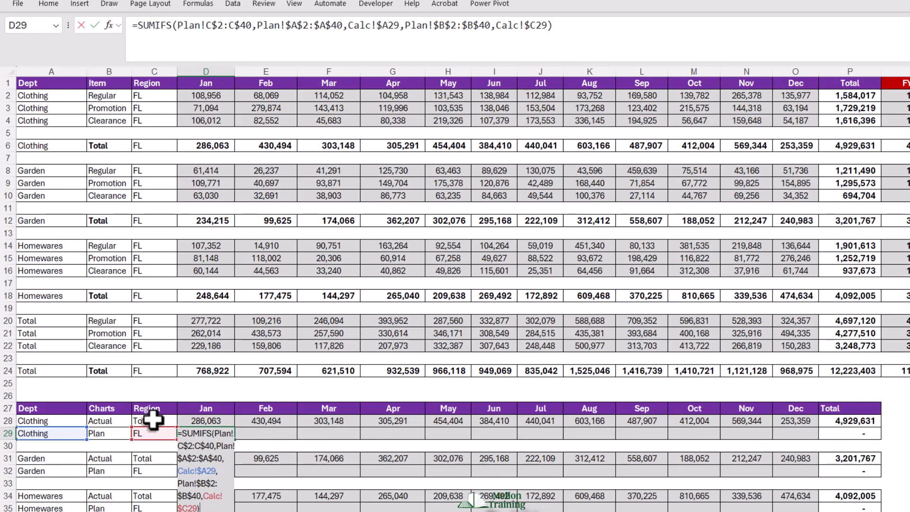
pyautogui.press('Return')
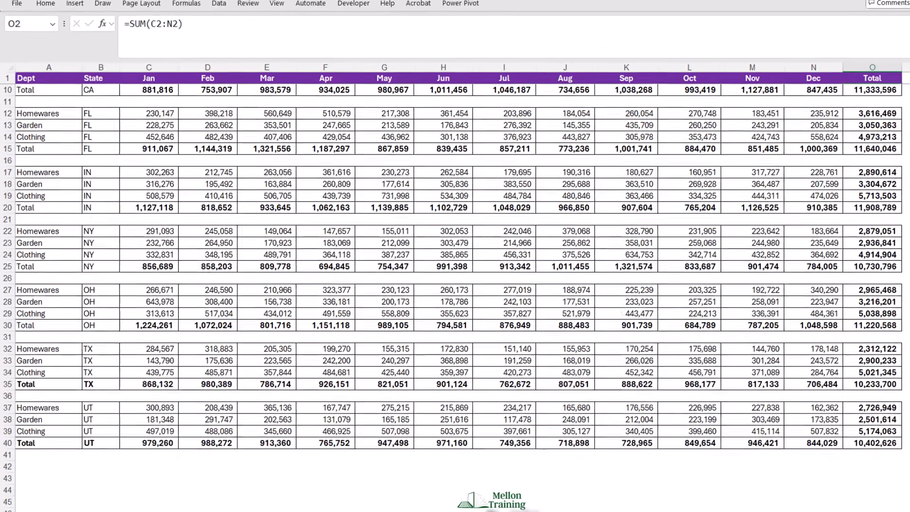
# - Check D29 against the Plan sheet's Clothing FL Jan figure and fill its formula across the Clothing Plan row through Dec, O29
pyautogui.scroll(2, 95, 232)
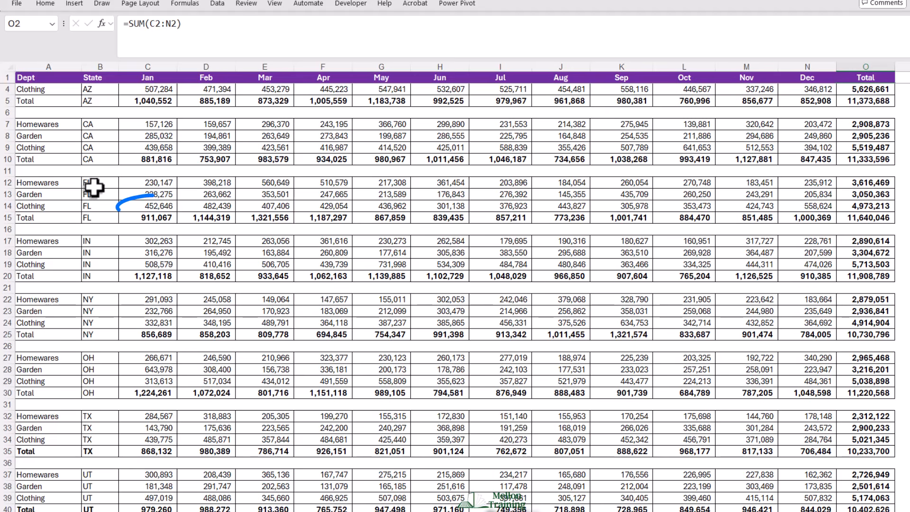
pyautogui.click(161, 206)
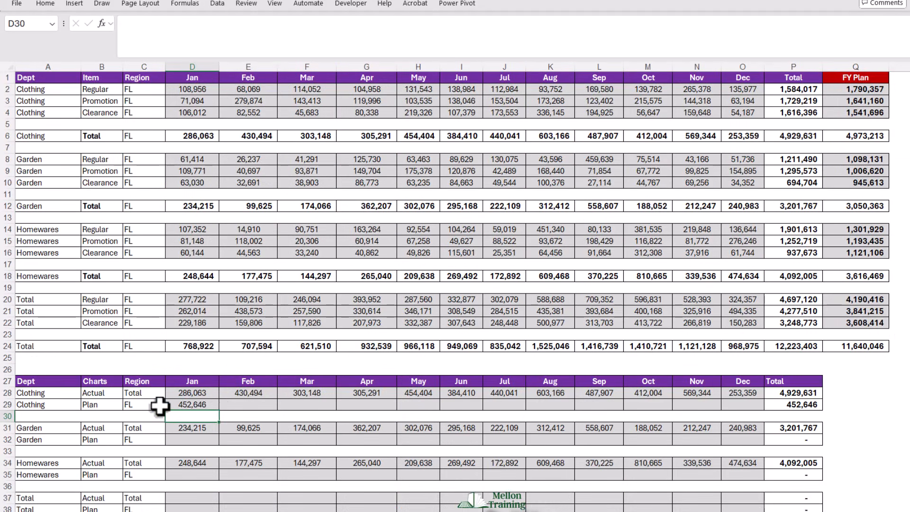
pyautogui.click(204, 402)
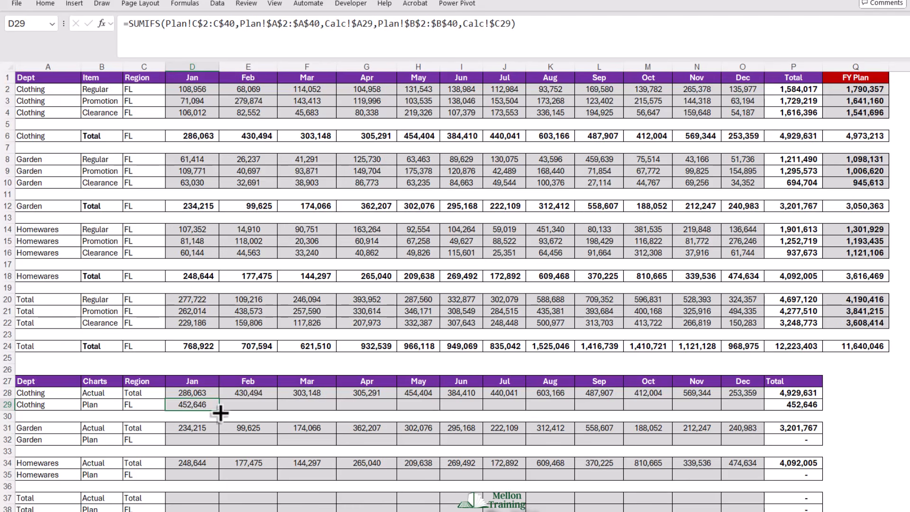
pyautogui.moveTo(220, 413); pyautogui.dragTo(751, 413)
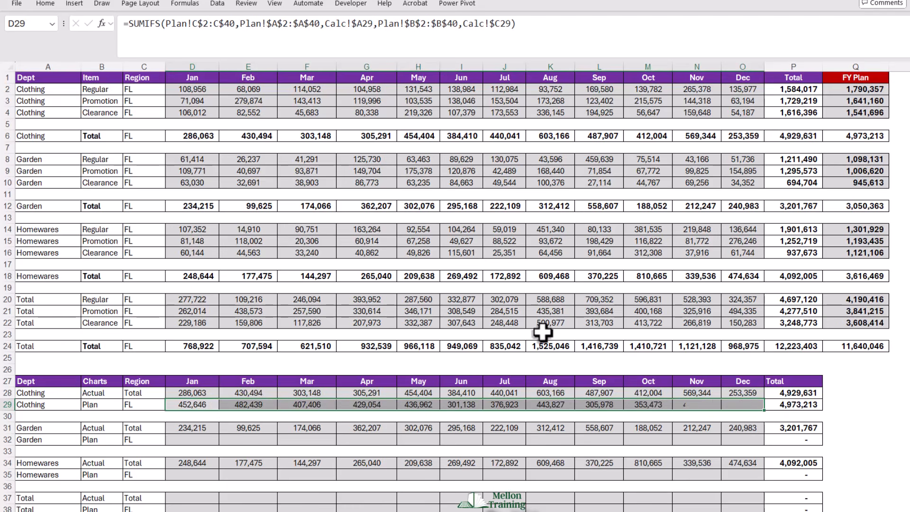
# - Copy the Clothing Plan formulas D29:O29 into the Garden and Homewares Plan rows, starting at D32 and D35
pyautogui.hotkey('ctrl', 'c')
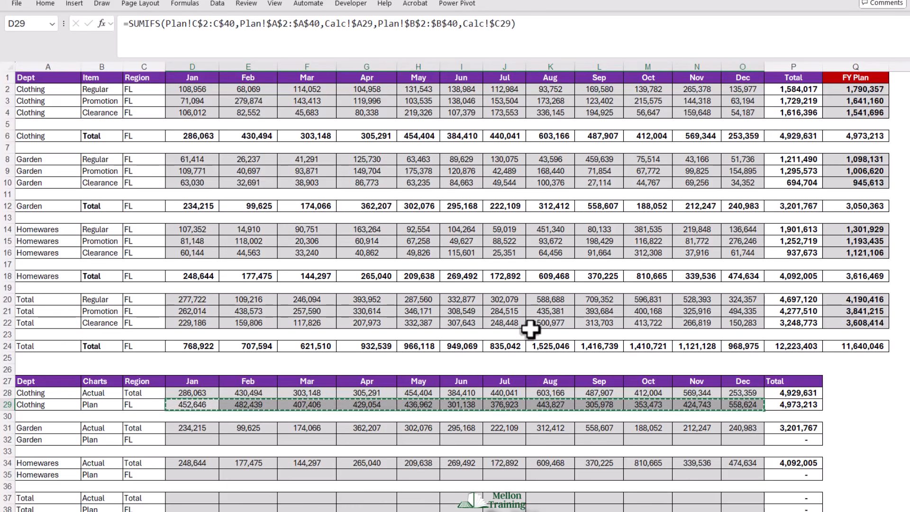
pyautogui.click(193, 441)
pyautogui.hotkey('ctrl', 'v')
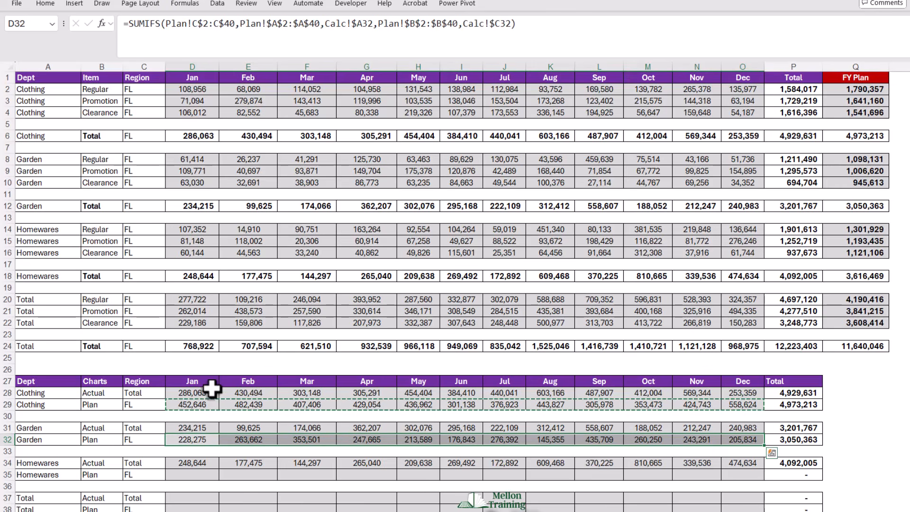
pyautogui.click(191, 477)
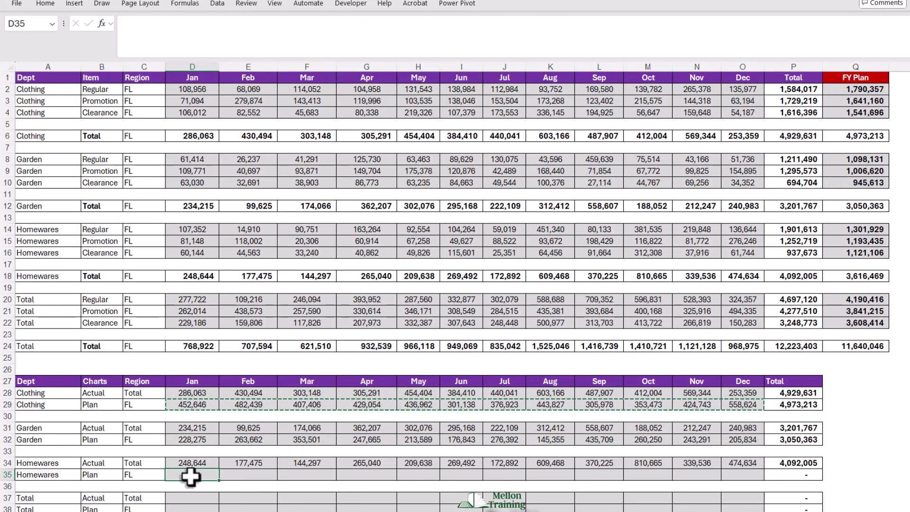
pyautogui.hotkey('ctrl', 'v')
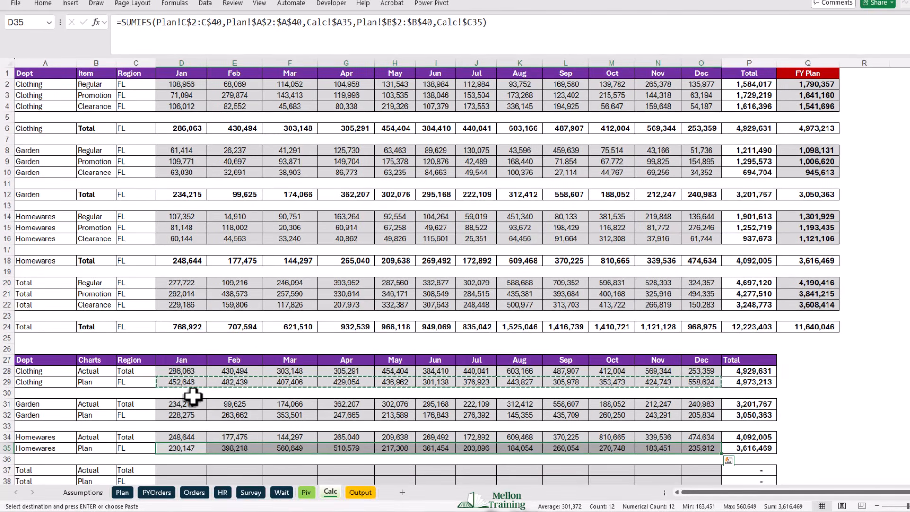
# - Enter =D28+D31+D34 in D37 to total the three departments' Jan actuals
pyautogui.scroll(-1, 194, 396)
pyautogui.scroll(-6, 193, 396)
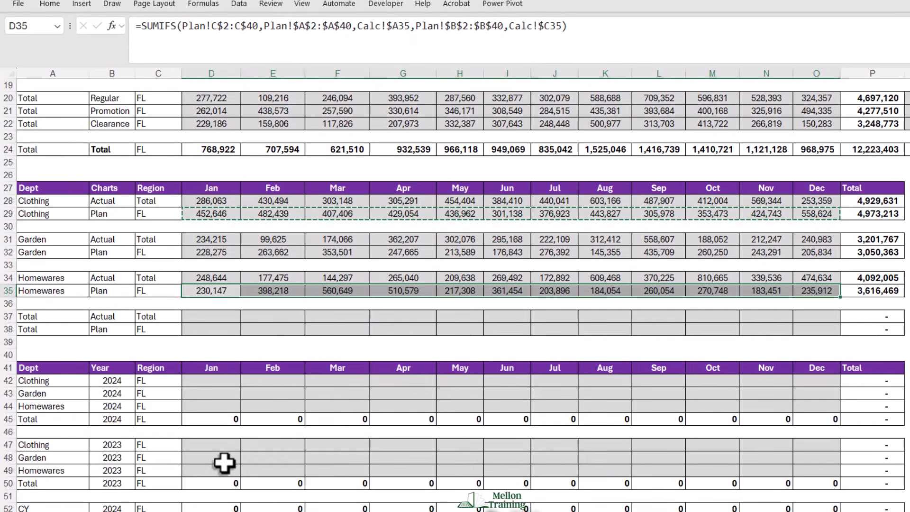
pyautogui.click(191, 316)
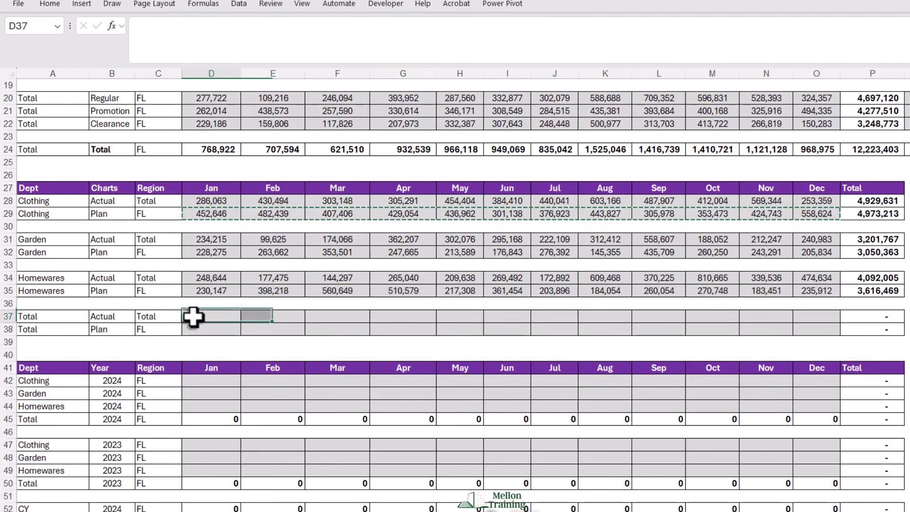
pyautogui.write('=')
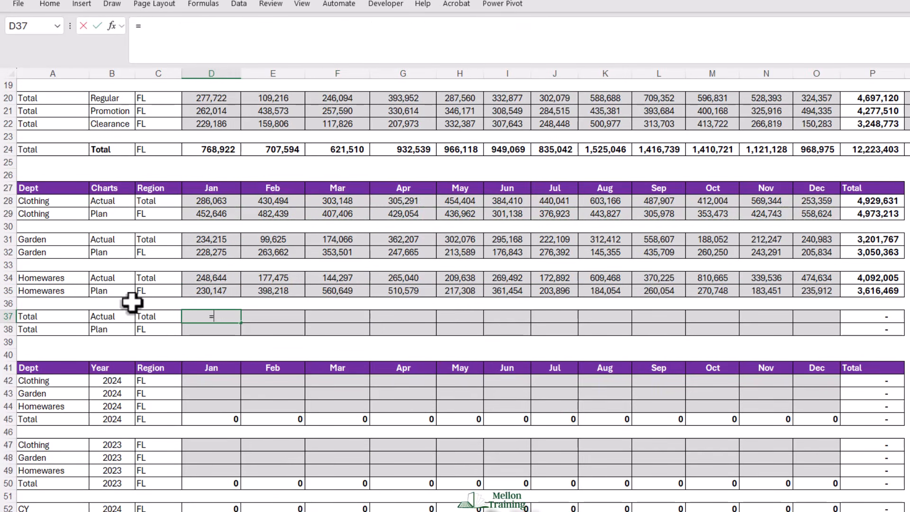
pyautogui.write('D')
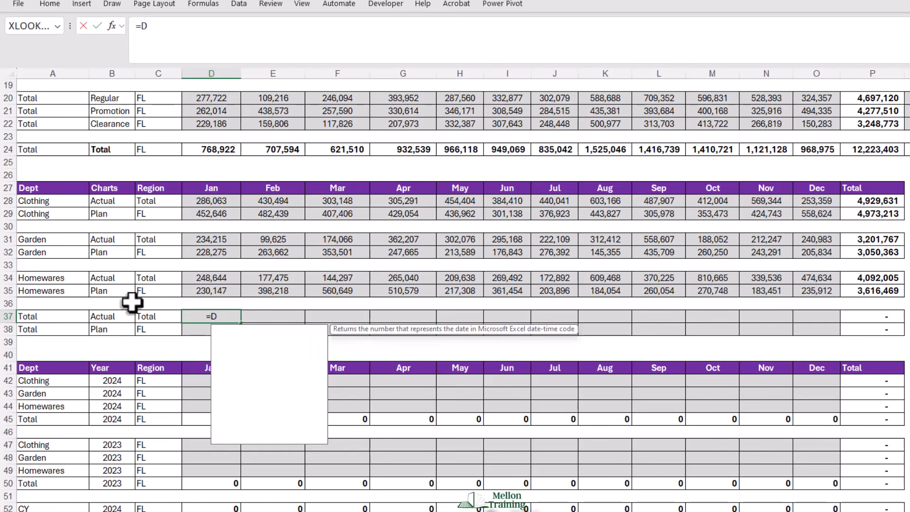
pyautogui.write('28+D')
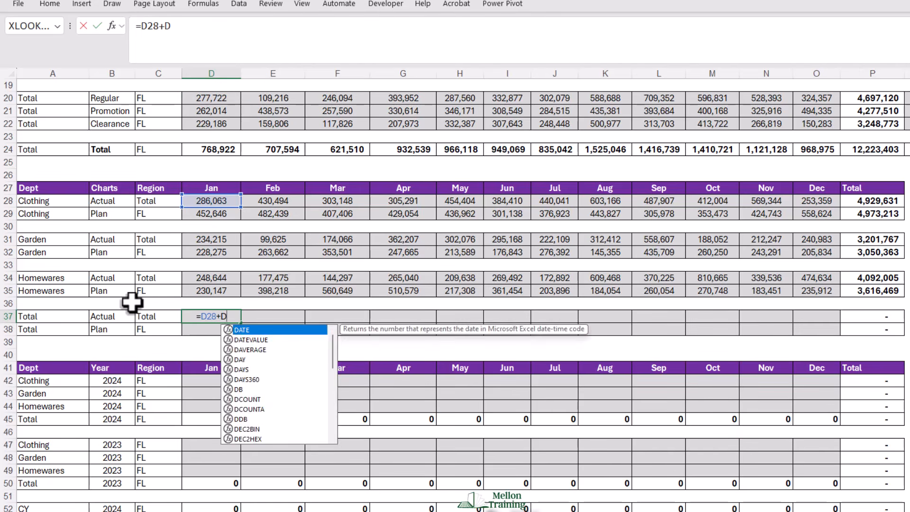
pyautogui.write('31+')
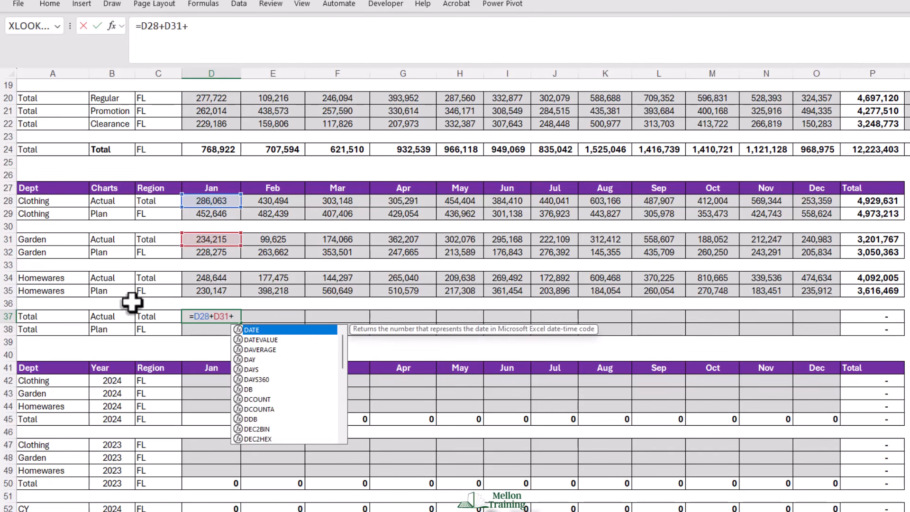
pyautogui.write('D34')
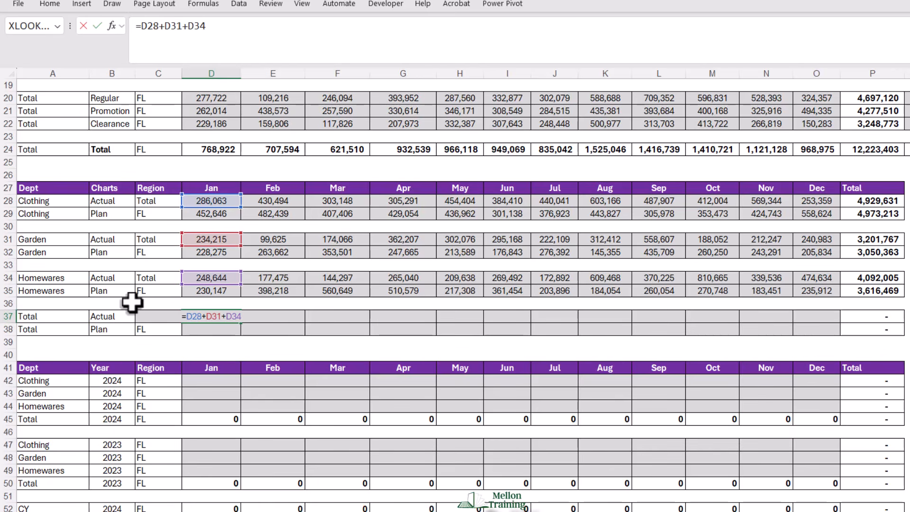
pyautogui.press('Return')
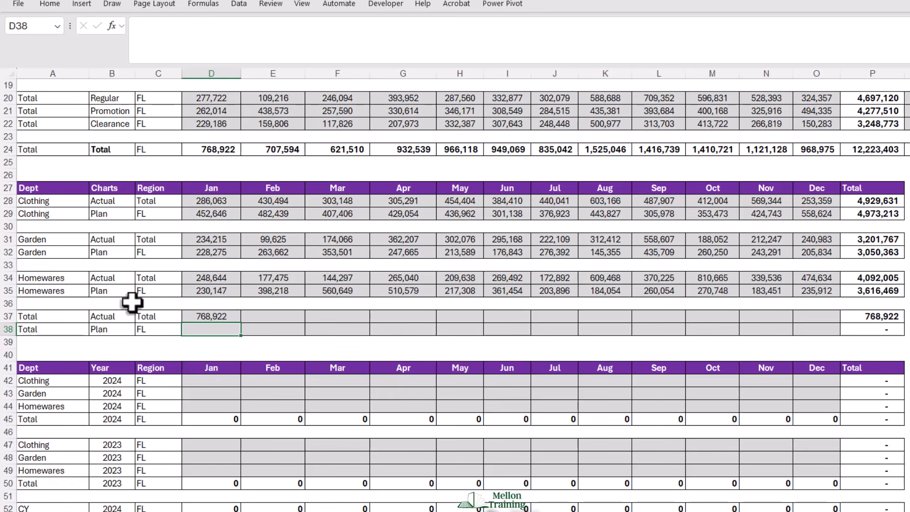
# - Enter =D29+D32+D35 in D38 to total the three departments' Jan plan figures
pyautogui.write('=D29')
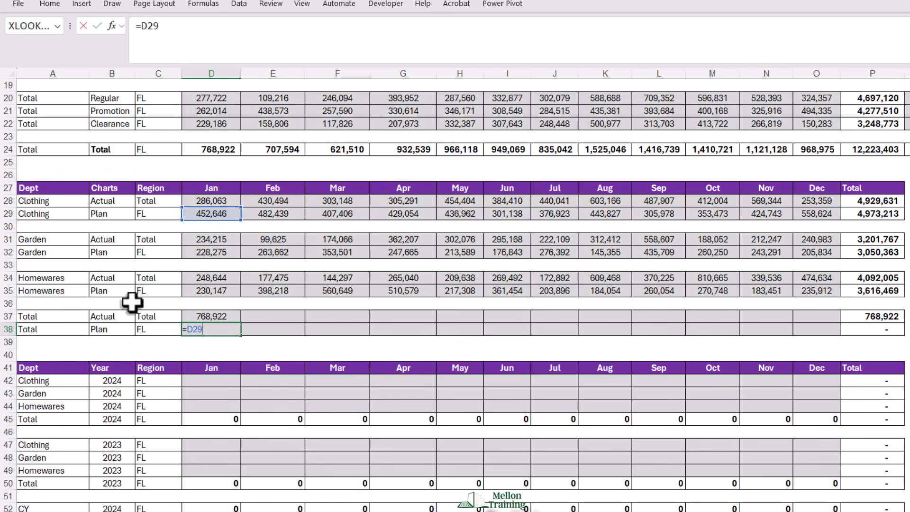
pyautogui.write('+D32')
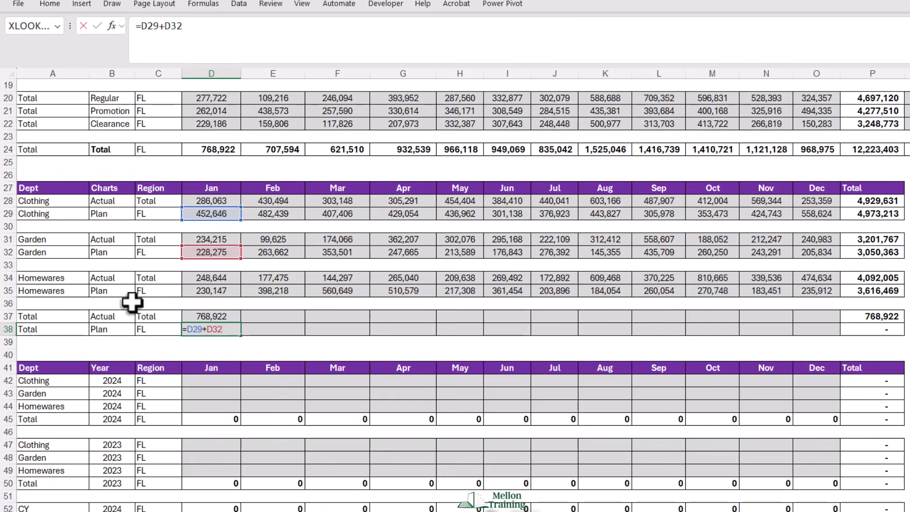
pyautogui.write('+D35')
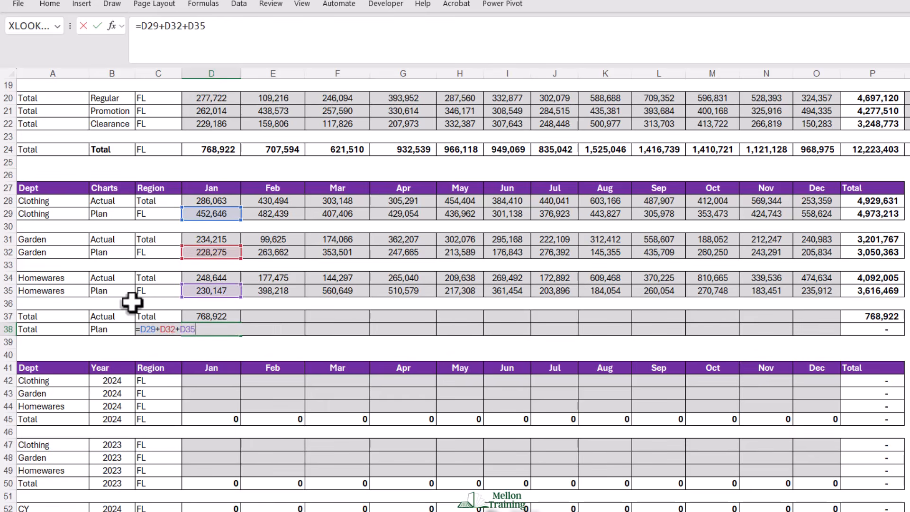
pyautogui.press('Return')
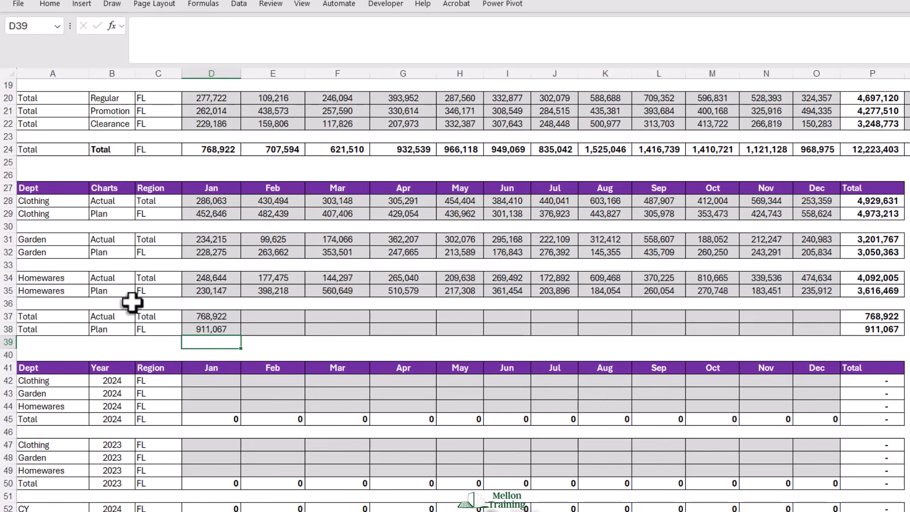
# - Fill the Total Actual and Total Plan formulas in D37:D38 across through the Dec column, O37:O38
pyautogui.click(205, 315)
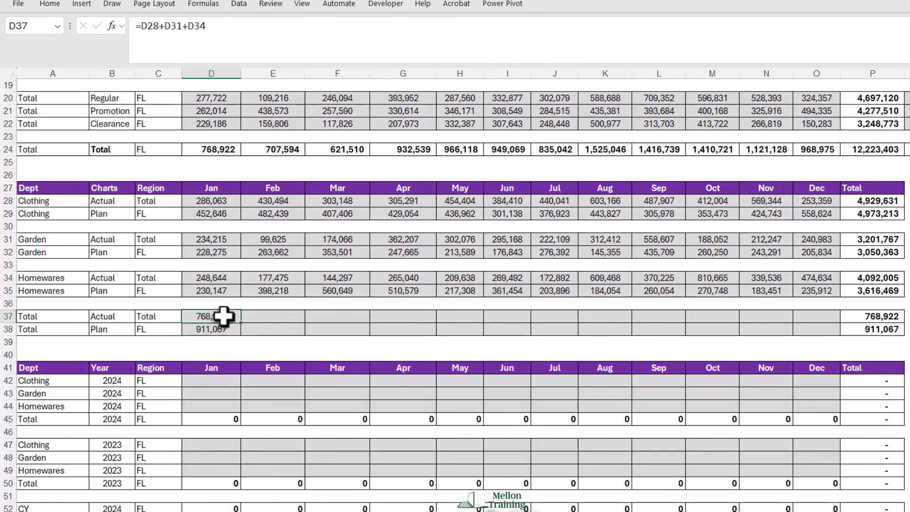
pyautogui.moveTo(224, 314); pyautogui.dragTo(823, 335)
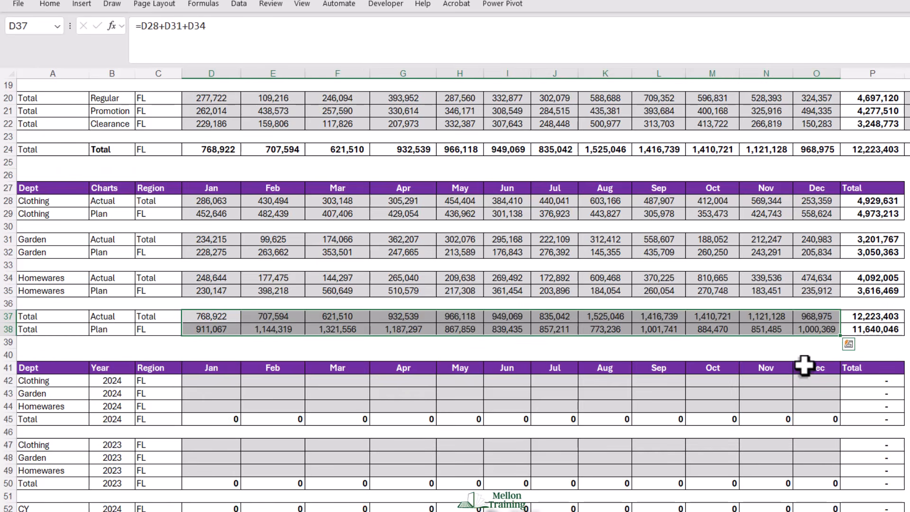
pyautogui.click(906, 316)
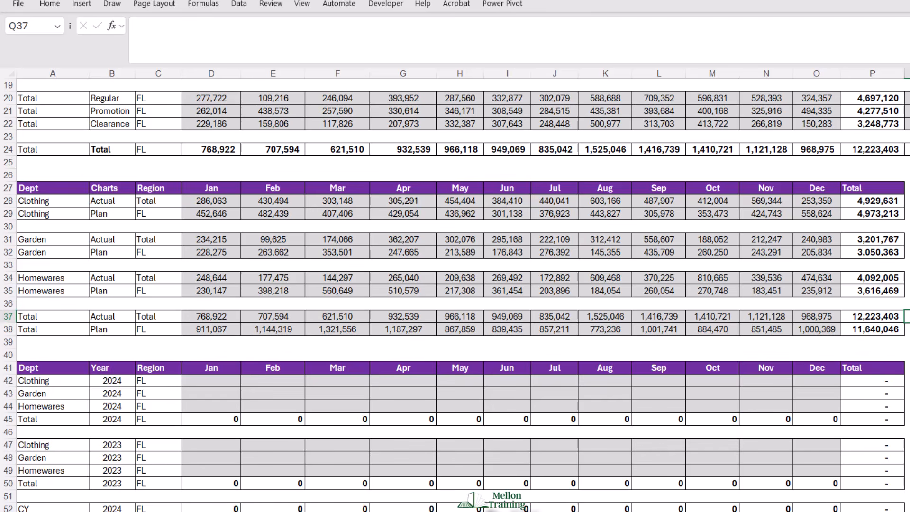
pyautogui.scroll(-2, 455, 294)
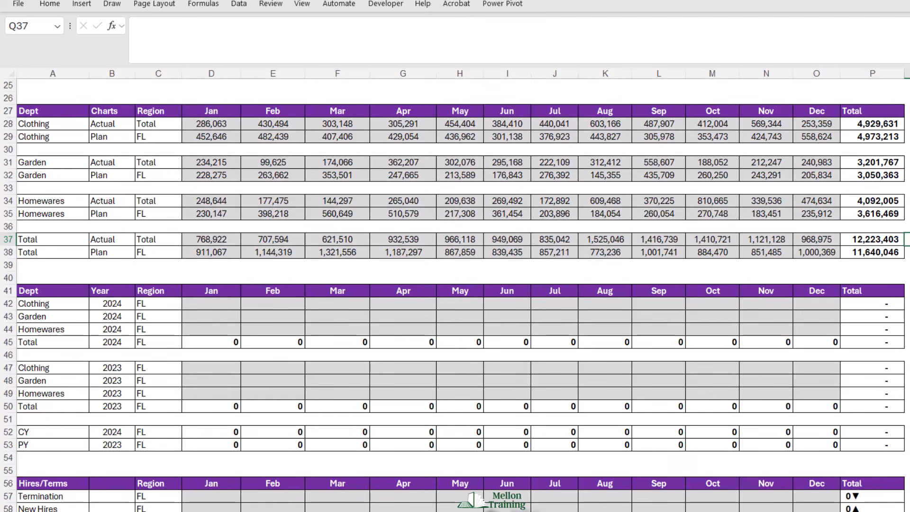
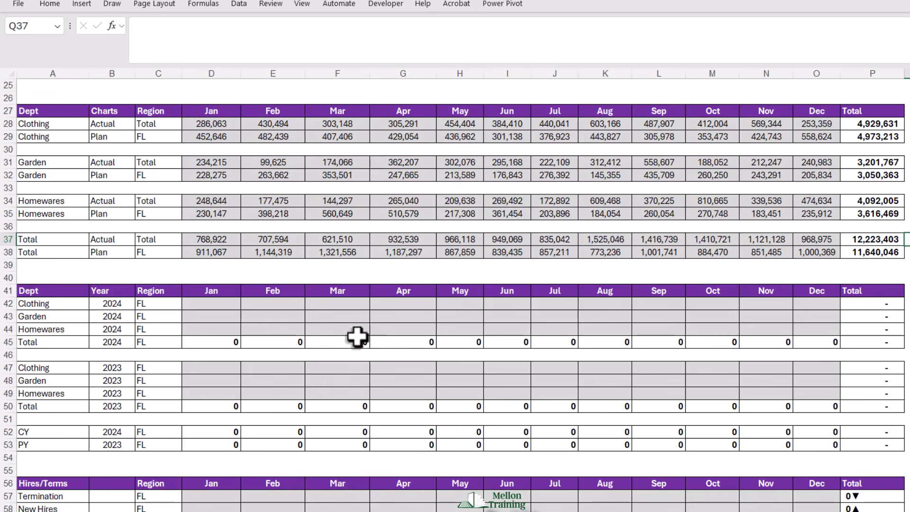
# - Start a COUNTIFS formula in D42 for Clothing 2024 Jan, with the Orders month column Orders!$B$2:$B$18218 as the first criteria range
pyautogui.click(183, 303)
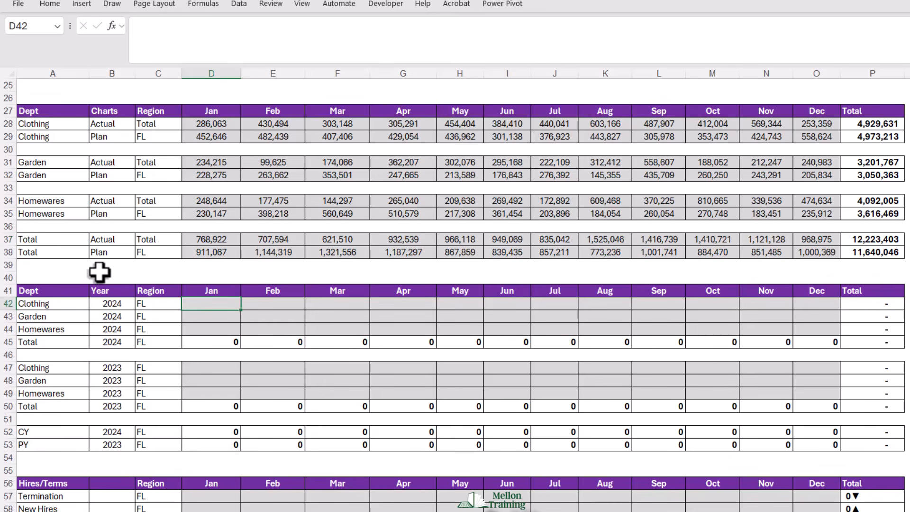
pyautogui.write('=COUNT')
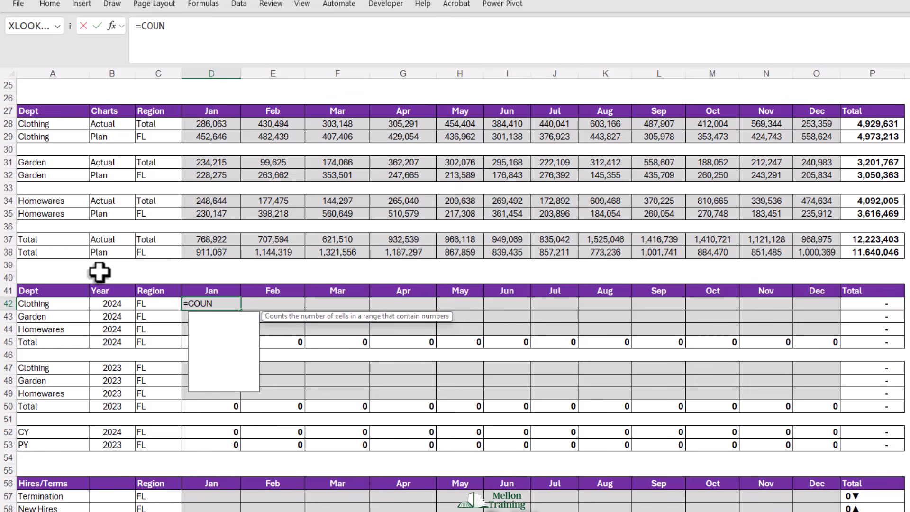
pyautogui.press('Down')
pyautogui.press('Down')
pyautogui.press('Down')
pyautogui.press('Down')
pyautogui.press('Tab')
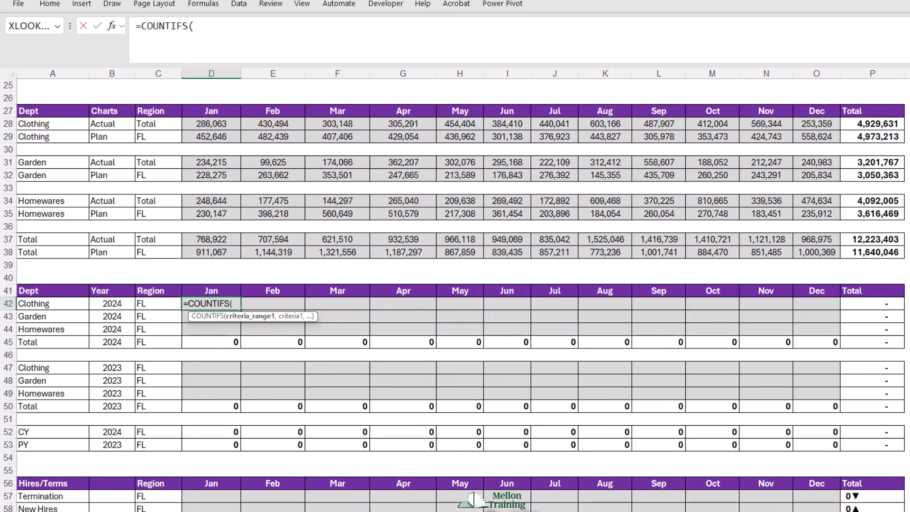
pyautogui.click(209, 511)
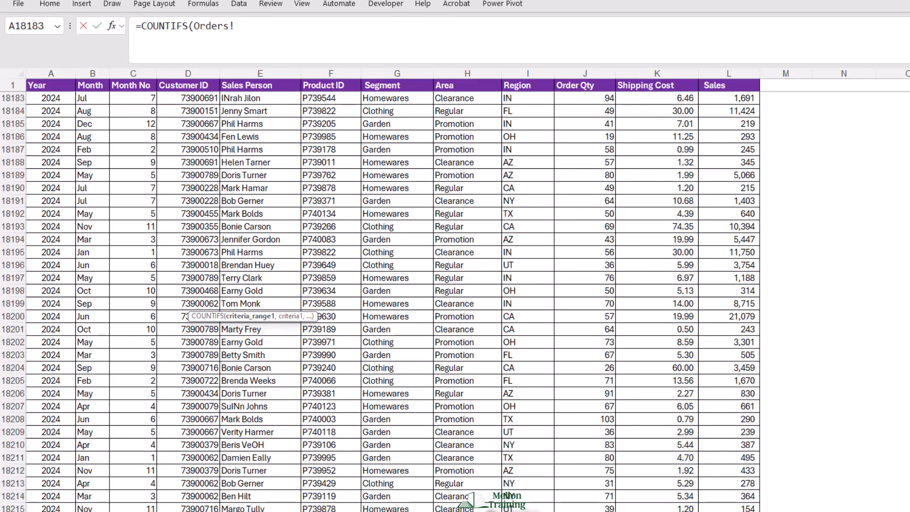
pyautogui.moveTo(909, 427); pyautogui.dragTo(909, 87)
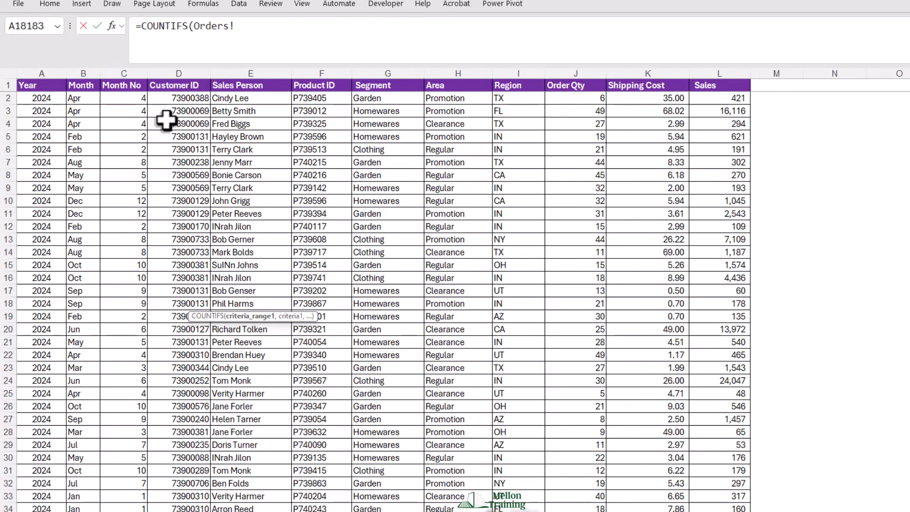
pyautogui.click(83, 98)
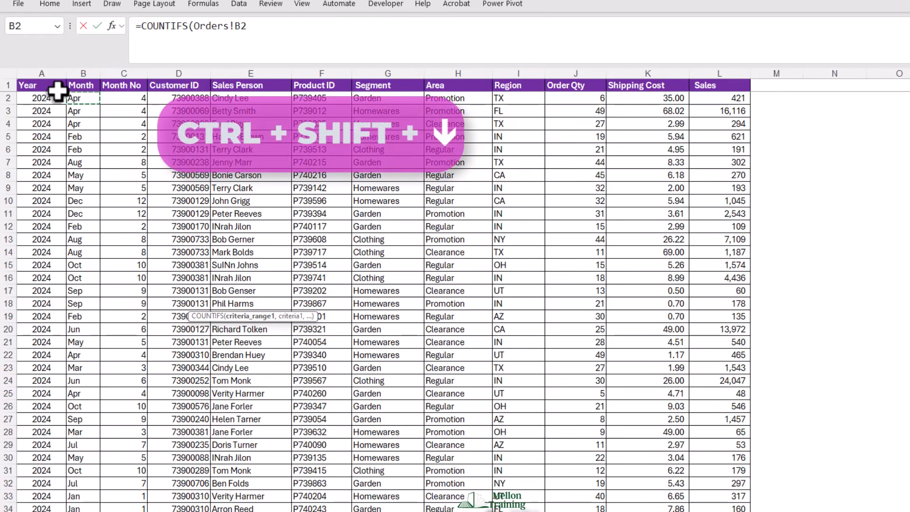
pyautogui.hotkey('ctrl', 'shift', 'Down')
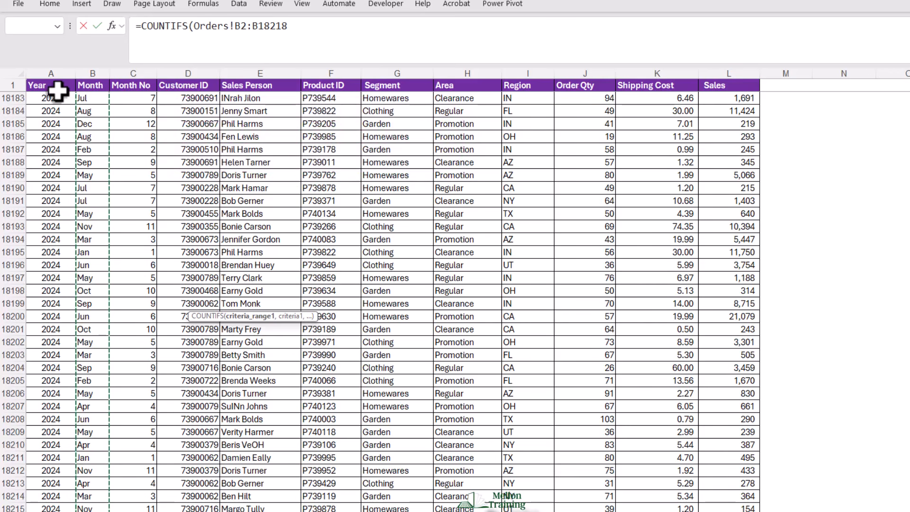
pyautogui.press('F4')
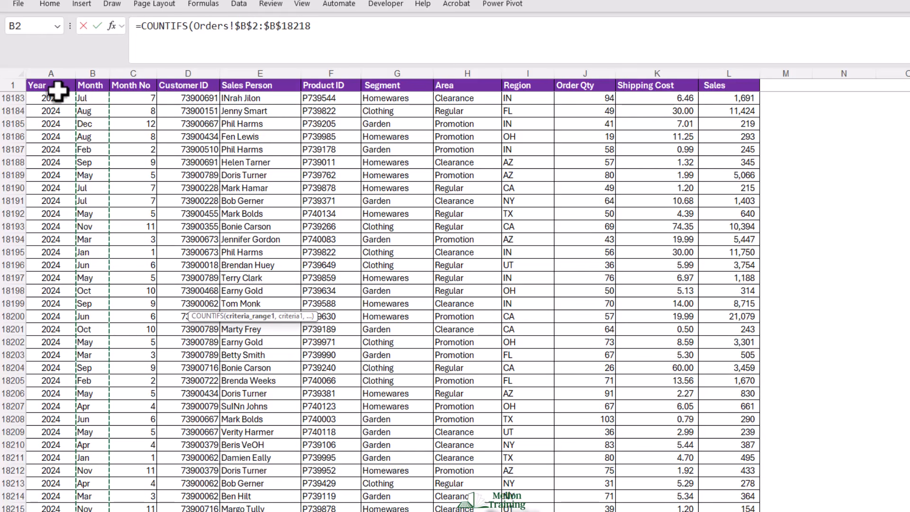
pyautogui.write(',')
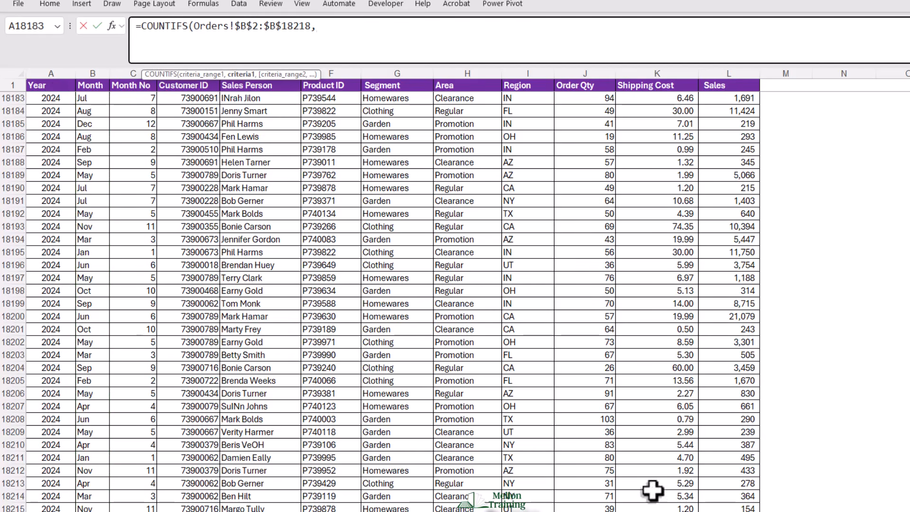
# - Set the formula's first criterion to the Jan header on the Calc sheet with its row locked, Calc!D$41
pyautogui.scroll(20, 455, 294)
pyautogui.scroll(20, 455, 294)
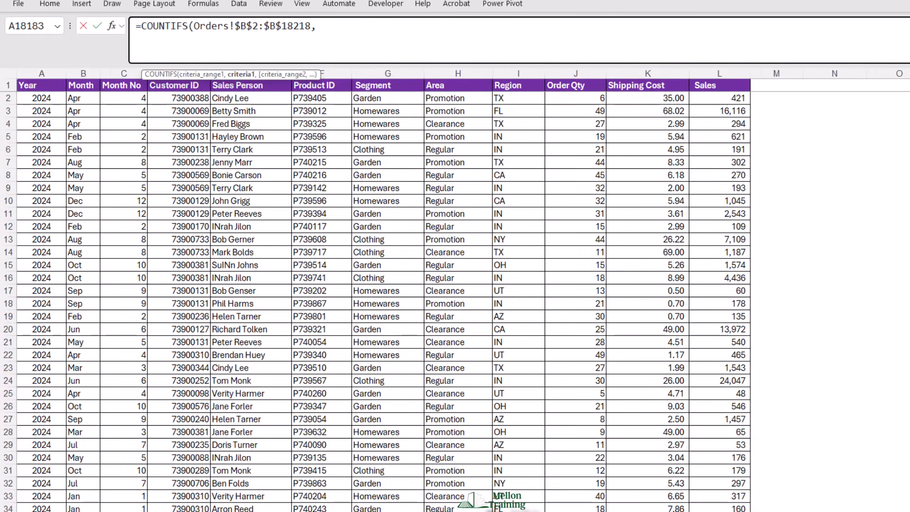
pyautogui.hotkey('ctrl', 'pageup')
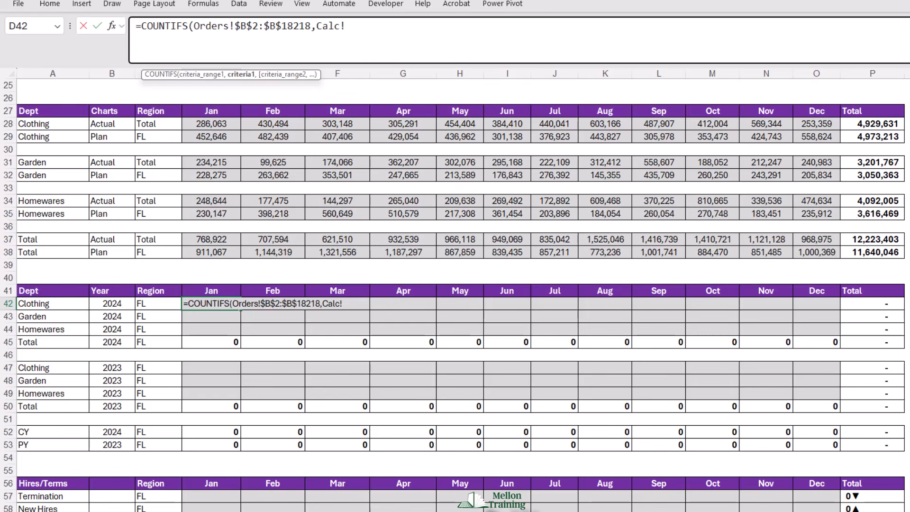
pyautogui.click(215, 290)
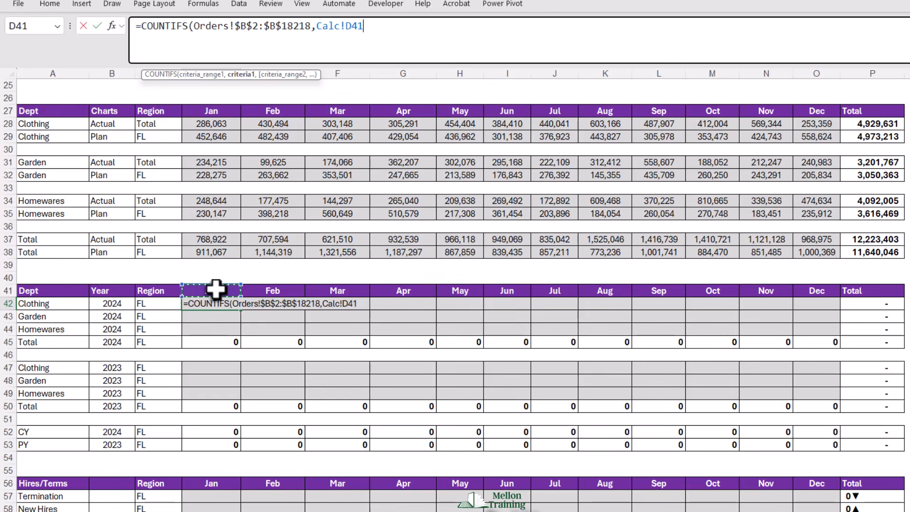
pyautogui.press('F4')
pyautogui.press('F4')
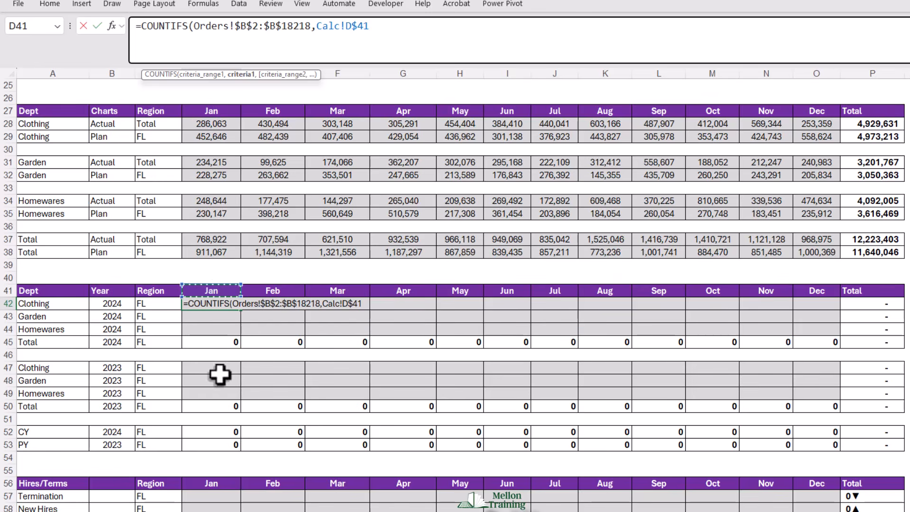
pyautogui.write(',')
# - Add the Orders segment column as the second criteria range, locked as Orders!$G$2:$G$18218
pyautogui.hotkey('ctrl', 'pagedown')
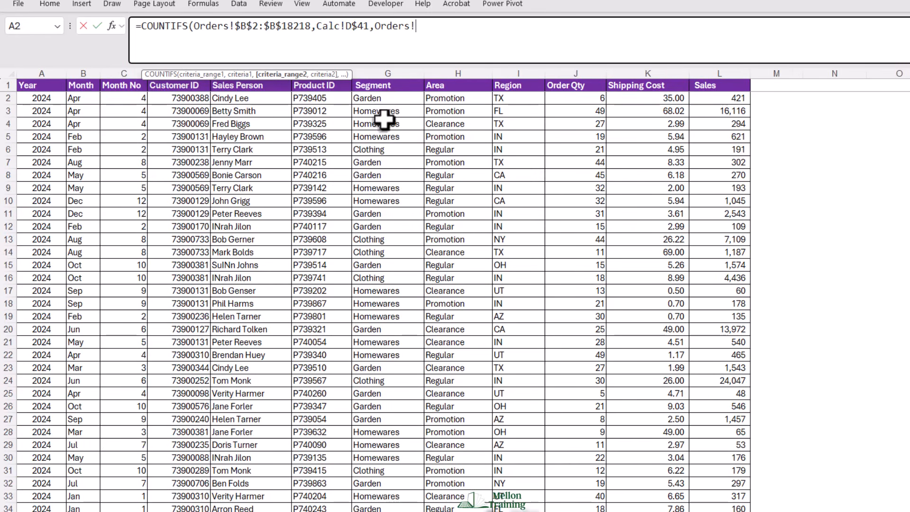
pyautogui.click(386, 99)
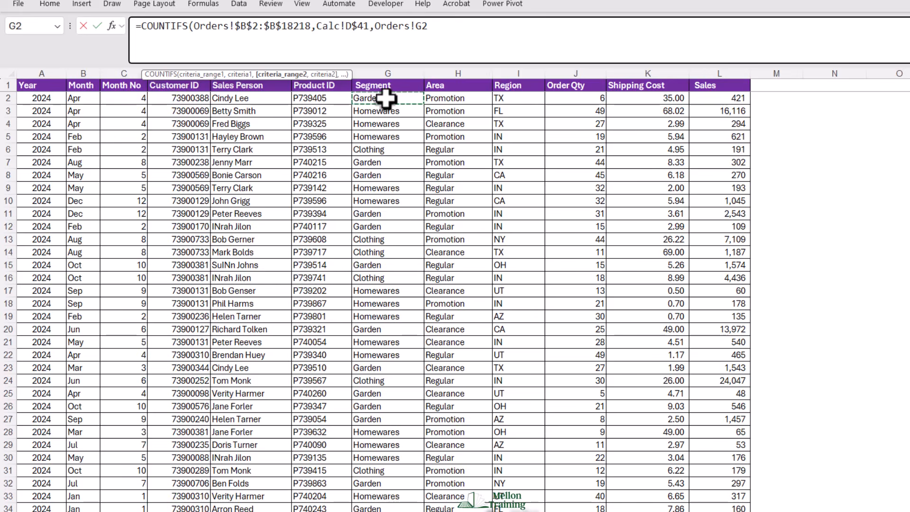
pyautogui.hotkey('ctrl', 'shift', 'Down')
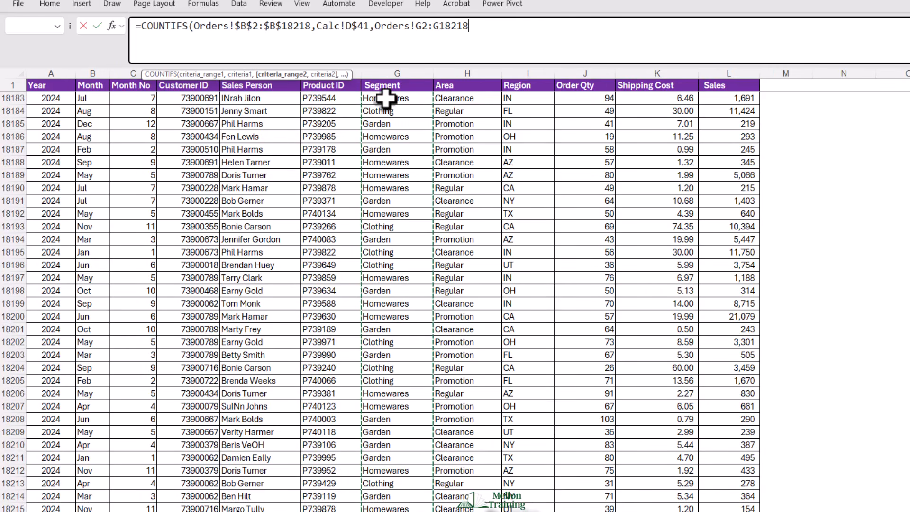
pyautogui.press('F4')
pyautogui.write(',')
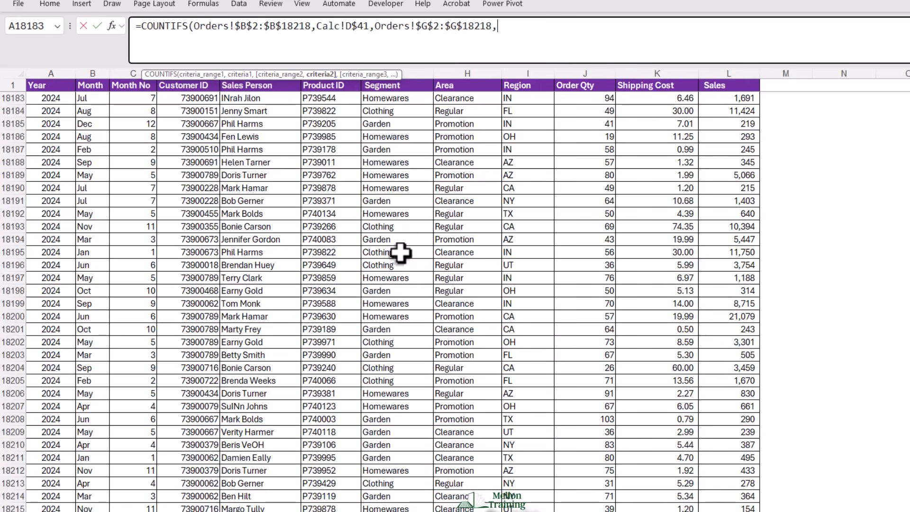
# - Set the second criterion to the Clothing department cell with its column locked, Calc!$A42
pyautogui.click(237, 511)
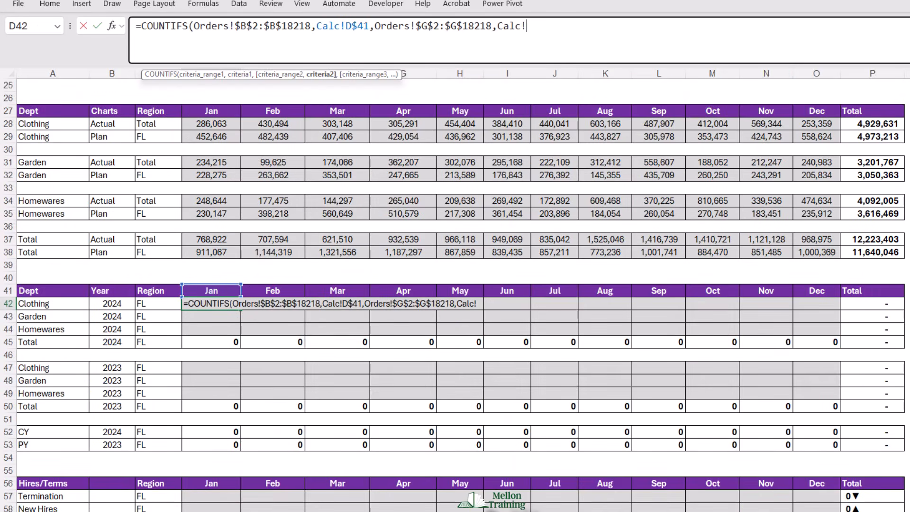
pyautogui.click(36, 302)
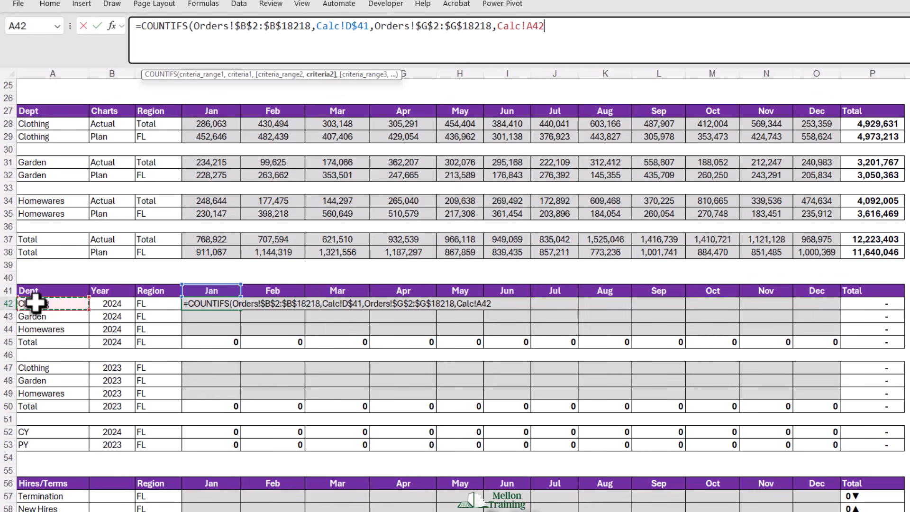
pyautogui.press('F4')
pyautogui.press('F4')
pyautogui.press('F4')
pyautogui.write(',')
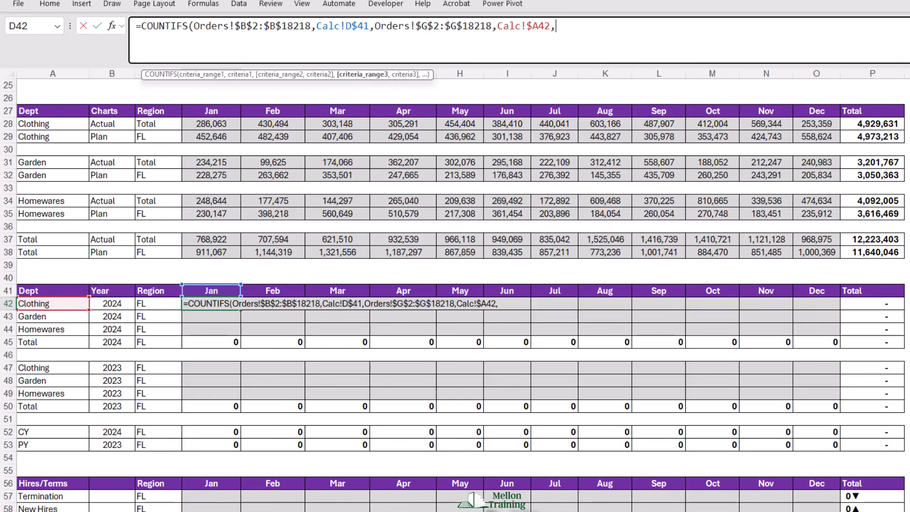
# - Add the Orders region column as the third criteria range, locked as Orders!$I$2:$I$18218
pyautogui.hotkey('ctrl', 'pagedown')
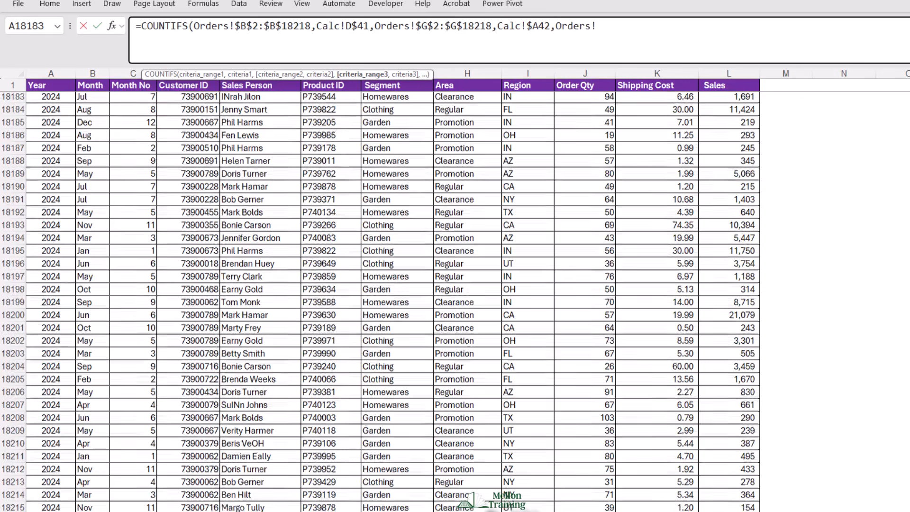
pyautogui.moveTo(908, 474); pyautogui.dragTo(908, 95)
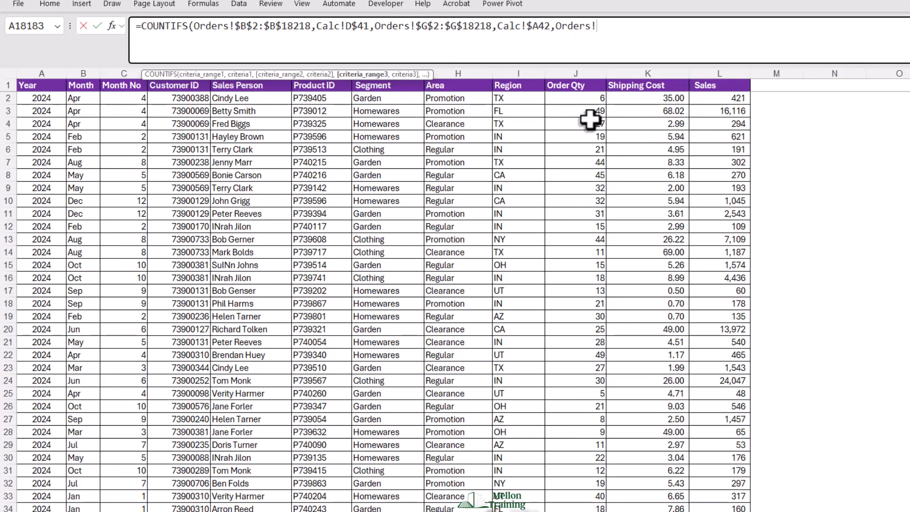
pyautogui.click(519, 97)
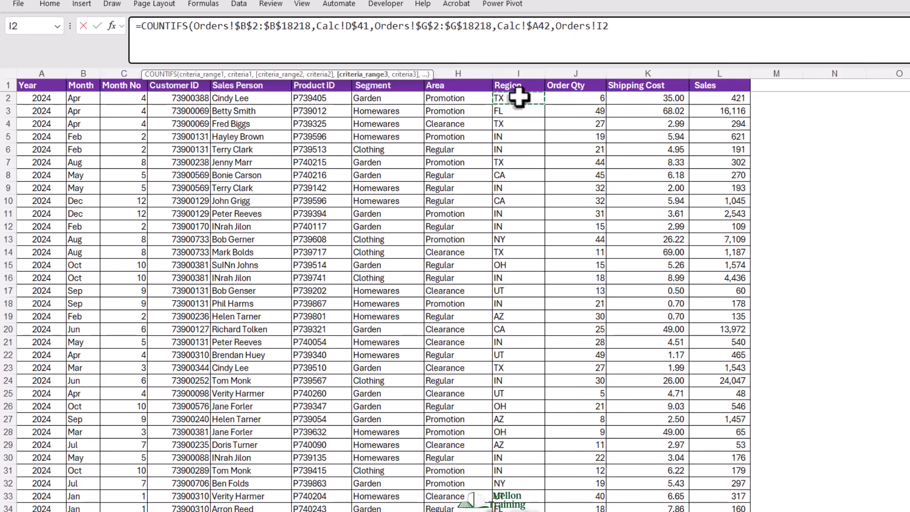
pyautogui.hotkey('ctrl', 'shift', 'Down')
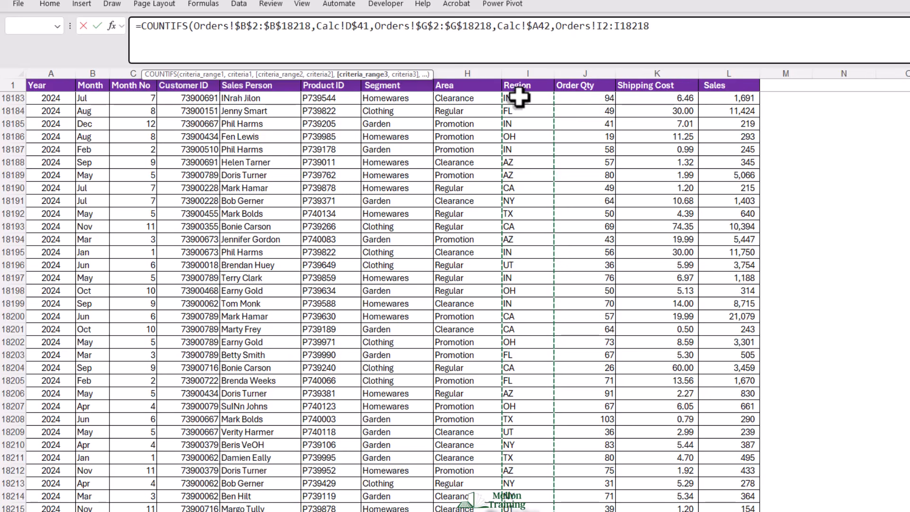
pyautogui.press('F4')
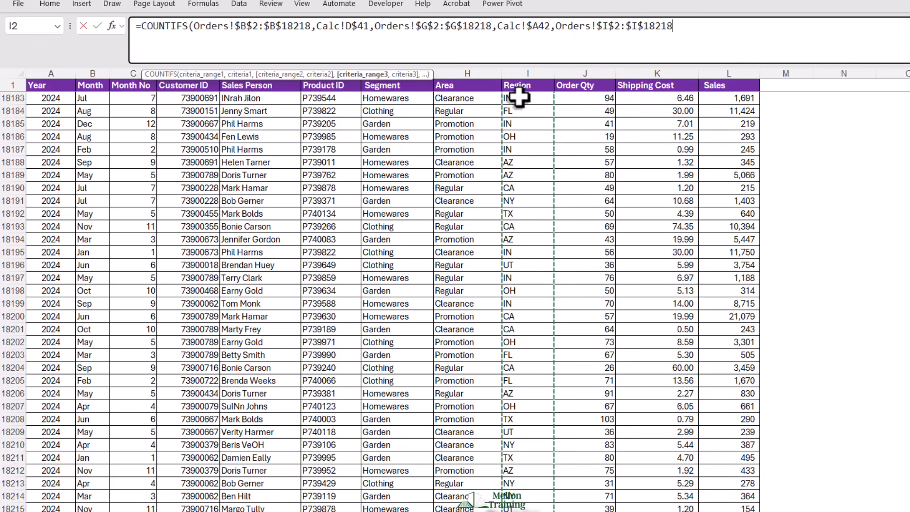
pyautogui.write(',')
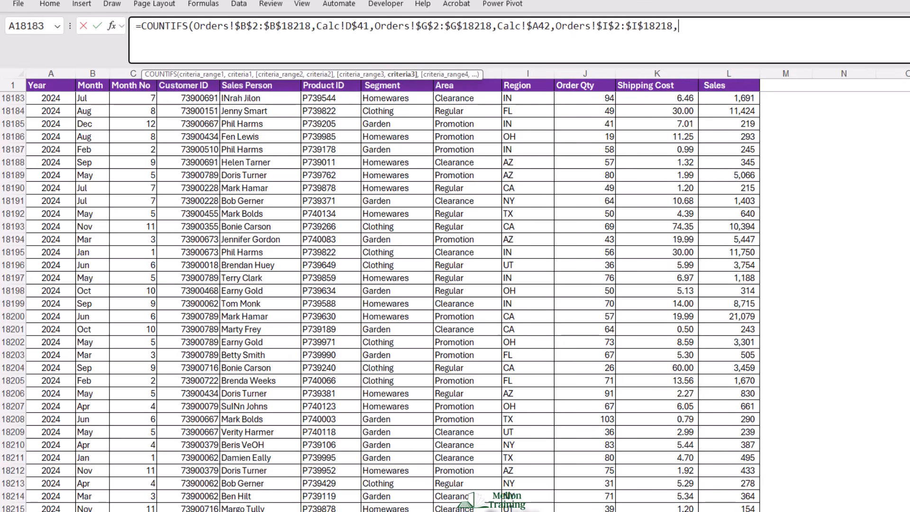
# - Complete the D42 COUNTIFS with the region criterion Calc!$C42 and fill it through the 2024 department rows to O44
pyautogui.hotkey('ctrl', 'pageup')
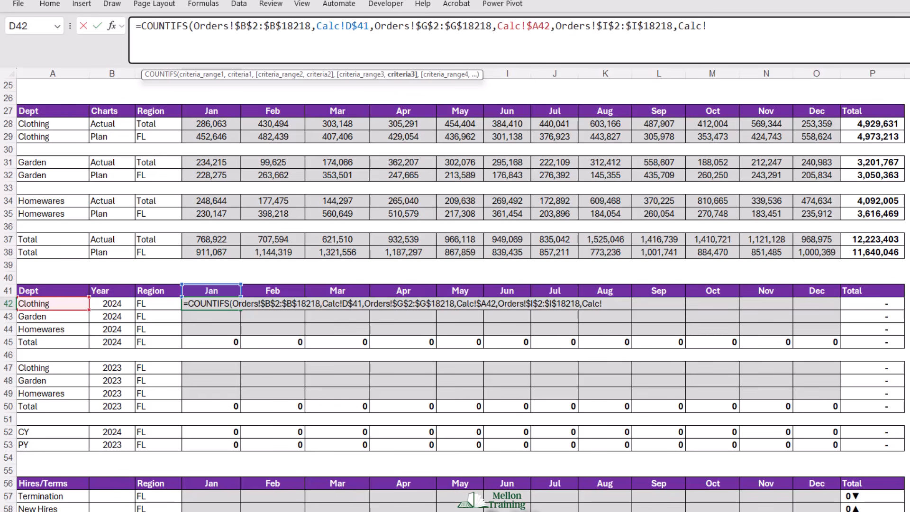
pyautogui.click(144, 304)
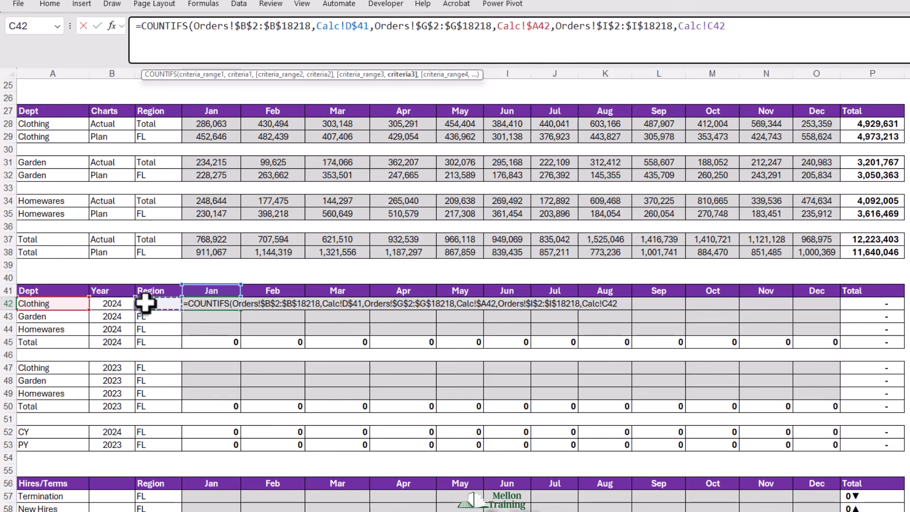
pyautogui.press('F4')
pyautogui.press('F4')
pyautogui.press('F4')
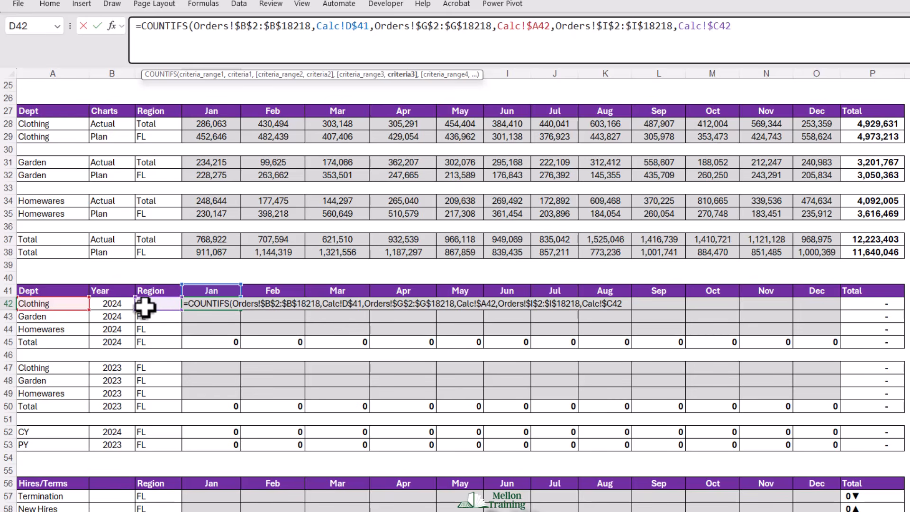
pyautogui.press('Return')
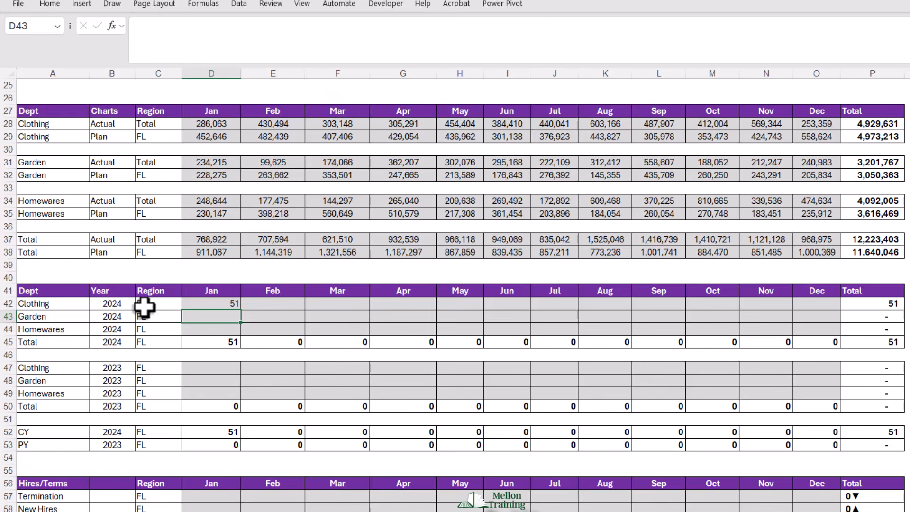
pyautogui.click(200, 302)
pyautogui.moveTo(241, 310); pyautogui.dragTo(823, 340)
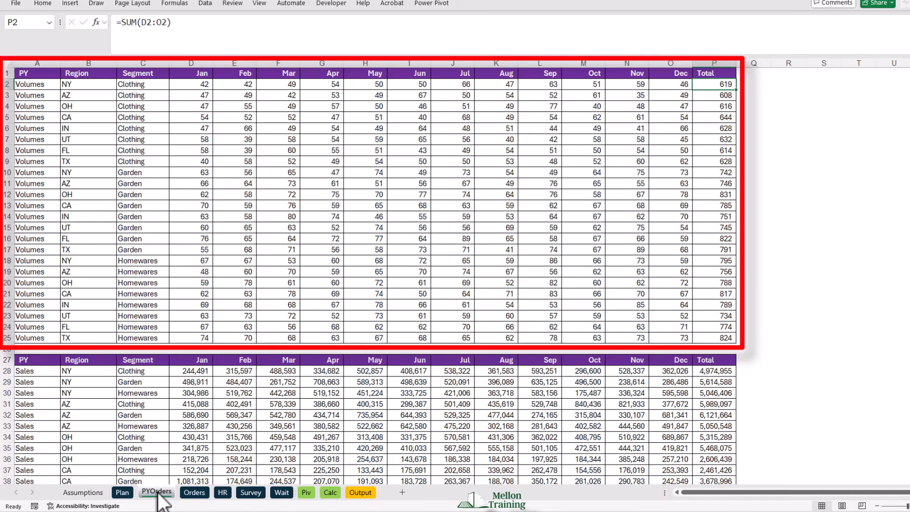
# - Review the prior-year volumes and sales tables on the PYOrders sheet, and return to Calc cell D47 for Clothing 2023 Jan
pyautogui.scroll(-6, 148, 455)
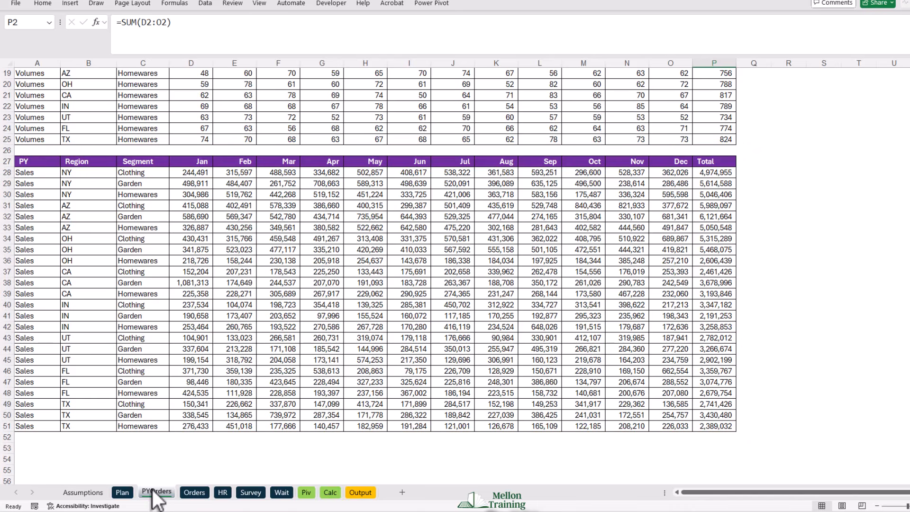
pyautogui.scroll(6, 114, 385)
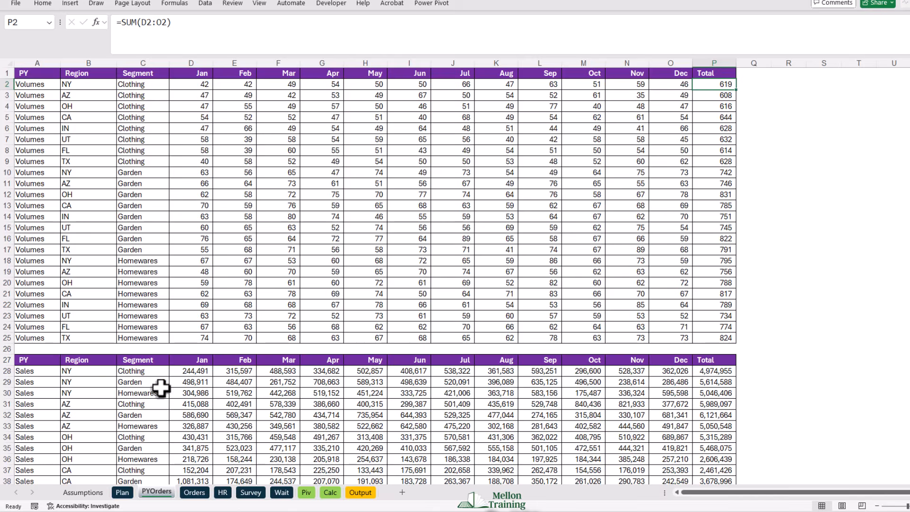
pyautogui.click(331, 492)
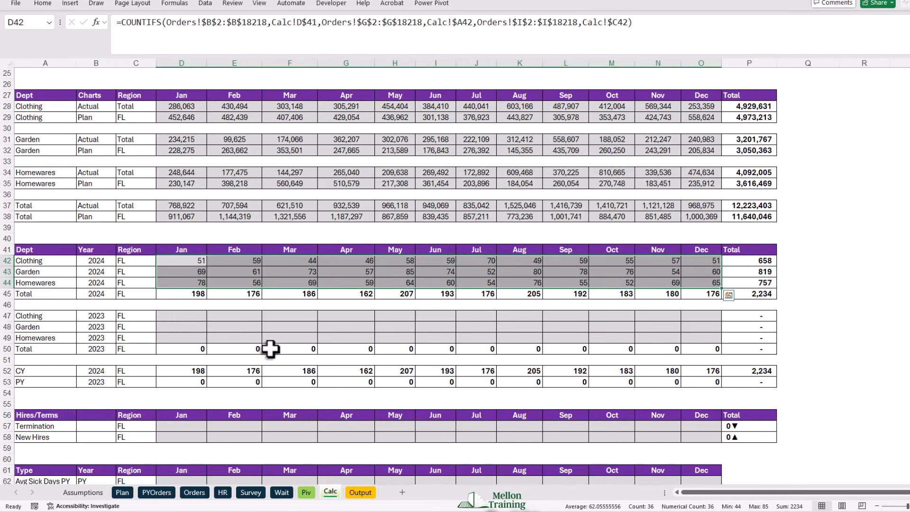
pyautogui.click(182, 316)
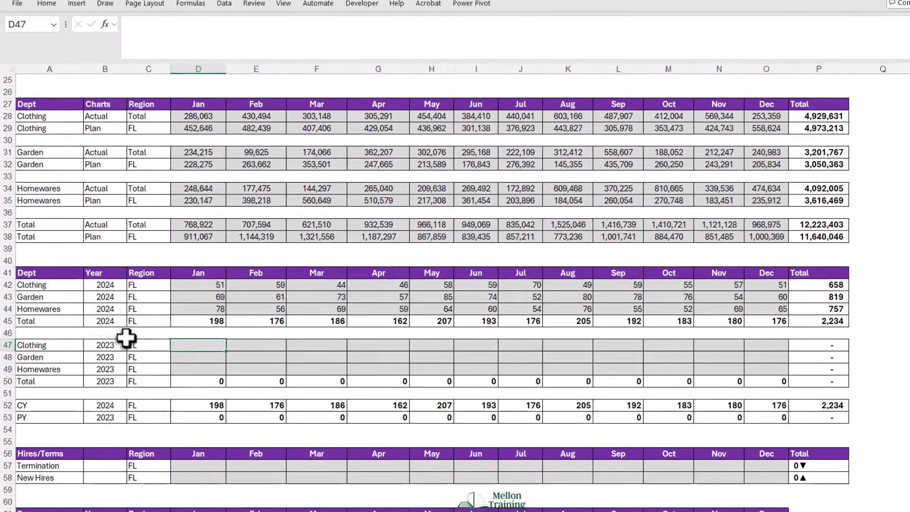
# - Start a SUMIFS in D47 with the PYOrders January volumes as sum range, rows locked as PYOrders!D$2:D$25
pyautogui.write('=SUM')
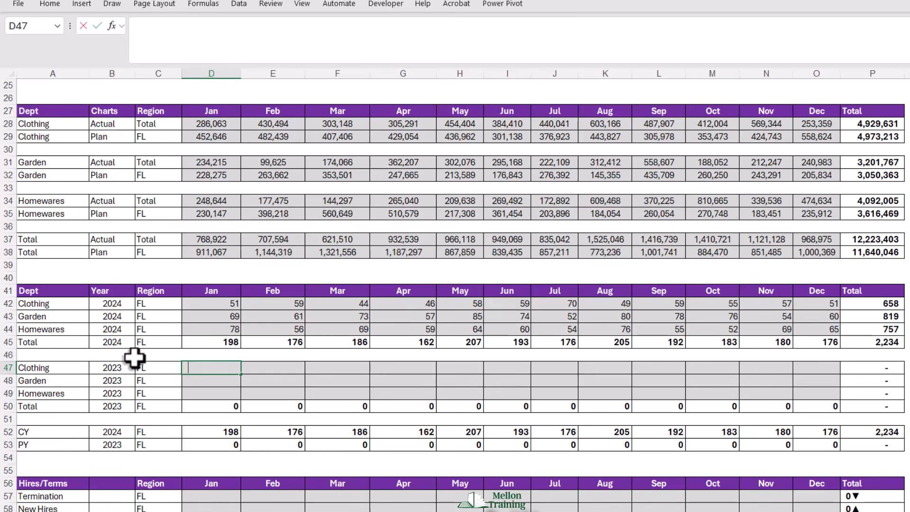
pyautogui.write('IFS(')
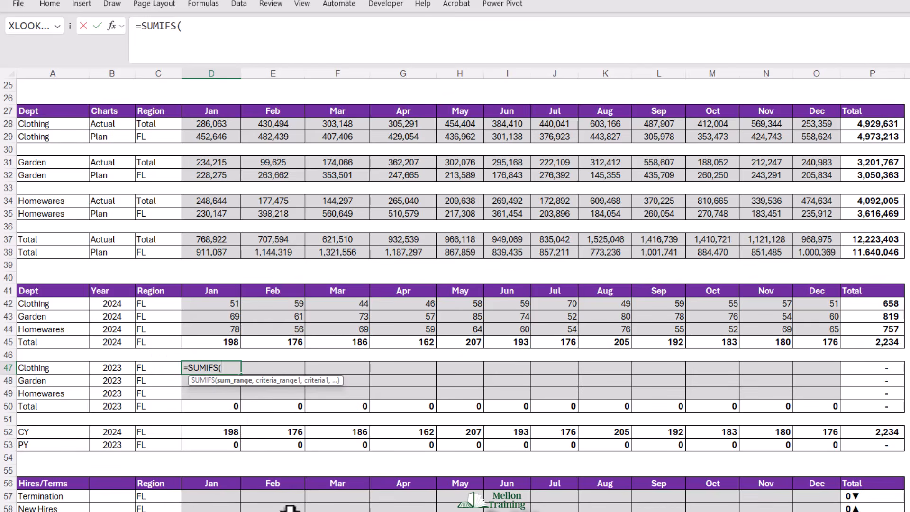
pyautogui.hotkey('ctrl', 'pagedown')
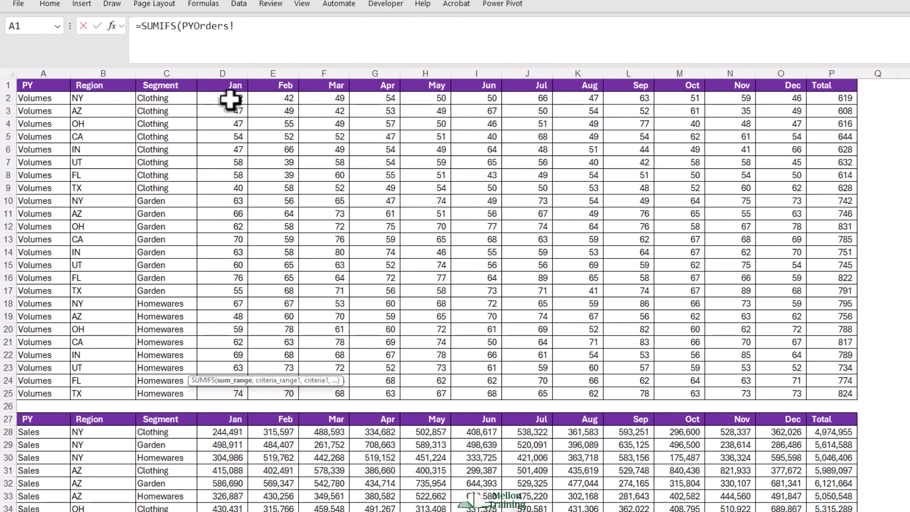
pyautogui.moveTo(230, 100); pyautogui.dragTo(223, 396)
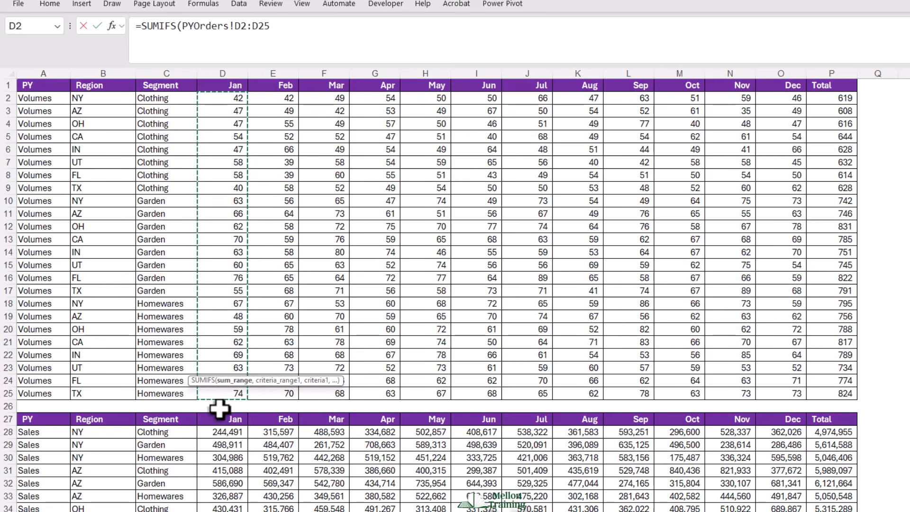
pyautogui.press('F4')
pyautogui.press('F4')
pyautogui.write(',')
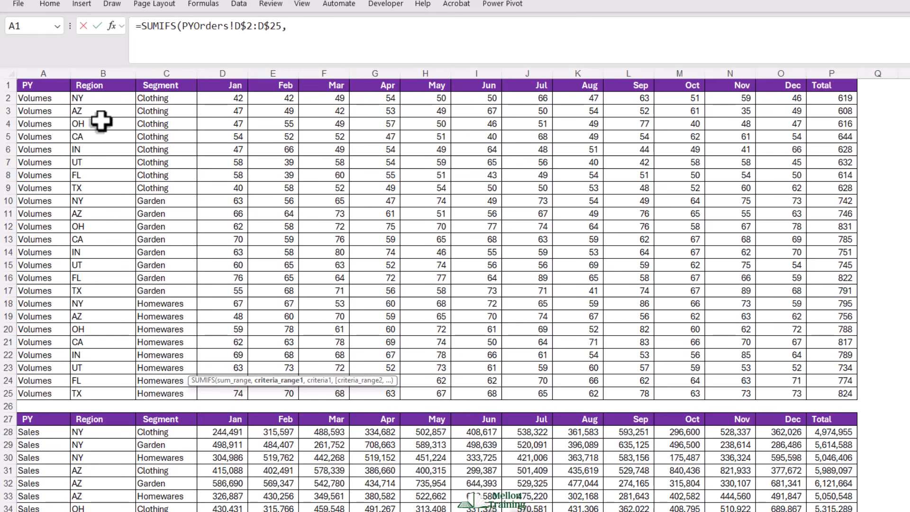
# - Add the first criteria pair: the PYOrders region column locked as PYOrders!$B$2:$B$25, matched to the region cell Calc!$C47
pyautogui.moveTo(103, 98); pyautogui.dragTo(99, 392)
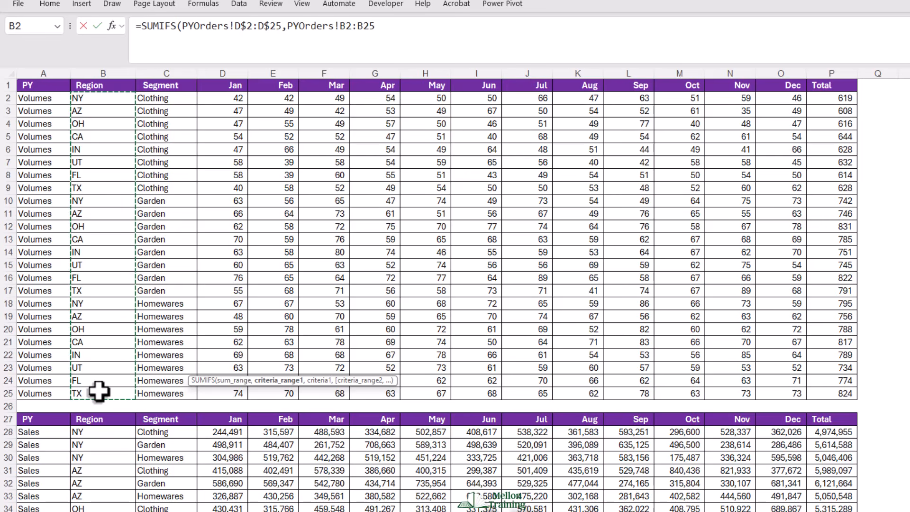
pyautogui.press('F4')
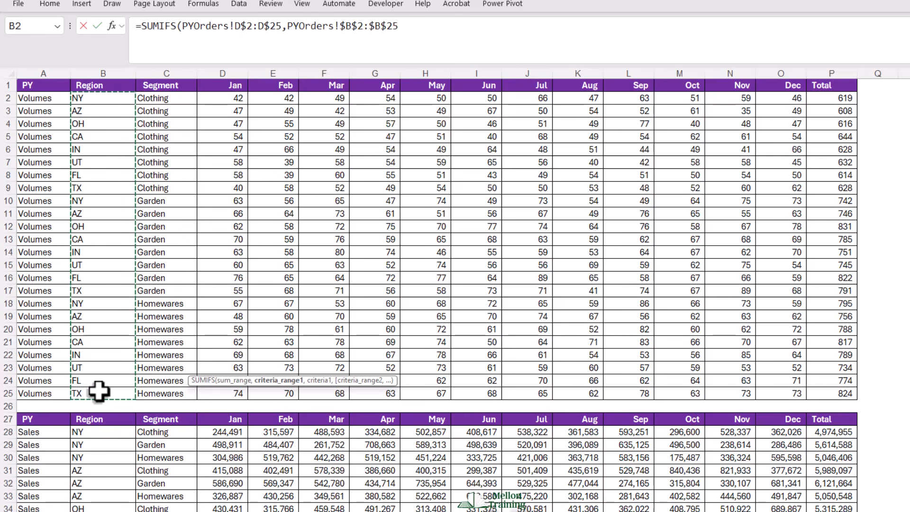
pyautogui.write(',')
pyautogui.click(268, 511)
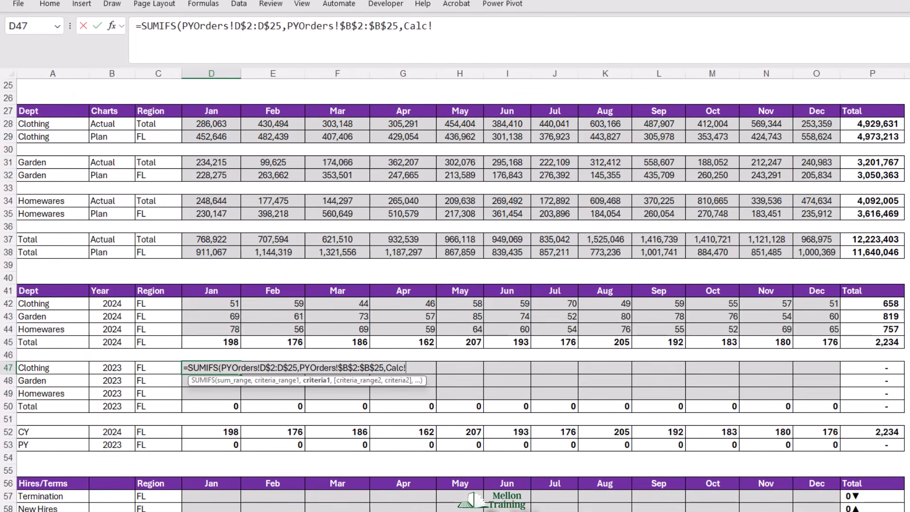
pyautogui.click(150, 367)
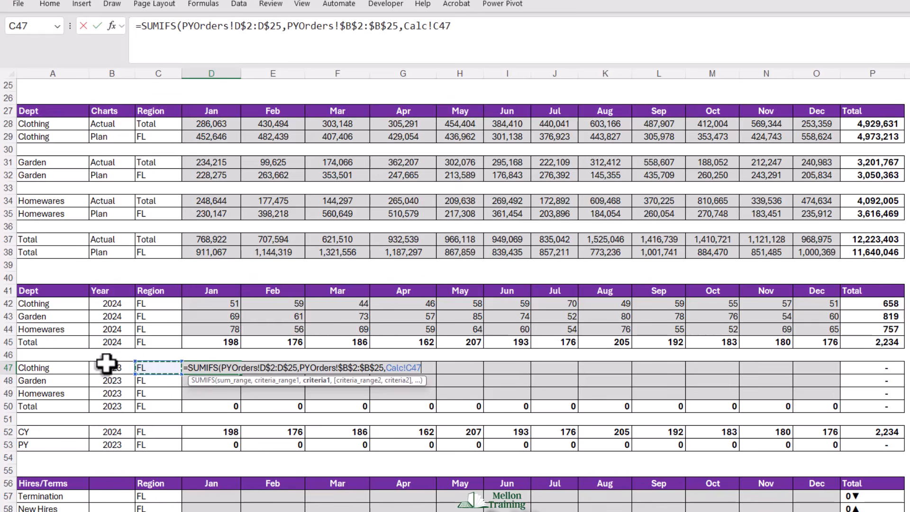
pyautogui.press('F4')
pyautogui.press('F4')
pyautogui.press('F4')
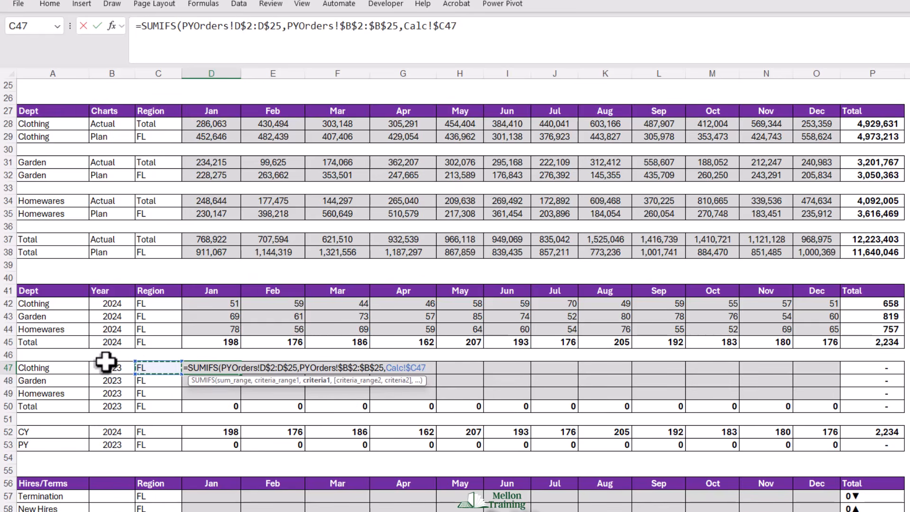
pyautogui.write(',')
# - Complete the D47 SUMIFS with the segment column PYOrders!$C$2:$C$25 matched to the department cell Calc!$A47
pyautogui.click(199, 511)
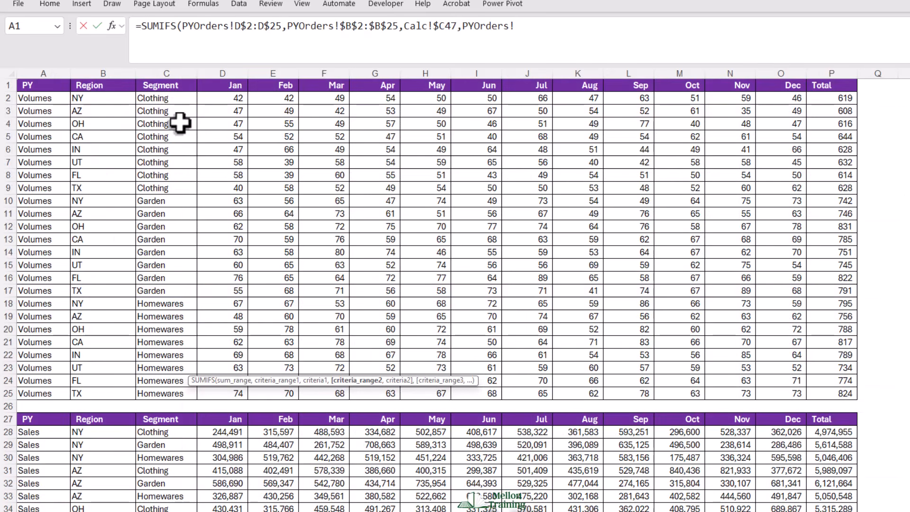
pyautogui.moveTo(161, 100); pyautogui.dragTo(158, 392)
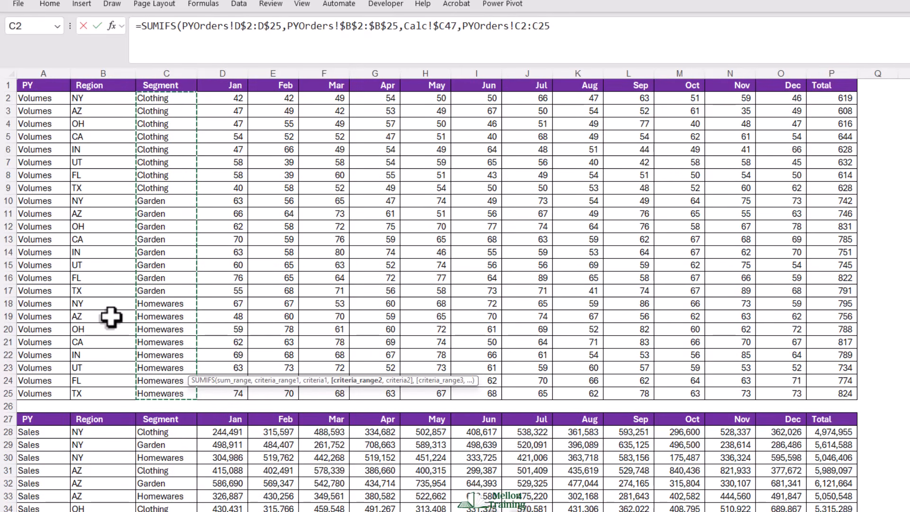
pyautogui.press('F4')
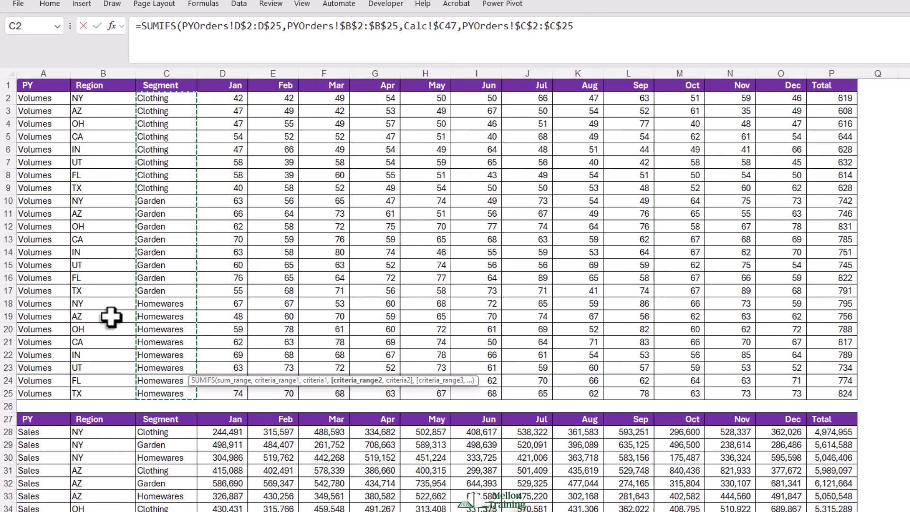
pyautogui.write(',')
pyautogui.click(213, 511)
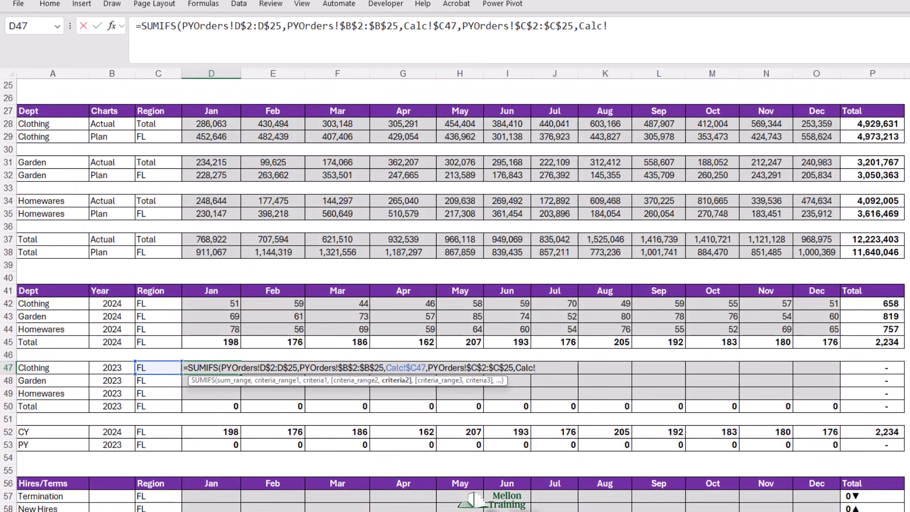
pyautogui.click(36, 368)
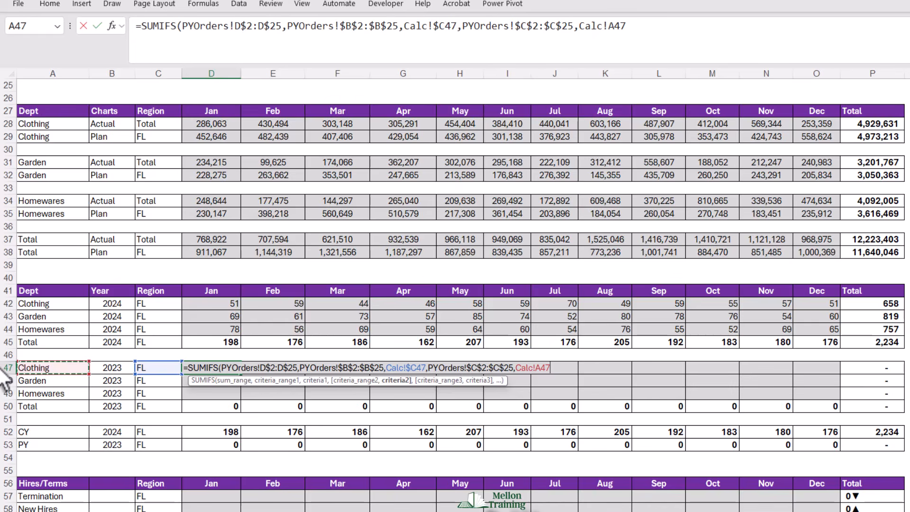
pyautogui.press('F4')
pyautogui.press('F4')
pyautogui.press('F4')
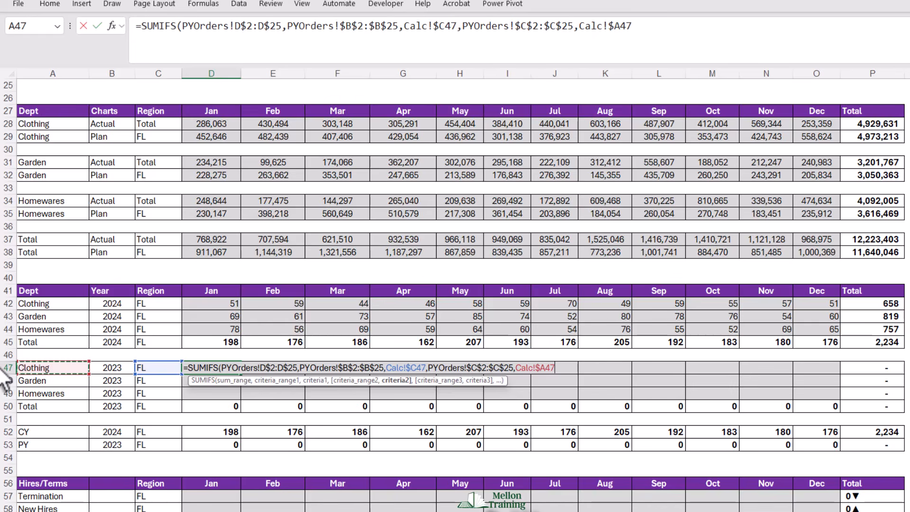
pyautogui.write(')')
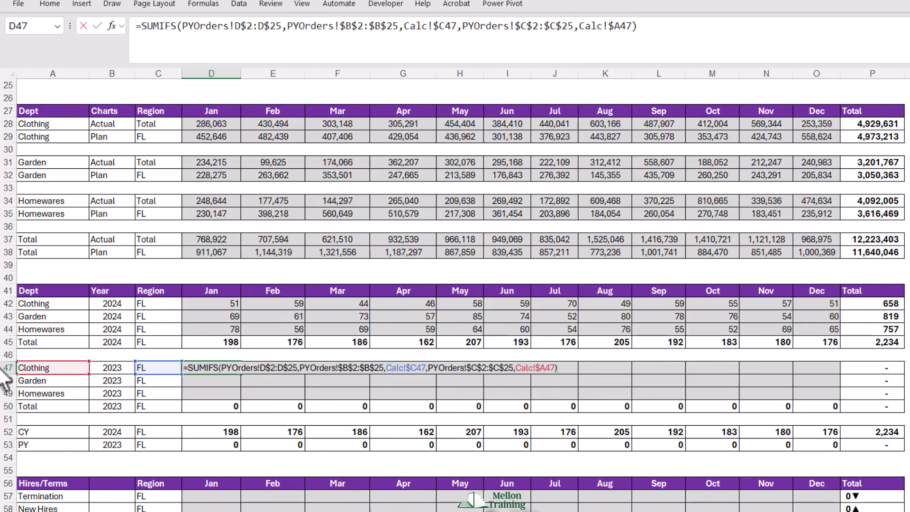
pyautogui.press('Return')
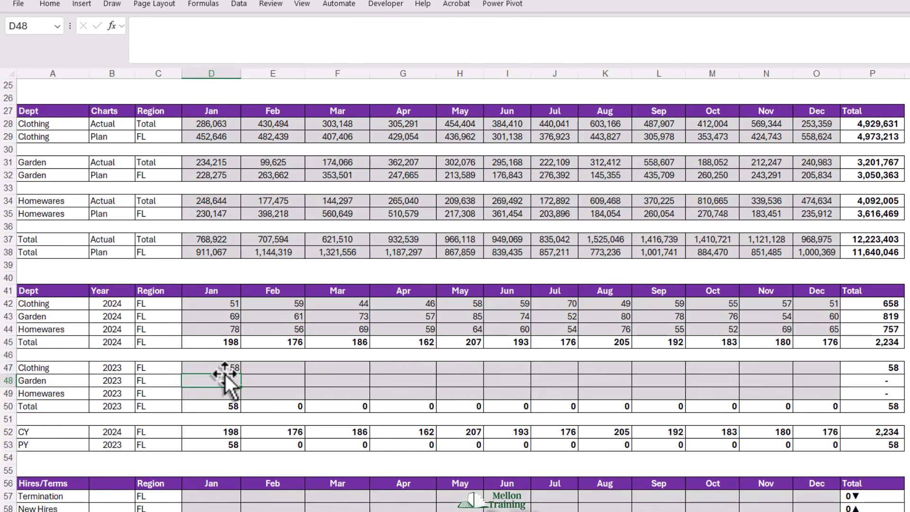
# - Fill the D47 formula across all months and down the 2023 department rows to O49
pyautogui.click(232, 369)
pyautogui.moveTo(241, 376); pyautogui.dragTo(838, 400)
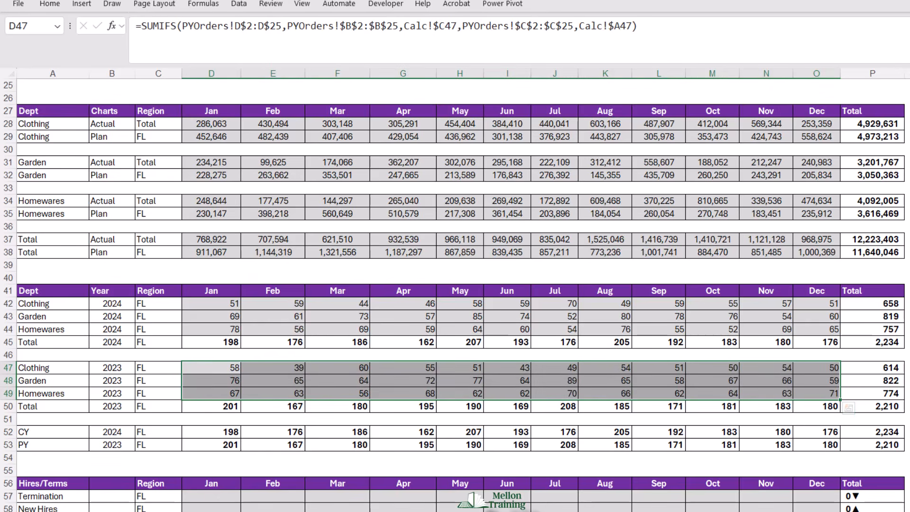
pyautogui.click(907, 368)
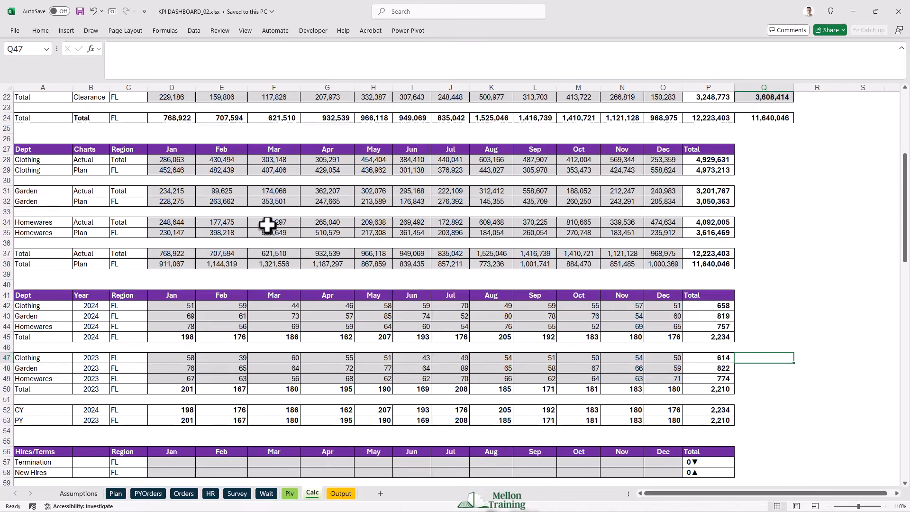
# - Start a SUMIFS in D57 for January terminations with the HR January column as sum range, rows locked as HR!C$2:C$17
pyautogui.scroll(-5, 274, 274)
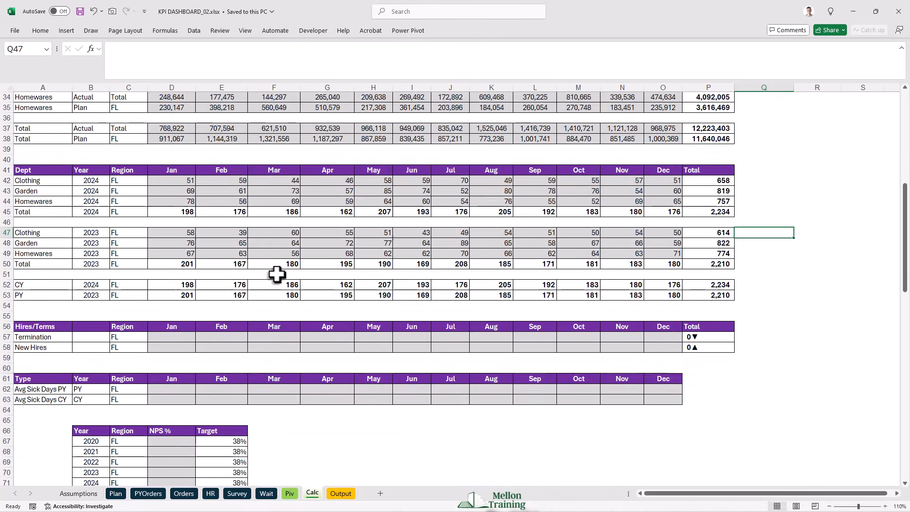
pyautogui.scroll(-1, 277, 274)
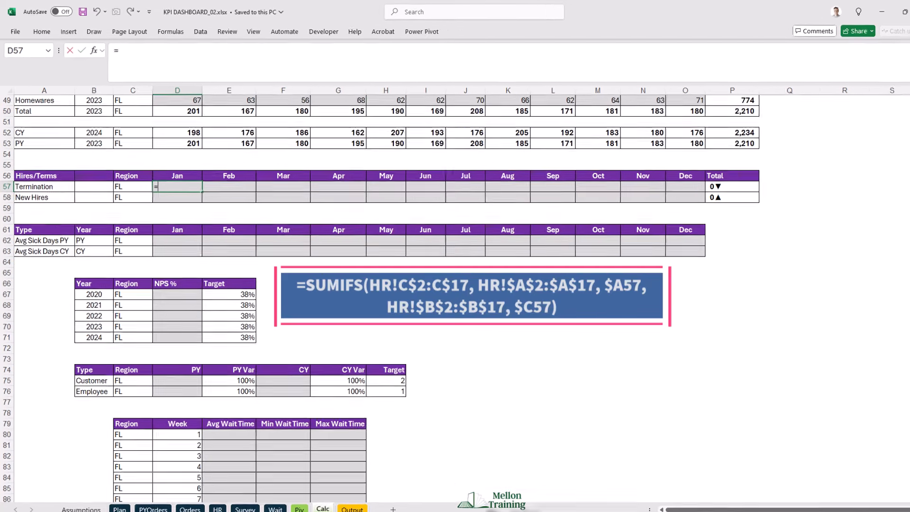
pyautogui.write('=SUMIFS(')
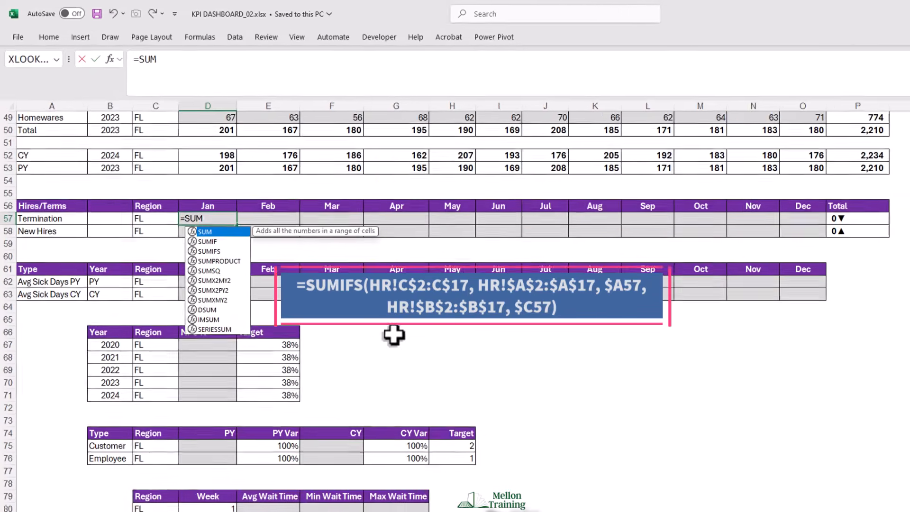
pyautogui.click(377, 511)
pyautogui.moveTo(170, 132); pyautogui.dragTo(171, 324)
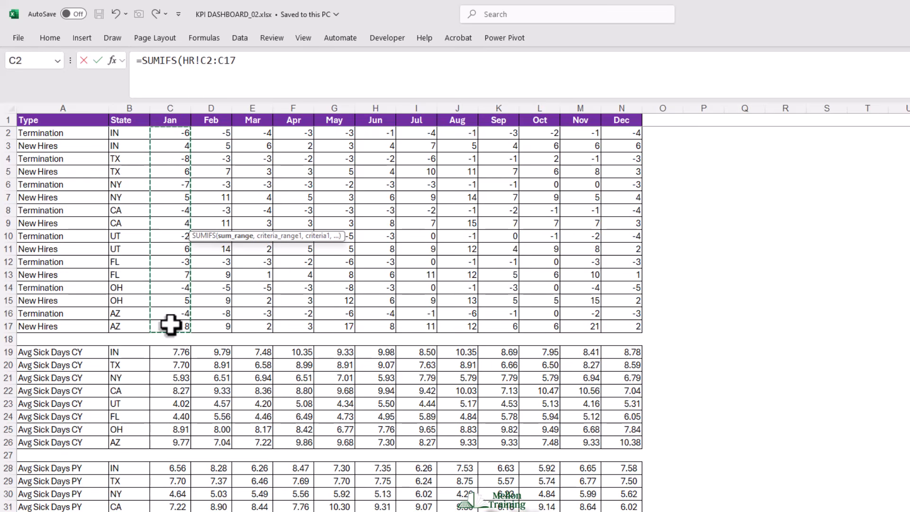
pyautogui.press('F4')
pyautogui.press('F4')
pyautogui.write(',')
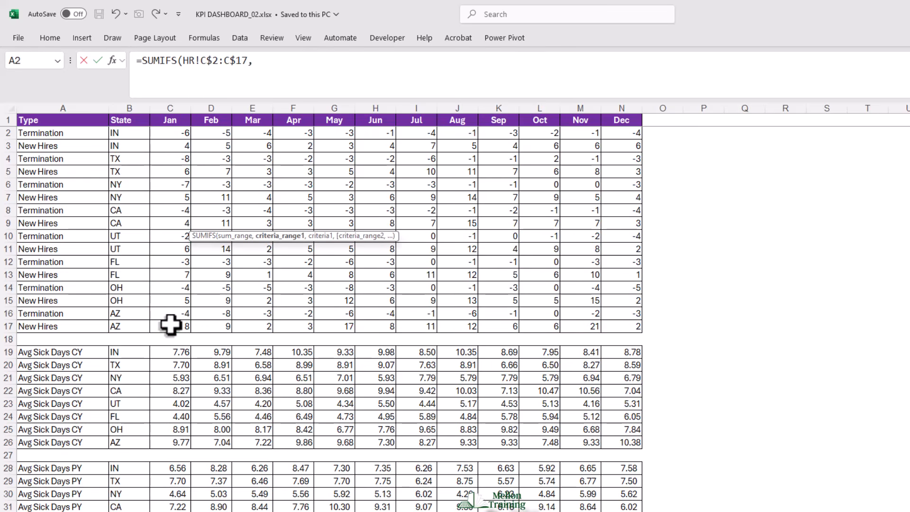
# - Add the first criteria pair: the HR type column locked as HR!$A$2:$A$17, matched to the Termination cell Calc!$A57
pyautogui.moveTo(60, 137); pyautogui.dragTo(63, 325)
pyautogui.press('F4')
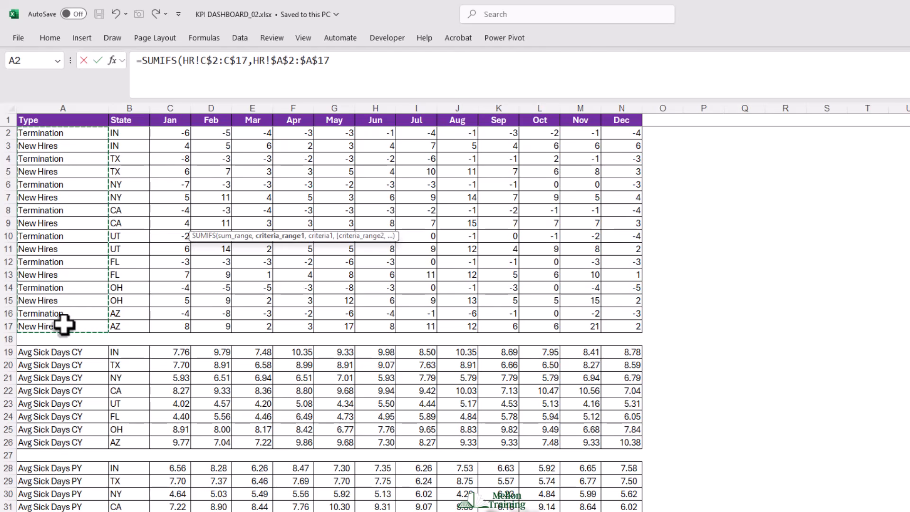
pyautogui.write(',')
pyautogui.hotkey('ctrl', 'pageup')
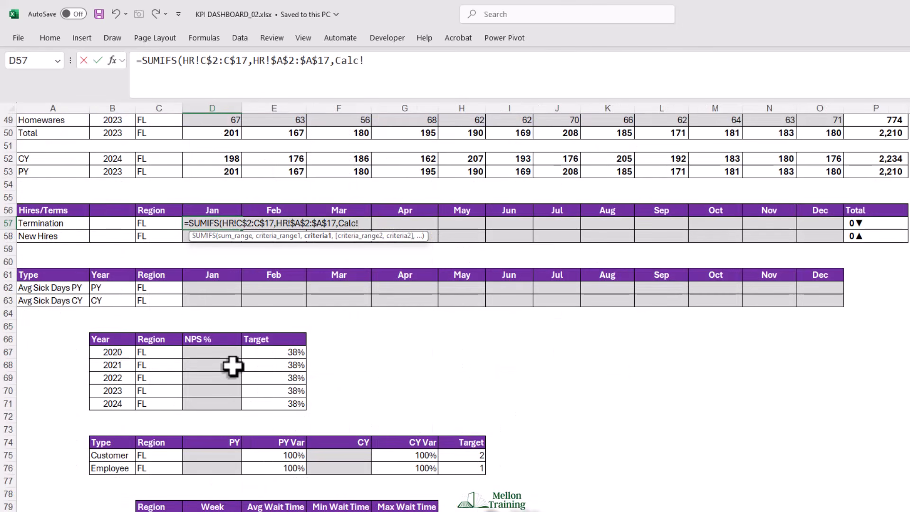
pyautogui.click(54, 223)
pyautogui.press('F4')
pyautogui.press('F4')
pyautogui.press('F4')
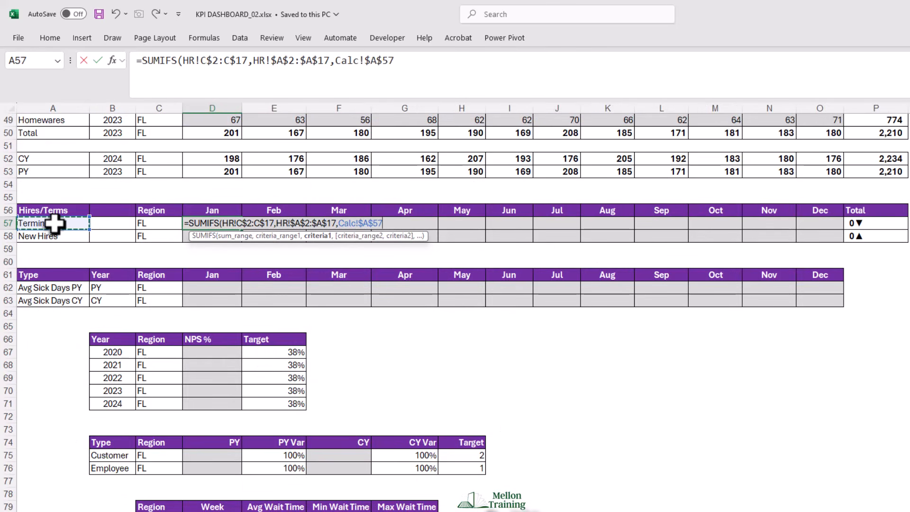
pyautogui.write(',')
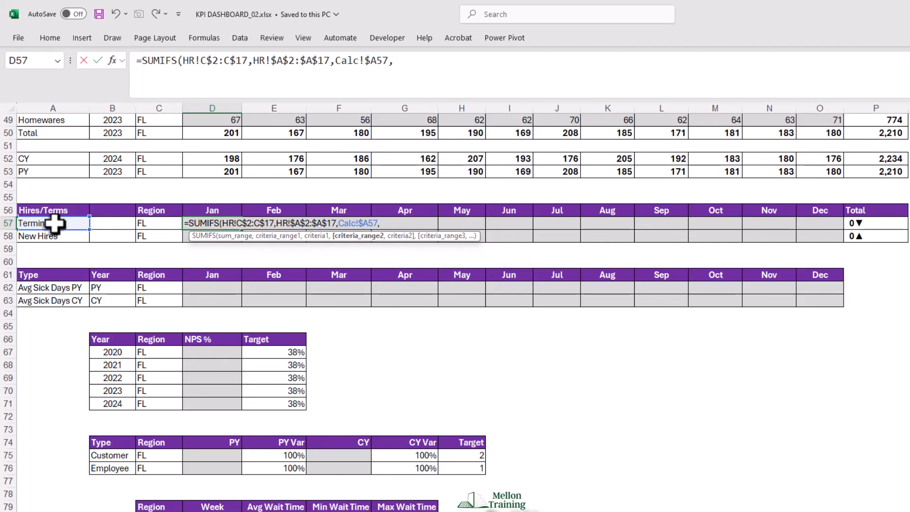
# - Add the HR state column as the second criteria range, locked as HR!$B$2:$B$17
pyautogui.hotkey('ctrl', 'pagedown')
pyautogui.moveTo(141, 127); pyautogui.dragTo(133, 326)
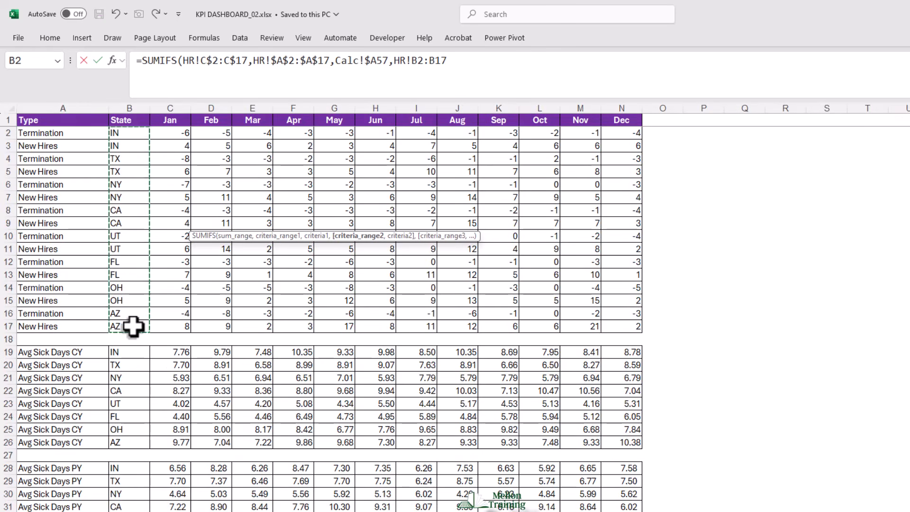
pyautogui.press('F4')
pyautogui.write(',')
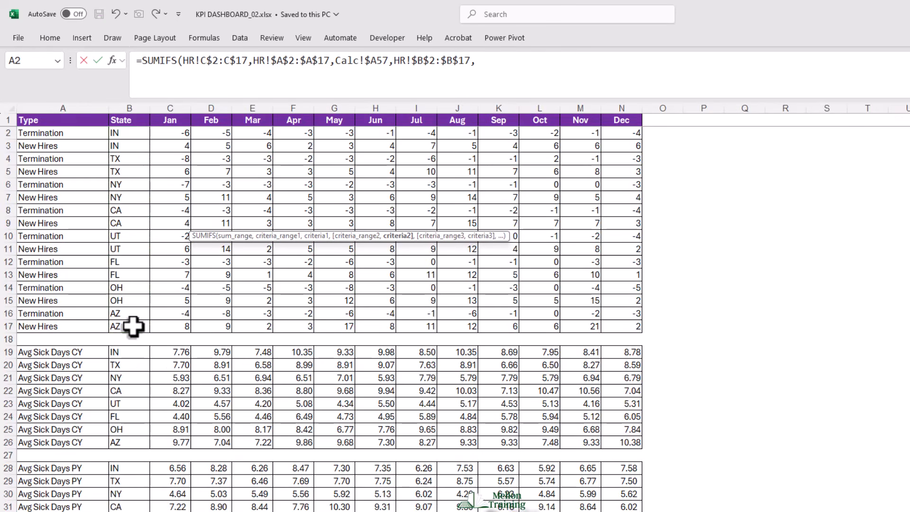
# - Complete the D57 SUMIFS with the region criterion Calc!$C57 and fill it through the Termination and New Hires rows to O58
pyautogui.hotkey('ctrl', 'pageup')
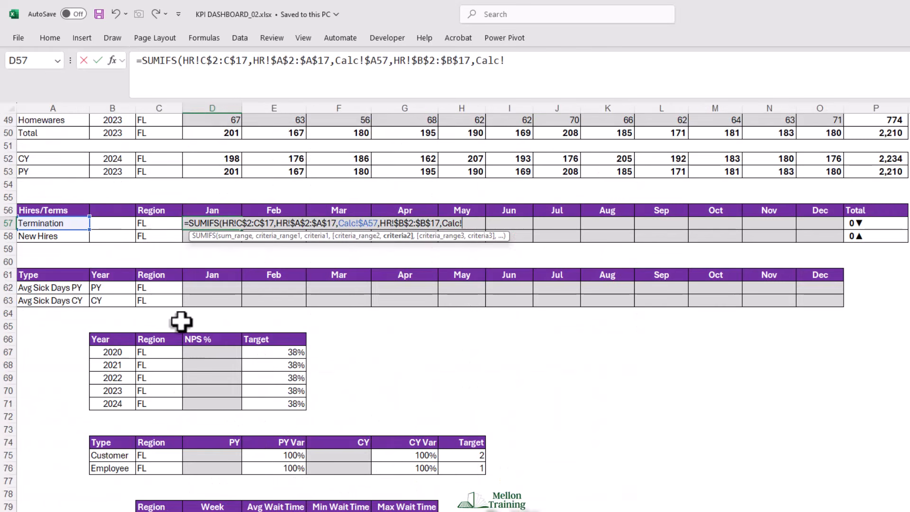
pyautogui.click(159, 223)
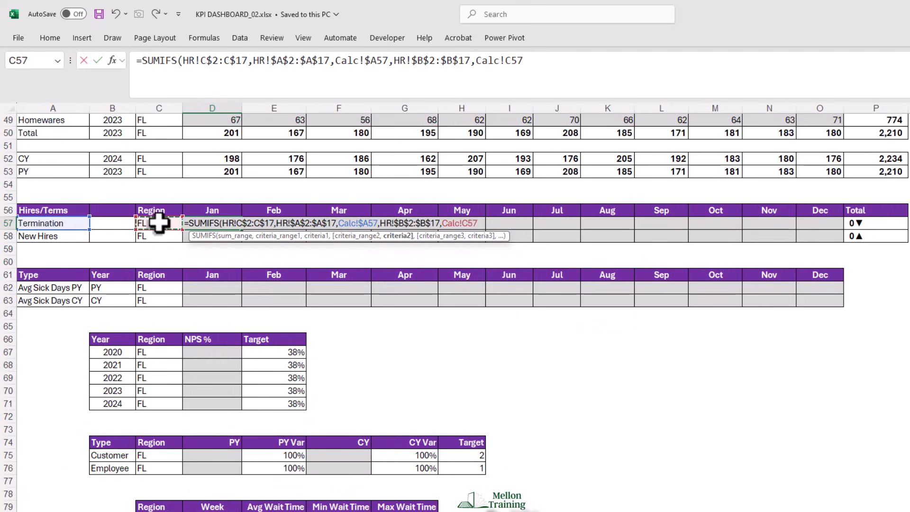
pyautogui.press('F4')
pyautogui.press('F4')
pyautogui.hotkey('ctrl', 'Return')
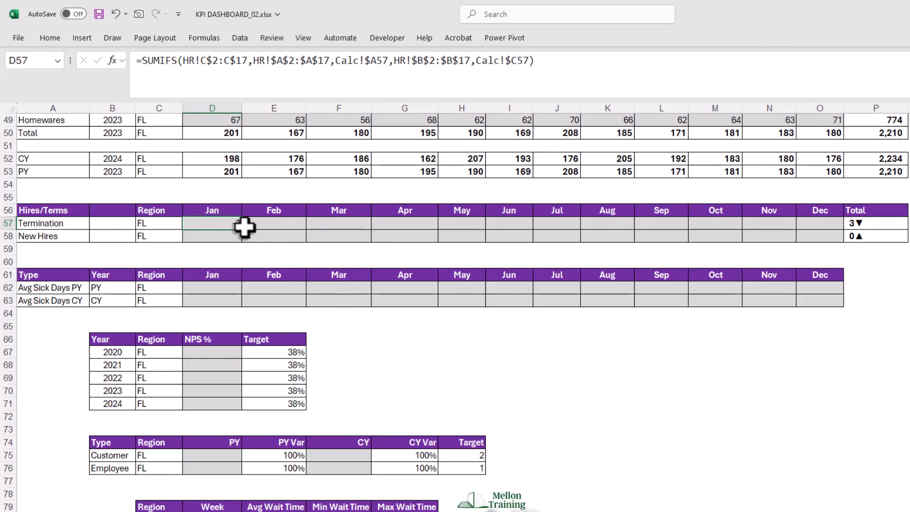
pyautogui.moveTo(242, 229); pyautogui.dragTo(839, 242)
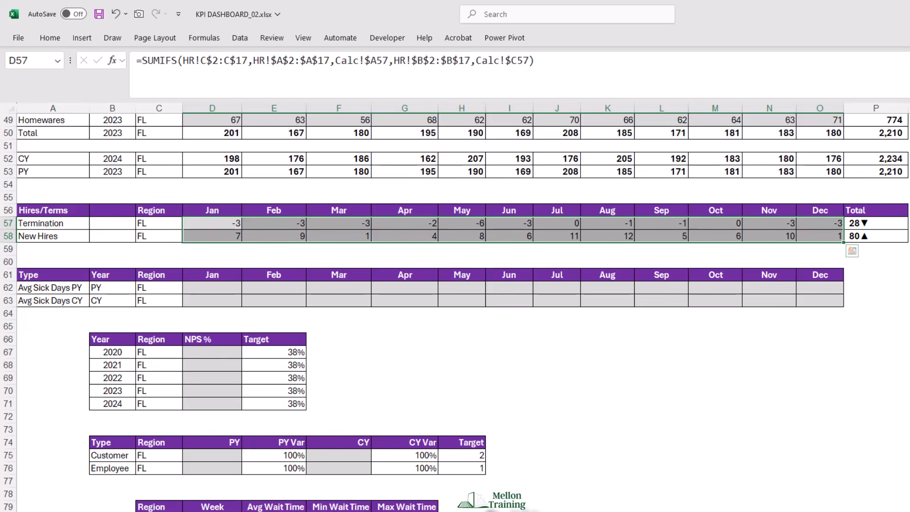
# - Enter =SUMIFS(HR!C$19:C$35,HR!$A$19:$A$35,$A62,HR!$B$19:$B$35,$C$62) in D62 and fill it through both Avg Sick Days rows to O63
pyautogui.click(209, 289)
pyautogui.press('F2')
pyautogui.write('=SUMIFS(HR!C$19:C$35,HR!$A$19:$A$35,$A62,HR!$B$19:$B$35,$C$62)')
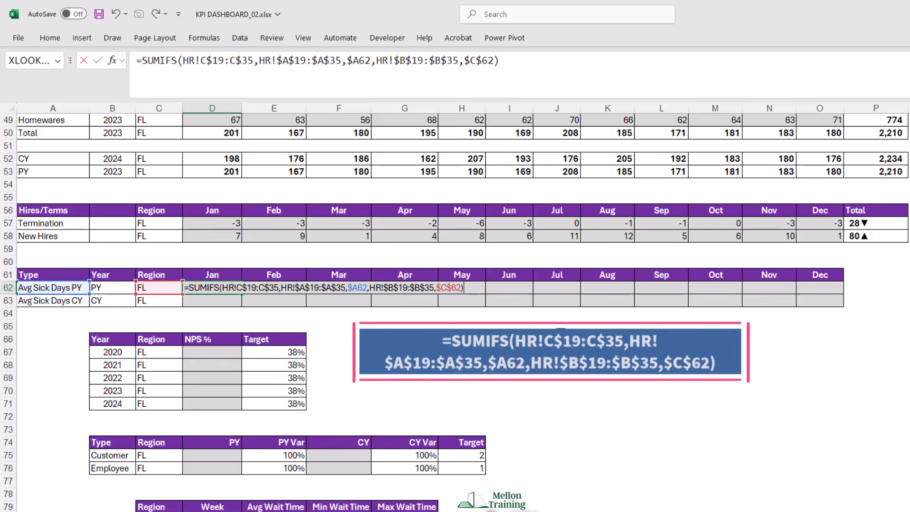
pyautogui.press('Return')
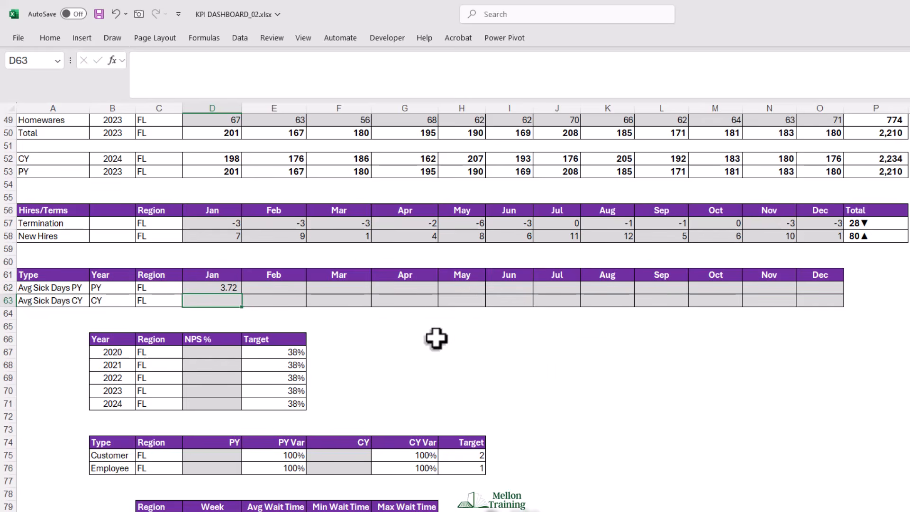
pyautogui.press('Up')
pyautogui.doubleClick(243, 298)
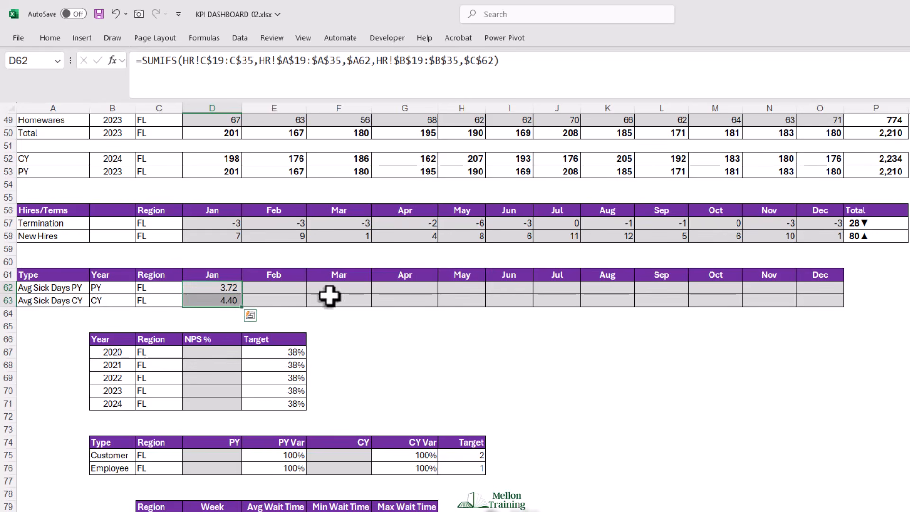
pyautogui.moveTo(245, 310); pyautogui.dragTo(831, 311)
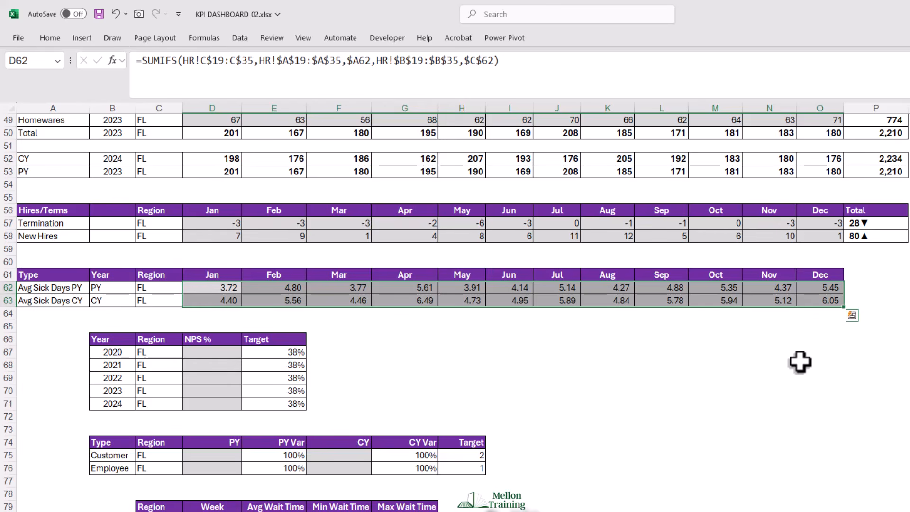
# - Start a SUMPRODUCT in D67 for the 2020 NPS %, with the Survey NPS table's state column locked as Survey!$B$23:$B$30 in its first condition
pyautogui.scroll(-2, 575, 407)
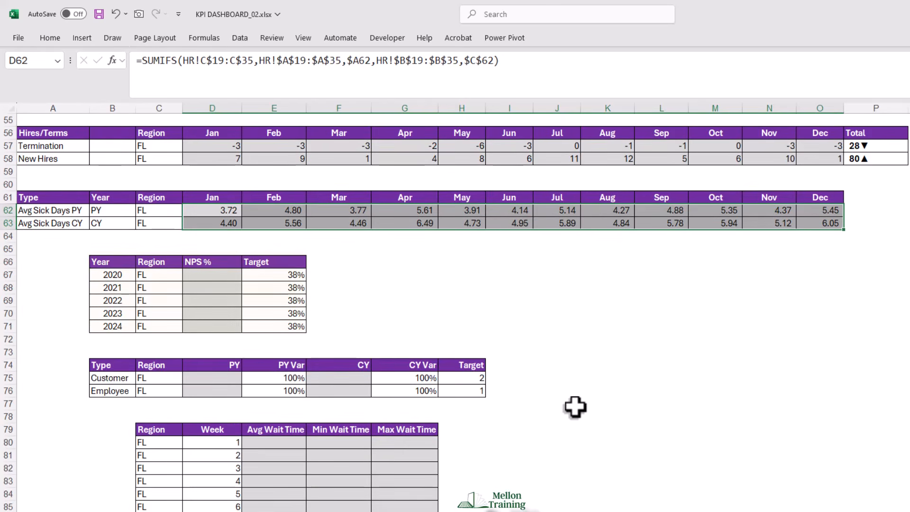
pyautogui.click(215, 276)
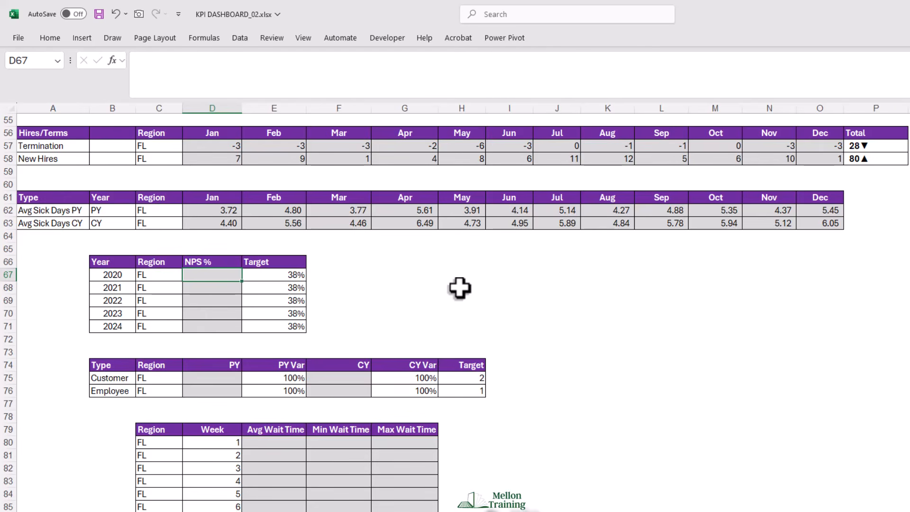
pyautogui.write('=SUMP')
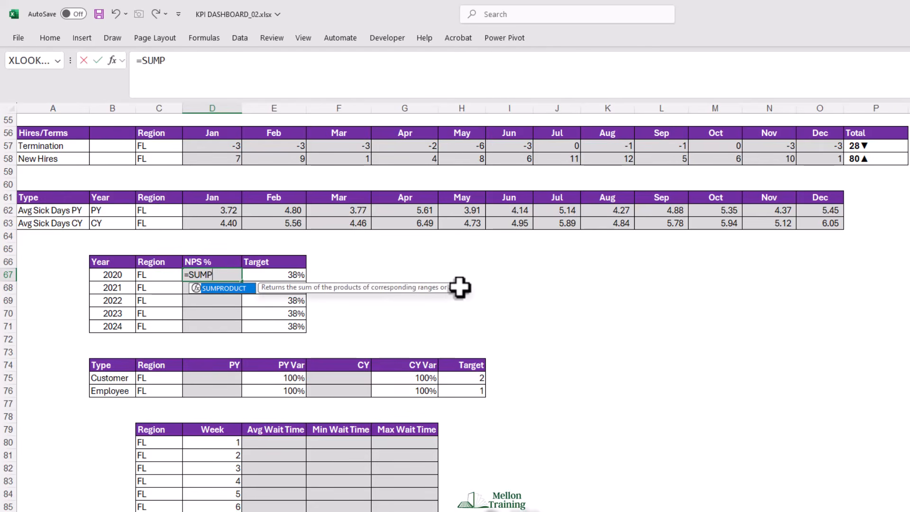
pyautogui.press('Tab')
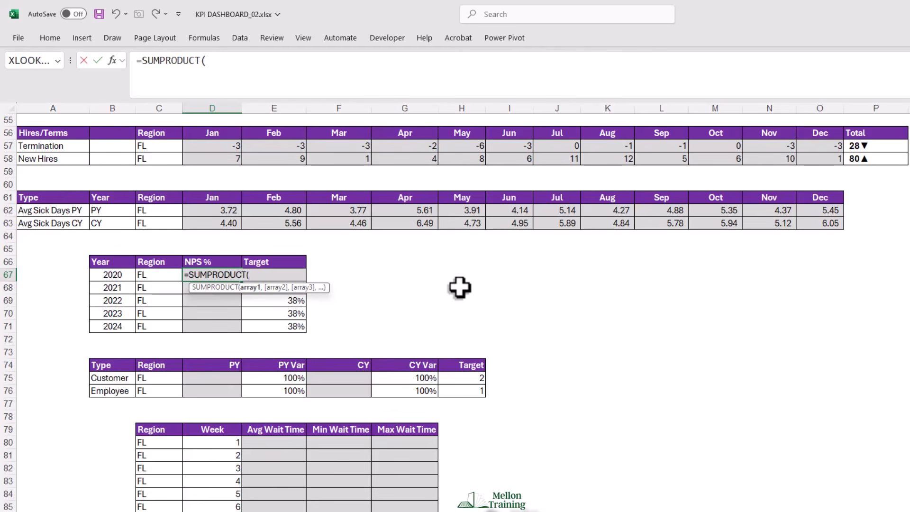
pyautogui.write('(')
pyautogui.click(291, 510)
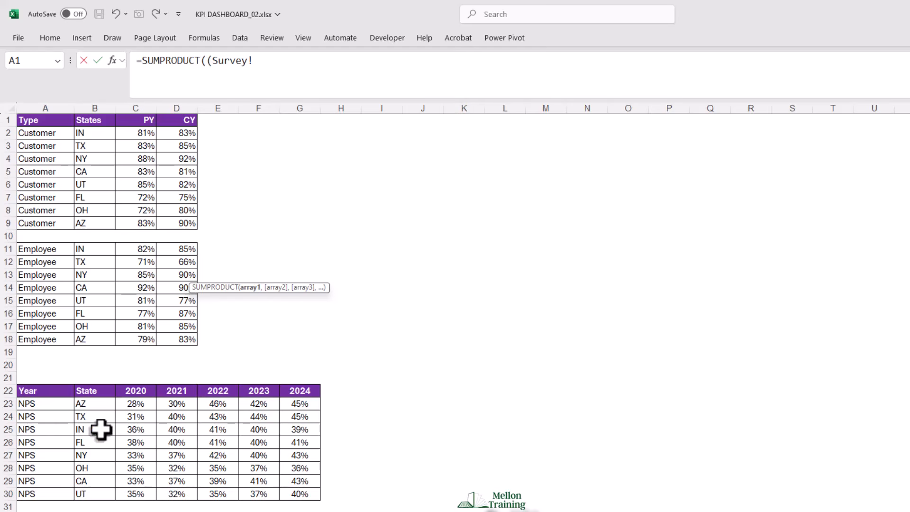
pyautogui.click(92, 405)
pyautogui.moveTo(91, 408); pyautogui.dragTo(93, 494)
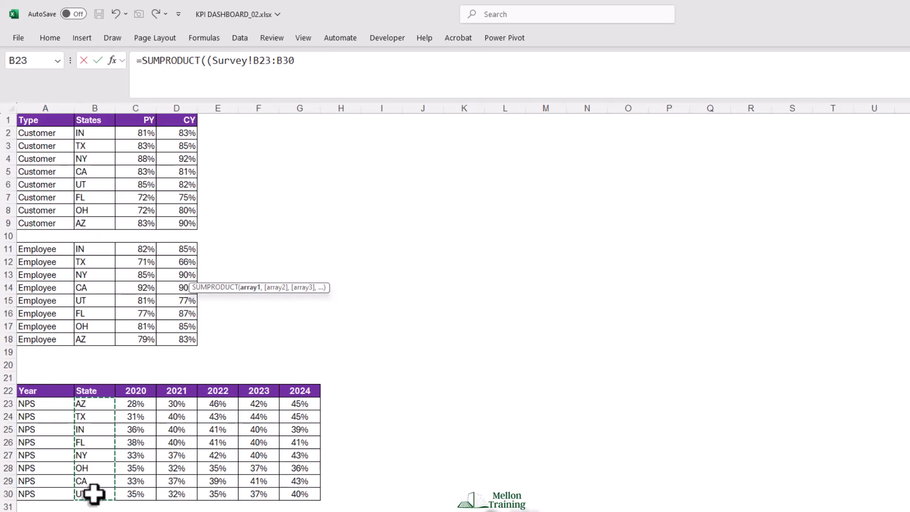
pyautogui.press('F4')
pyautogui.write('=')
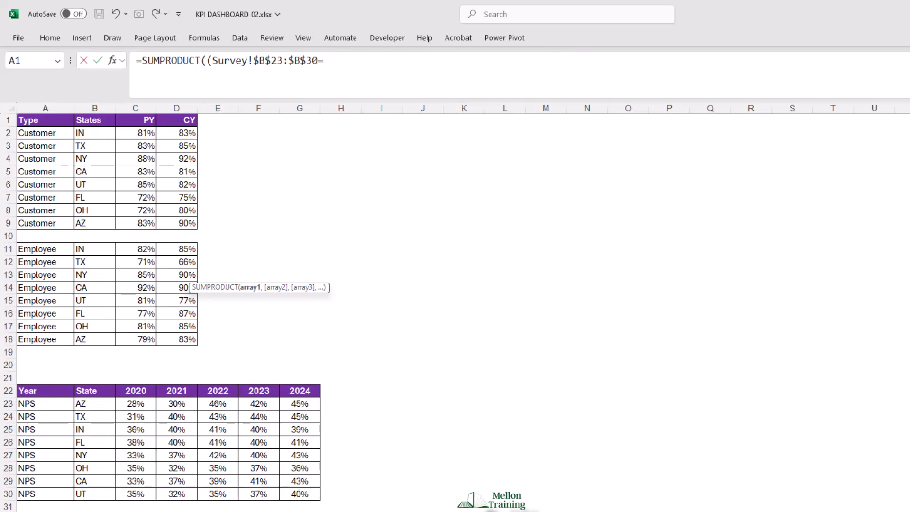
# - Match the state condition to the region cell Calc!$C67 with its column locked, and close the condition
pyautogui.click(361, 511)
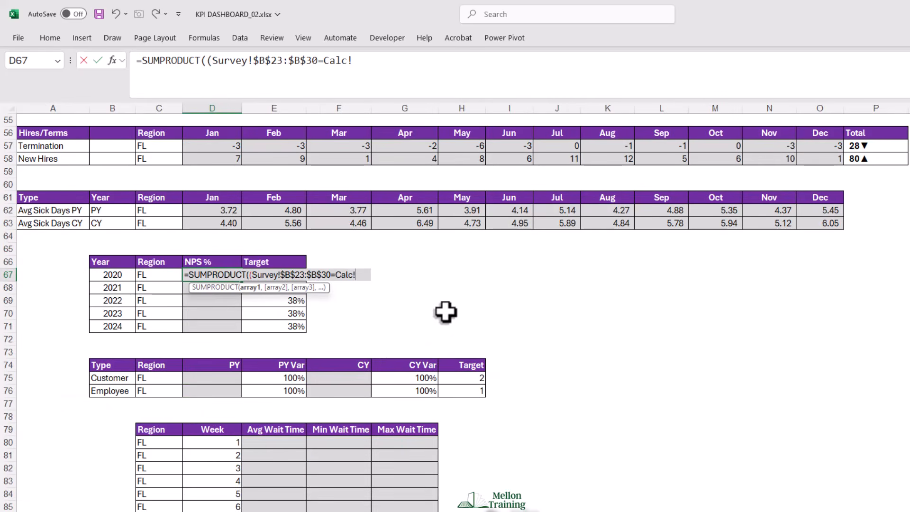
pyautogui.click(146, 274)
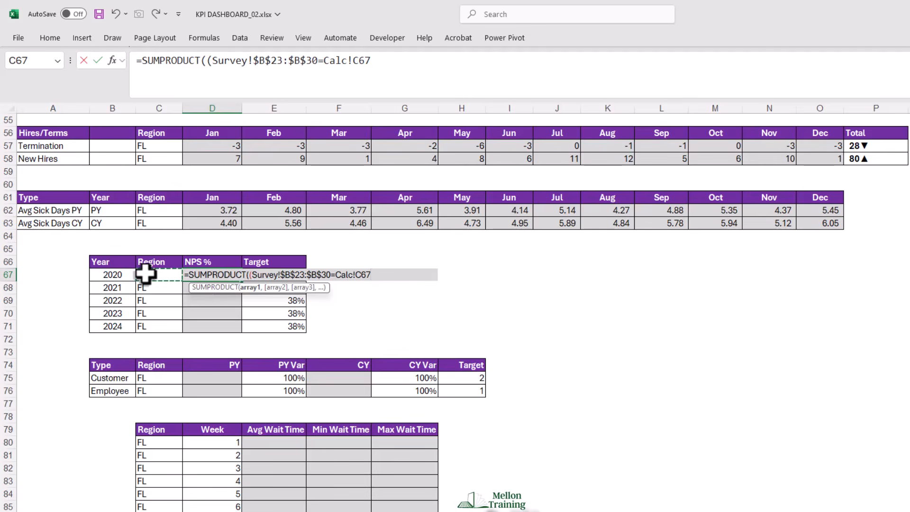
pyautogui.press('F4')
pyautogui.press('F4')
pyautogui.press('F4')
pyautogui.write(')*(Survey!')
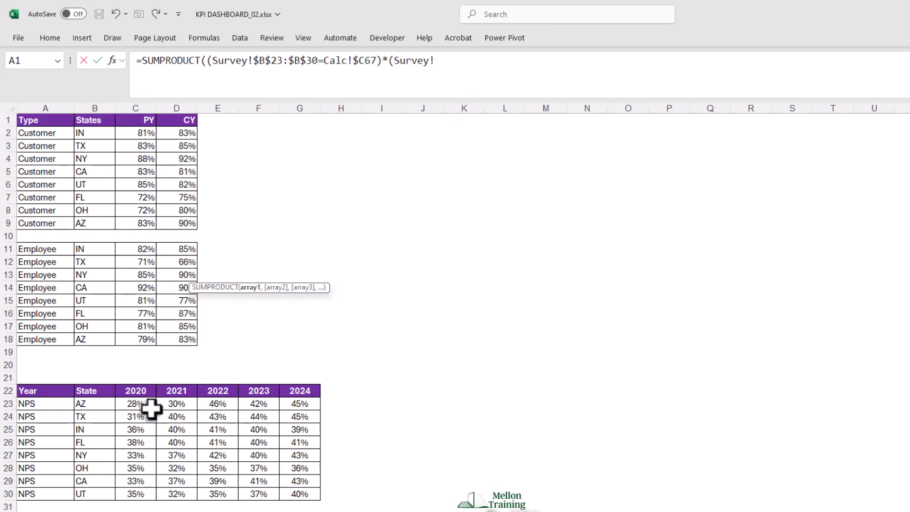
# - Add the year condition, comparing the locked year headers Survey!$C$22:$G$22 with the year cell Calc!$B67
pyautogui.moveTo(134, 388); pyautogui.dragTo(319, 387)
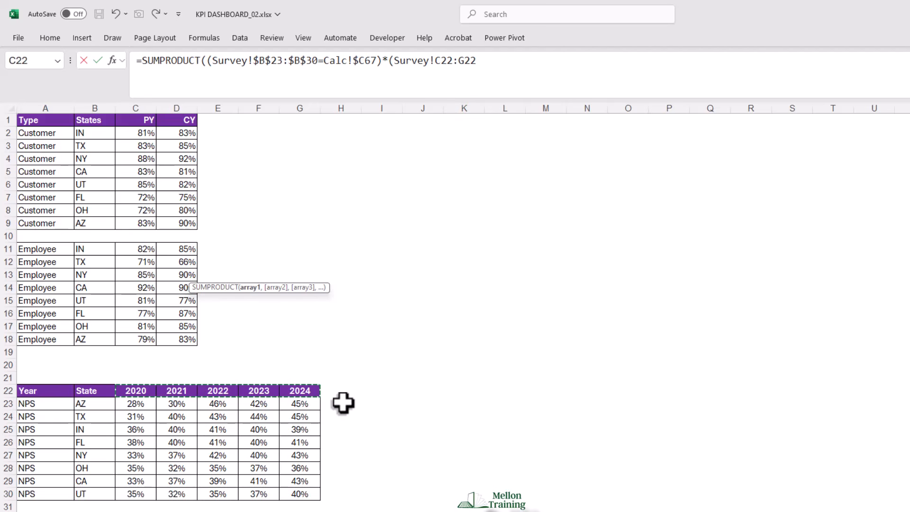
pyautogui.press('F4')
pyautogui.write('=')
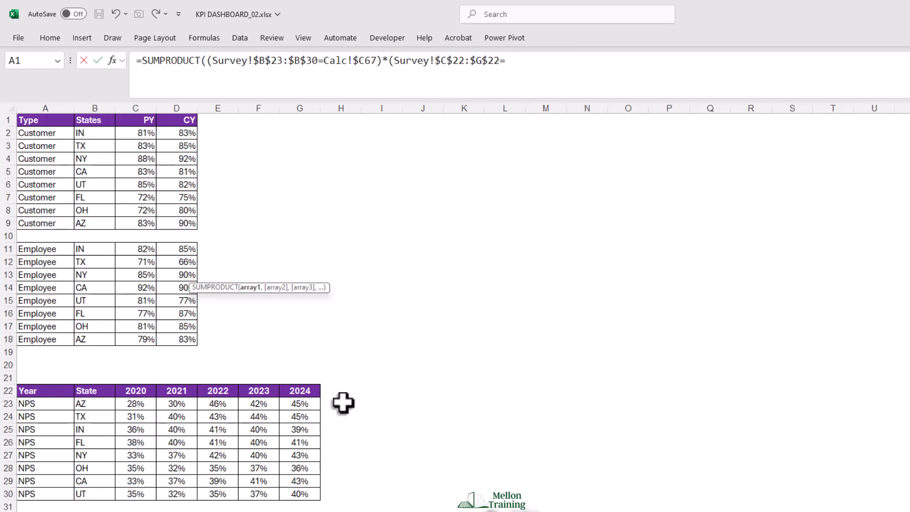
pyautogui.click(383, 511)
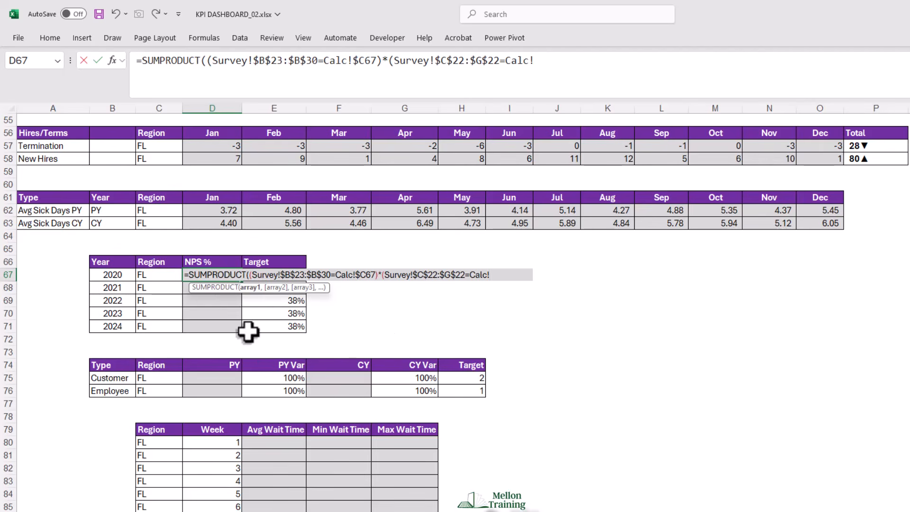
pyautogui.click(107, 274)
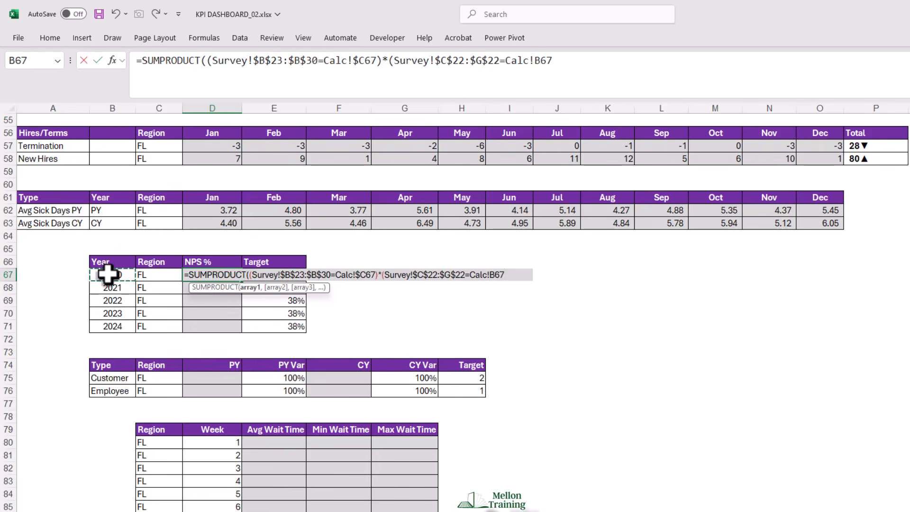
pyautogui.press('F4')
pyautogui.press('F4')
pyautogui.press('F4')
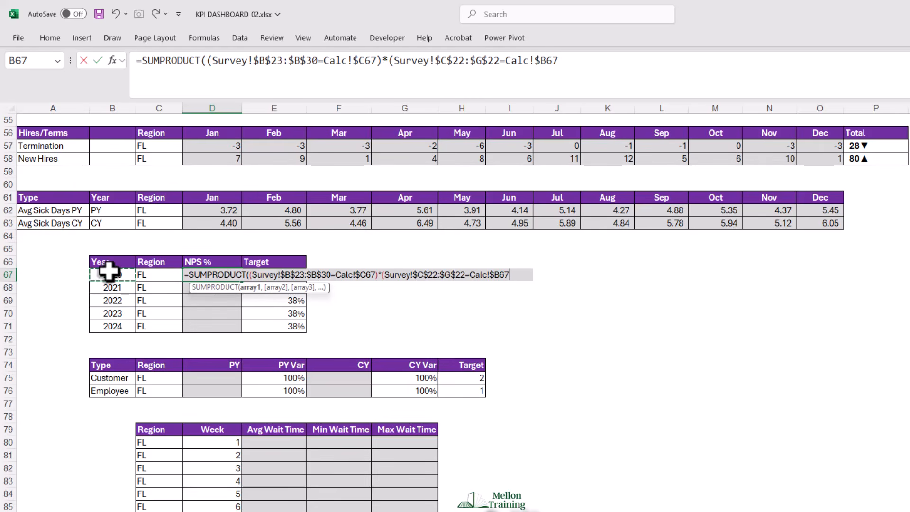
# - Complete the SUMPRODUCT by multiplying by the locked NPS values Survey!$C$23:$G$30, and fill it down from D67 to D71
pyautogui.write('*')
pyautogui.hotkey('ctrl', 'pagedown')
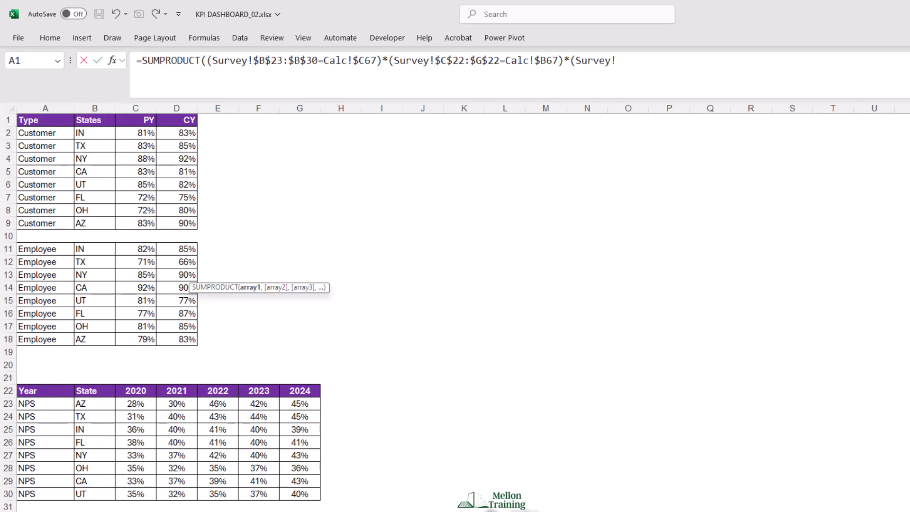
pyautogui.moveTo(131, 406); pyautogui.dragTo(295, 489)
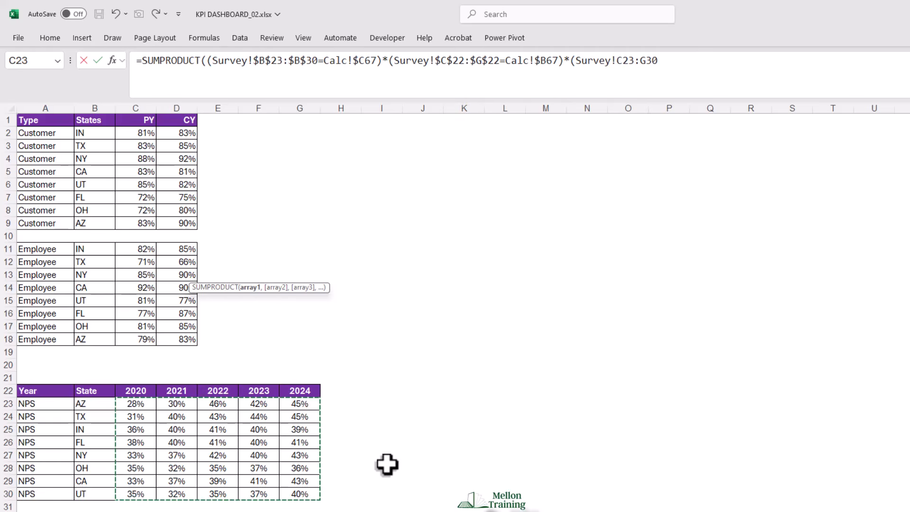
pyautogui.press('F4')
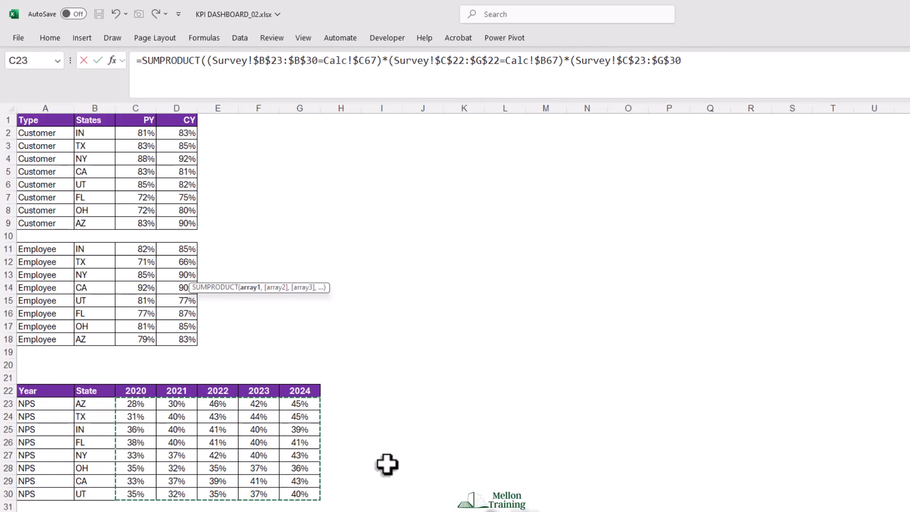
pyautogui.write(')')
pyautogui.write('))')
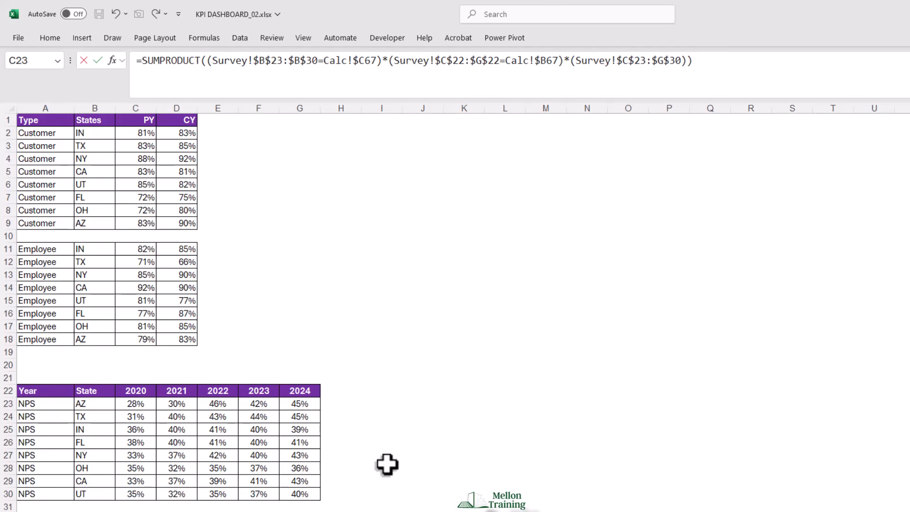
pyautogui.press('Return')
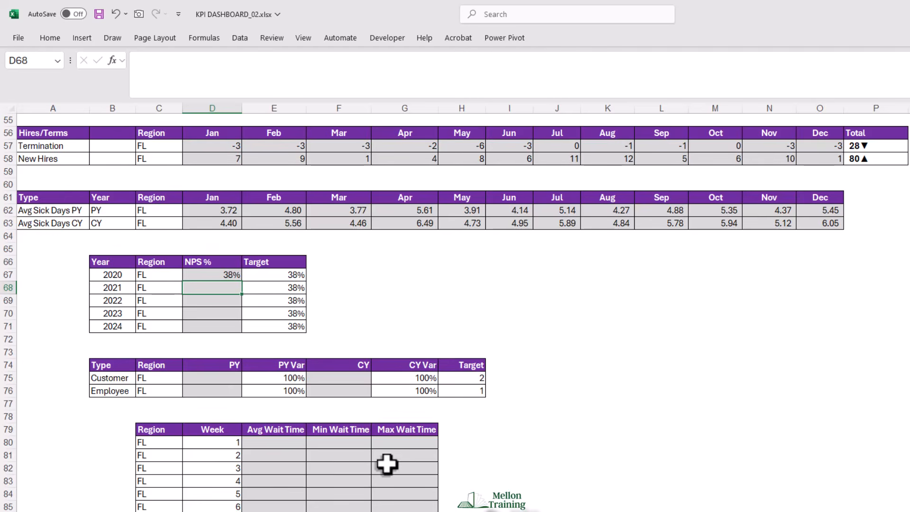
pyautogui.click(218, 274)
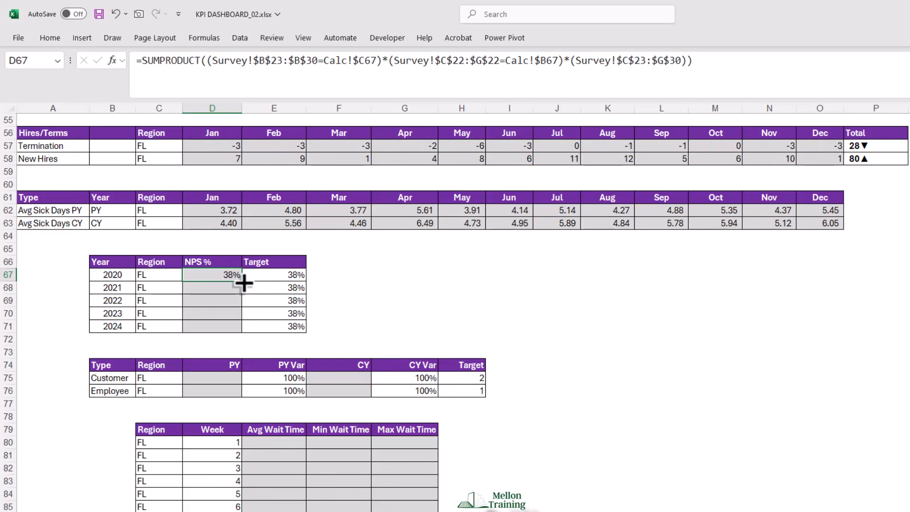
pyautogui.moveTo(242, 283); pyautogui.dragTo(242, 332)
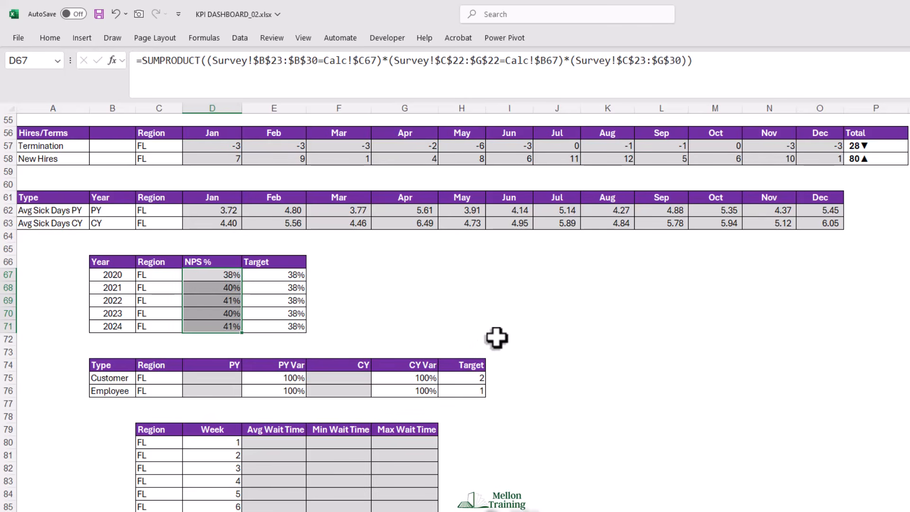
# - Start a SUMIFS in D75 for the Customer PY satisfaction, summing the Survey PY column with its rows locked as Survey!C$2:C$18
pyautogui.scroll(-4, 496, 338)
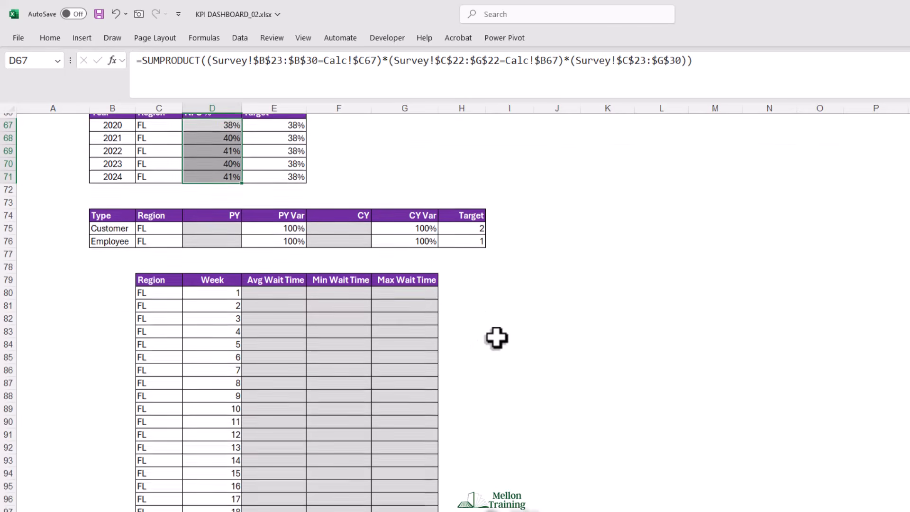
pyautogui.scroll(1, 496, 338)
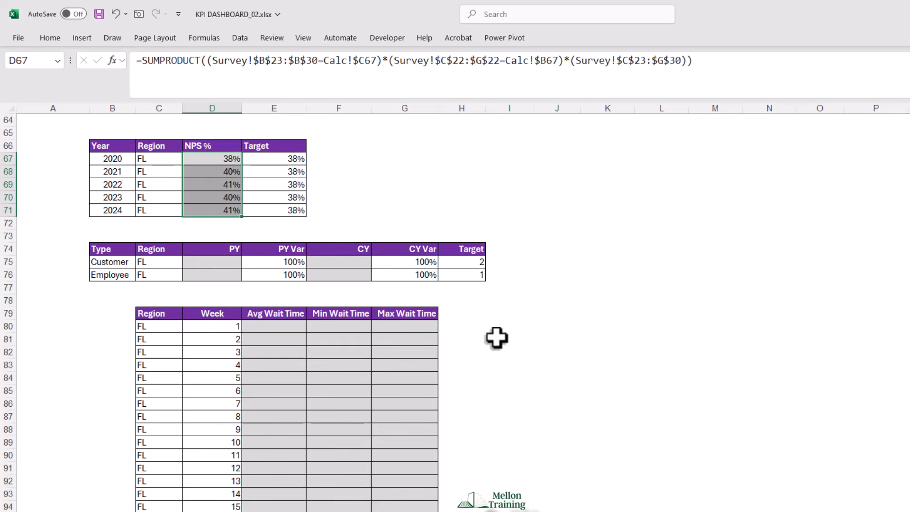
pyautogui.click(212, 263)
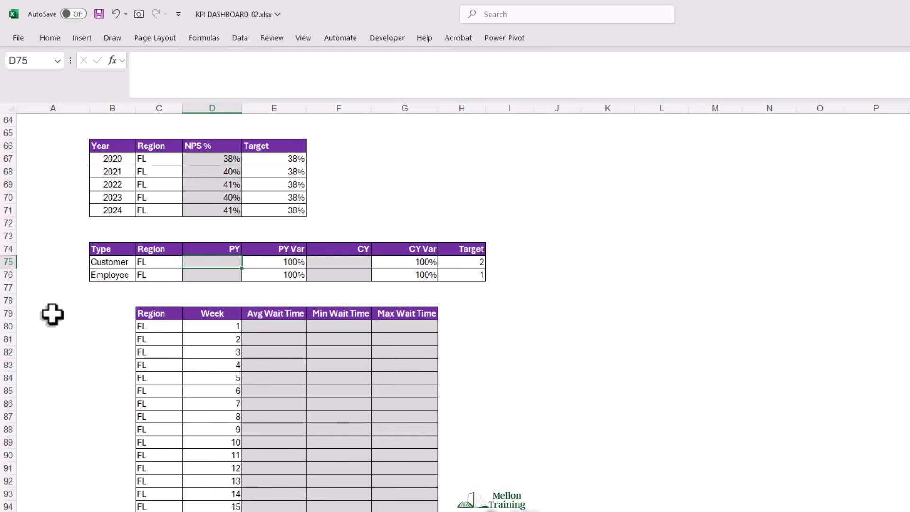
pyautogui.write('=SUMI')
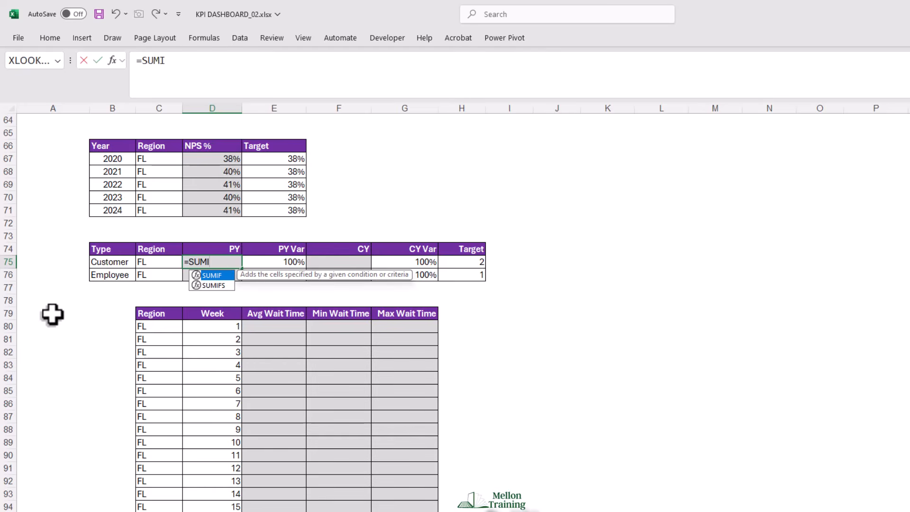
pyautogui.write('FS(')
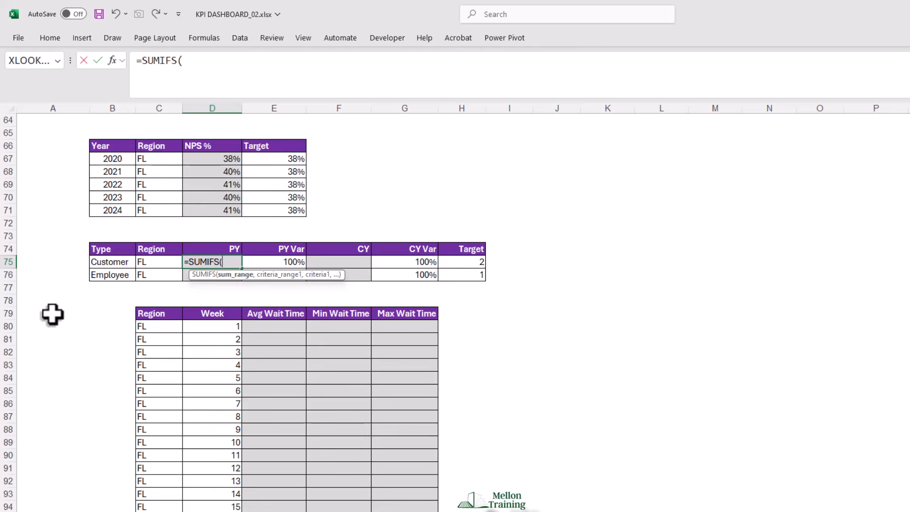
pyautogui.click(189, 511)
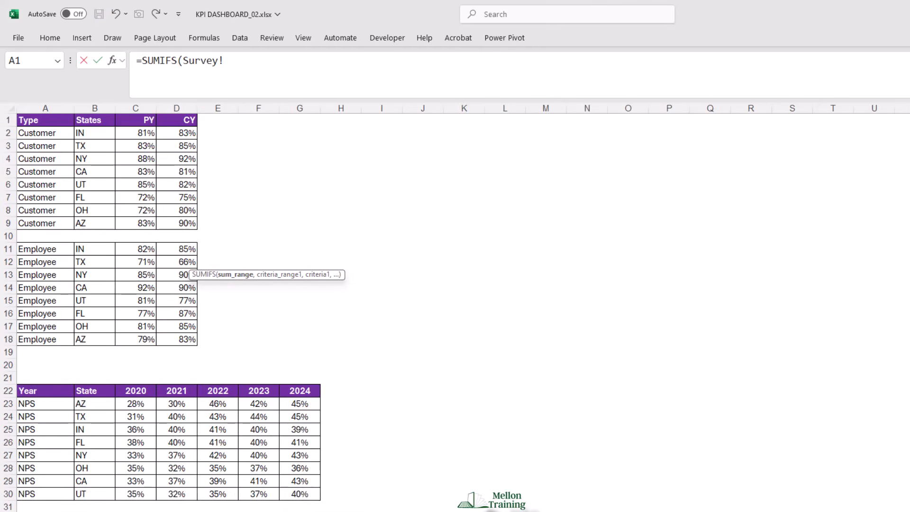
pyautogui.click(141, 134)
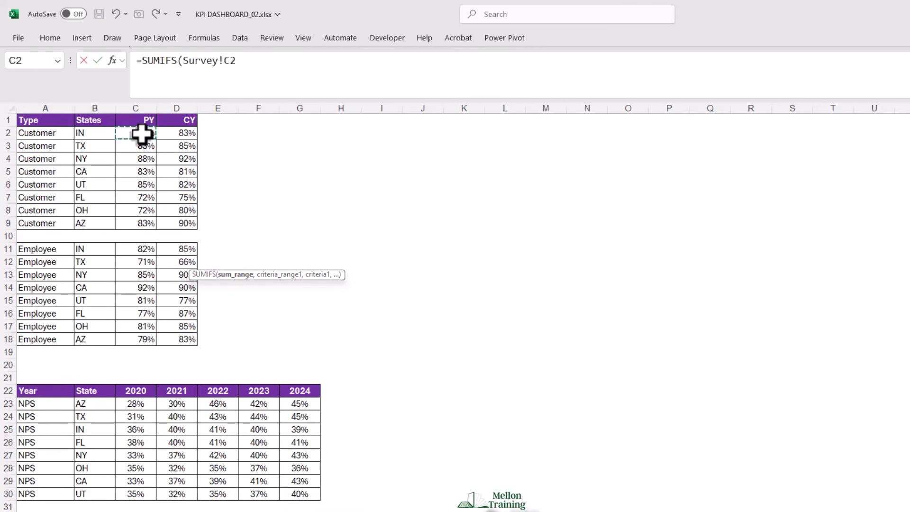
pyautogui.moveTo(142, 134); pyautogui.dragTo(142, 339)
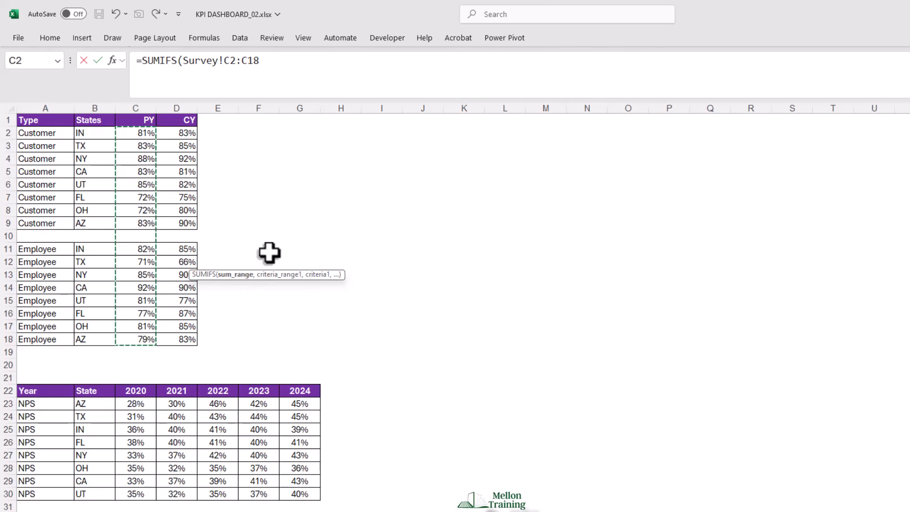
pyautogui.press('F4')
pyautogui.press('F4')
pyautogui.write(',')
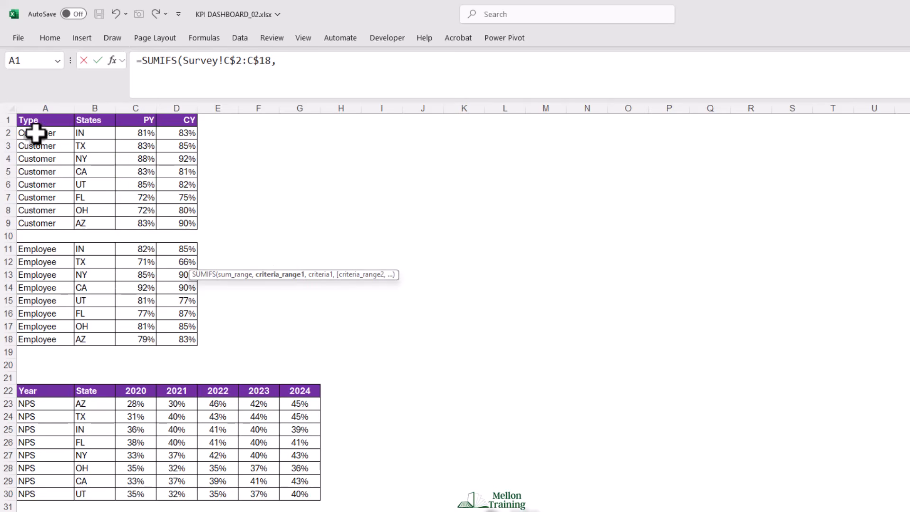
# - Add the type condition, matching the locked range Survey!$A$2:$A$18 to the type cell Calc!$B75 with its column locked
pyautogui.moveTo(26, 132); pyautogui.dragTo(41, 341)
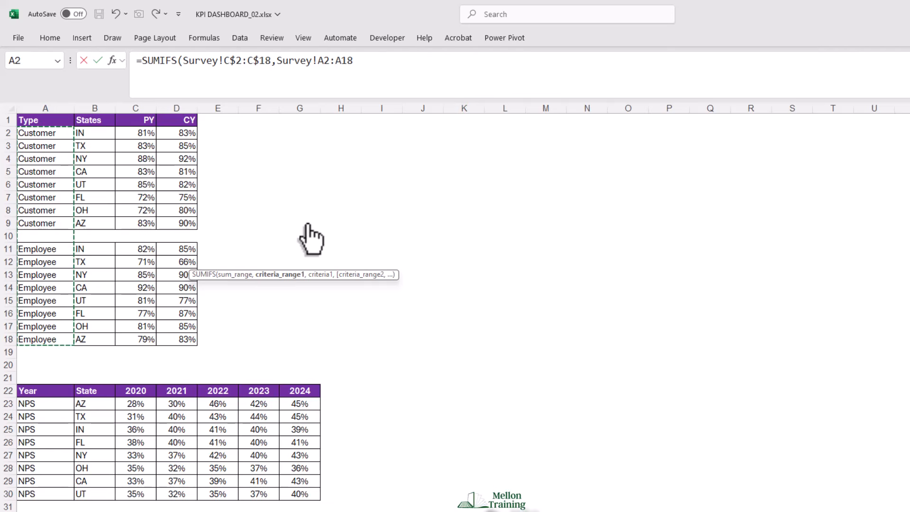
pyautogui.press('F4')
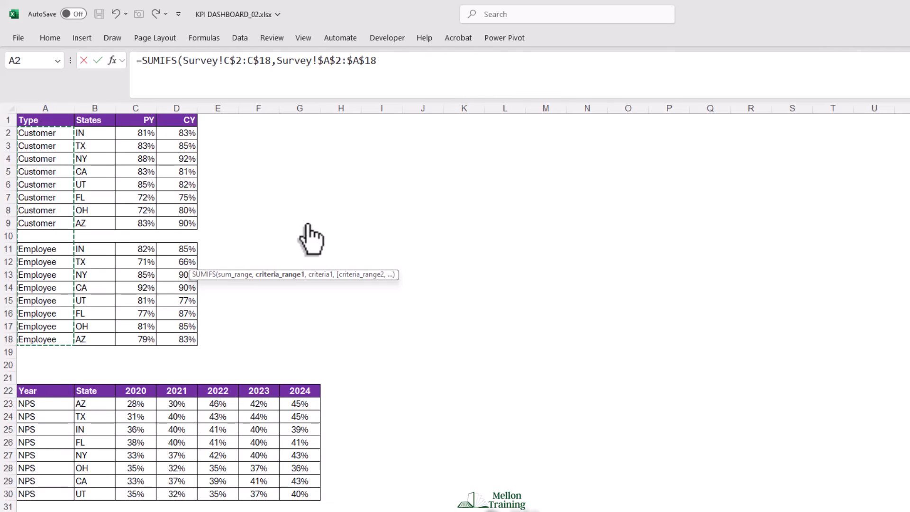
pyautogui.write(',')
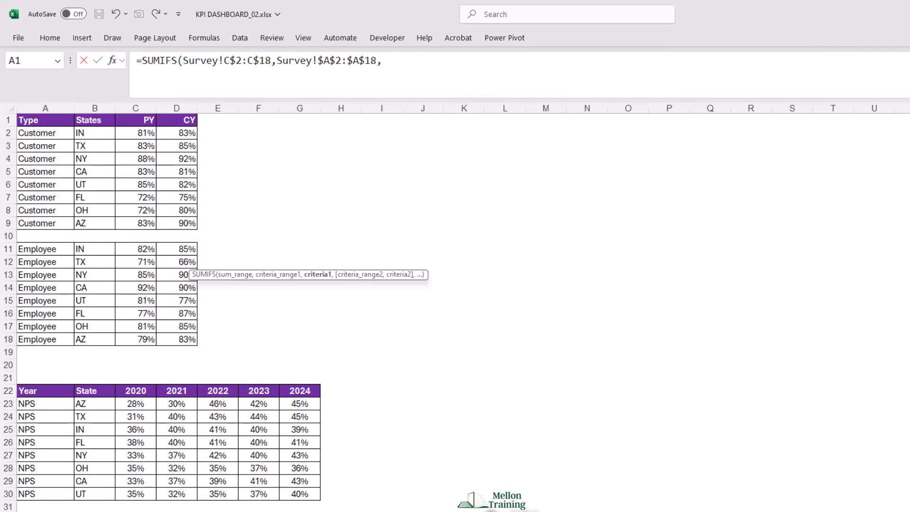
pyautogui.click(379, 511)
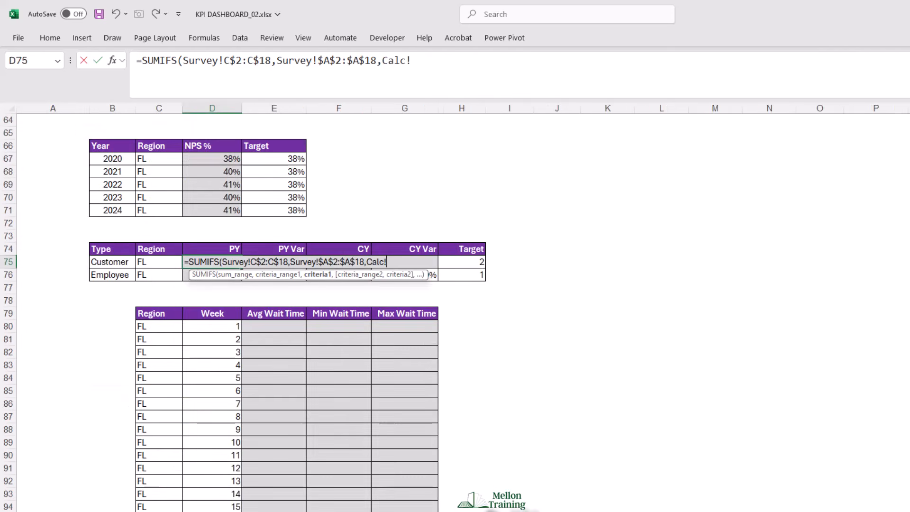
pyautogui.click(106, 262)
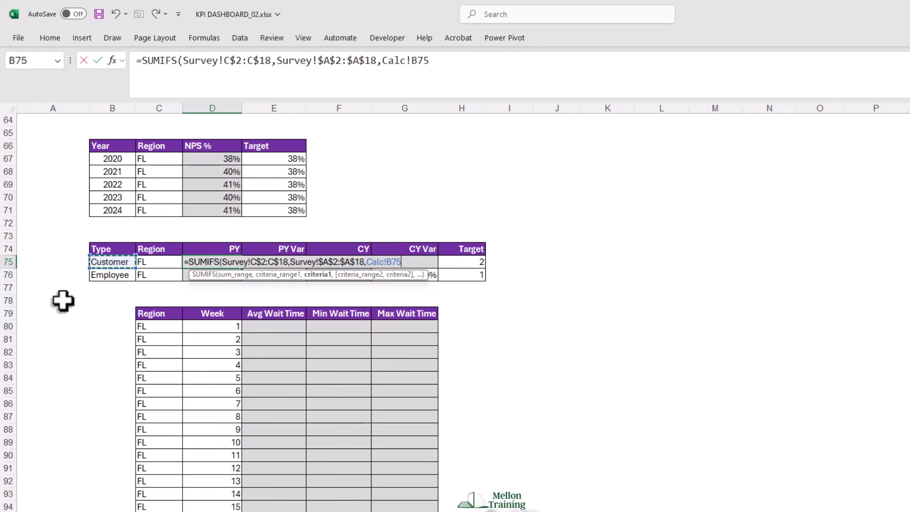
pyautogui.press('F4')
pyautogui.press('F4')
pyautogui.press('F4')
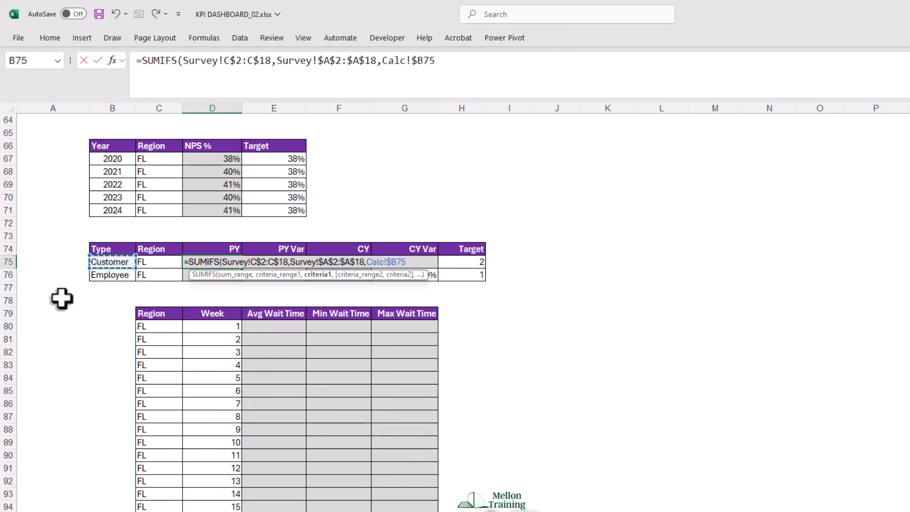
pyautogui.write(',')
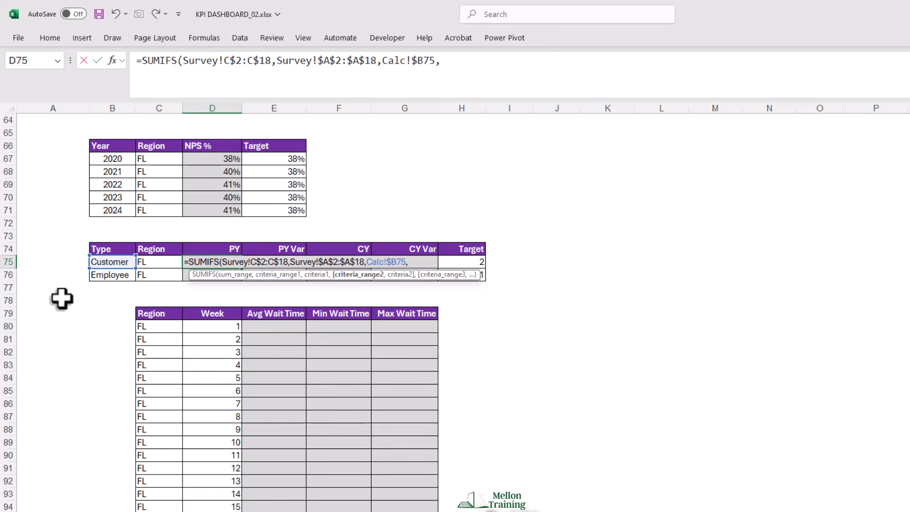
# - Add the locked Survey states column, Survey!$B$2:$B$18, as the second criteria range of the SUMIFS
pyautogui.click(339, 511)
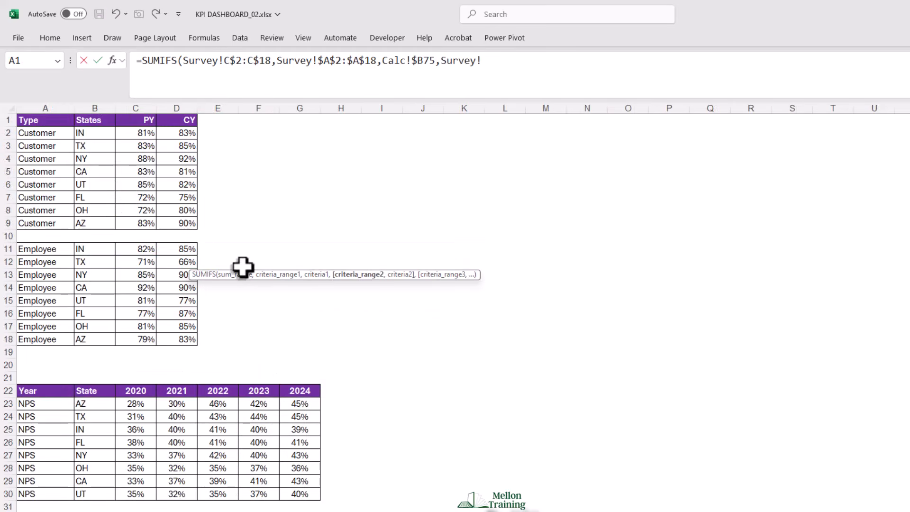
pyautogui.moveTo(86, 133); pyautogui.dragTo(79, 339)
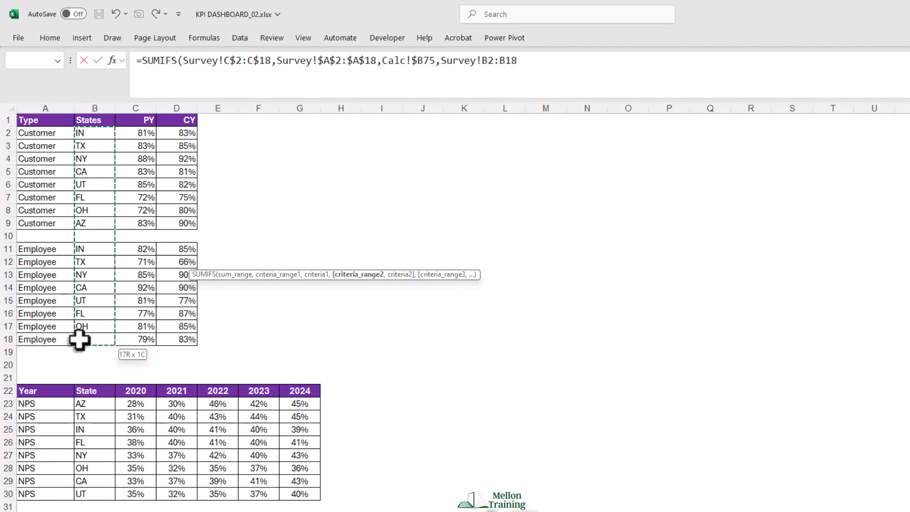
pyautogui.press('F4')
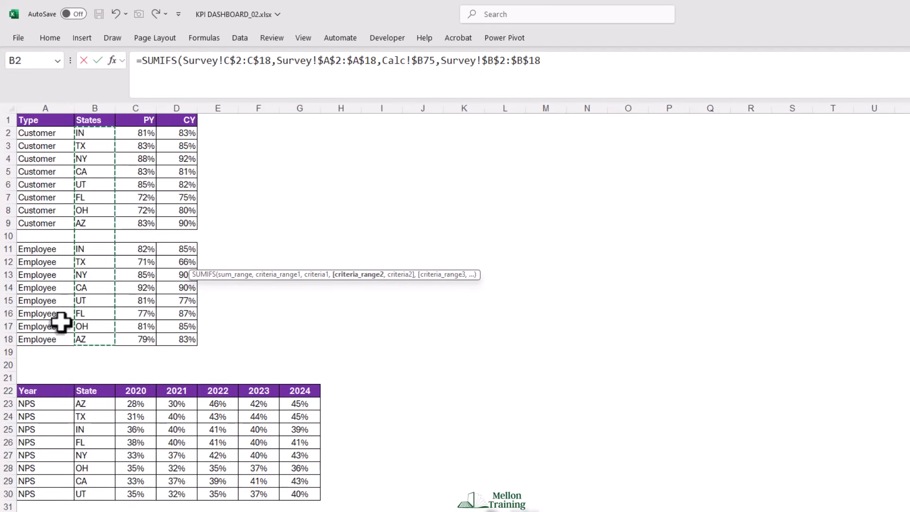
pyautogui.write(',')
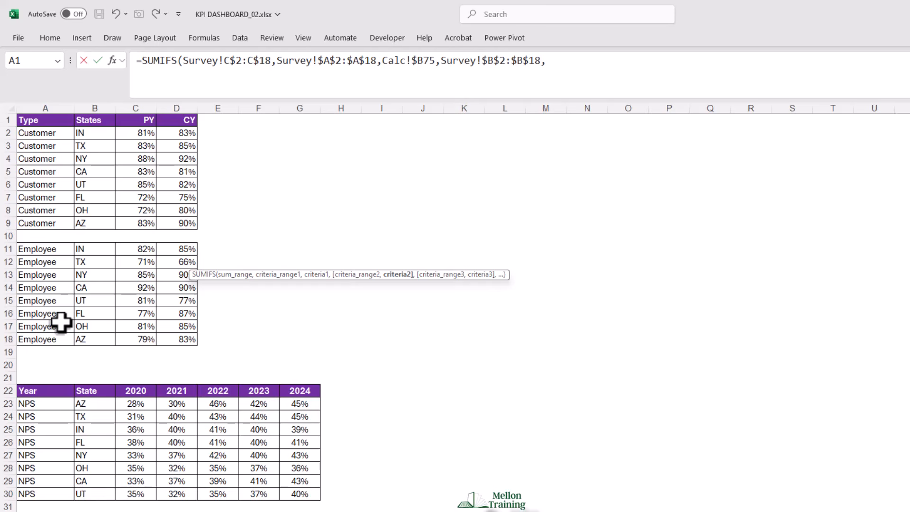
# - Match the states to the region cell Calc!$C75 with its column locked, complete the SUMIFS, and fill it down to D76
pyautogui.click(332, 511)
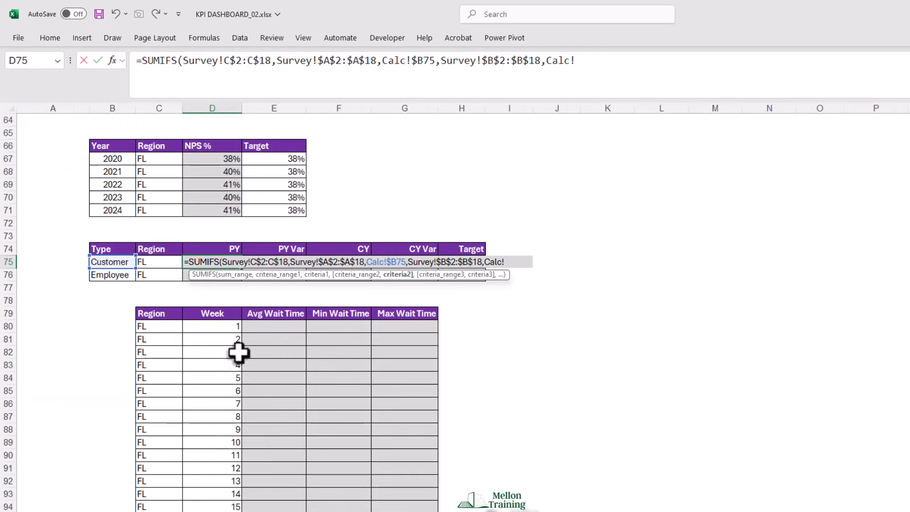
pyautogui.click(153, 264)
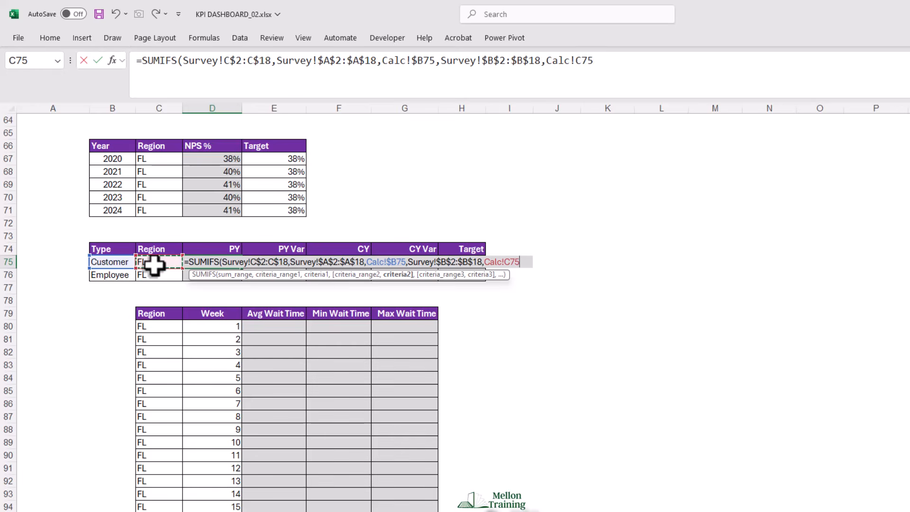
pyautogui.press('F4')
pyautogui.press('F4')
pyautogui.press('F4')
pyautogui.write(')')
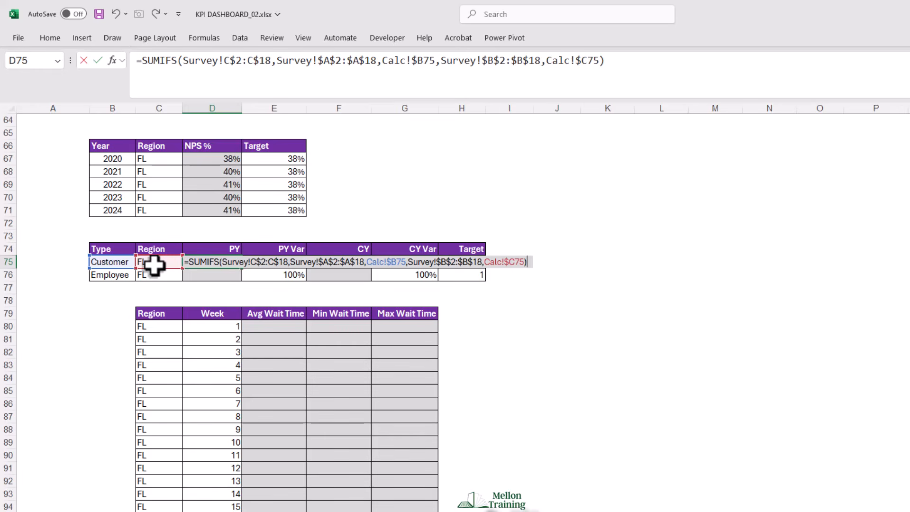
pyautogui.press('Return')
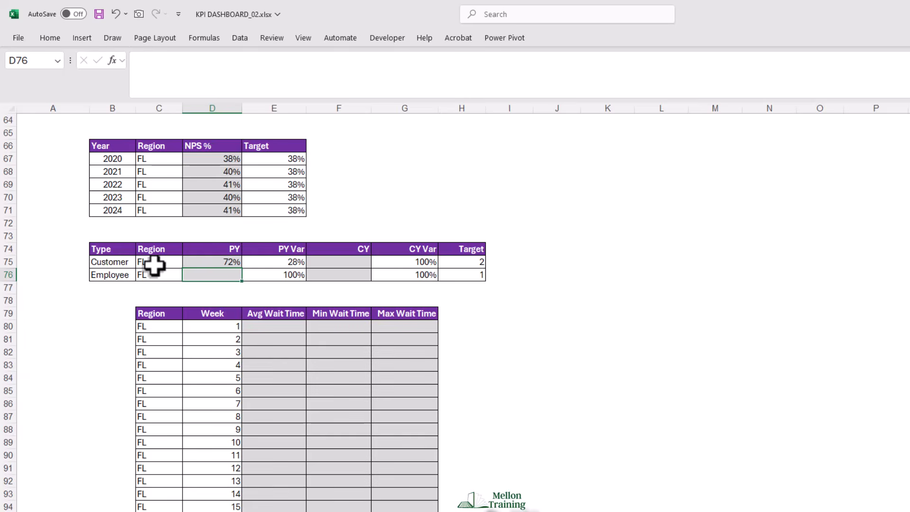
pyautogui.click(235, 264)
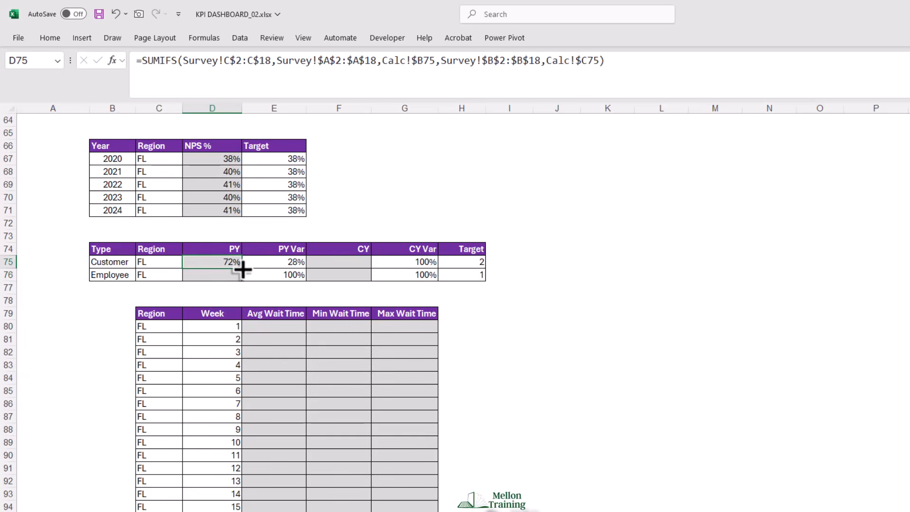
pyautogui.moveTo(243, 276); pyautogui.dragTo(247, 279)
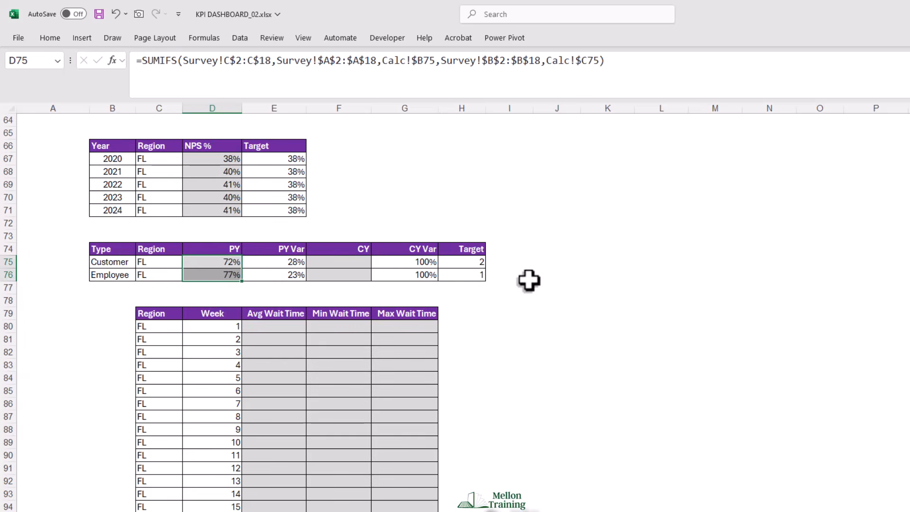
# - Paste =SUMIFS(Survey!D$2:D$18, Survey!$A$2:$A$18, $B75, Survey!$B$2:$B$18, $C75) into F75 for the CY satisfaction, and fill it down to F76
pyautogui.doubleClick(340, 264)
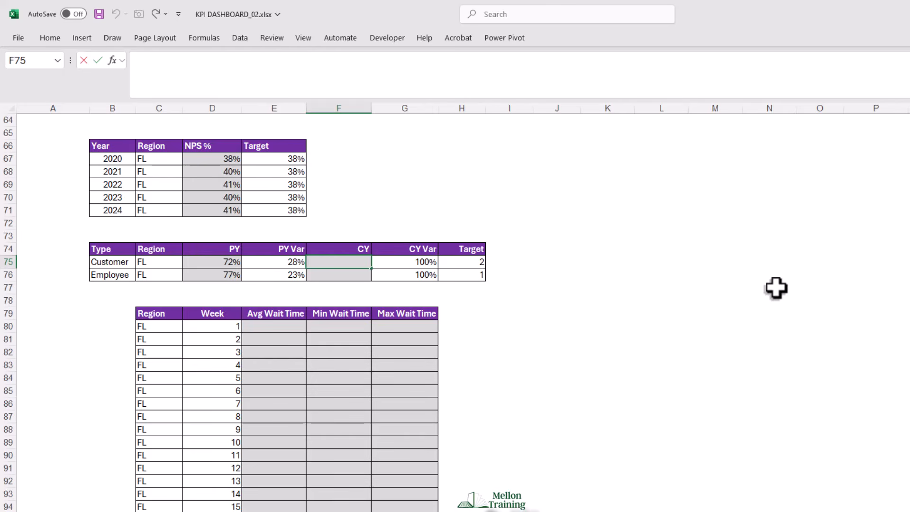
pyautogui.hotkey('ctrl', 'v')
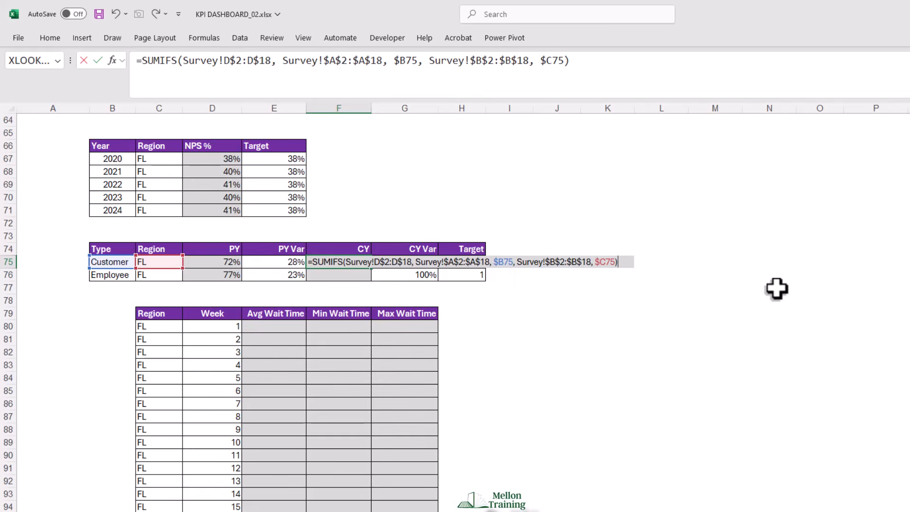
pyautogui.press('Return')
pyautogui.click(358, 263)
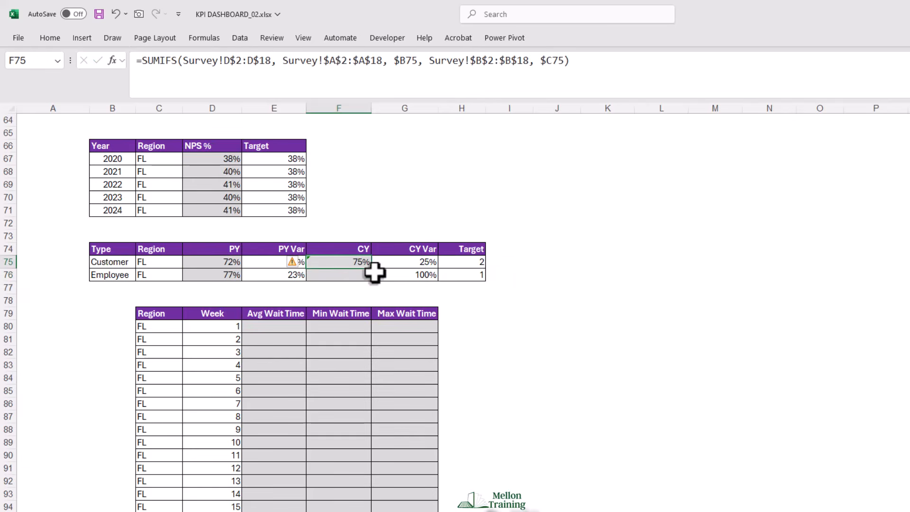
pyautogui.moveTo(371, 269); pyautogui.dragTo(376, 279)
pyautogui.click(590, 224)
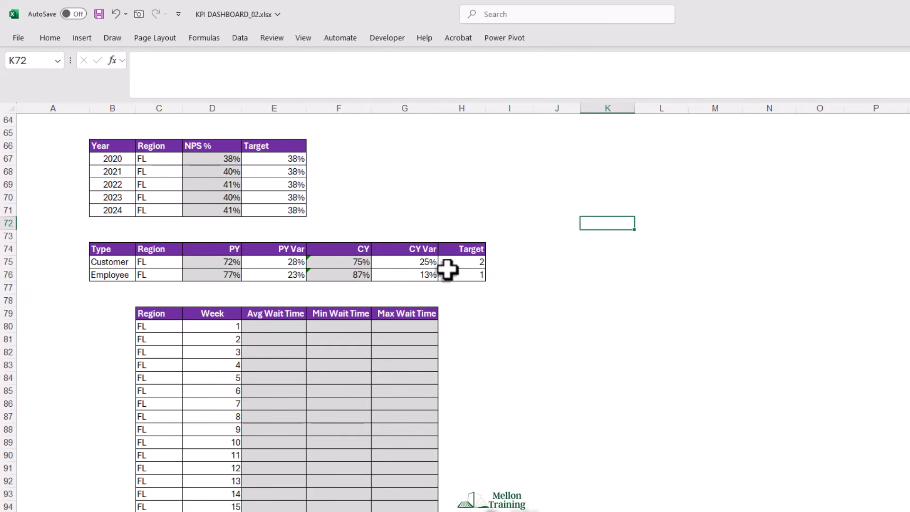
pyautogui.click(500, 263)
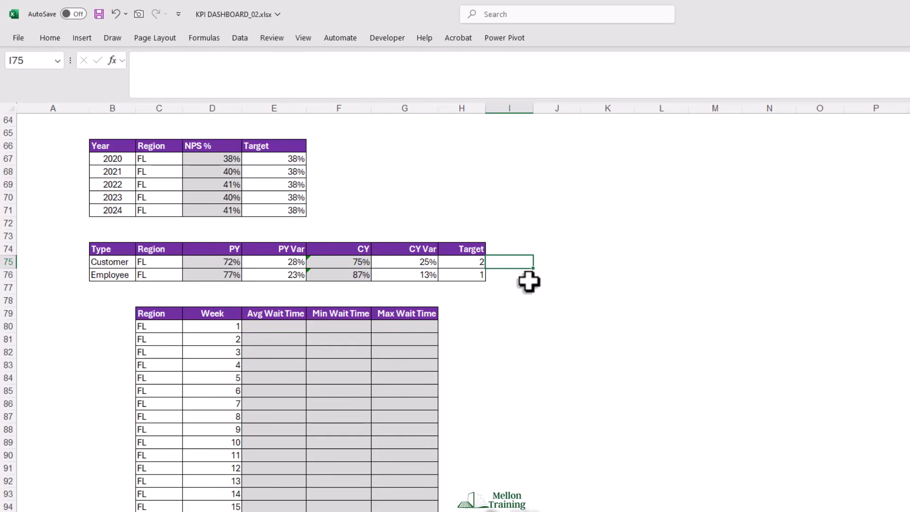
# - Begin a SUMPRODUCT formula in E80, the week 1 Avg Wait Time cell for the FL region
pyautogui.scroll(-3, 516, 317)
pyautogui.scroll(-1, 516, 317)
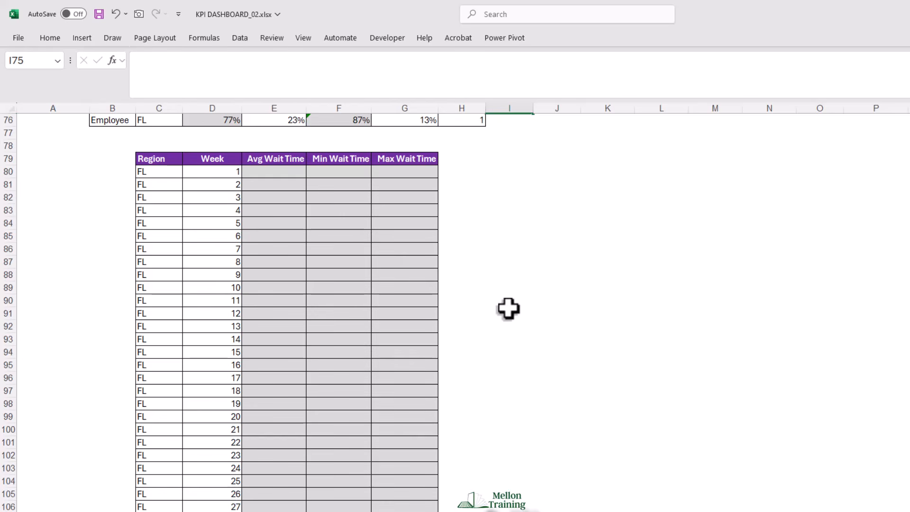
pyautogui.click(267, 170)
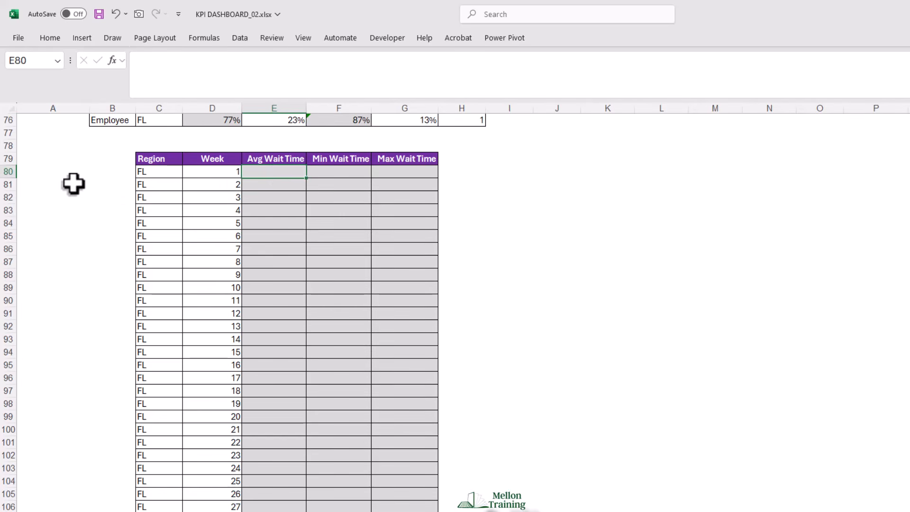
pyautogui.write('=SUM')
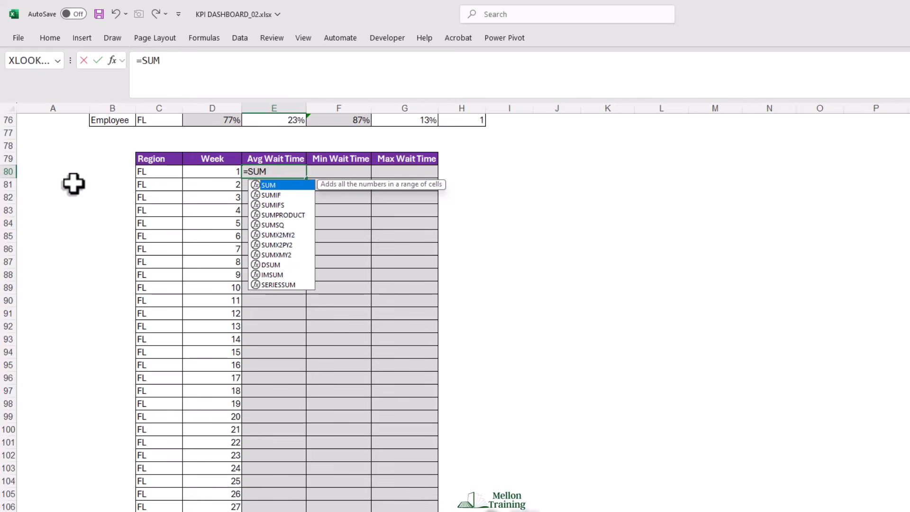
pyautogui.press('Down')
pyautogui.press('Down')
pyautogui.press('Down')
pyautogui.press('Tab')
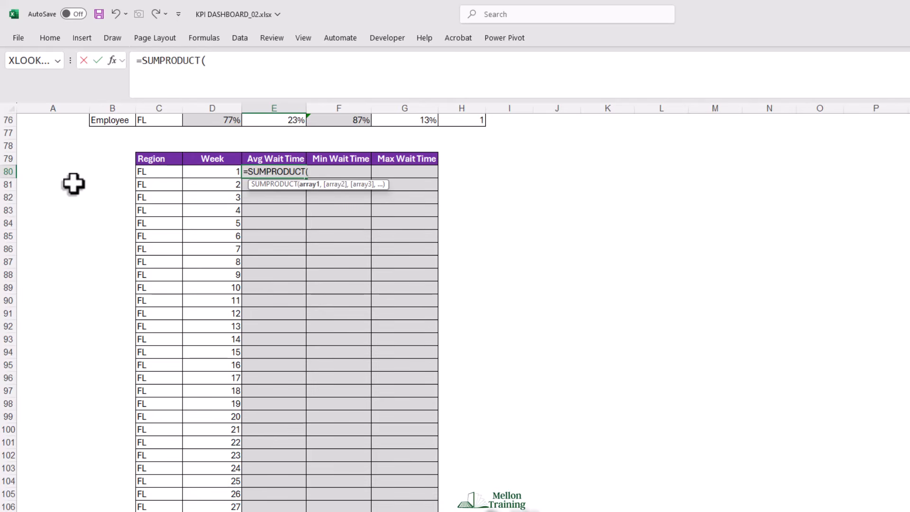
# - Open the first SUMPRODUCT condition with the locked Office range Wait!$A$2:$A$25 as the left side of an equality
pyautogui.write('(')
pyautogui.hotkey('ctrl', 'pagedown')
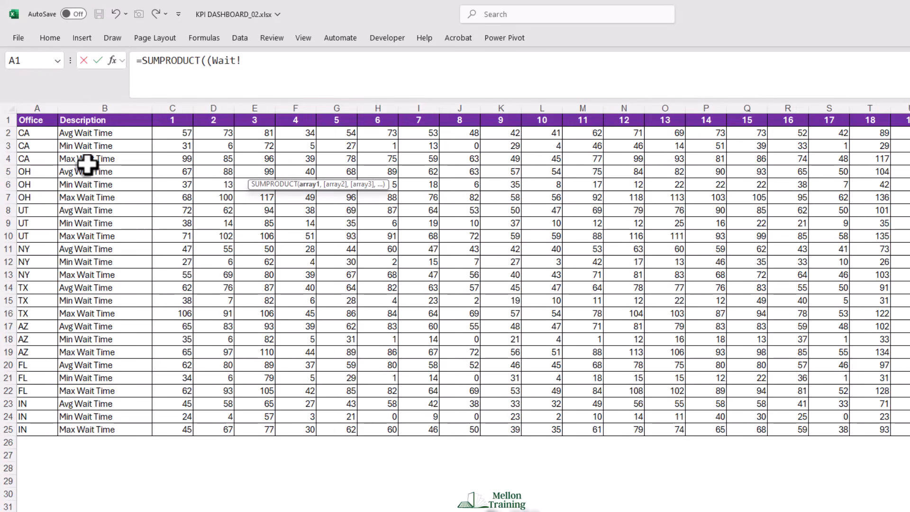
pyautogui.click(34, 133)
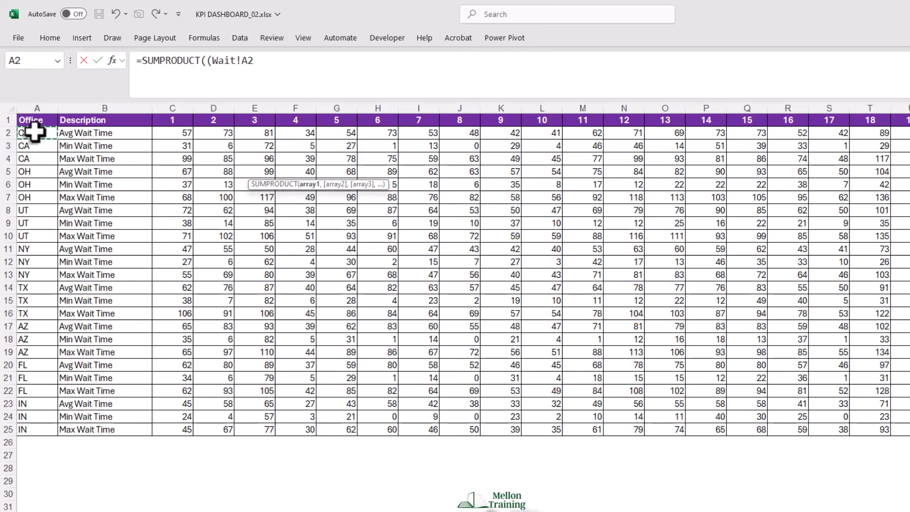
pyautogui.hotkey('ctrl', 'shift', 'Down')
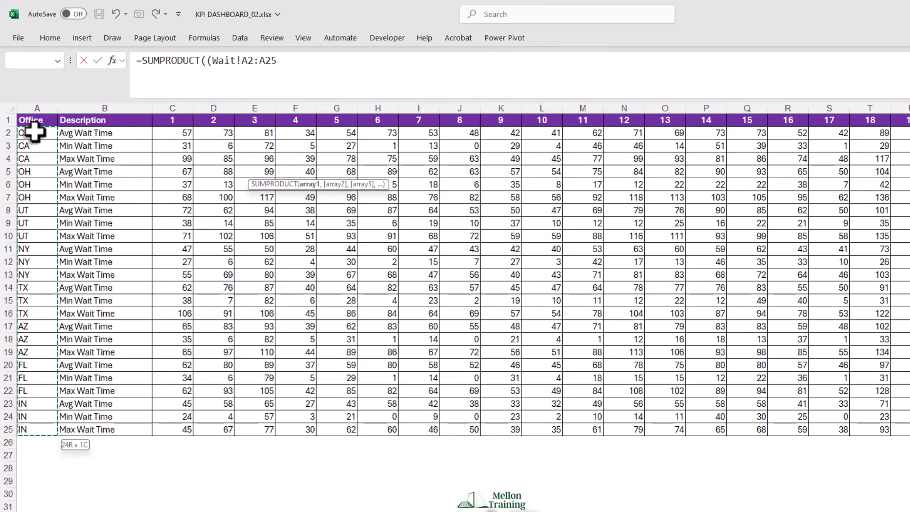
pyautogui.press('F4')
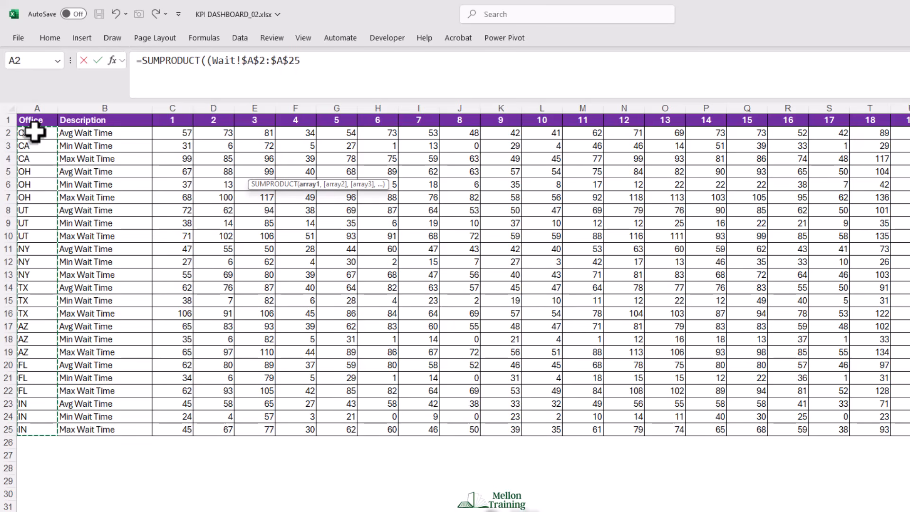
pyautogui.write('=')
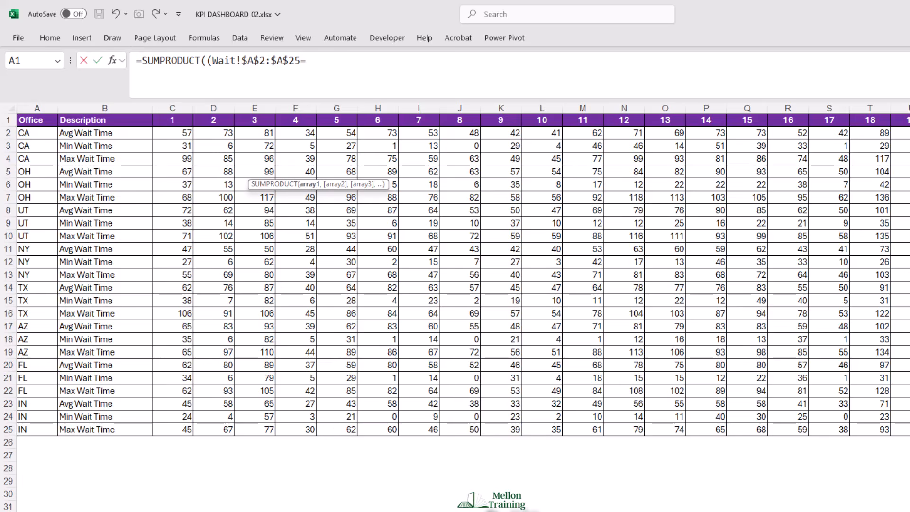
# - Match the offices to the region cell Calc!$C80 with its column locked, and close the condition with a multiplication sign
pyautogui.click(396, 511)
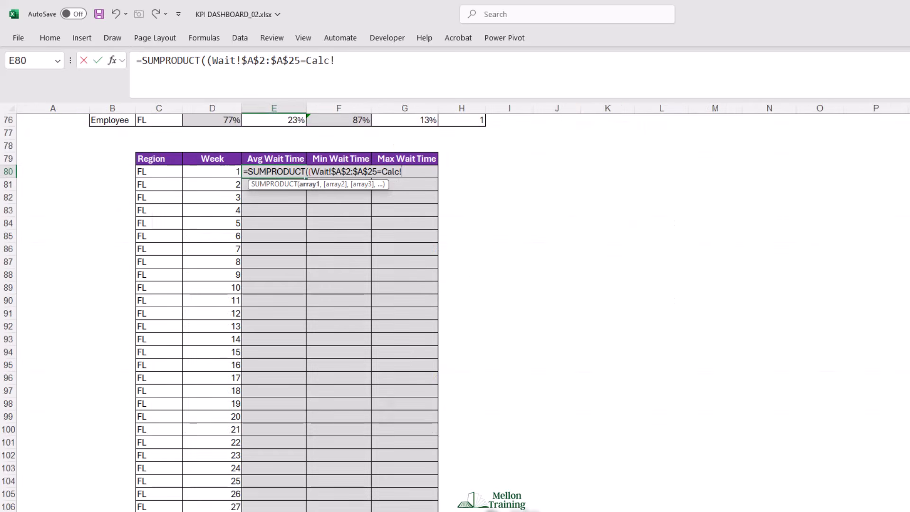
pyautogui.click(158, 174)
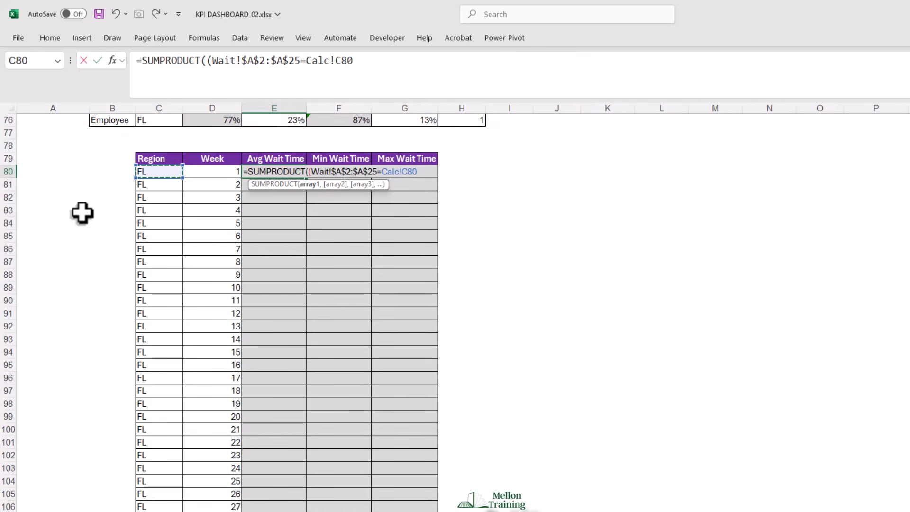
pyautogui.press('F4')
pyautogui.press('F4')
pyautogui.press('F4')
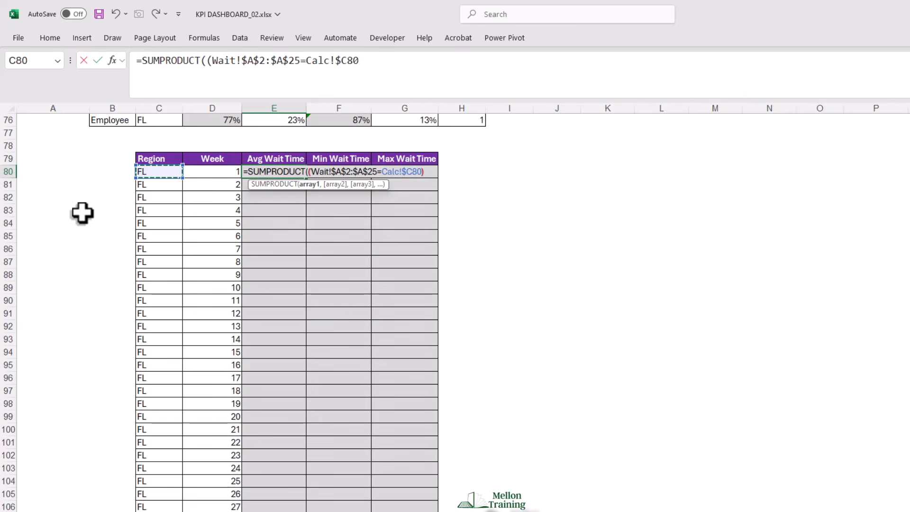
pyautogui.write(')*')
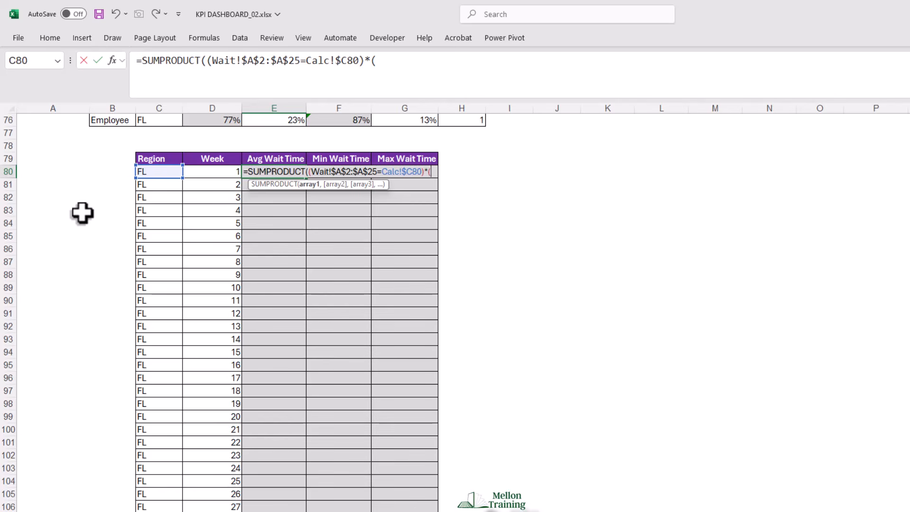
# - Add the description condition, matching the locked range Wait!$B$2:$B$25 to the header cell Calc!E$79 with its row locked
pyautogui.click(351, 511)
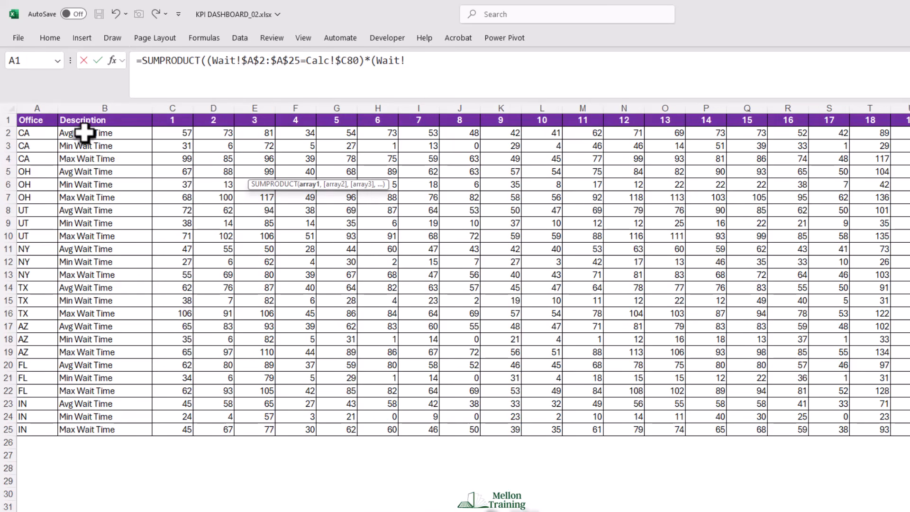
pyautogui.moveTo(86, 132); pyautogui.dragTo(91, 429)
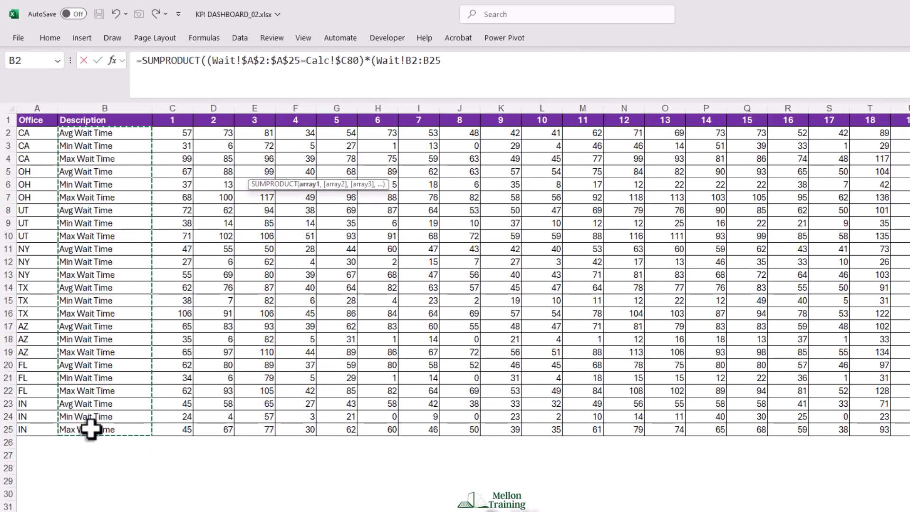
pyautogui.press('F4')
pyautogui.write('=')
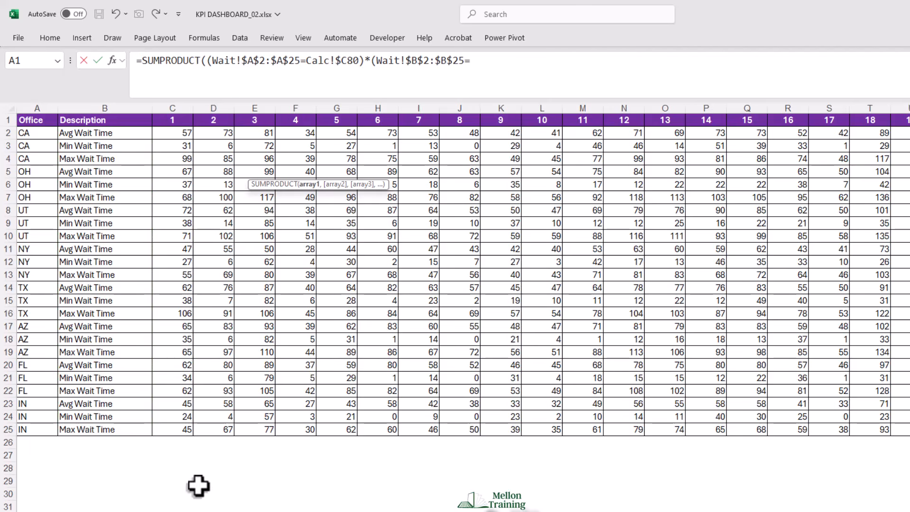
pyautogui.click(256, 511)
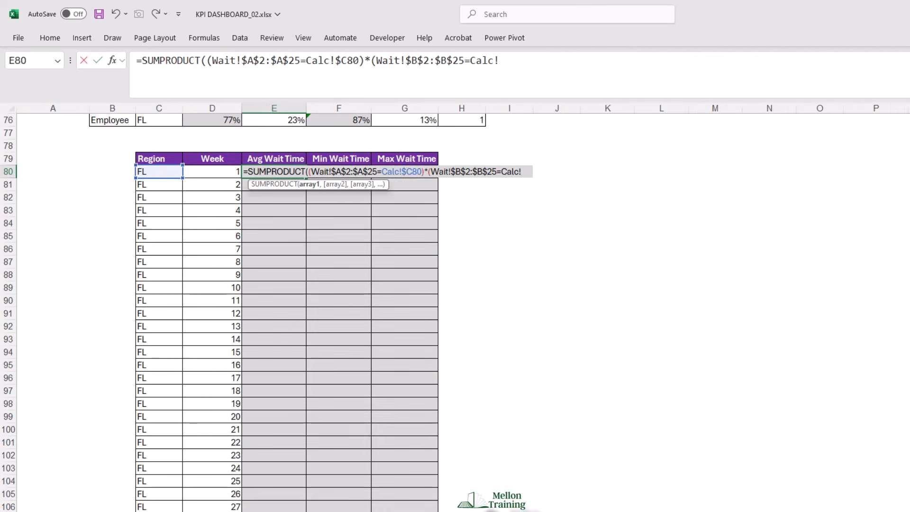
pyautogui.click(262, 159)
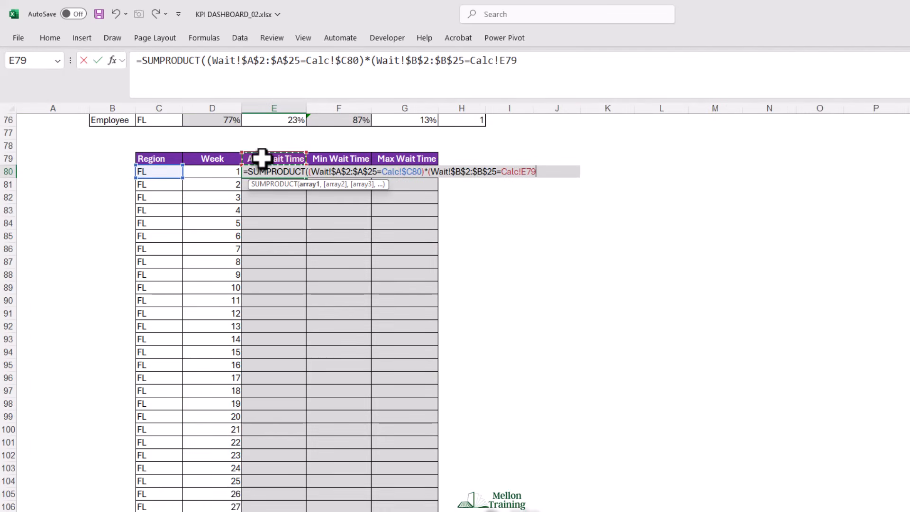
pyautogui.press('F4')
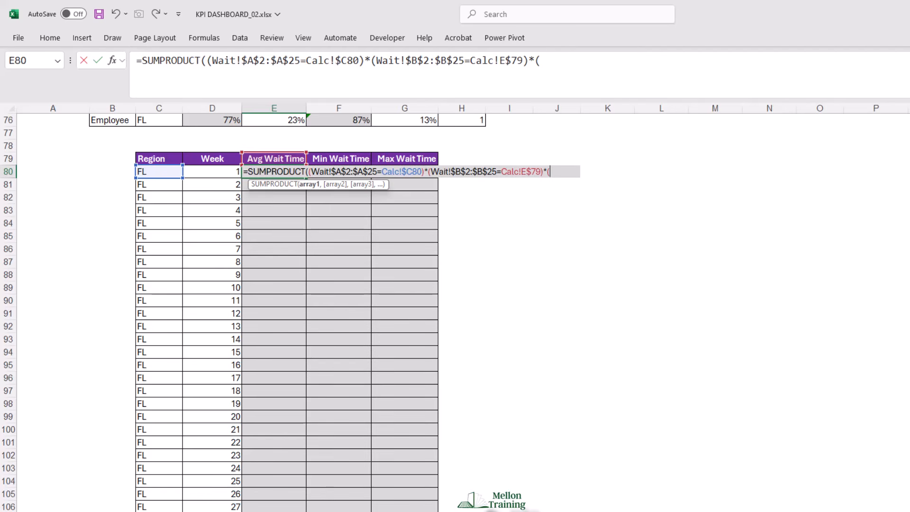
# - Multiply by the week condition, matching the locked header row Wait!$C$1:$BB$1 to the week cell Calc!$D80 with its column locked
pyautogui.click(339, 511)
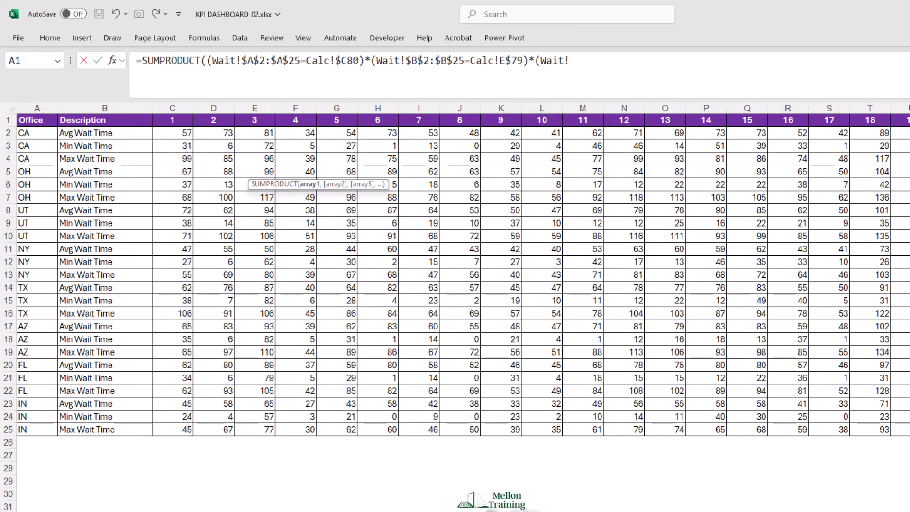
pyautogui.click(173, 123)
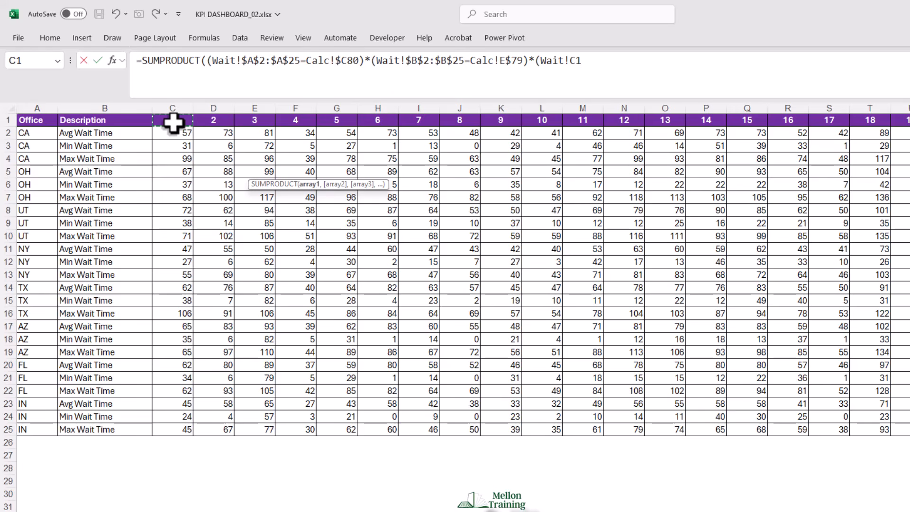
pyautogui.hotkey('ctrl', 'shift', 'Right')
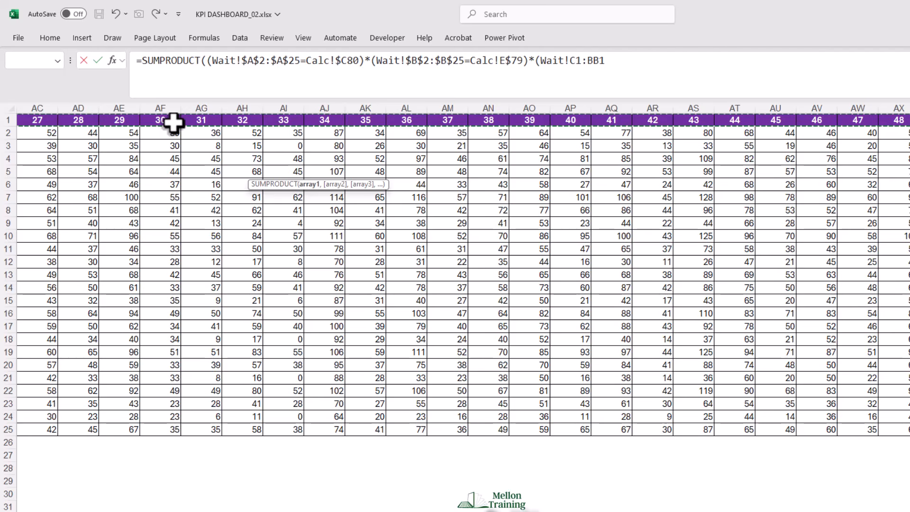
pyautogui.press('F4')
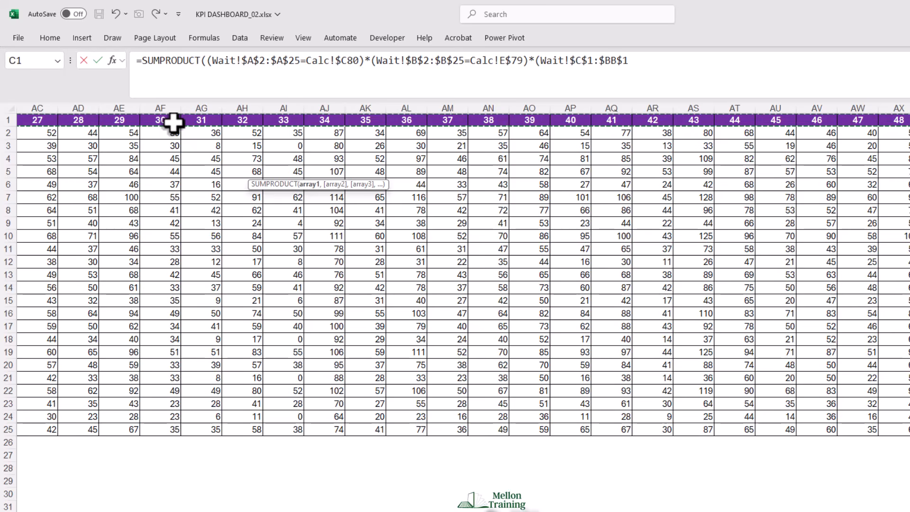
pyautogui.write('=')
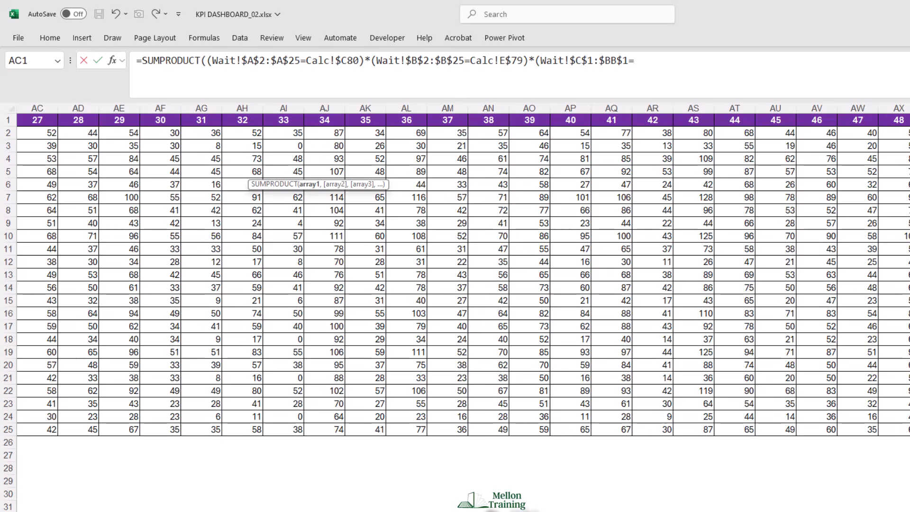
pyautogui.click(383, 511)
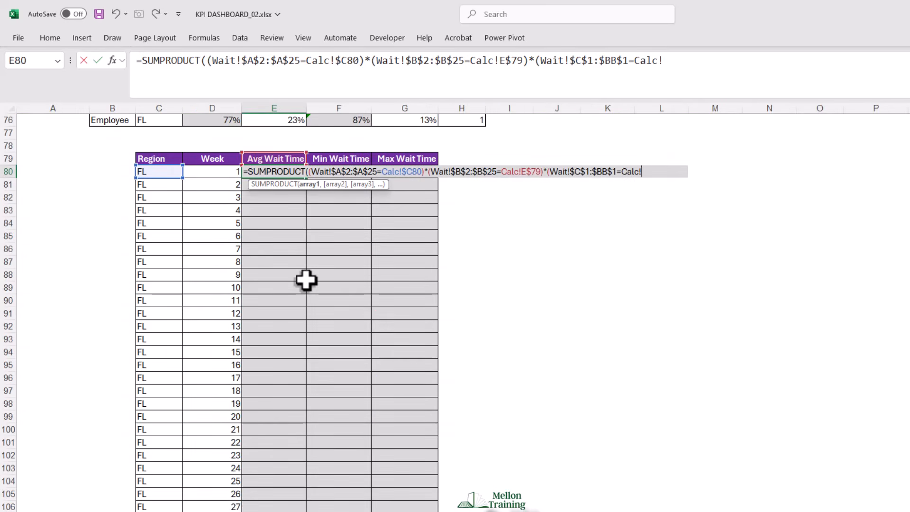
pyautogui.click(206, 173)
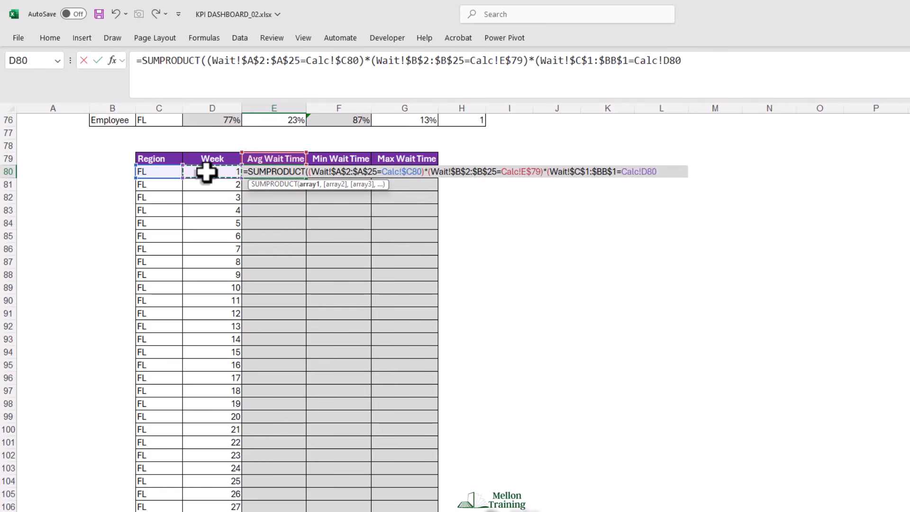
pyautogui.press('F4')
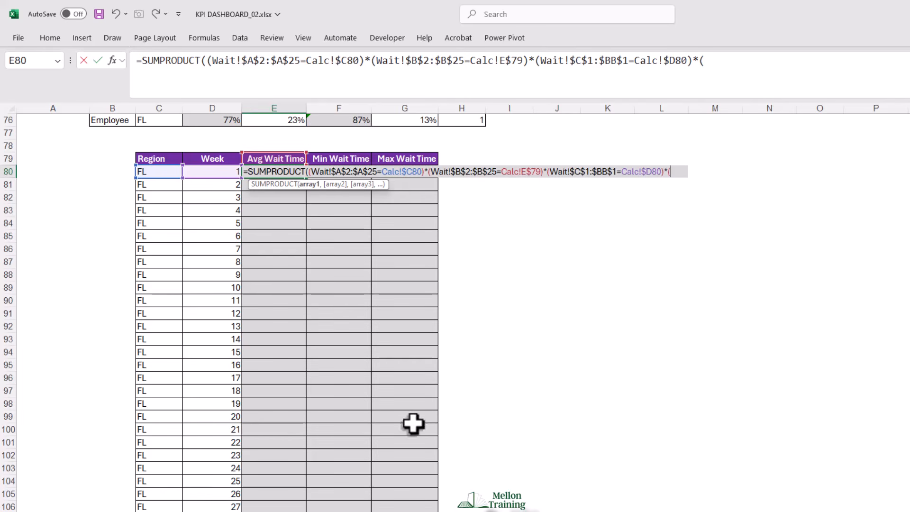
# - Multiply by the locked wait time values Wait!$C$2:$BB$25 and complete the SUMPRODUCT formula in E80
pyautogui.click(388, 511)
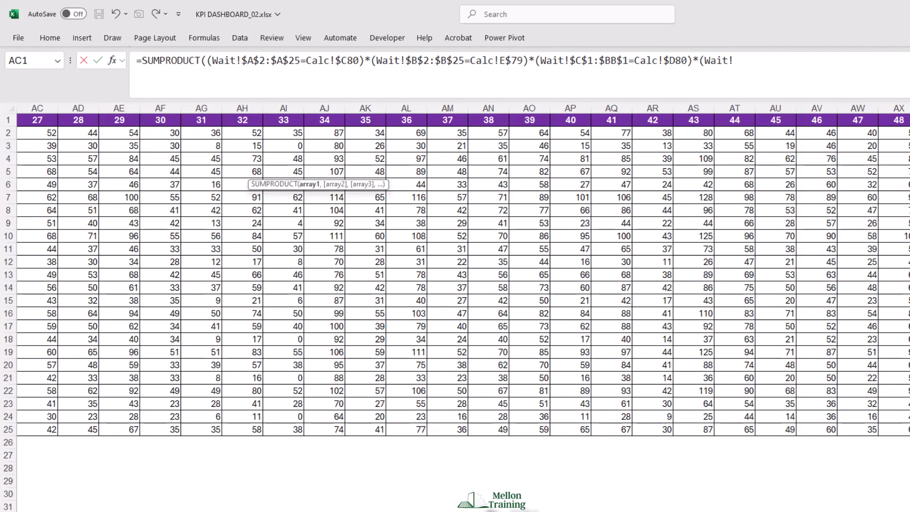
pyautogui.hscroll(-10, 617, 509)
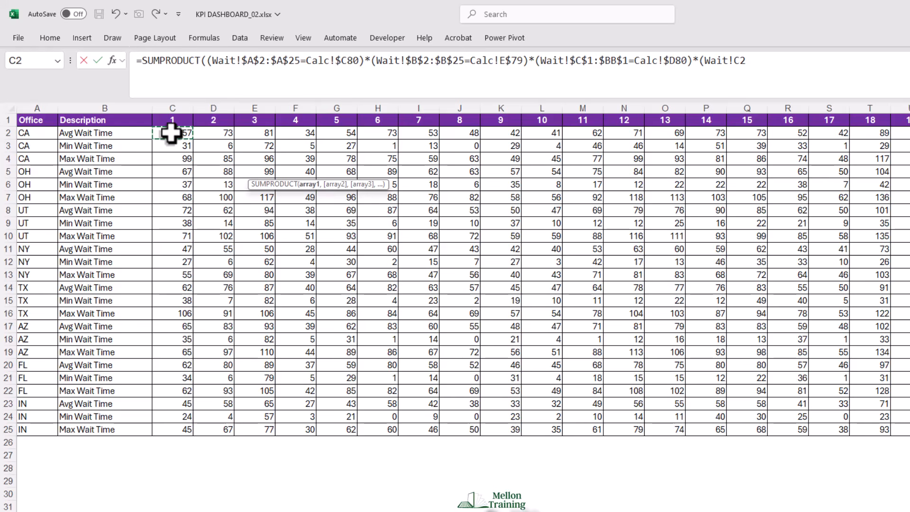
pyautogui.hotkey('ctrl', 'shift', 'Down')
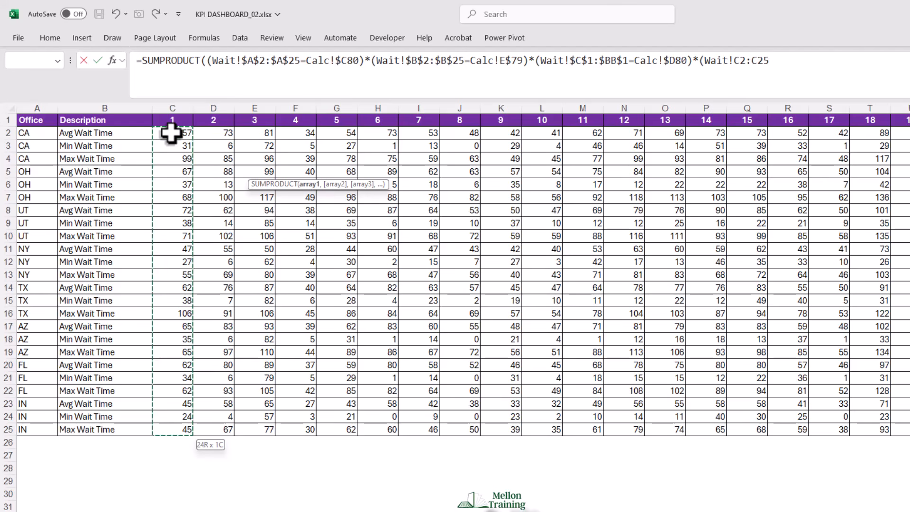
pyautogui.hotkey('ctrl', 'shift', 'Right')
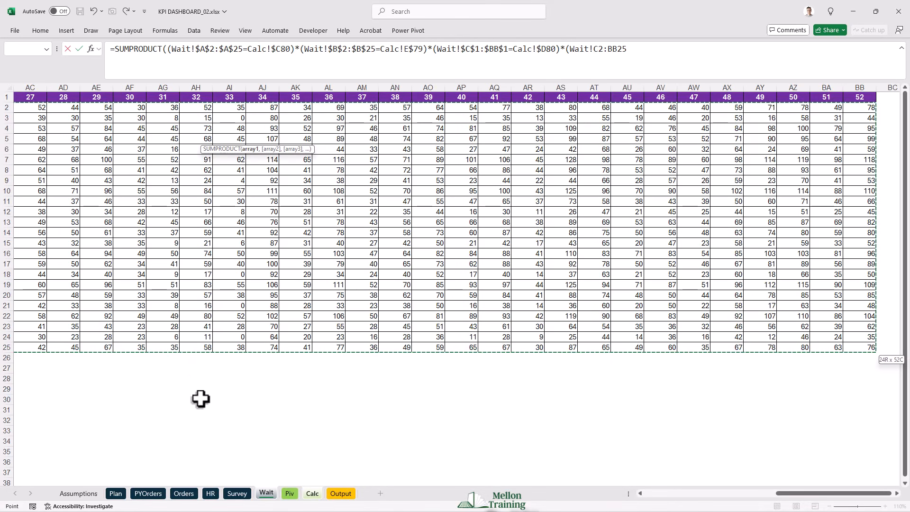
pyautogui.press('F4')
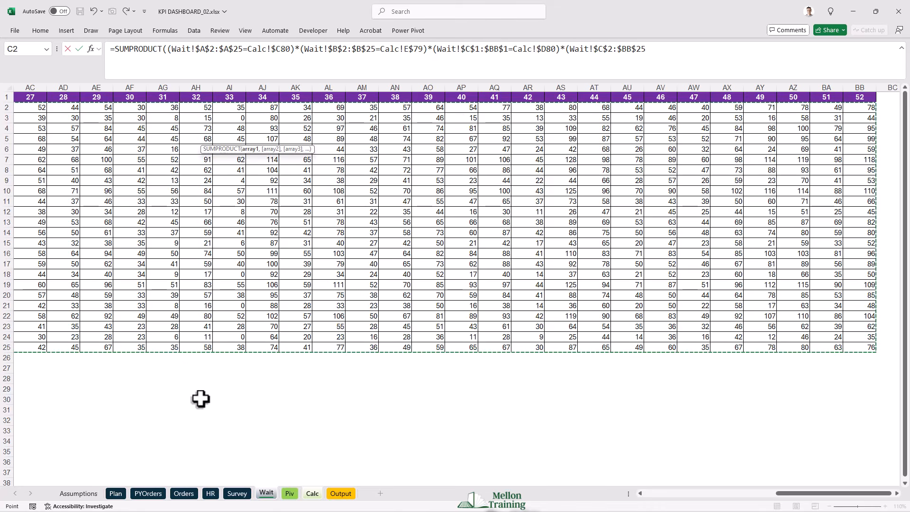
pyautogui.write('))')
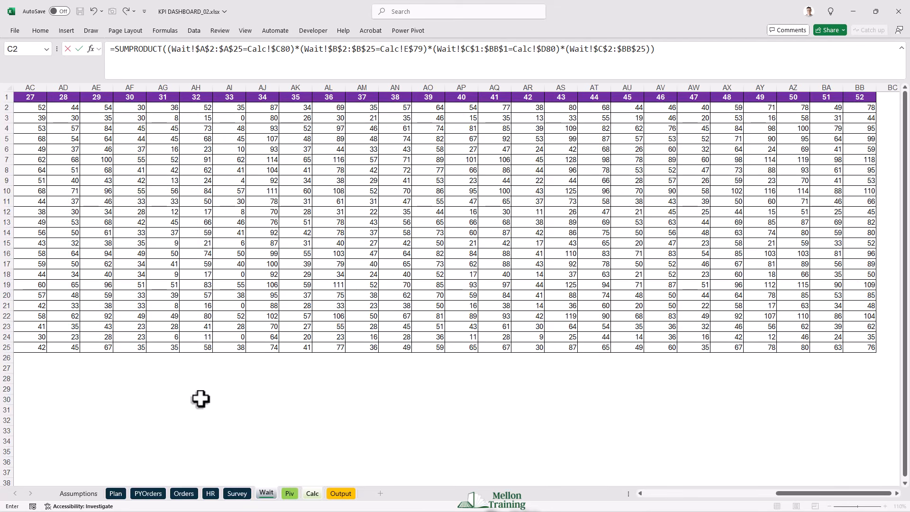
pyautogui.press('Return')
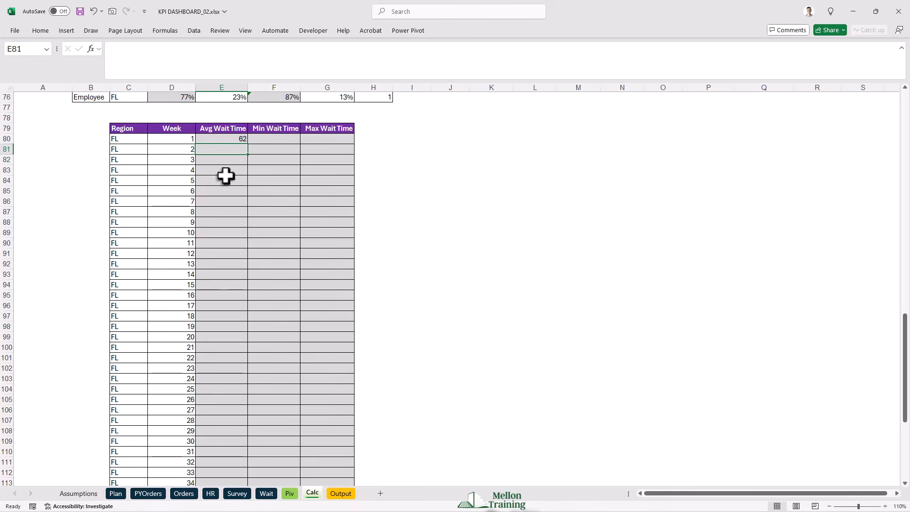
# - Copy the E80 wait time formula across to the Min and Max columns and down to week 52 in row 131
pyautogui.click(240, 139)
pyautogui.moveTo(249, 145); pyautogui.dragTo(338, 147)
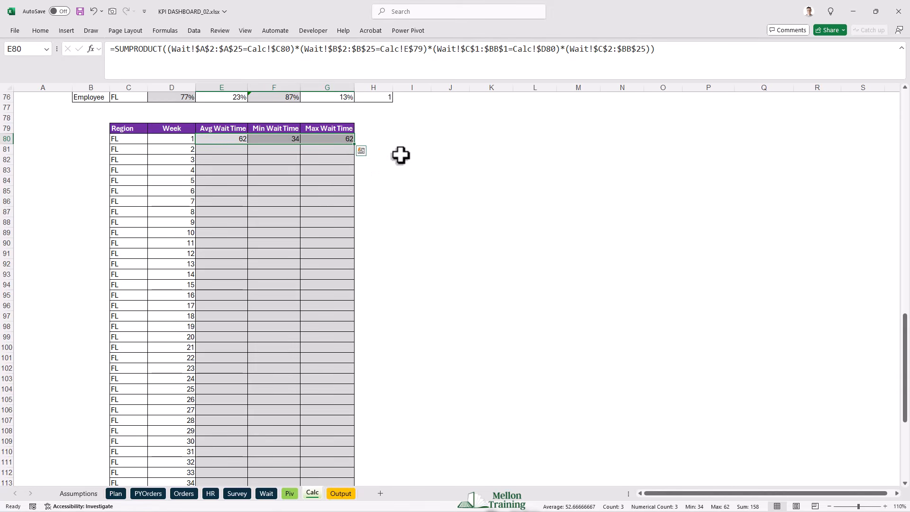
pyautogui.moveTo(355, 147); pyautogui.dragTo(345, 465)
pyautogui.scroll(9, 387, 417)
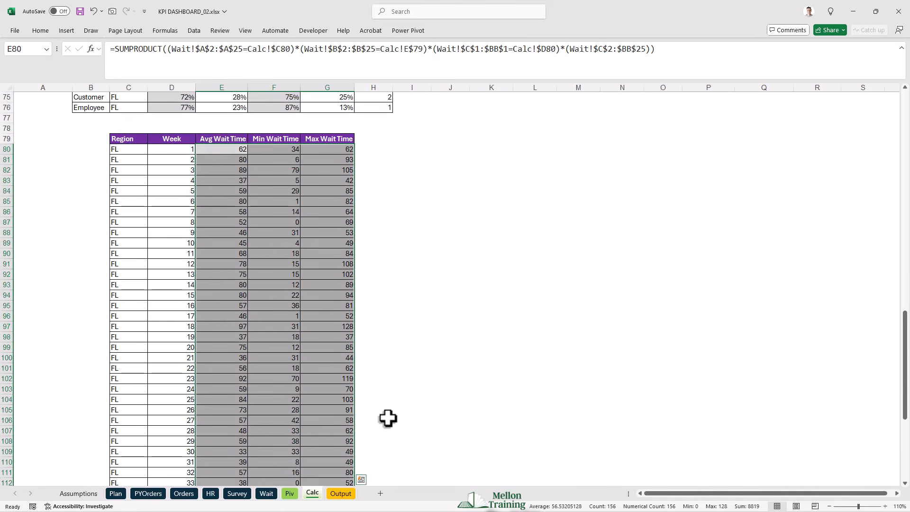
pyautogui.scroll(-3, 403, 254)
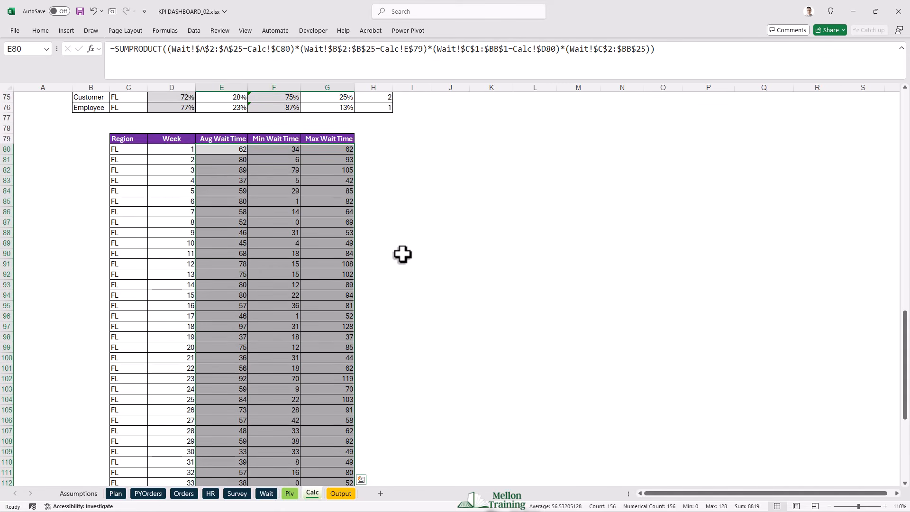
pyautogui.click(363, 117)
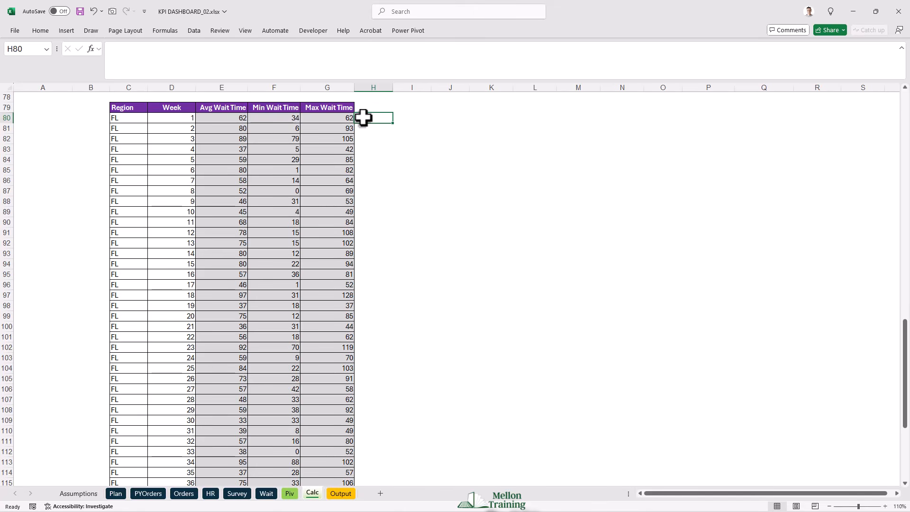
pyautogui.scroll(20, 417, 297)
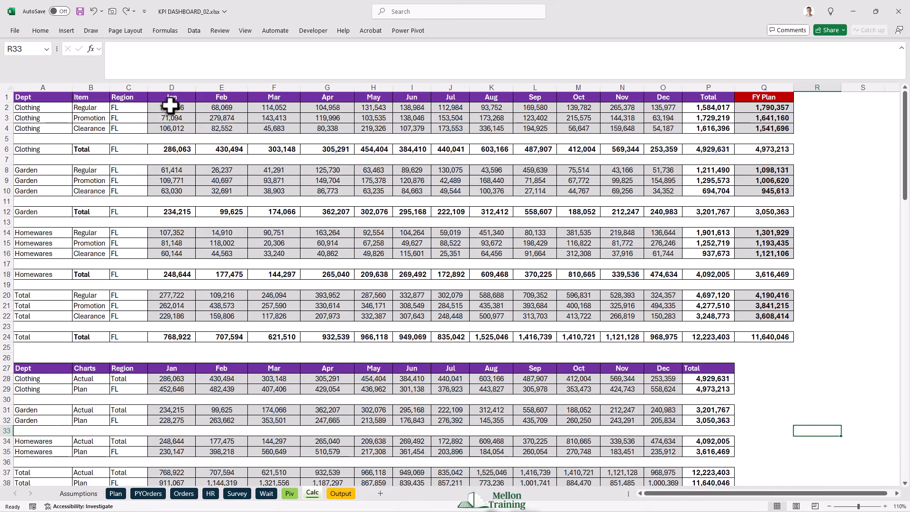
# - Remove the grey fill from the monthly sales and FY Plan cells of the Clothing, Garden, Homewares and Total blocks in rows 2 to 22
pyautogui.moveTo(171, 107); pyautogui.dragTo(663, 128)
pyautogui.moveTo(758, 107); pyautogui.dragTo(758, 128)
pyautogui.moveTo(172, 170); pyautogui.dragTo(664, 191)
pyautogui.moveTo(764, 170); pyautogui.dragTo(764, 191)
pyautogui.moveTo(172, 232); pyautogui.dragTo(664, 253)
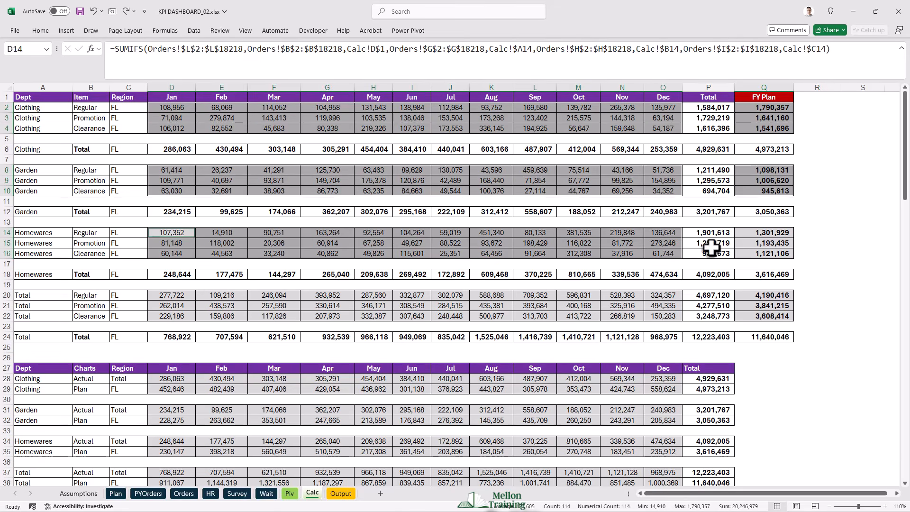
pyautogui.moveTo(764, 232); pyautogui.dragTo(764, 253)
pyautogui.moveTo(172, 295); pyautogui.dragTo(664, 316)
pyautogui.moveTo(759, 295); pyautogui.dragTo(764, 315)
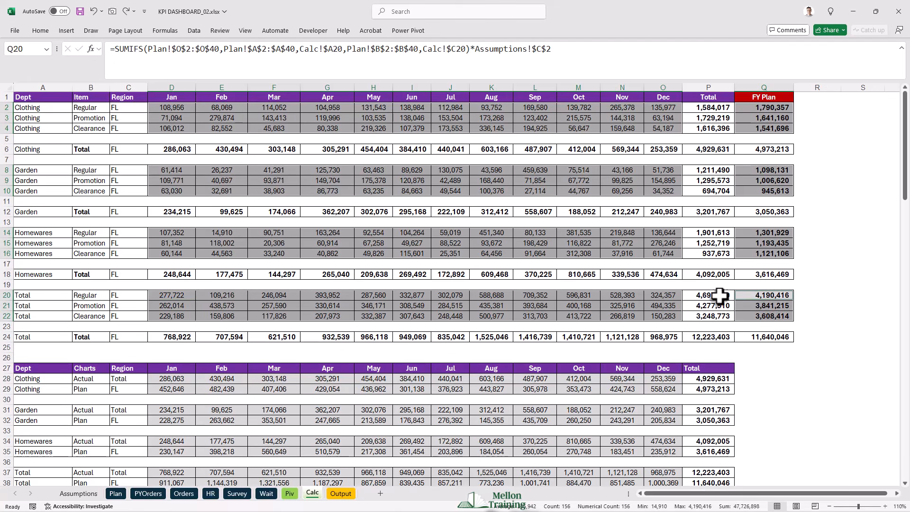
pyautogui.click(45, 32)
pyautogui.click(171, 233)
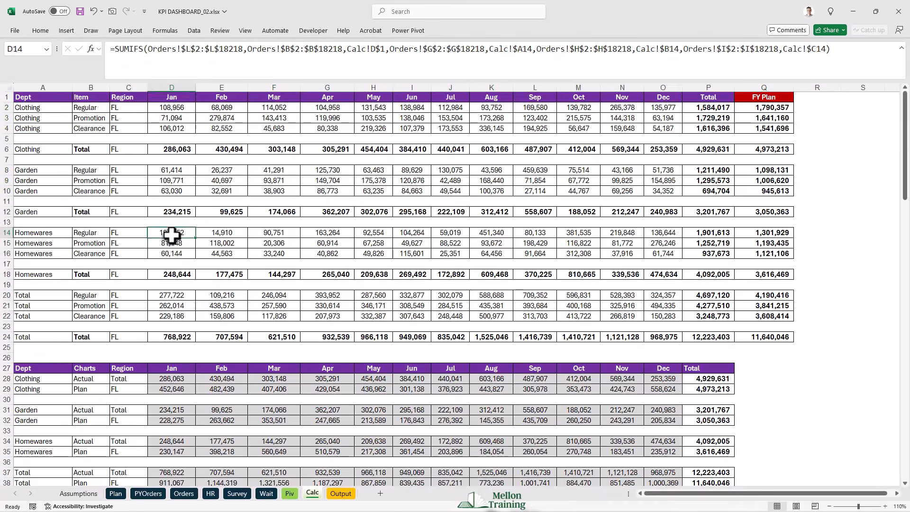
# - Remove the grey fill from the monthly Actual and Plan values in the charts table, D28:O38
pyautogui.scroll(-8, 172, 236)
pyautogui.moveTo(171, 127); pyautogui.dragTo(664, 232)
pyautogui.click(39, 31)
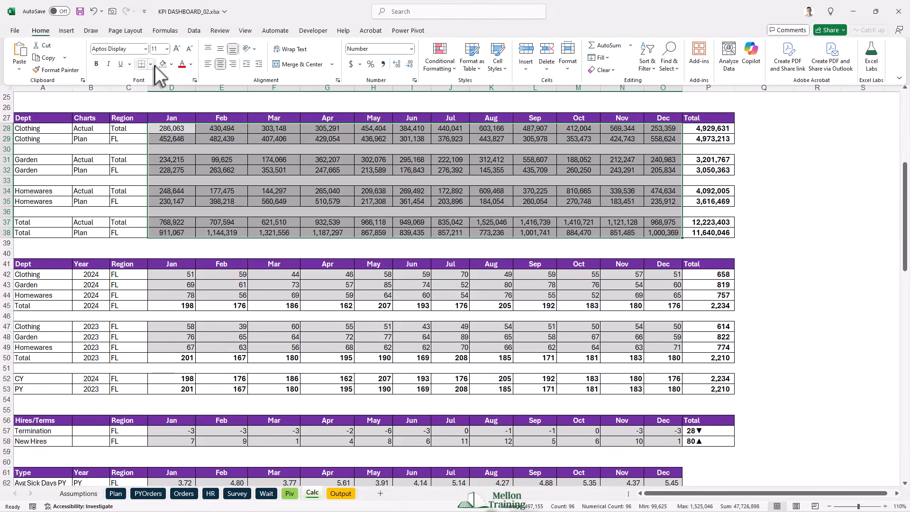
pyautogui.click(154, 66)
pyautogui.click(221, 190)
# - Remove the grey fill from the monthly values in the 2024 and 2023 orders, hires/terminations and sick days tables, plus the NPS % column
pyautogui.scroll(-5, 231, 228)
pyautogui.moveTo(171, 119); pyautogui.dragTo(663, 138)
pyautogui.moveTo(174, 171); pyautogui.dragTo(646, 191)
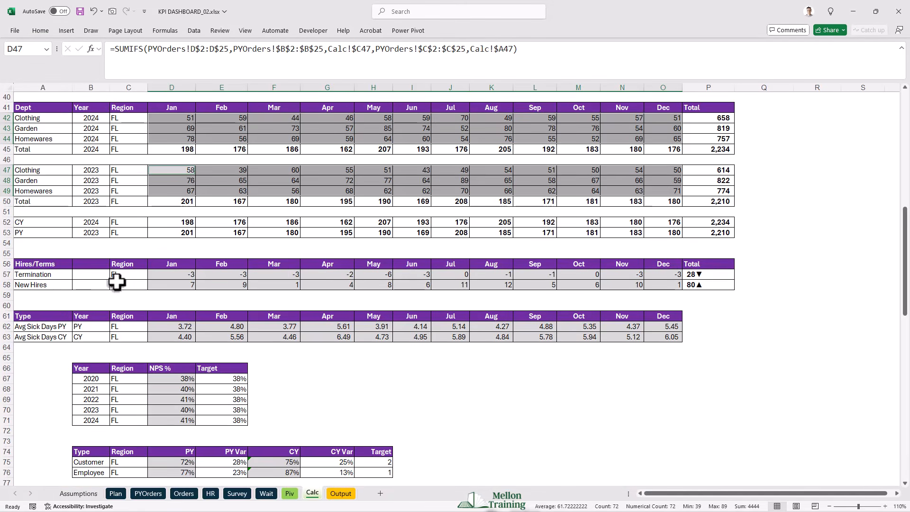
pyautogui.moveTo(171, 274); pyautogui.dragTo(663, 284)
pyautogui.moveTo(171, 327); pyautogui.dragTo(662, 342)
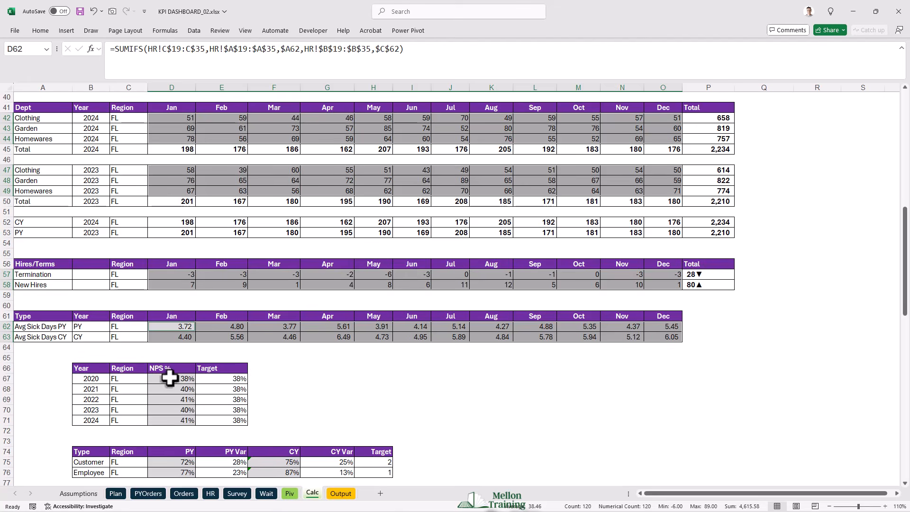
pyautogui.moveTo(169, 378); pyautogui.dragTo(171, 421)
pyautogui.click(44, 31)
pyautogui.click(163, 63)
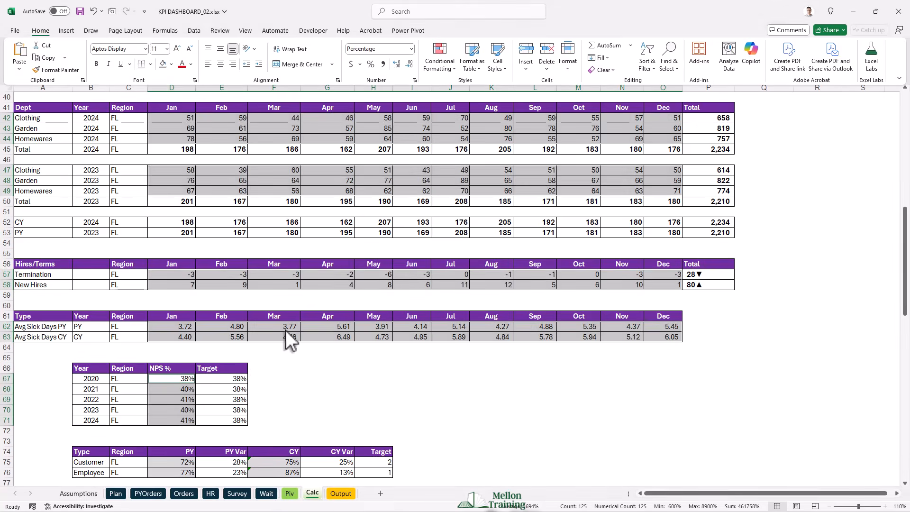
pyautogui.scroll(-7, 380, 332)
pyautogui.click(483, 319)
# - Remove the grey fill from the PY and CY satisfaction cells and the wait time values in E80:G131
pyautogui.scroll(-3, 332, 266)
pyautogui.moveTo(175, 149); pyautogui.dragTo(184, 156)
pyautogui.moveTo(285, 149); pyautogui.dragTo(283, 156)
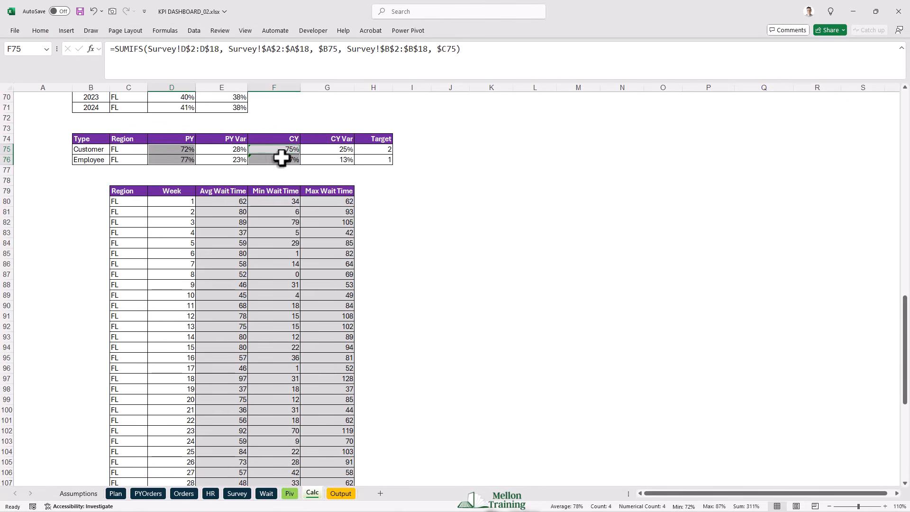
pyautogui.moveTo(222, 201); pyautogui.dragTo(313, 458)
pyautogui.click(44, 32)
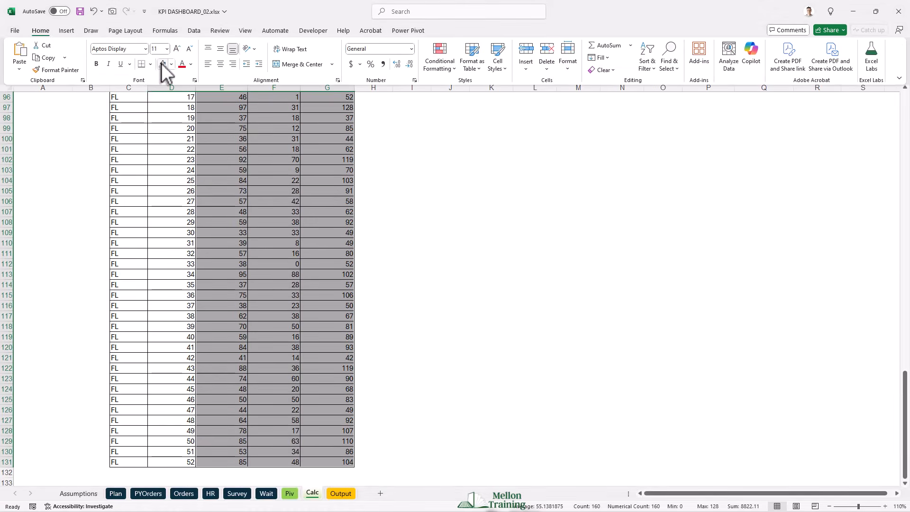
pyautogui.click(162, 63)
pyautogui.click(388, 378)
pyautogui.scroll(10, 388, 378)
pyautogui.scroll(10, 389, 378)
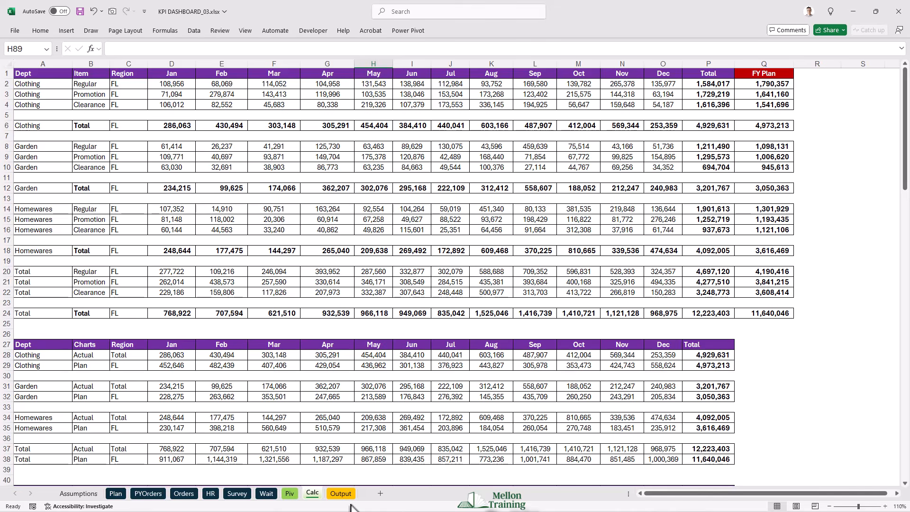
# - On the Output sheet, link Clothing's Regular CY Actual in C8 to the yearly total in thousands with =Calc!P2/1000
pyautogui.click(345, 494)
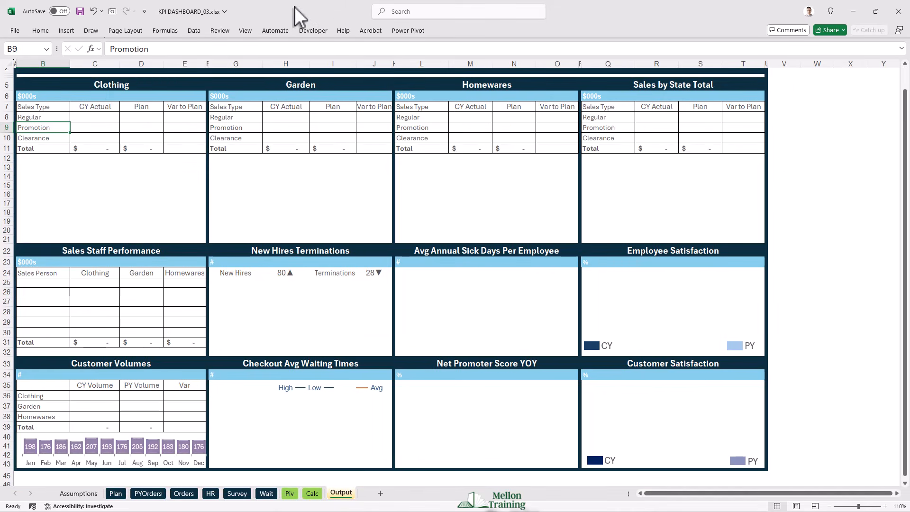
pyautogui.click(98, 118)
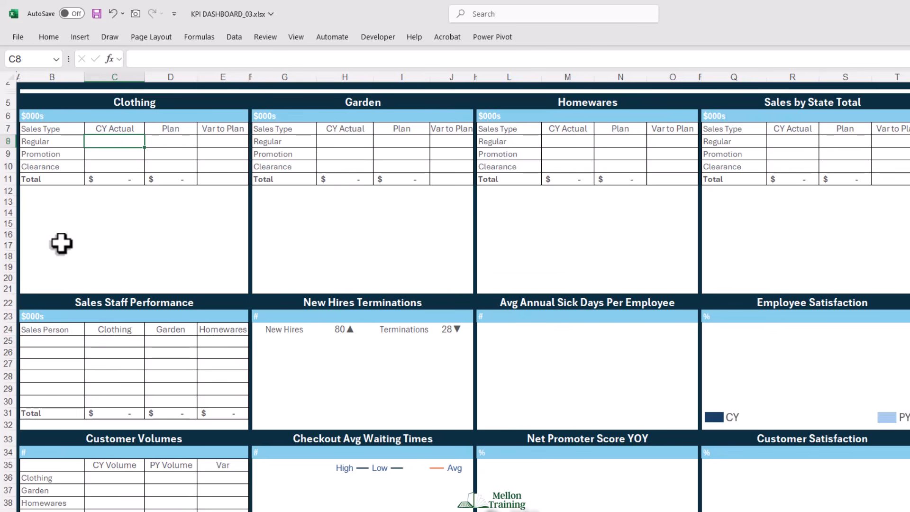
pyautogui.write('=')
pyautogui.hotkey('ctrl', 'pagedown')
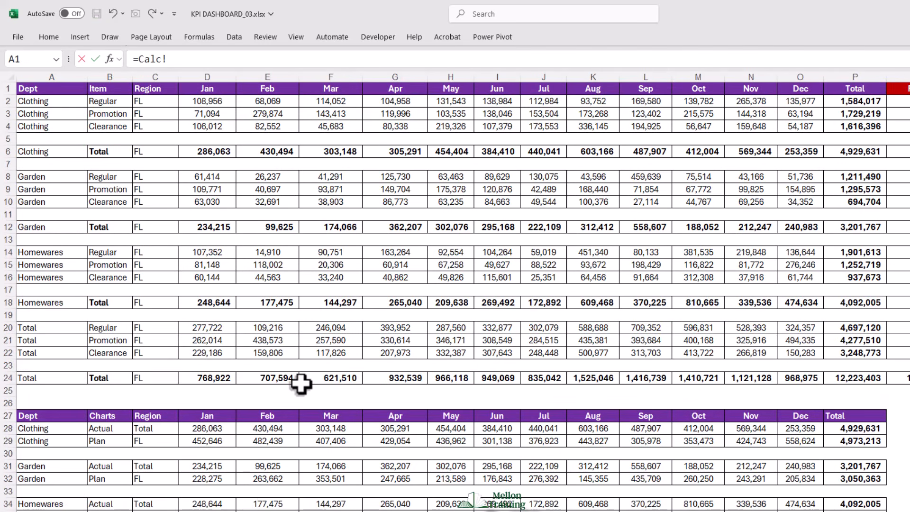
pyautogui.click(862, 101)
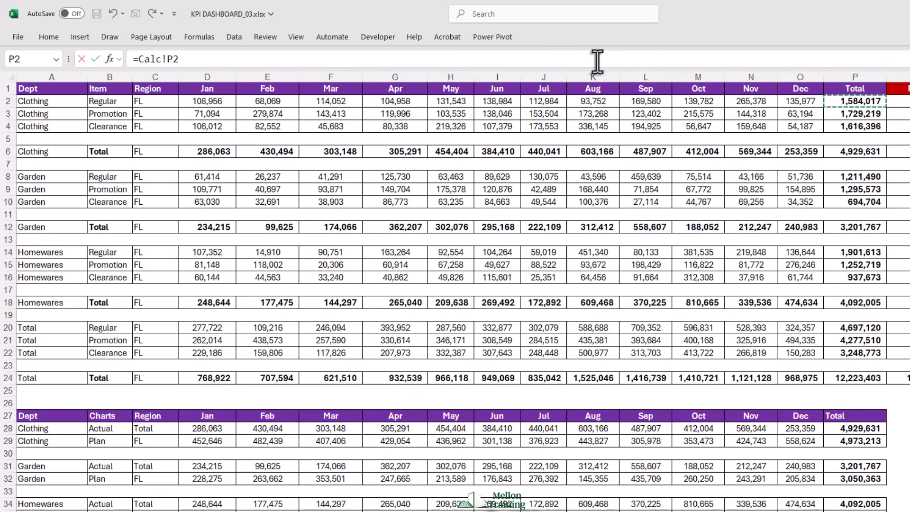
pyautogui.click(221, 61)
pyautogui.write('/')
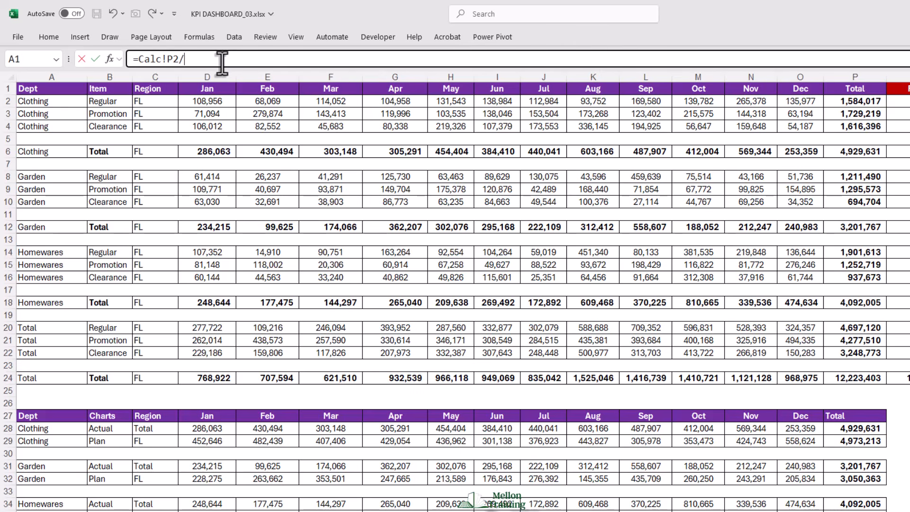
pyautogui.write('1000')
pyautogui.press('Return')
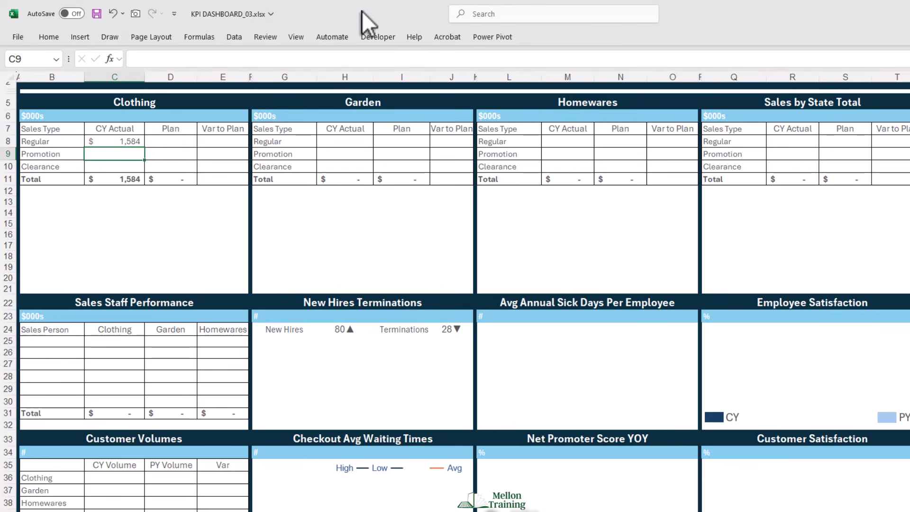
# - Copy the C8 formula across to the Plan column and down to the Clearance row in the Clothing table
pyautogui.click(121, 143)
pyautogui.moveTo(144, 148); pyautogui.dragTo(191, 150)
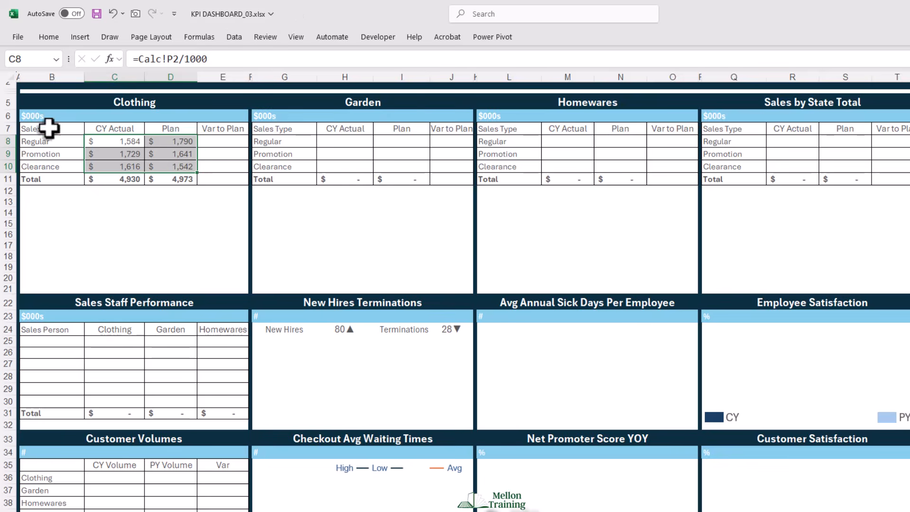
pyautogui.click(109, 164)
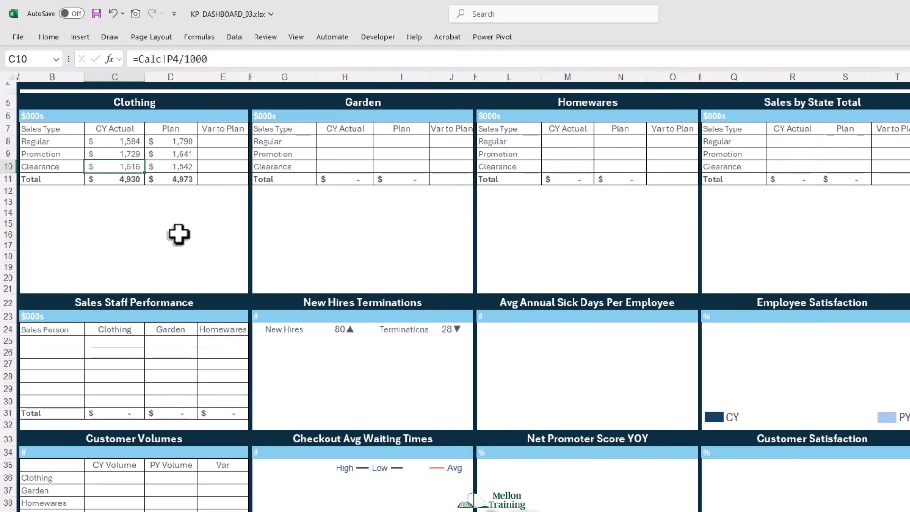
# - Calculate Clothing's Regular variance to plan in E8 with the formula =(C8-D8)/D8
pyautogui.click(219, 142)
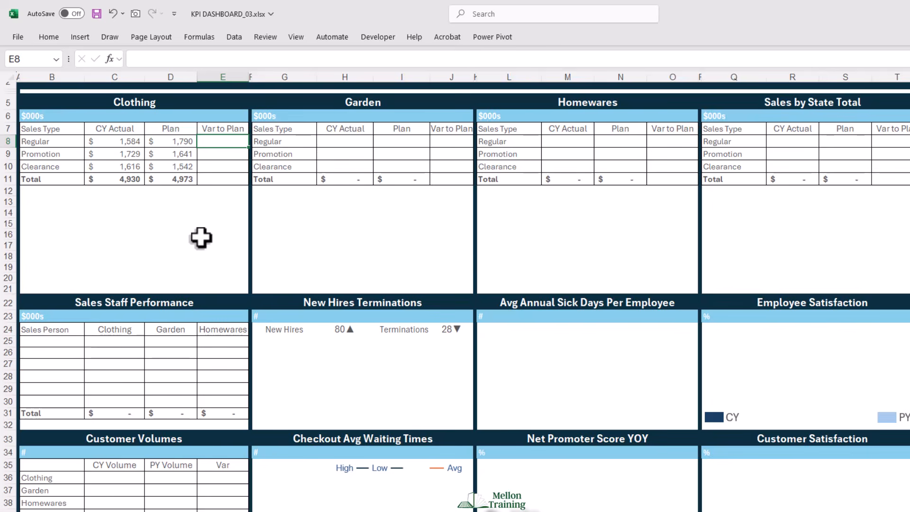
pyautogui.write('=(C8-')
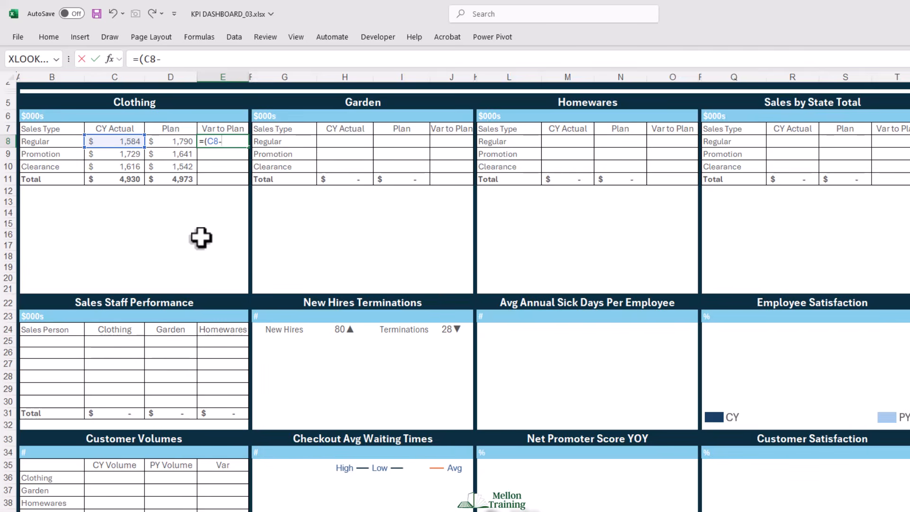
pyautogui.write('D8')
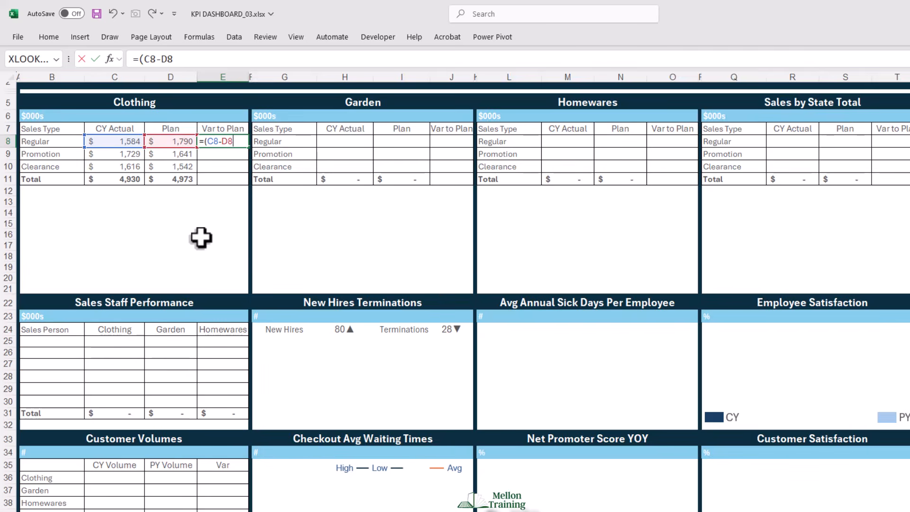
pyautogui.write(')/D8')
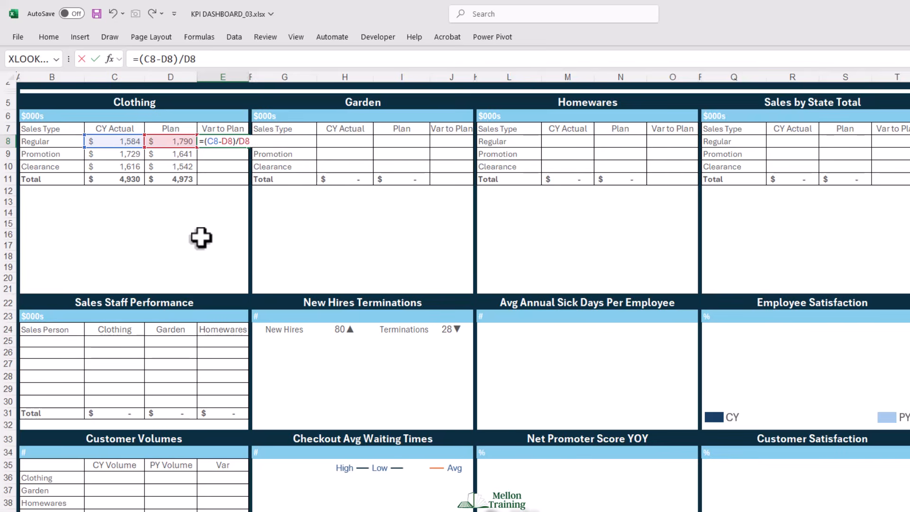
pyautogui.press('Return')
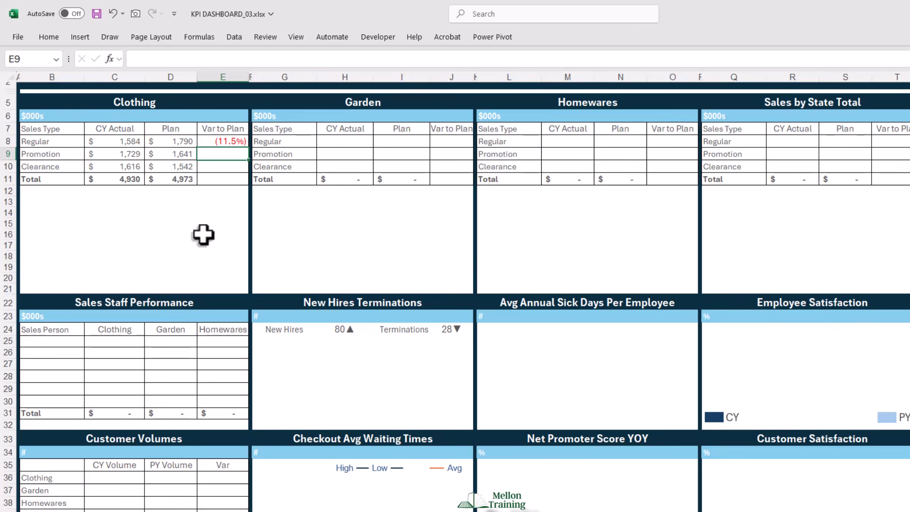
# - Copy the Var to Plan formula from E8 down to the Clothing Total row in E11
pyautogui.click(227, 143)
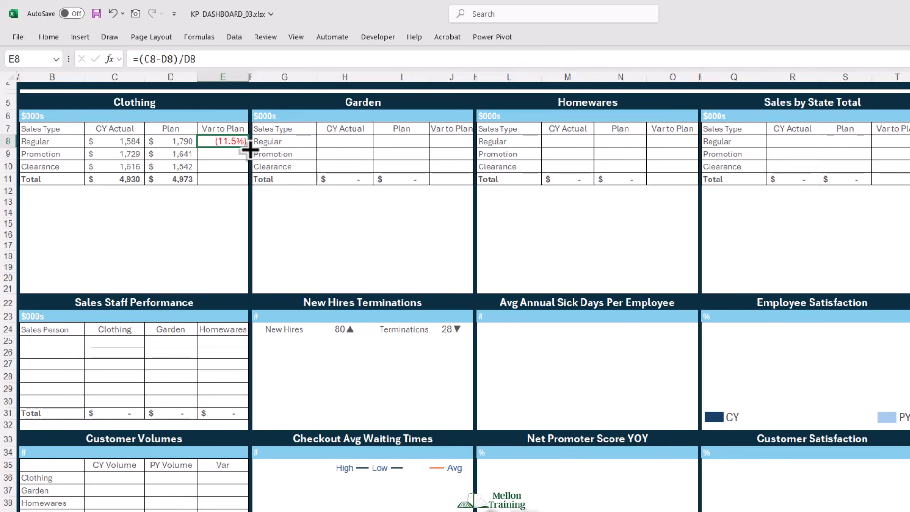
pyautogui.moveTo(248, 147); pyautogui.dragTo(248, 183)
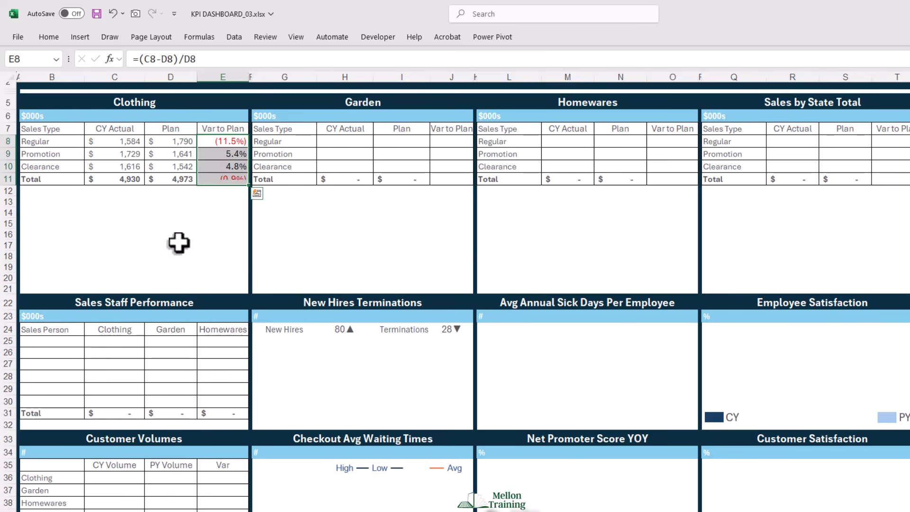
pyautogui.click(45, 192)
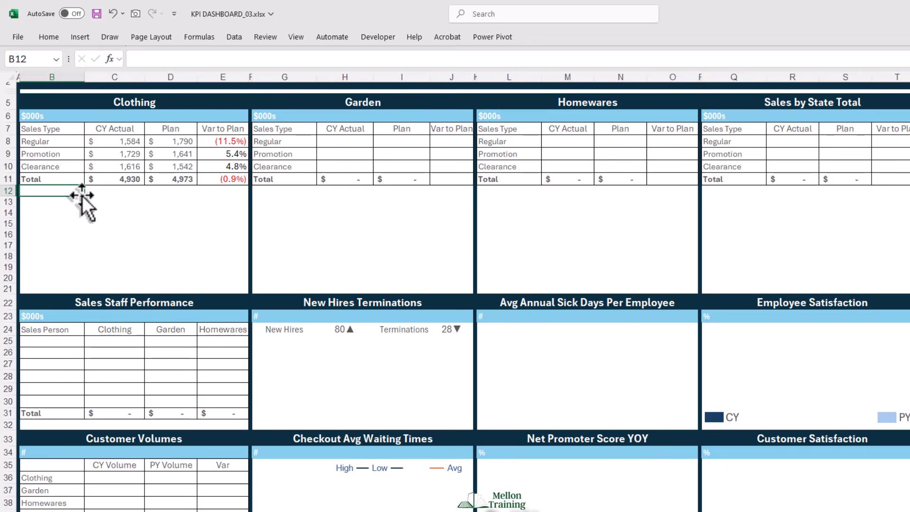
# - Apply the three coloured arrows icon set as conditional formatting to Clothing's Var to Plan cells E8:E11
pyautogui.moveTo(222, 166)
pyautogui.mouseDown()
pyautogui.moveTo(223, 156)
pyautogui.moveTo(223, 180)
pyautogui.mouseUp()
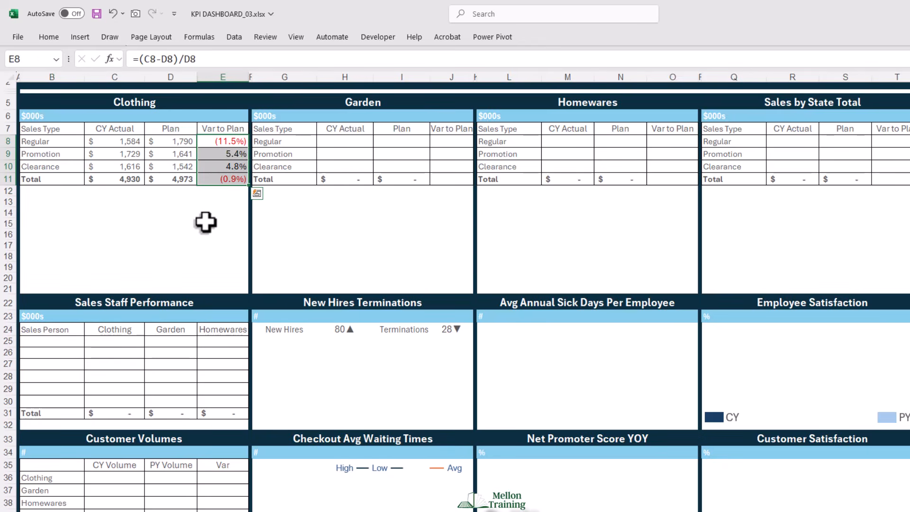
pyautogui.click(55, 39)
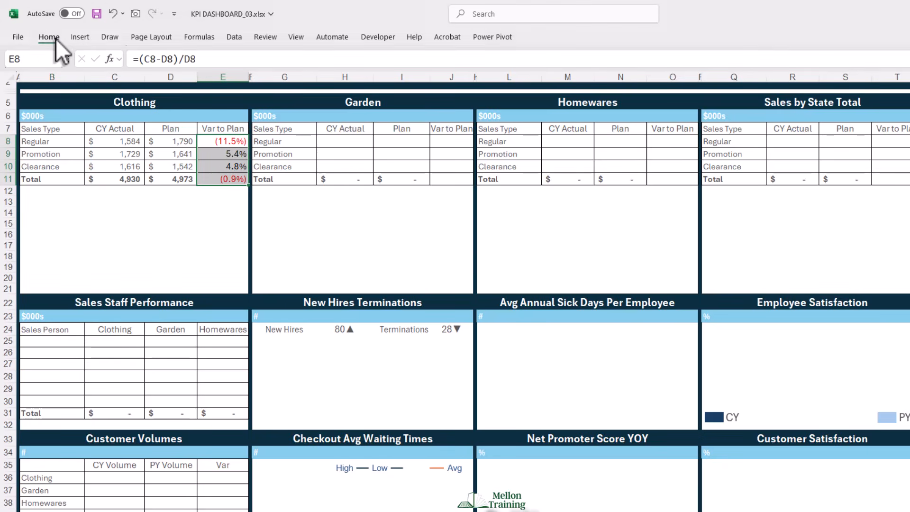
pyautogui.click(544, 81)
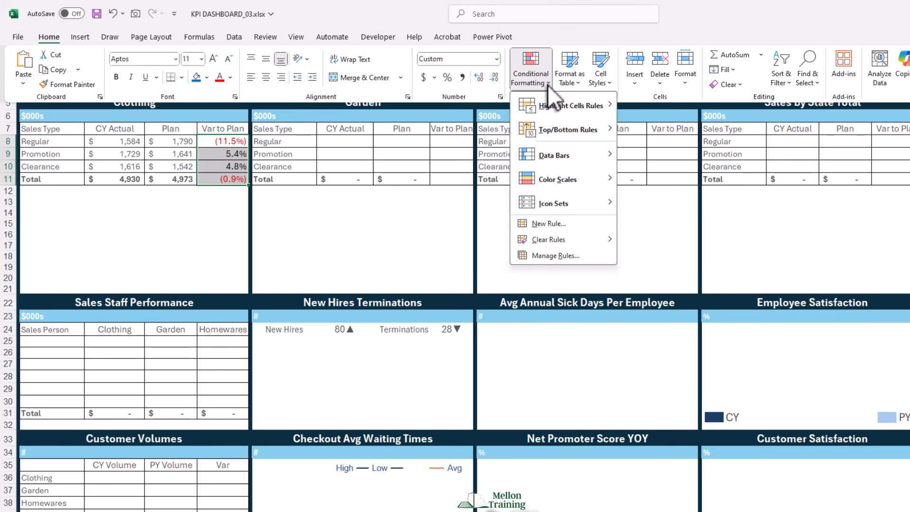
pyautogui.moveTo(593, 201)
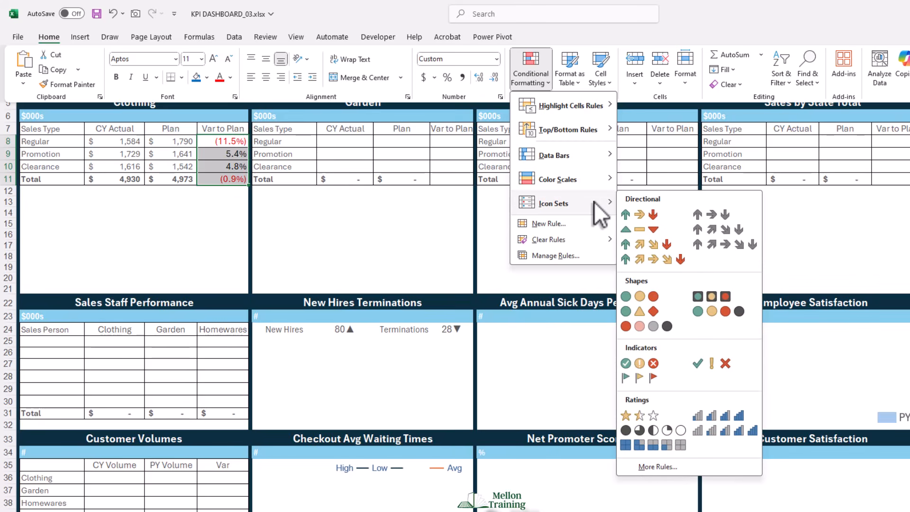
pyautogui.click(656, 212)
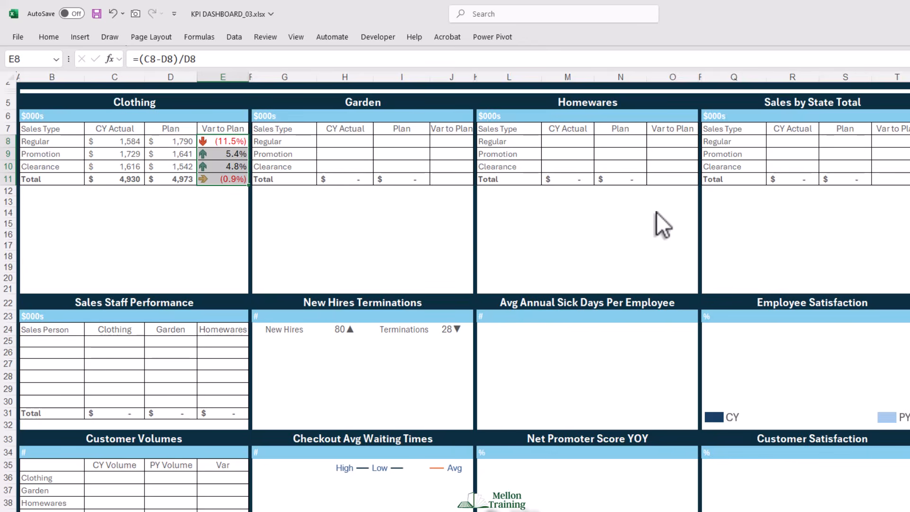
# - Edit the icon set rule for Clothing's Var to Plan cells, changing both threshold types to Number
pyautogui.click(54, 42)
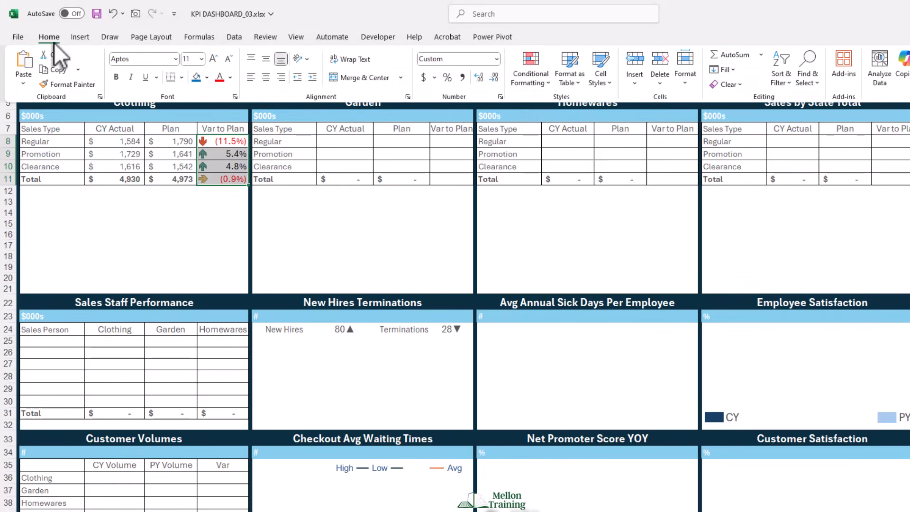
pyautogui.click(550, 81)
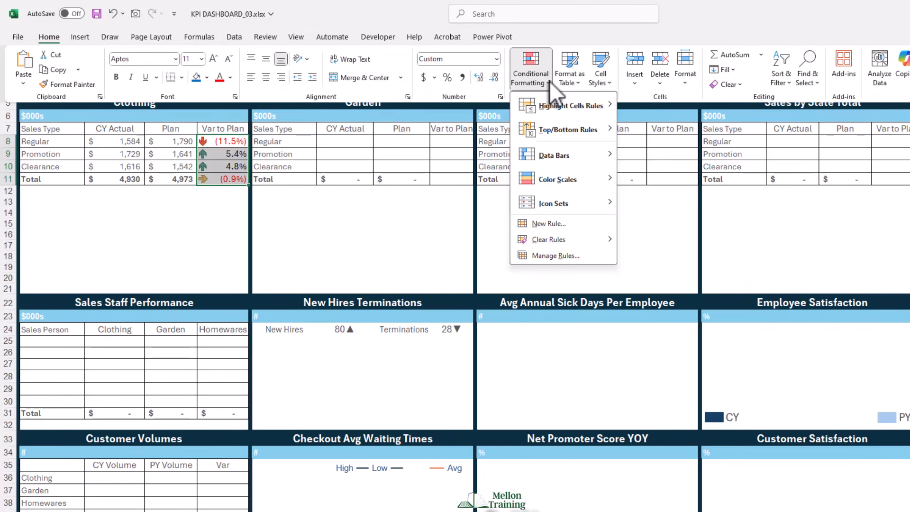
pyautogui.click(558, 256)
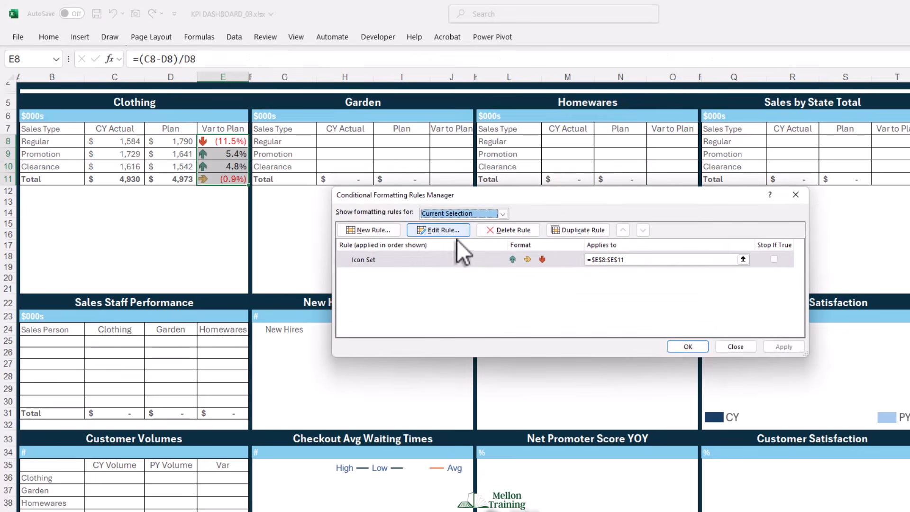
pyautogui.moveTo(513, 199); pyautogui.dragTo(306, 204)
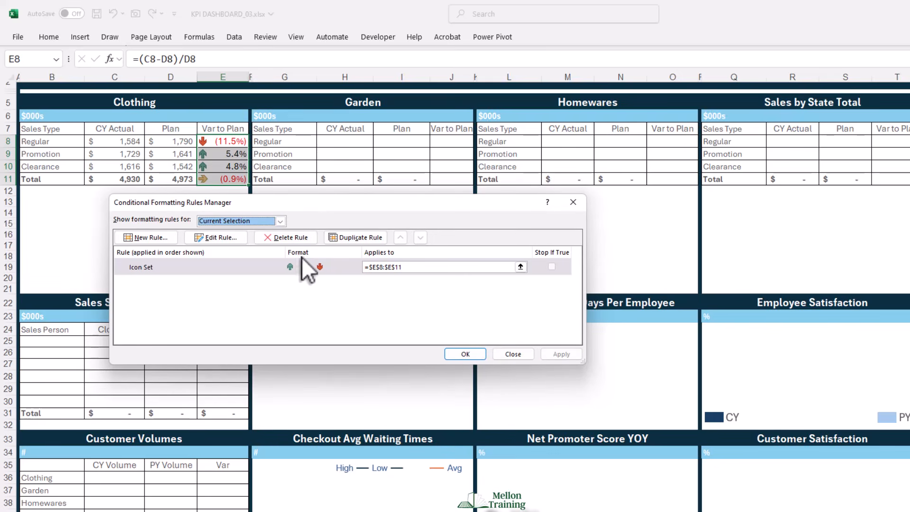
pyautogui.click(235, 267)
pyautogui.click(224, 239)
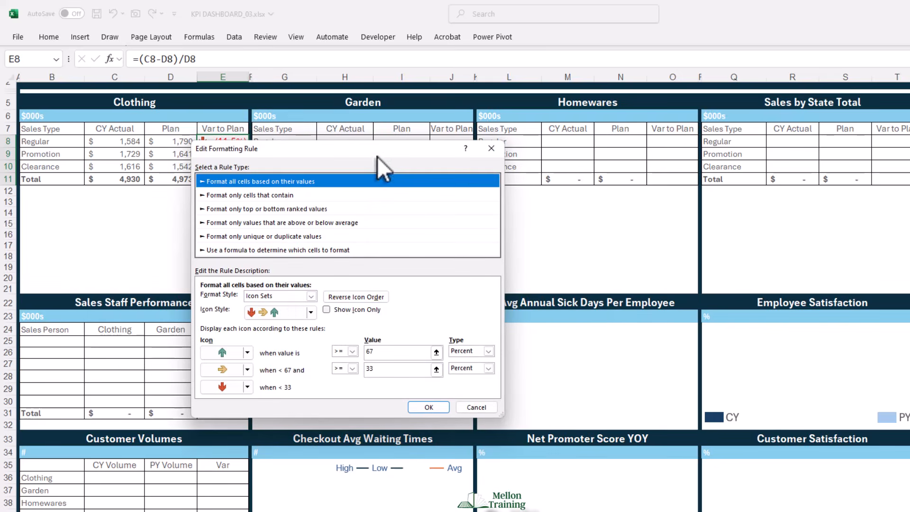
pyautogui.moveTo(377, 157); pyautogui.dragTo(324, 198)
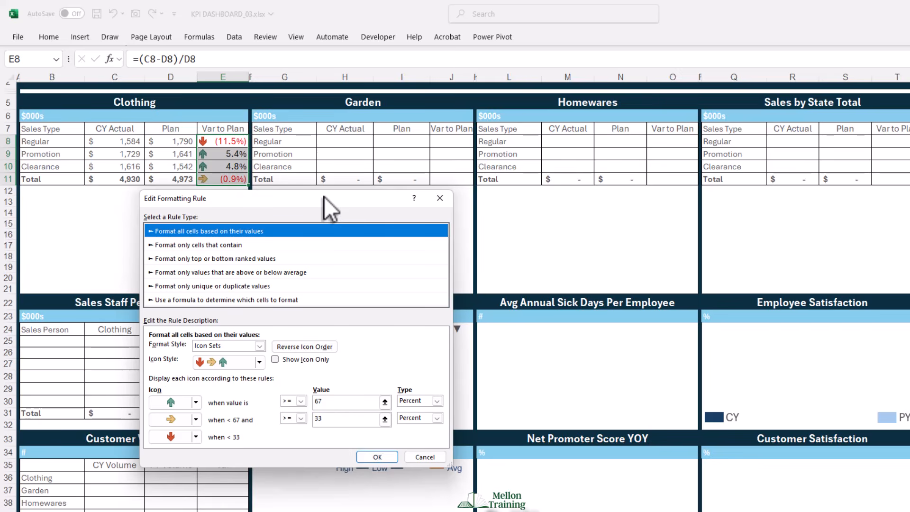
pyautogui.click(436, 400)
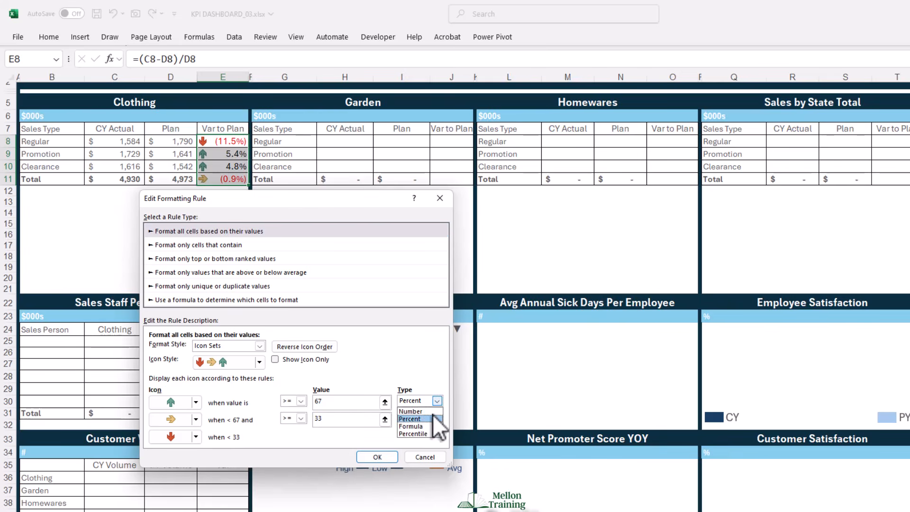
pyautogui.click(425, 412)
pyautogui.click(437, 418)
pyautogui.click(410, 428)
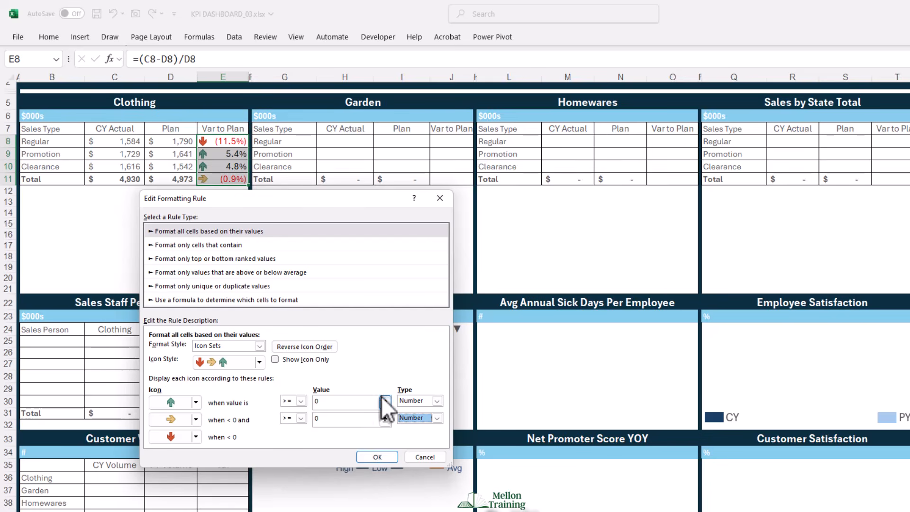
# - Set the yellow arrow's threshold to >= -0.04 and apply the edited icon set rule
pyautogui.click(334, 402)
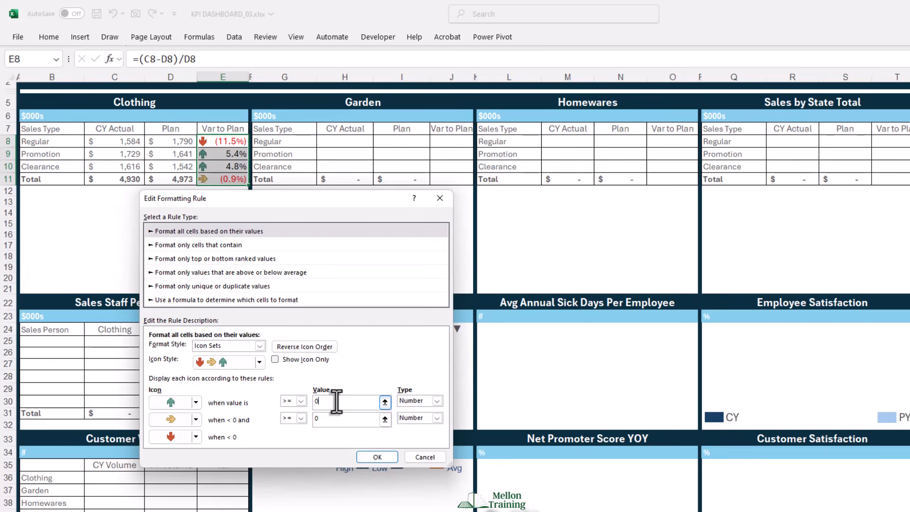
pyautogui.click(331, 418)
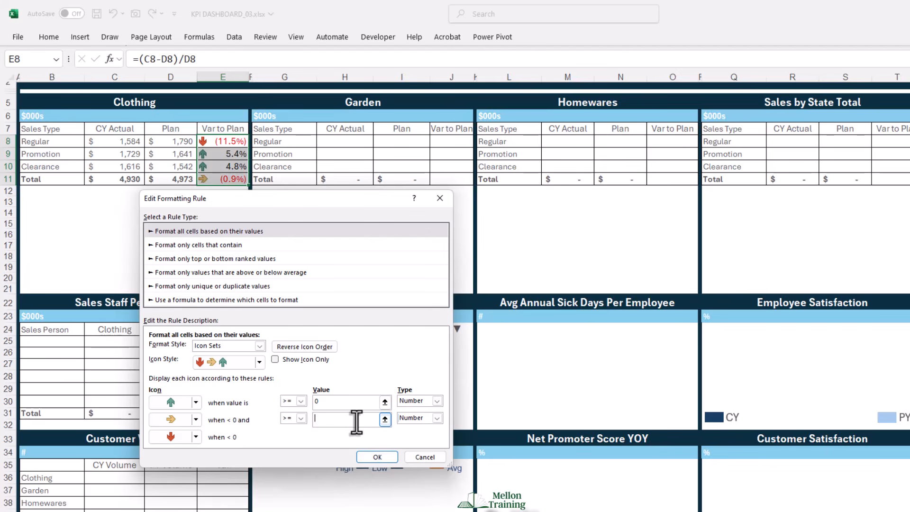
pyautogui.press('BackSpace')
pyautogui.write('-0.04')
pyautogui.click(302, 438)
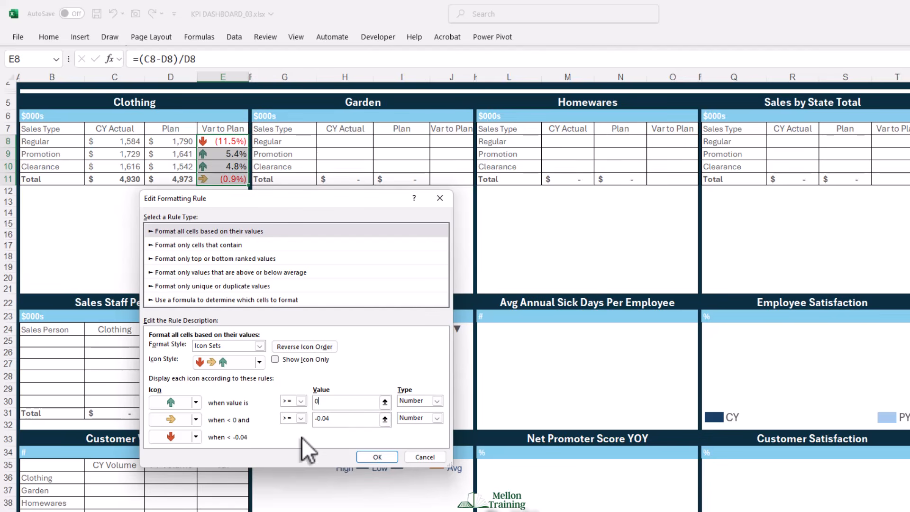
pyautogui.click(372, 458)
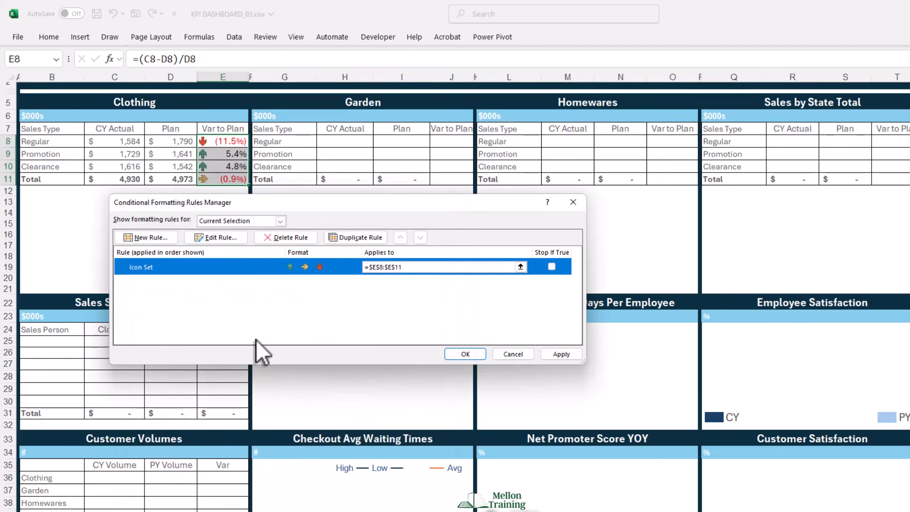
pyautogui.click(569, 356)
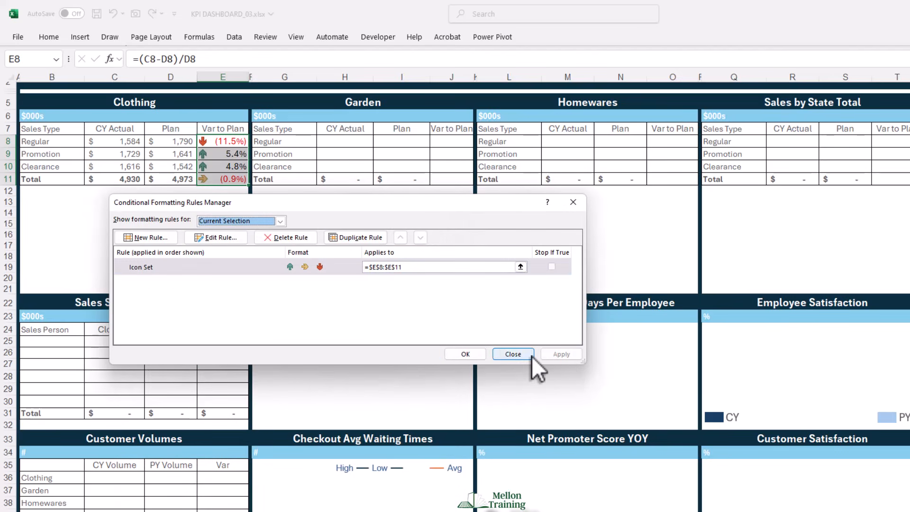
pyautogui.click(464, 353)
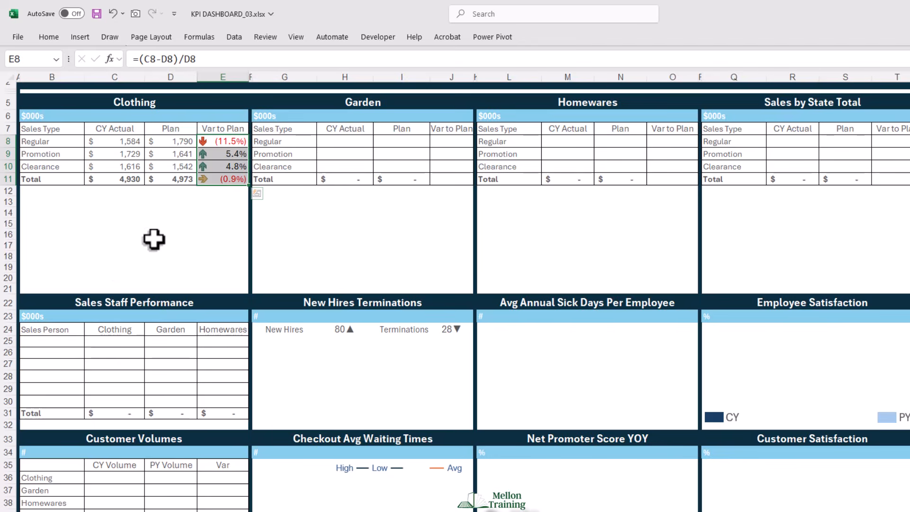
# - Copy Clothing's Var to Plan cells E8:E11 into the Garden, Homewares and Sales by State Total tables, starting at J8, O8 and T8
pyautogui.click(119, 202)
pyautogui.moveTo(228, 141); pyautogui.dragTo(232, 180)
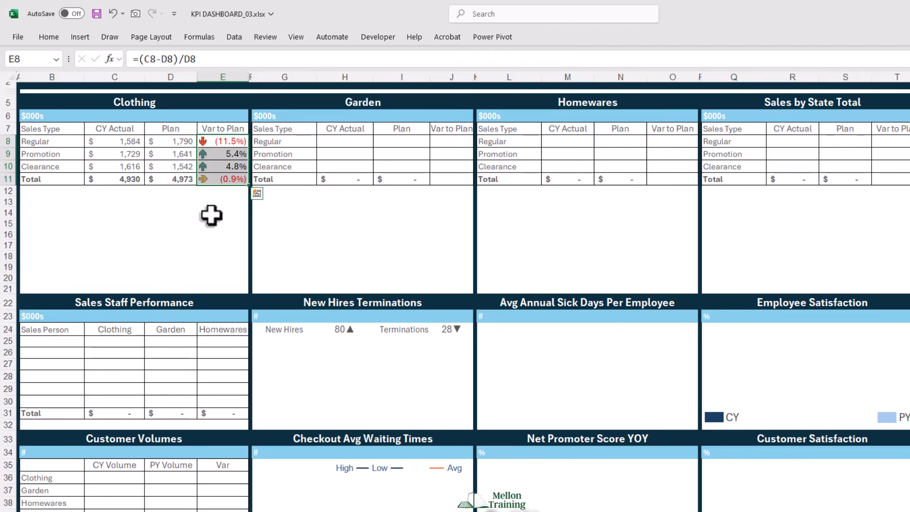
pyautogui.click(451, 141)
pyautogui.write('#DIV/0! #DIV/0! #DIV/0! #DIV/0!')
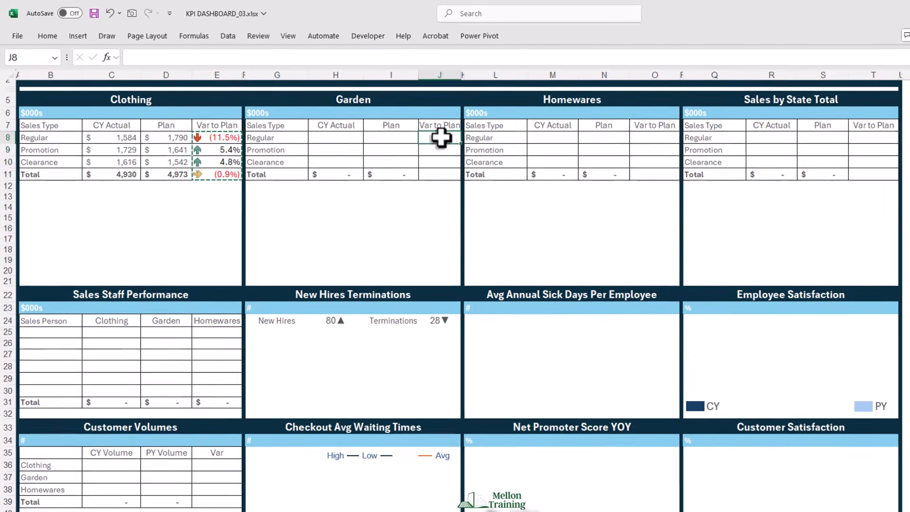
pyautogui.click(654, 136)
pyautogui.hotkey('ctrl', 'v')
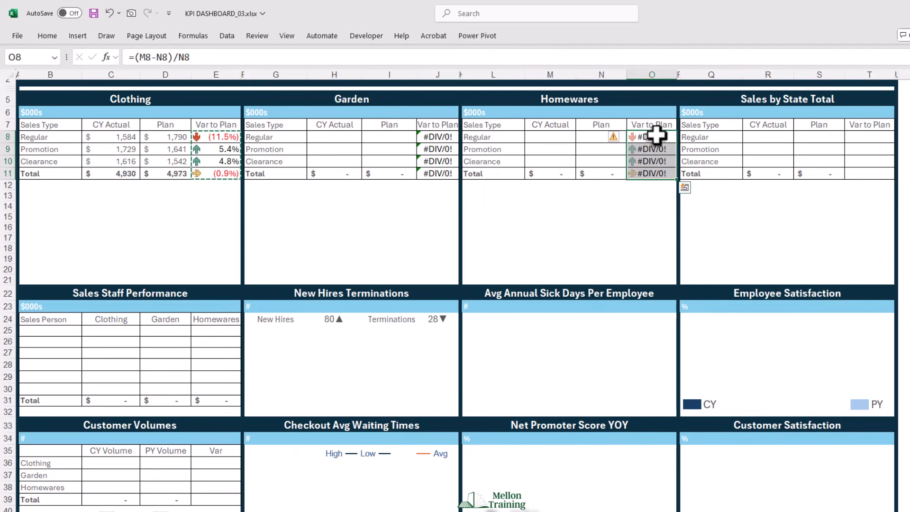
pyautogui.click(869, 137)
pyautogui.hotkey('ctrl', 'v')
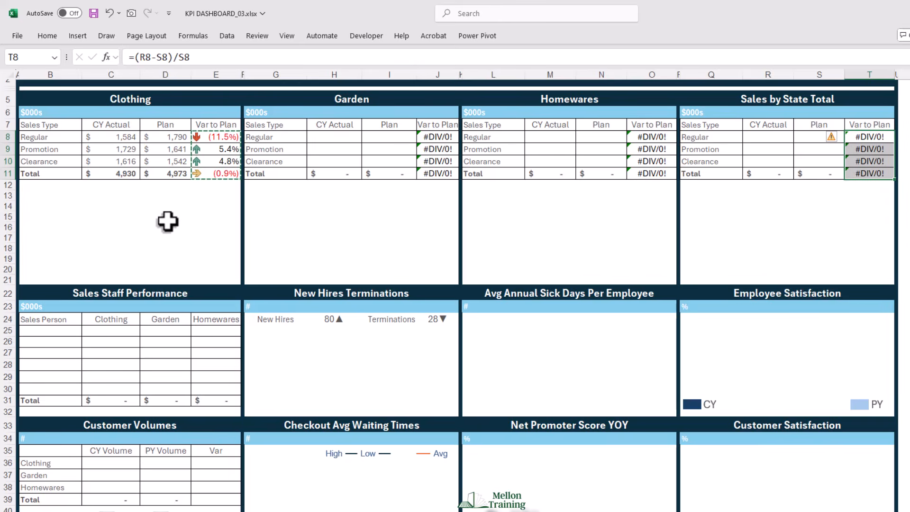
# - Link Garden's Regular CY Actual in H8 to its yearly total in thousands with =Calc!P8/1000
pyautogui.click(332, 138)
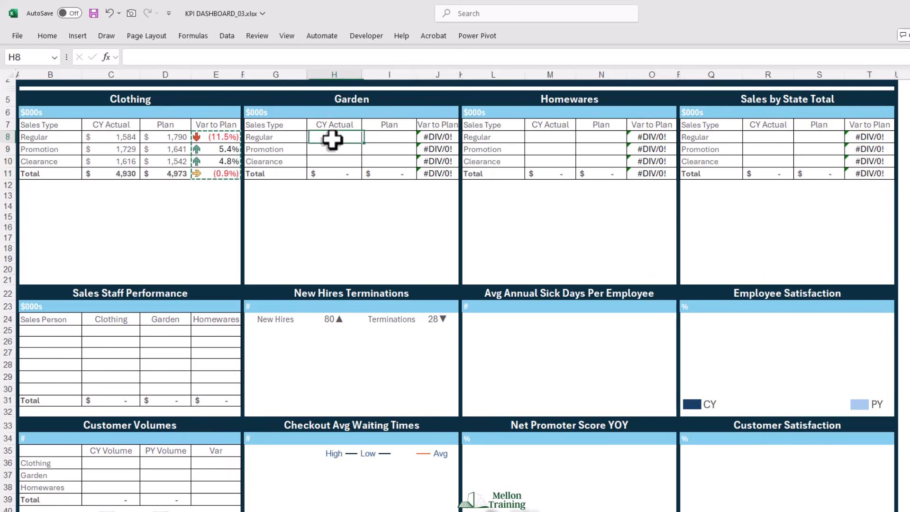
pyautogui.write('=')
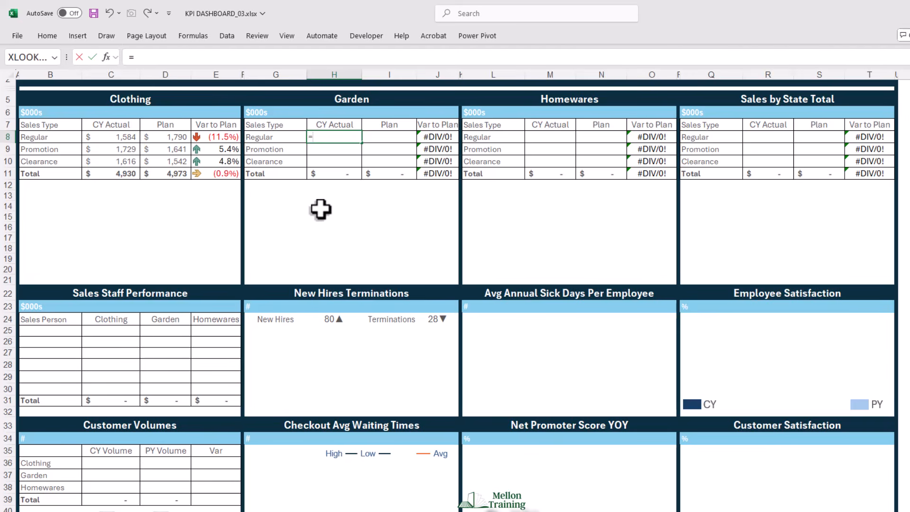
pyautogui.click(401, 511)
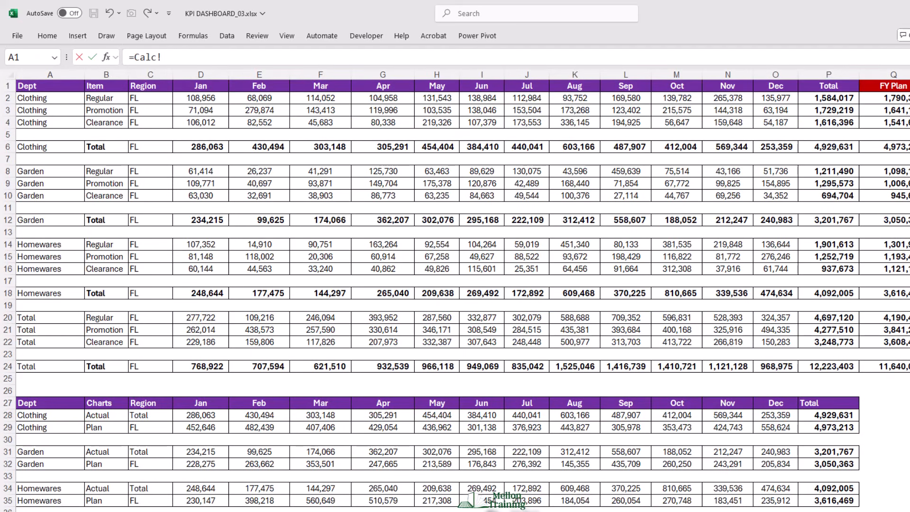
pyautogui.click(827, 171)
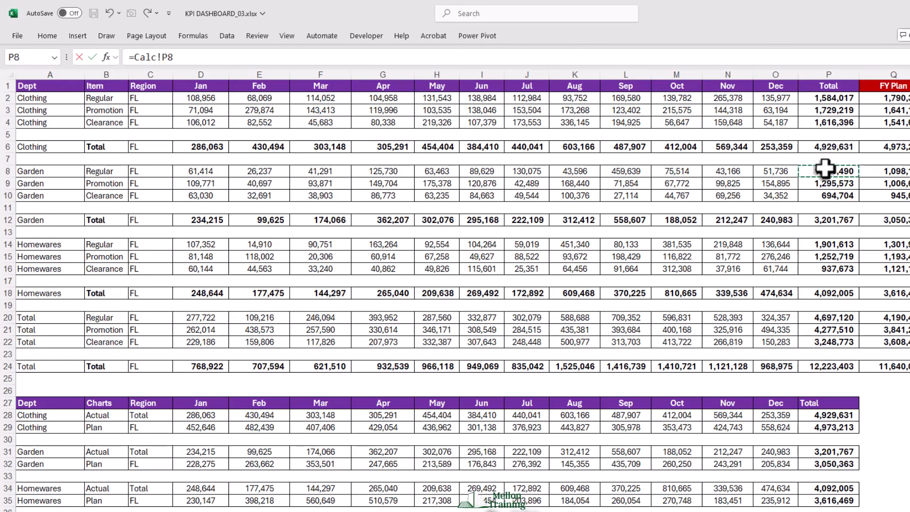
pyautogui.write('/1000')
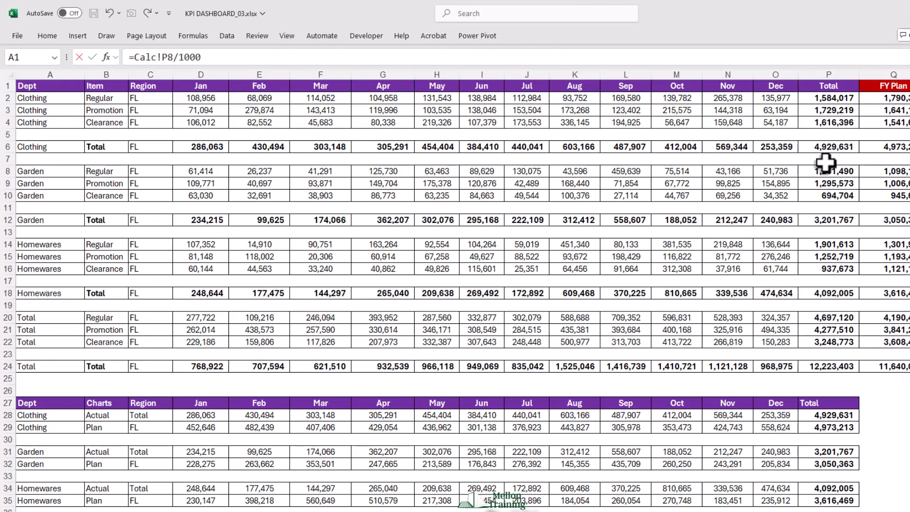
pyautogui.press('Return')
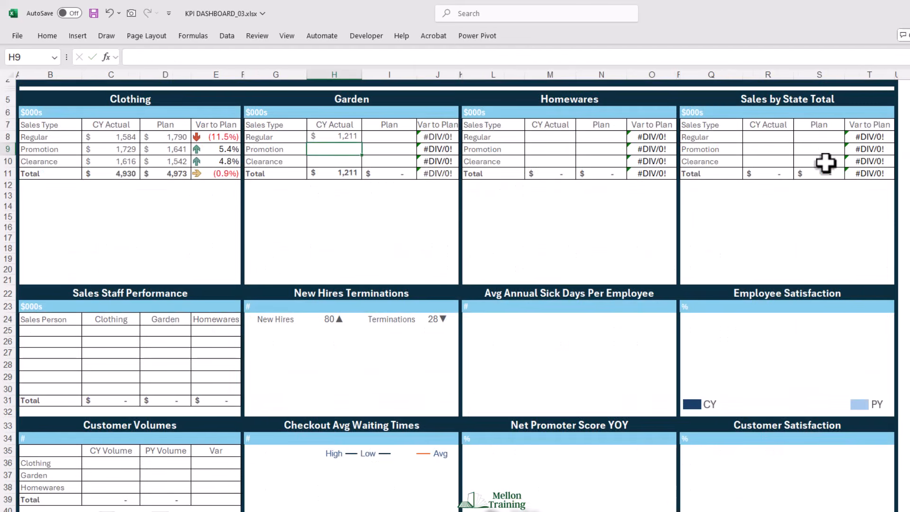
# - Fill the H8 formula across to Plan and down to Clearance in the Garden table, and widen column J slightly
pyautogui.click(341, 137)
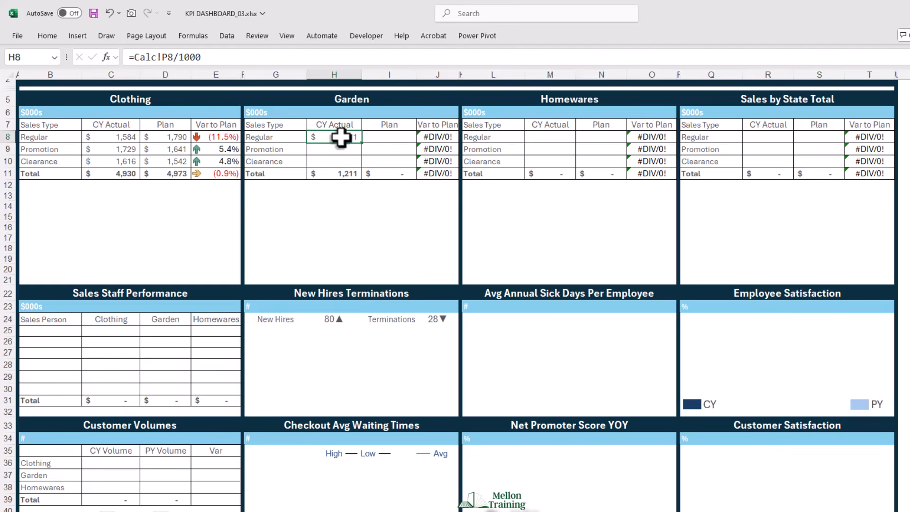
pyautogui.moveTo(362, 142); pyautogui.dragTo(412, 170)
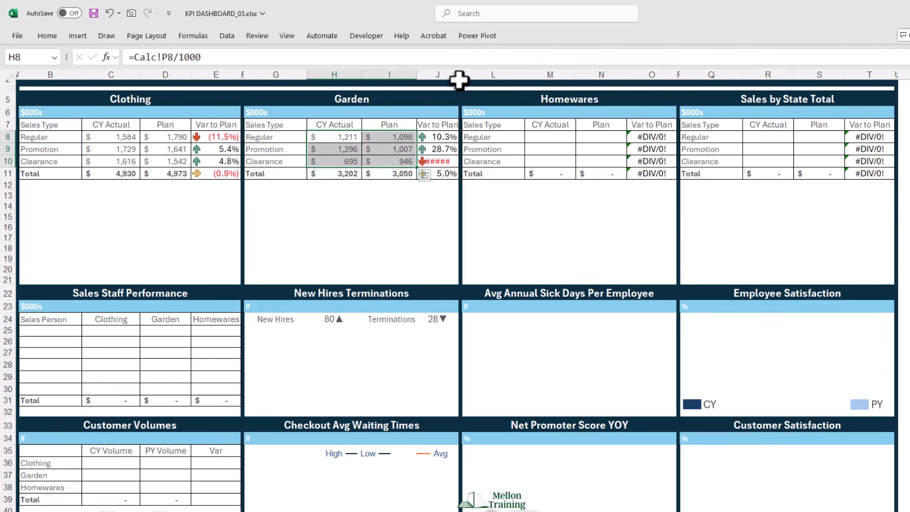
pyautogui.moveTo(460, 76); pyautogui.dragTo(463, 75)
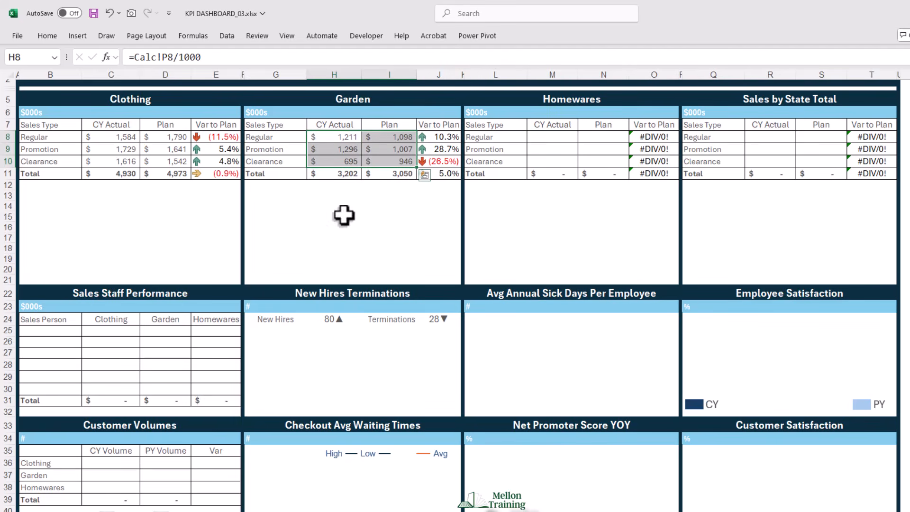
# - Link Homewares' Regular CY Actual in M8 to its yearly total in thousands with =Calc!P14/1000
pyautogui.click(542, 138)
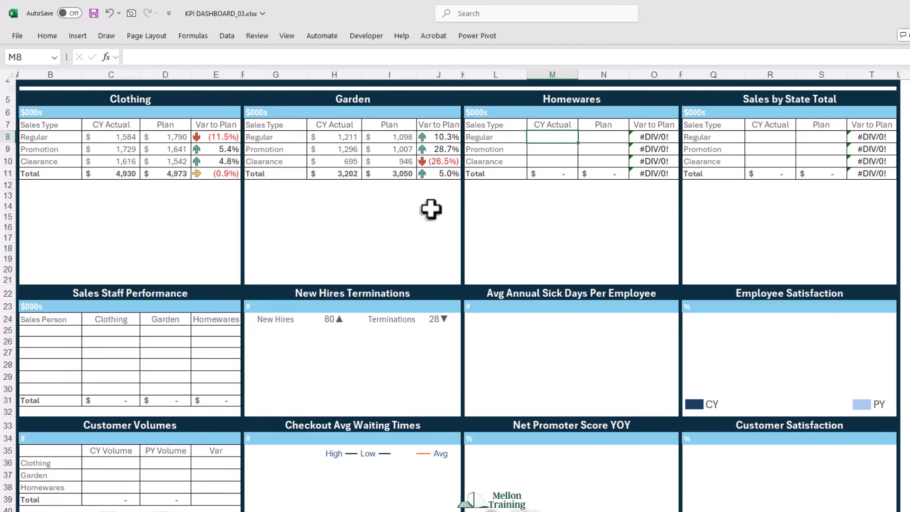
pyautogui.write('=')
pyautogui.hotkey('ctrl', 'pagedown')
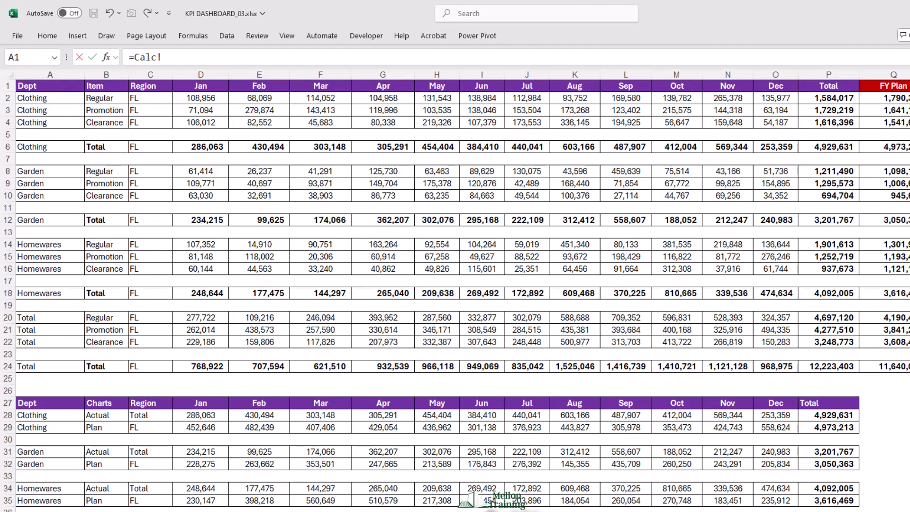
pyautogui.click(831, 246)
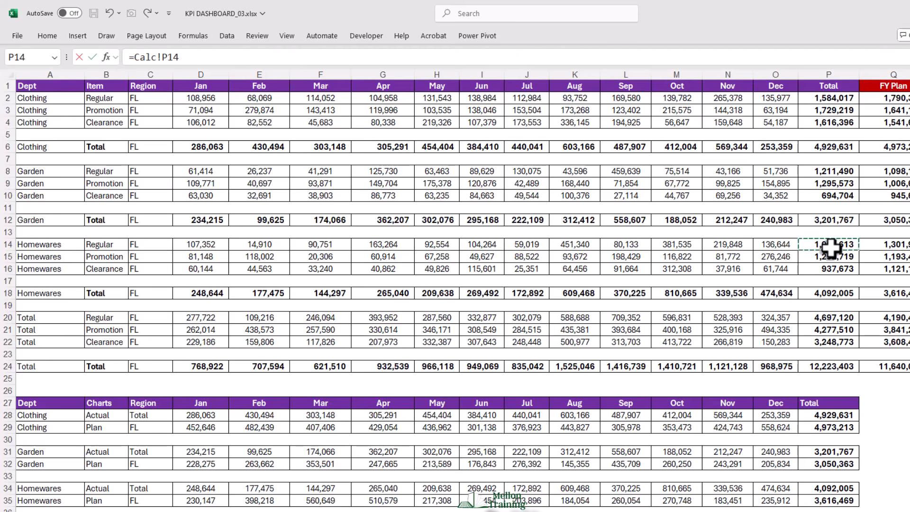
pyautogui.write('/1000')
pyautogui.press('Return')
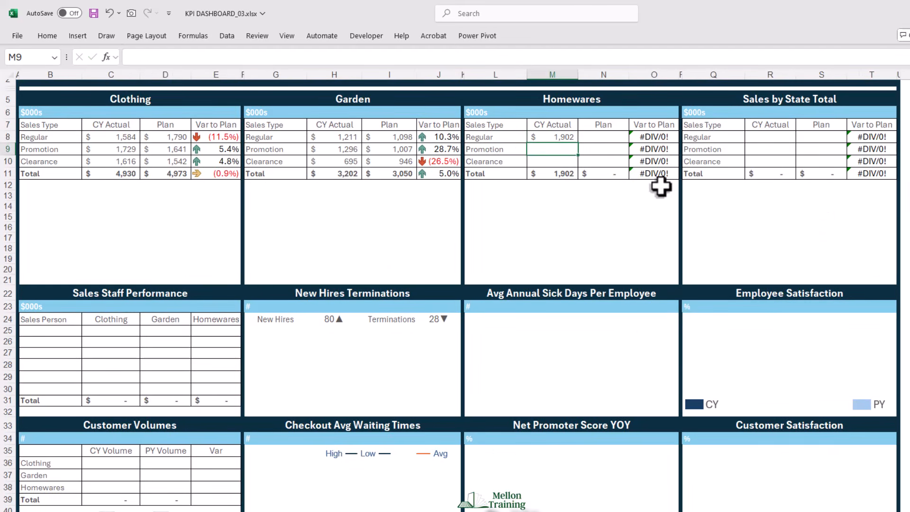
# - Fill the M8 formula across to Plan and down to Clearance in the Homewares table
pyautogui.click(563, 137)
pyautogui.moveTo(578, 142); pyautogui.dragTo(611, 167)
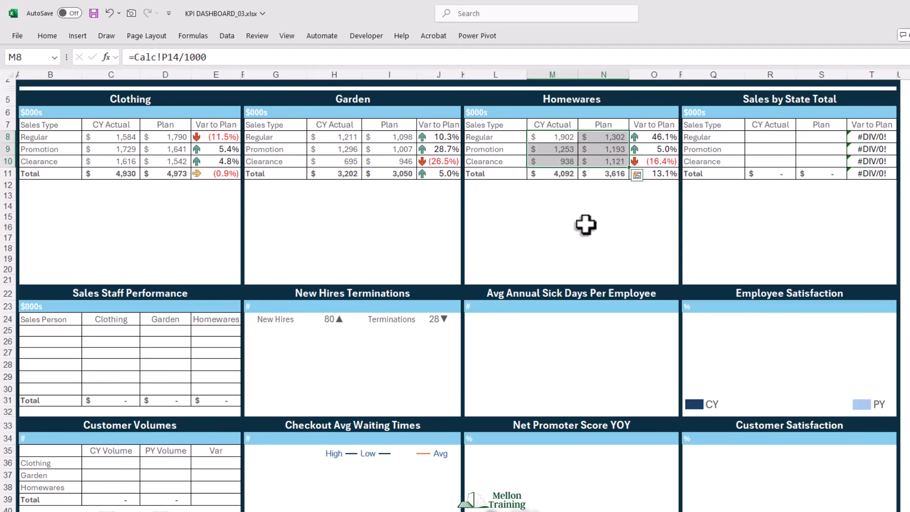
# - Sum the three departments' Regular CY Actual in R8 of the Sales by State Total table with =C8+H8+M8
pyautogui.click(759, 138)
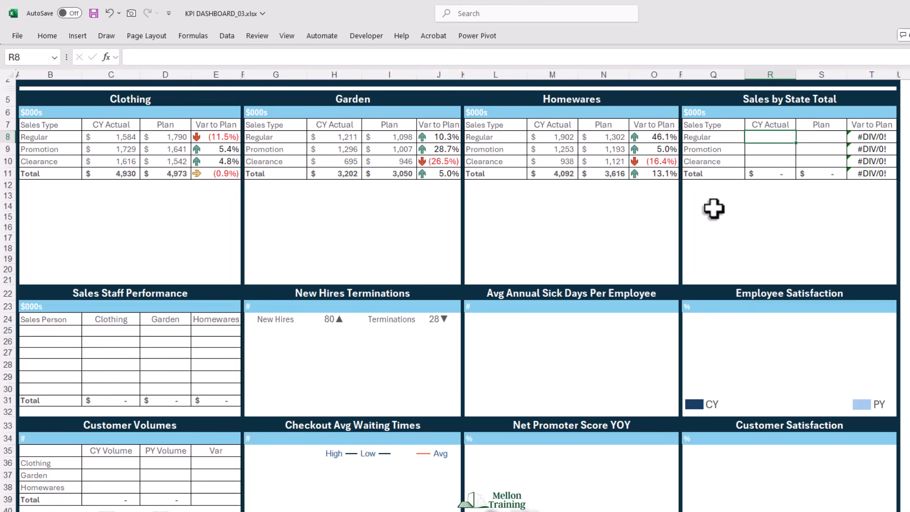
pyautogui.write('=C8')
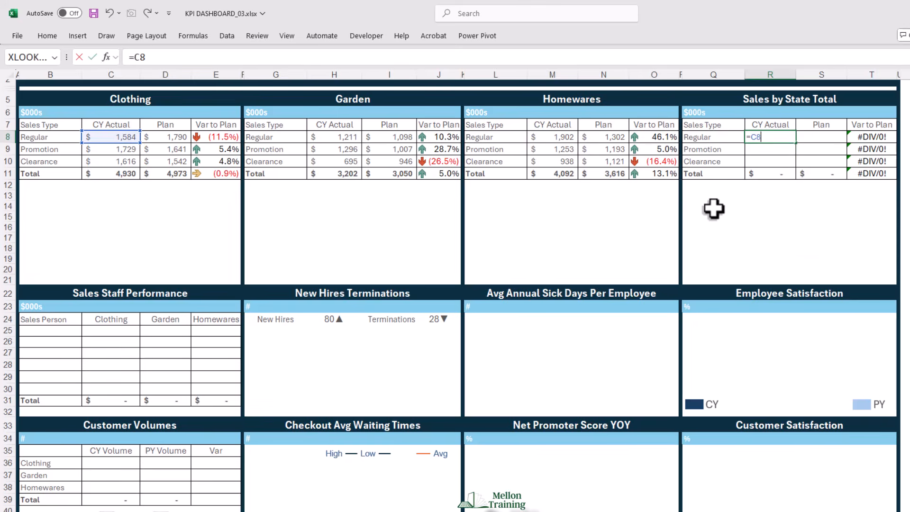
pyautogui.write('+H8+M')
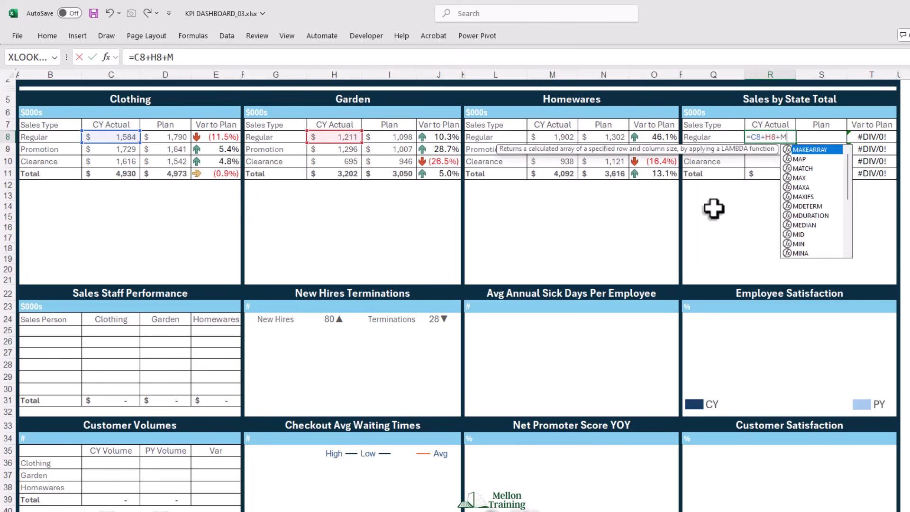
pyautogui.write('8')
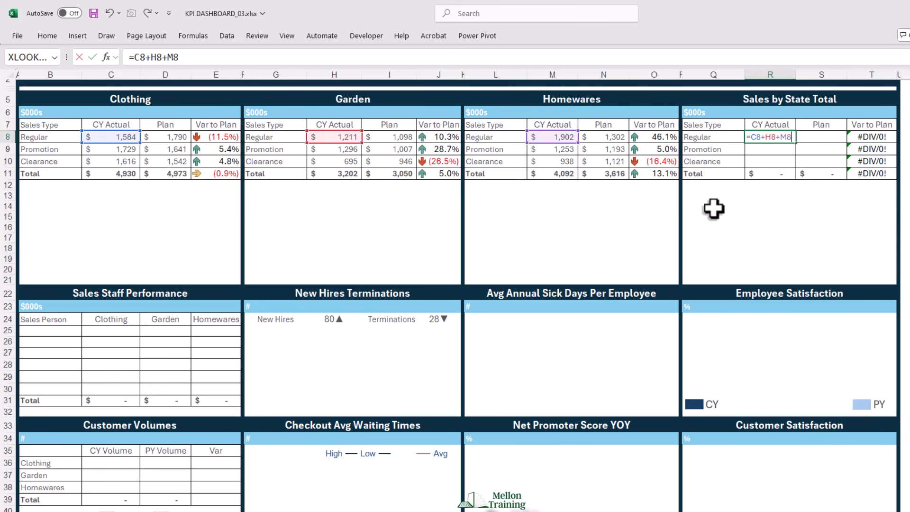
pyautogui.press('Return')
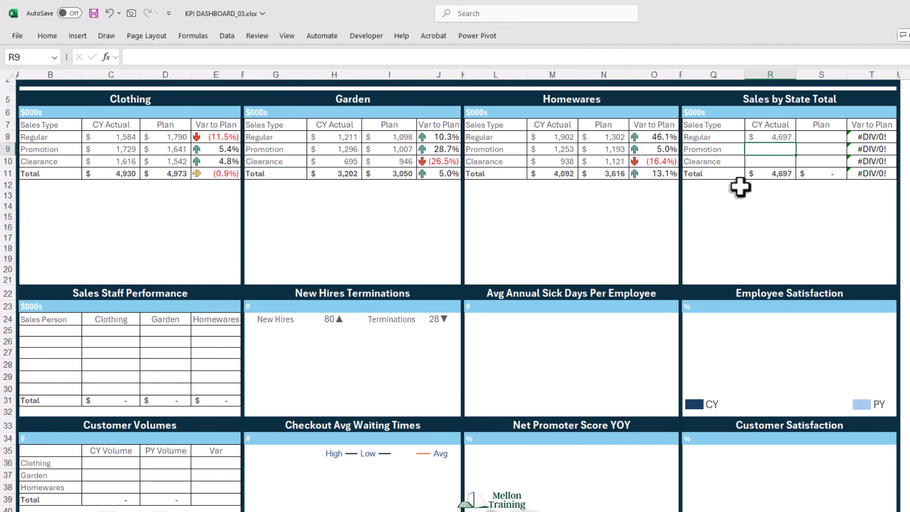
# - Fill the R8 formula down to Clearance and across to Plan in the Sales by State Total table
pyautogui.click(768, 138)
pyautogui.moveTo(797, 144); pyautogui.dragTo(797, 166)
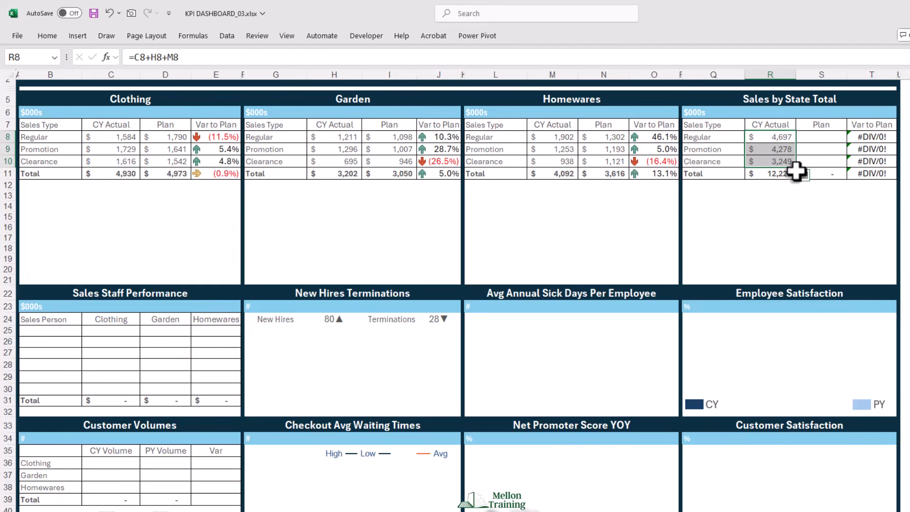
pyautogui.moveTo(797, 167); pyautogui.dragTo(836, 167)
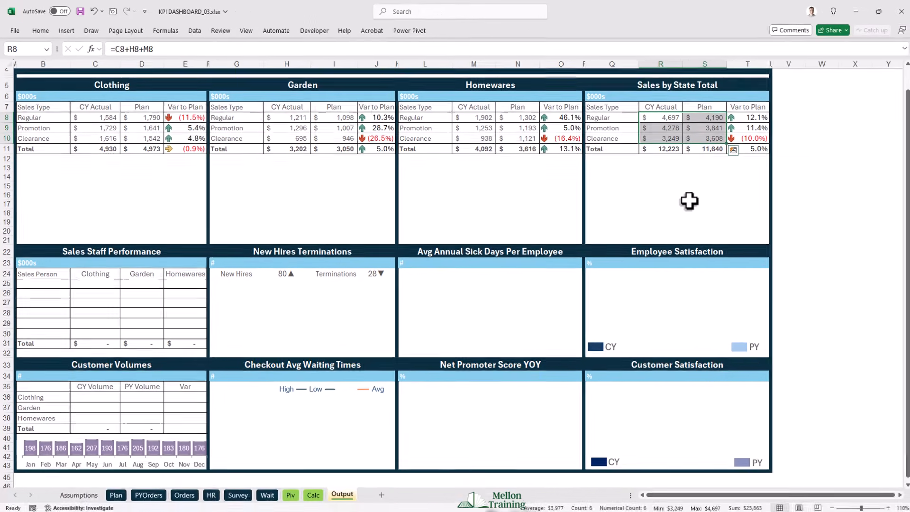
pyautogui.click(597, 161)
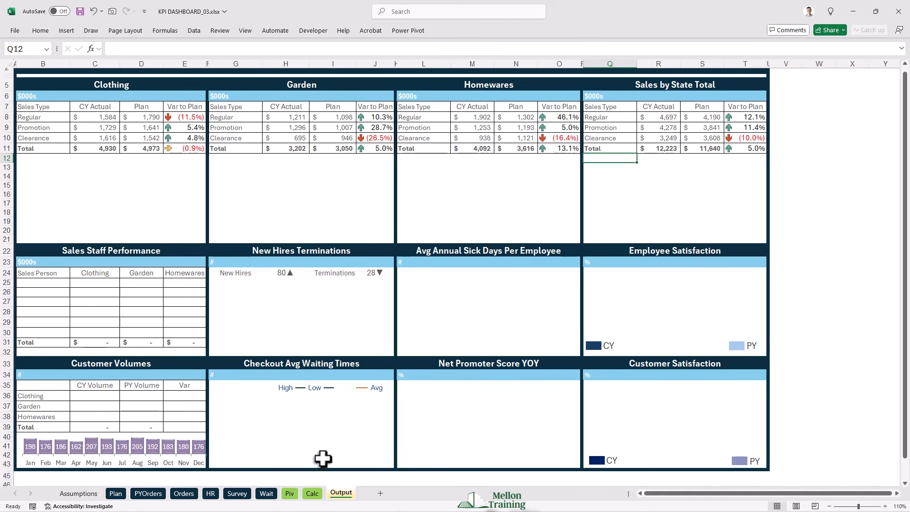
# - Review the Actual and Plan chart rows for Clothing, Garden and Homewares on the Calc sheet
pyautogui.click(312, 494)
pyautogui.scroll(-6, 266, 215)
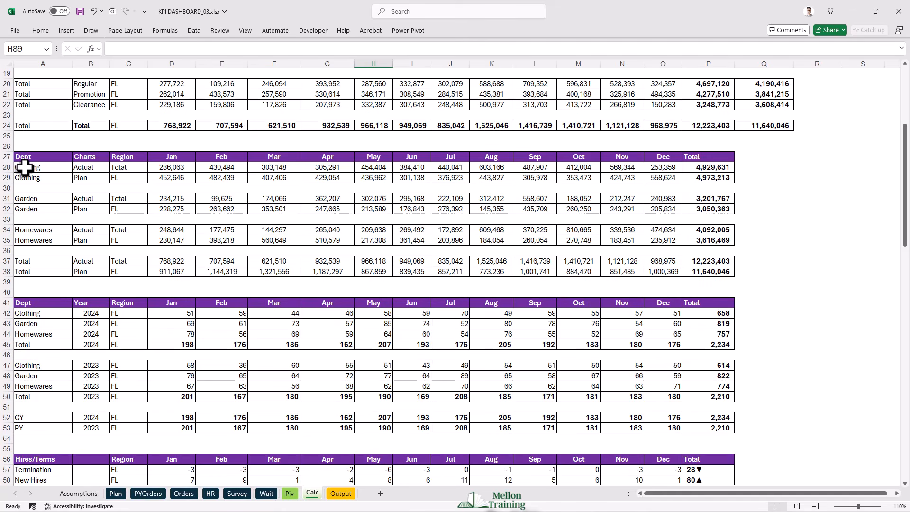
pyautogui.moveTo(24, 167); pyautogui.dragTo(706, 178)
pyautogui.moveTo(45, 197); pyautogui.dragTo(709, 208)
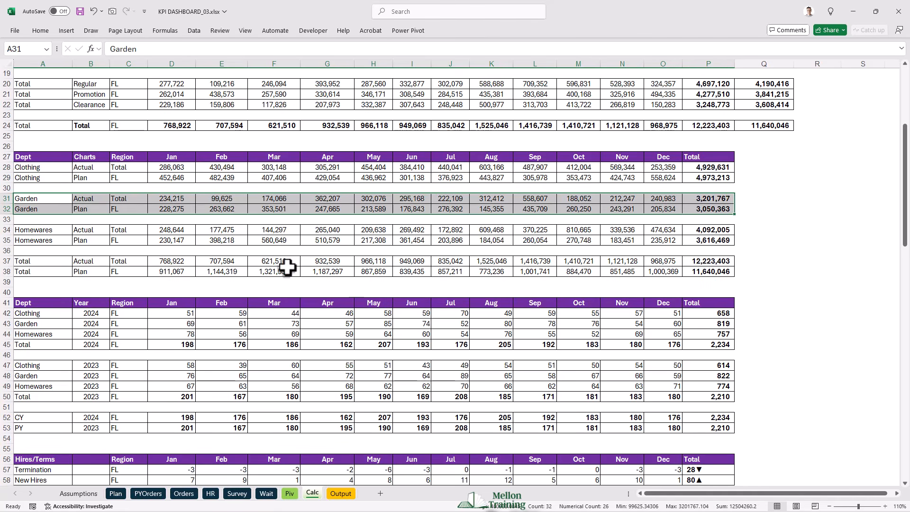
pyautogui.moveTo(40, 233); pyautogui.dragTo(706, 240)
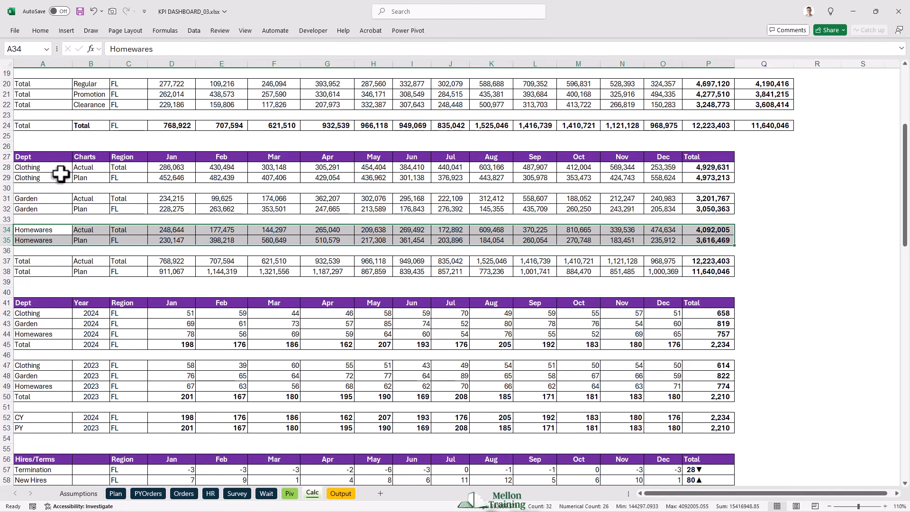
pyautogui.click(30, 166)
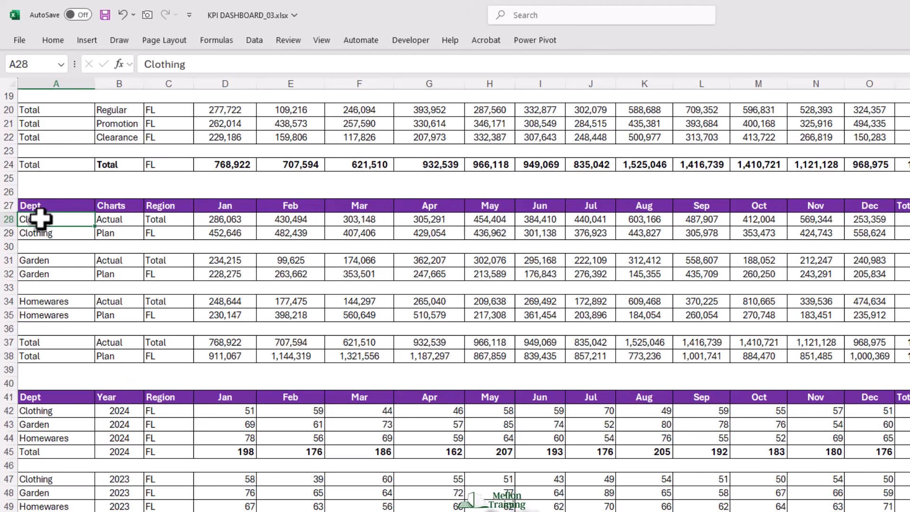
# - Insert a 2-D clustered column chart from Clothing's Actual and Plan data in B27:B29 and D27:O29, place it just below those rows and enlarge it
pyautogui.moveTo(121, 204); pyautogui.dragTo(119, 235)
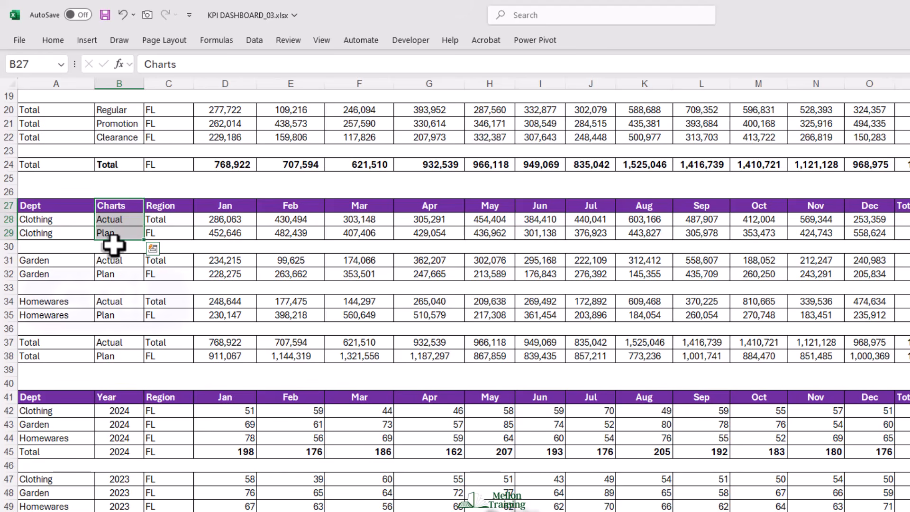
pyautogui.press('ctrl')
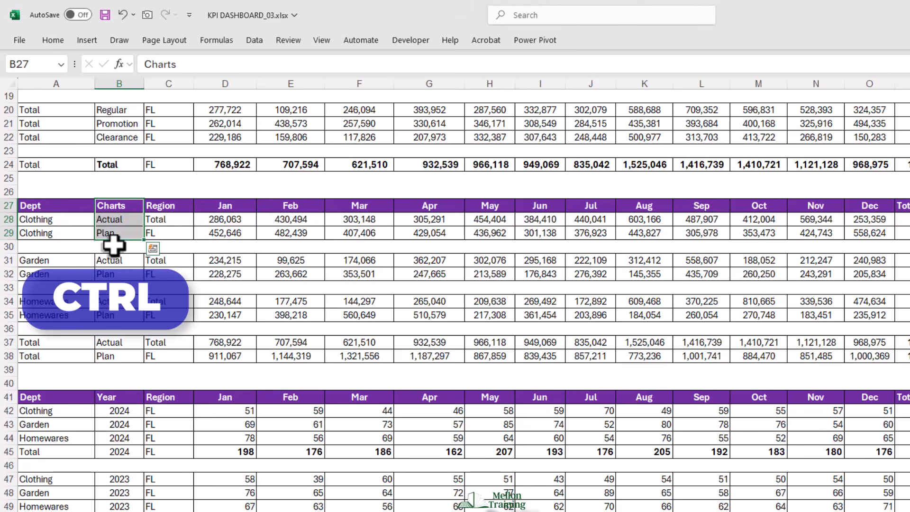
pyautogui.keyDown('ctrl'); pyautogui.click(214, 205); pyautogui.keyUp('ctrl')
pyautogui.moveTo(215, 205); pyautogui.dragTo(860, 235)
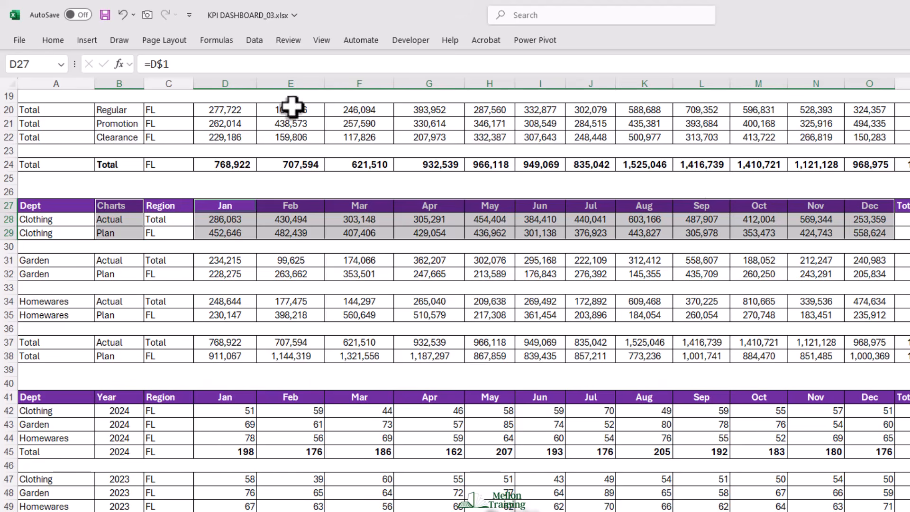
pyautogui.click(85, 39)
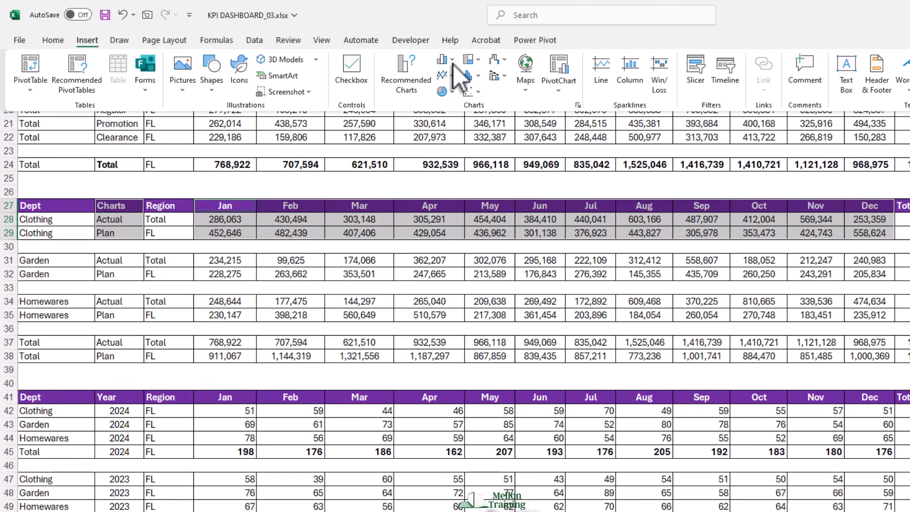
pyautogui.click(453, 64)
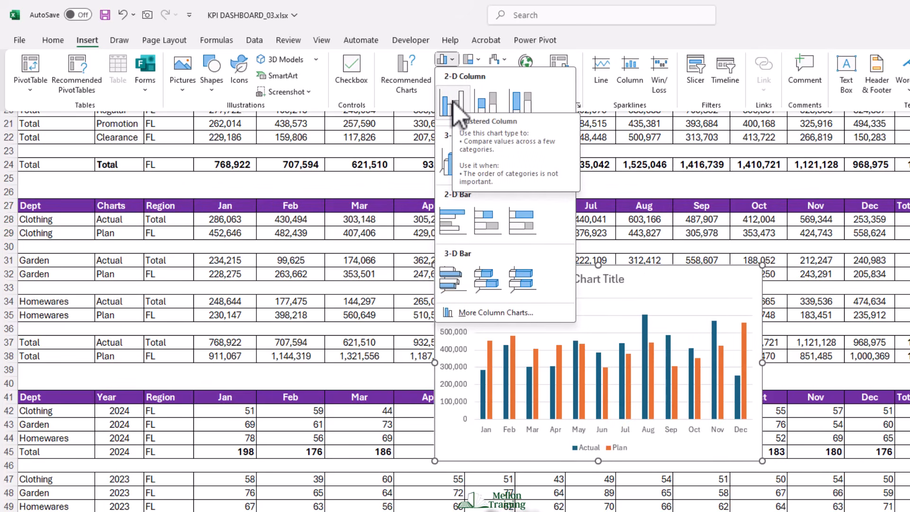
pyautogui.click(454, 101)
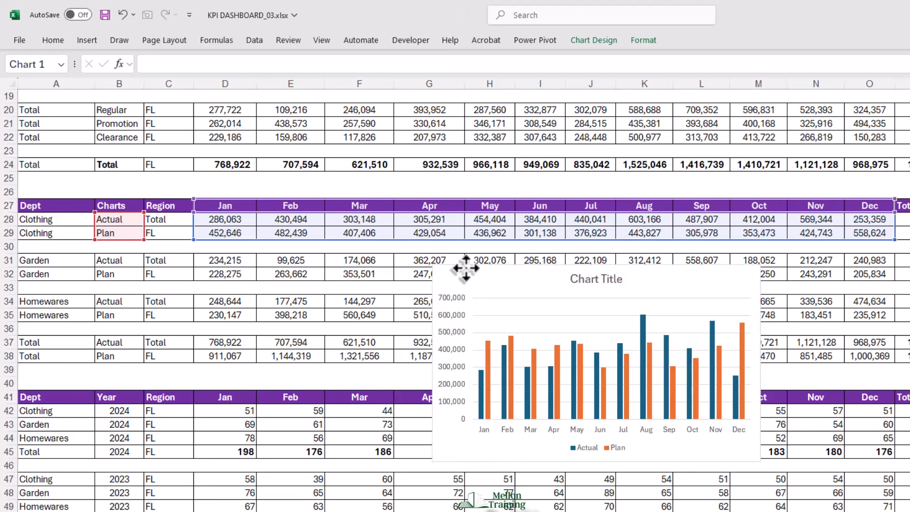
pyautogui.moveTo(466, 268); pyautogui.dragTo(336, 253)
pyautogui.moveTo(630, 447); pyautogui.dragTo(679, 472)
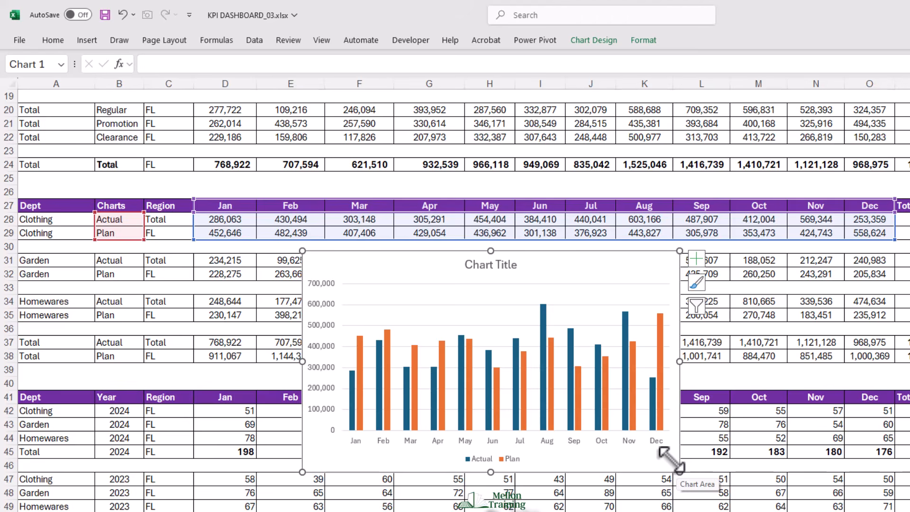
# - Remove the chart title and the vertical value axis from the Clothing column chart
pyautogui.click(482, 270)
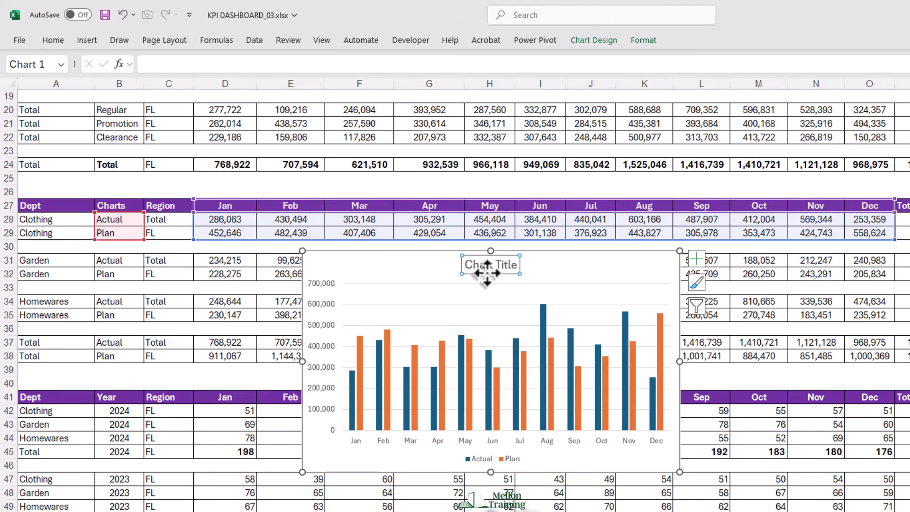
pyautogui.press('Delete')
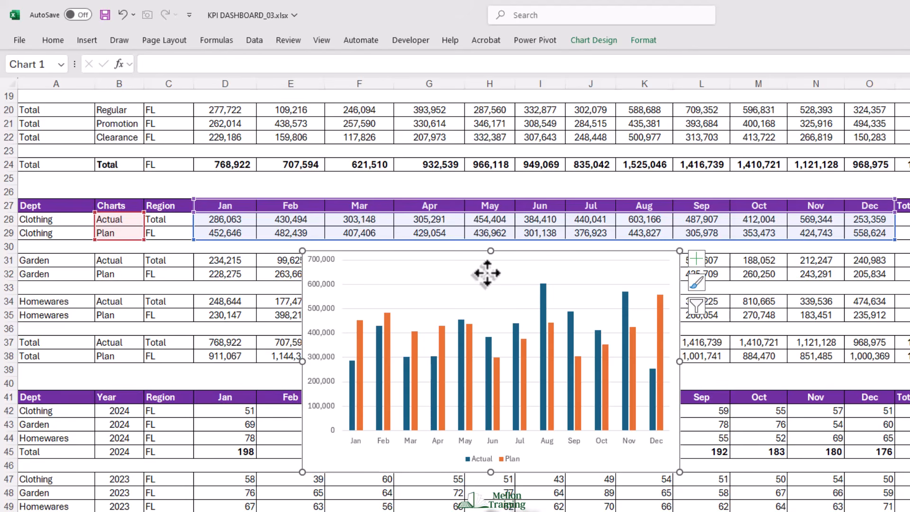
pyautogui.click(441, 285)
pyautogui.press('Escape')
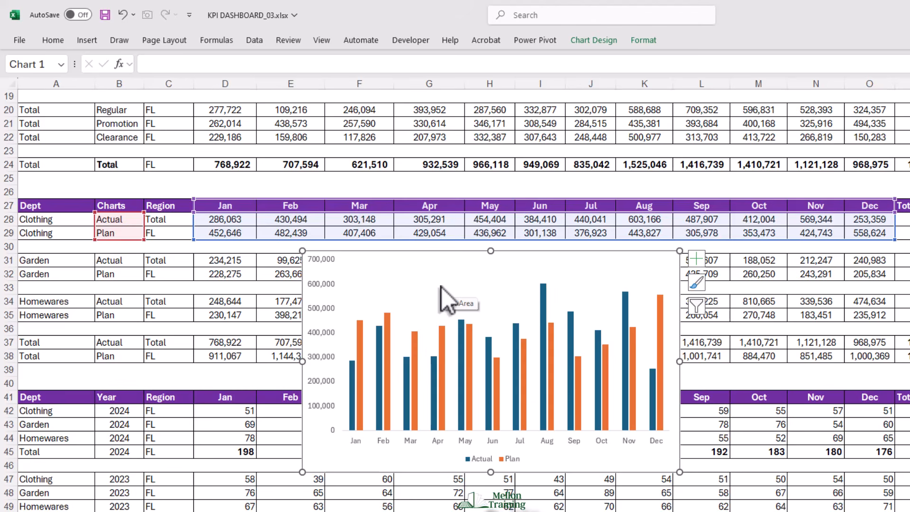
pyautogui.click(329, 334)
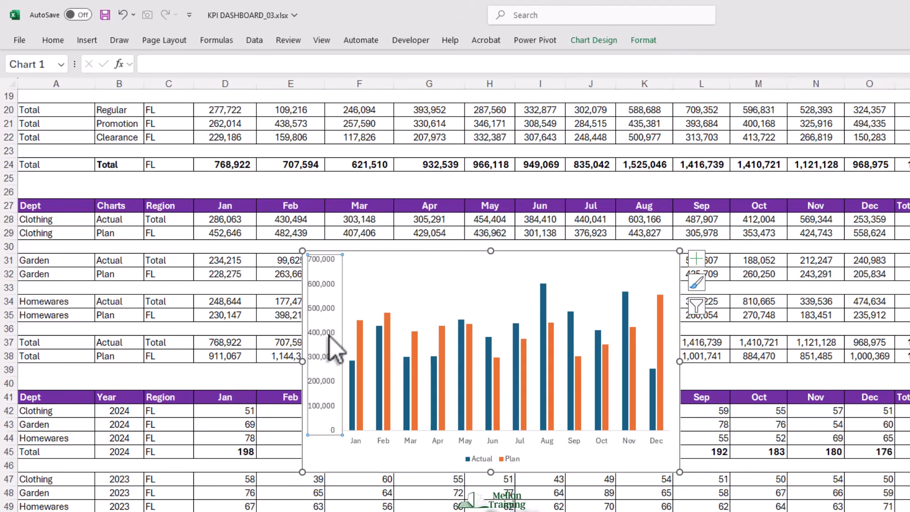
pyautogui.press('Delete')
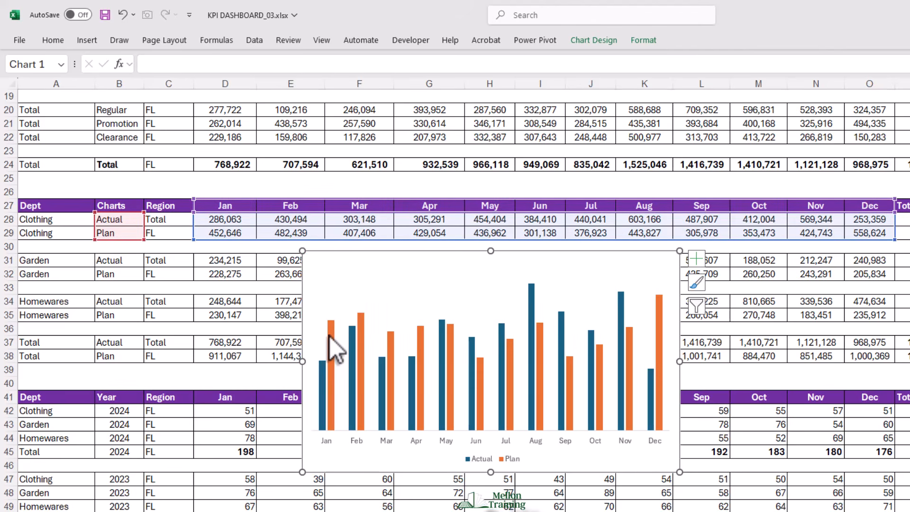
# - Move the legend to the chart's upper-left corner and stretch the plot area down into the freed space
pyautogui.click(502, 455)
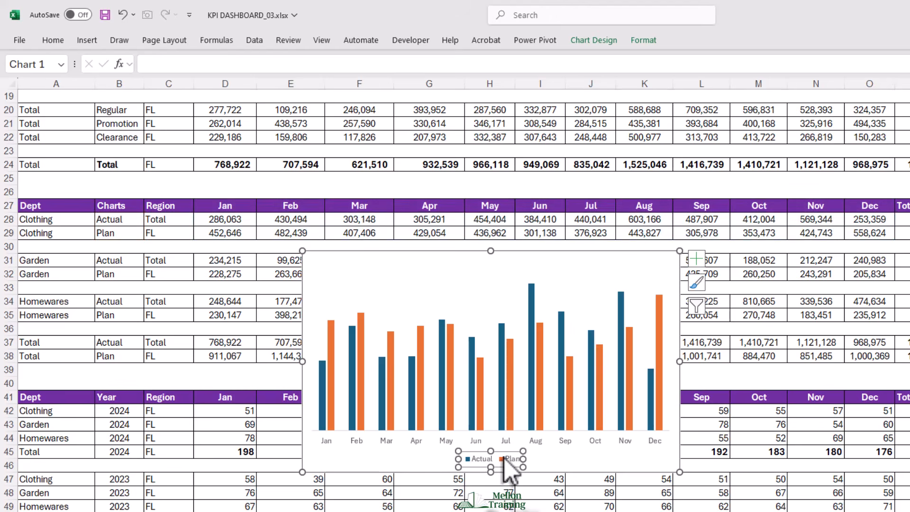
pyautogui.moveTo(497, 462); pyautogui.dragTo(388, 261)
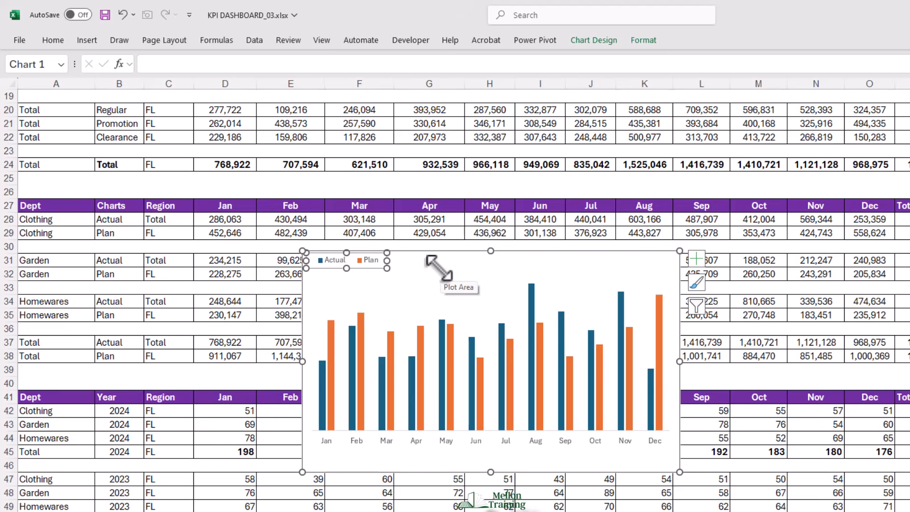
pyautogui.click(493, 291)
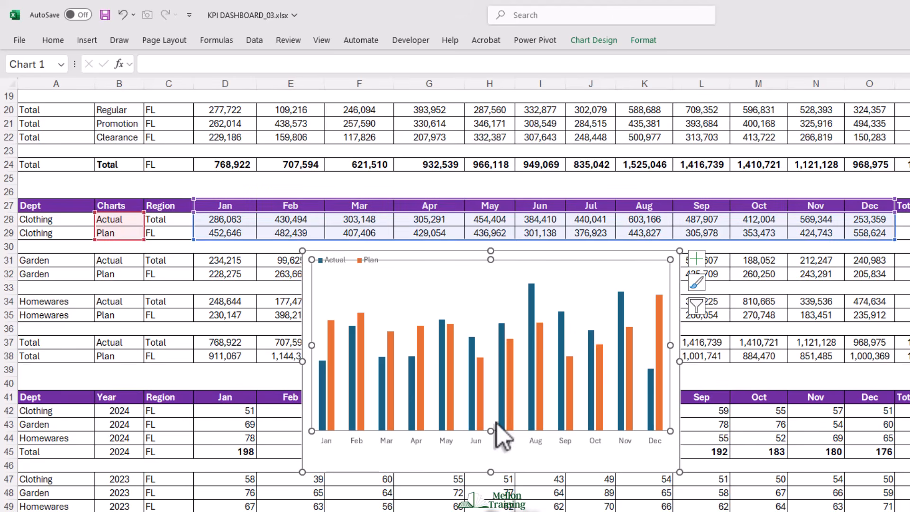
pyautogui.moveTo(491, 430); pyautogui.dragTo(493, 445)
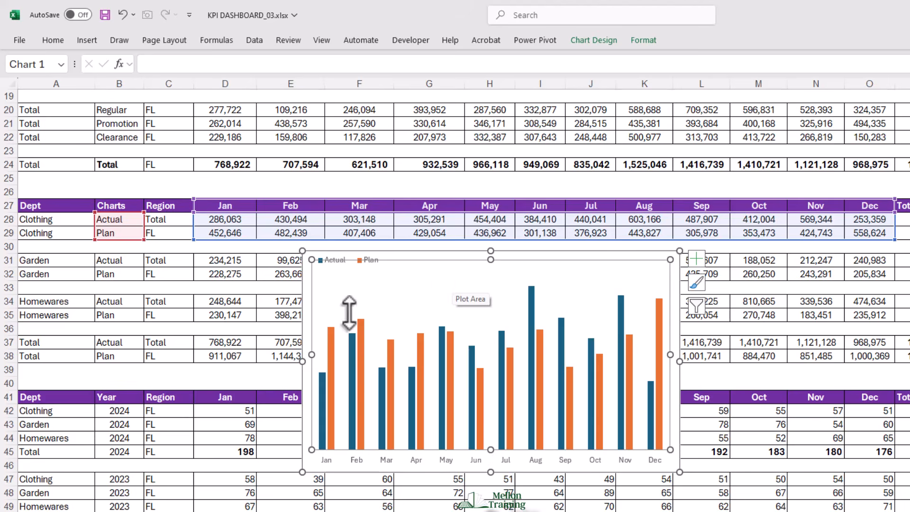
# - Change the Plan series to Stacked Line with Markers in a custom combo, keeping Actual as Clustered Column
pyautogui.rightClick(363, 329)
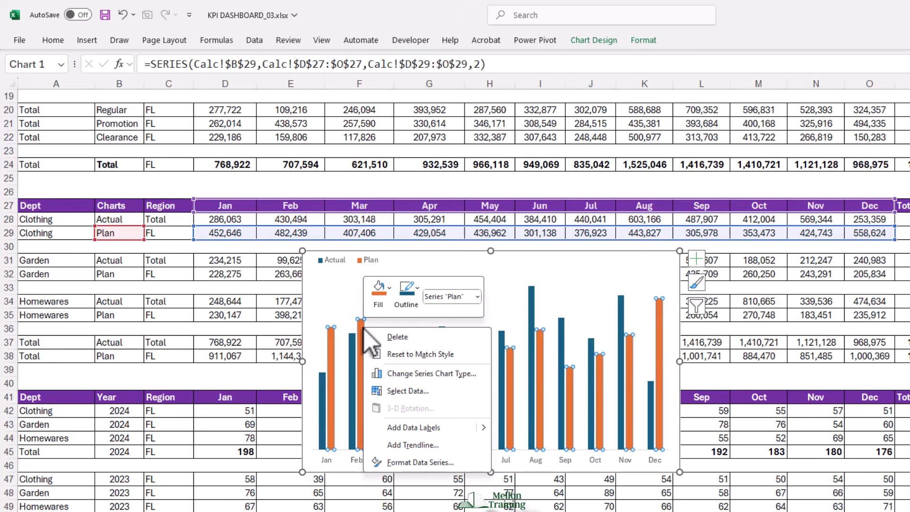
pyautogui.click(430, 374)
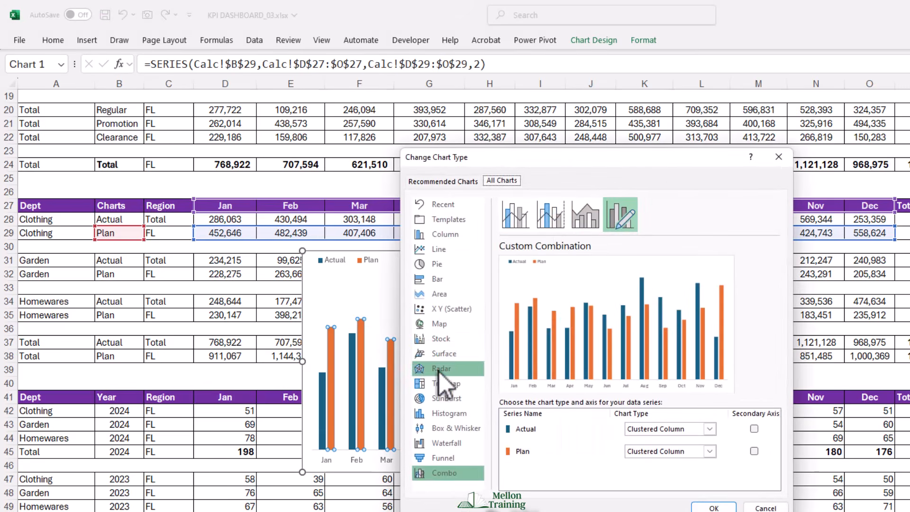
pyautogui.moveTo(656, 171); pyautogui.dragTo(672, 156)
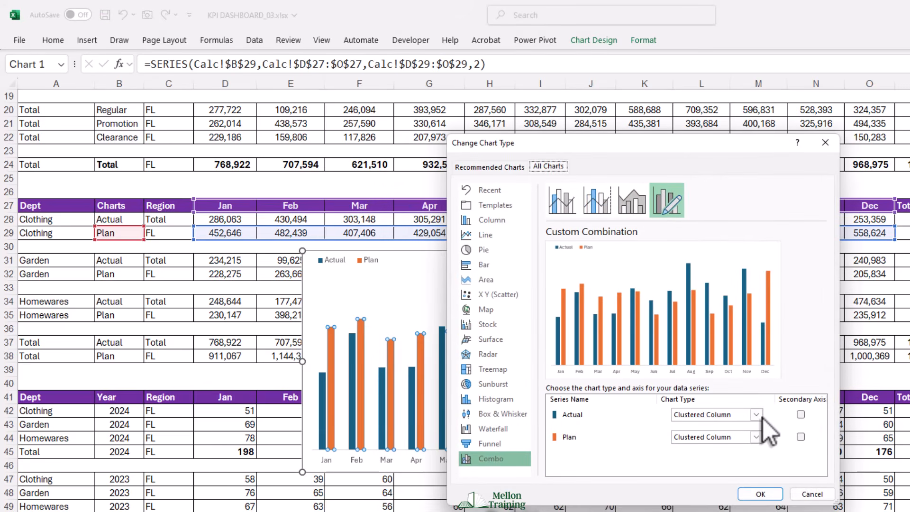
pyautogui.click(757, 437)
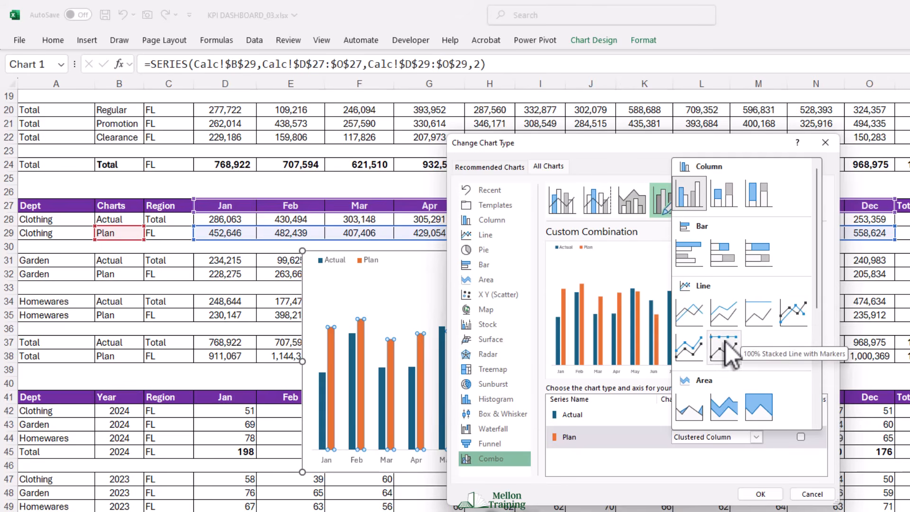
pyautogui.click(685, 355)
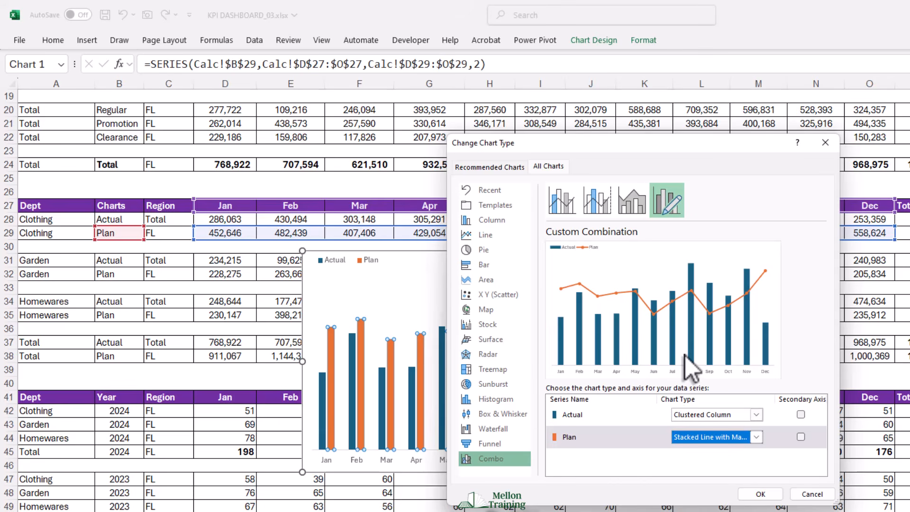
pyautogui.click(761, 494)
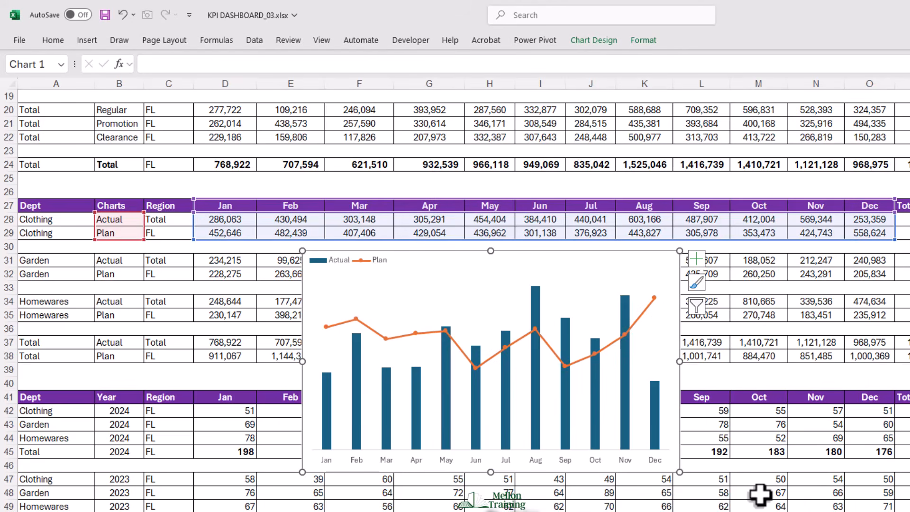
# - Format the Plan series with no line so that only its markers are drawn
pyautogui.rightClick(400, 337)
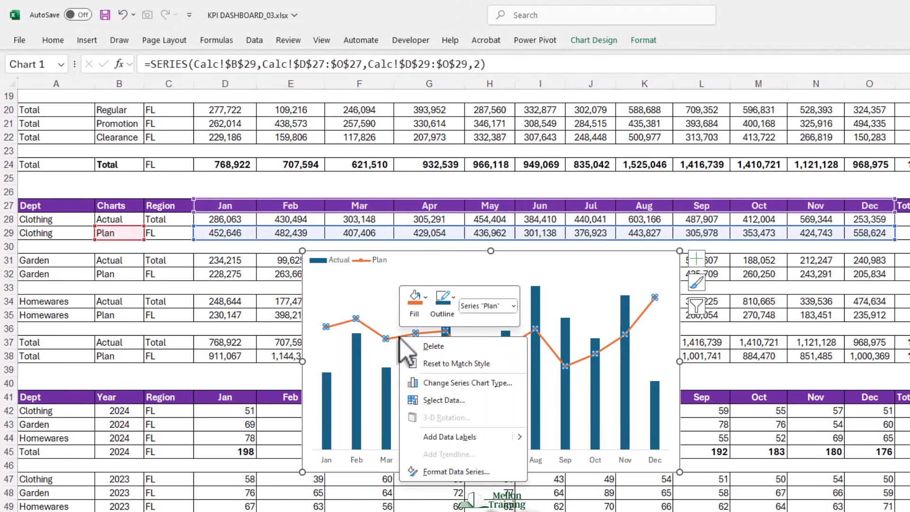
pyautogui.click(457, 471)
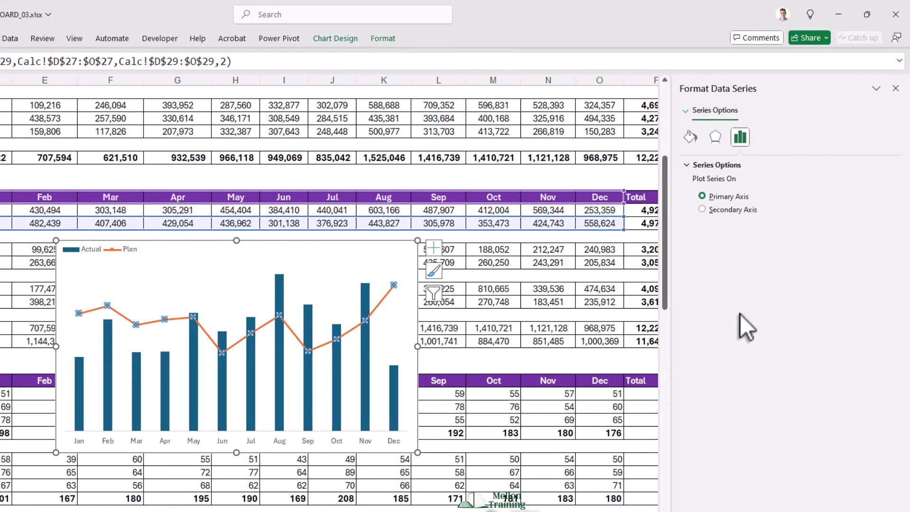
pyautogui.click(733, 112)
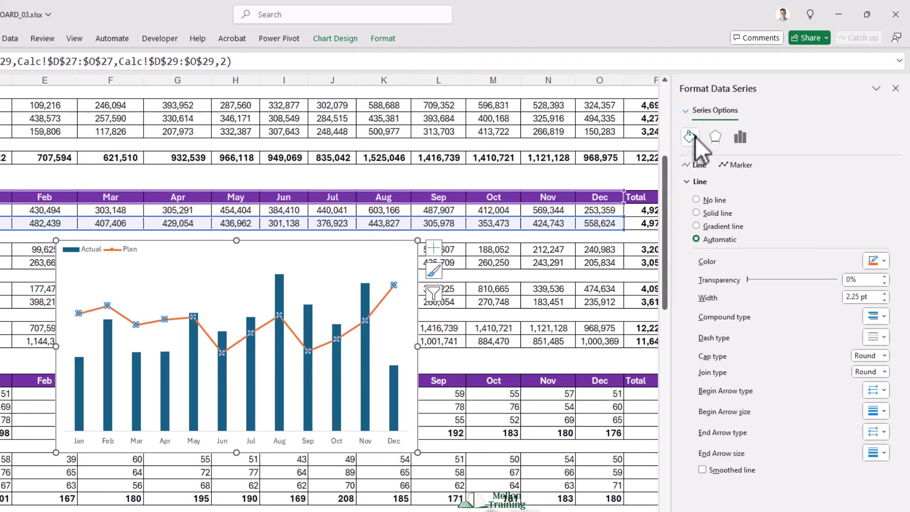
pyautogui.click(696, 199)
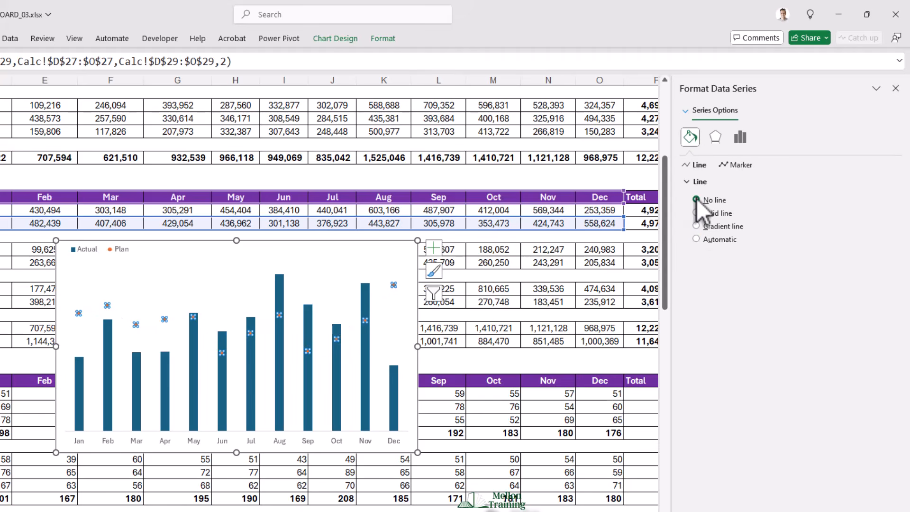
# - Set the Plan series markers to the built-in round type at size 8 with no border line
pyautogui.click(726, 168)
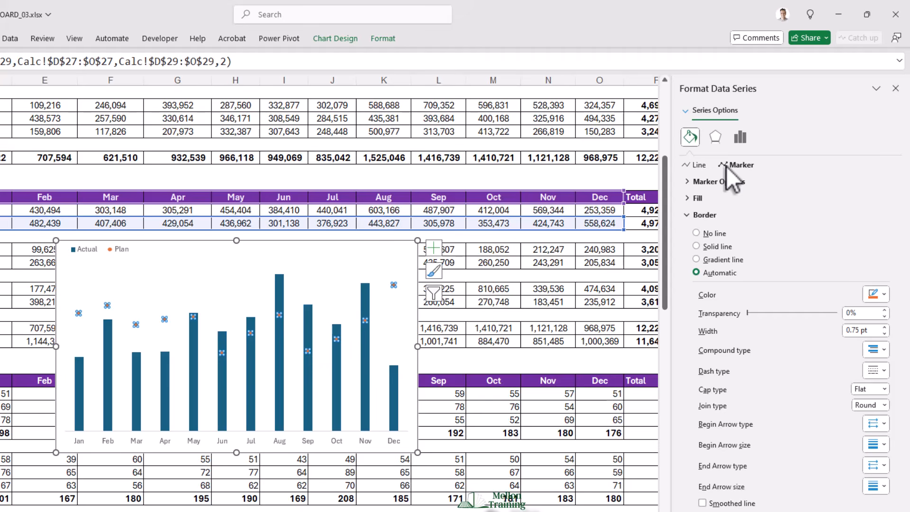
pyautogui.click(687, 182)
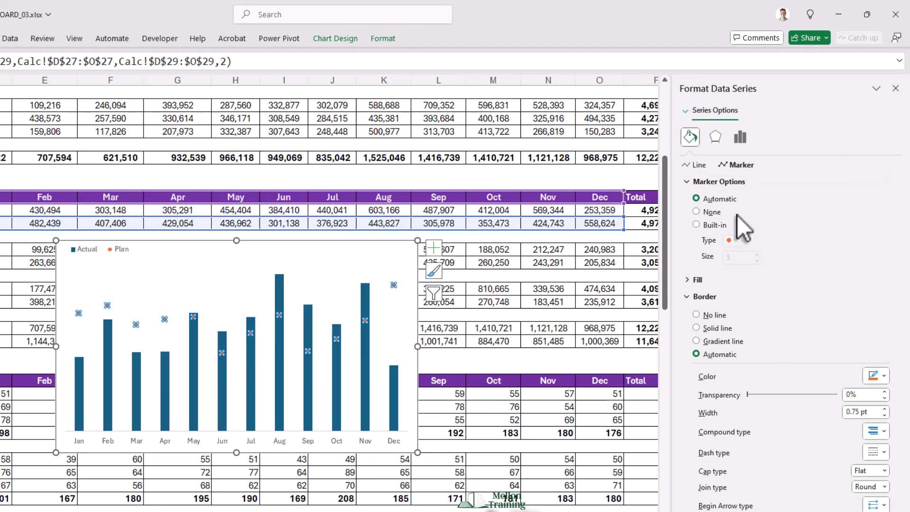
pyautogui.click(696, 224)
pyautogui.click(757, 255)
pyautogui.click(757, 255)
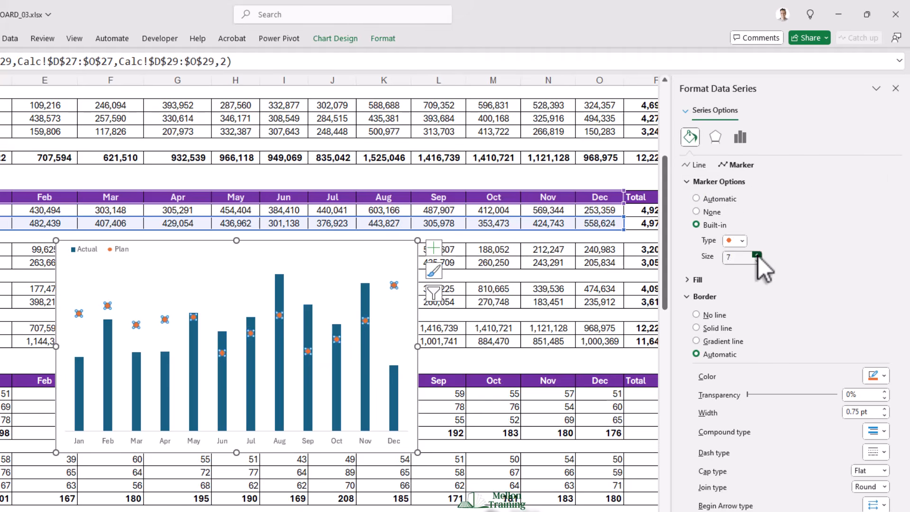
pyautogui.click(757, 255)
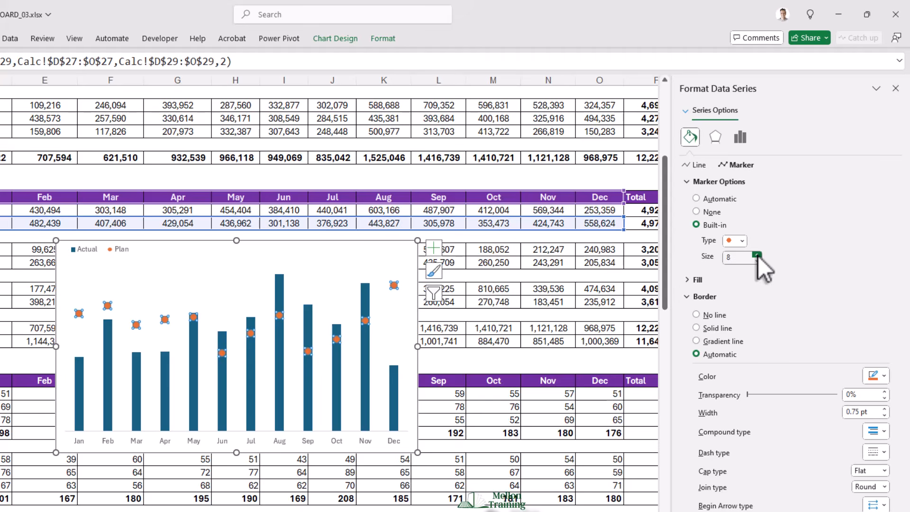
pyautogui.click(698, 316)
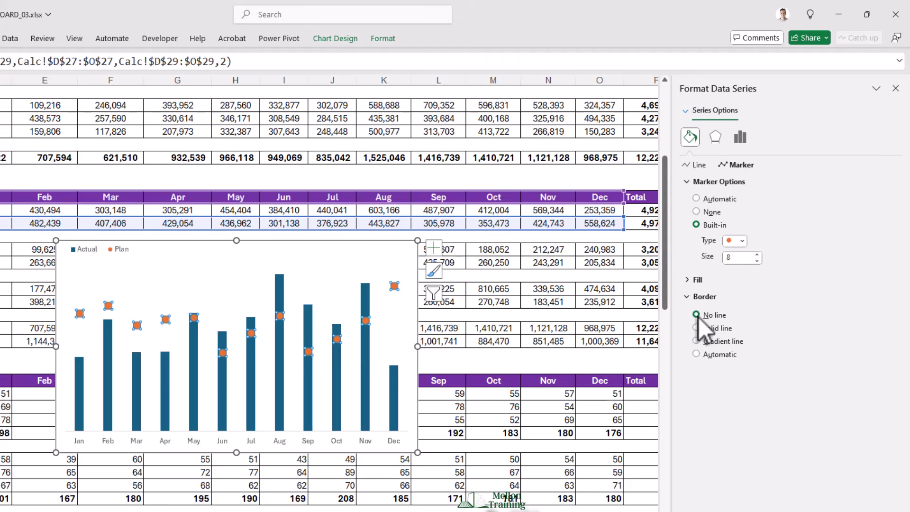
# - Give the Plan markers a solid light blue fill
pyautogui.click(688, 280)
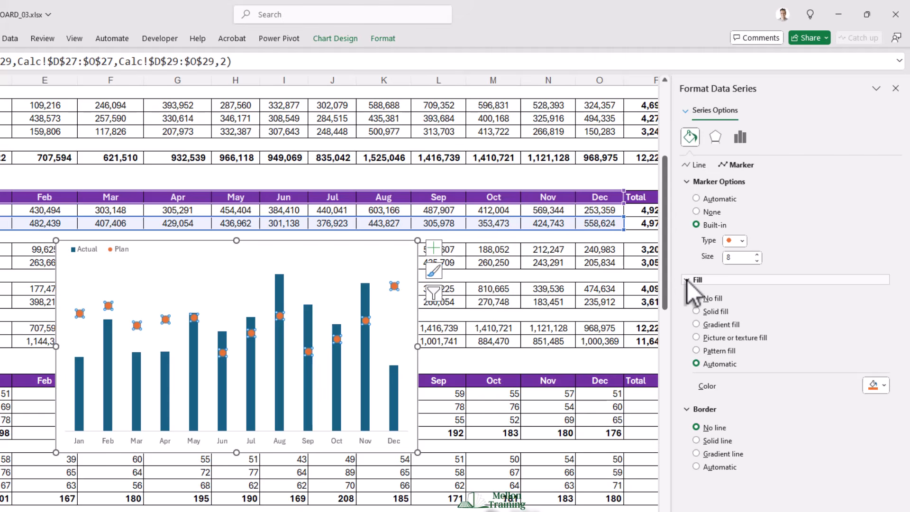
pyautogui.click(874, 385)
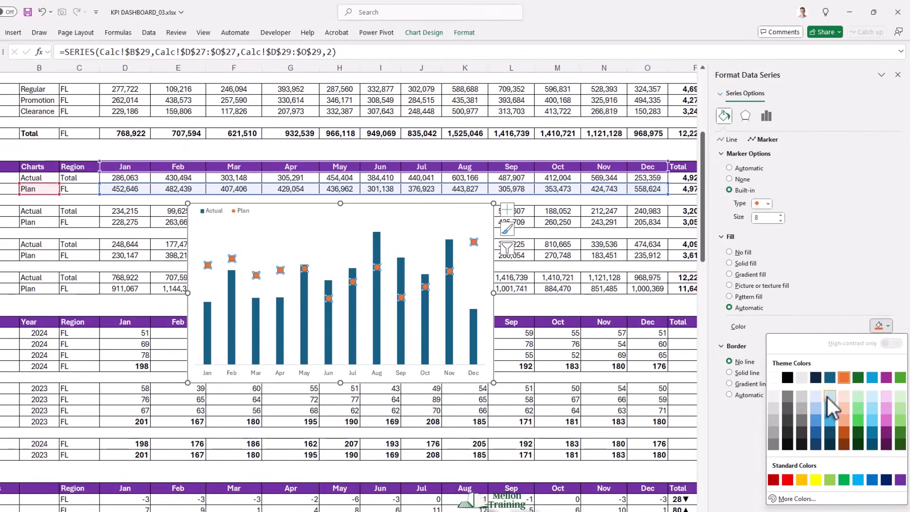
pyautogui.click(817, 409)
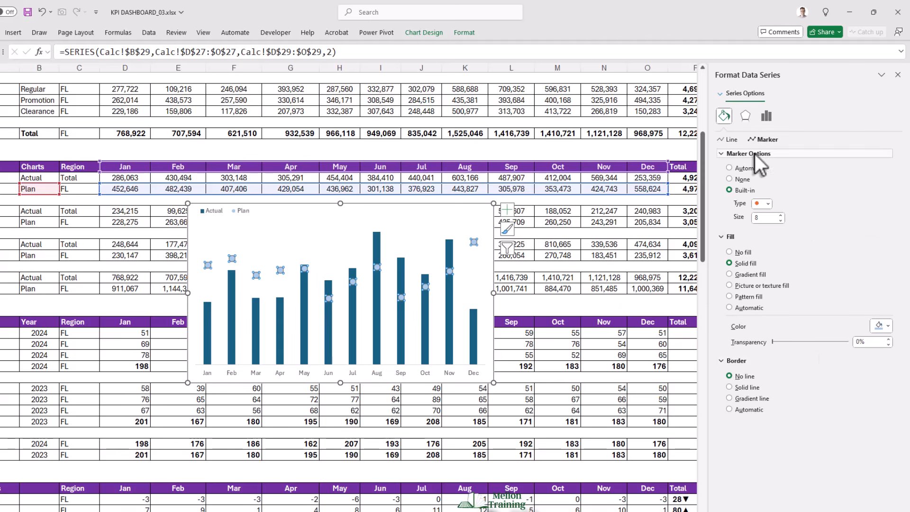
# - Apply the first preset top bevel, 6 pt wide and 6 pt high, to the Plan markers and close the series formatting
pyautogui.click(745, 116)
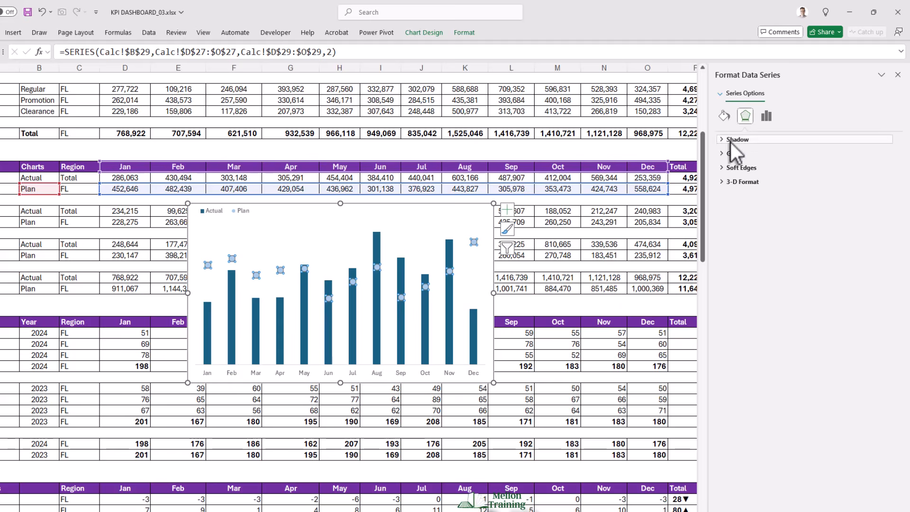
pyautogui.click(720, 181)
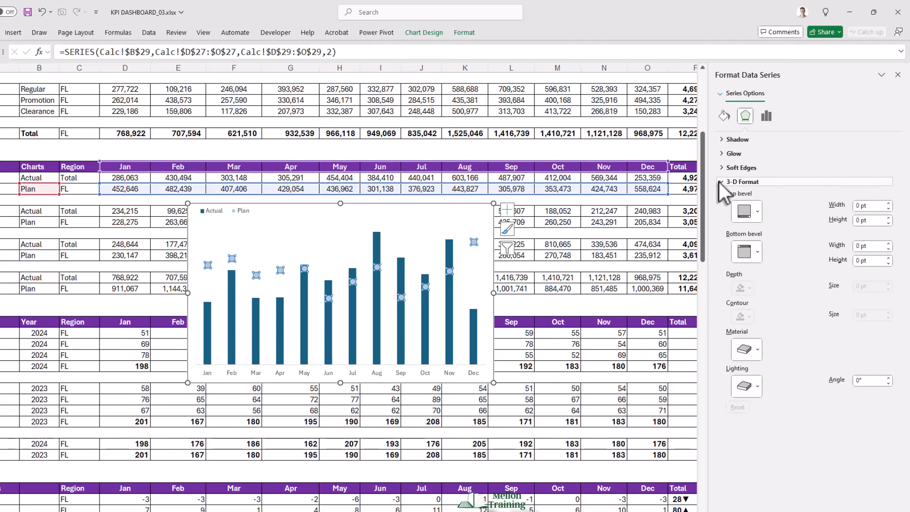
pyautogui.click(758, 212)
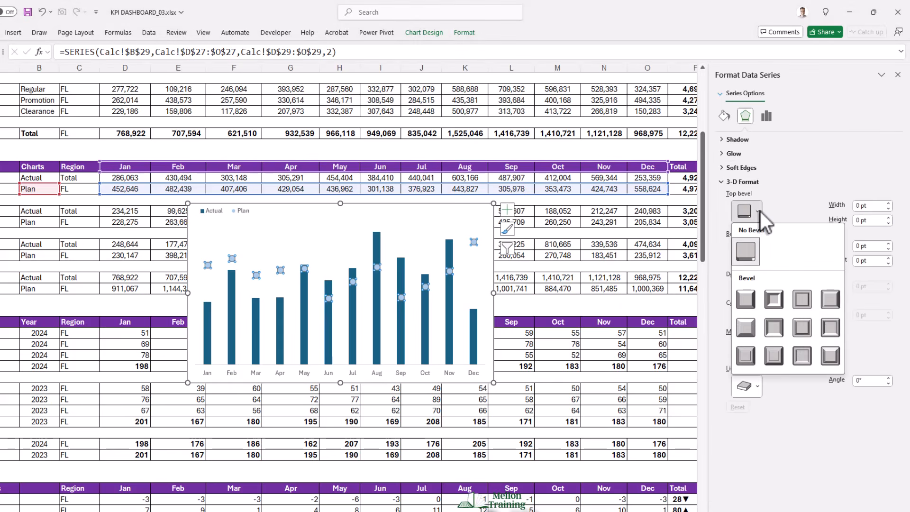
pyautogui.click(749, 303)
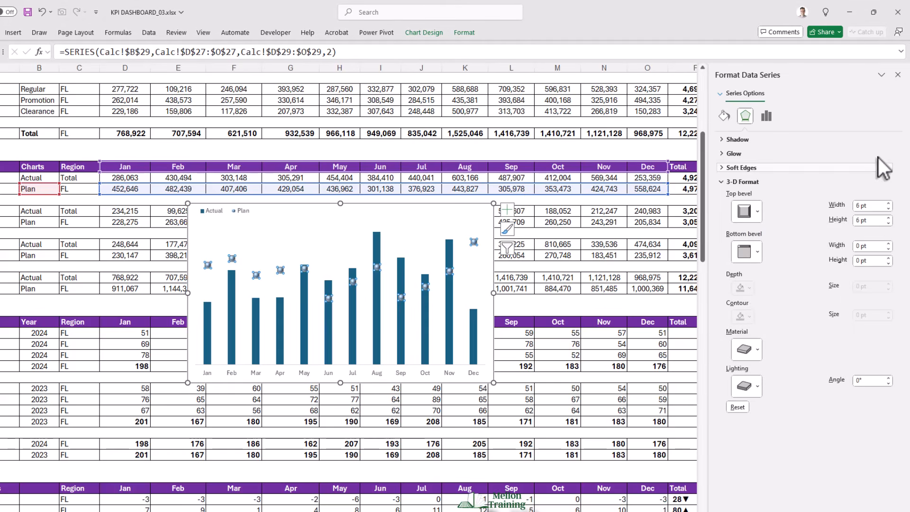
pyautogui.click(897, 75)
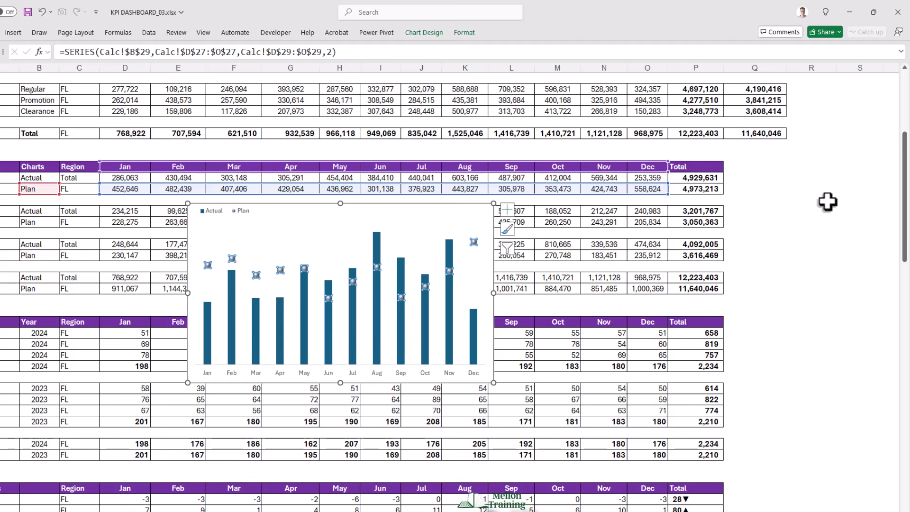
# - Set the gap width of the Actual column series to 30%
pyautogui.rightClick(282, 316)
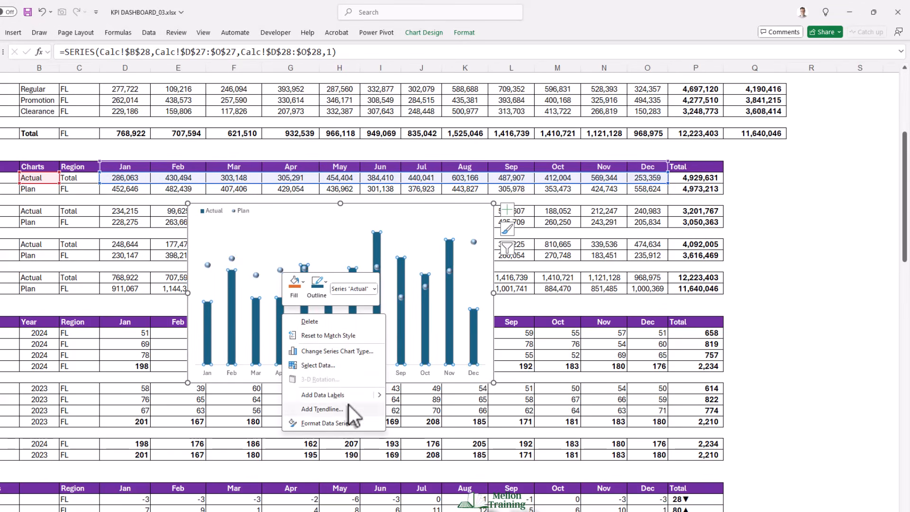
pyautogui.click(345, 423)
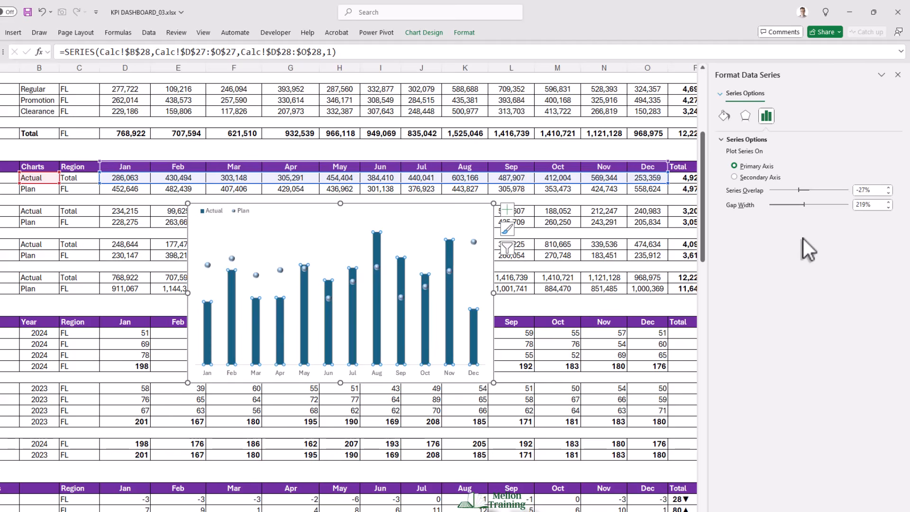
pyautogui.click(865, 209)
pyautogui.press('Return')
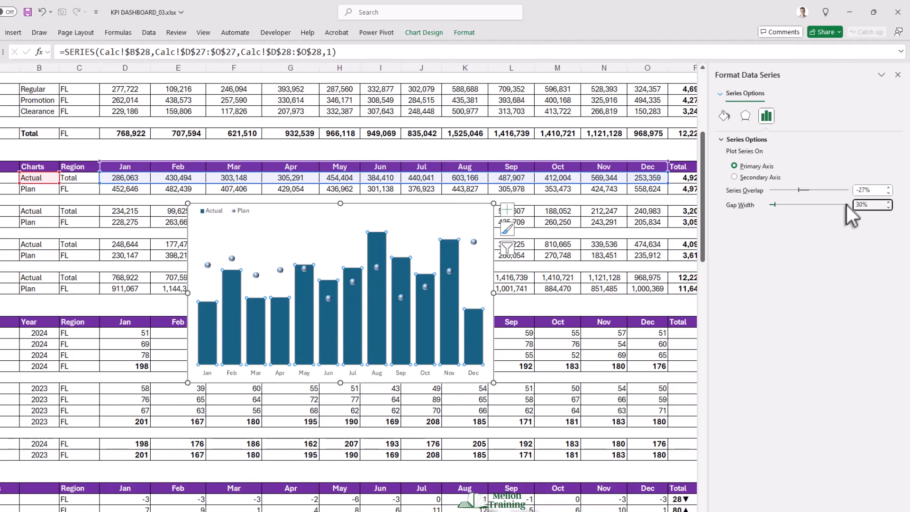
# - Apply a preset top bevel, 6 pt wide and 6 pt high, to the Actual columns
pyautogui.click(745, 121)
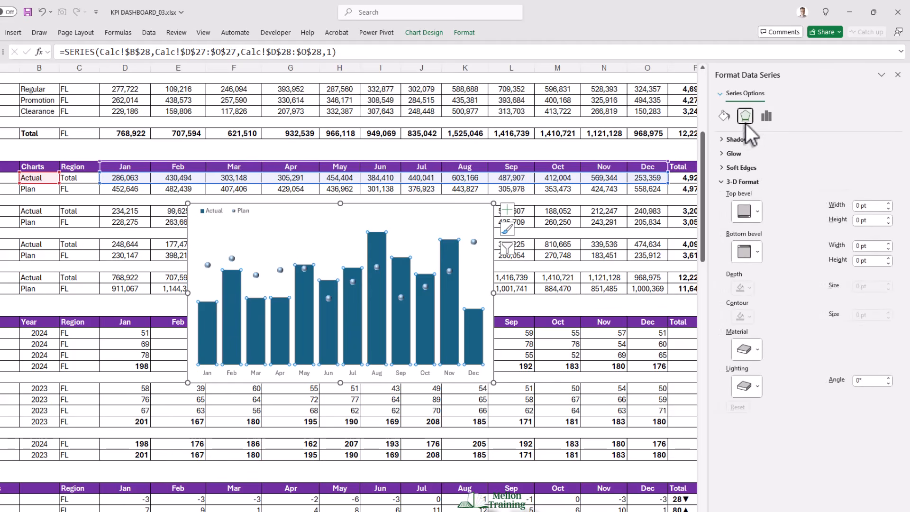
pyautogui.click(756, 216)
pyautogui.click(747, 302)
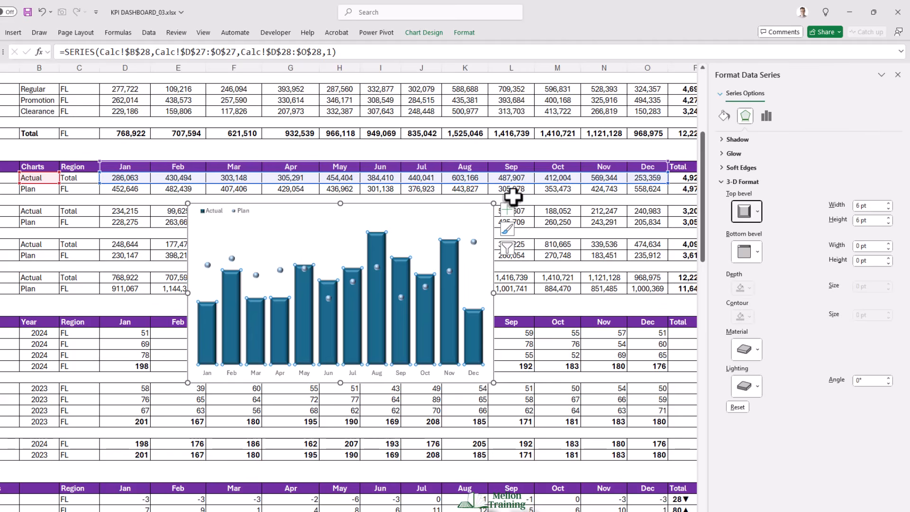
# - Set the chart area to no fill and no border line
pyautogui.rightClick(440, 204)
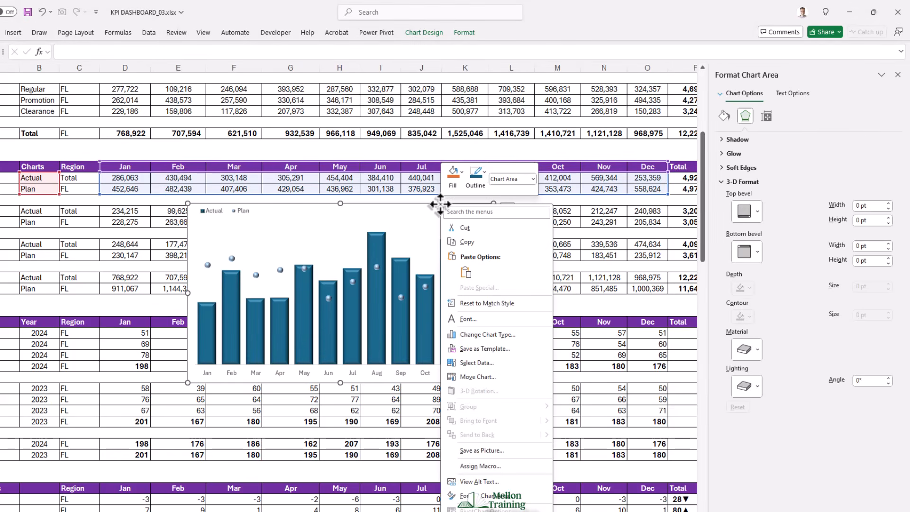
pyautogui.click(481, 495)
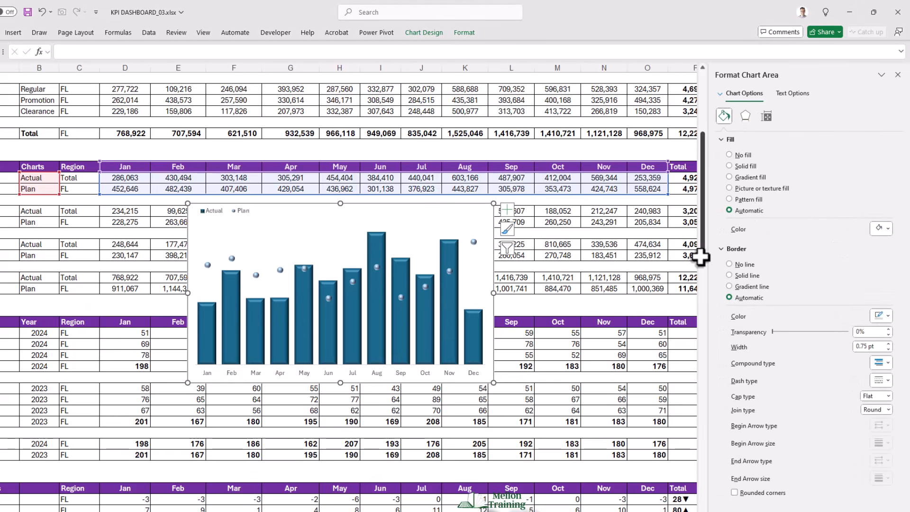
pyautogui.click(728, 155)
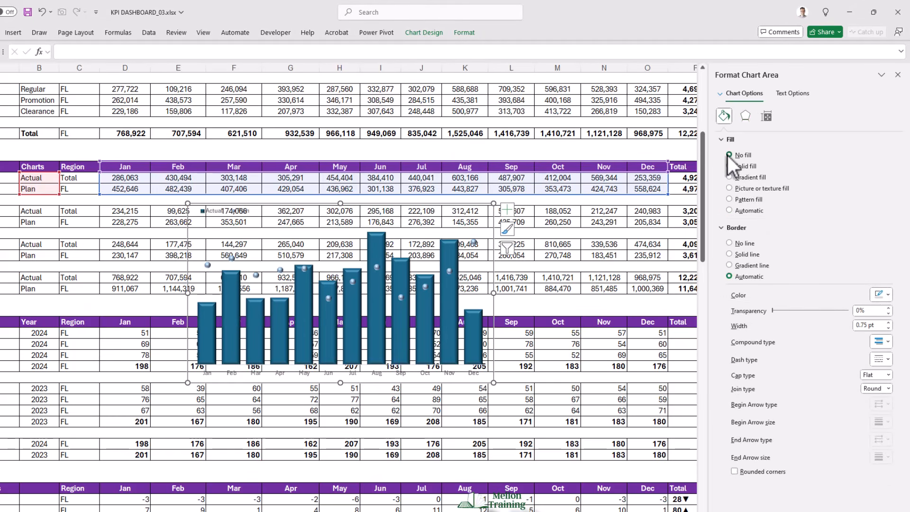
pyautogui.click(729, 242)
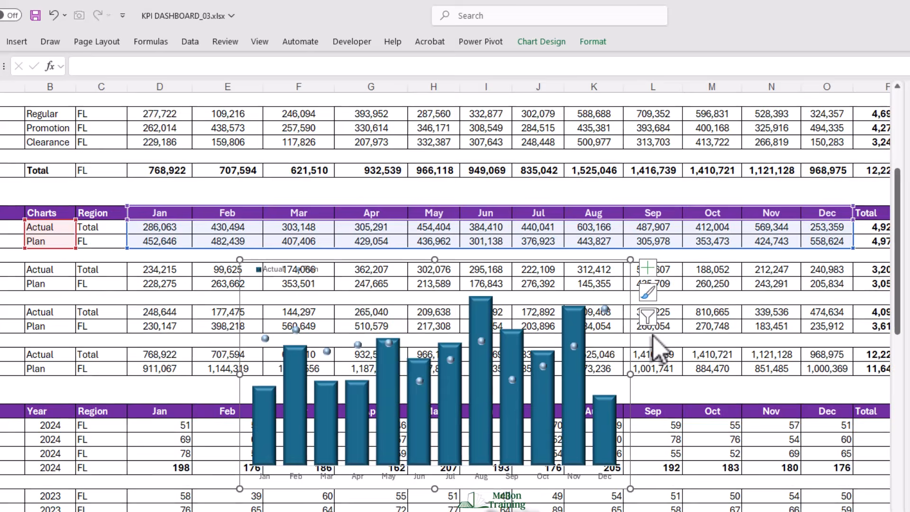
# - Add data labels to the Actual columns and set their label position to Center
pyautogui.rightClick(341, 315)
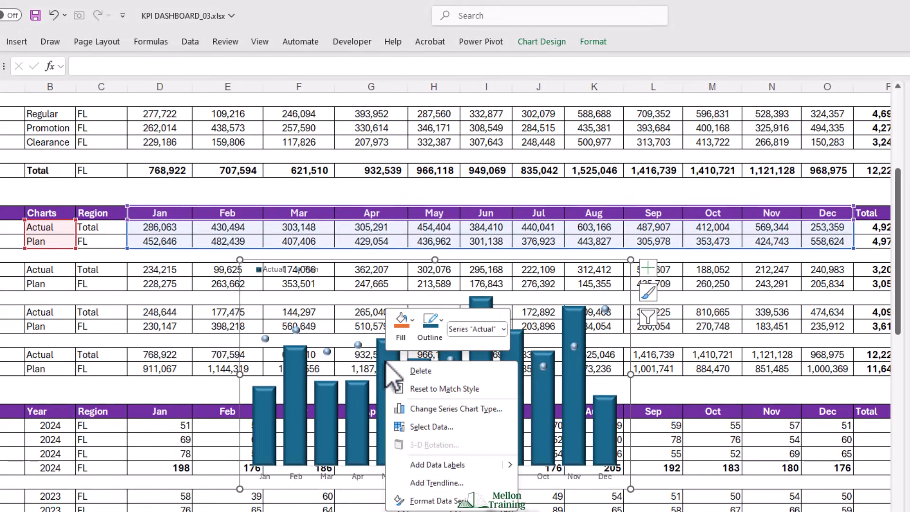
pyautogui.click(436, 466)
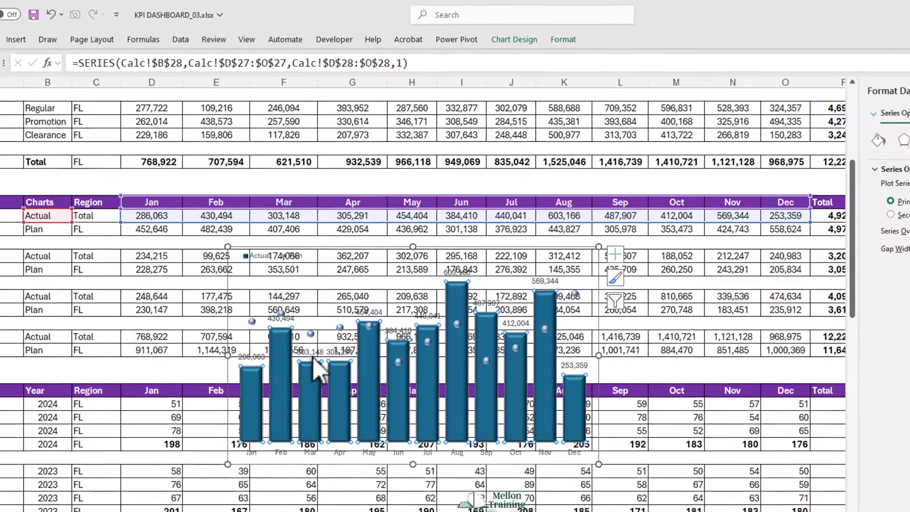
pyautogui.rightClick(313, 355)
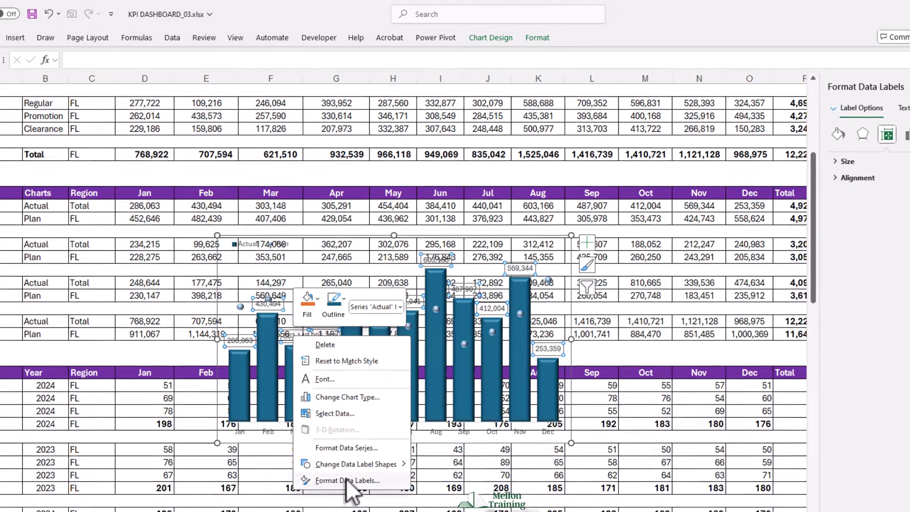
pyautogui.click(361, 500)
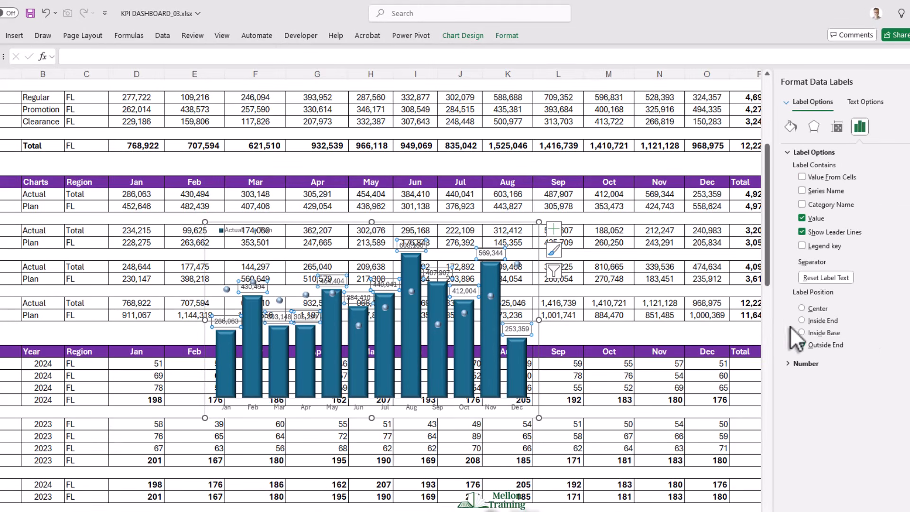
pyautogui.click(801, 308)
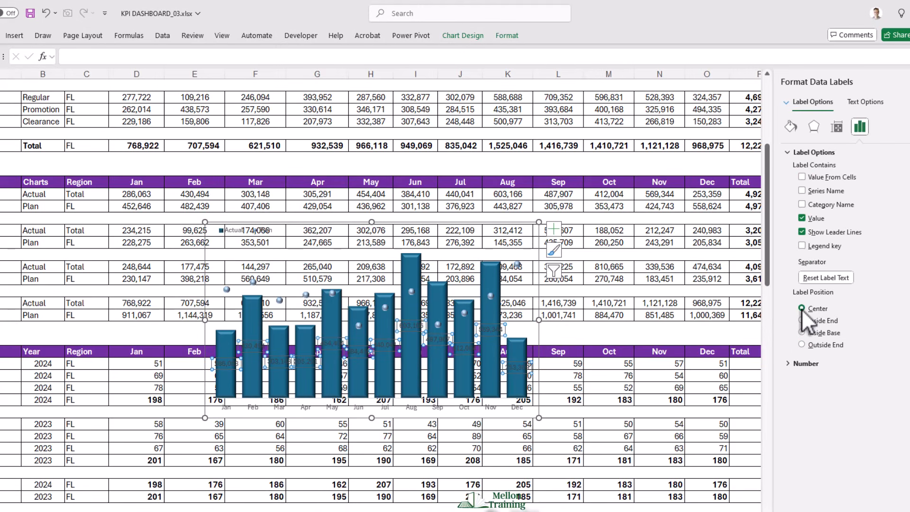
# - Give the Actual data labels the custom number format #,###,"K" to show values in thousands
pyautogui.click(787, 364)
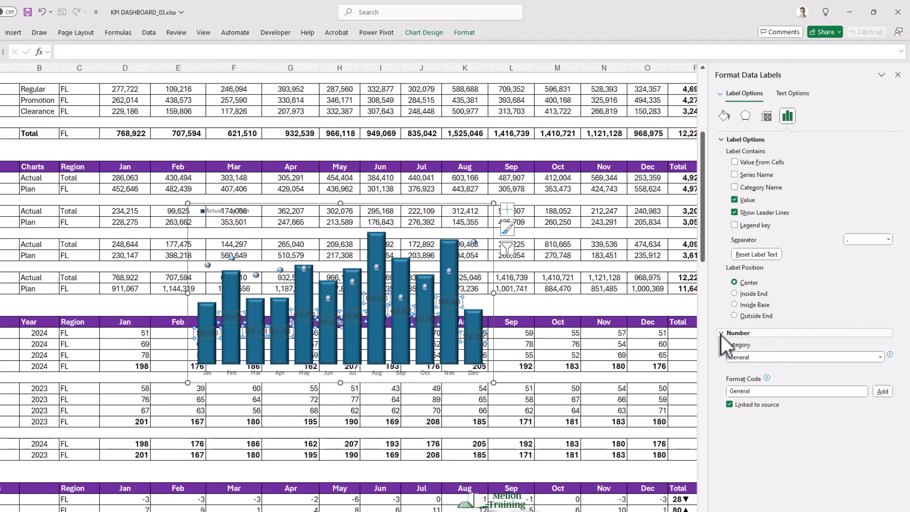
pyautogui.click(760, 357)
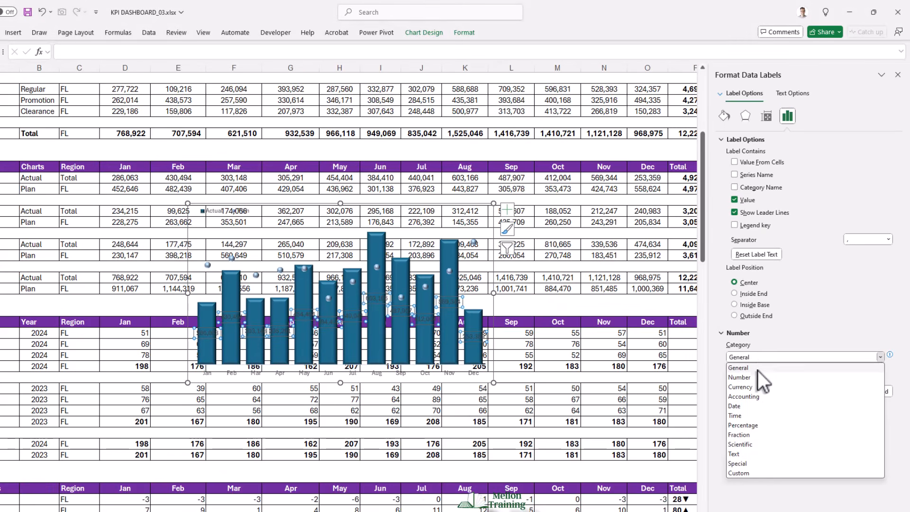
pyautogui.click(739, 474)
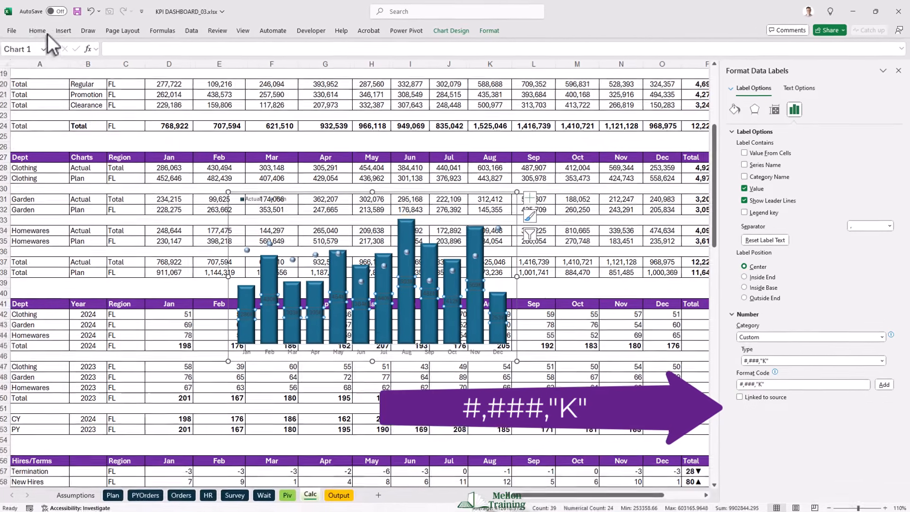
# - Format the Actual data labels as white, bold text at font size 8
pyautogui.click(44, 31)
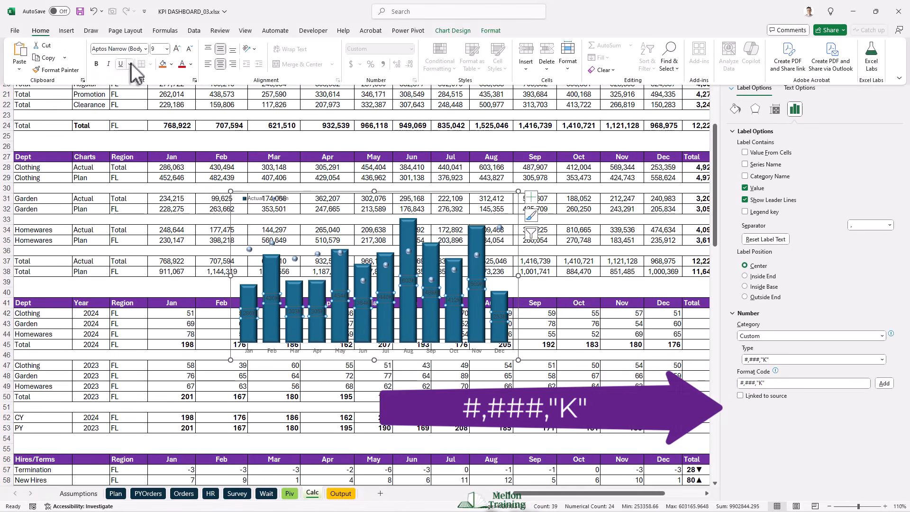
pyautogui.click(188, 64)
pyautogui.click(184, 126)
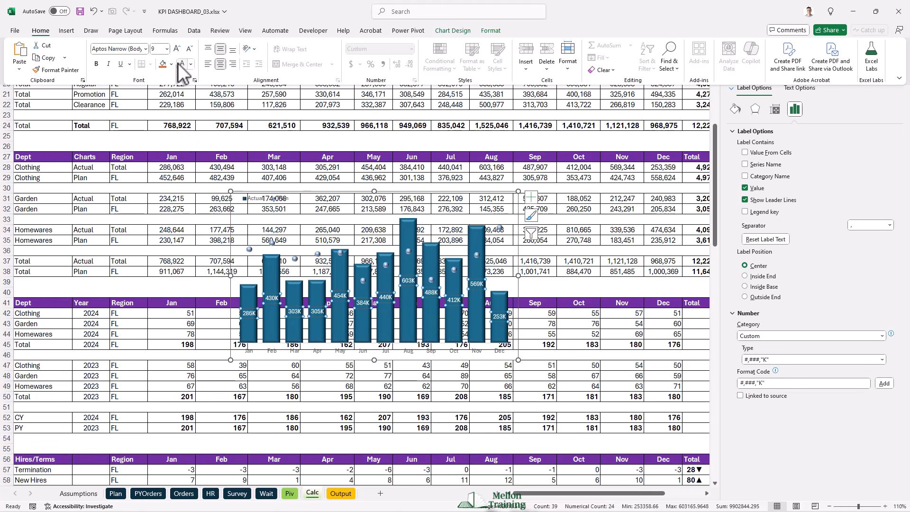
pyautogui.click(189, 49)
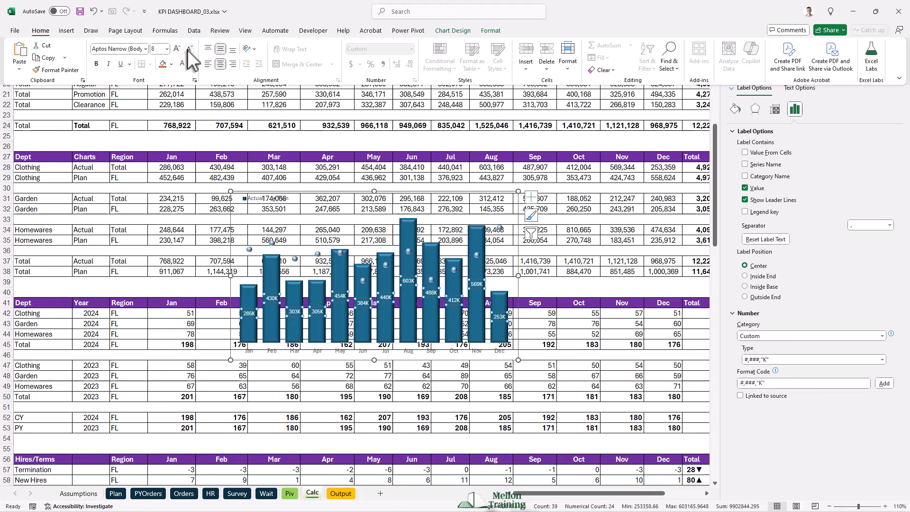
pyautogui.click(98, 63)
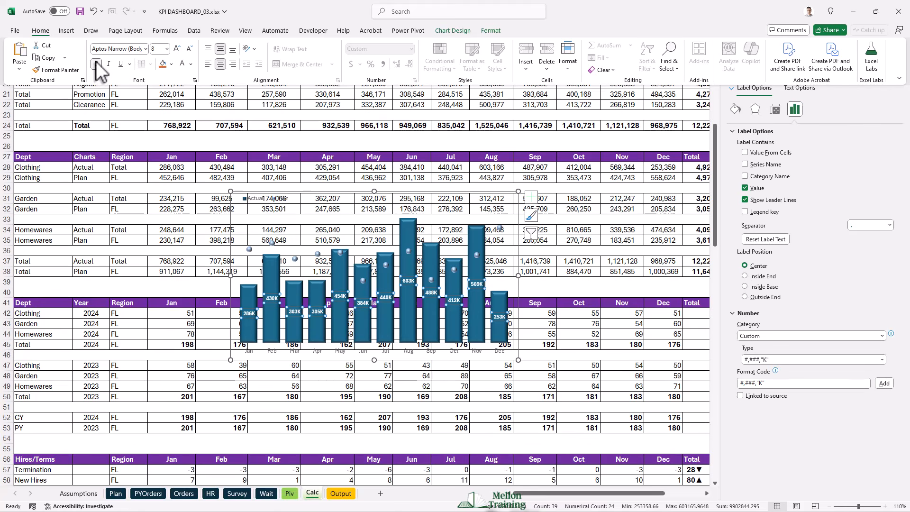
# - Make the month labels on the chart's horizontal axis bold
pyautogui.click(273, 352)
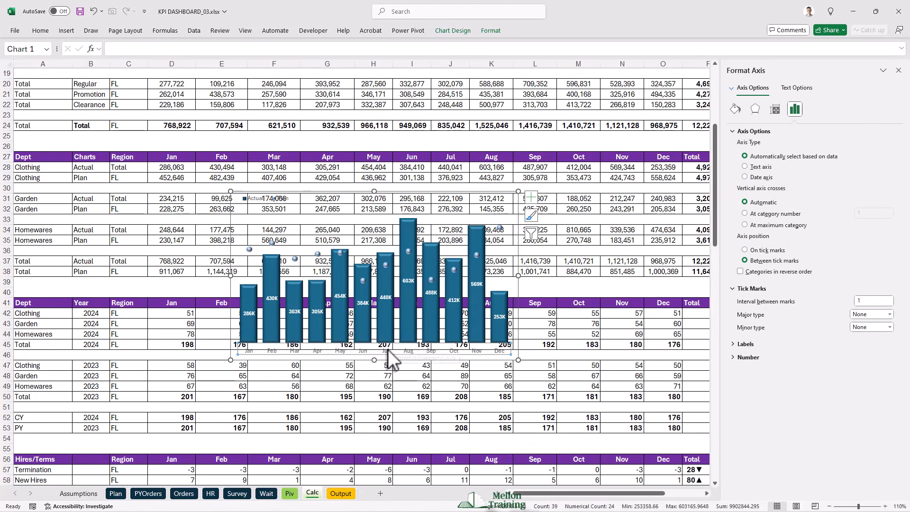
pyautogui.click(352, 355)
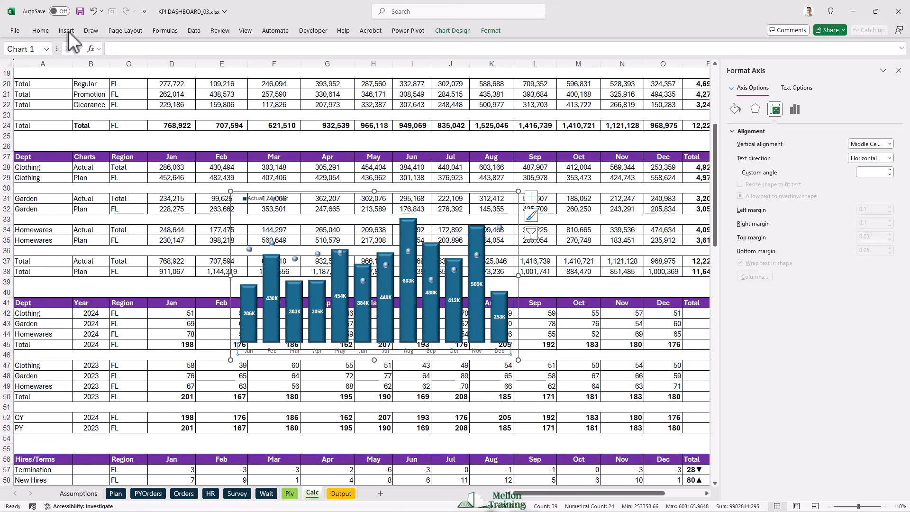
pyautogui.click(41, 31)
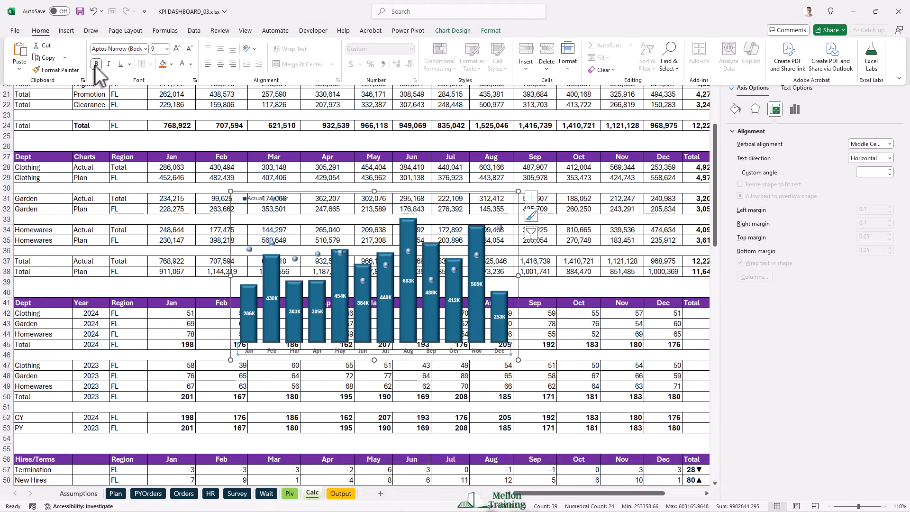
# - Copy the finished Clothing chart and paste it at cell B12 of the Output sheet
pyautogui.click(244, 191)
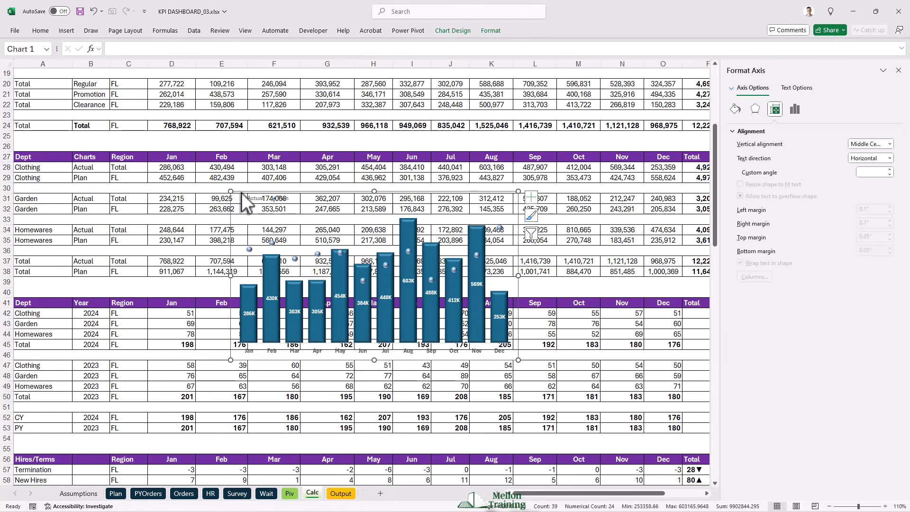
pyautogui.click(241, 192)
pyautogui.hotkey('ctrl', 'c')
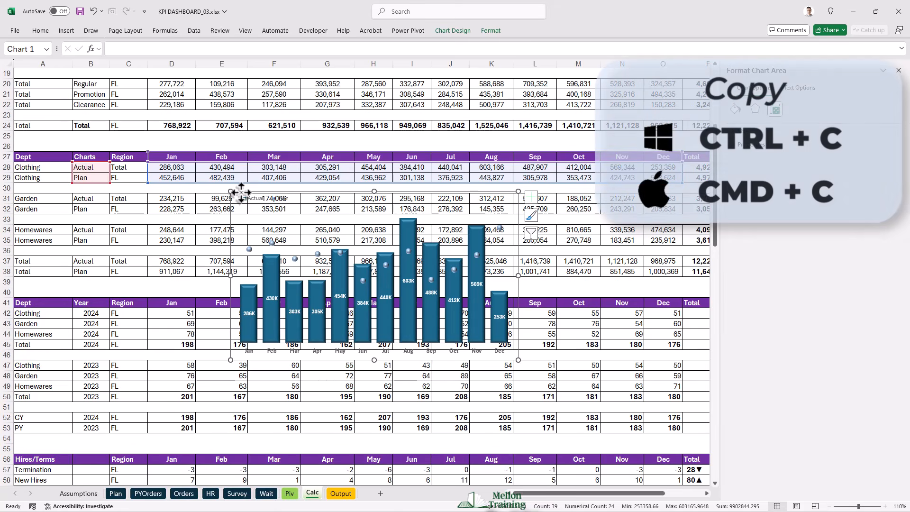
pyautogui.click(341, 494)
pyautogui.click(31, 162)
pyautogui.hotkey('ctrl', 'v')
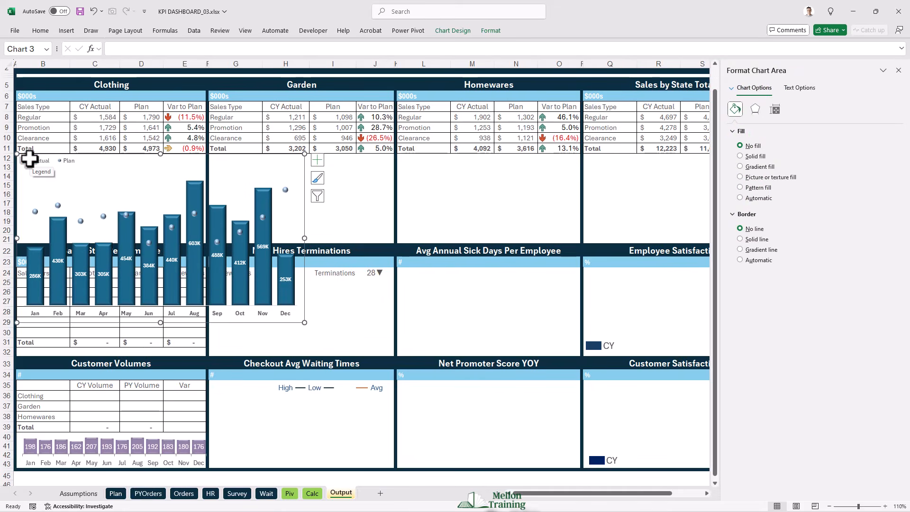
# - Resize the pasted chart to fill rows 12 to 21 beneath the Clothing table and shorten its plot area so the month labels fit
pyautogui.moveTo(304, 322); pyautogui.dragTo(204, 242)
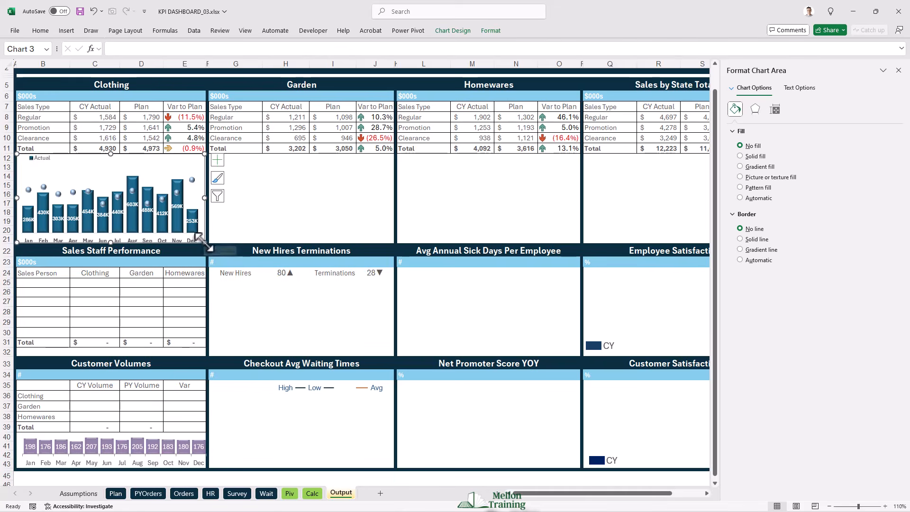
pyautogui.moveTo(110, 243); pyautogui.dragTo(111, 229)
pyautogui.click(111, 237)
pyautogui.click(112, 219)
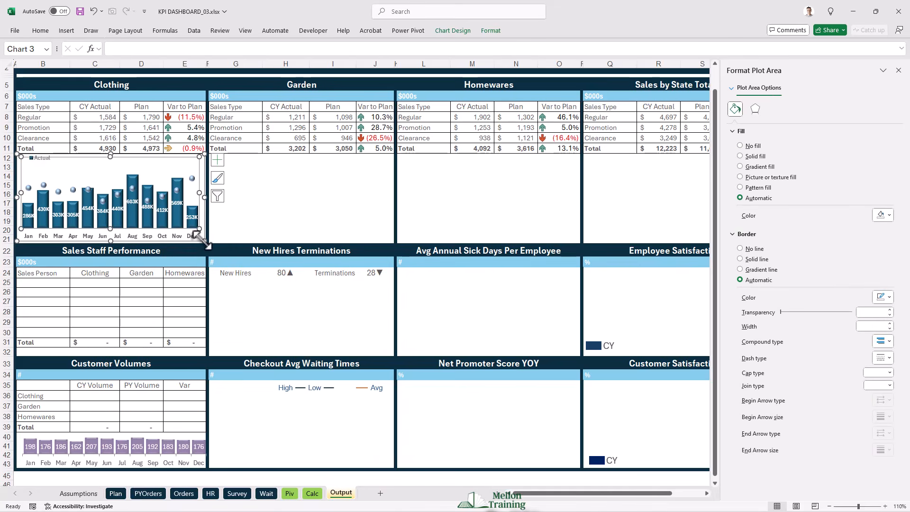
pyautogui.moveTo(204, 241); pyautogui.dragTo(206, 243)
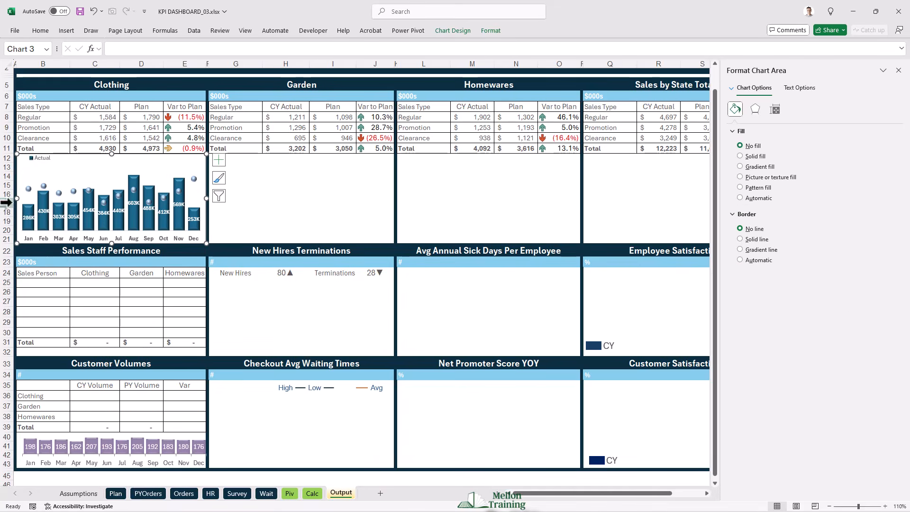
pyautogui.moveTo(16, 200); pyautogui.dragTo(14, 199)
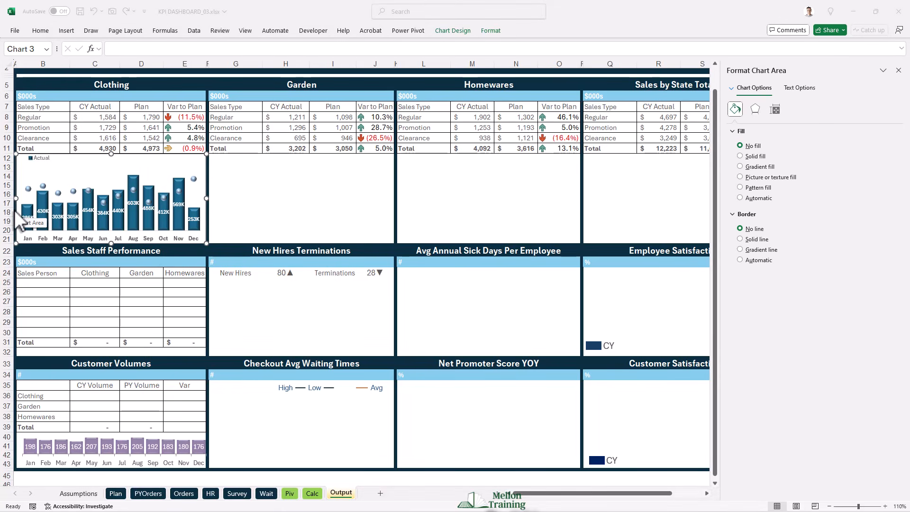
# - Move the Calc sheet chart below the Garden rows and shift its source data to Garden Actual and Plan in rows 31 and 32
pyautogui.click(313, 492)
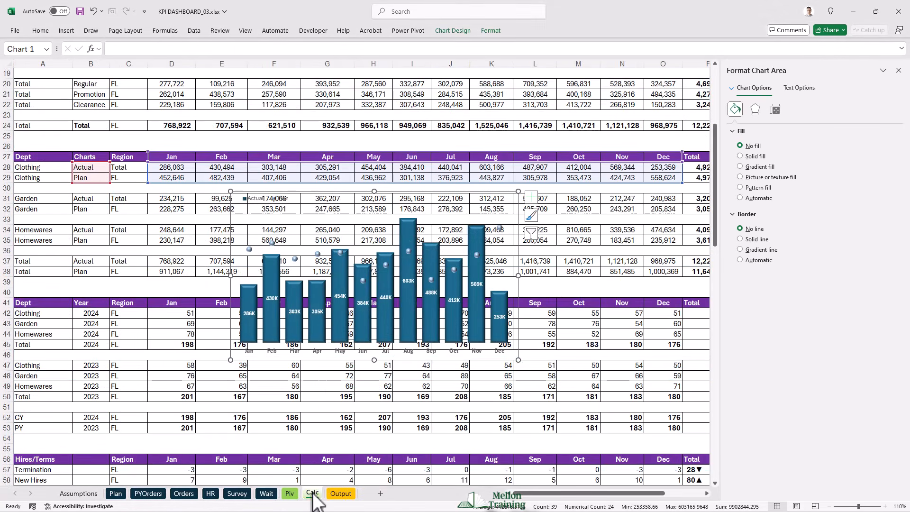
pyautogui.moveTo(329, 195)
pyautogui.mouseDown()
pyautogui.moveTo(351, 210)
pyautogui.moveTo(339, 254)
pyautogui.moveTo(324, 245)
pyautogui.mouseUp()
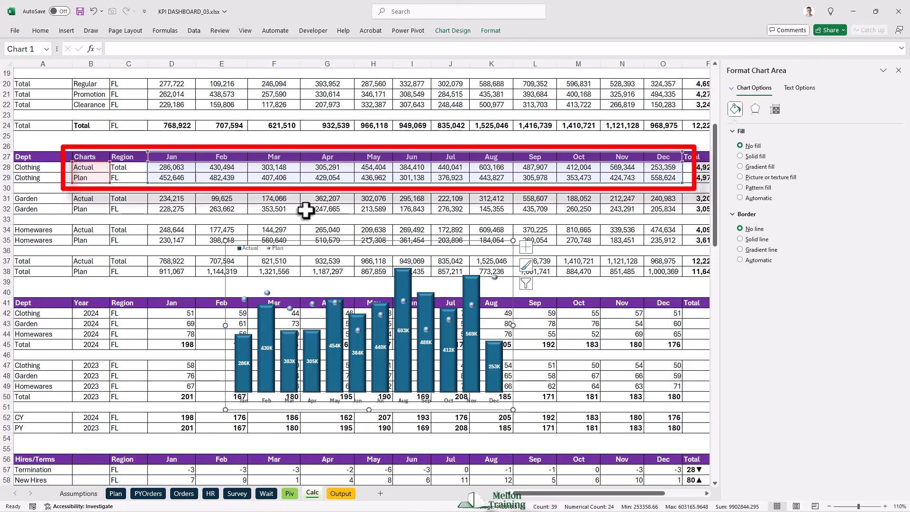
pyautogui.moveTo(240, 179); pyautogui.dragTo(239, 206)
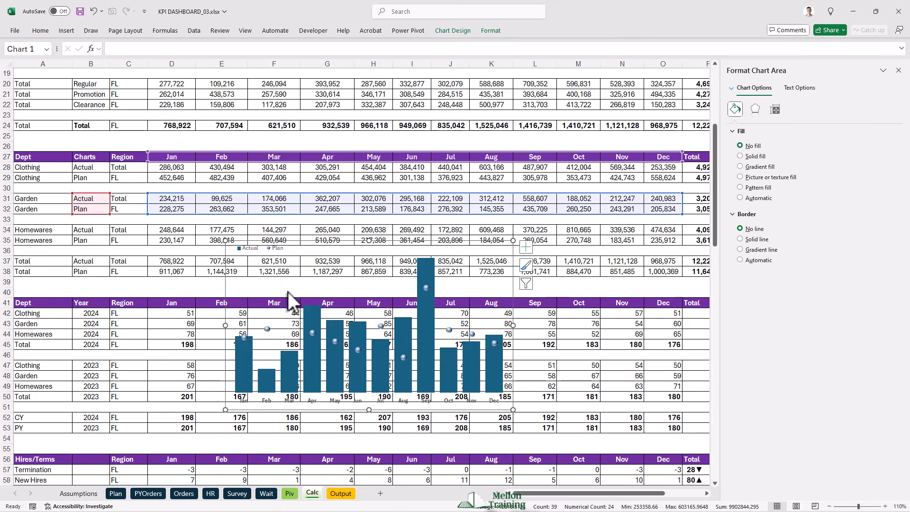
# - Add data labels to the Garden chart's Actual columns and set their label position to Center
pyautogui.rightClick(290, 366)
pyautogui.click(334, 430)
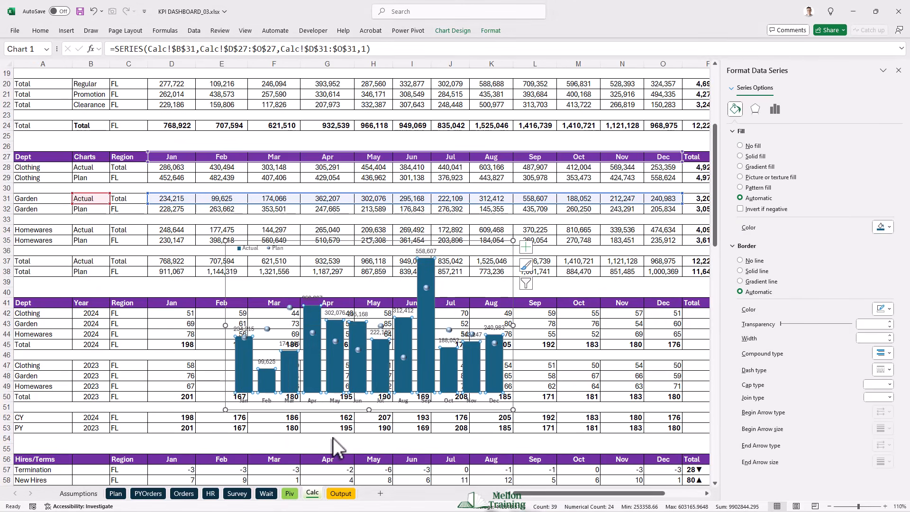
pyautogui.click(264, 361)
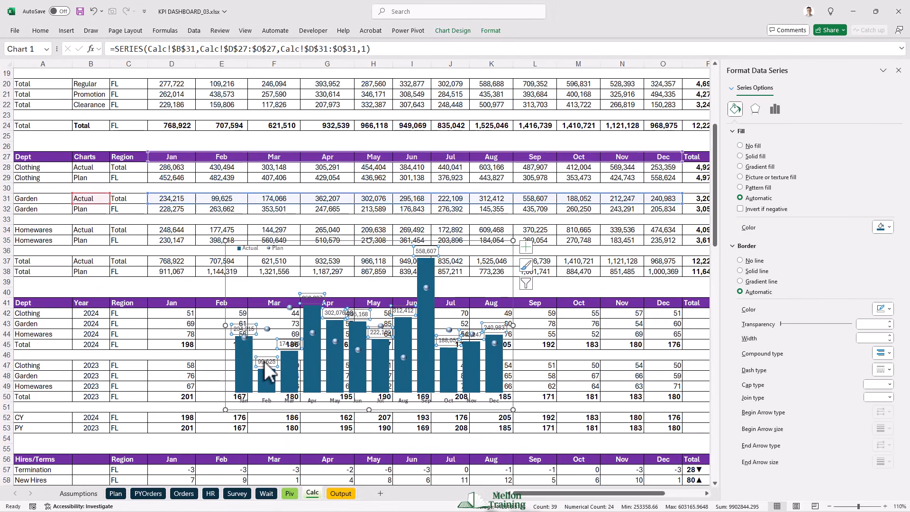
pyautogui.click(264, 361)
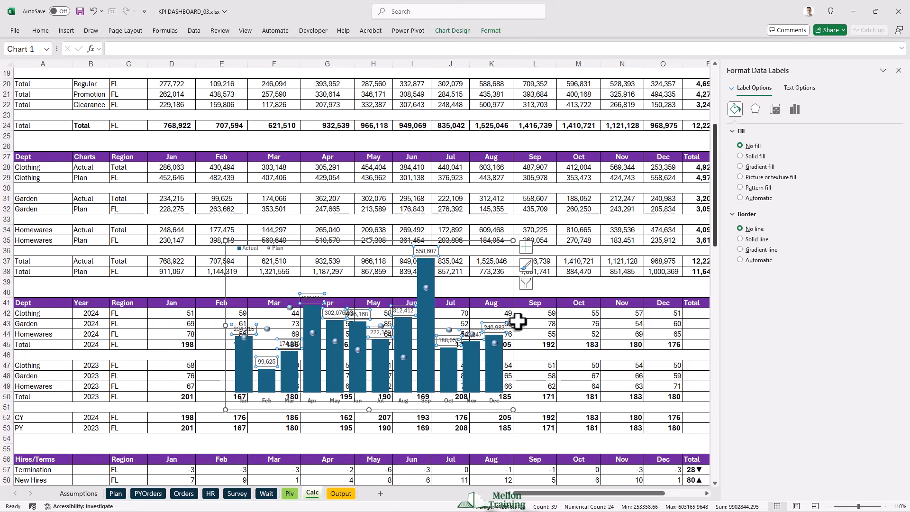
pyautogui.click(792, 111)
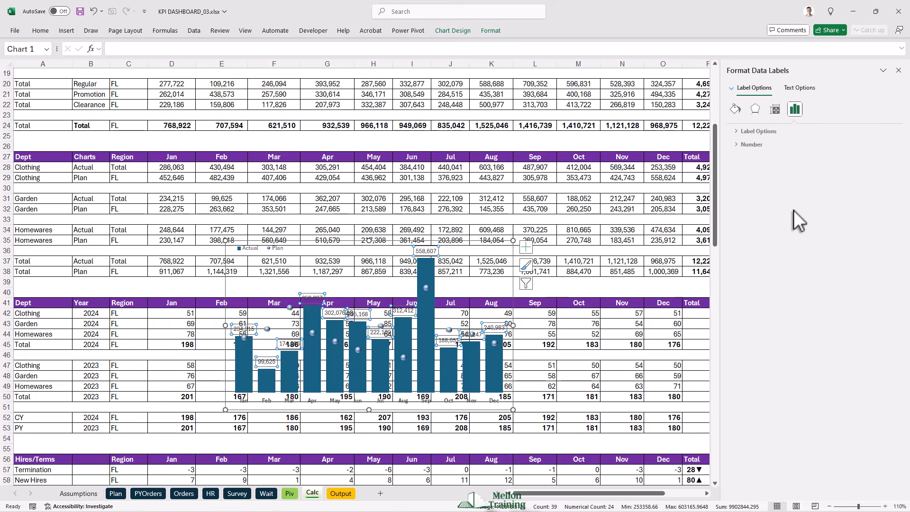
pyautogui.click(733, 131)
pyautogui.click(744, 265)
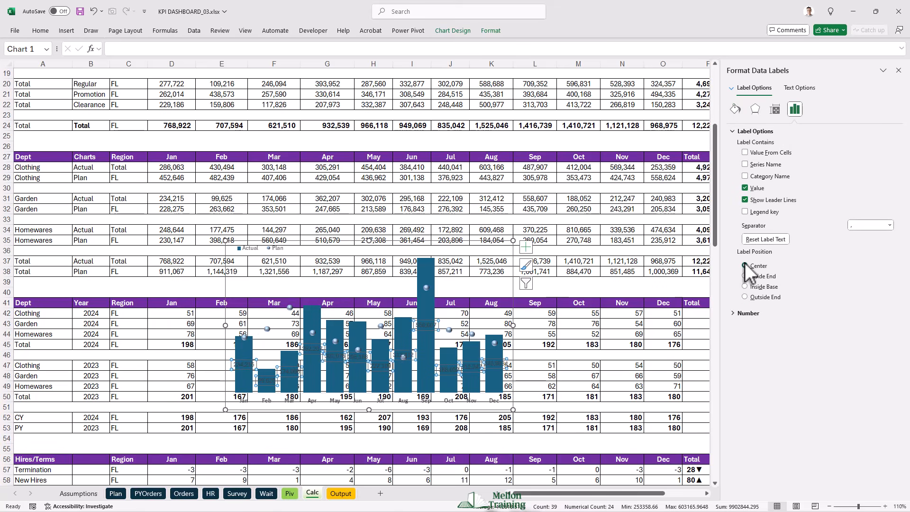
# - Apply the custom number format #,###,"K" to the Garden data labels and make their text bold, white and size 8
pyautogui.click(735, 314)
pyautogui.click(760, 336)
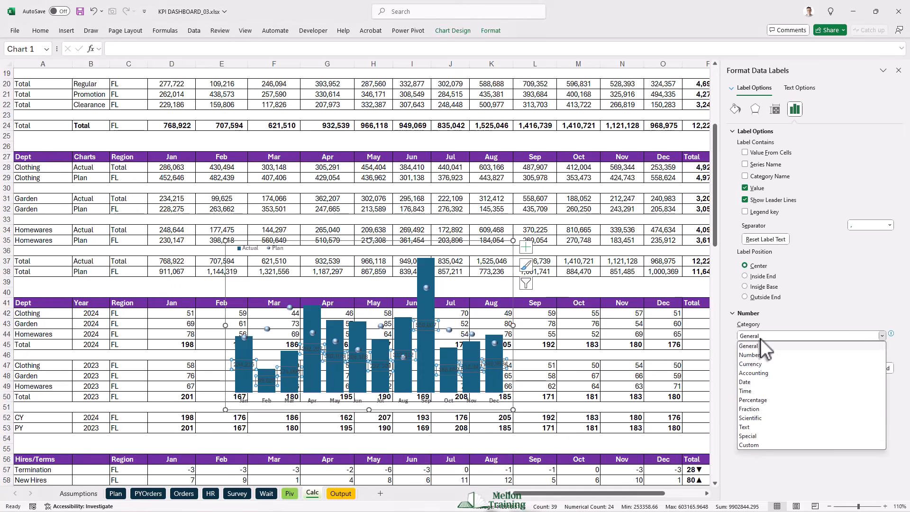
pyautogui.click(761, 444)
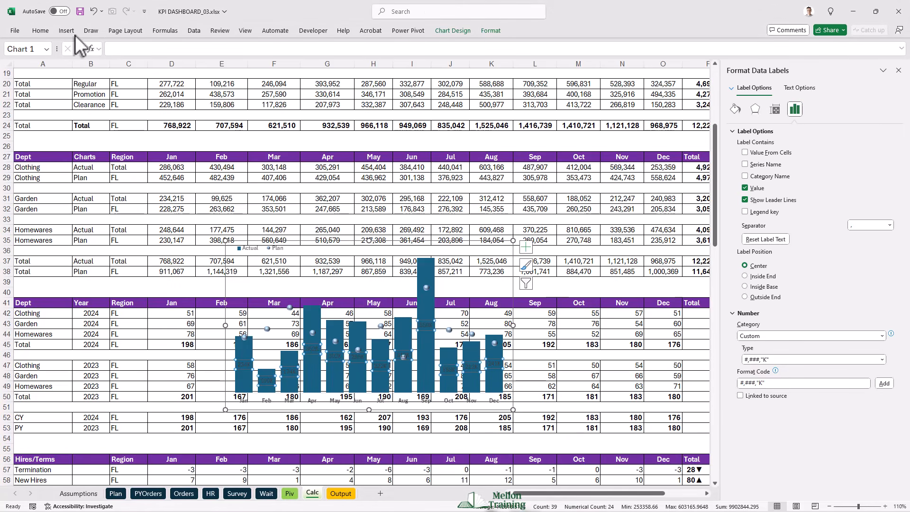
pyautogui.click(40, 30)
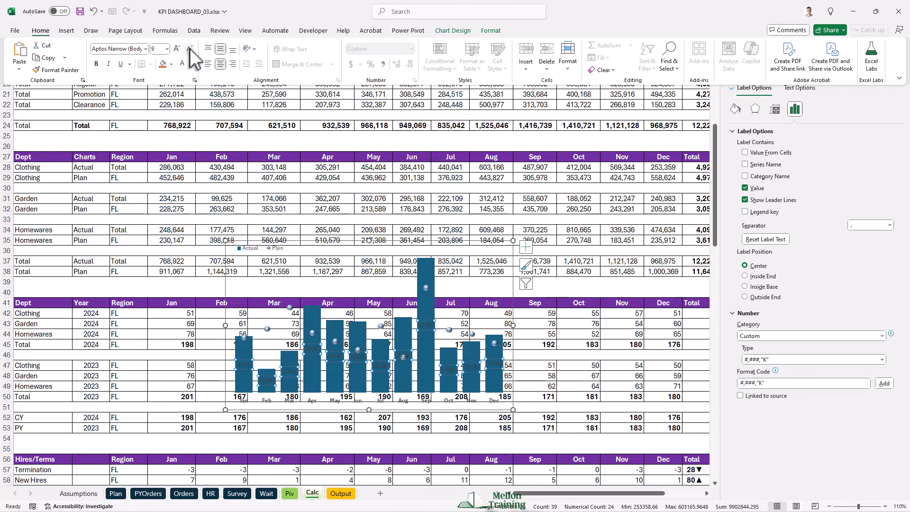
pyautogui.click(95, 64)
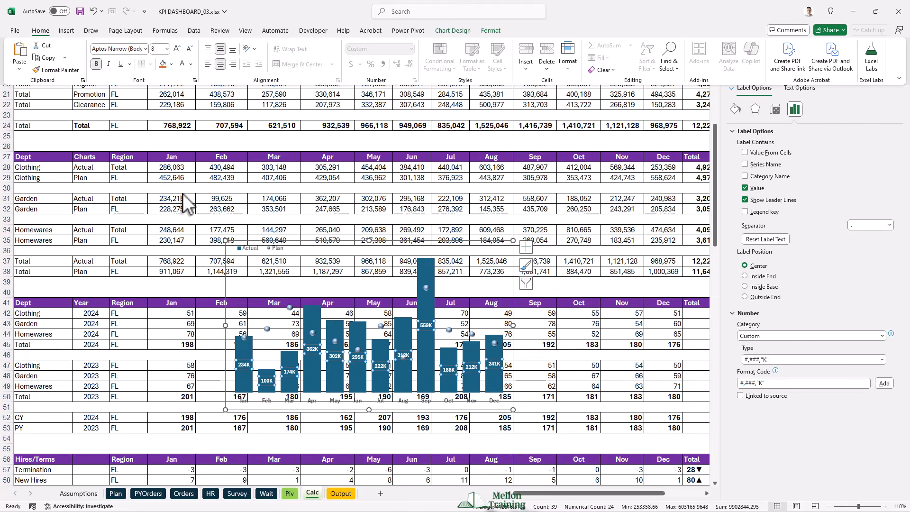
# - Give the Garden chart's Actual columns a solid fill in a darker shade of the light blue theme color and a 6 pt top bevel
pyautogui.rightClick(256, 348)
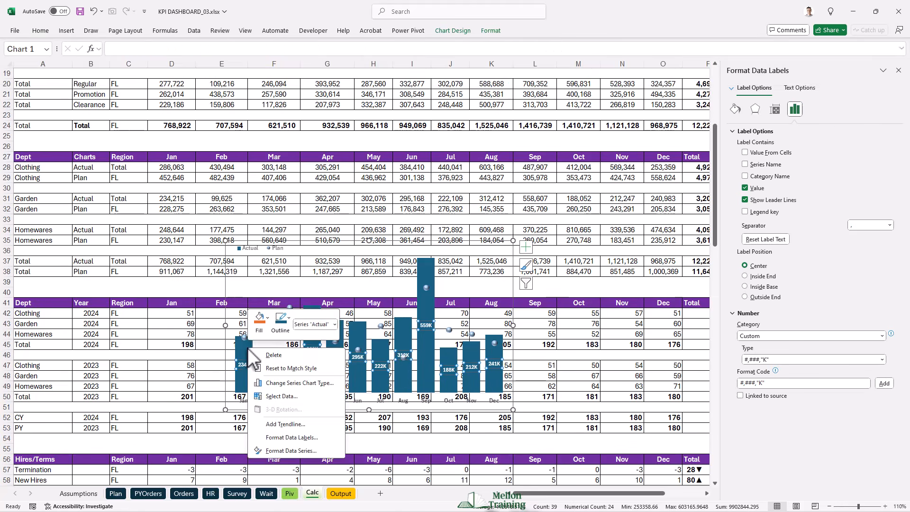
pyautogui.click(291, 451)
pyautogui.click(735, 108)
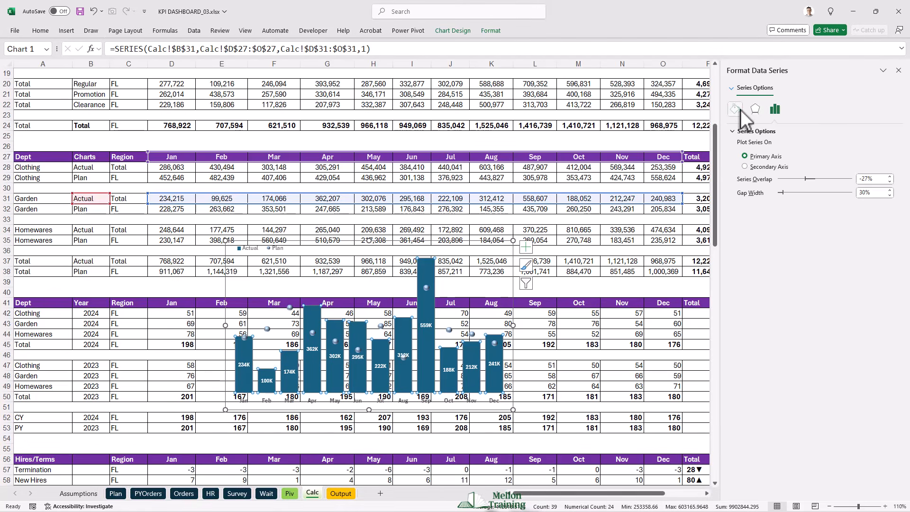
pyautogui.click(889, 227)
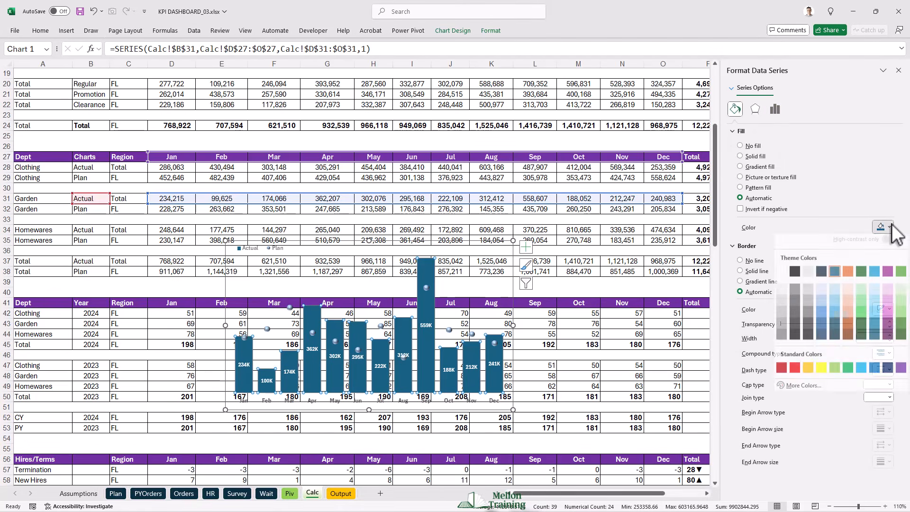
pyautogui.click(877, 328)
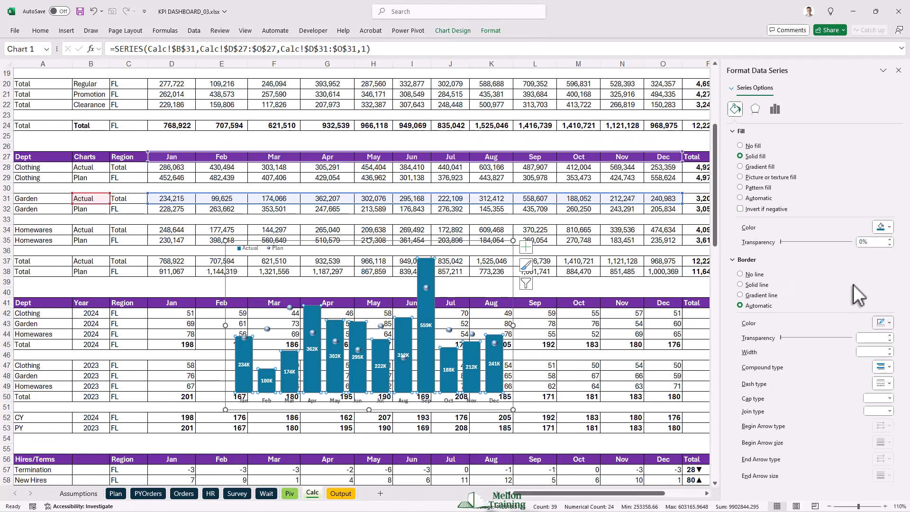
pyautogui.click(755, 109)
pyautogui.click(762, 201)
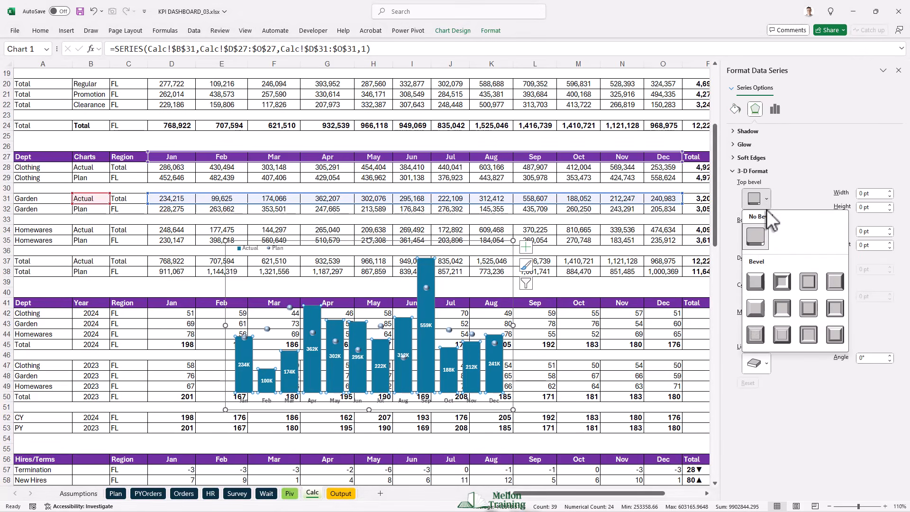
pyautogui.click(756, 280)
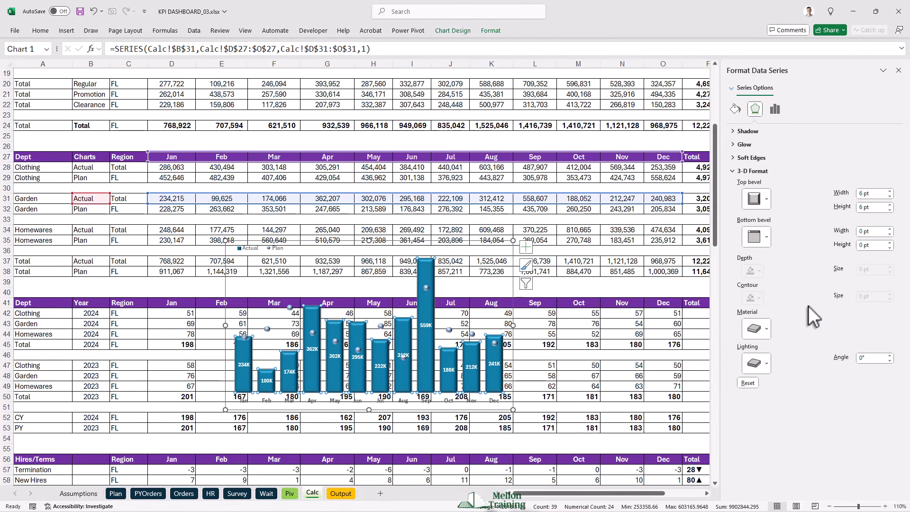
# - Copy the finished Garden chart and paste it at cell G12 of the Output sheet
pyautogui.click(239, 241)
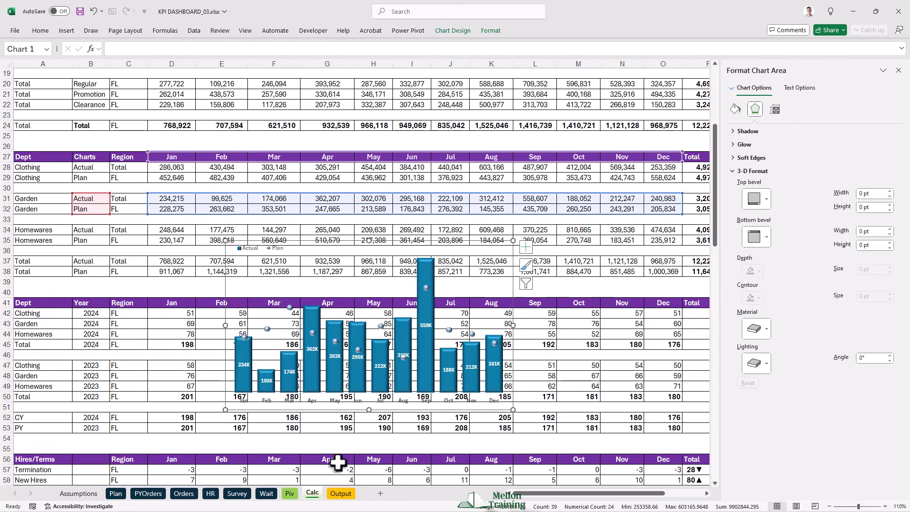
pyautogui.click(341, 493)
pyautogui.click(238, 161)
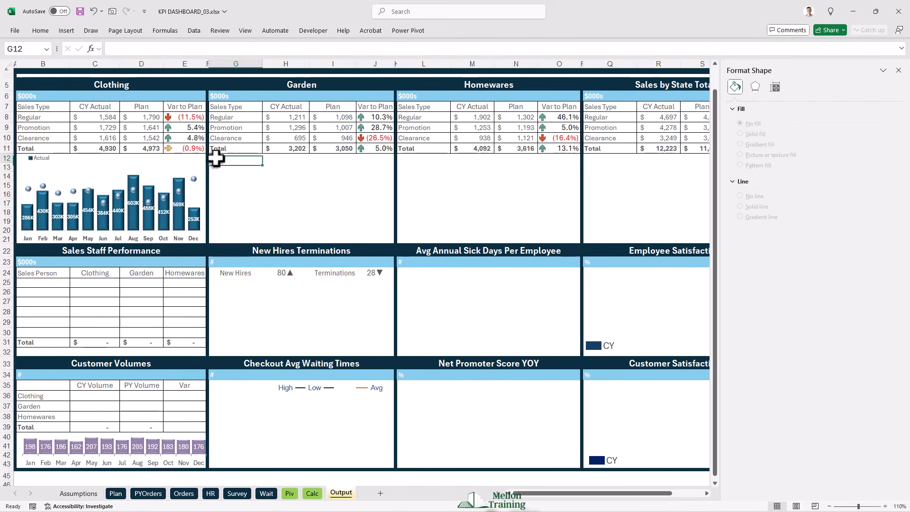
pyautogui.hotkey('ctrl', 'v')
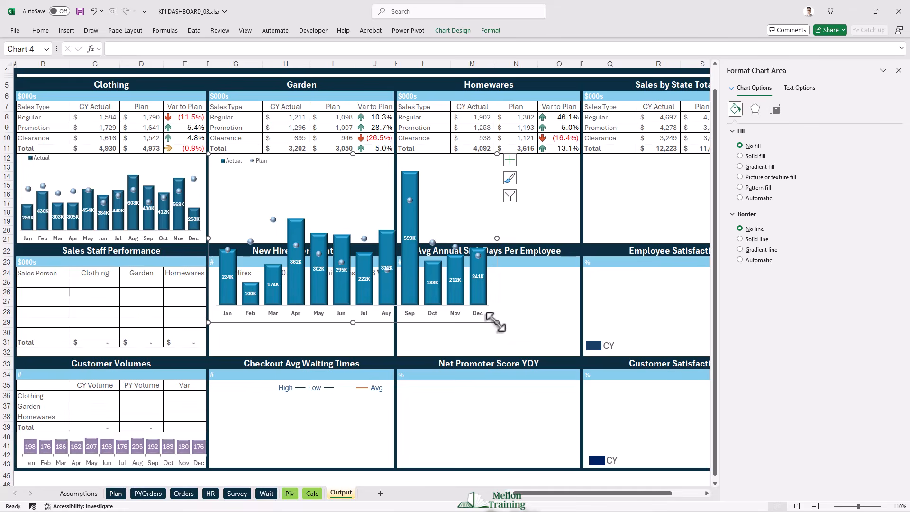
# - Resize the pasted Garden chart to fill rows 12 to 21 beneath the Garden table and shorten its plot area so the month labels fit
pyautogui.moveTo(497, 322); pyautogui.dragTo(395, 244)
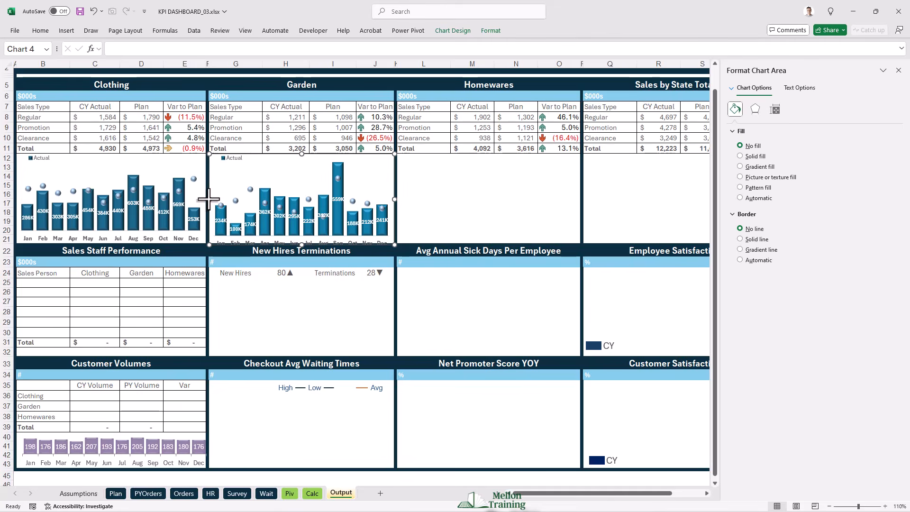
pyautogui.moveTo(209, 200); pyautogui.dragTo(207, 199)
pyautogui.click(299, 230)
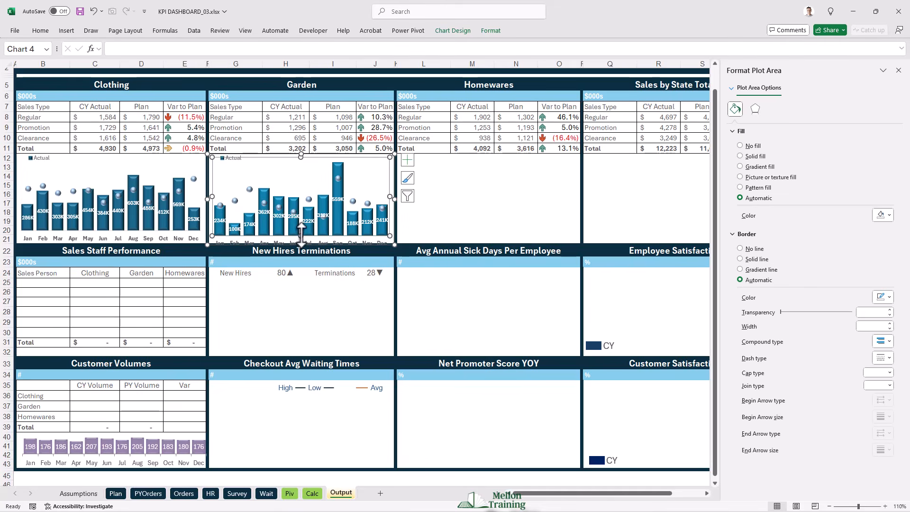
pyautogui.moveTo(301, 232); pyautogui.dragTo(301, 231)
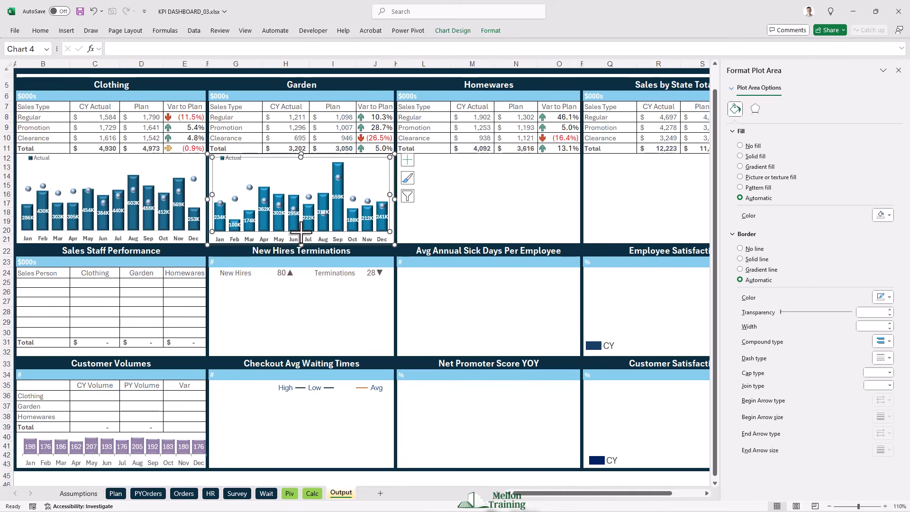
pyautogui.click(285, 154)
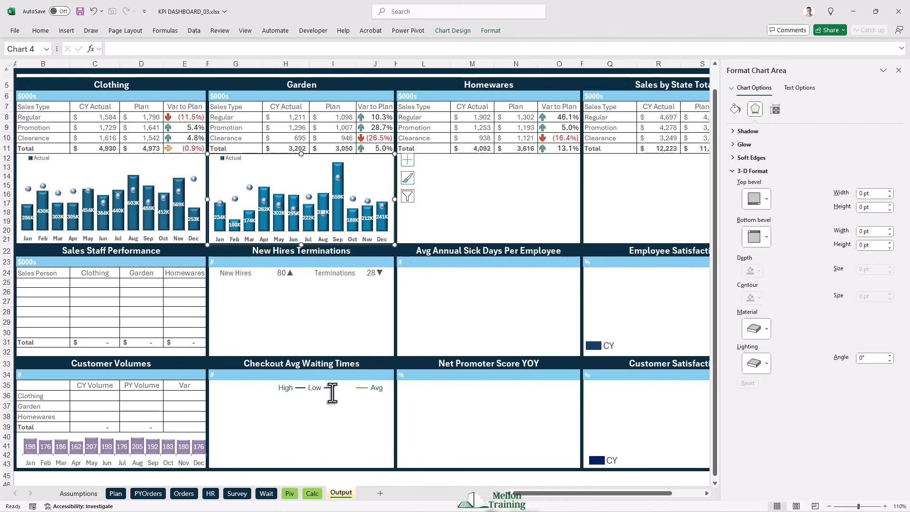
# - Shift the Calc sheet chart's source data to Homewares Actual and Plan in rows 34 and 35 and add data labels to the Actual columns
pyautogui.click(313, 493)
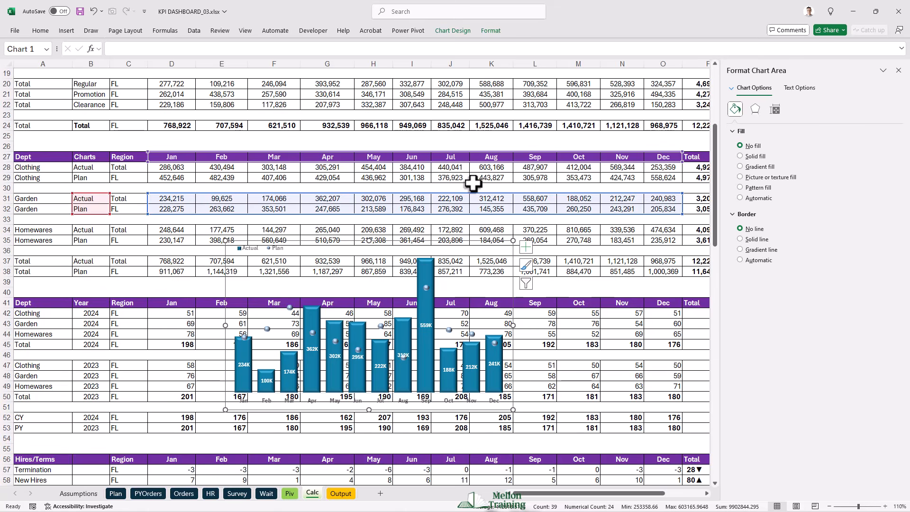
pyautogui.moveTo(204, 214); pyautogui.dragTo(203, 240)
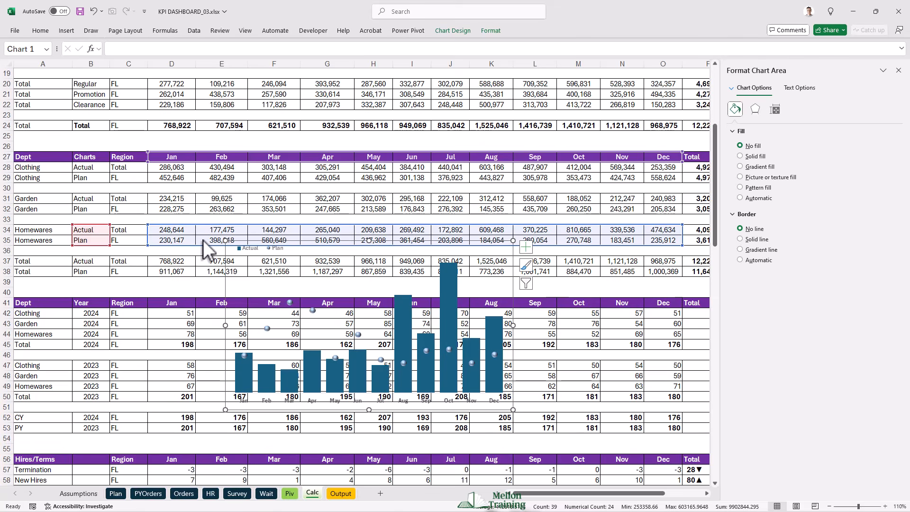
pyautogui.rightClick(311, 361)
pyautogui.click(351, 438)
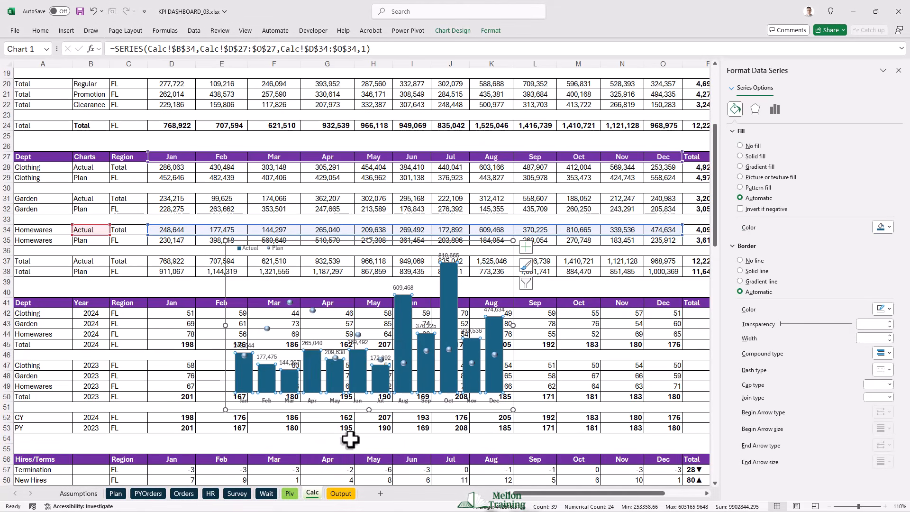
# - Set the Homewares data labels' position to Center and their custom number format to #,###,"K"
pyautogui.click(775, 109)
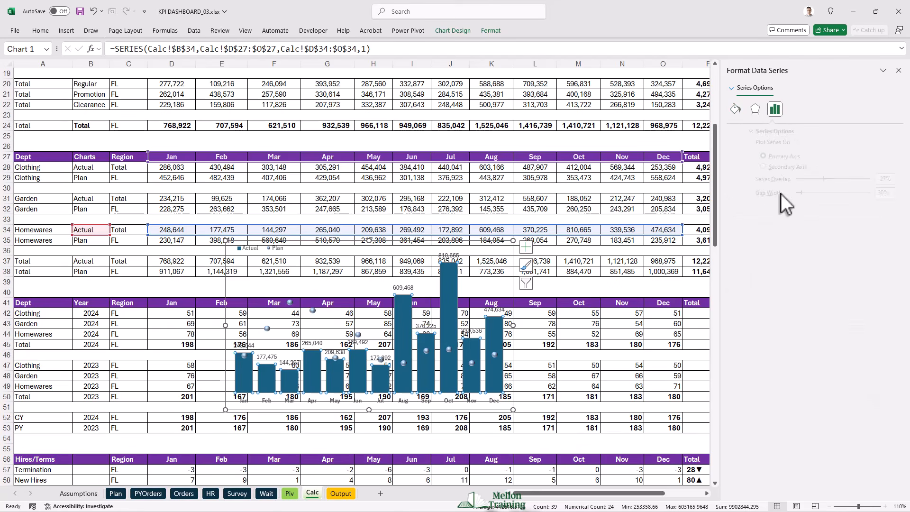
pyautogui.click(288, 363)
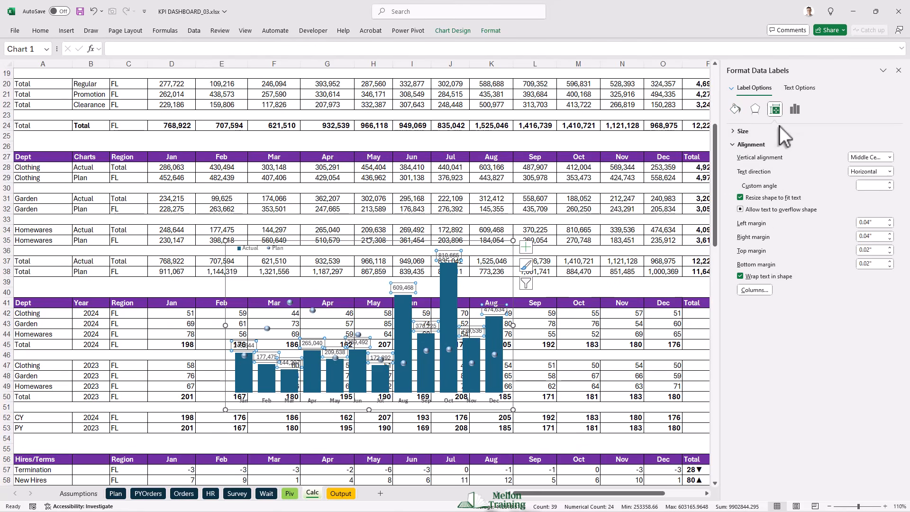
pyautogui.click(745, 265)
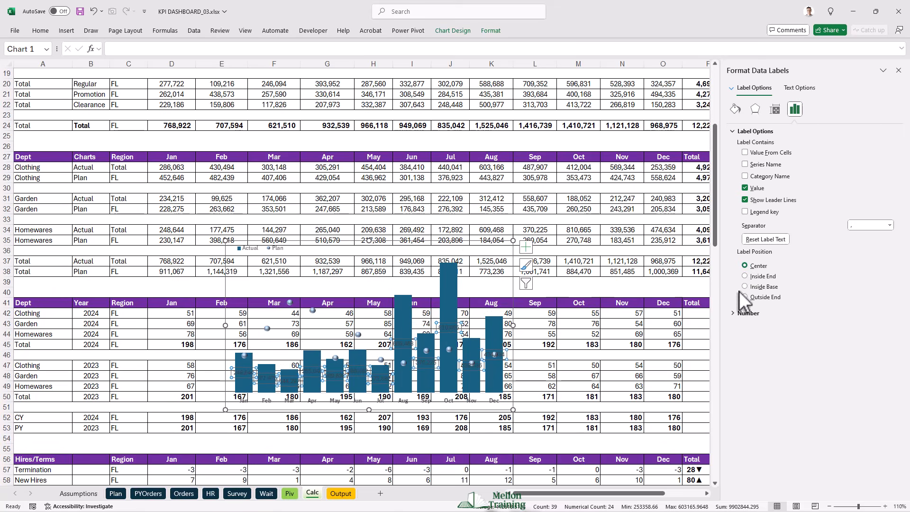
pyautogui.click(735, 314)
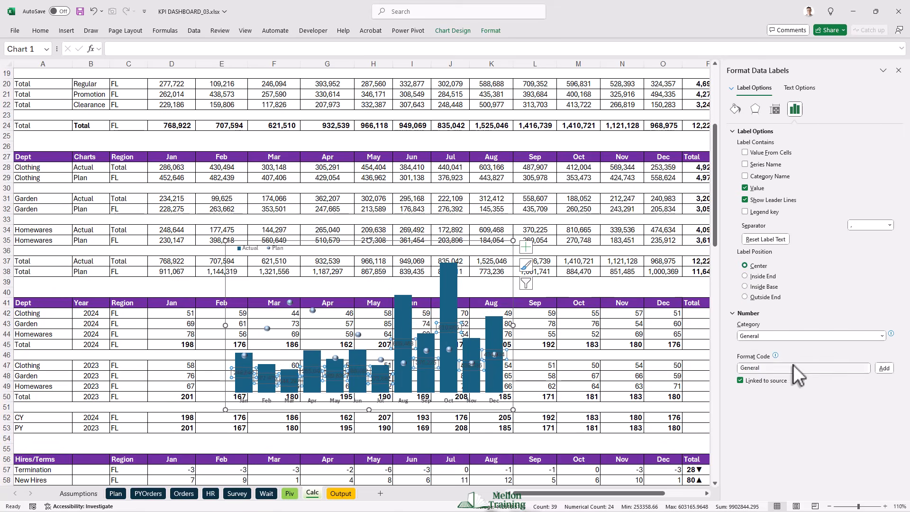
pyautogui.click(786, 336)
pyautogui.click(758, 444)
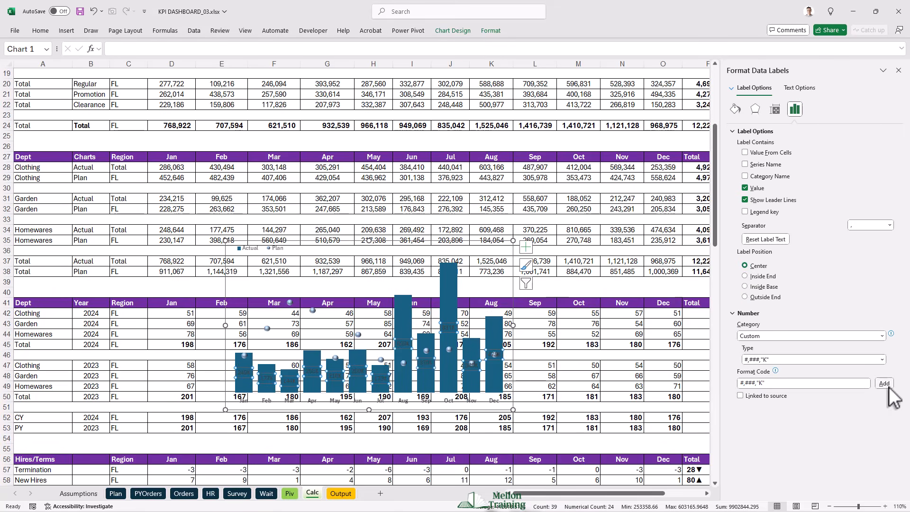
# - Make the Homewares data labels bold and white at font size 8
pyautogui.click(34, 30)
pyautogui.click(189, 49)
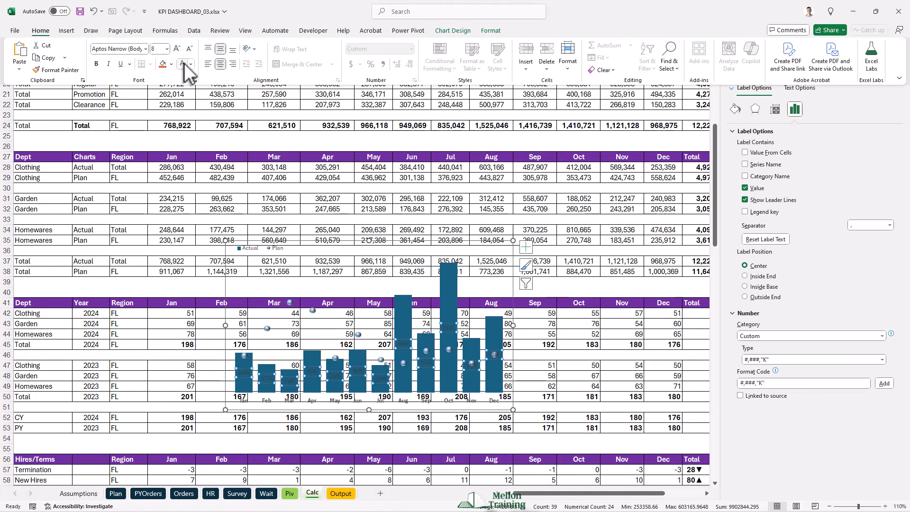
pyautogui.click(183, 64)
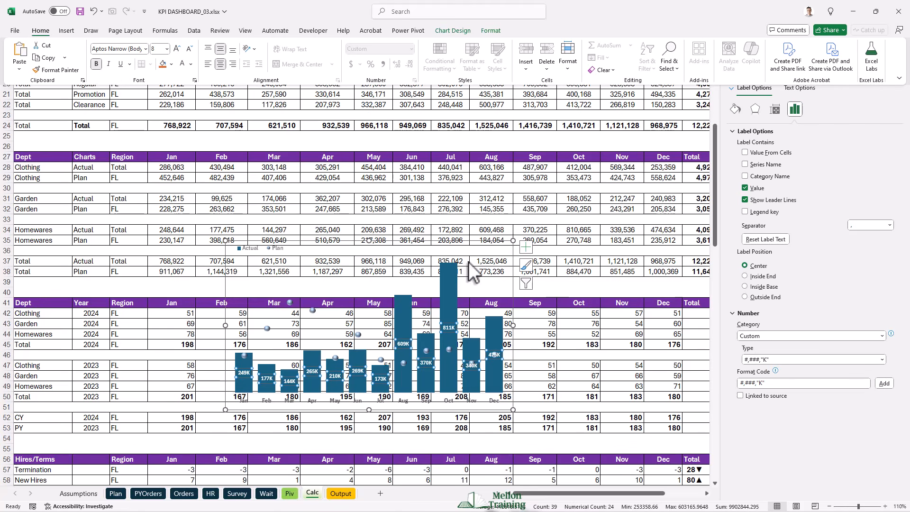
# - Fill the Homewares chart's Actual columns with a solid, very dark teal shade of the Accent 1 theme color
pyautogui.rightClick(445, 274)
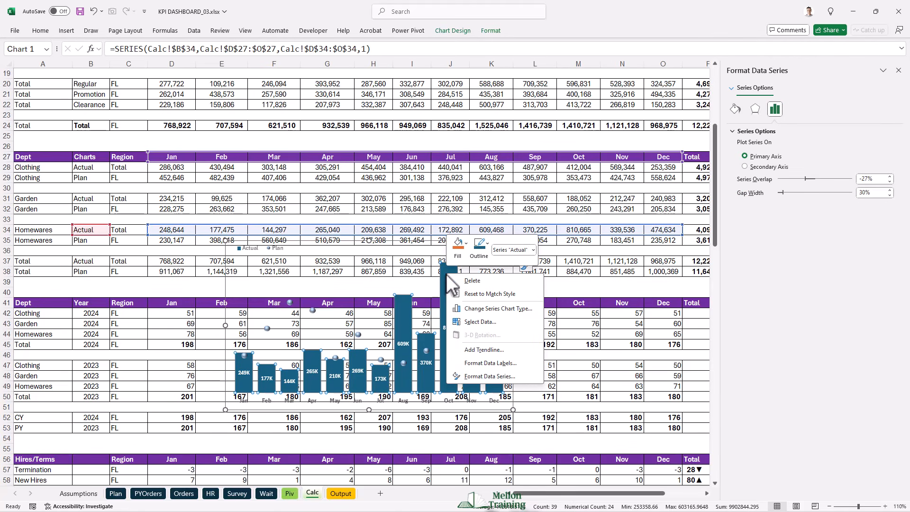
pyautogui.click(480, 376)
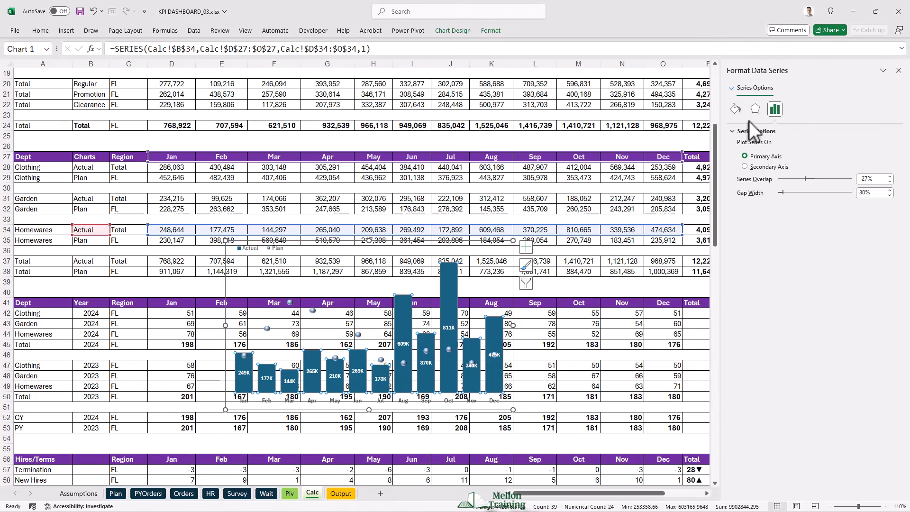
pyautogui.click(734, 110)
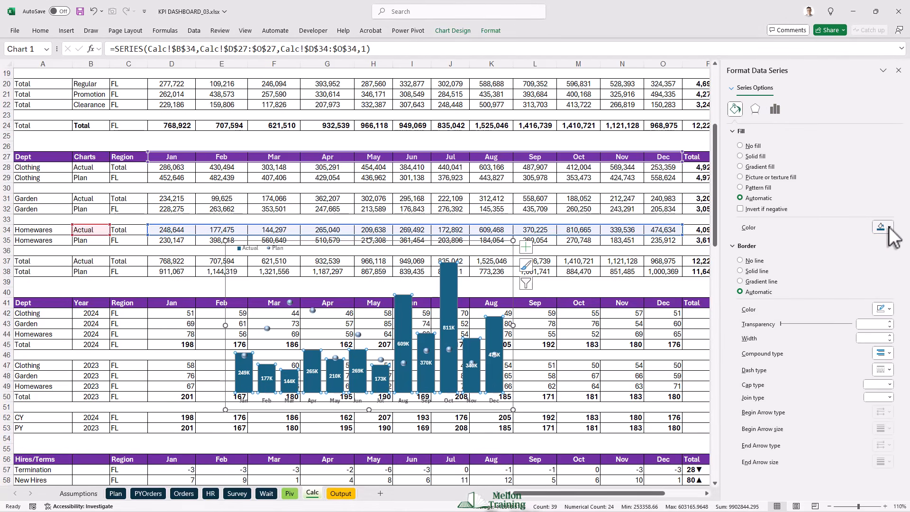
pyautogui.click(890, 228)
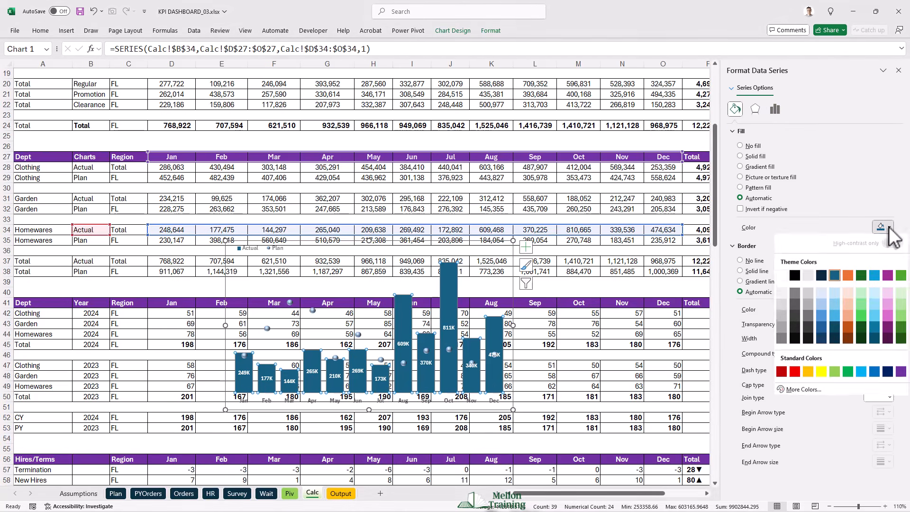
pyautogui.click(834, 330)
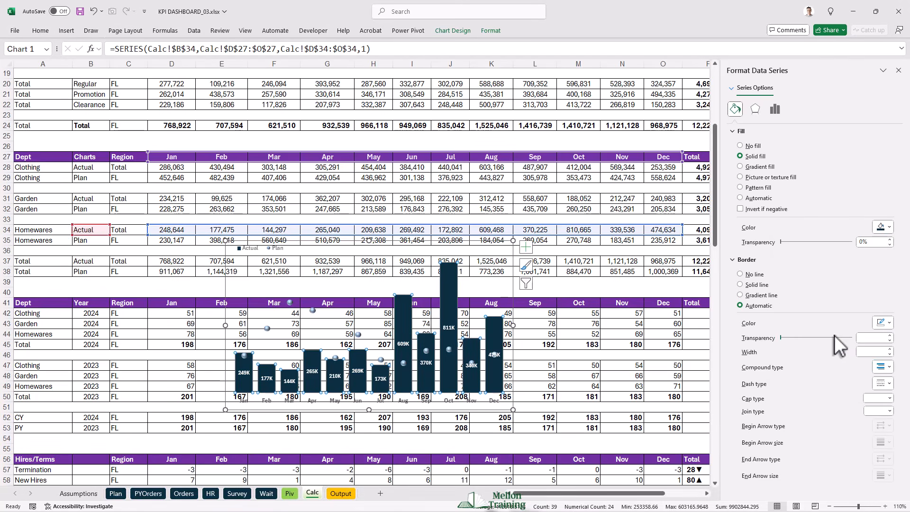
# - Copy the Homewares chart and paste it at cell L12 of the Output sheet
pyautogui.click(241, 241)
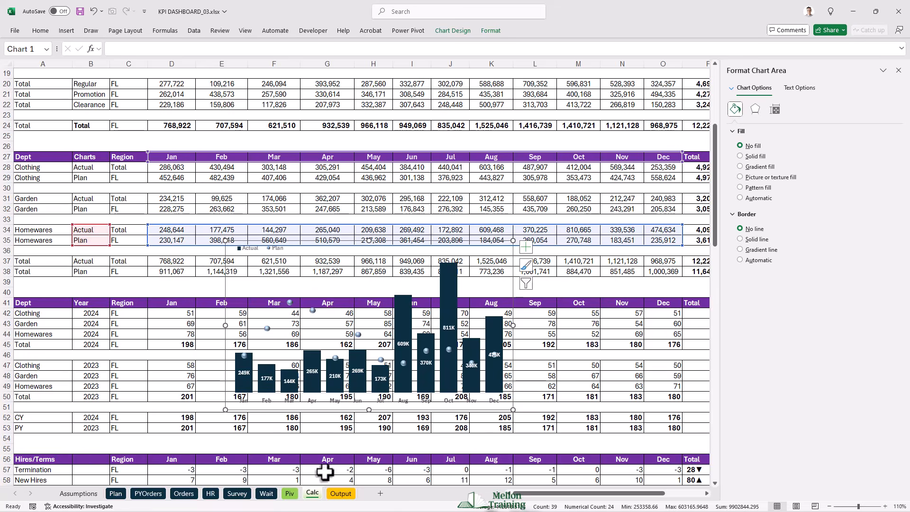
pyautogui.click(341, 493)
pyautogui.click(442, 159)
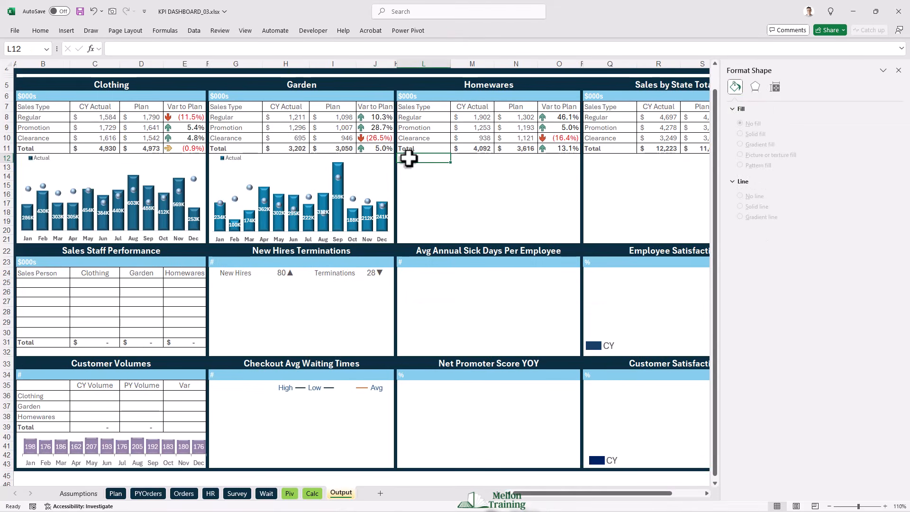
pyautogui.hotkey('ctrl', 'v')
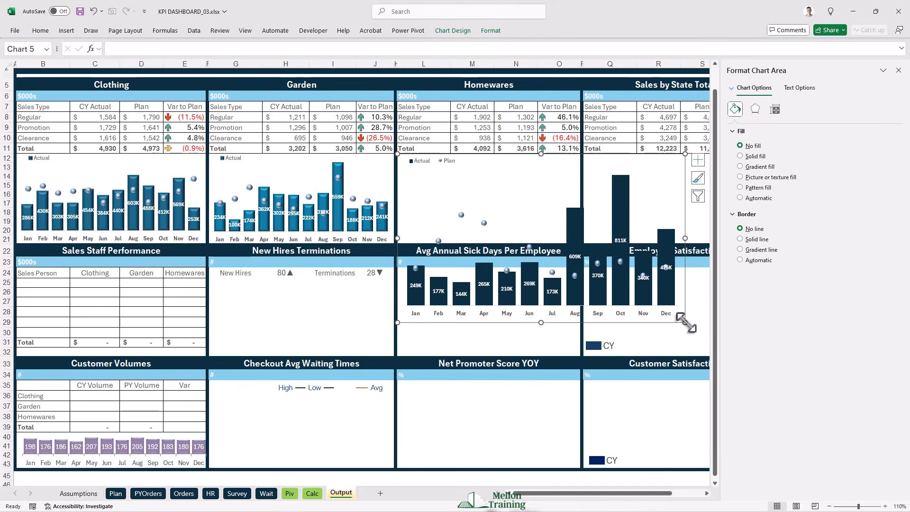
# - Resize the Homewares chart to fit its panel in rows 12 to 21 and shorten its plot area so the month labels fit
pyautogui.moveTo(605, 270); pyautogui.dragTo(580, 244)
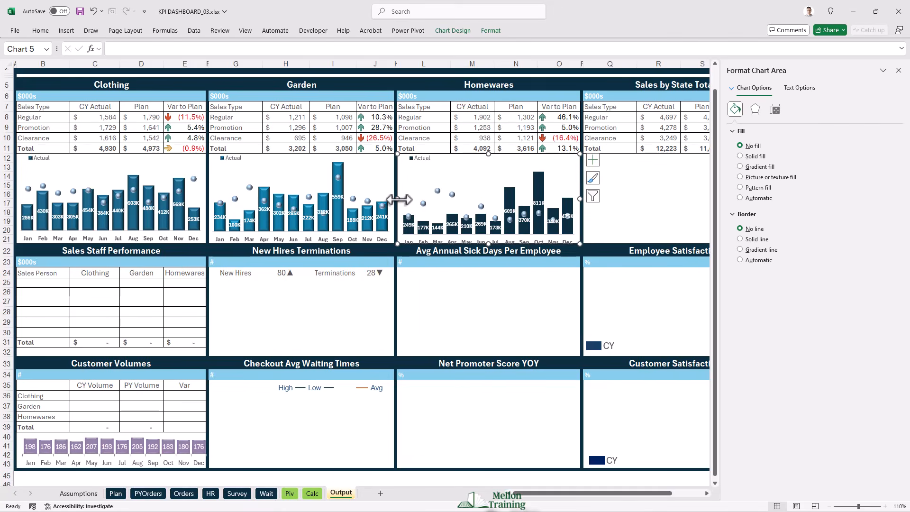
pyautogui.moveTo(395, 200); pyautogui.dragTo(395, 200)
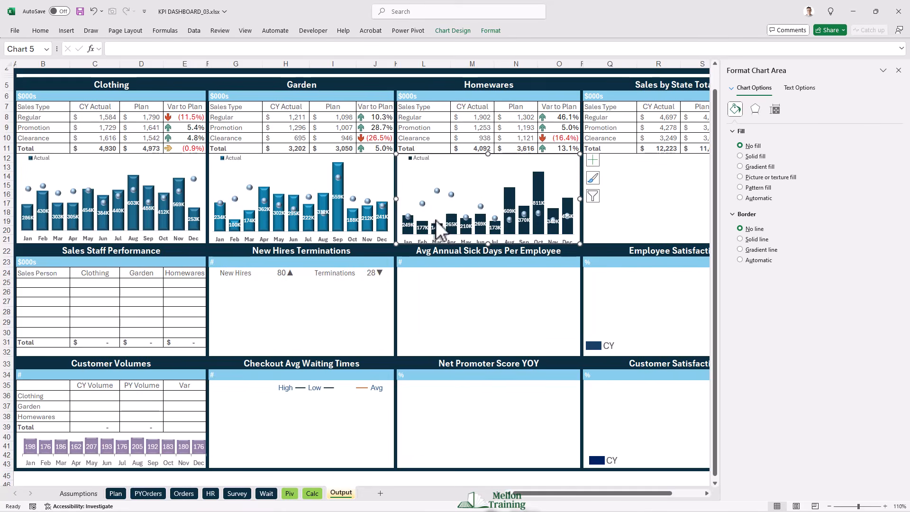
pyautogui.click(472, 187)
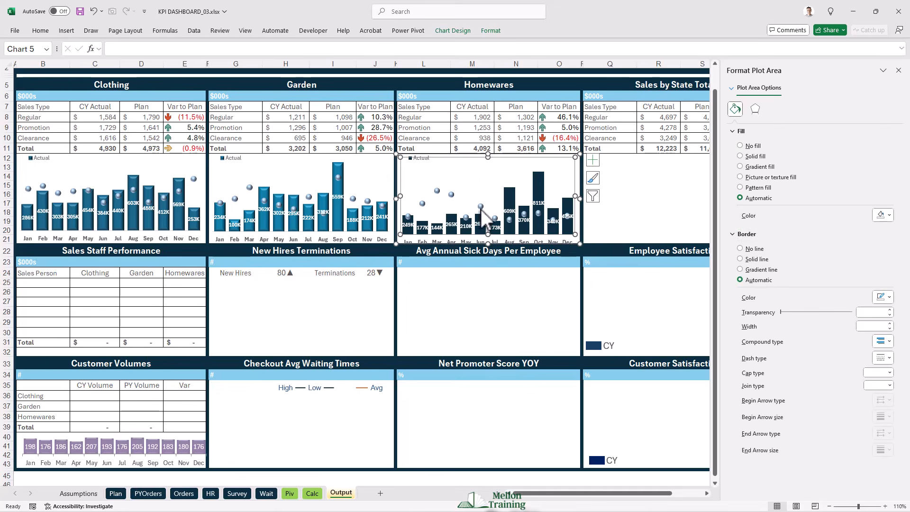
pyautogui.moveTo(489, 234); pyautogui.dragTo(488, 232)
pyautogui.click(623, 231)
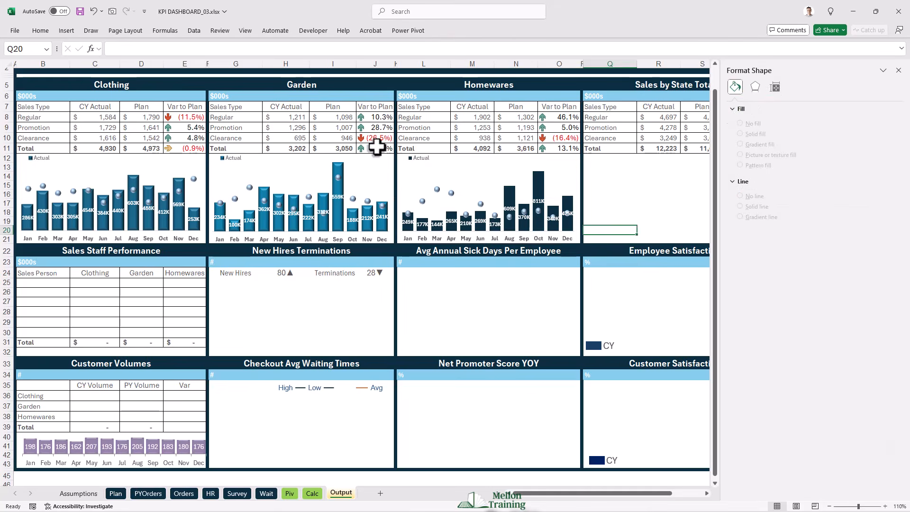
# - Widen the legends of the Garden, Homewares and Clothing charts to fit both Actual and Plan entries, and close the formatting pane
pyautogui.click(265, 162)
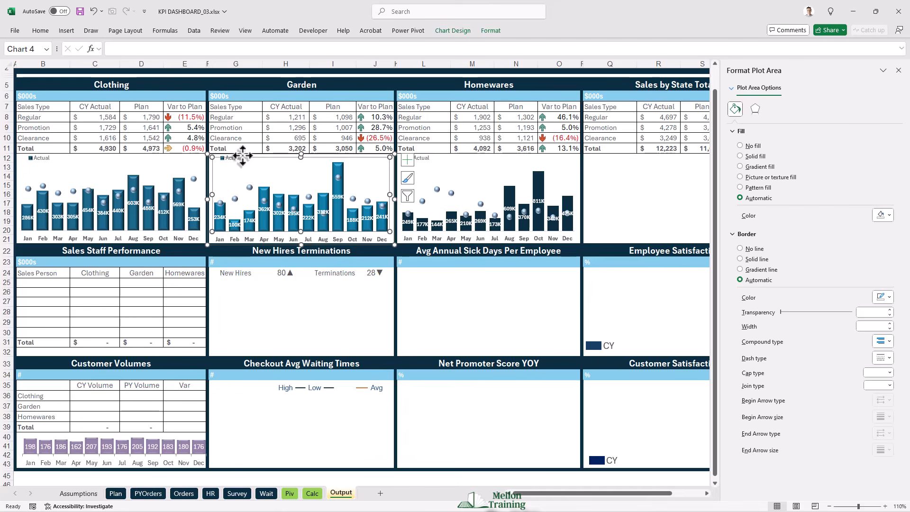
pyautogui.click(222, 156)
pyautogui.click(226, 160)
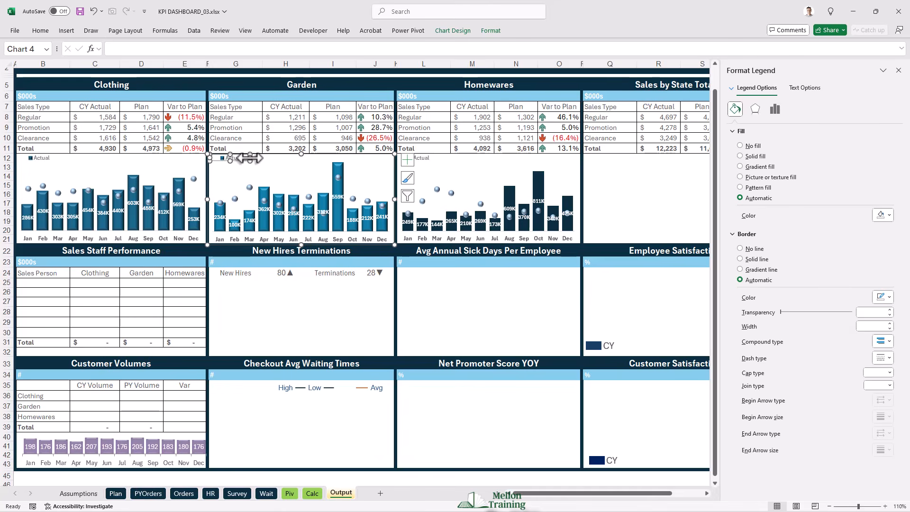
pyautogui.moveTo(250, 158); pyautogui.dragTo(268, 158)
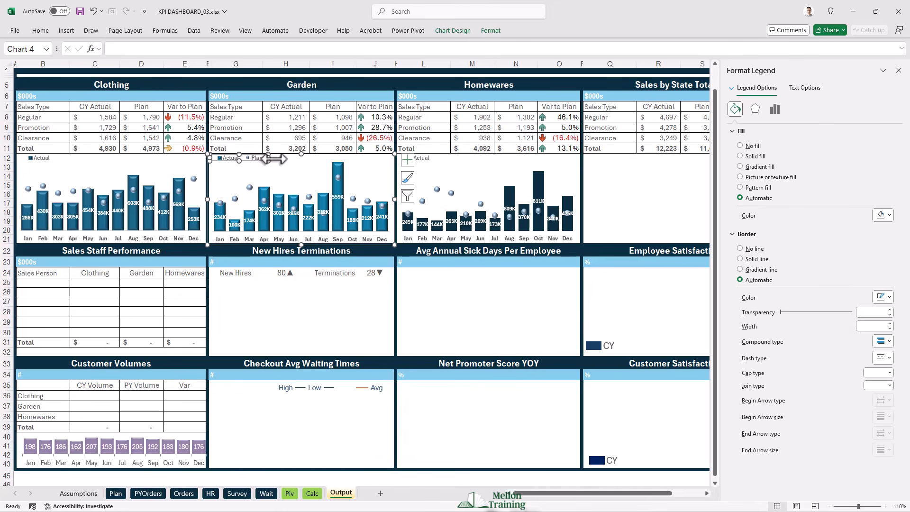
pyautogui.click(425, 157)
pyautogui.moveTo(444, 159); pyautogui.dragTo(459, 159)
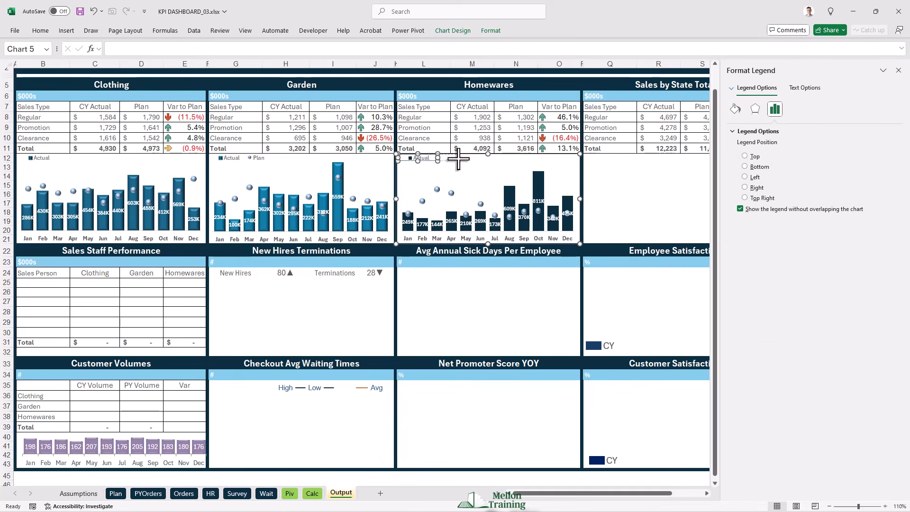
pyautogui.click(34, 159)
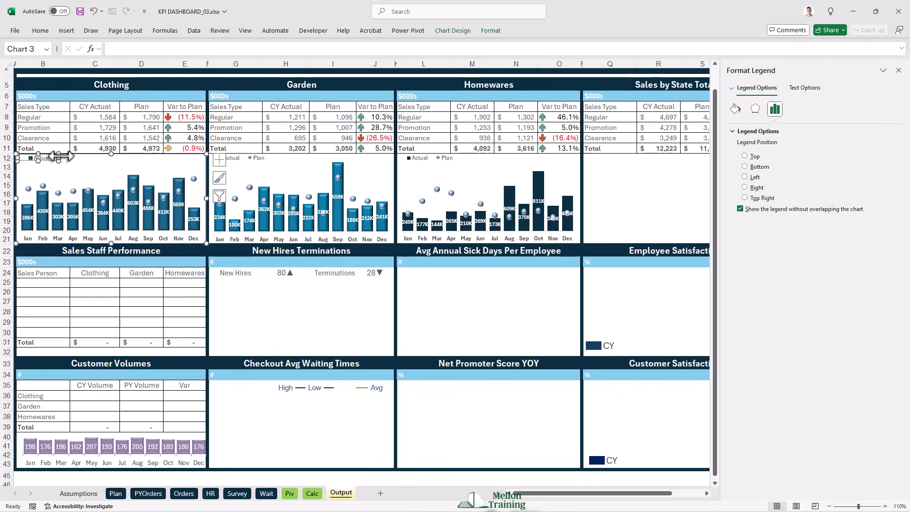
pyautogui.moveTo(59, 158); pyautogui.dragTo(76, 159)
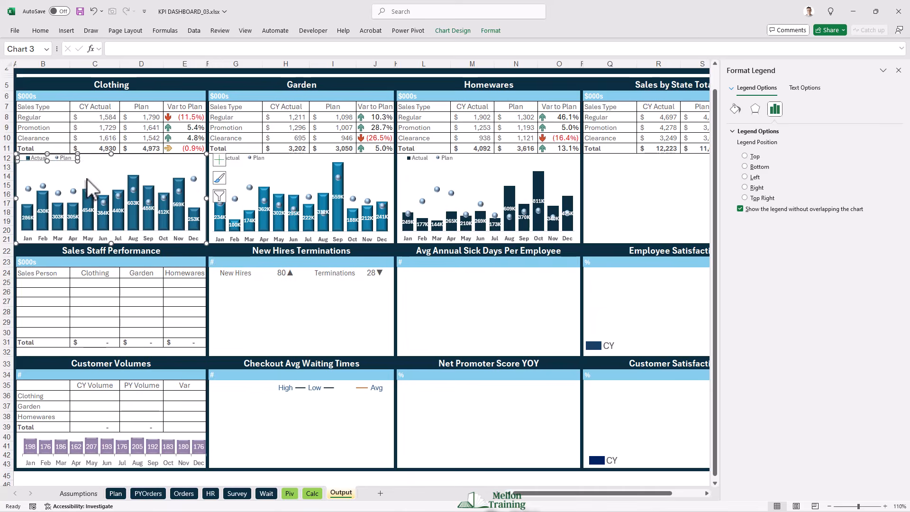
pyautogui.click(98, 167)
pyautogui.click(593, 161)
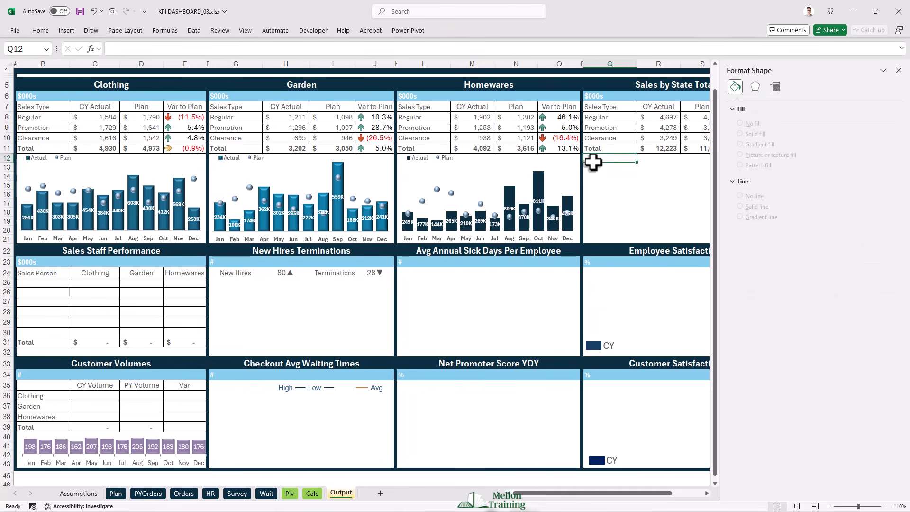
pyautogui.click(898, 70)
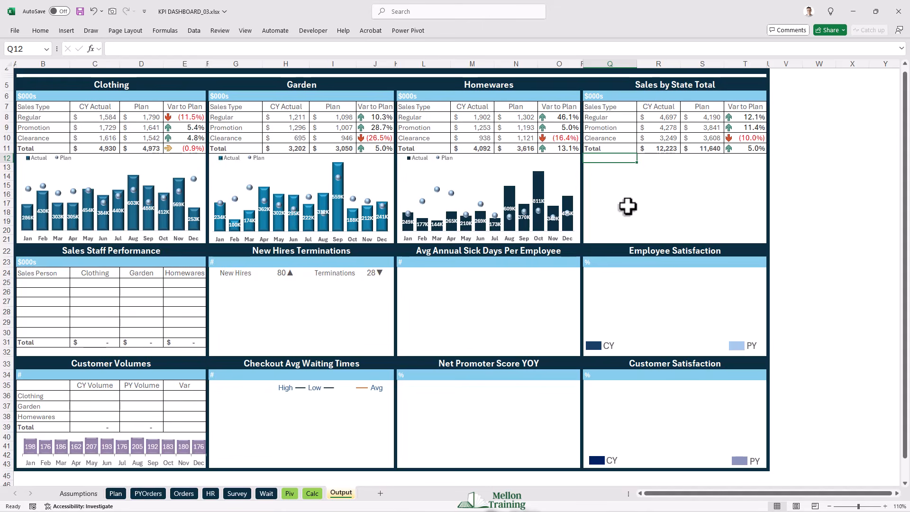
# - On the Calc sheet, move the chart down below row 39 and shift its source data to the Total Actual and Plan rows 37:38
pyautogui.click(313, 494)
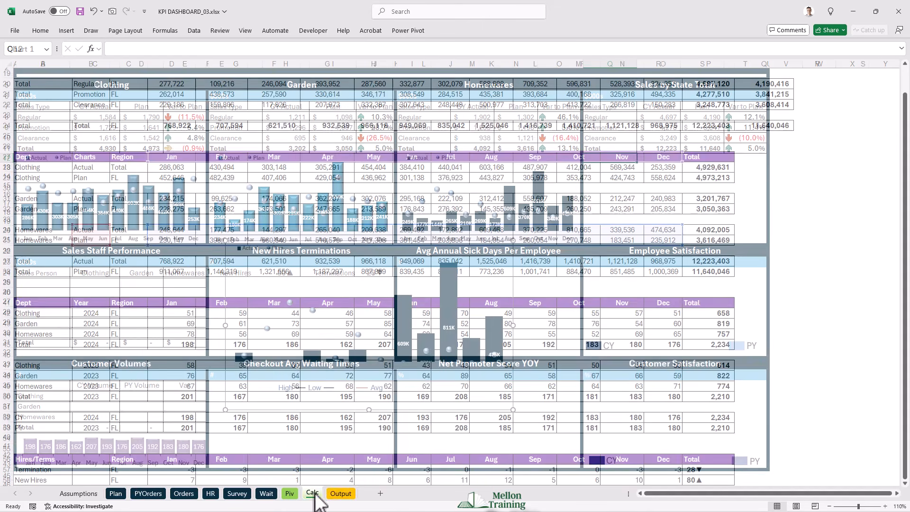
pyautogui.moveTo(224, 251); pyautogui.dragTo(226, 310)
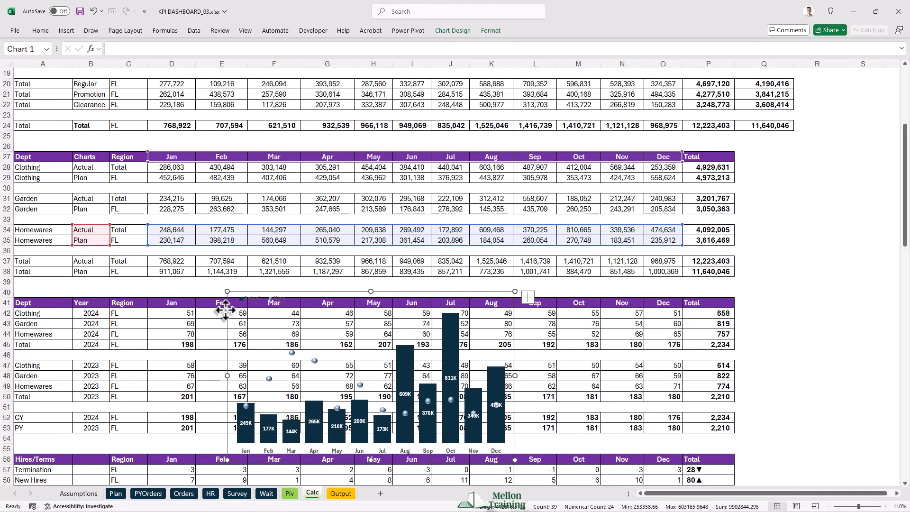
pyautogui.moveTo(216, 245); pyautogui.dragTo(214, 271)
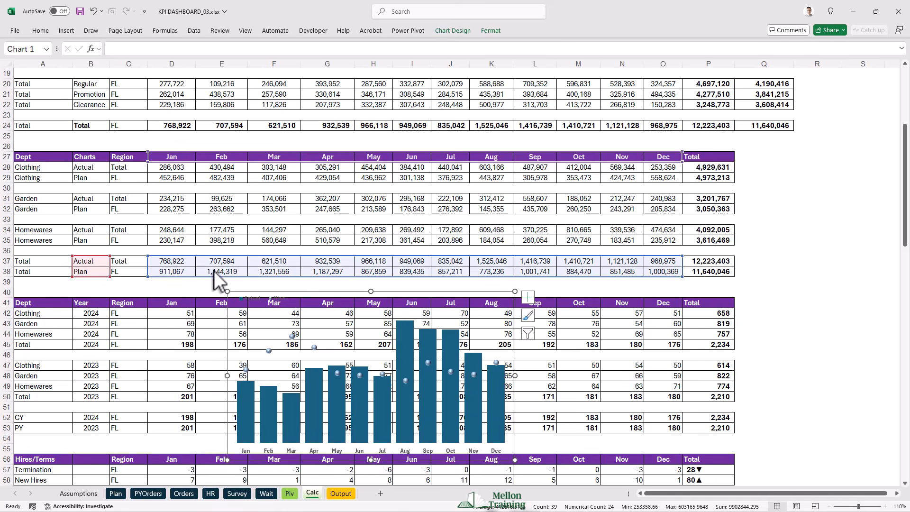
# - Add data labels to the Total chart's Actual columns, positioned at Center with the custom number format #,###,"K"
pyautogui.rightClick(245, 392)
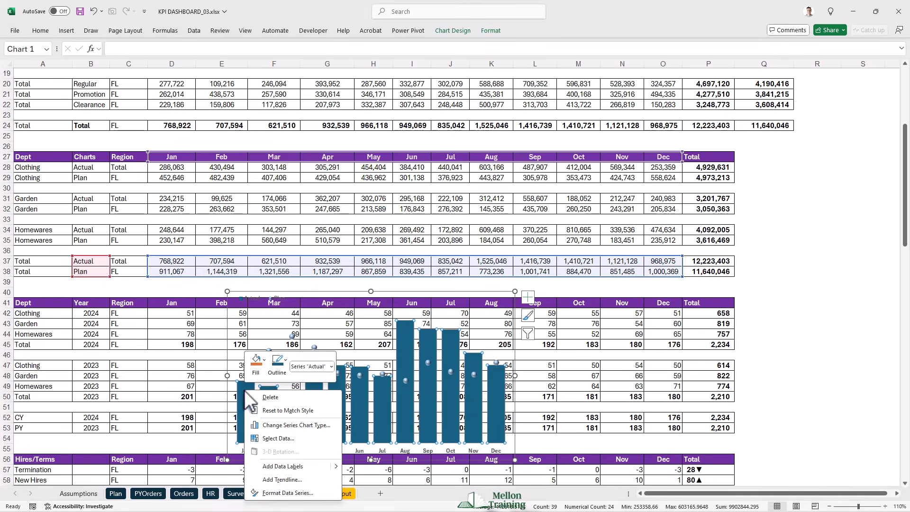
pyautogui.click(284, 466)
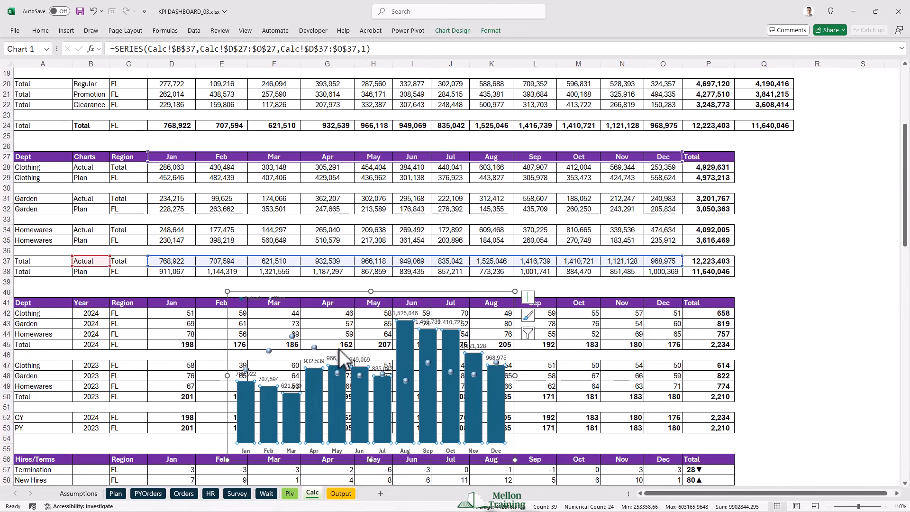
pyautogui.click(313, 361)
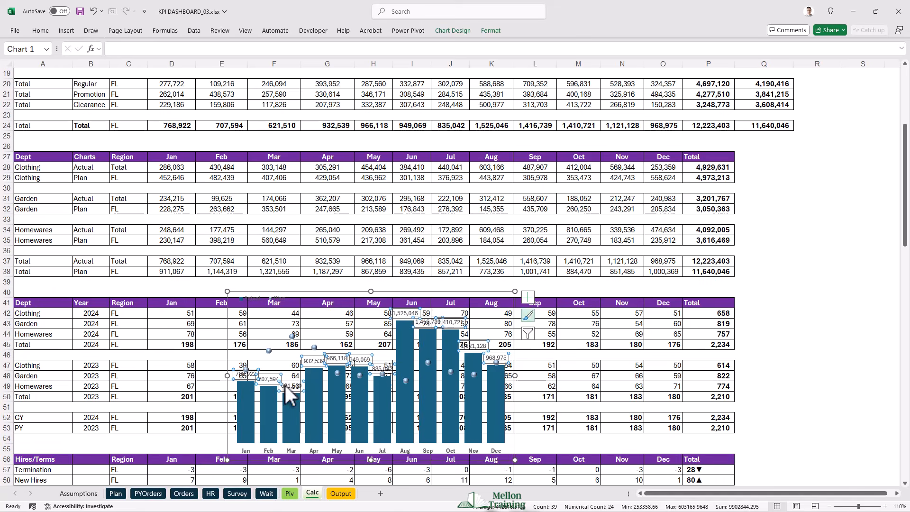
pyautogui.rightClick(315, 363)
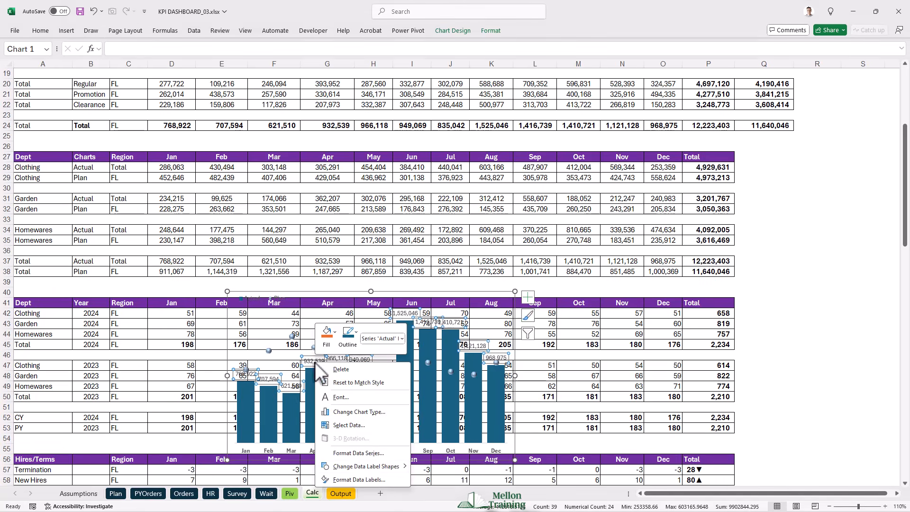
pyautogui.click(356, 477)
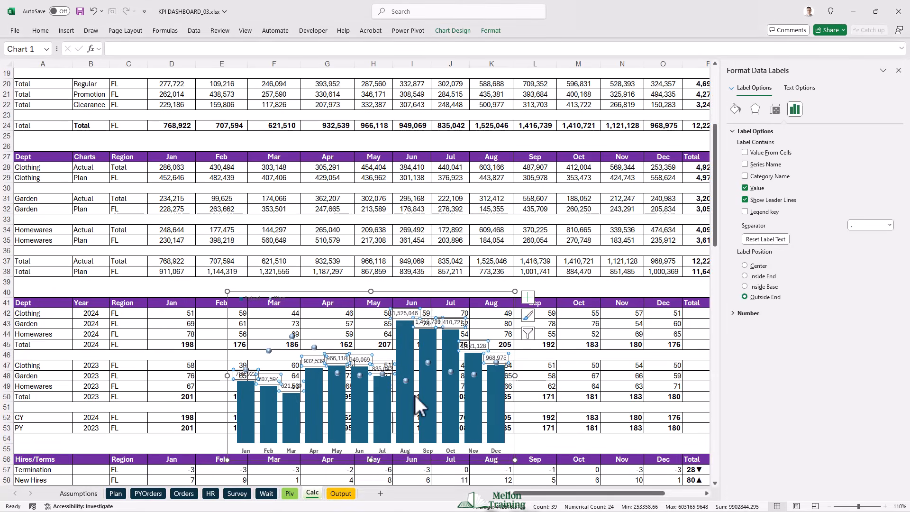
pyautogui.click(745, 265)
pyautogui.click(733, 313)
pyautogui.click(789, 336)
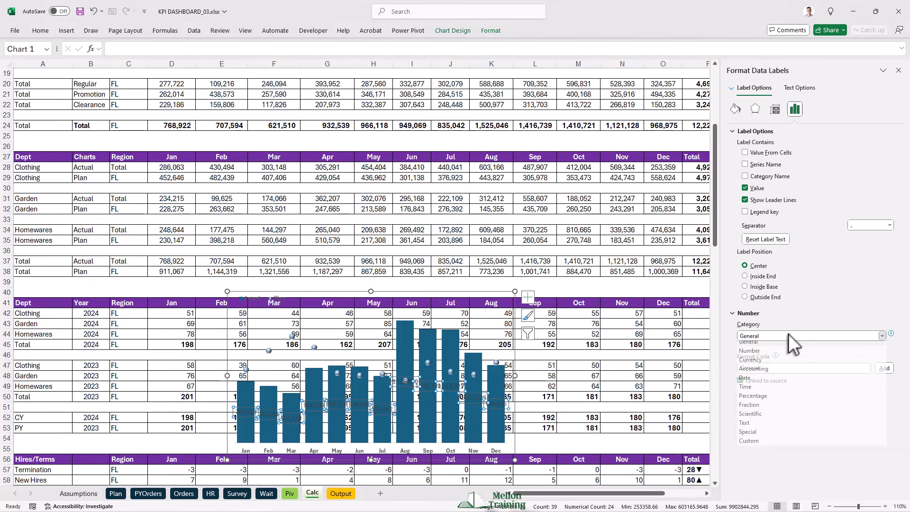
pyautogui.click(763, 445)
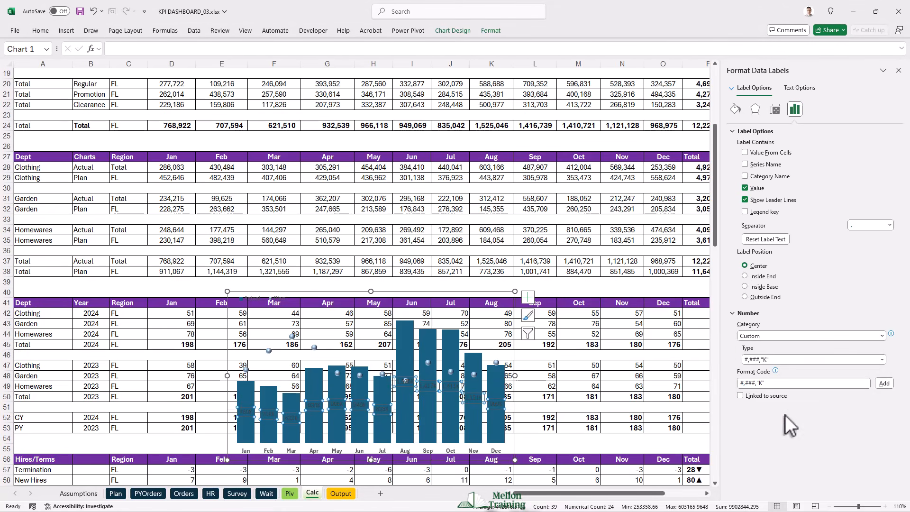
# - Make the Total chart's data labels bold and white at font size 8
pyautogui.click(314, 406)
pyautogui.click(314, 430)
pyautogui.click(313, 405)
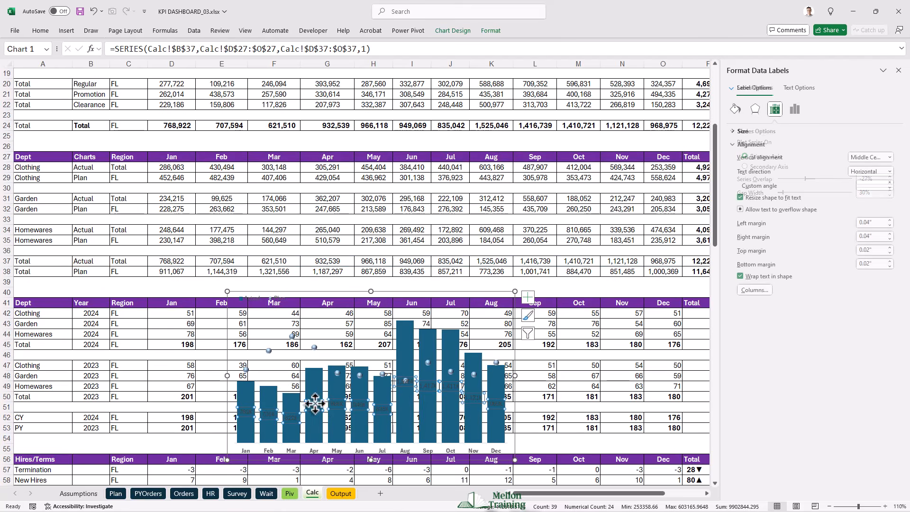
pyautogui.click(45, 32)
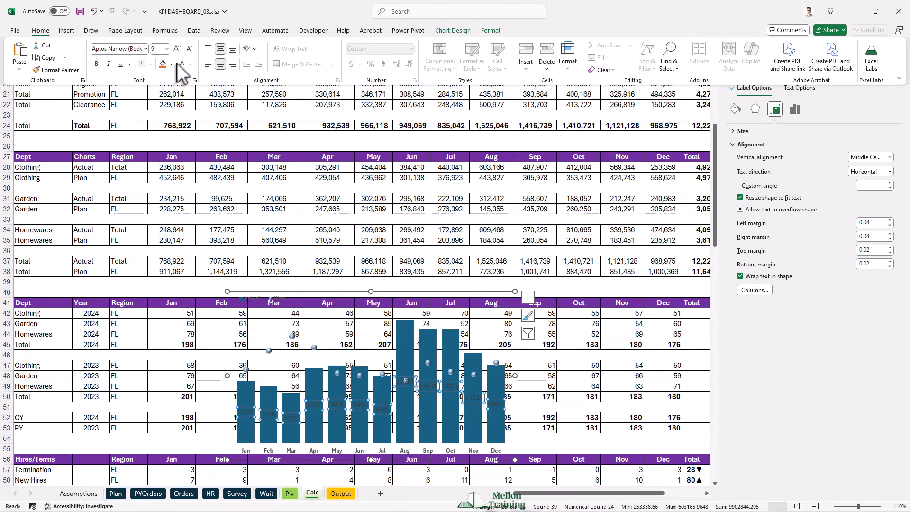
pyautogui.click(189, 49)
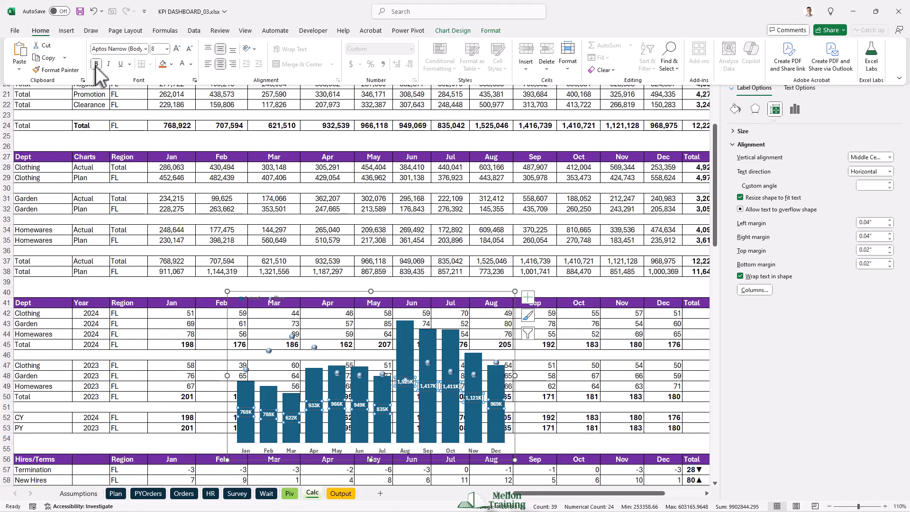
# - Fill the Total chart's Actual columns with a solid light lavender from the standard color palette
pyautogui.rightClick(246, 394)
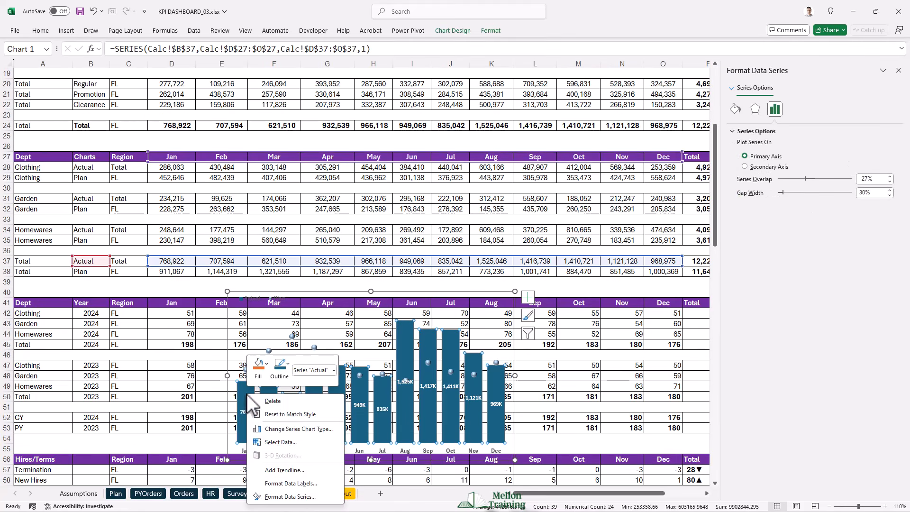
pyautogui.click(308, 486)
pyautogui.click(736, 109)
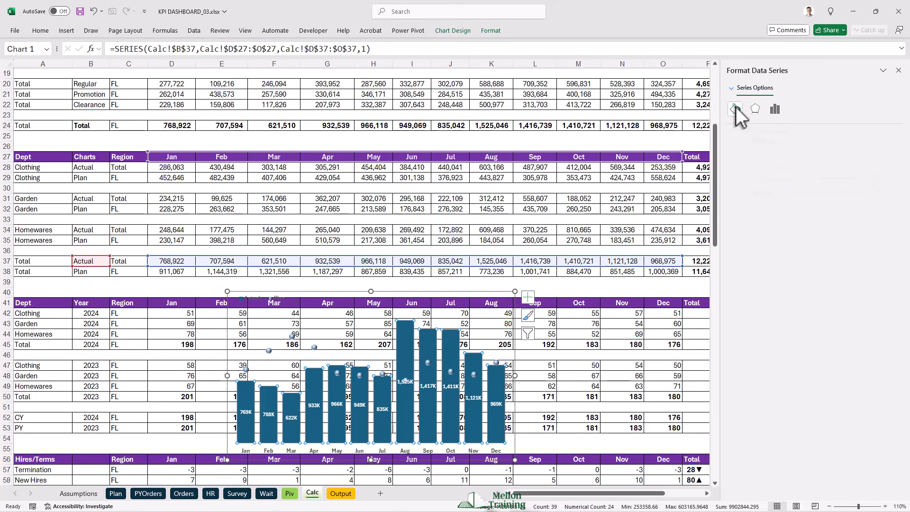
pyautogui.click(890, 227)
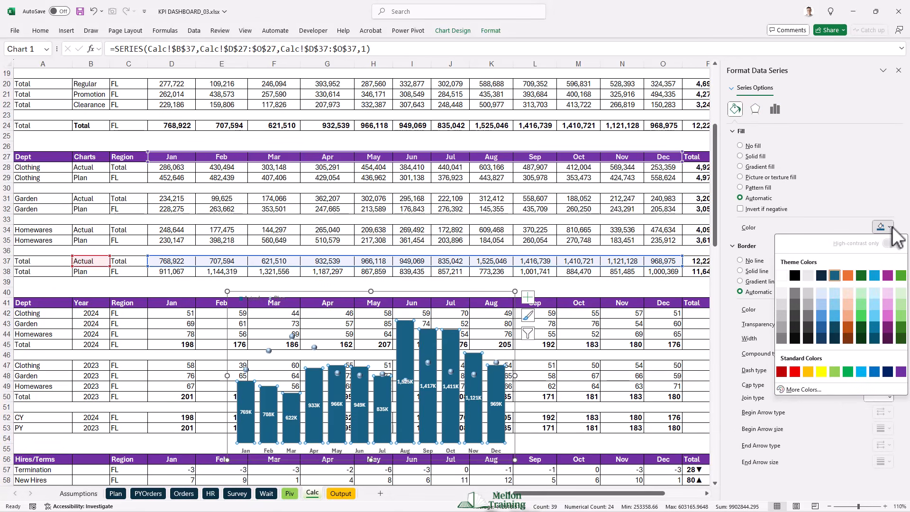
pyautogui.click(796, 391)
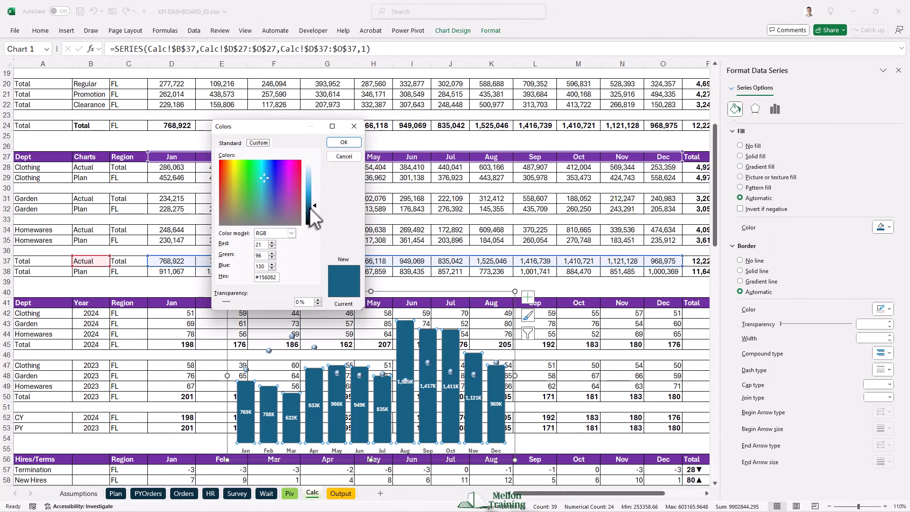
pyautogui.click(230, 143)
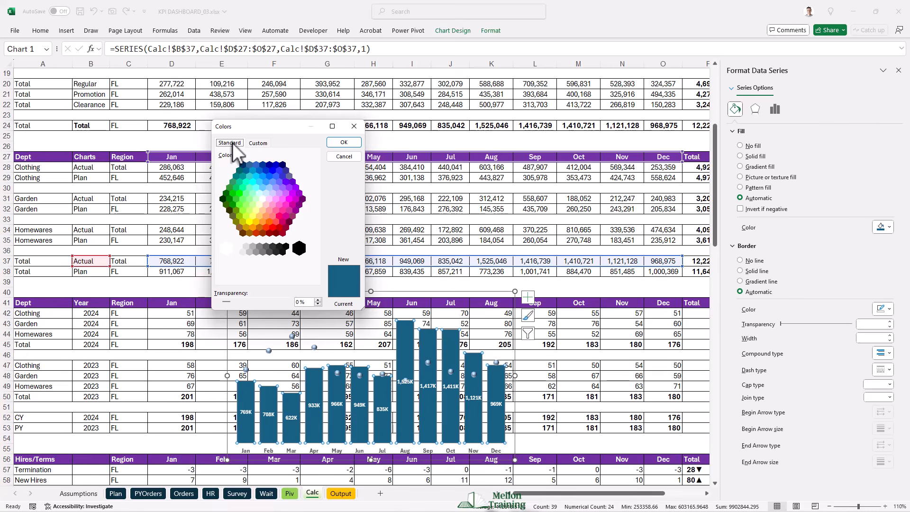
pyautogui.click(285, 193)
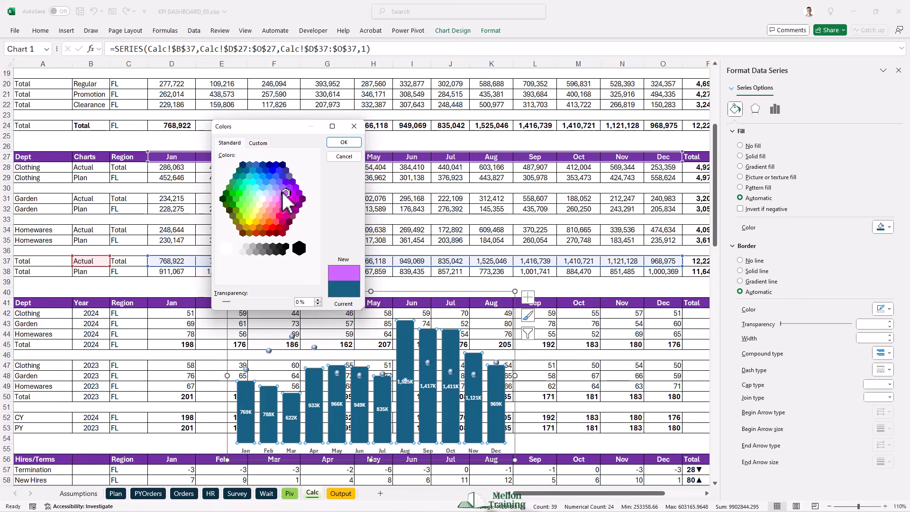
pyautogui.click(273, 193)
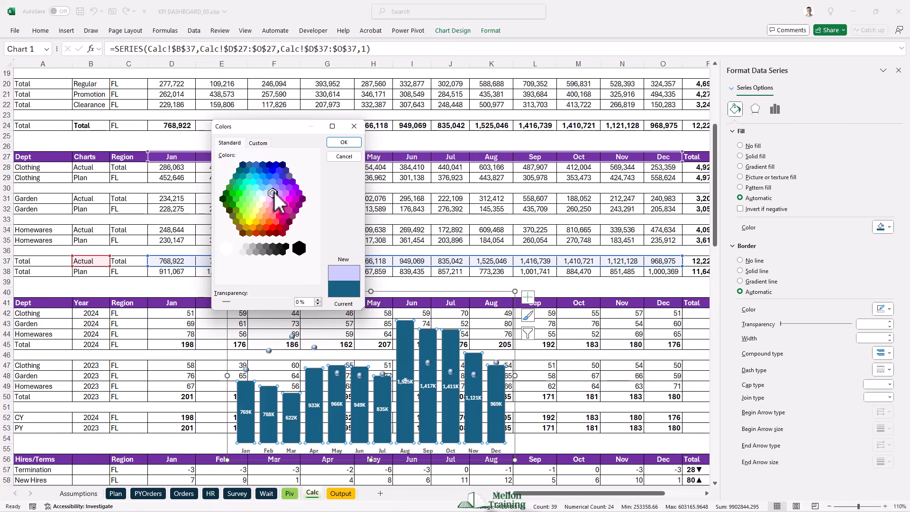
pyautogui.click(343, 142)
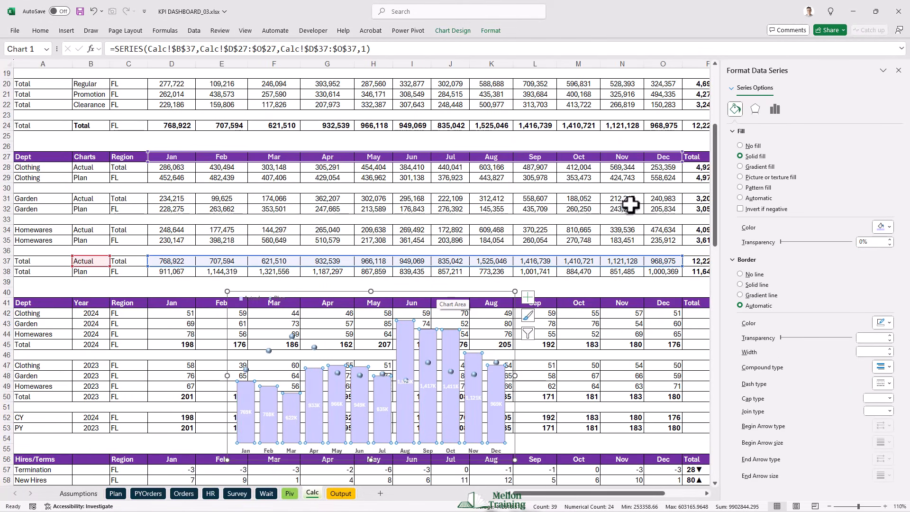
# - Apply a top bevel 6 pt wide and 6 pt high to the Total chart's Actual columns
pyautogui.click(753, 111)
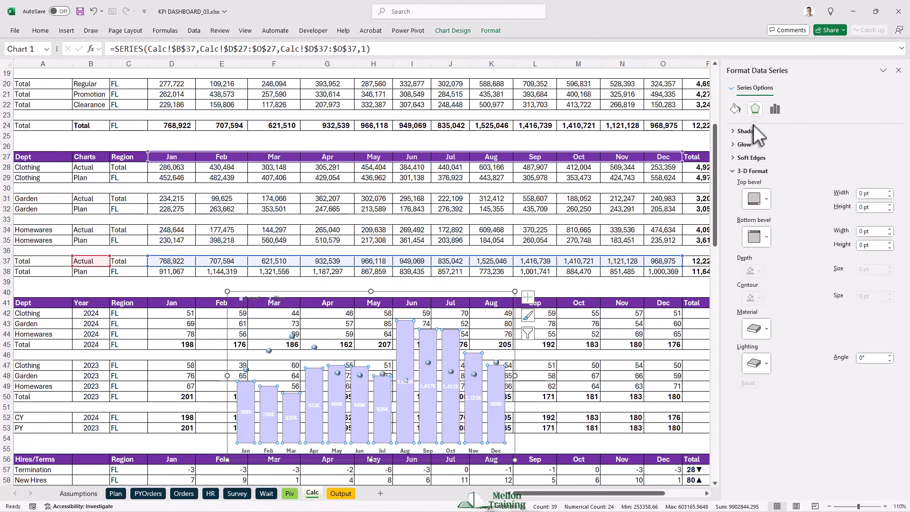
pyautogui.click(766, 200)
pyautogui.click(751, 282)
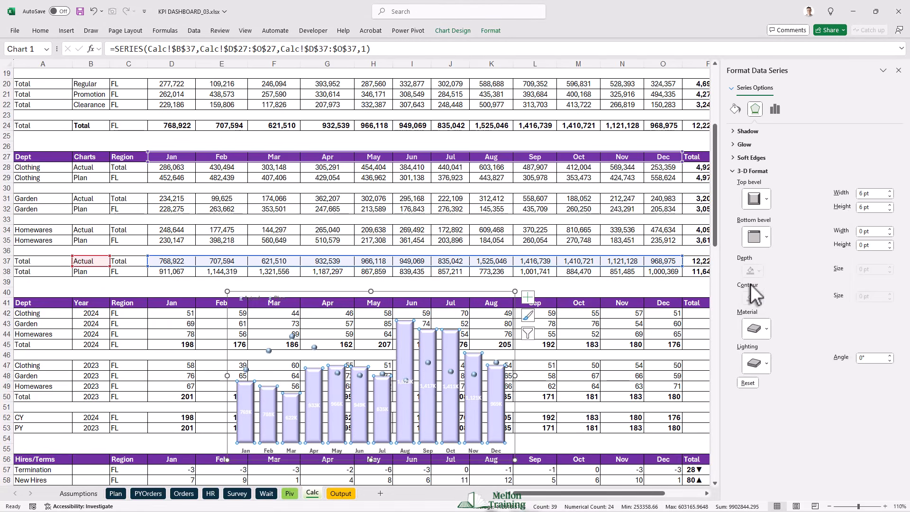
# - Change the solid fill of the Total chart's Actual columns to a deeper periwinkle shade from the standard color palette
pyautogui.rightClick(437, 360)
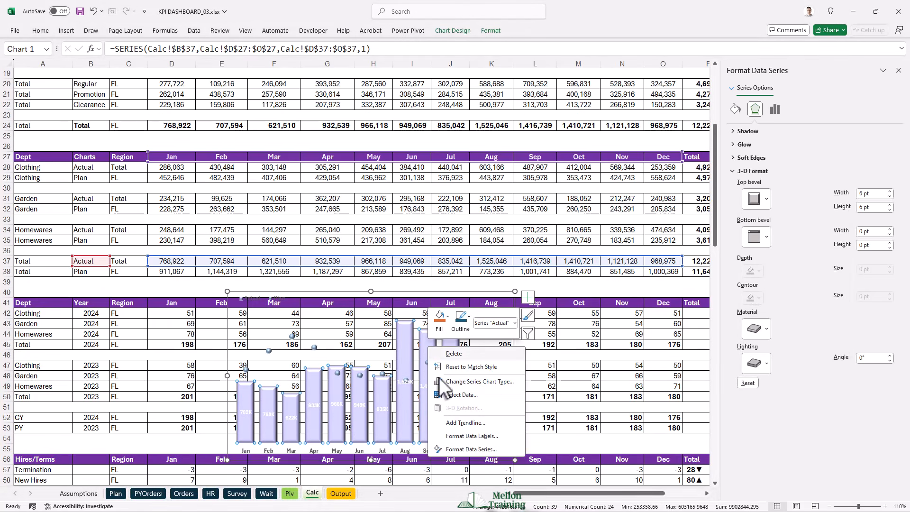
pyautogui.click(475, 450)
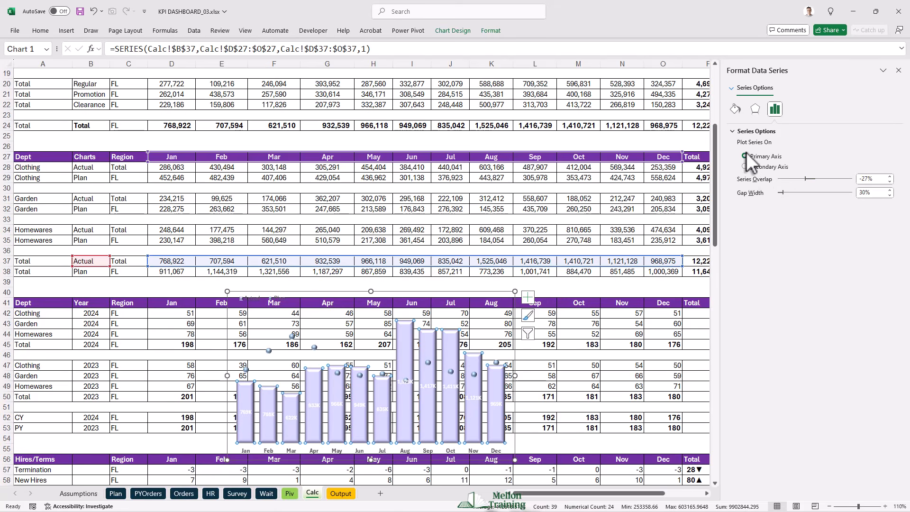
pyautogui.click(735, 110)
pyautogui.click(883, 226)
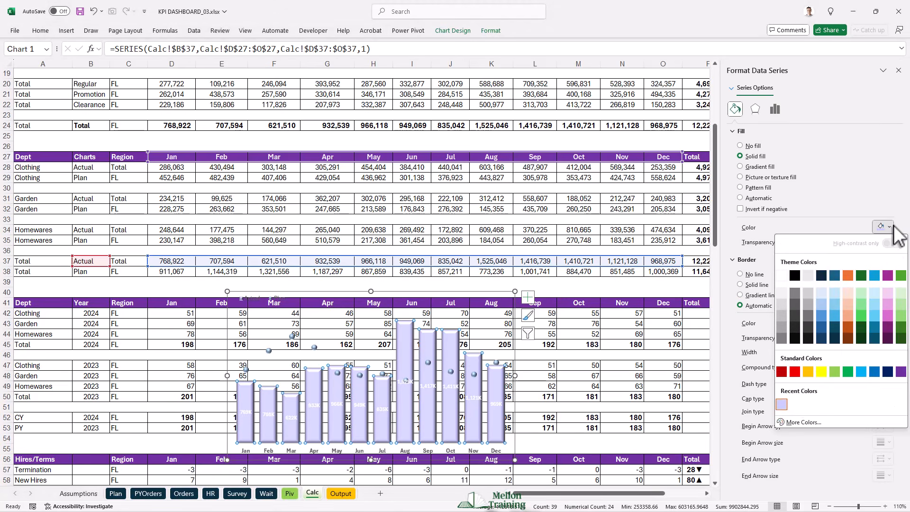
pyautogui.click(803, 420)
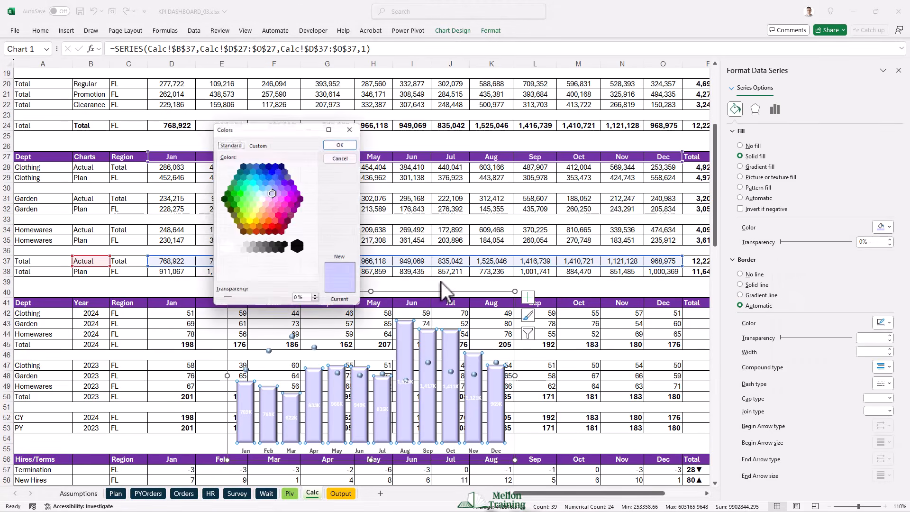
pyautogui.click(280, 193)
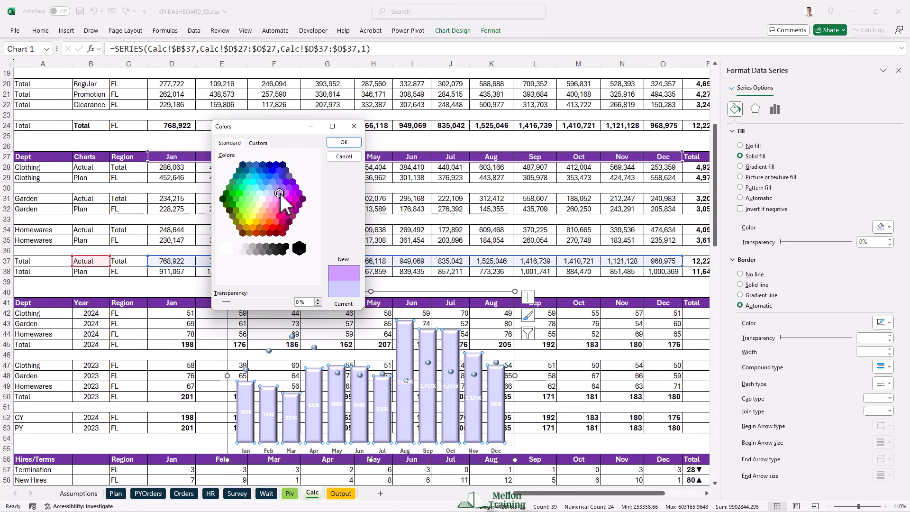
pyautogui.click(273, 193)
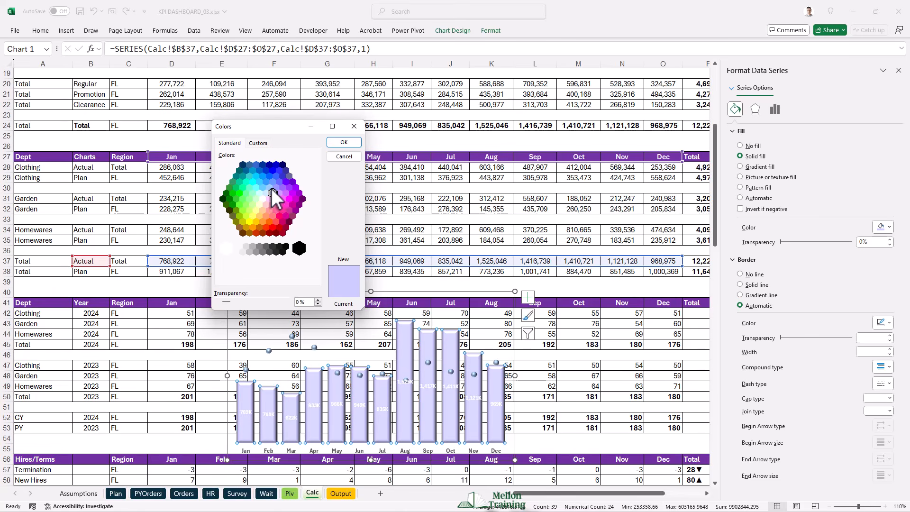
pyautogui.click(274, 186)
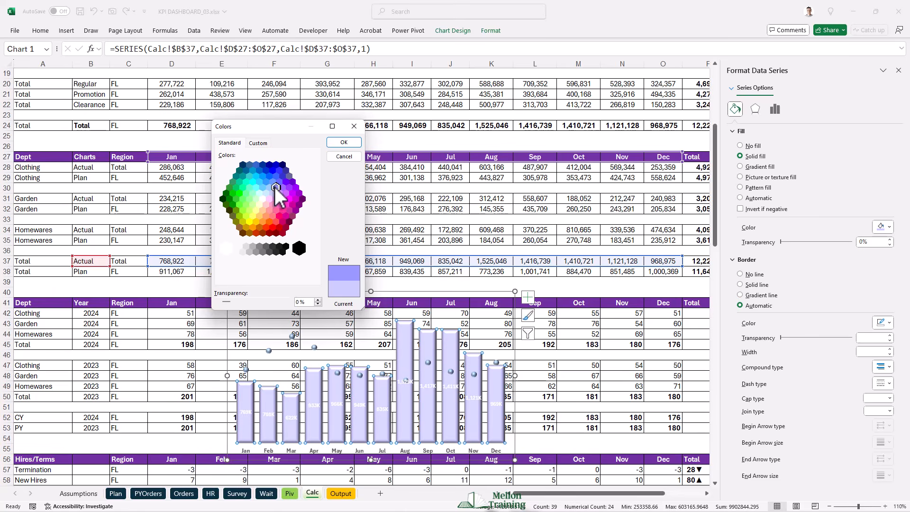
pyautogui.click(333, 142)
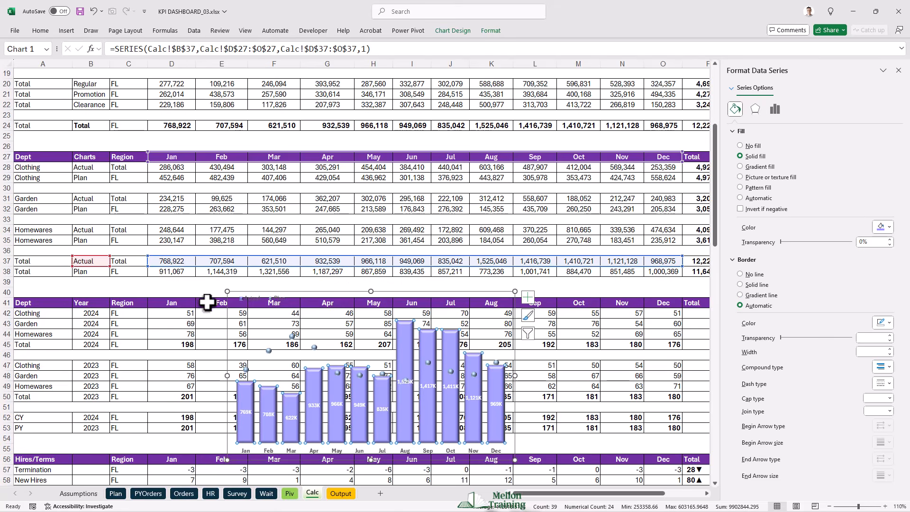
# - Copy the Total chart to the Output sheet and resize it to fit the space under the Sales by State Total table
pyautogui.click(243, 291)
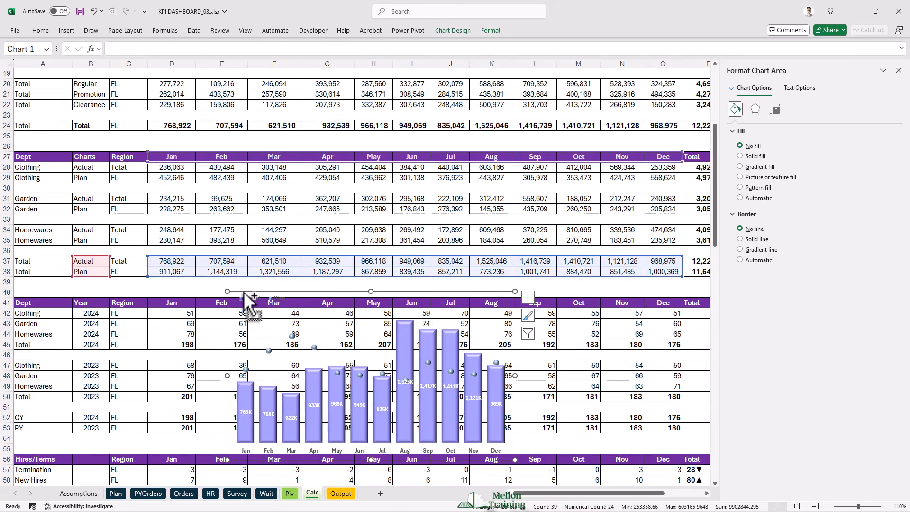
pyautogui.click(340, 492)
pyautogui.click(603, 174)
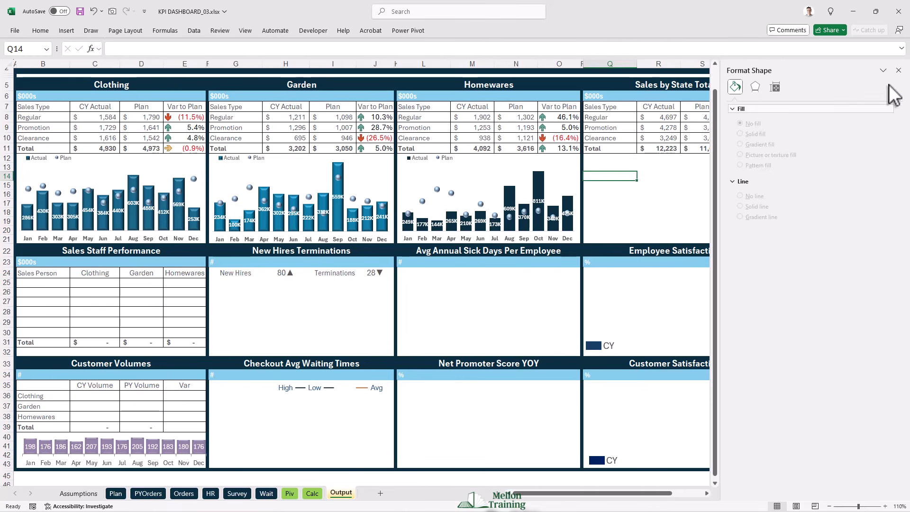
pyautogui.click(899, 71)
pyautogui.click(595, 161)
pyautogui.hotkey('ctrl', 'v')
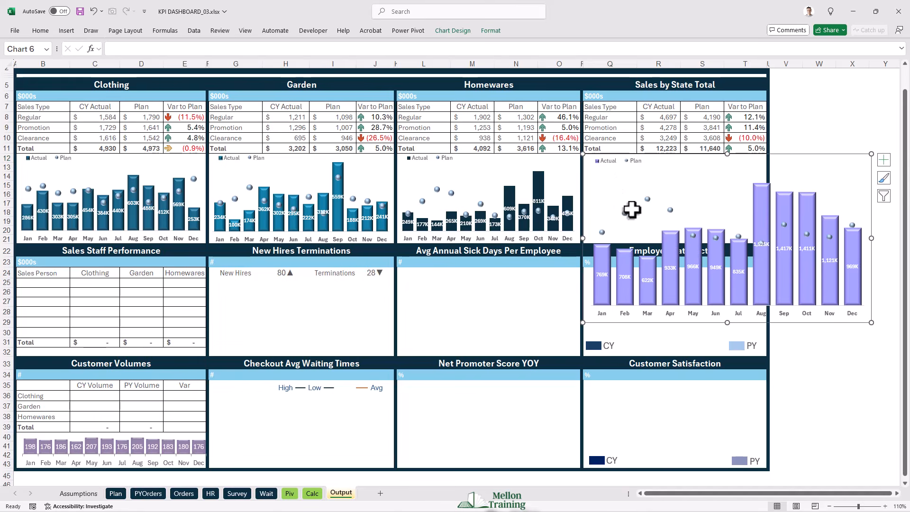
pyautogui.moveTo(870, 320); pyautogui.dragTo(768, 245)
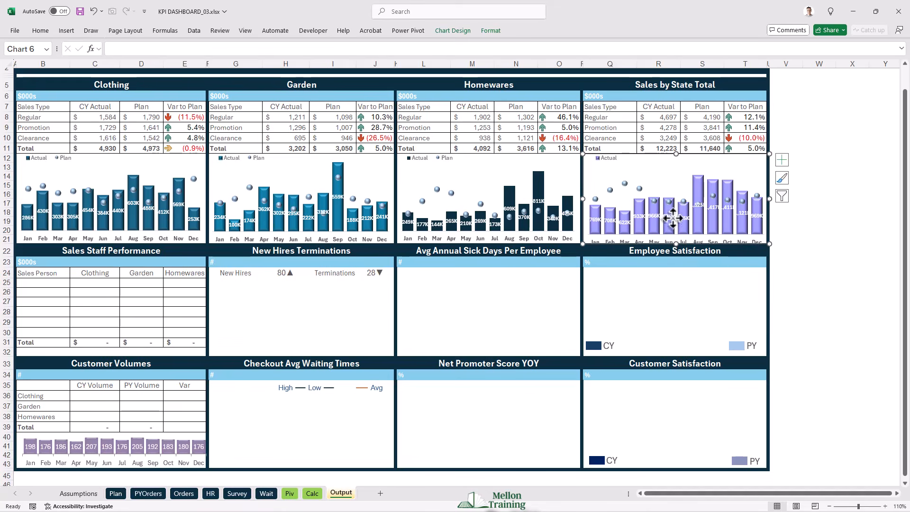
# - Shorten the Sales by State Total chart's plot area to fit the month labels, and widen its legend to fit Actual and Plan
pyautogui.click(667, 168)
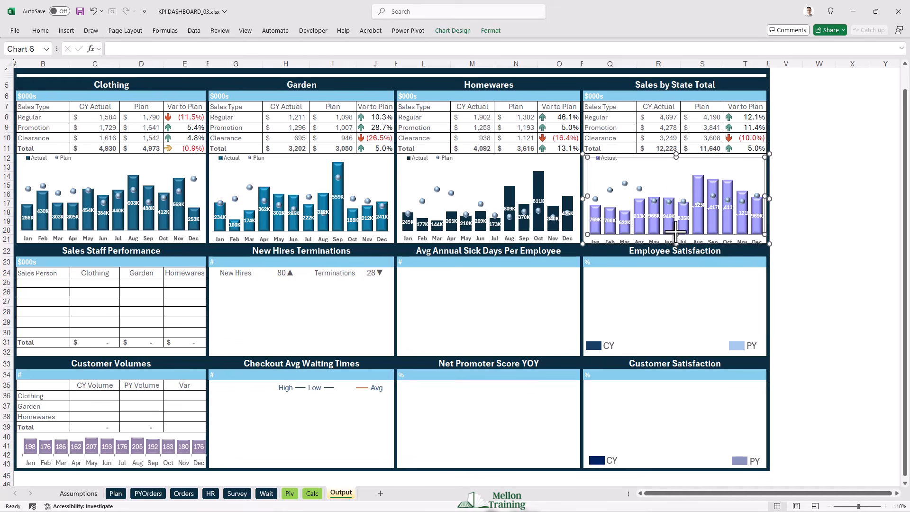
pyautogui.moveTo(676, 231); pyautogui.dragTo(676, 232)
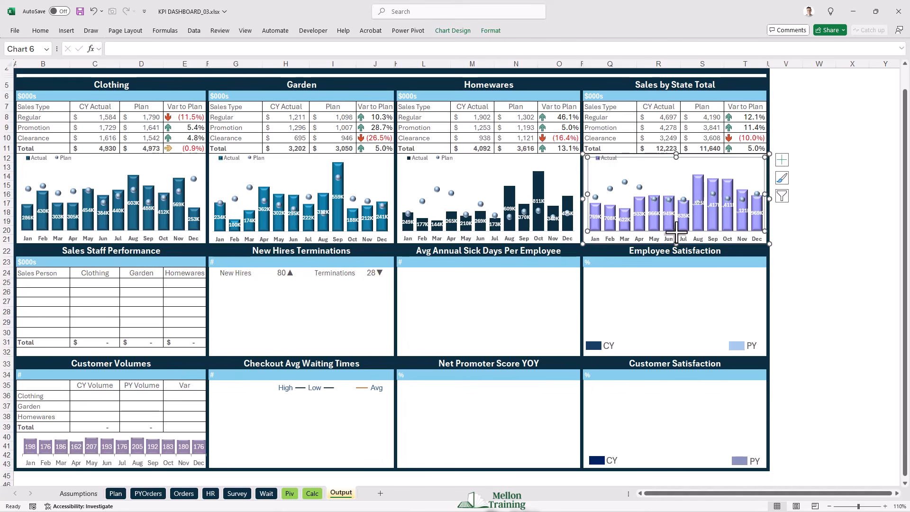
pyautogui.click(774, 249)
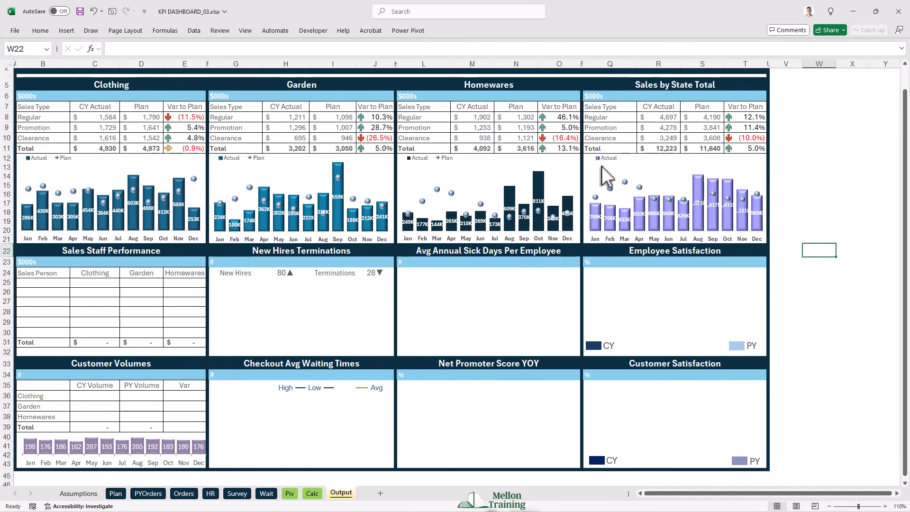
pyautogui.click(606, 159)
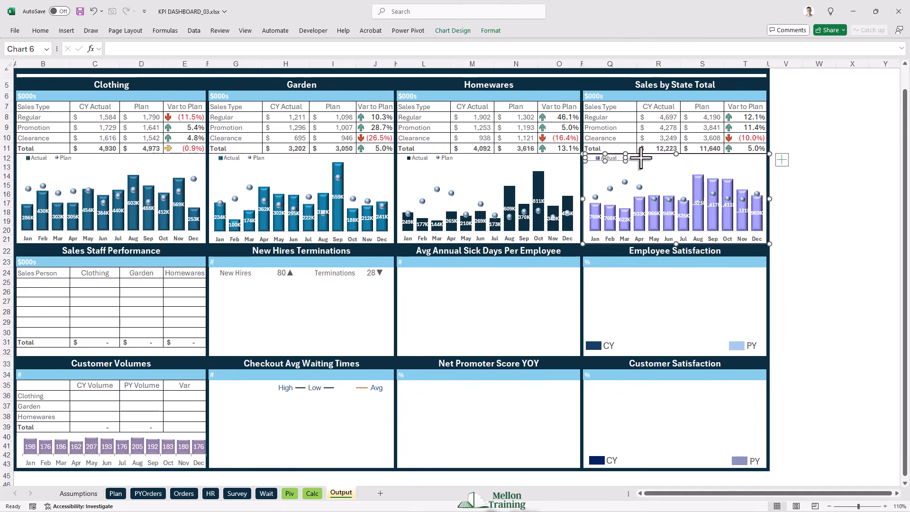
pyautogui.click(805, 249)
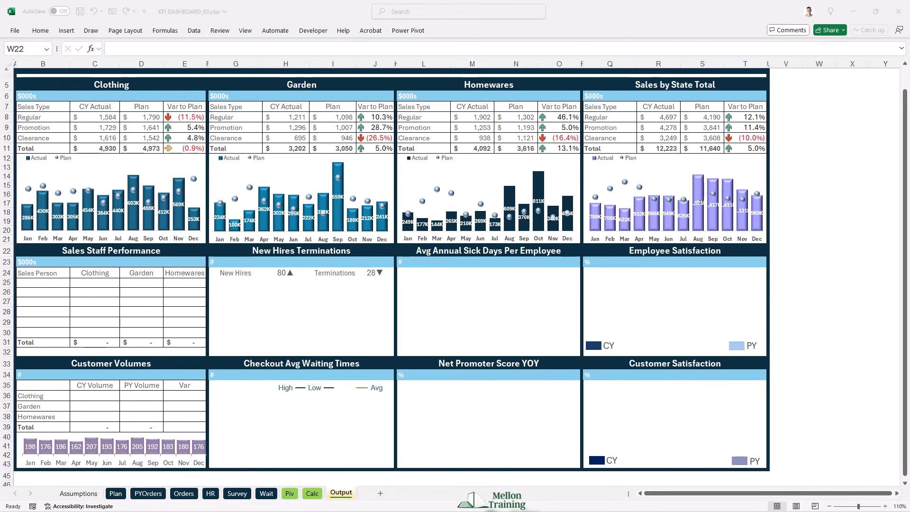
# - Reduce the data labels in the Clothing and Garden charts to font size 7
pyautogui.click(69, 222)
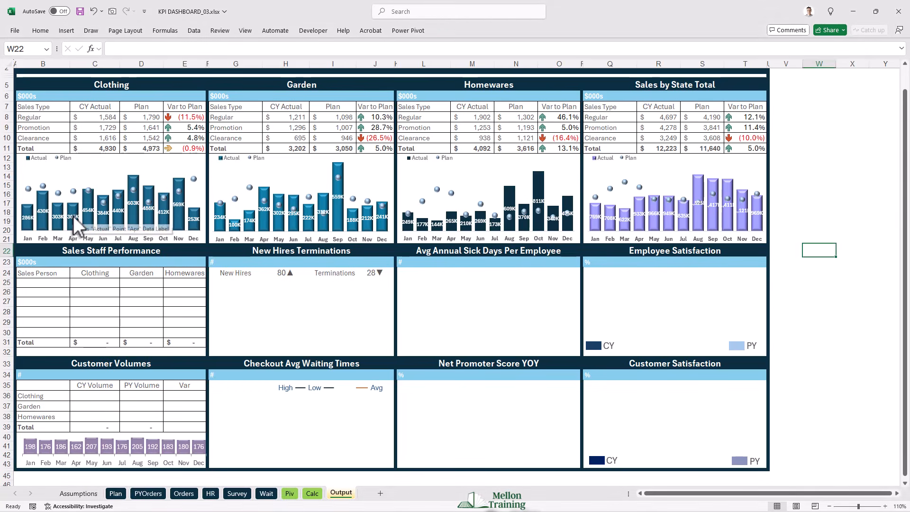
pyautogui.click(40, 30)
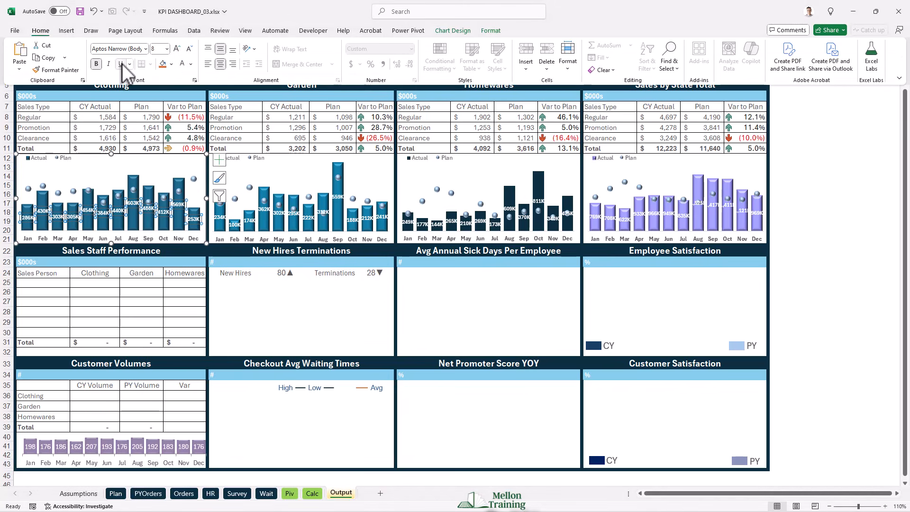
pyautogui.click(192, 48)
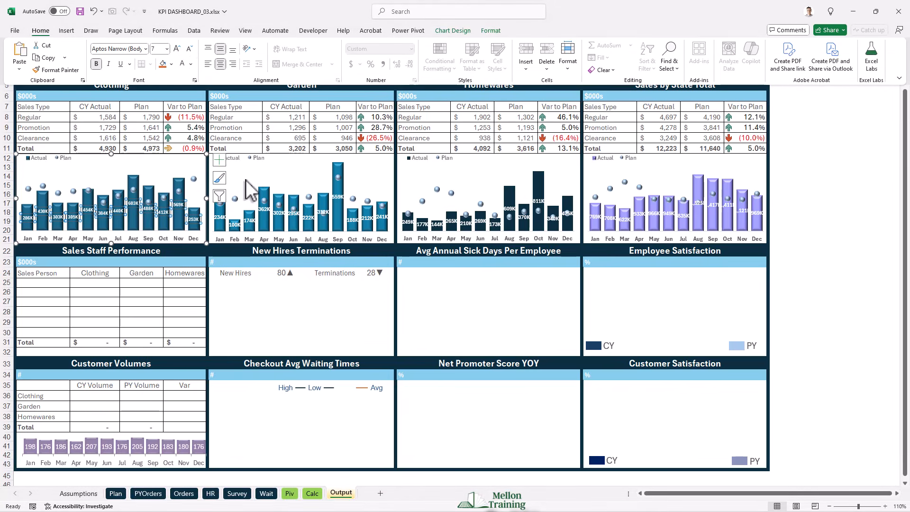
pyautogui.click(250, 220)
pyautogui.click(251, 221)
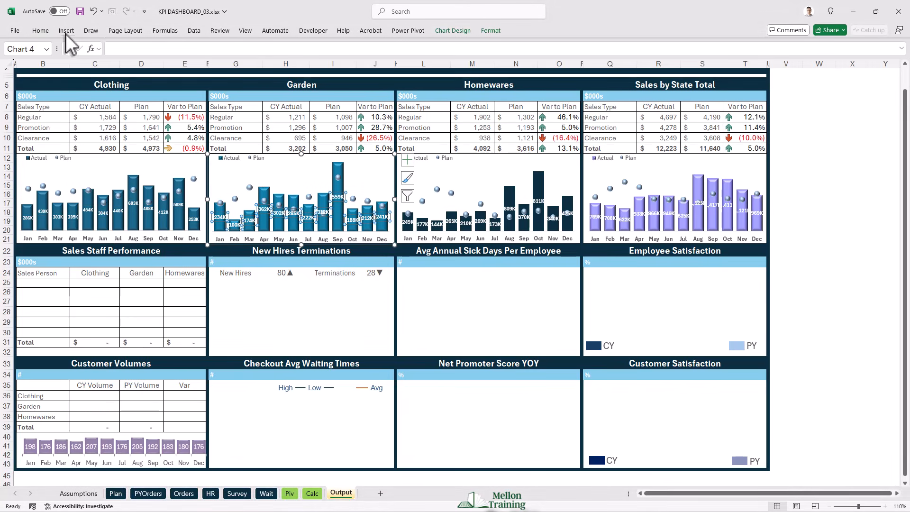
pyautogui.click(192, 48)
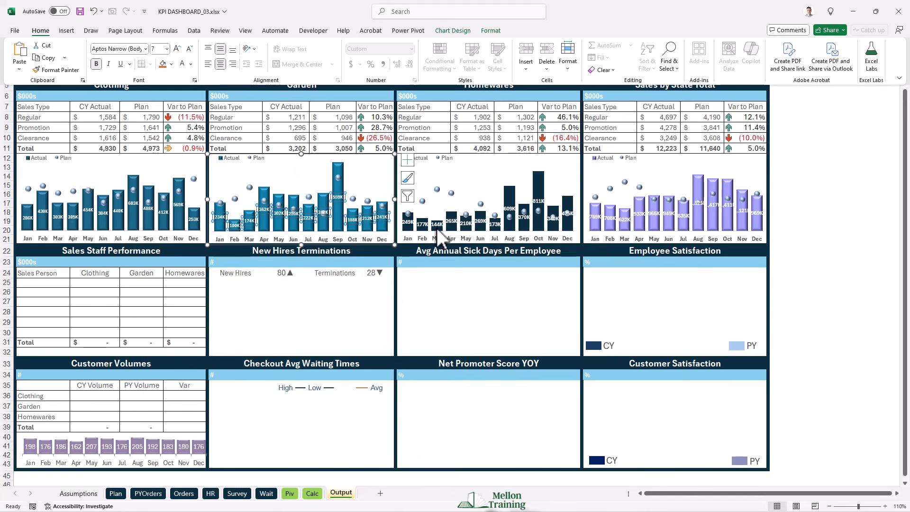
# - Reduce the data labels in the Homewares and Sales by State Total charts to font size 7
pyautogui.click(422, 223)
pyautogui.click(423, 225)
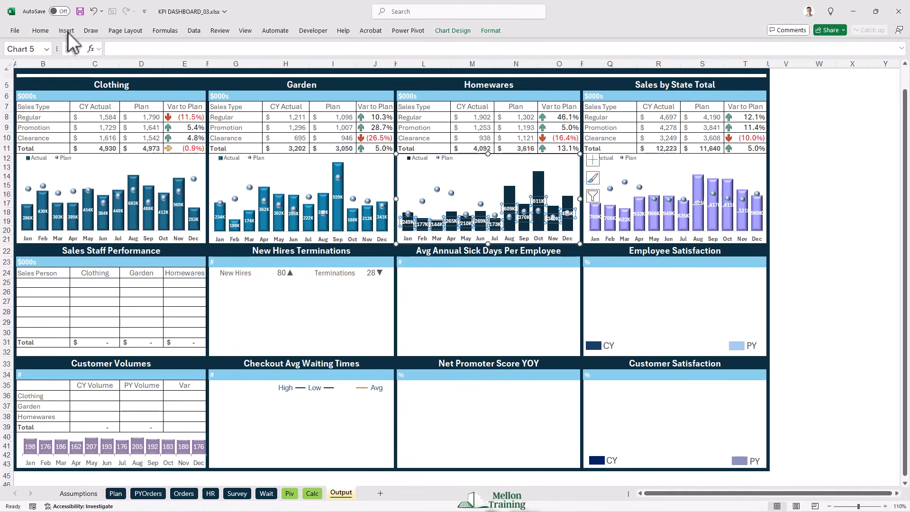
pyautogui.click(41, 31)
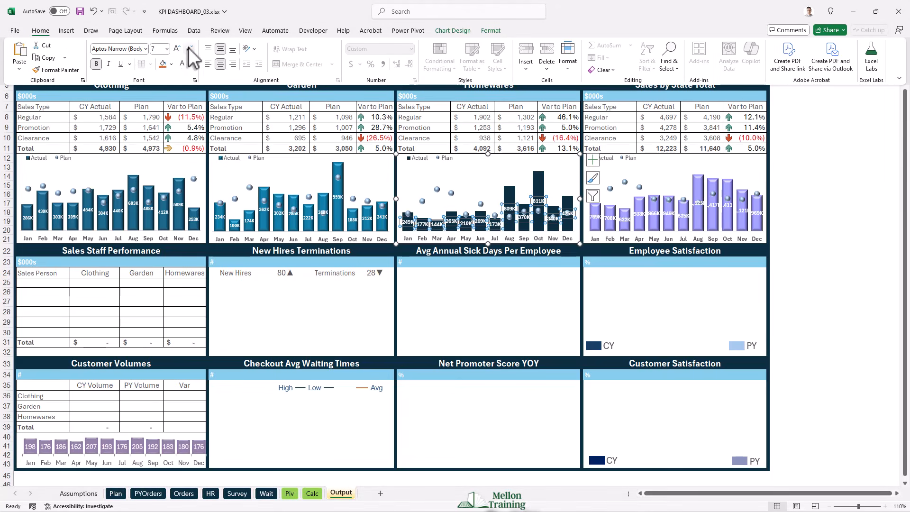
pyautogui.click(189, 49)
pyautogui.click(593, 222)
pyautogui.click(593, 219)
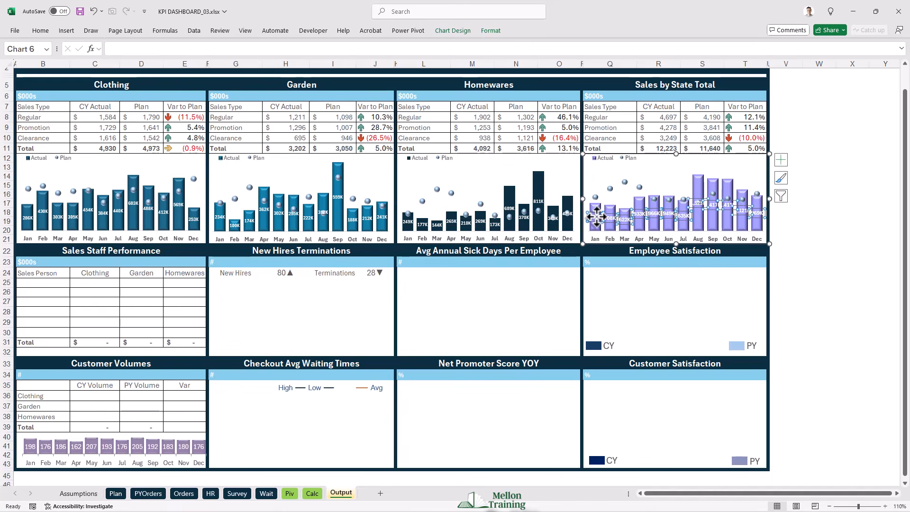
pyautogui.click(40, 31)
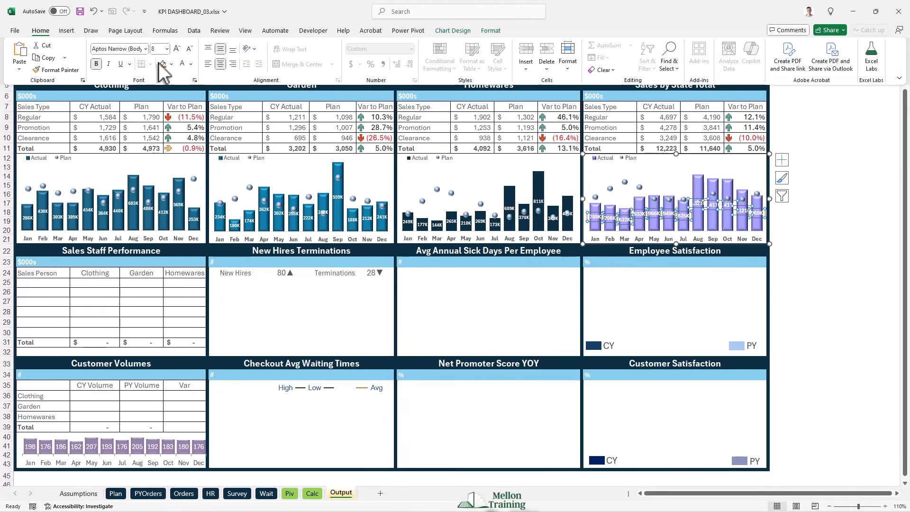
pyautogui.click(189, 49)
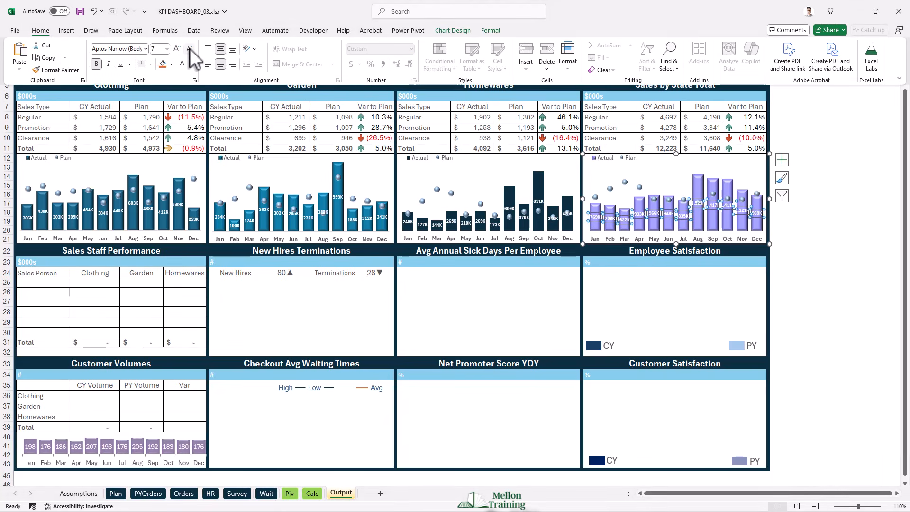
pyautogui.click(797, 134)
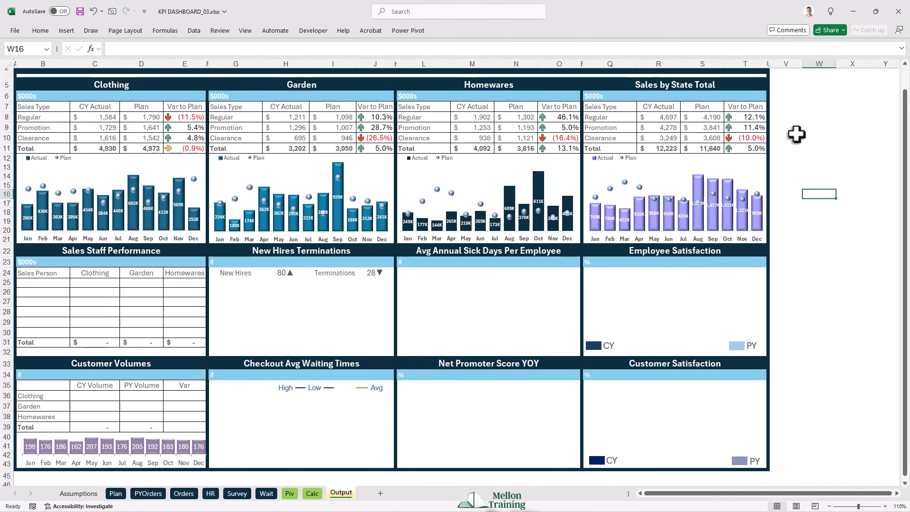
# - Insert a PivotTable from the Orders data range A1:L18218 on the existing Piv sheet at cell A1
pyautogui.scroll(1, 796, 136)
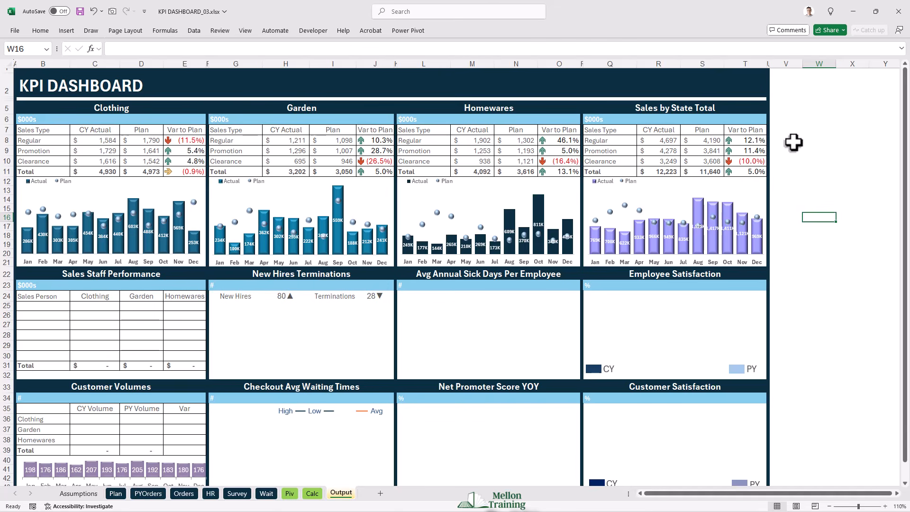
pyautogui.click(184, 494)
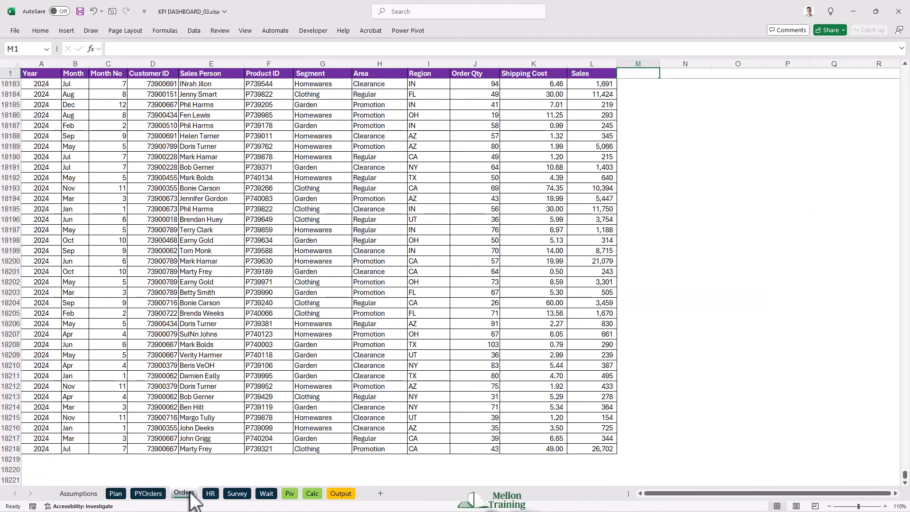
pyautogui.scroll(5, 152, 322)
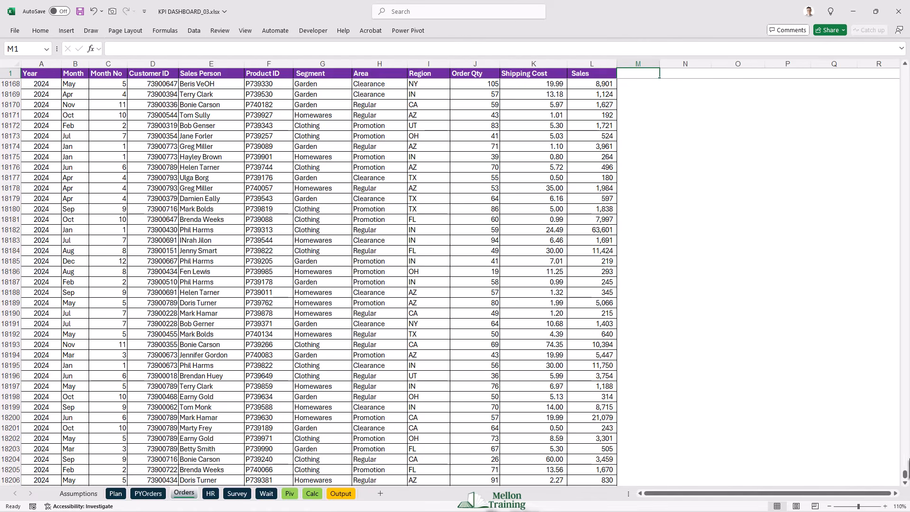
pyautogui.moveTo(906, 481); pyautogui.dragTo(905, 76)
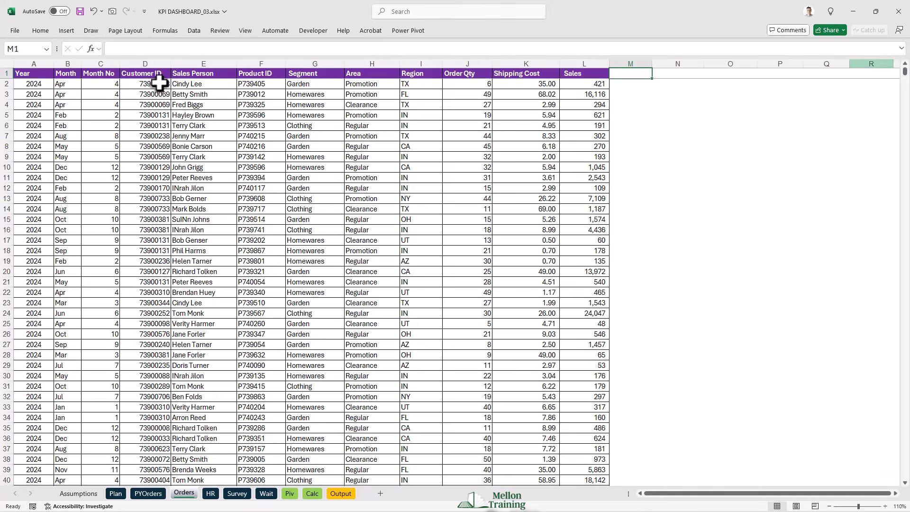
pyautogui.click(33, 94)
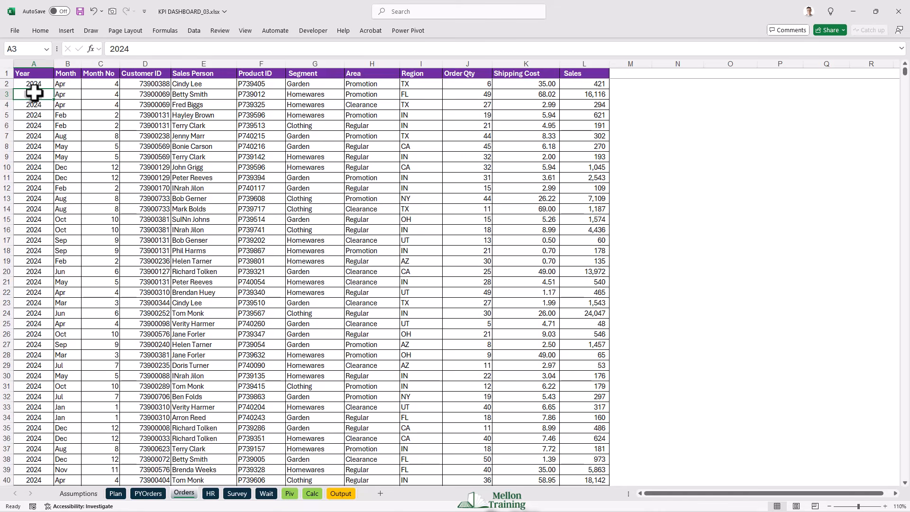
pyautogui.click(64, 30)
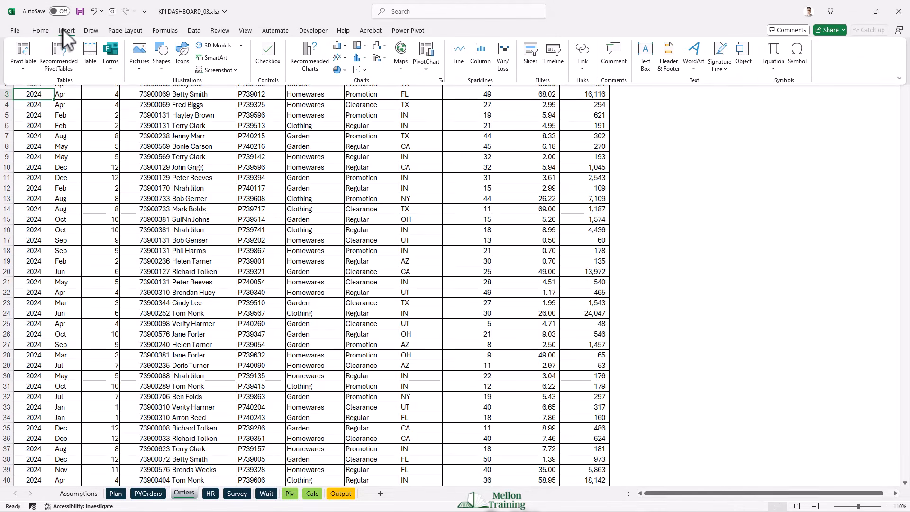
pyautogui.click(24, 50)
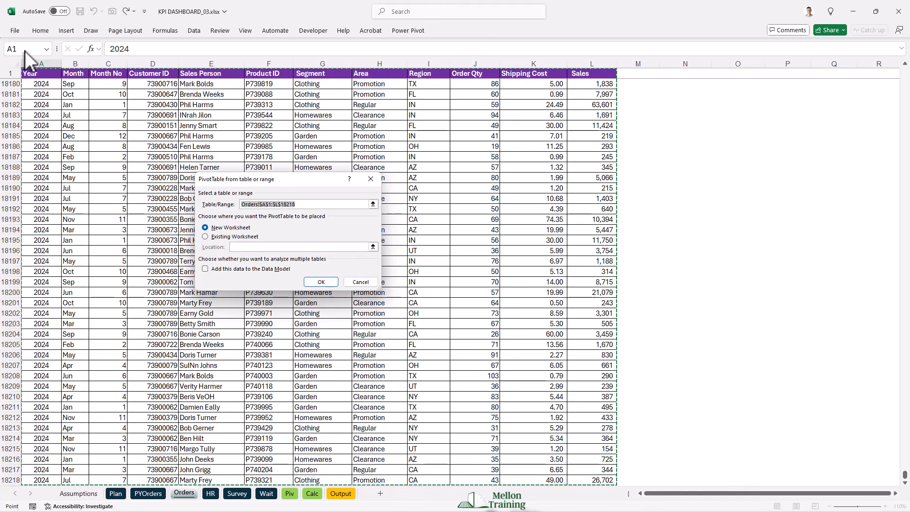
pyautogui.click(206, 237)
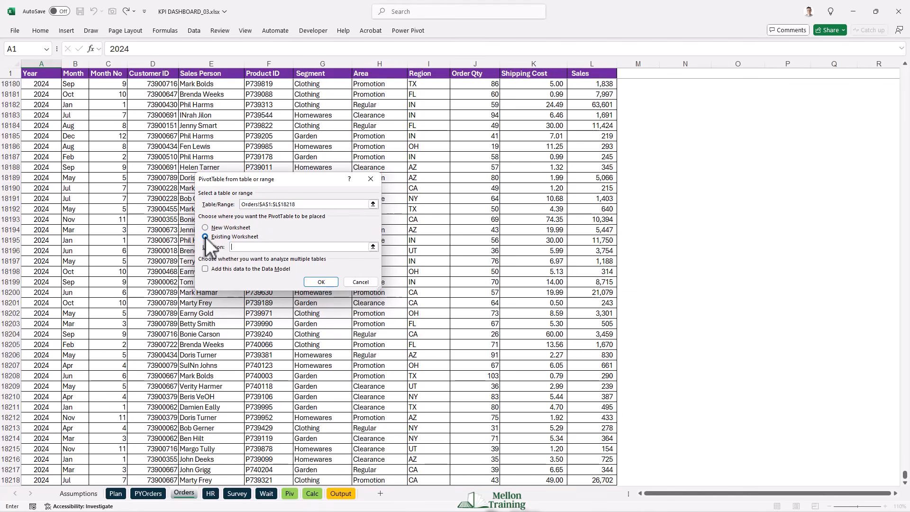
pyautogui.click(290, 494)
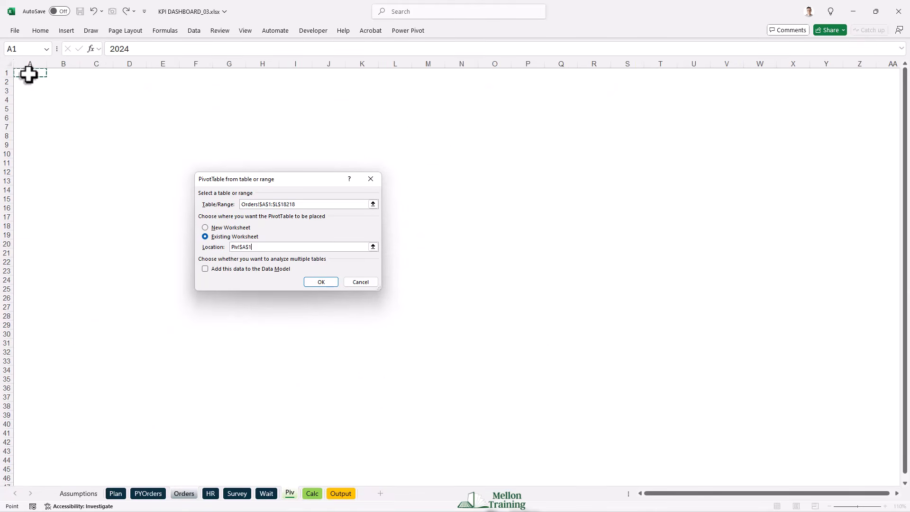
pyautogui.click(320, 284)
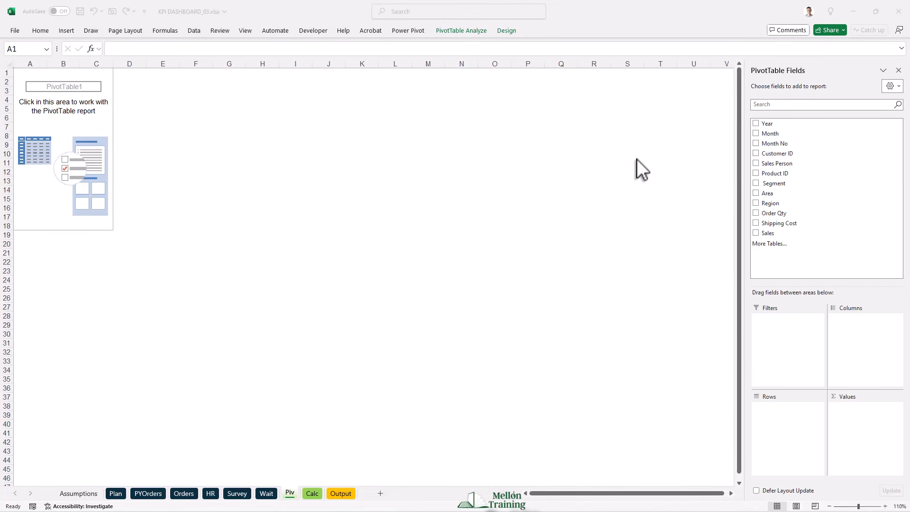
# - Build the PivotTable with Region as filter, Segment in columns, Sales Person in rows and Sum of Sales as values, filtered to region FL
pyautogui.click(770, 203)
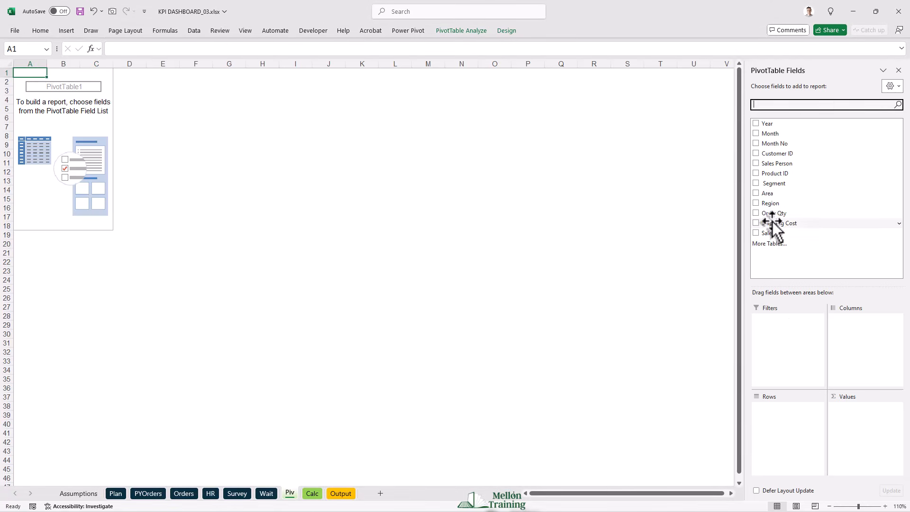
pyautogui.click(767, 205)
pyautogui.moveTo(767, 206); pyautogui.dragTo(779, 328)
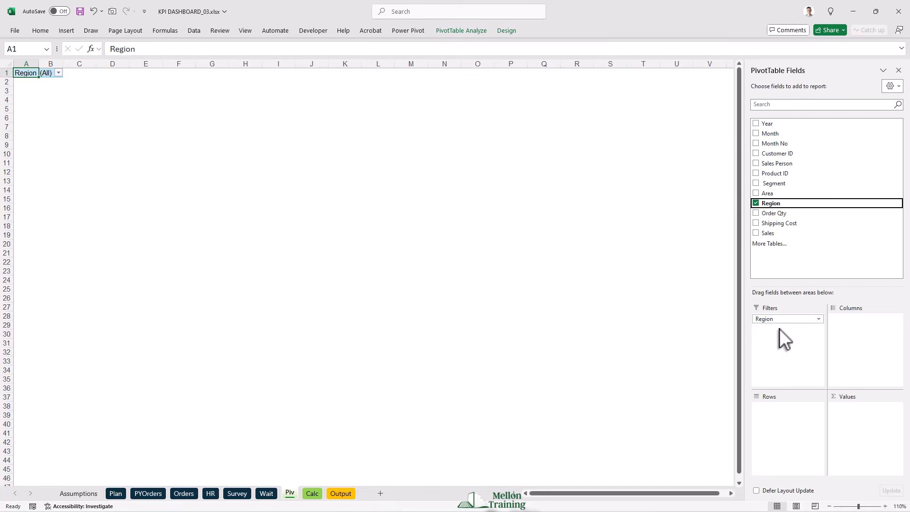
pyautogui.moveTo(773, 184); pyautogui.dragTo(866, 335)
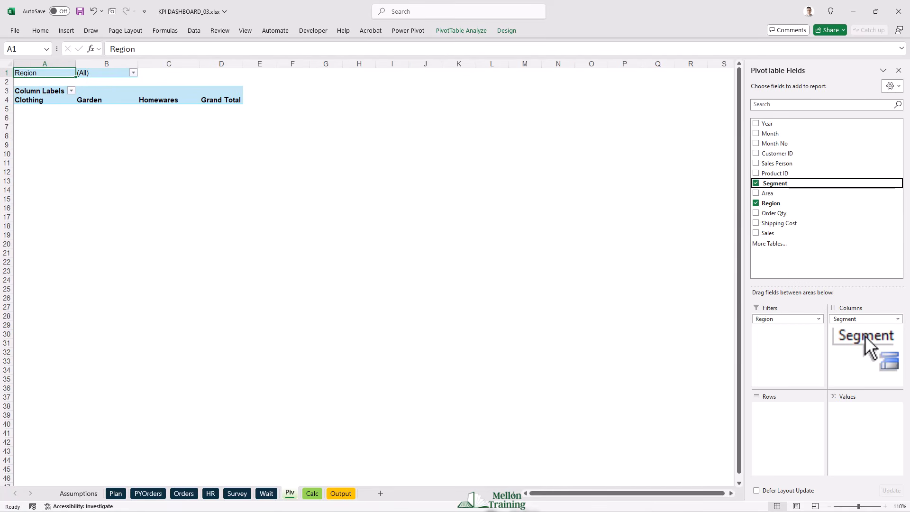
pyautogui.click(779, 163)
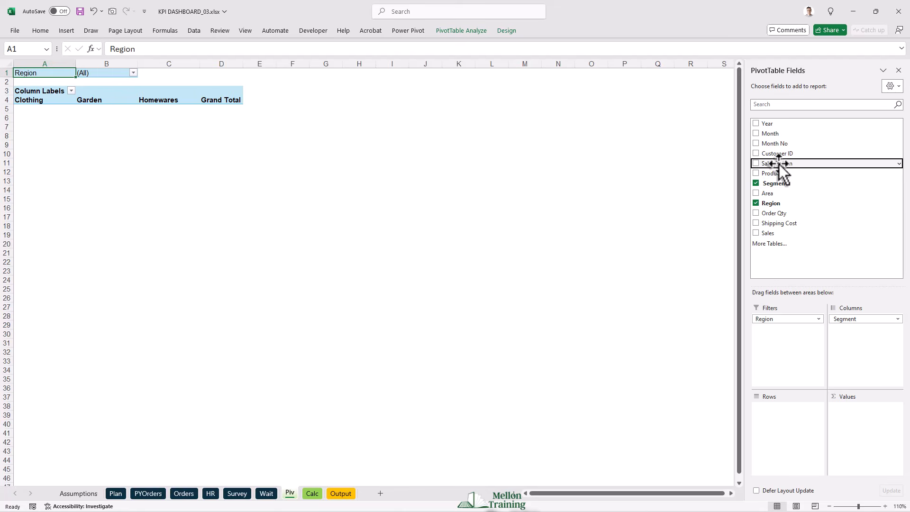
pyautogui.moveTo(778, 164); pyautogui.dragTo(790, 416)
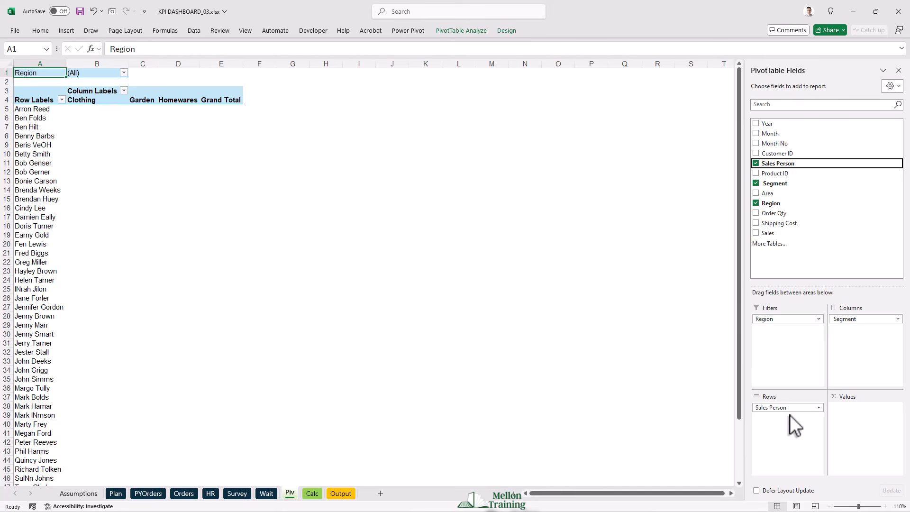
pyautogui.moveTo(767, 232); pyautogui.dragTo(867, 427)
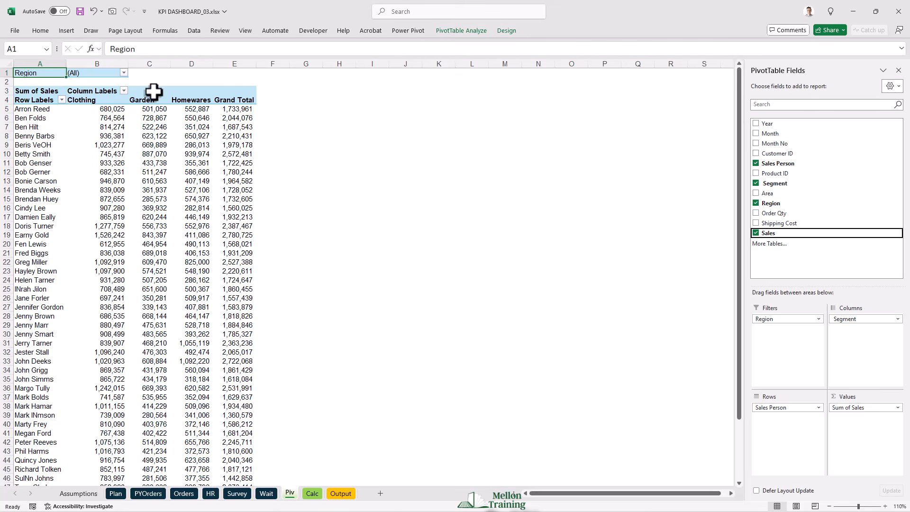
pyautogui.click(122, 73)
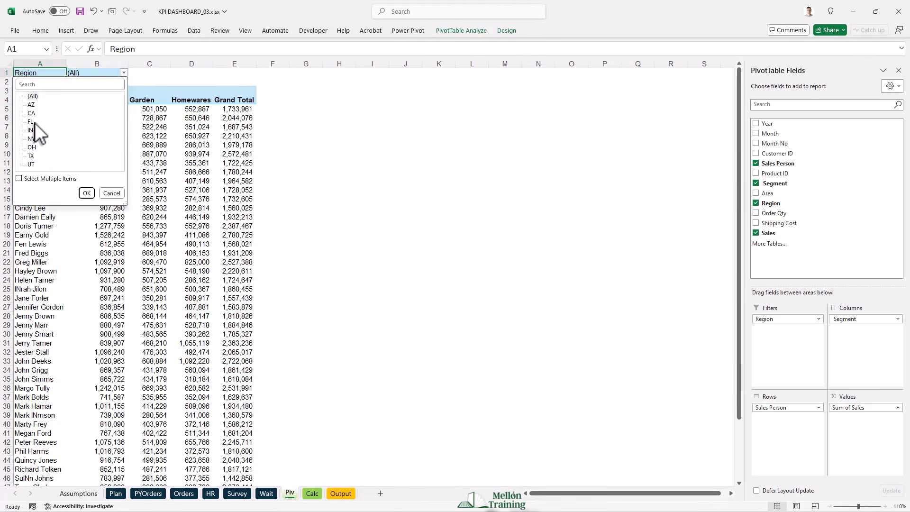
pyautogui.click(84, 193)
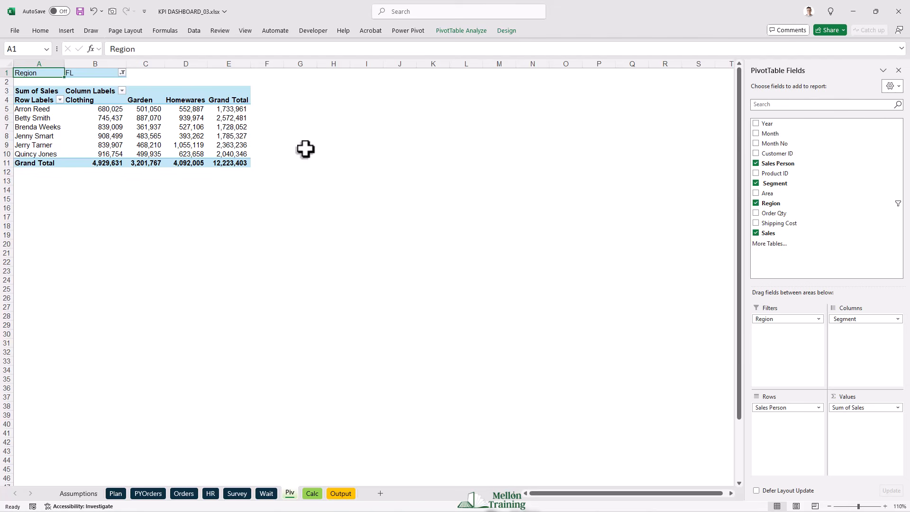
# - Compare the Clothing, Garden and Homewares Actual totals on the Calc sheet with the PivotTable's grand totals on the Piv sheet
pyautogui.click(312, 493)
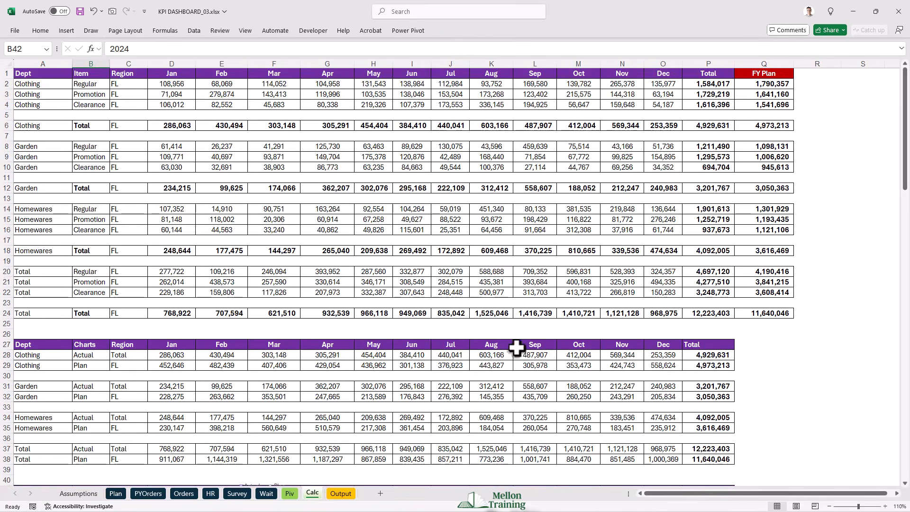
pyautogui.scroll(-8, 512, 363)
pyautogui.scroll(1, 512, 362)
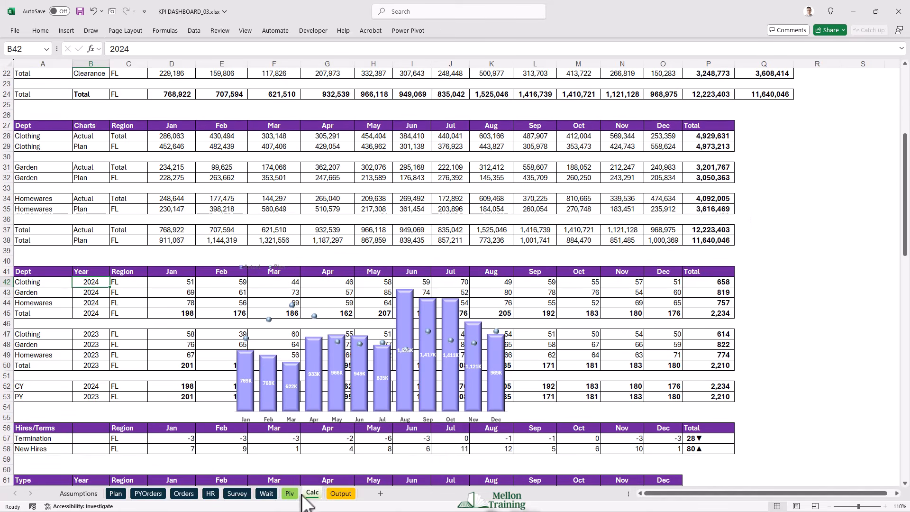
pyautogui.click(715, 136)
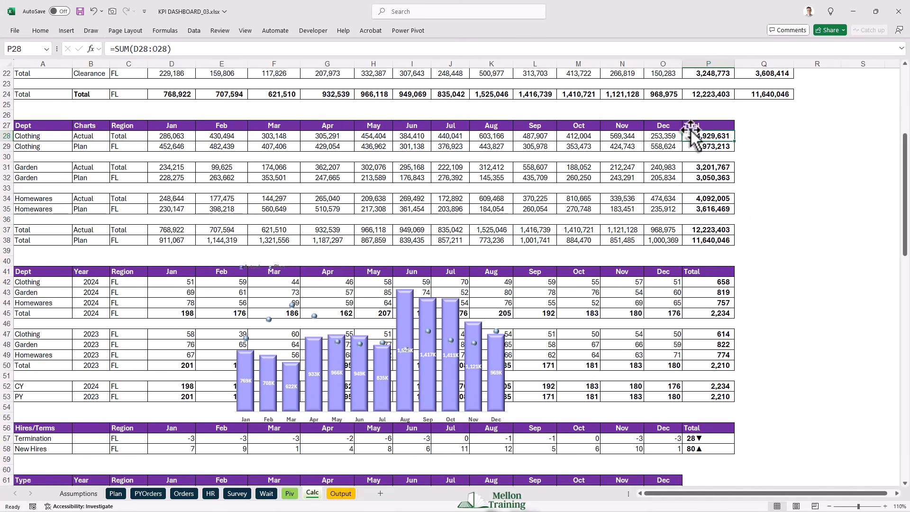
pyautogui.click(290, 493)
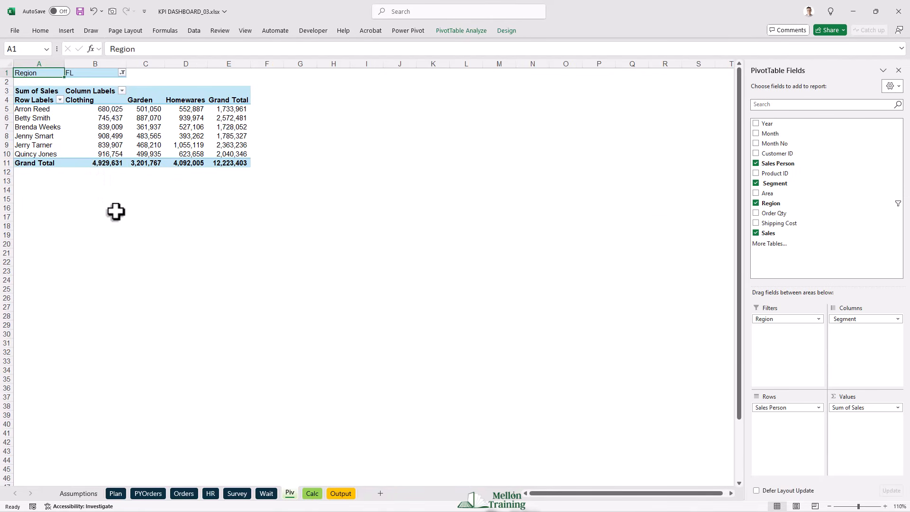
# - Link the first Sales Person cell, B25, of the Output sheet's Sales Staff Performance table to the PivotTable with =Piv!A5
pyautogui.click(340, 493)
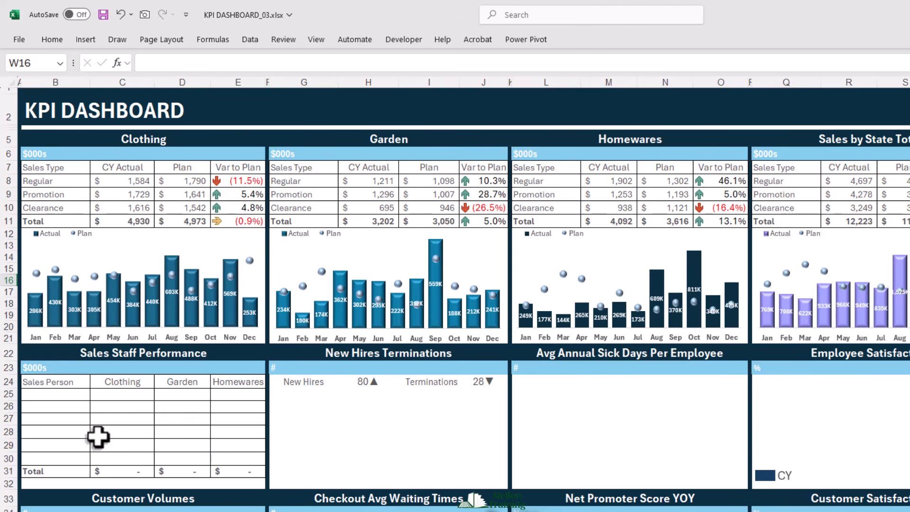
pyautogui.click(40, 395)
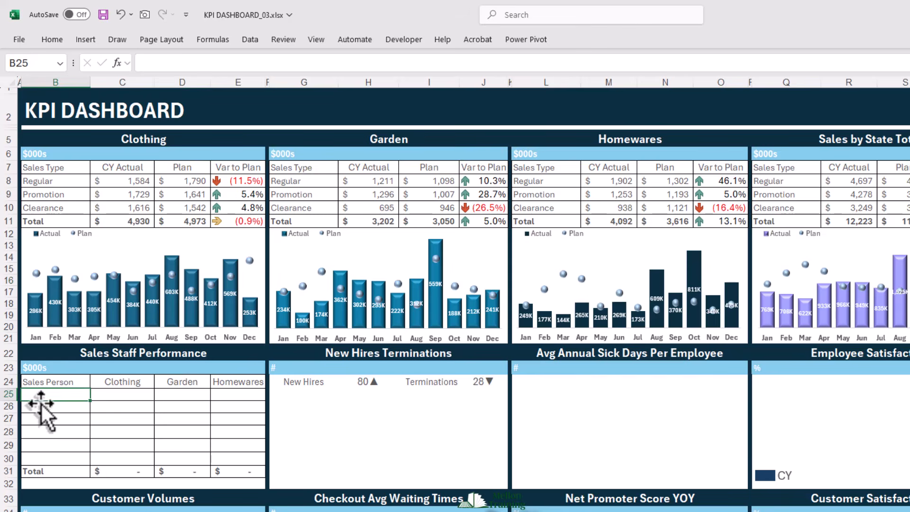
pyautogui.write('=')
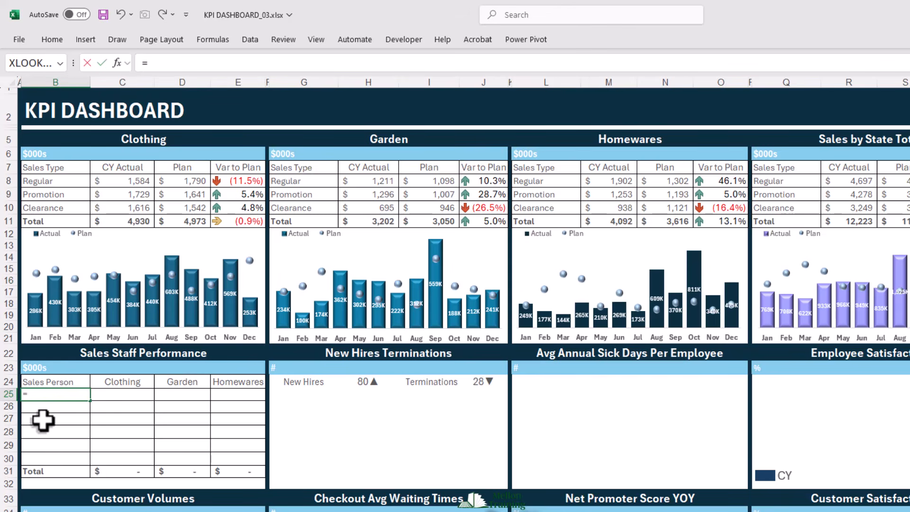
pyautogui.click(308, 511)
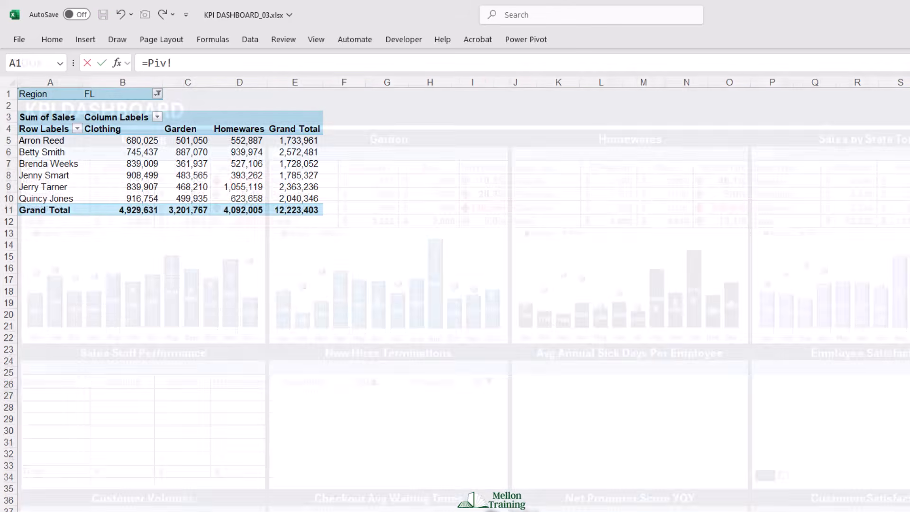
pyautogui.click(40, 141)
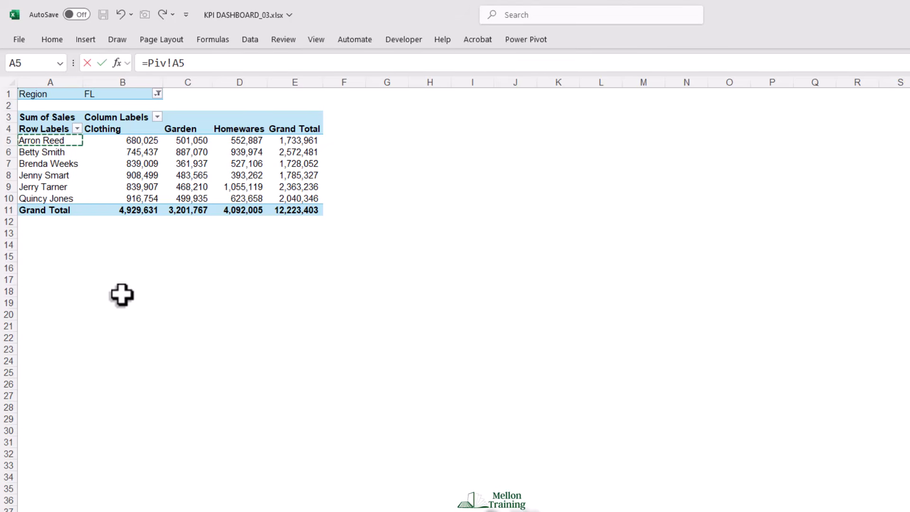
pyautogui.press('Return')
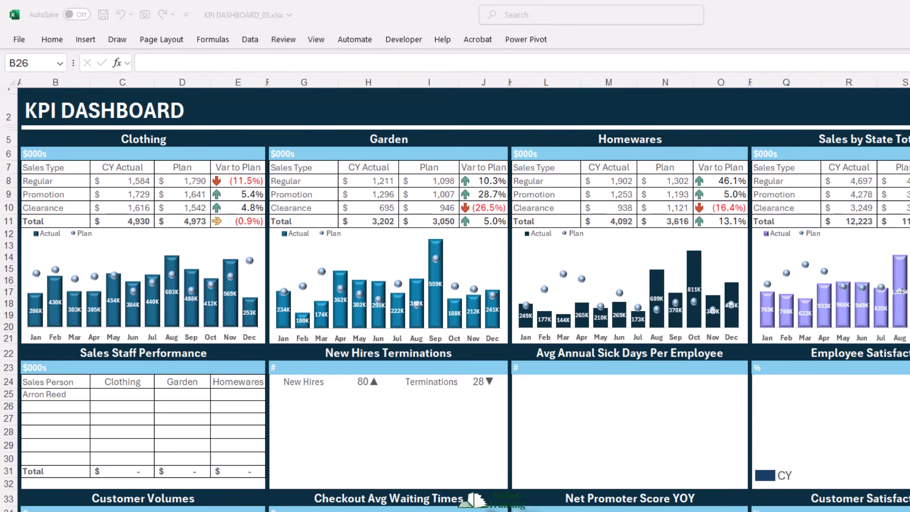
# - Fill the B25 link formula down and across the Sales Staff Performance table through cell E30
pyautogui.click(53, 406)
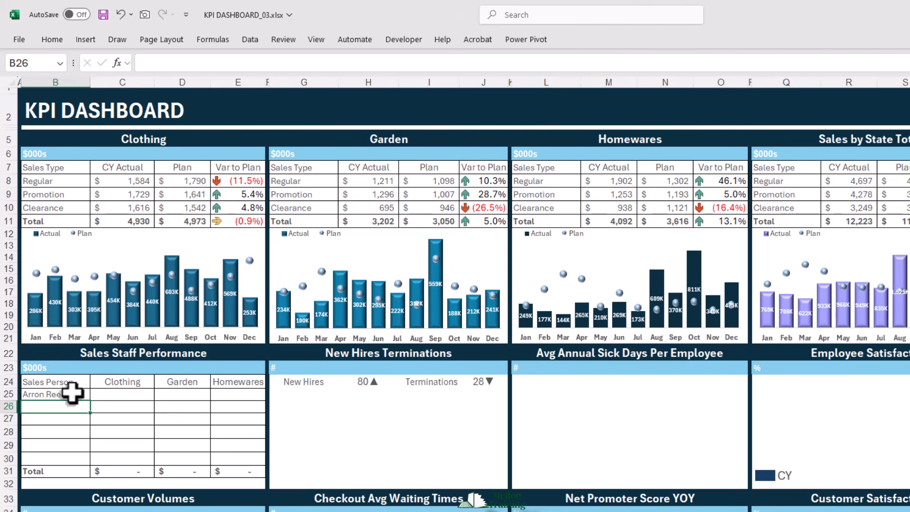
pyautogui.click(71, 394)
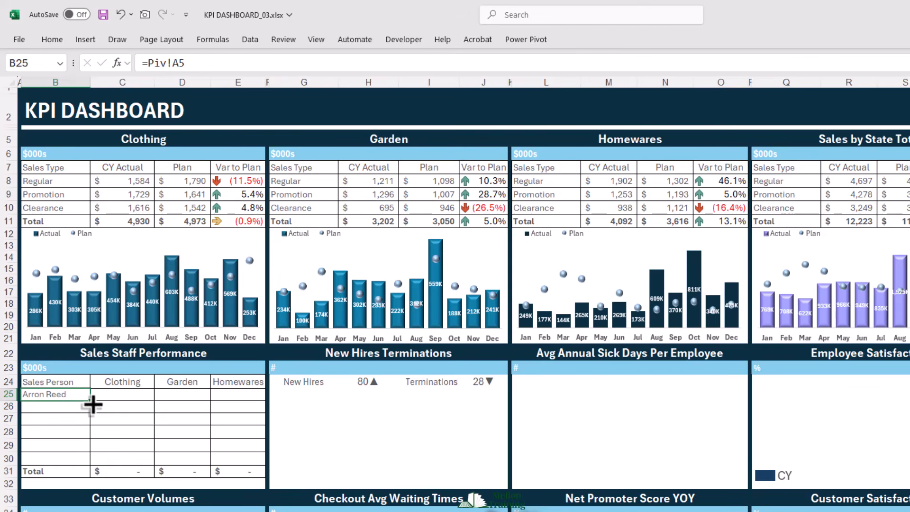
pyautogui.moveTo(92, 405); pyautogui.dragTo(263, 469)
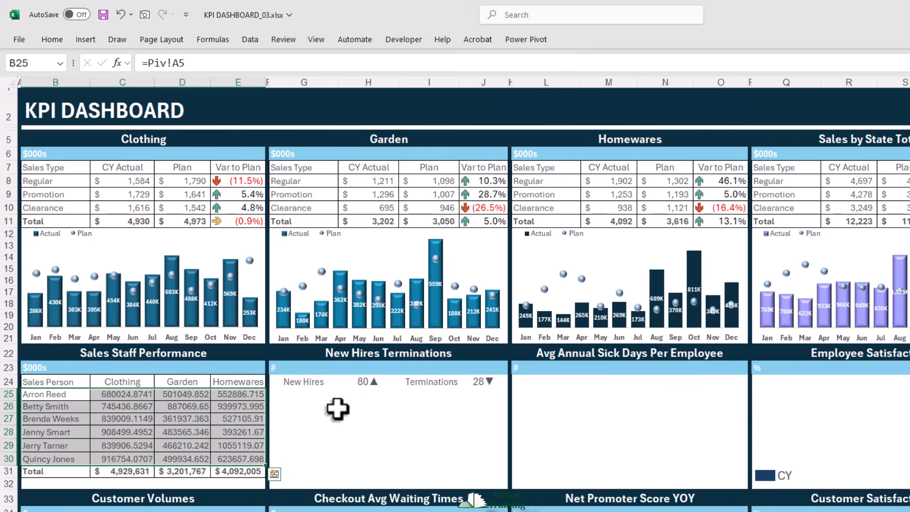
# - Convert the first Clothing value in C25 to thousands with =Piv!B5/1000 and fill the formula through cell E30
pyautogui.hotkey('ctrl', '1')
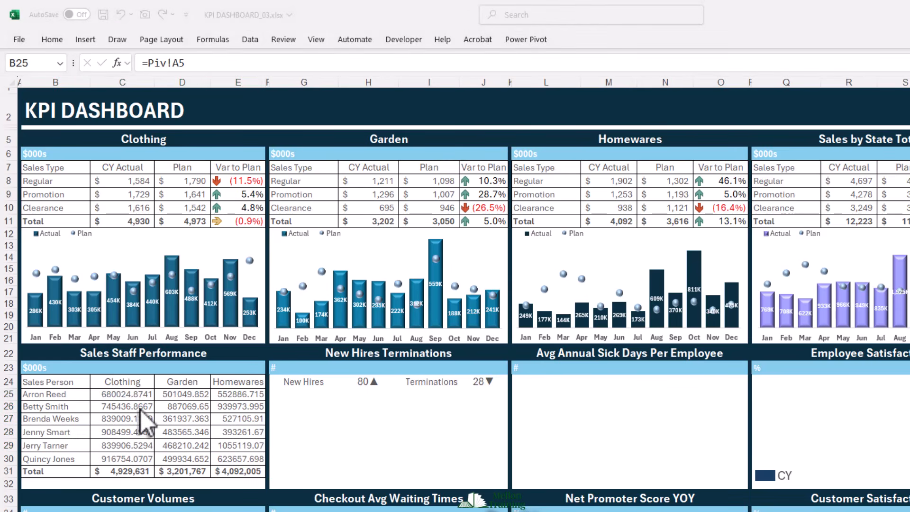
pyautogui.click(122, 395)
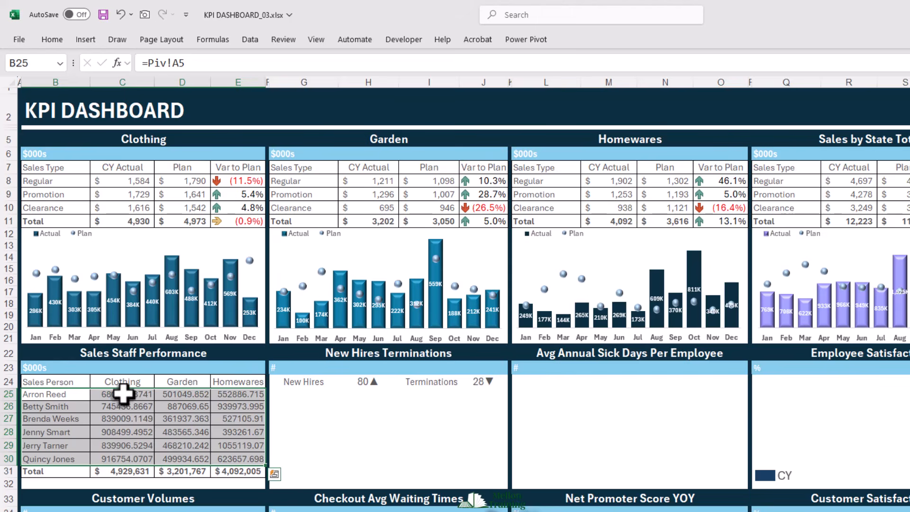
pyautogui.click(122, 393)
pyautogui.doubleClick(142, 398)
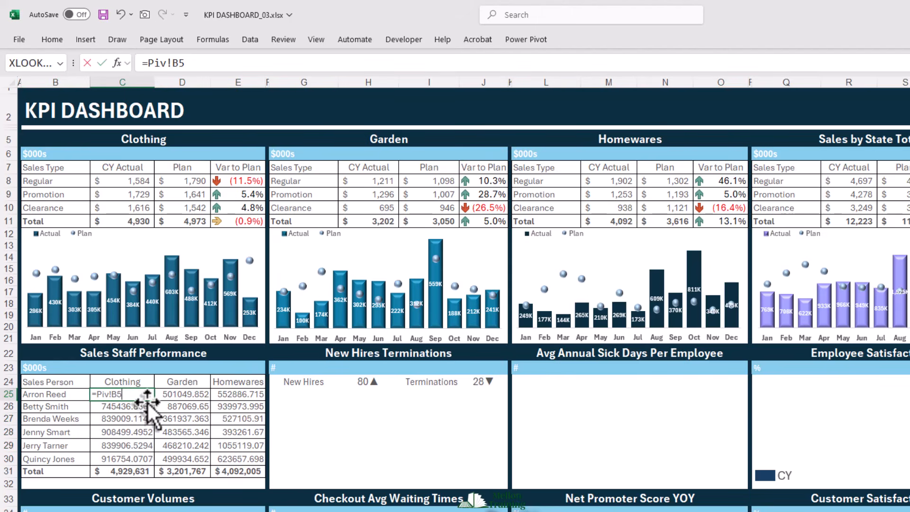
pyautogui.write('/1000')
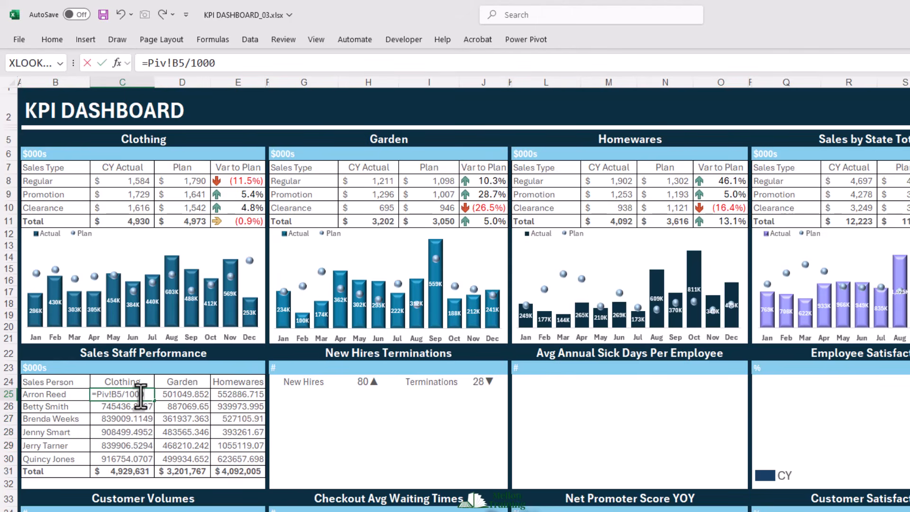
pyautogui.press('Return')
pyautogui.click(139, 398)
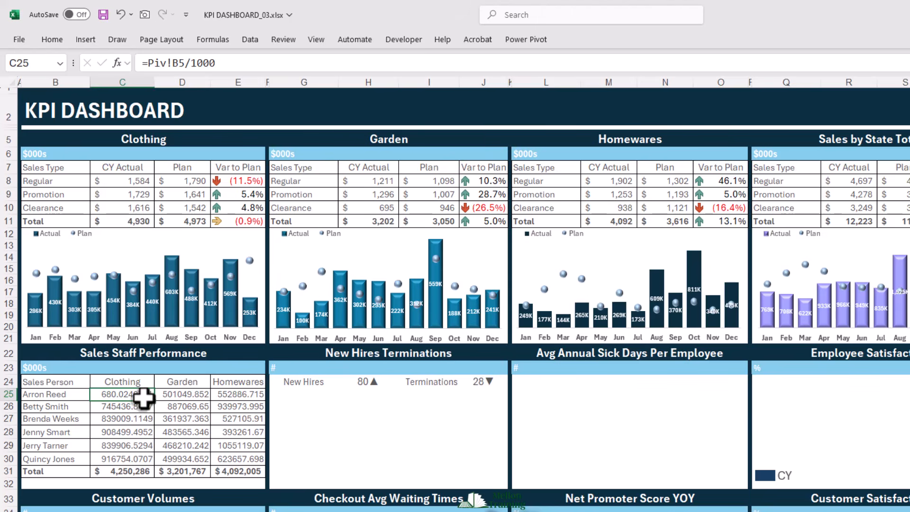
pyautogui.moveTo(157, 404); pyautogui.dragTo(259, 469)
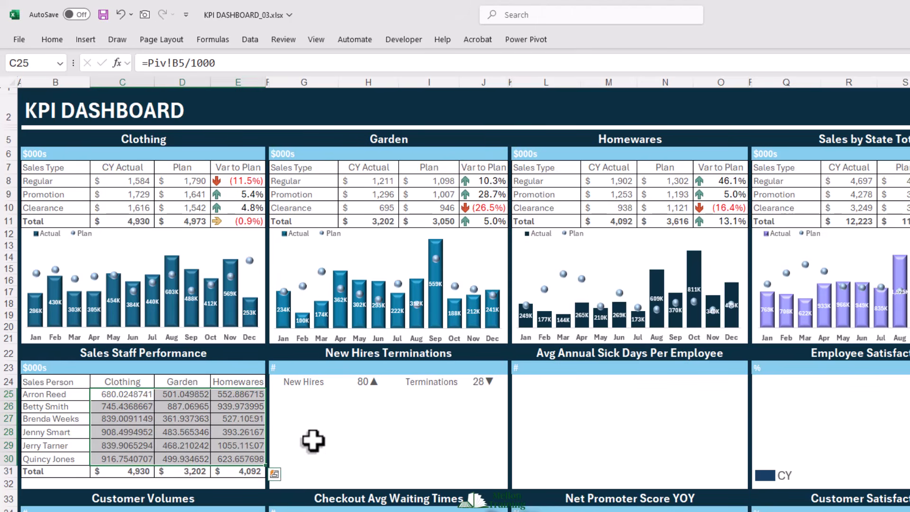
# - Format the Sales Staff Performance values in C25:E30 as numbers without decimal places
pyautogui.click(52, 39)
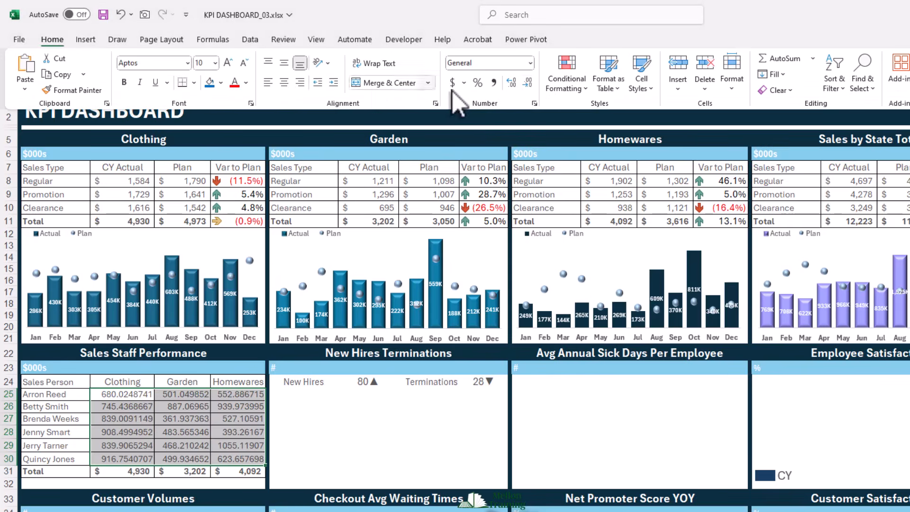
pyautogui.click(527, 83)
pyautogui.click(528, 83)
pyautogui.click(527, 84)
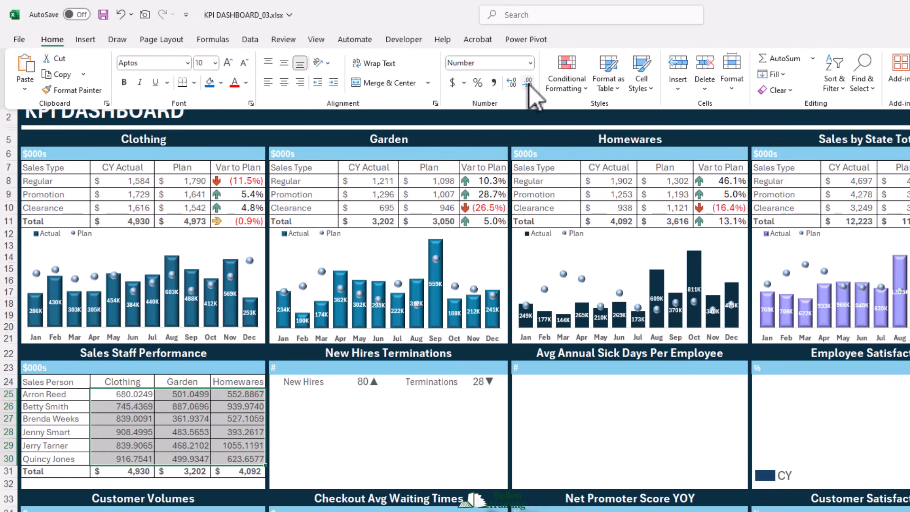
pyautogui.click(528, 84)
pyautogui.click(528, 83)
pyautogui.click(528, 83)
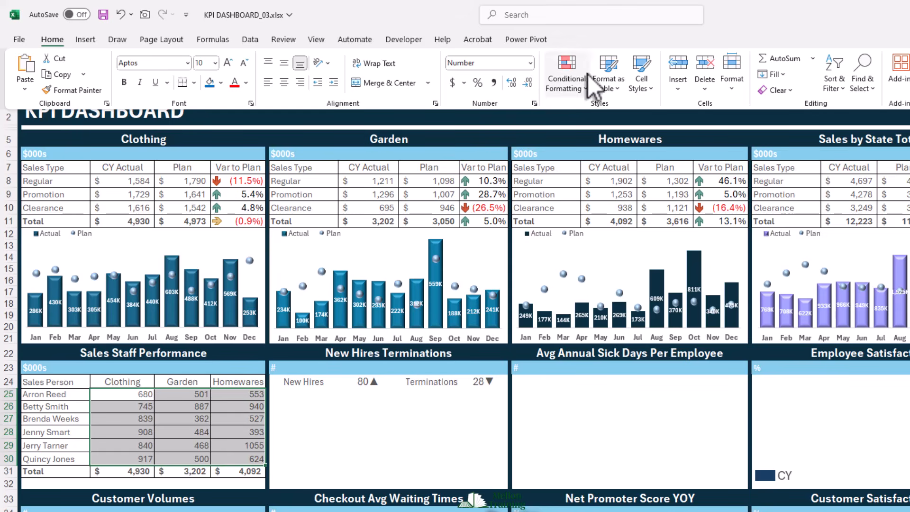
# - Apply the Blue - White - Red color scale as conditional formatting to the sales values in C25:E30
pyautogui.click(585, 88)
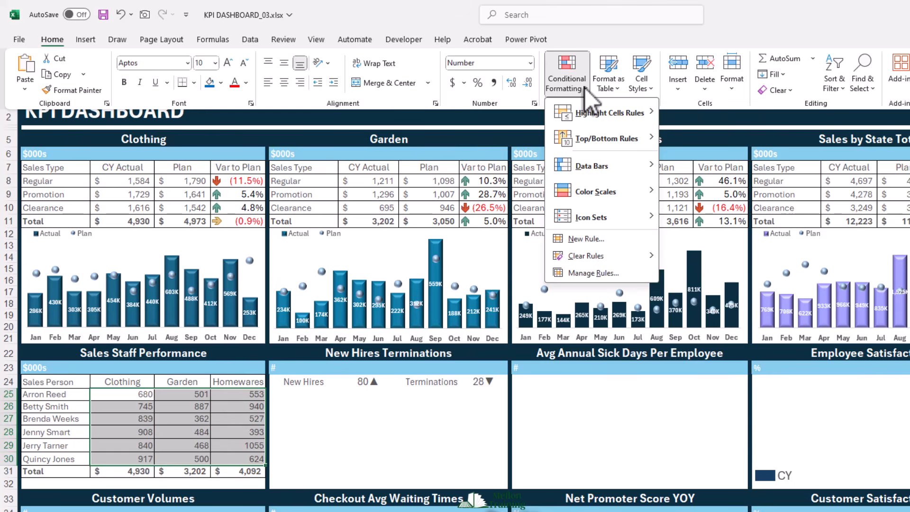
pyautogui.moveTo(602, 197)
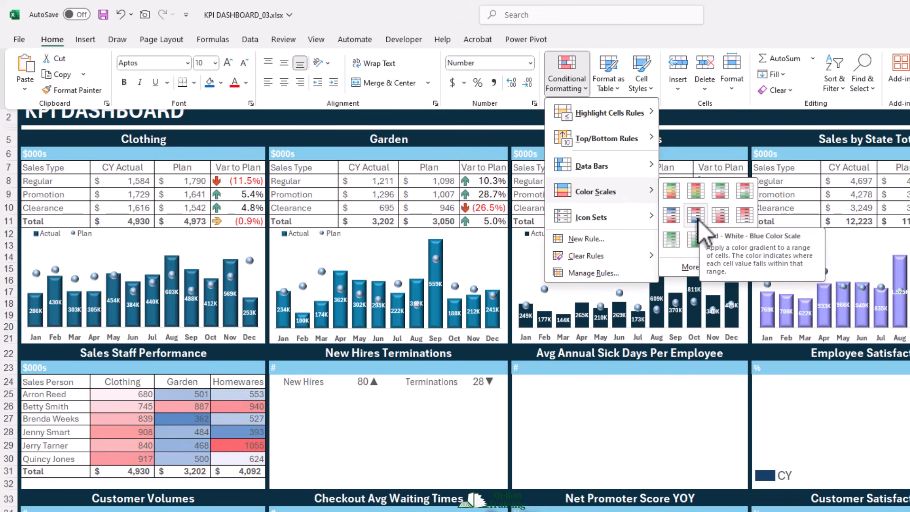
pyautogui.click(672, 218)
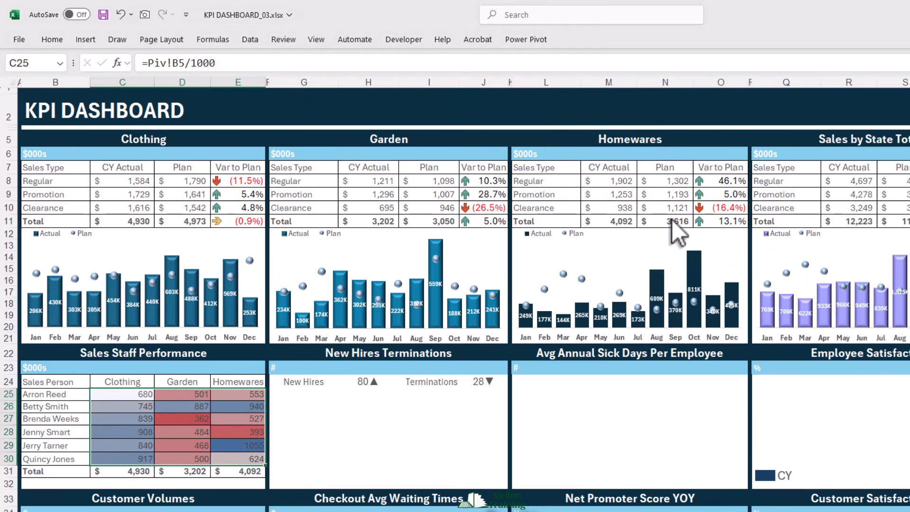
# - Edit the graded color scale rule for C25:E30 and set its maximum color to a dark theme blue
pyautogui.click(53, 40)
pyautogui.click(557, 86)
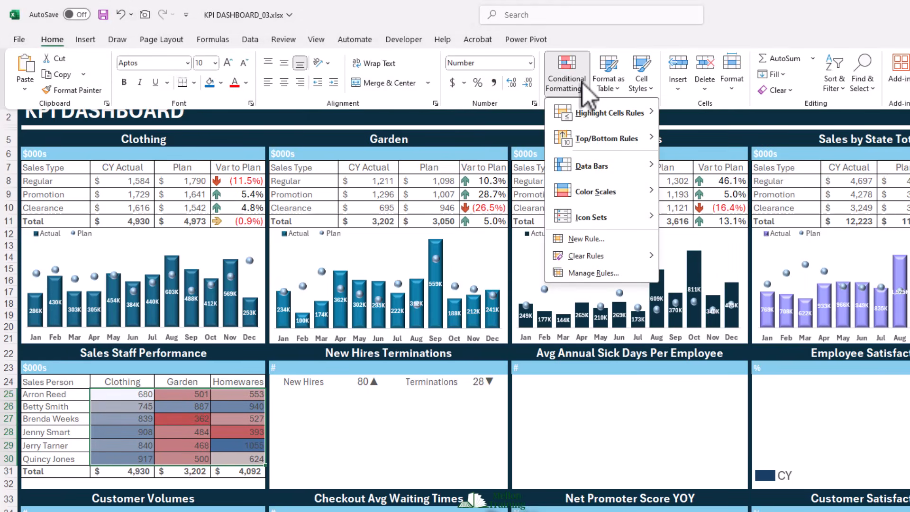
pyautogui.click(588, 271)
pyautogui.moveTo(338, 220); pyautogui.dragTo(304, 162)
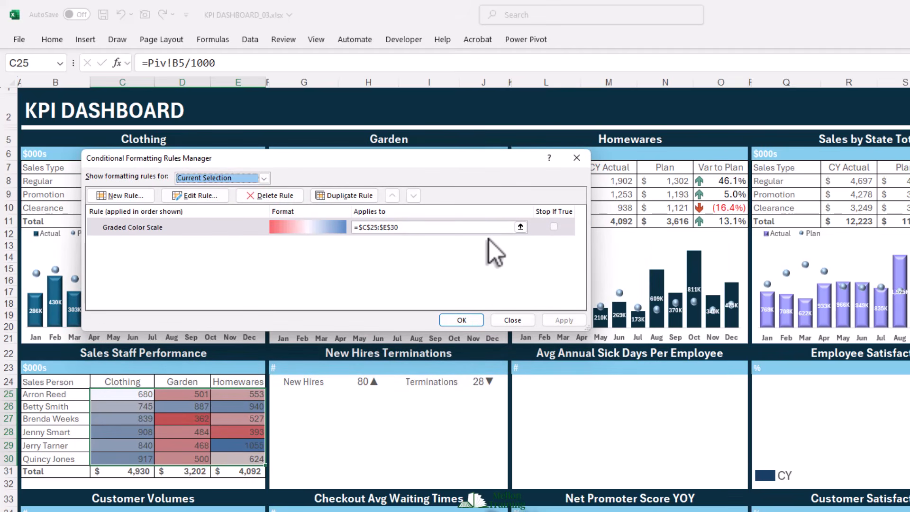
pyautogui.click(224, 197)
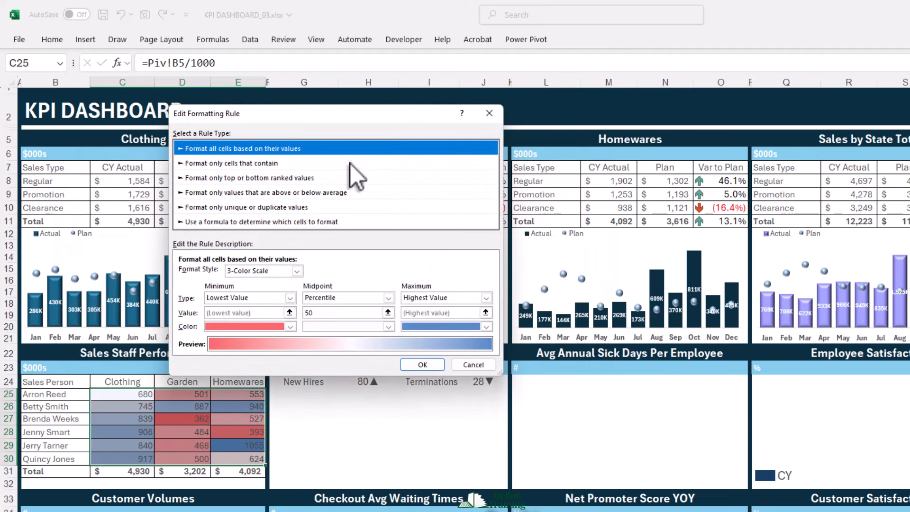
pyautogui.moveTo(386, 107); pyautogui.dragTo(399, 65)
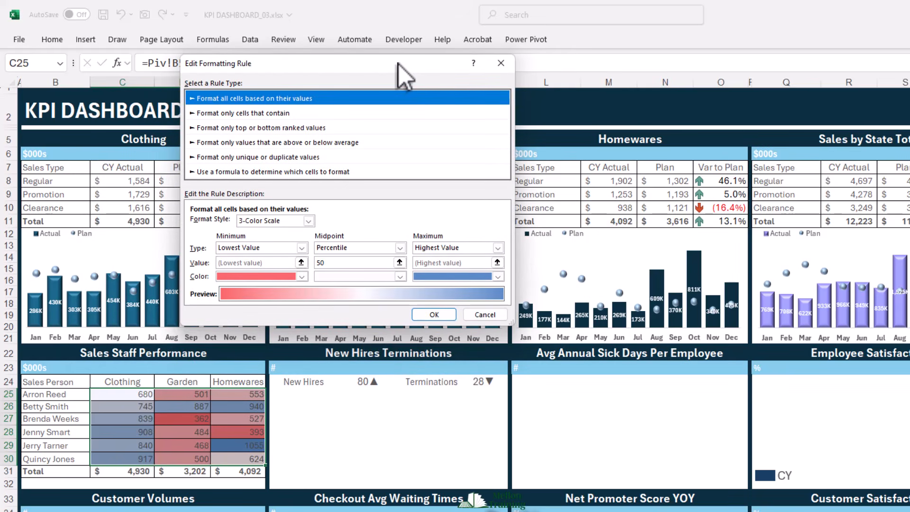
pyautogui.click(498, 276)
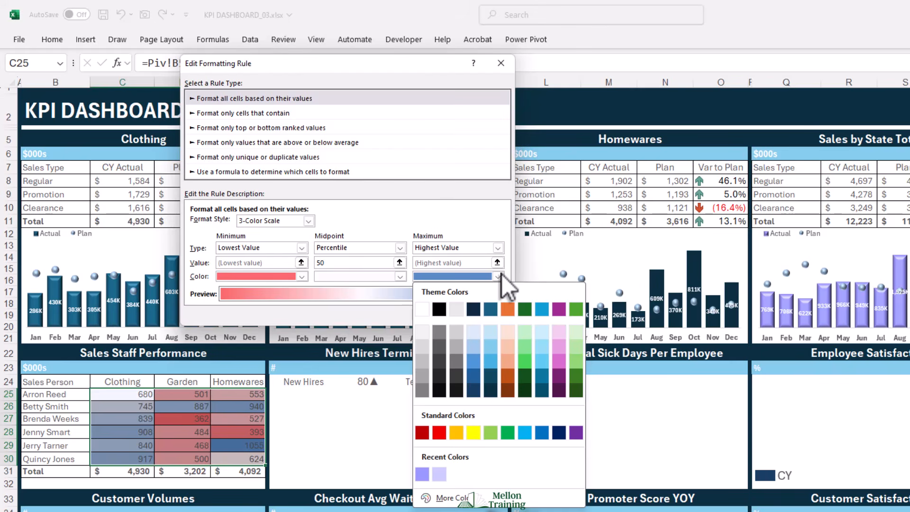
pyautogui.click(473, 375)
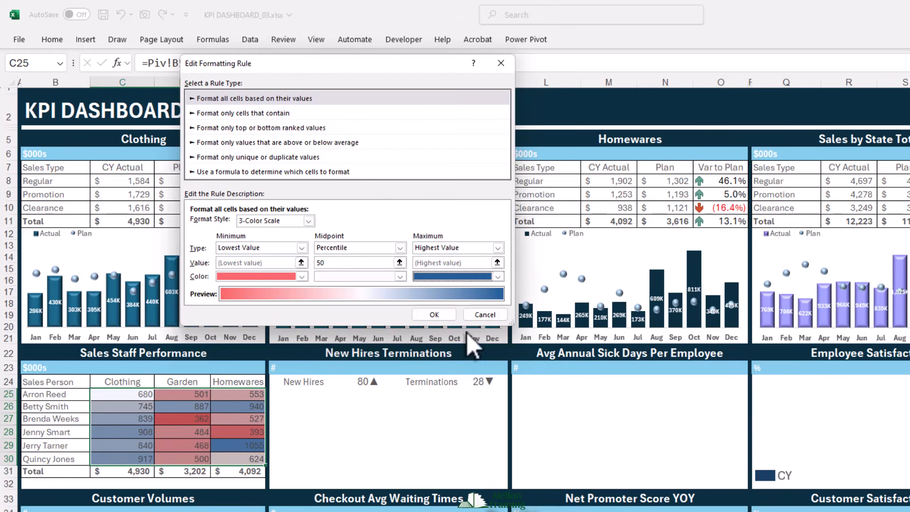
# - Set the color scale's minimum color to a light theme orange and apply the edited rule
pyautogui.click(304, 278)
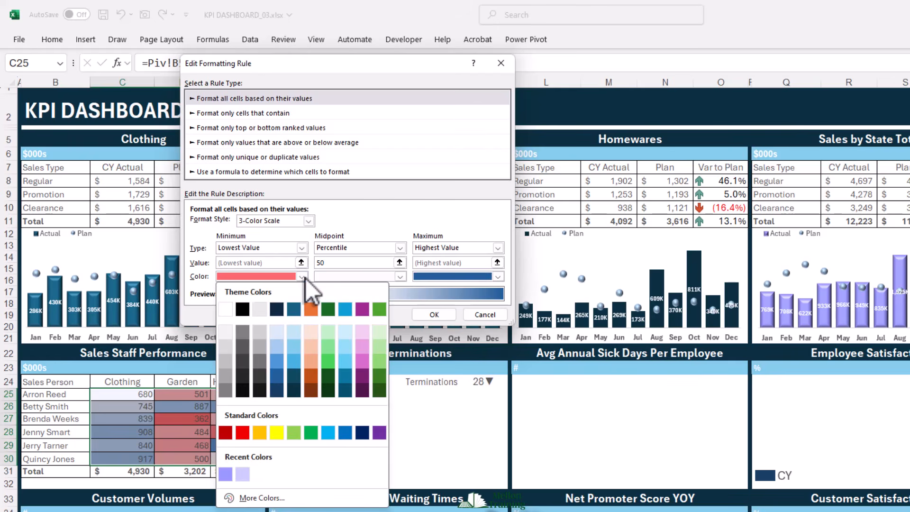
pyautogui.click(315, 370)
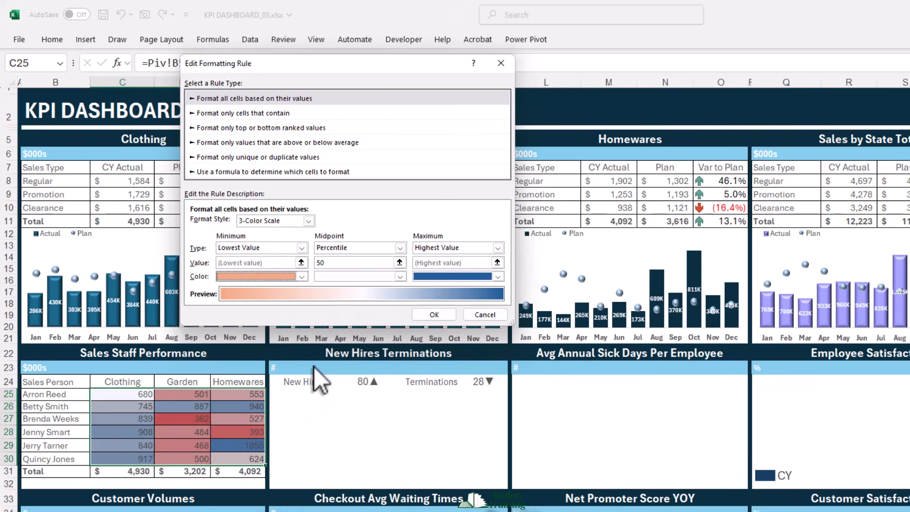
pyautogui.click(443, 315)
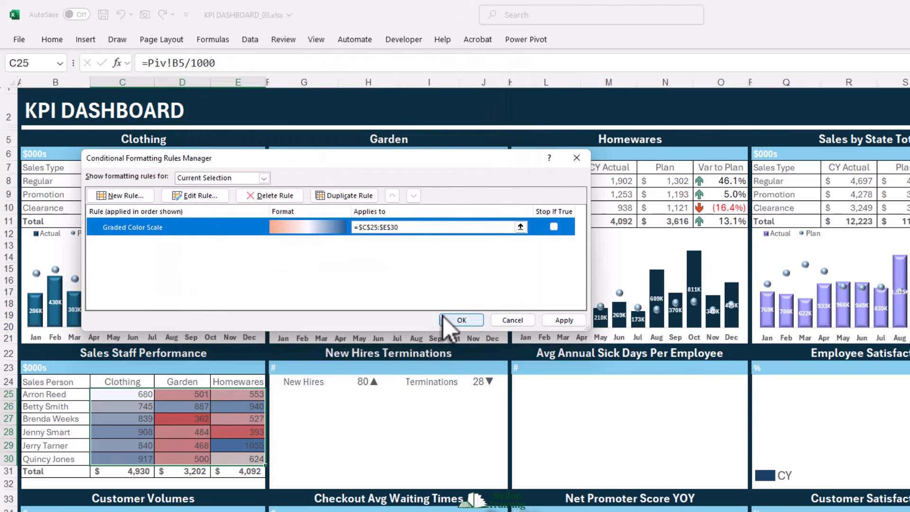
pyautogui.click(576, 320)
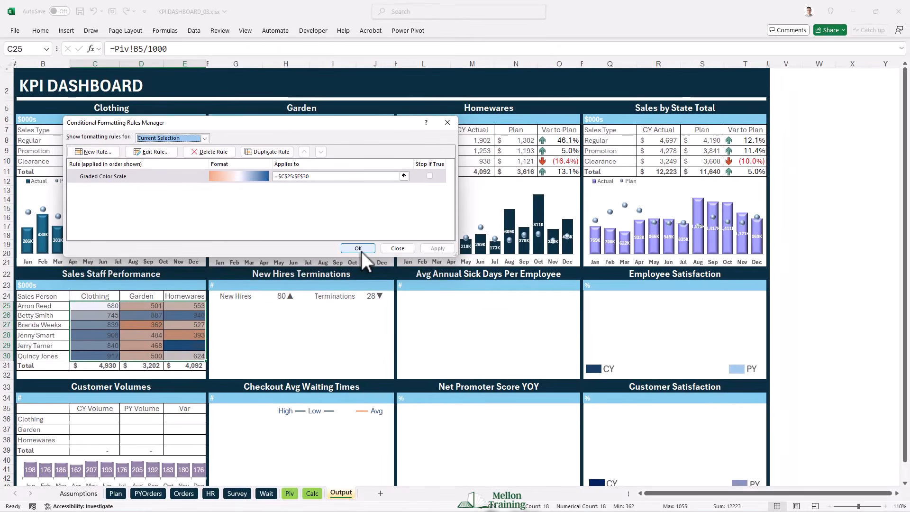
pyautogui.click(461, 320)
# - Cut the purple total sales column chart from the Calc sheet and return to the Output sheet
pyautogui.click(313, 493)
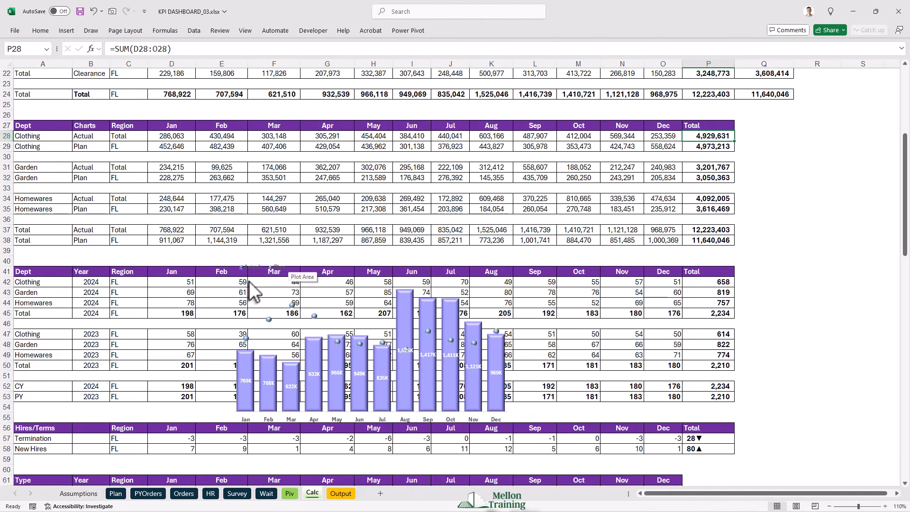
pyautogui.click(263, 268)
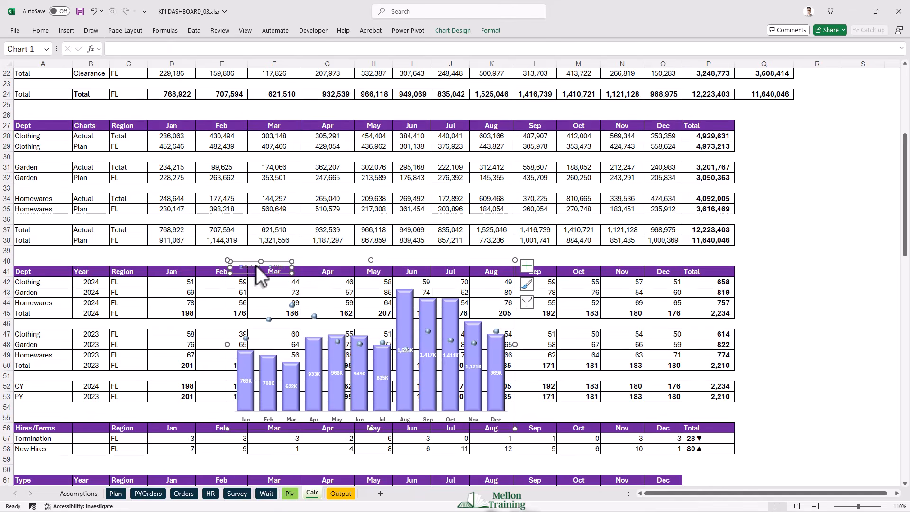
pyautogui.click(327, 261)
pyautogui.hotkey('ctrl', 'x')
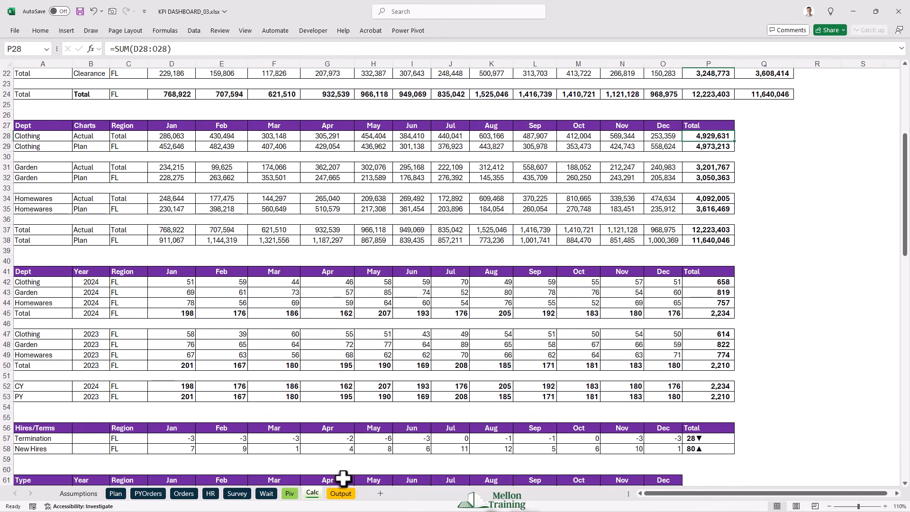
pyautogui.click(341, 493)
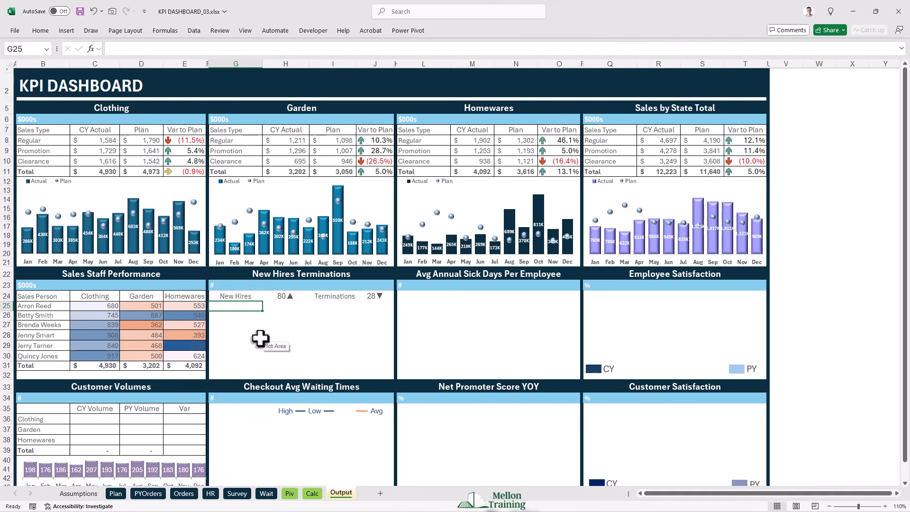
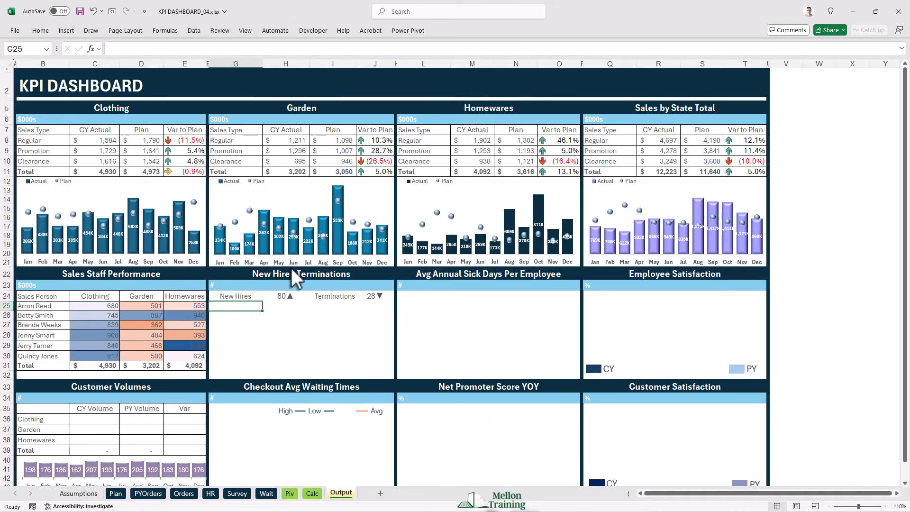
# - On the Calc sheet, insert a 2-D stacked column chart from A57:A58 and D57:O58, then place and enlarge it beneath the Hires/Terms table
pyautogui.click(311, 495)
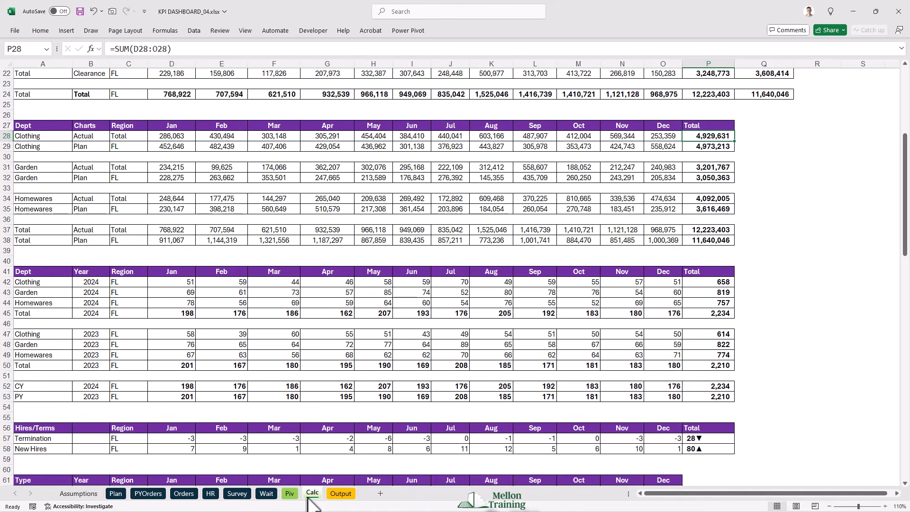
pyautogui.scroll(-4, 283, 331)
pyautogui.scroll(-4, 283, 330)
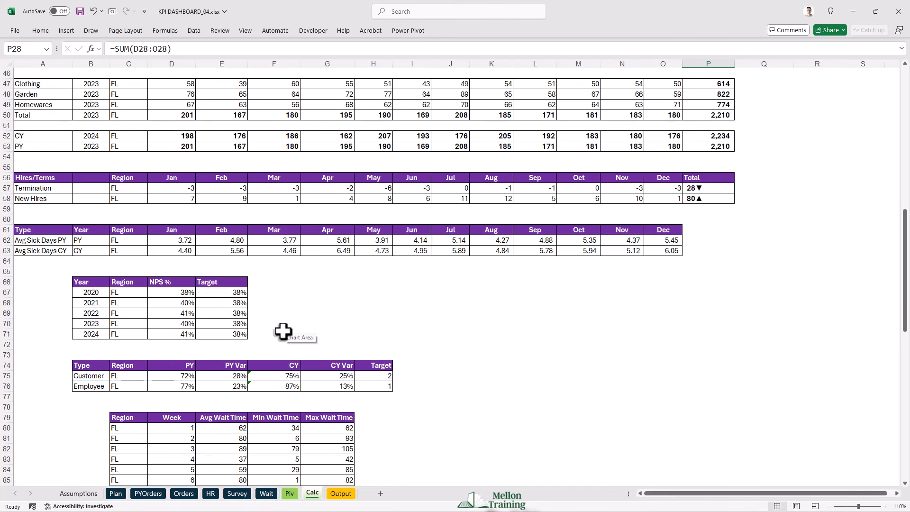
pyautogui.click(35, 186)
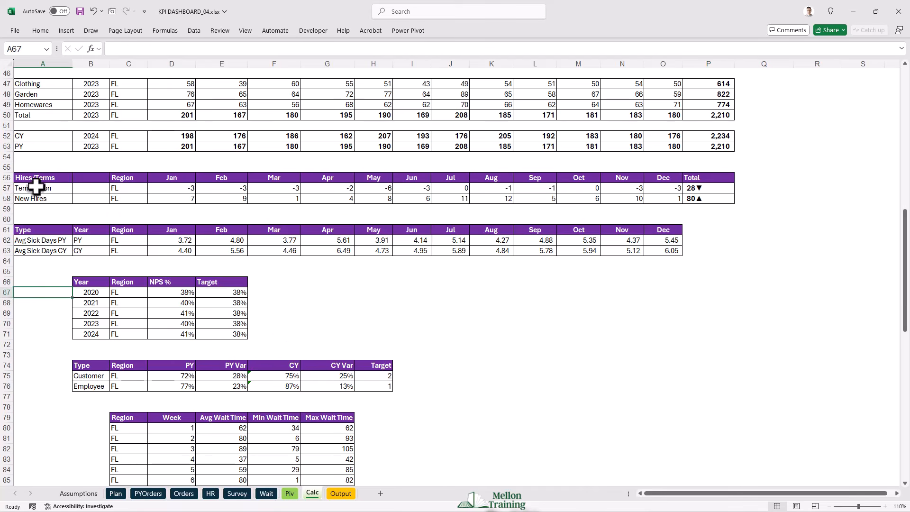
pyautogui.moveTo(35, 192); pyautogui.dragTo(35, 198)
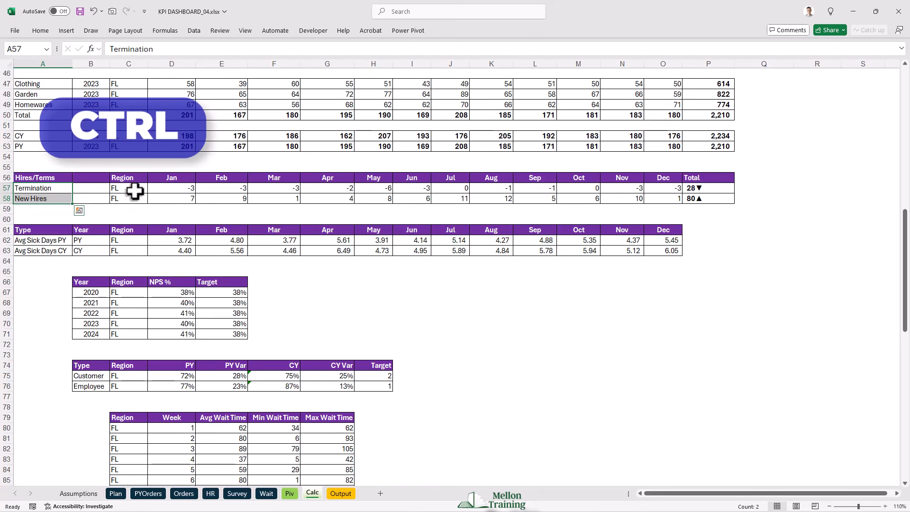
pyautogui.moveTo(171, 187); pyautogui.dragTo(656, 201)
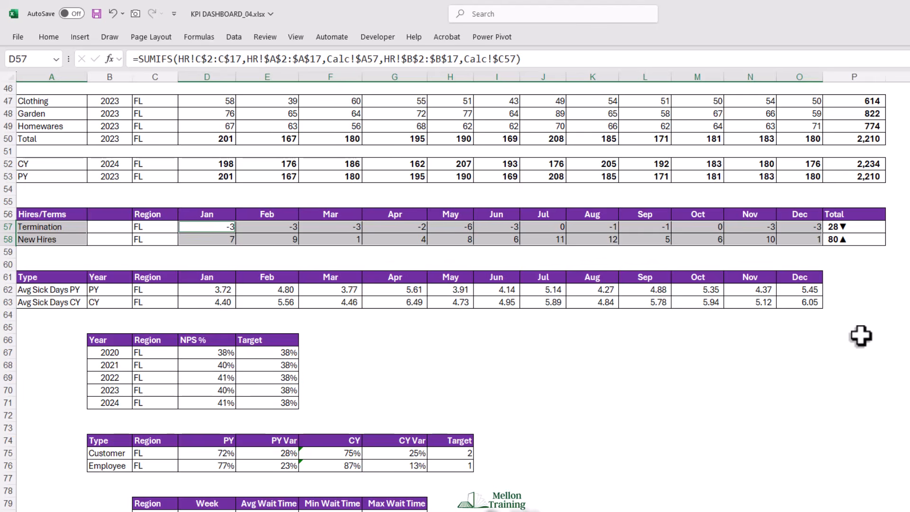
pyautogui.click(78, 37)
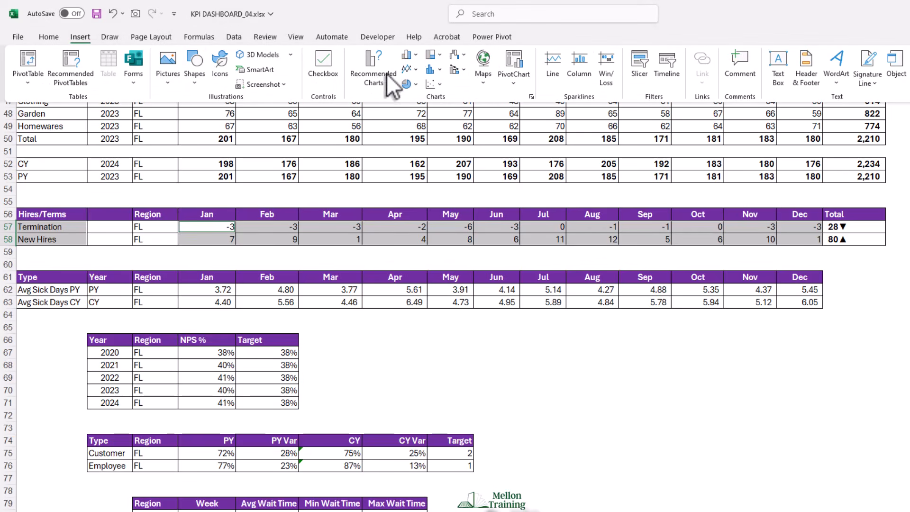
pyautogui.click(416, 52)
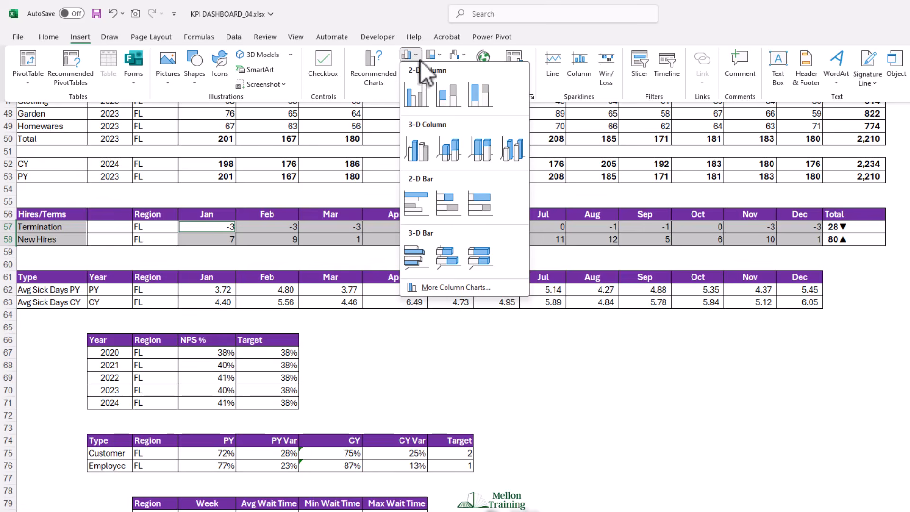
pyautogui.click(450, 97)
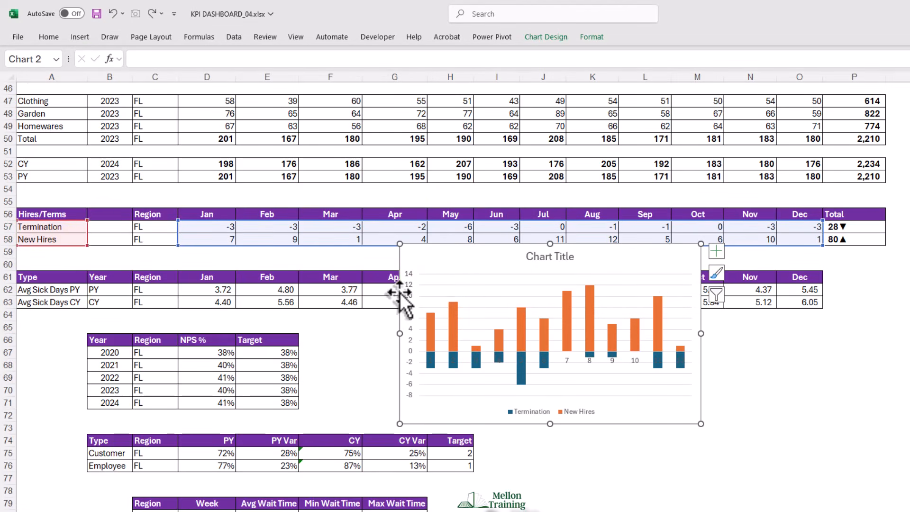
pyautogui.moveTo(400, 294); pyautogui.dragTo(289, 302)
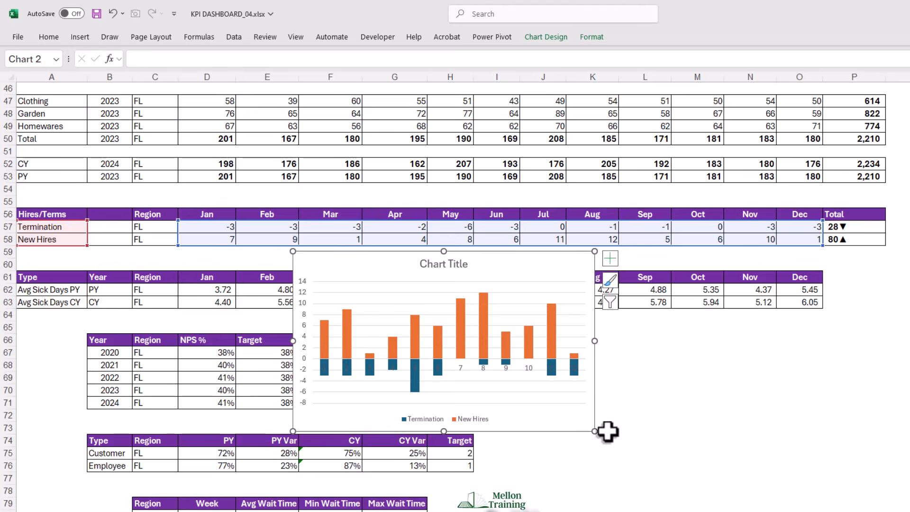
pyautogui.moveTo(595, 431); pyautogui.dragTo(667, 478)
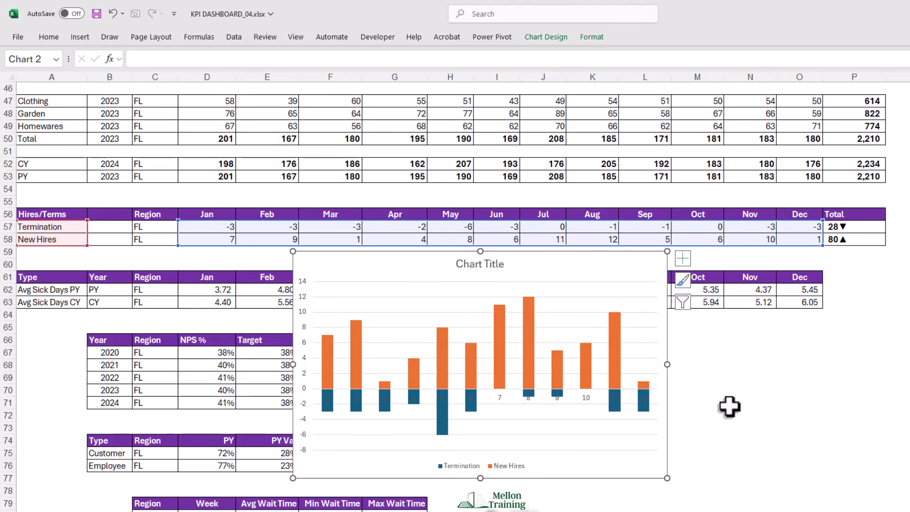
# - Remove the chart title and the horizontal gridlines from the Termination and New Hires chart
pyautogui.click(485, 269)
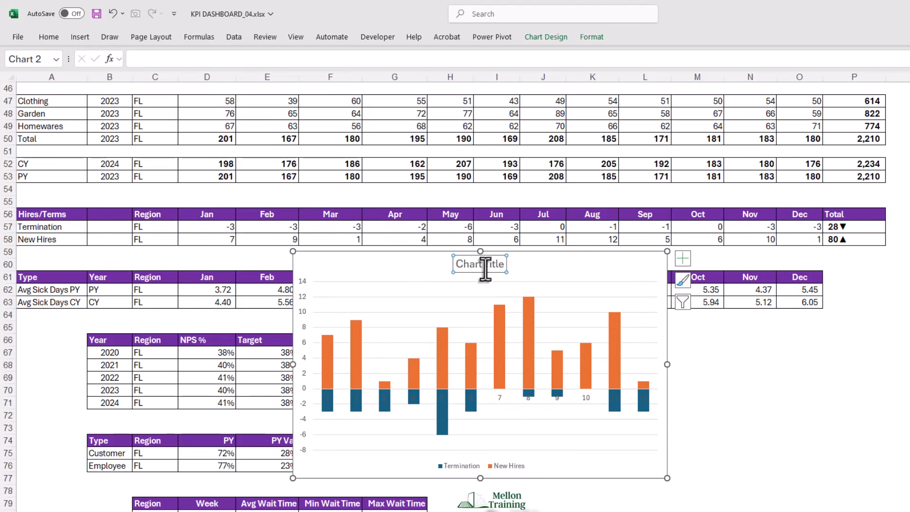
pyautogui.press('Delete')
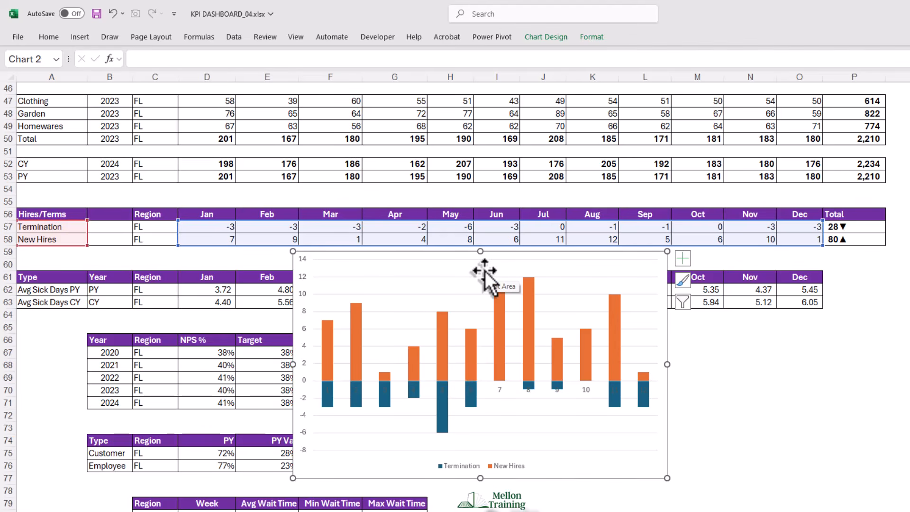
pyautogui.click(410, 295)
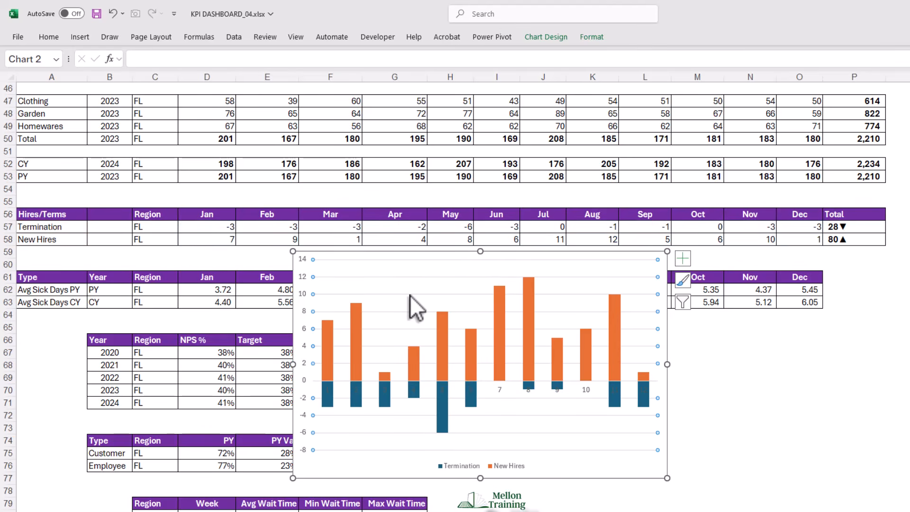
pyautogui.press('Delete')
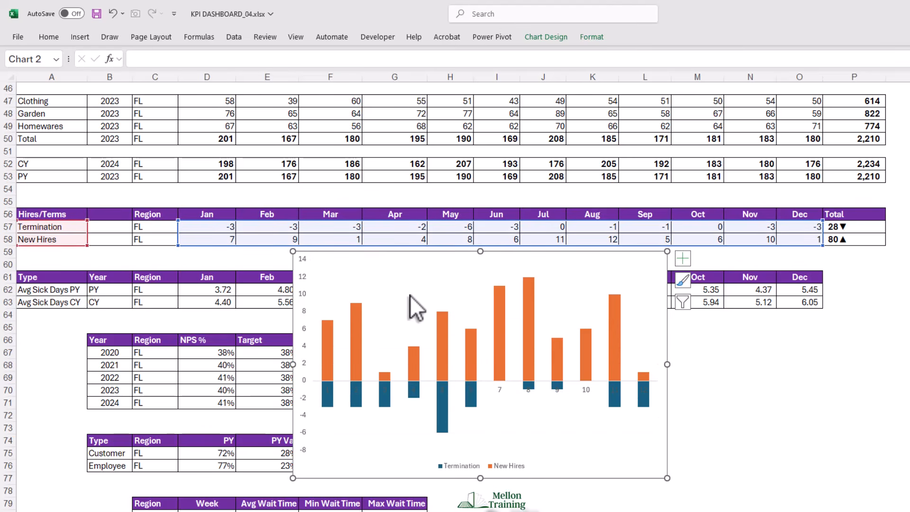
# - Move the Termination and New Hires legend to the chart's upper left corner and widen it
pyautogui.click(463, 467)
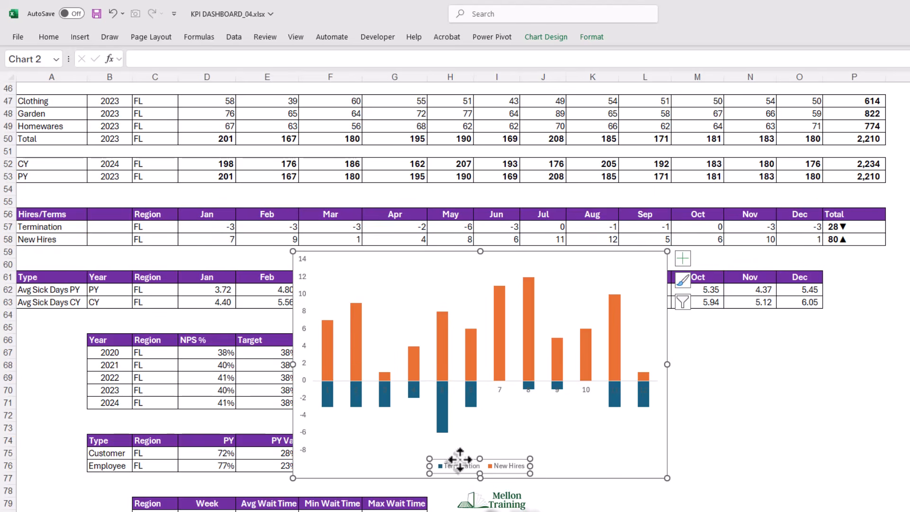
pyautogui.moveTo(459, 458); pyautogui.dragTo(345, 254)
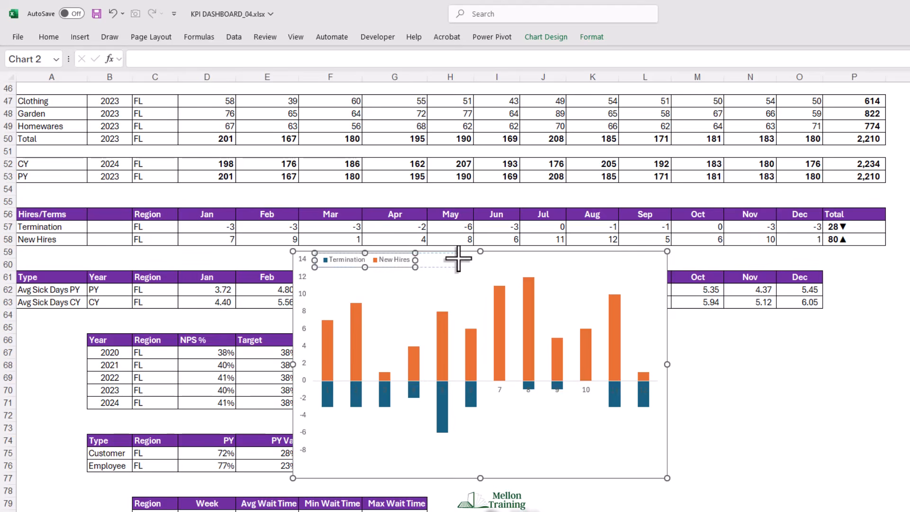
pyautogui.moveTo(467, 258); pyautogui.dragTo(470, 259)
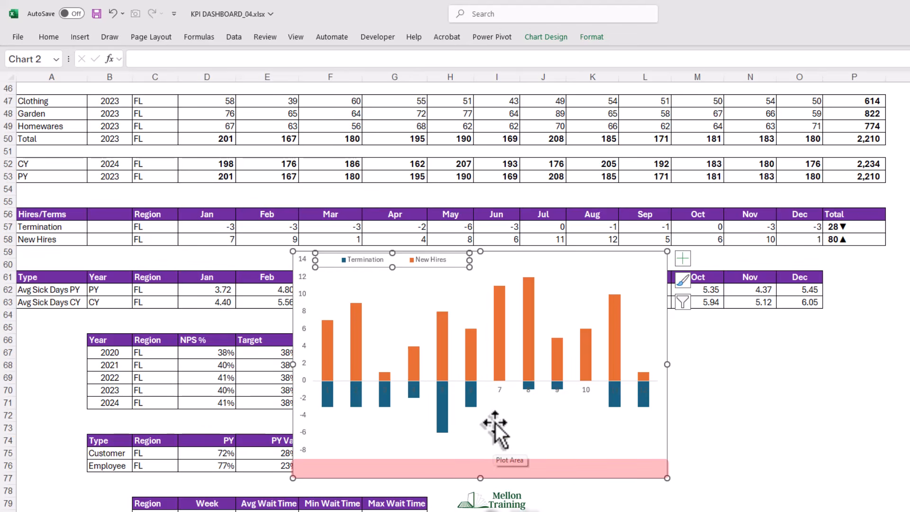
# - Set the label position of the chart's horizontal axis to Low
pyautogui.click(499, 387)
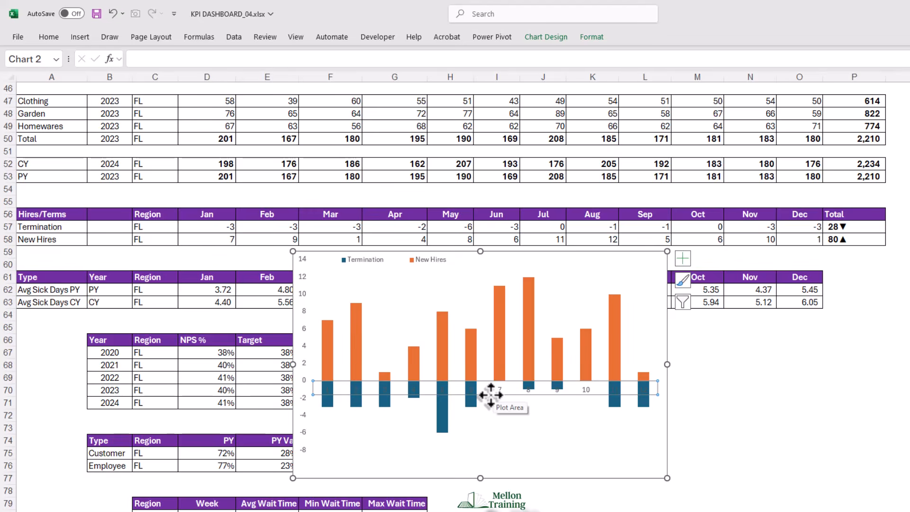
pyautogui.rightClick(491, 395)
pyautogui.click(535, 511)
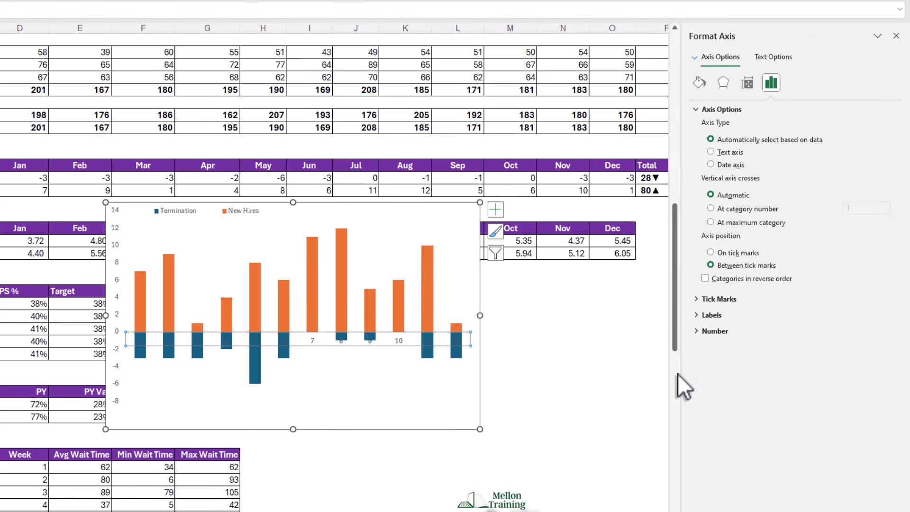
pyautogui.click(695, 315)
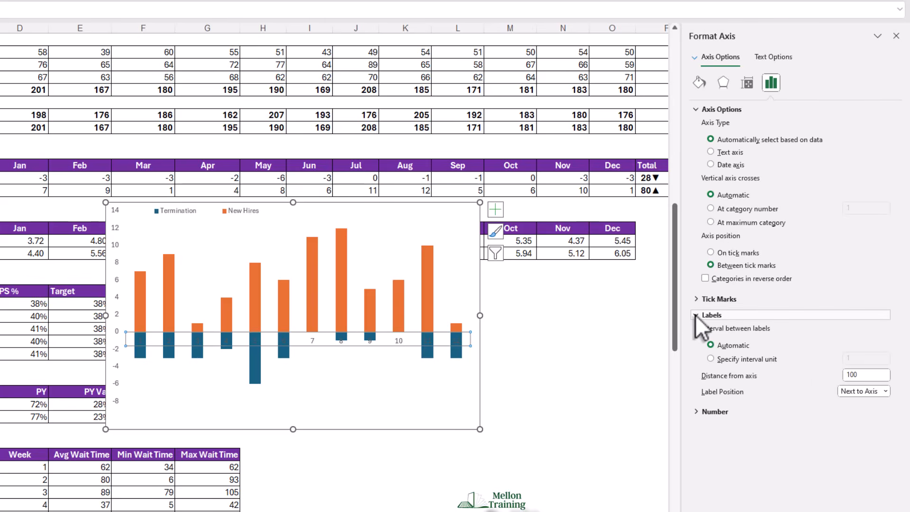
pyautogui.click(884, 391)
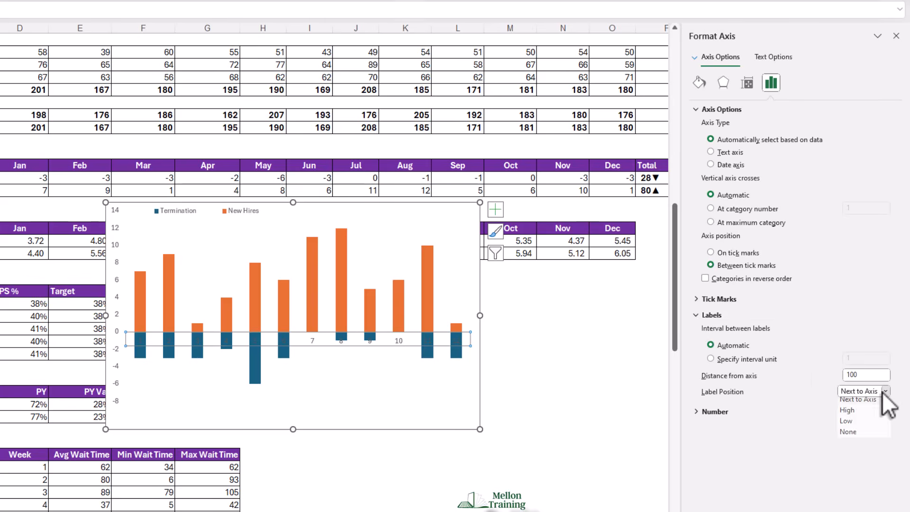
pyautogui.click(848, 426)
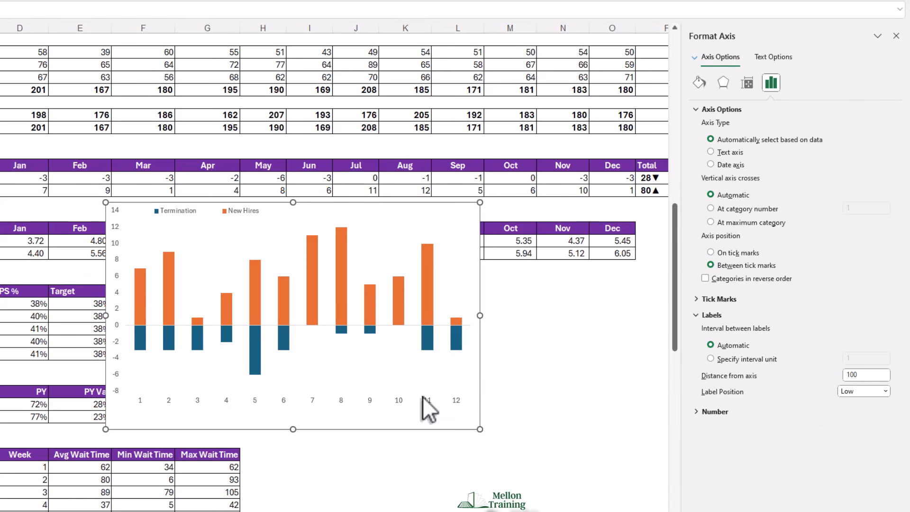
# - Edit the chart's data source to use the month headers in Calc!$D$56:$O$56 as horizontal axis labels
pyautogui.rightClick(284, 403)
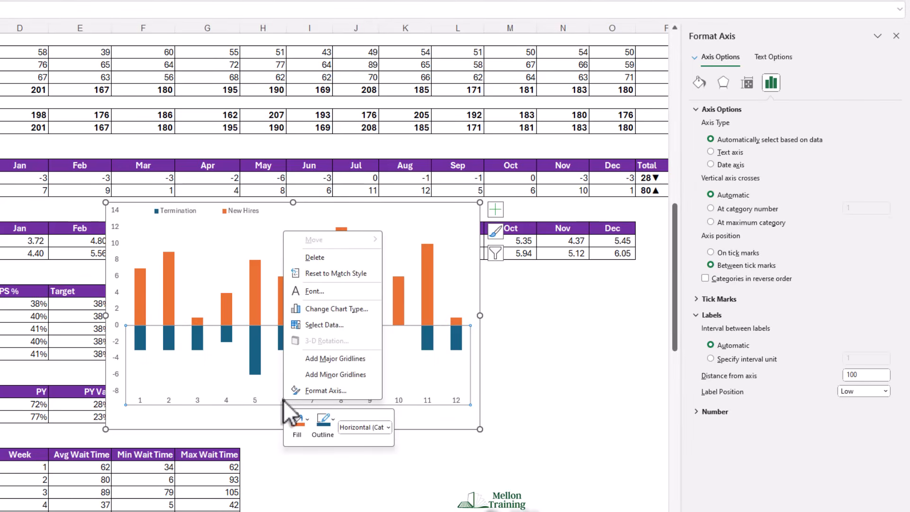
pyautogui.click(346, 329)
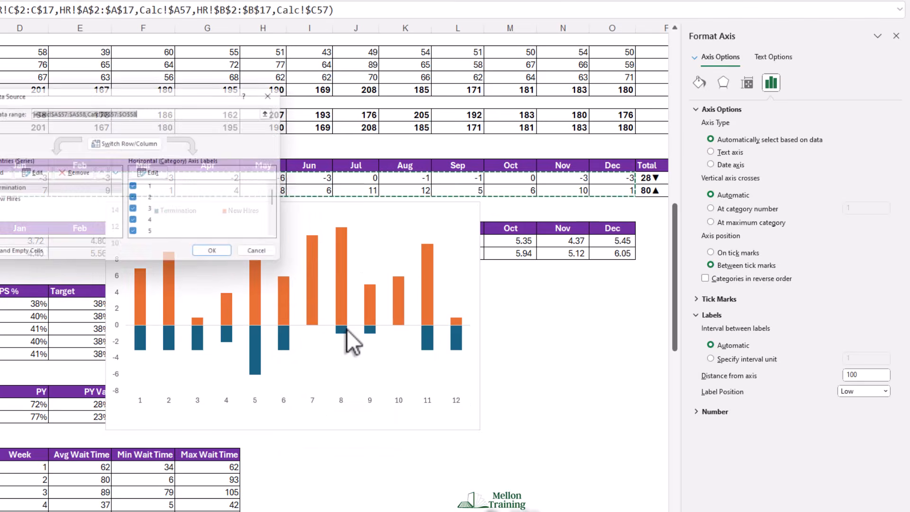
pyautogui.moveTo(156, 92); pyautogui.dragTo(332, 54)
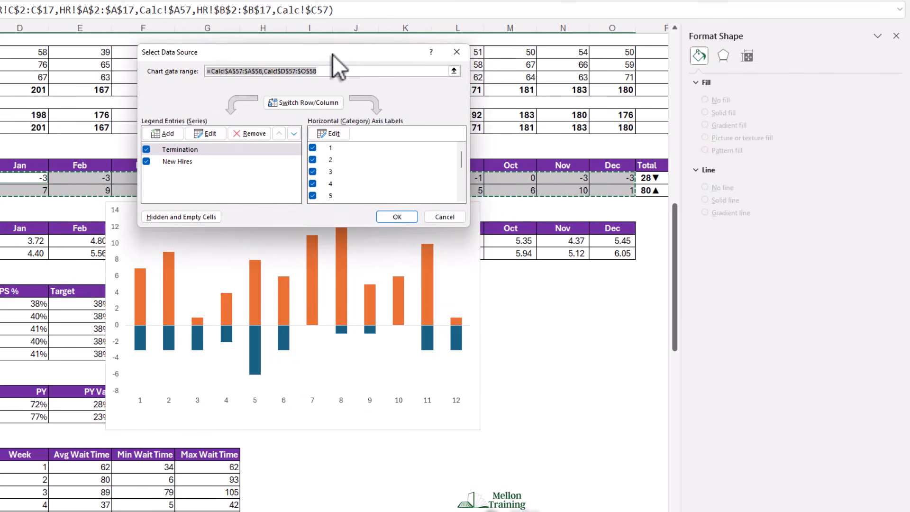
pyautogui.click(332, 135)
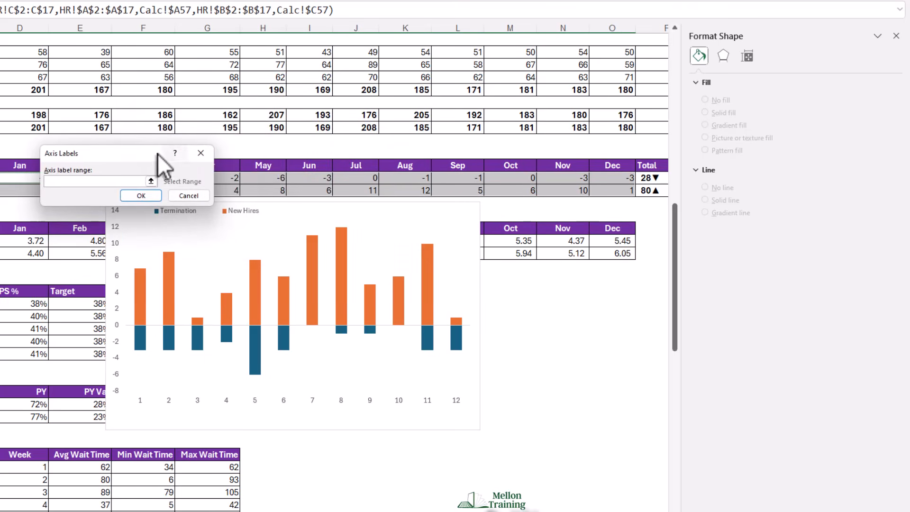
pyautogui.moveTo(133, 154); pyautogui.dragTo(230, 104)
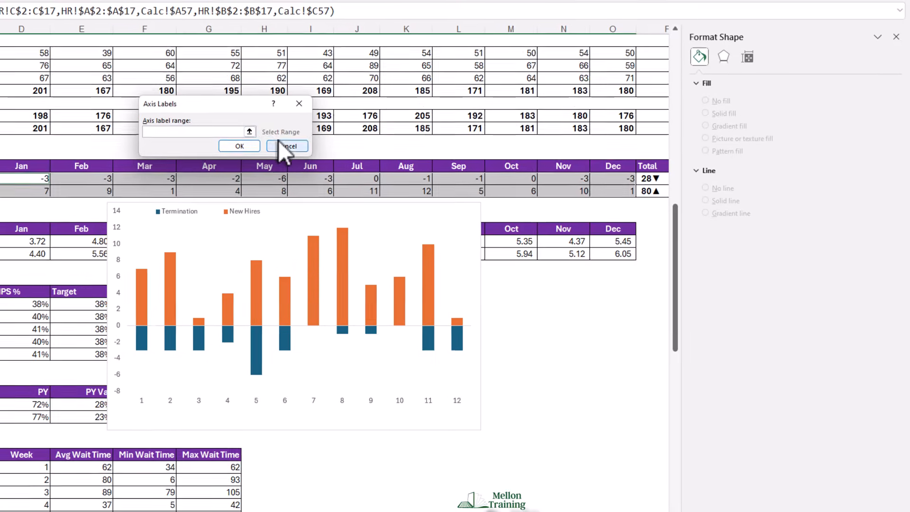
pyautogui.click(251, 131)
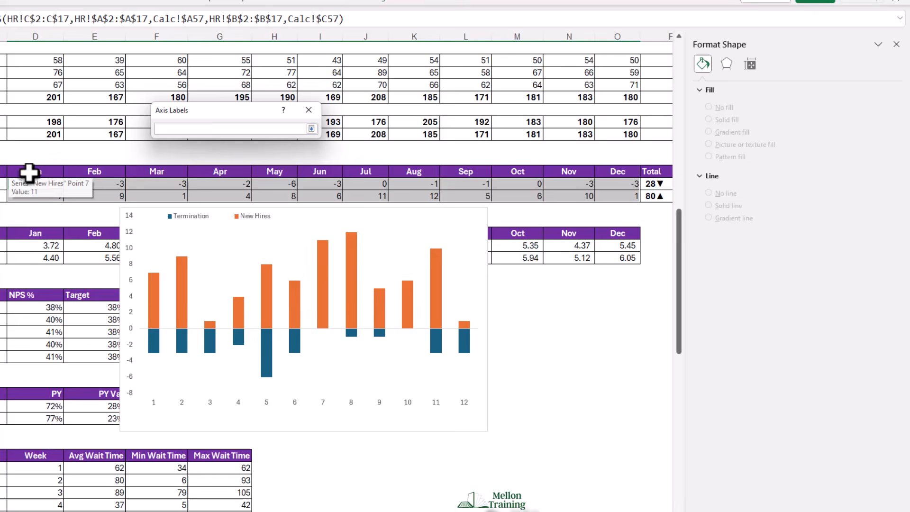
pyautogui.moveTo(28, 173); pyautogui.dragTo(617, 171)
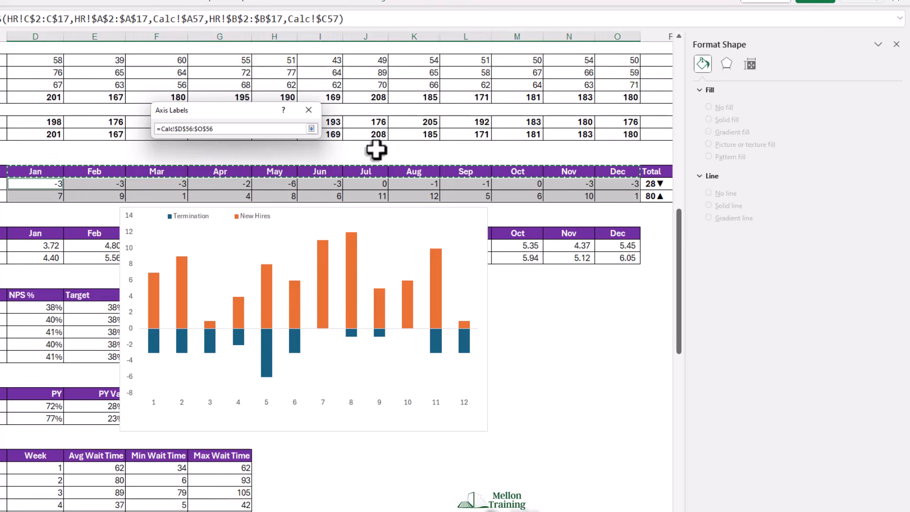
pyautogui.click(313, 130)
pyautogui.click(251, 151)
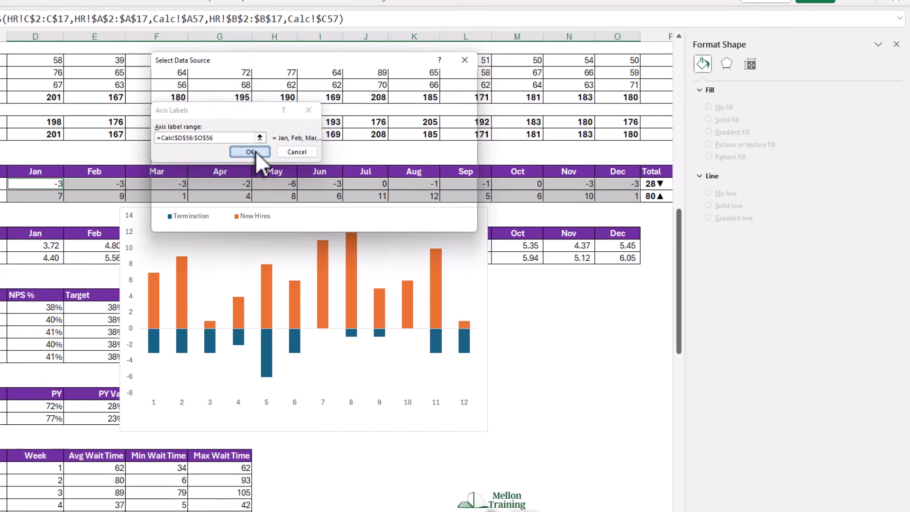
pyautogui.click(408, 222)
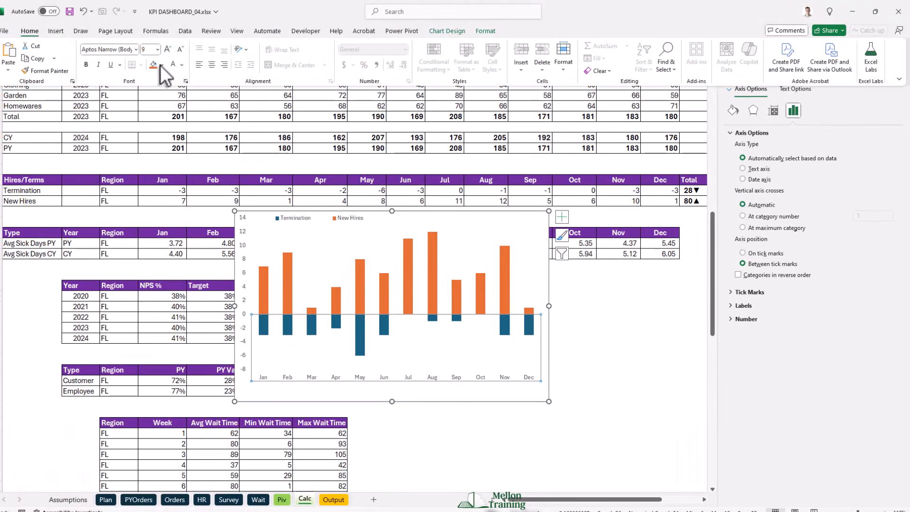
# - Make the month labels on the horizontal axis and the numbers on the vertical axis bold
pyautogui.click(182, 50)
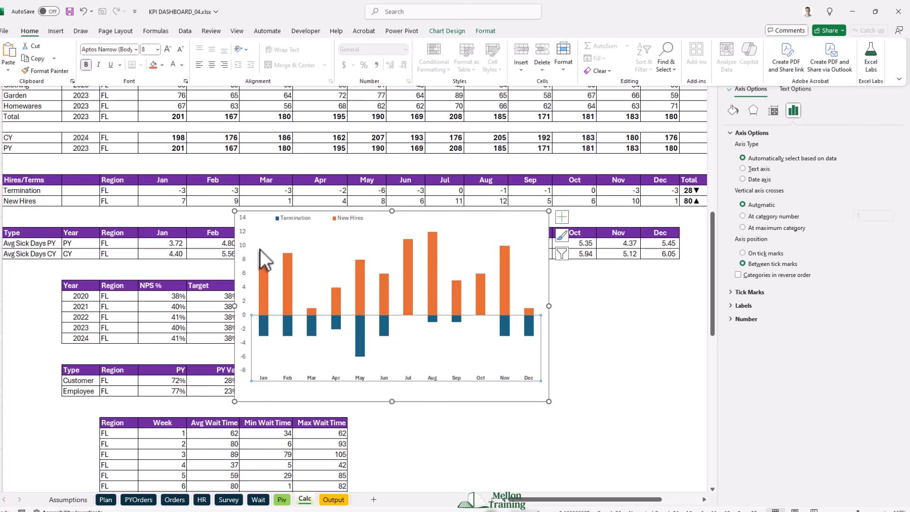
pyautogui.click(249, 276)
pyautogui.click(248, 276)
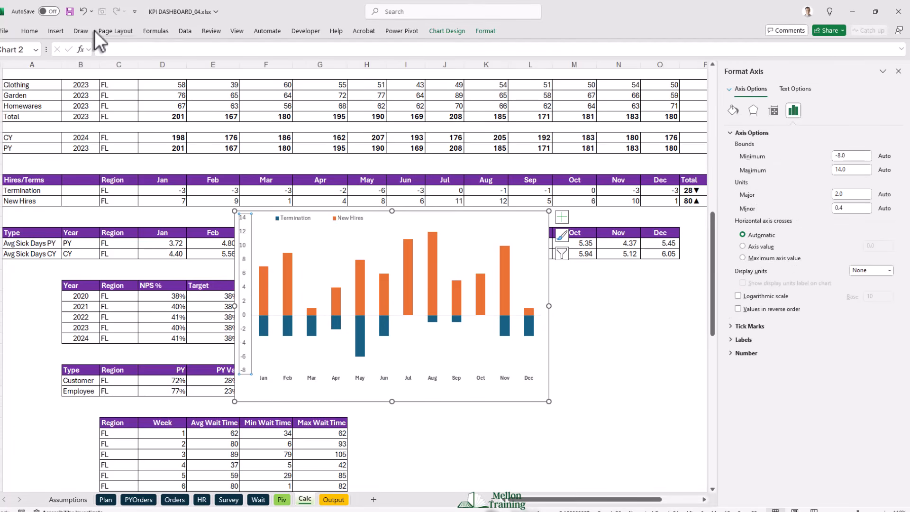
pyautogui.click(37, 32)
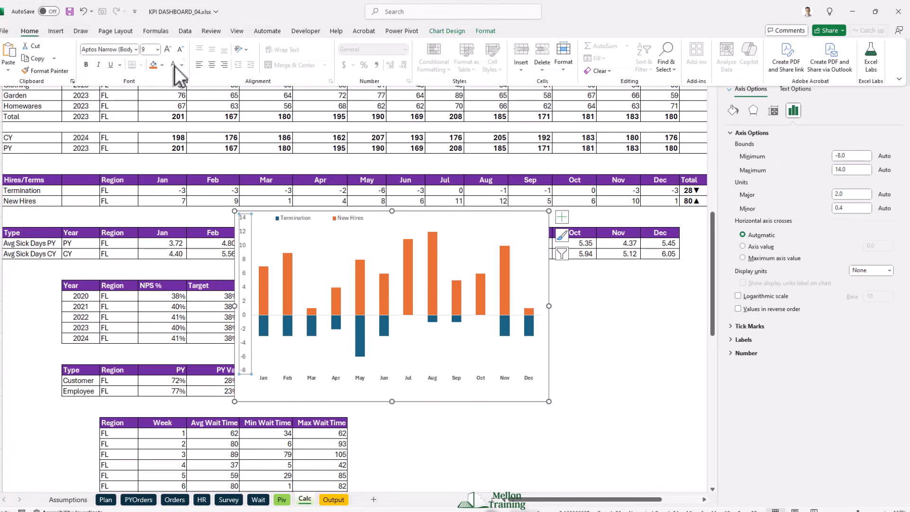
pyautogui.click(85, 65)
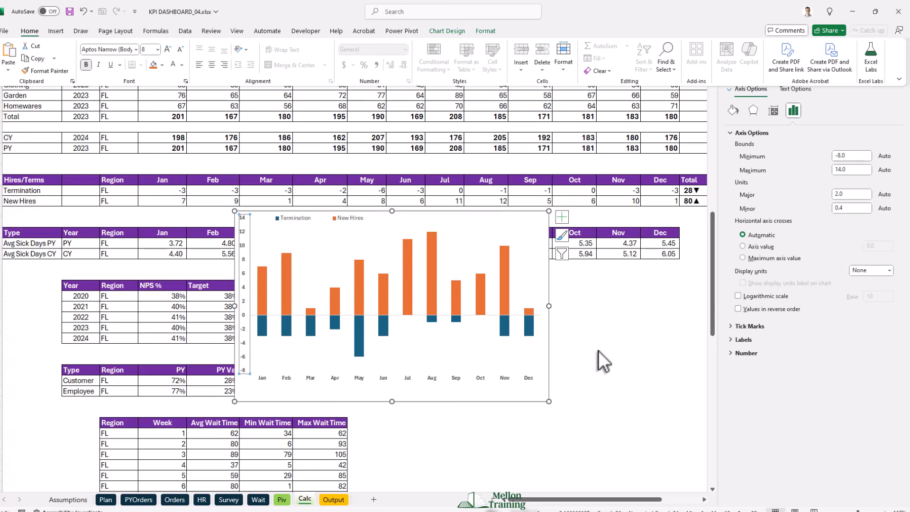
# - Set the gap width of the chart's New Hires and Termination columns to 20%
pyautogui.rightClick(357, 296)
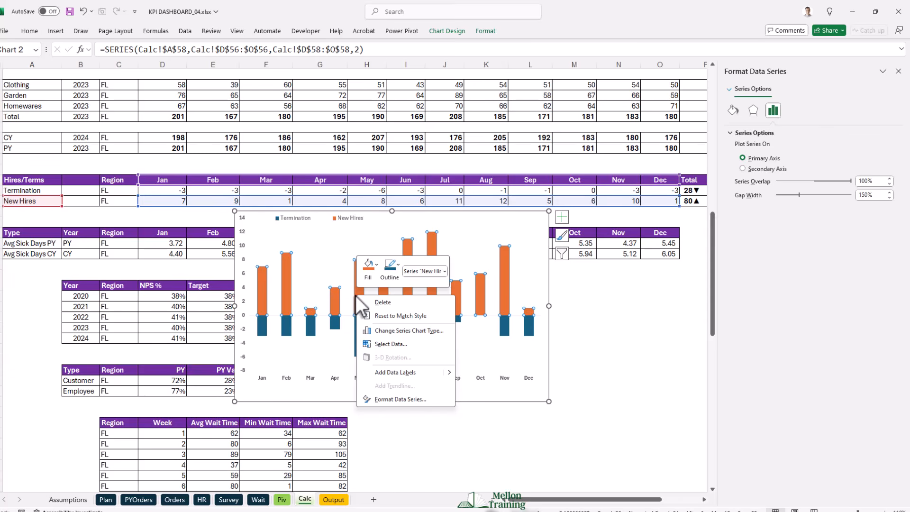
pyautogui.click(410, 398)
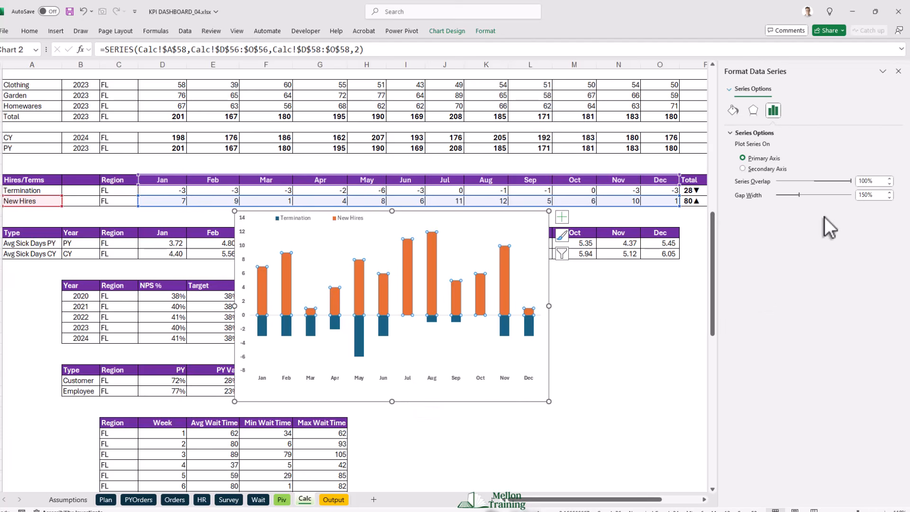
pyautogui.click(877, 195)
pyautogui.write('20')
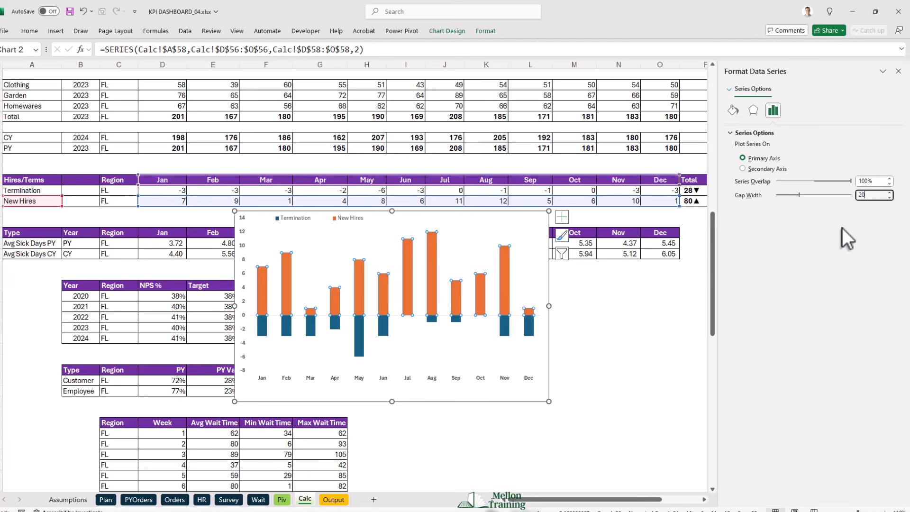
pyautogui.press('Return')
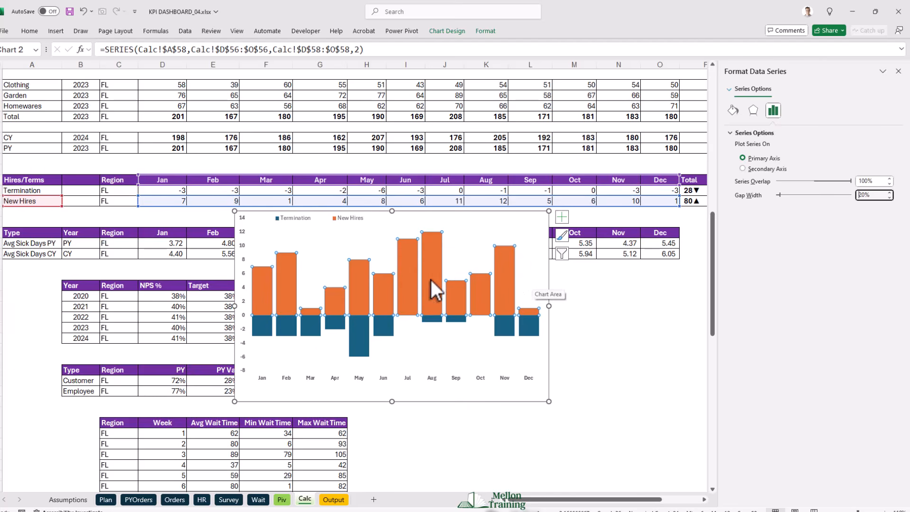
# - Fill the New Hires columns with the lightest dark-blue theme tint and apply the first top bevel preset
pyautogui.click(732, 109)
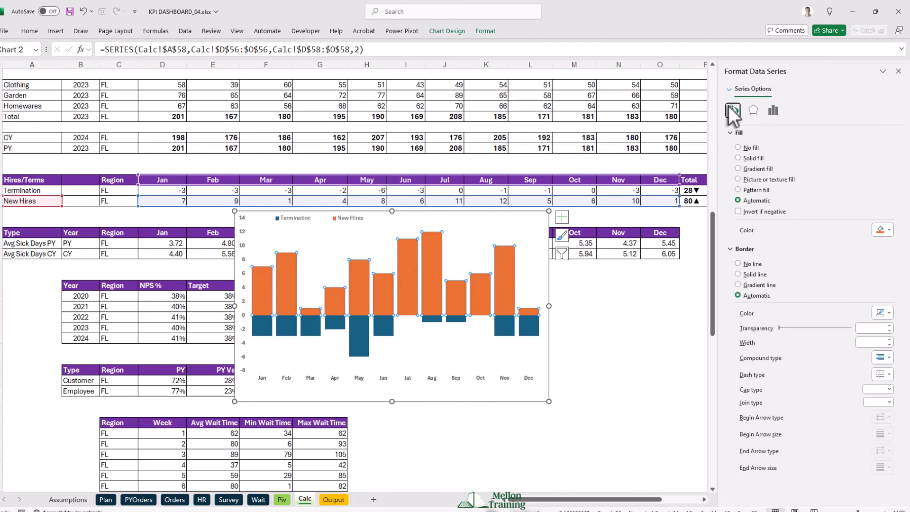
pyautogui.click(890, 231)
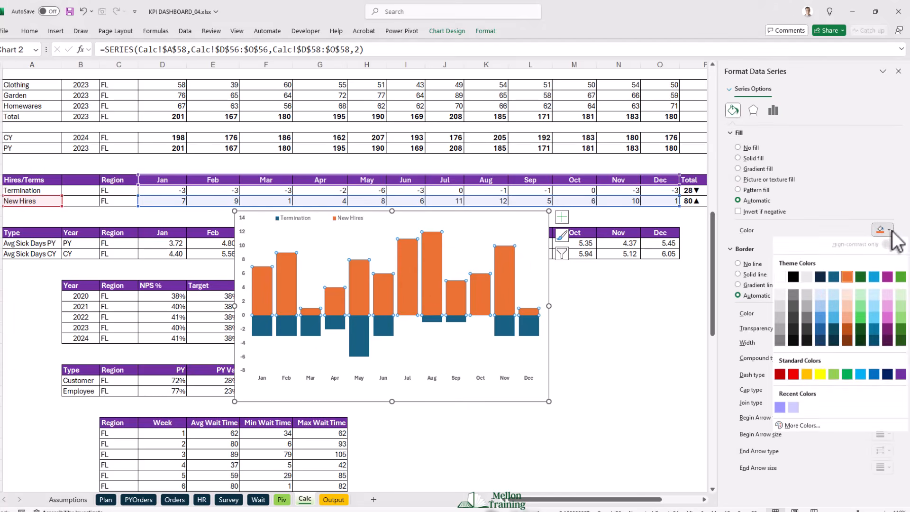
pyautogui.click(824, 297)
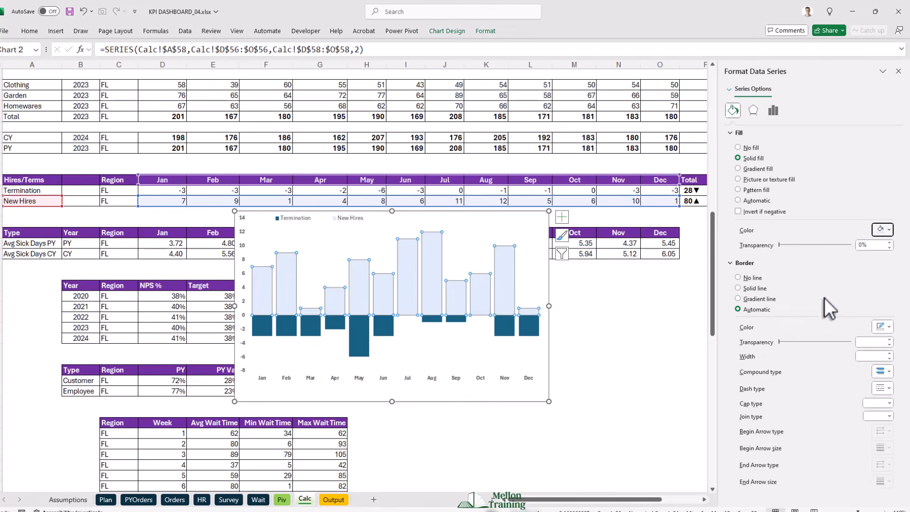
pyautogui.click(753, 110)
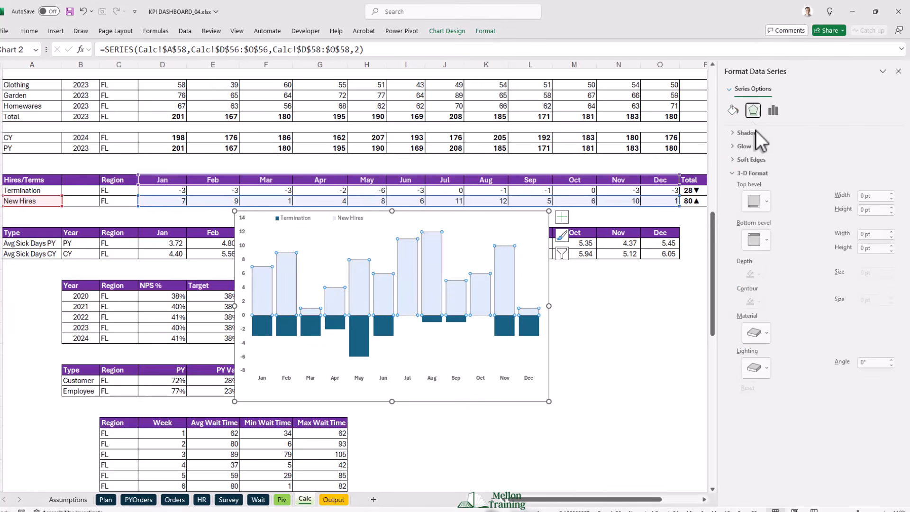
pyautogui.click(755, 200)
pyautogui.click(756, 283)
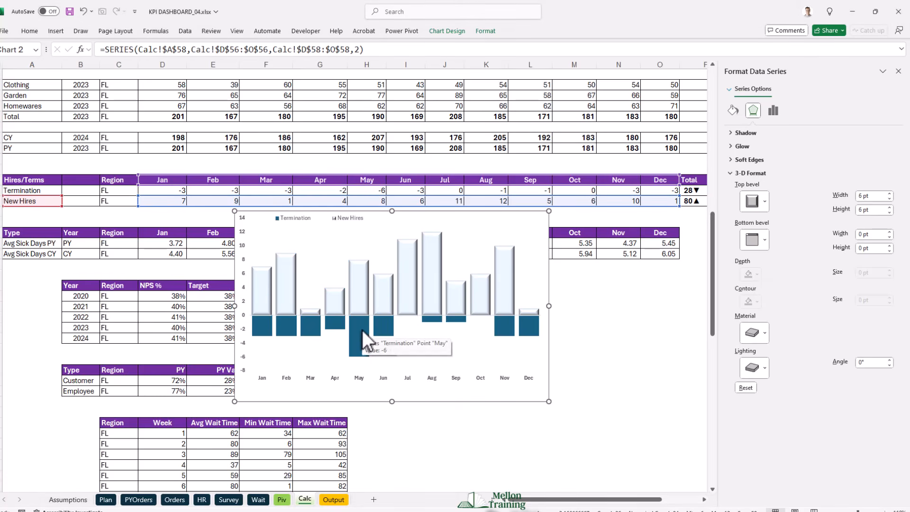
# - Apply the first top bevel preset to the Termination columns and fill them with a medium-dark blue theme color
pyautogui.click(361, 334)
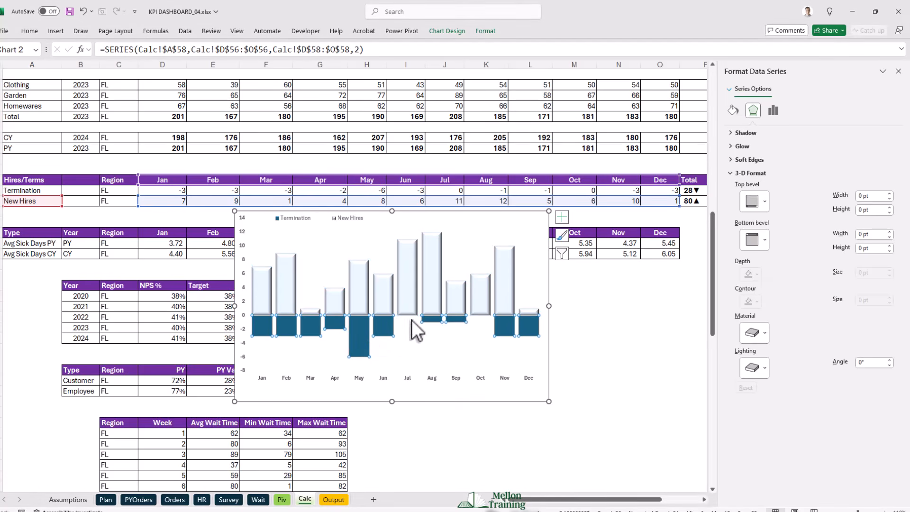
pyautogui.click(757, 201)
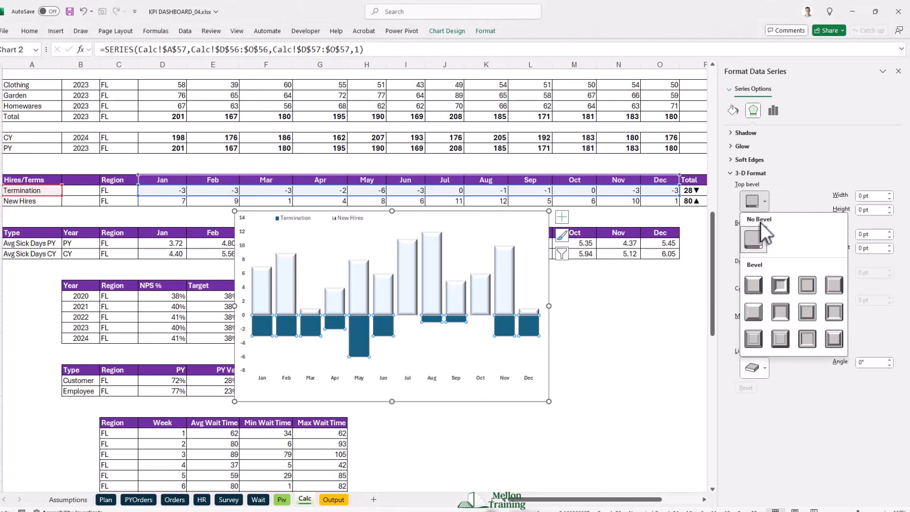
pyautogui.click(759, 291)
pyautogui.click(734, 110)
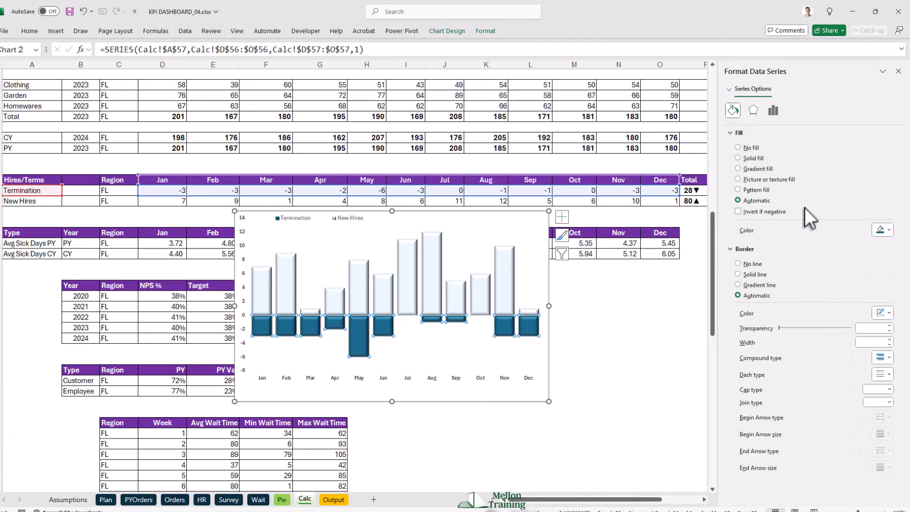
pyautogui.click(891, 230)
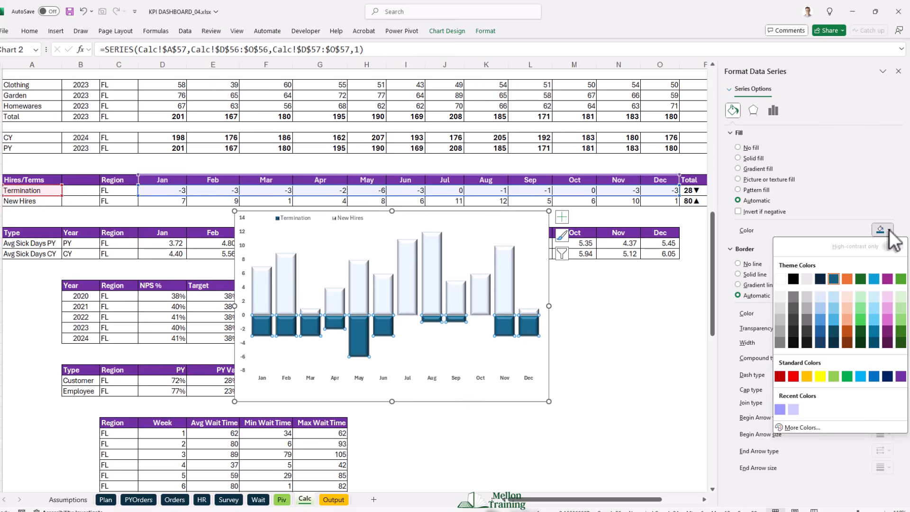
pyautogui.click(820, 332)
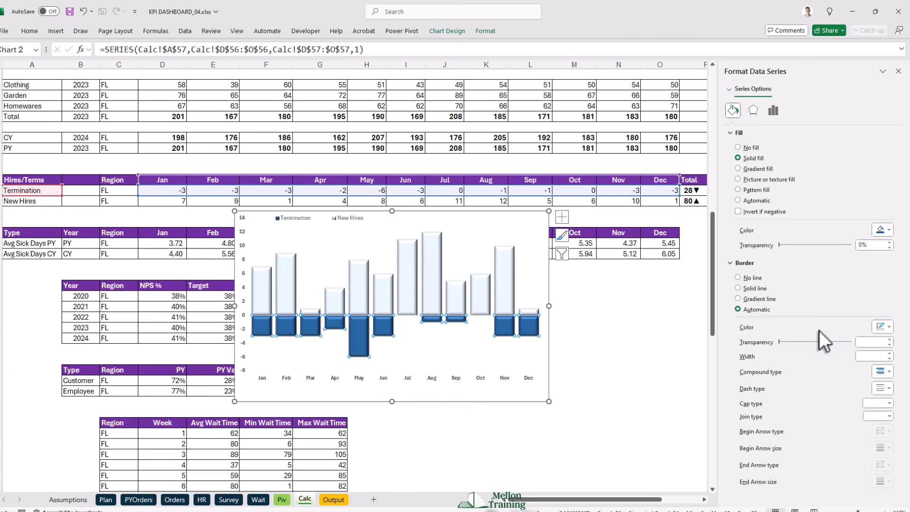
# - Set the minimum bound of the chart's vertical axis to -10
pyautogui.rightClick(243, 246)
pyautogui.click(269, 363)
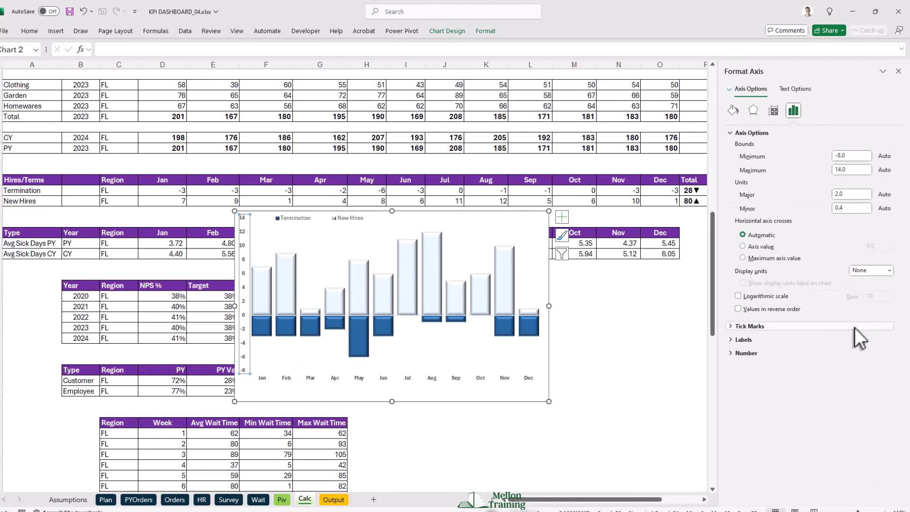
pyautogui.click(854, 157)
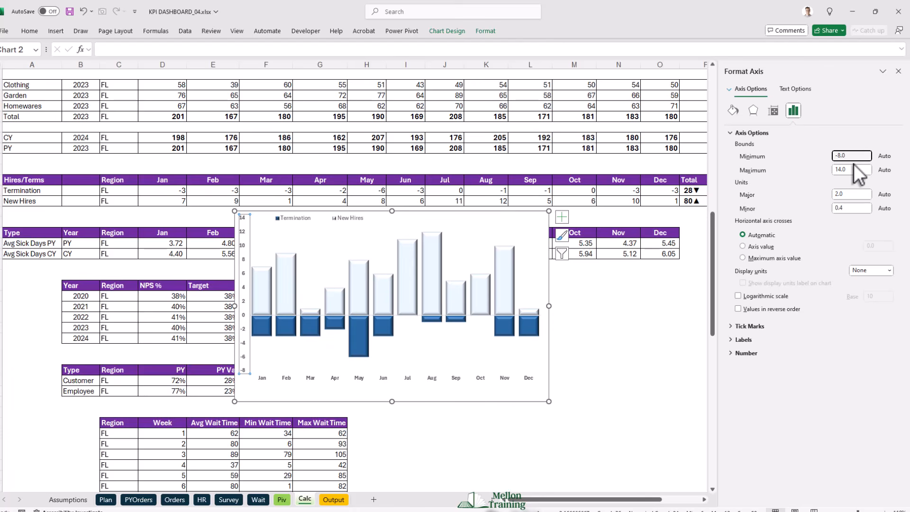
pyautogui.press('Return')
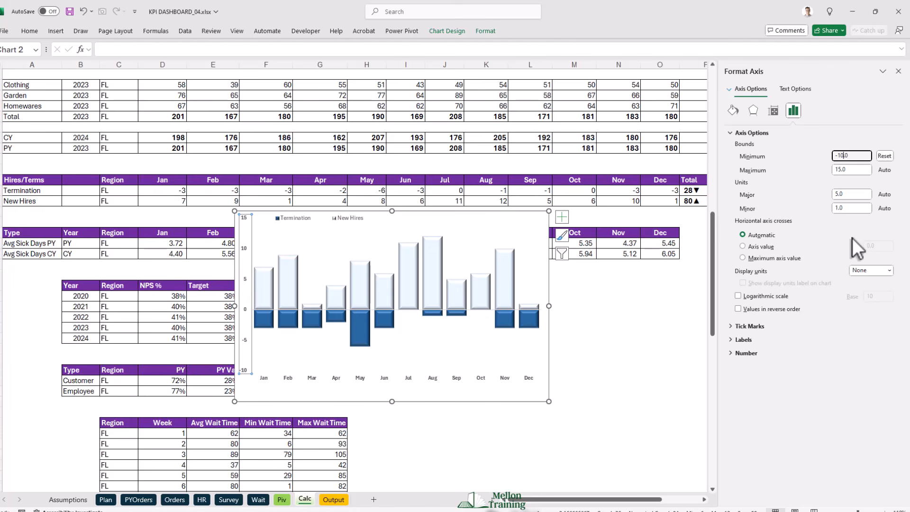
# - Remove the chart area's fill and border line
pyautogui.rightClick(491, 212)
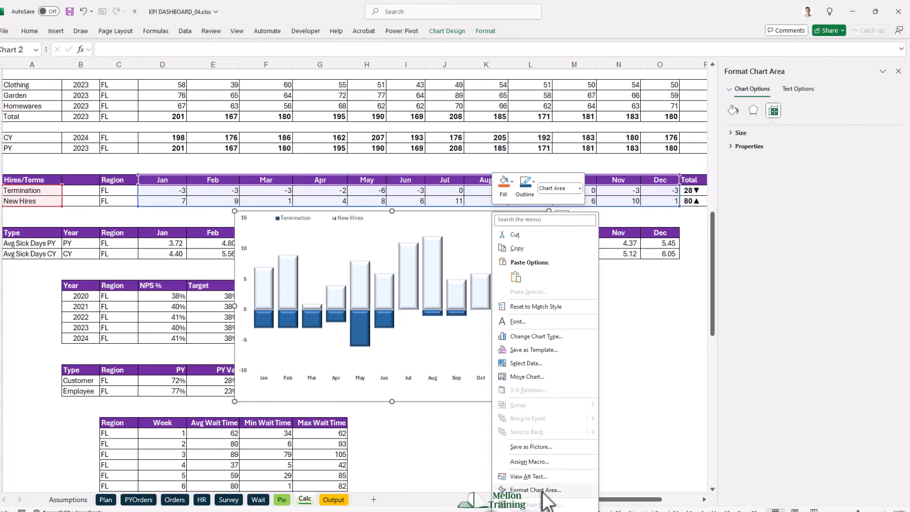
pyautogui.click(531, 489)
pyautogui.click(739, 147)
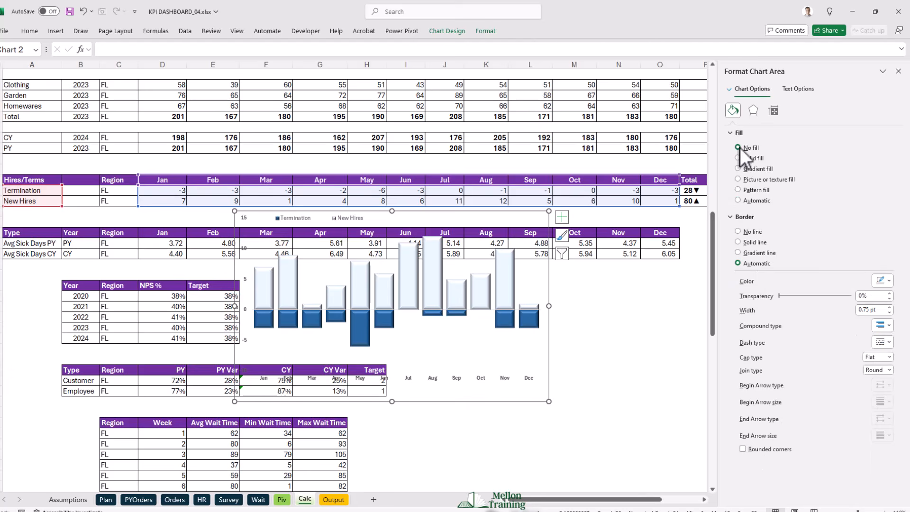
pyautogui.click(739, 232)
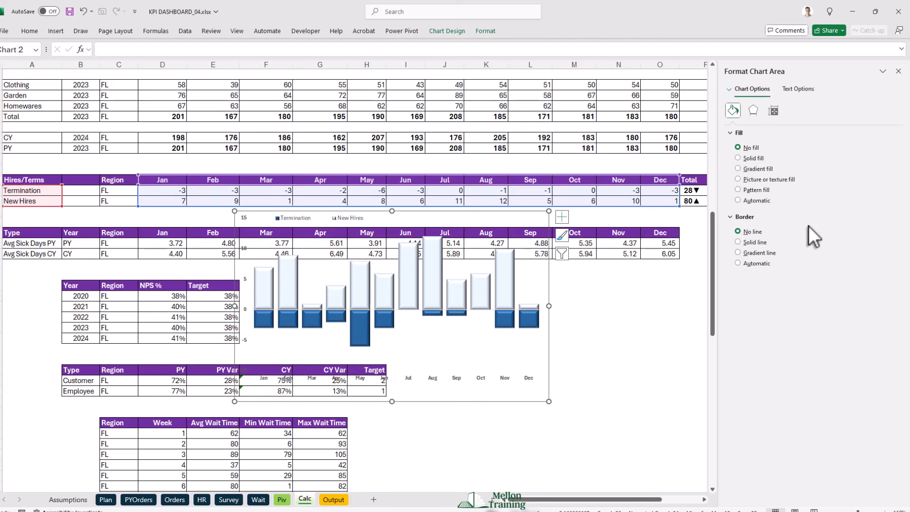
# - Increase the chart legend's font size to 10
pyautogui.click(297, 218)
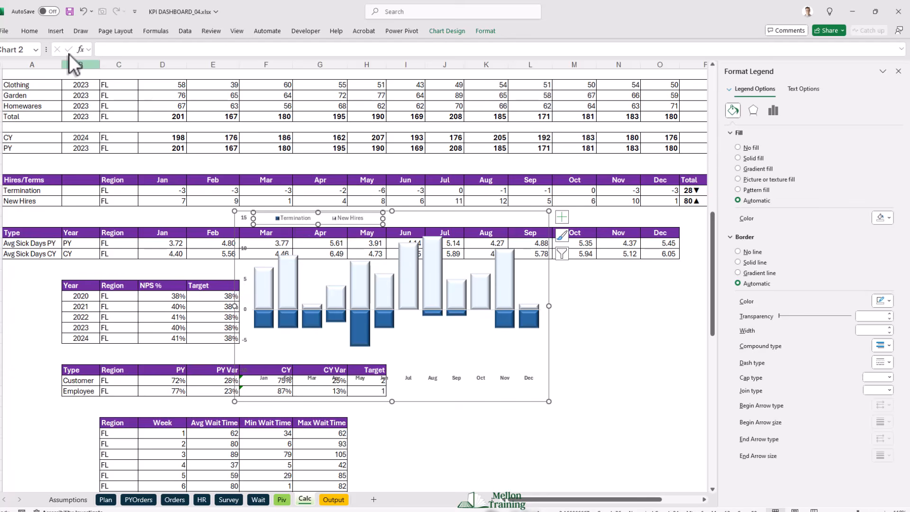
pyautogui.click(24, 31)
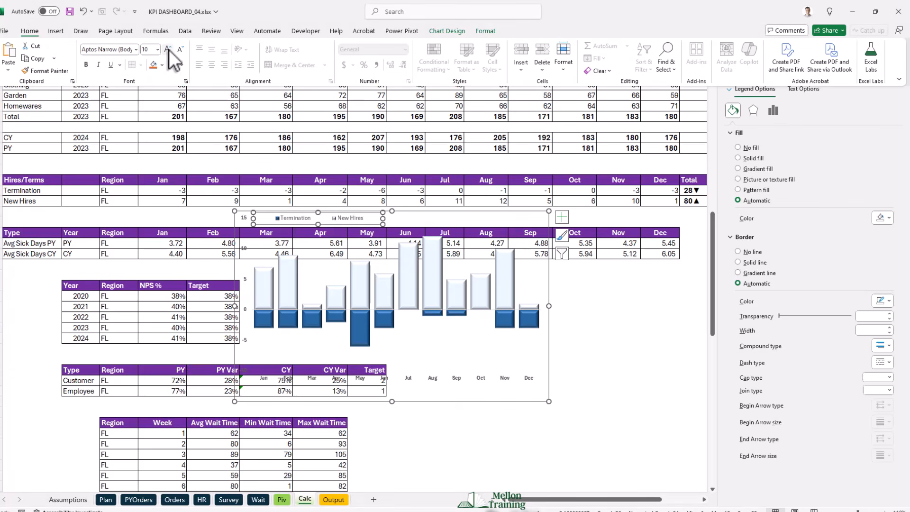
pyautogui.click(168, 49)
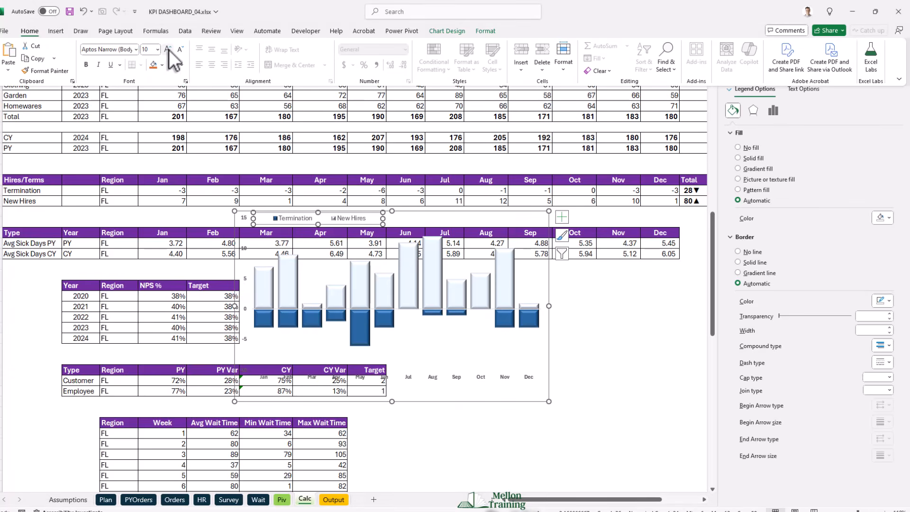
# - Copy the chart onto the Output sheet below the New Hires Terminations figures and close the formatting pane
pyautogui.click(550, 289)
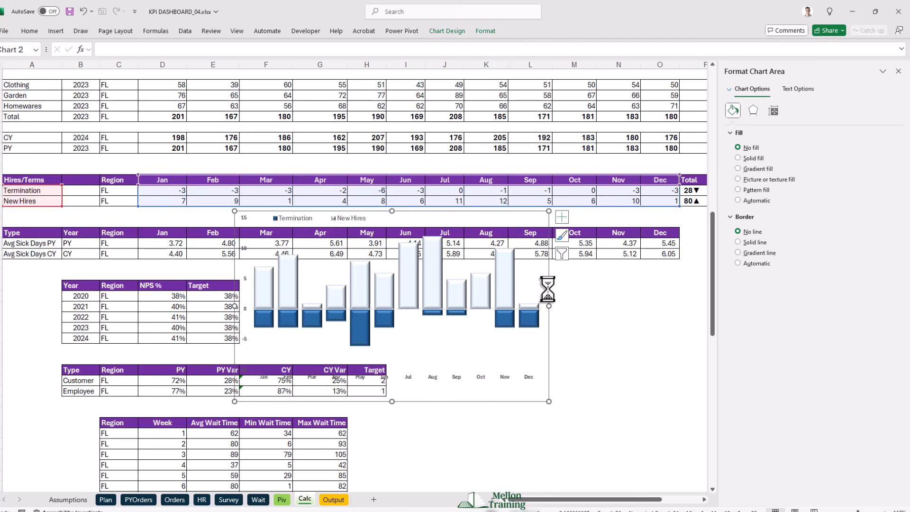
pyautogui.click(334, 499)
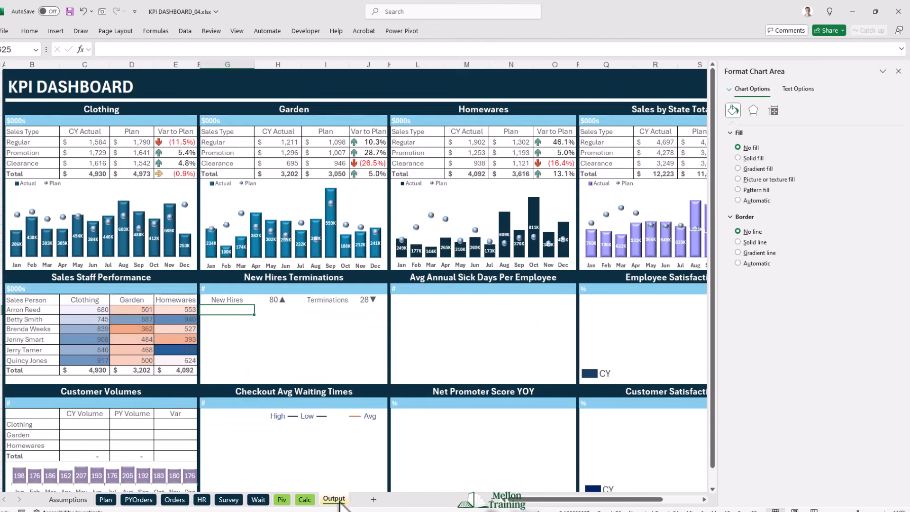
pyautogui.click(231, 321)
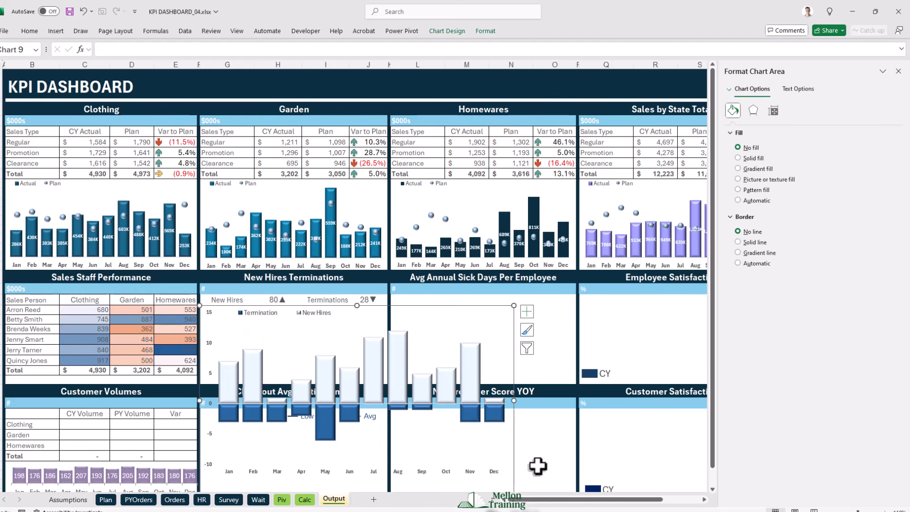
pyautogui.click(898, 70)
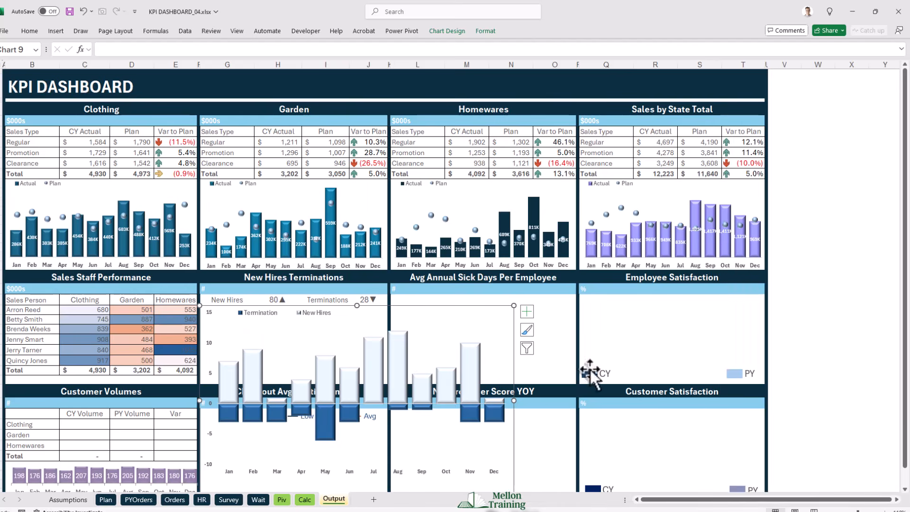
# - Shrink the pasted chart to the New Hires Terminations panel's width and stretch its lower edge so the columns fill the panel
pyautogui.scroll(-1, 506, 417)
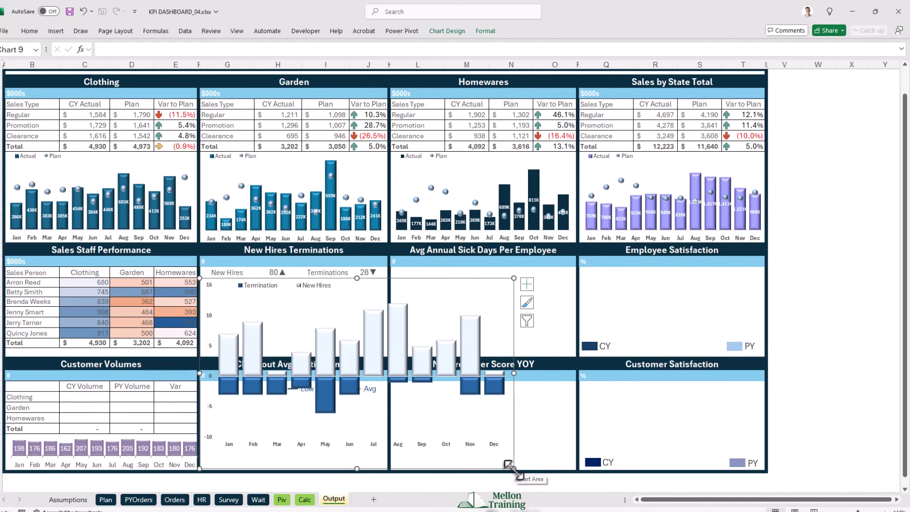
pyautogui.moveTo(502, 459); pyautogui.dragTo(385, 359)
pyautogui.click(298, 324)
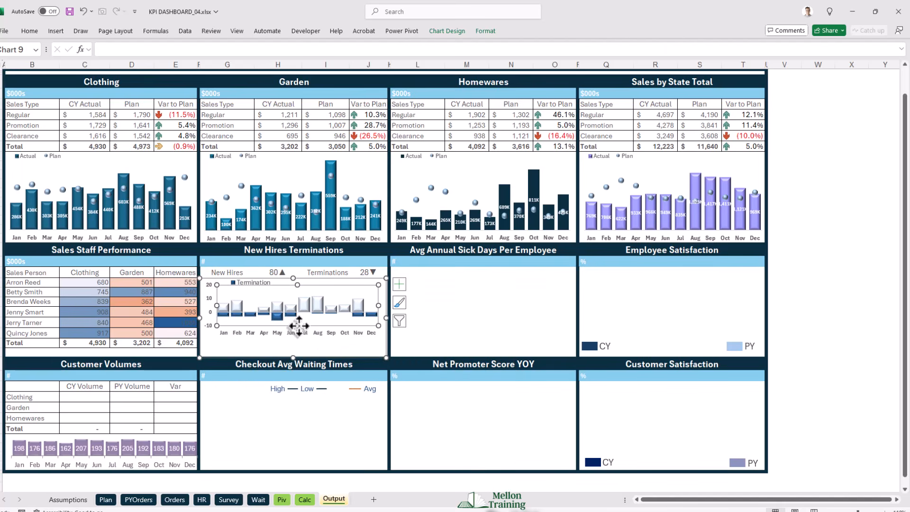
pyautogui.moveTo(293, 356)
pyautogui.mouseDown()
pyautogui.moveTo(292, 382)
pyautogui.moveTo(293, 375)
pyautogui.mouseUp()
pyautogui.moveTo(294, 377); pyautogui.dragTo(293, 378)
pyautogui.click(435, 344)
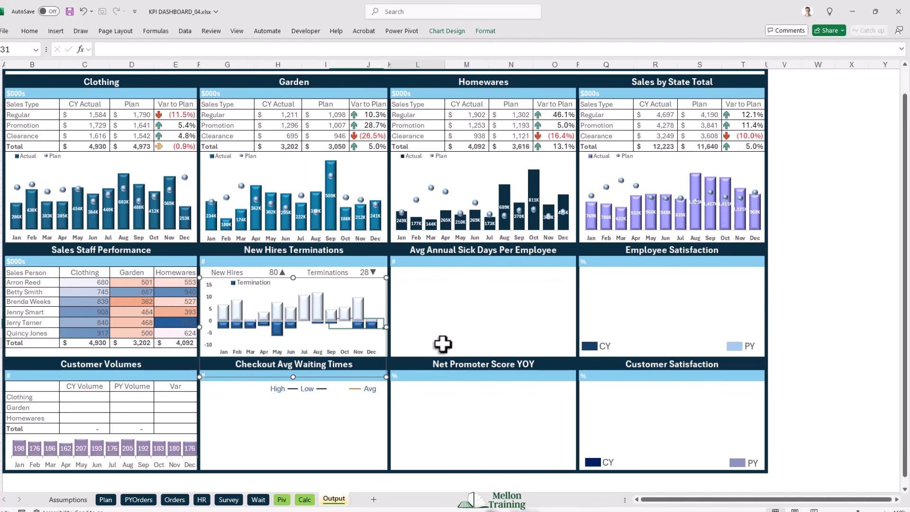
# - Widen the legend of the New Hires Terminations chart to fit both the Termination and New Hires entries
pyautogui.click(240, 285)
pyautogui.moveTo(291, 283); pyautogui.dragTo(312, 285)
pyautogui.click(484, 311)
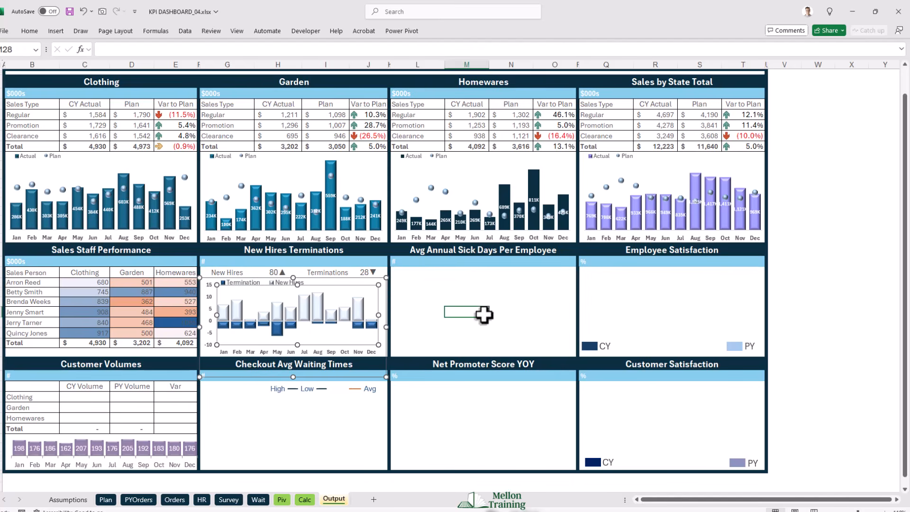
# - Delete the original New Hires and Termination chart from the Calc sheet
pyautogui.click(305, 499)
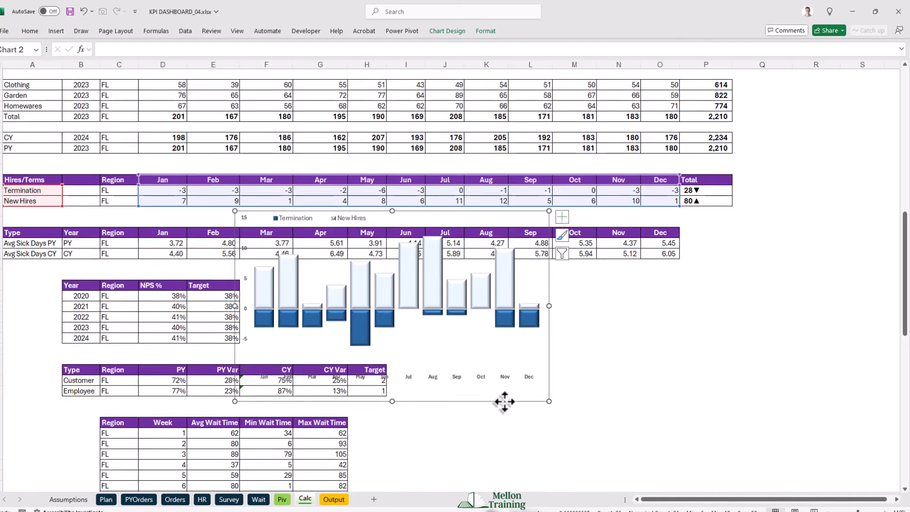
pyautogui.press('Delete')
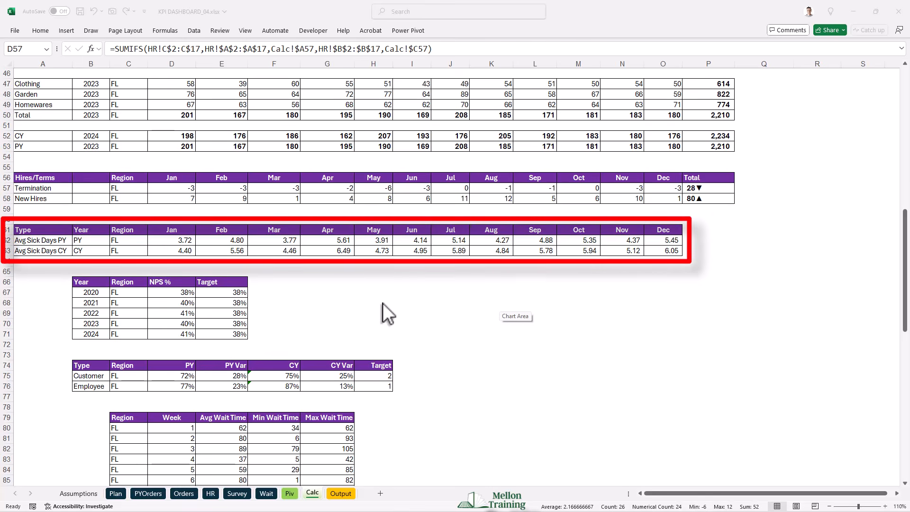
# - Insert a Line with Markers chart from the Type labels and Jan–Dec values of the average sick days table, A61:A63 and D61:O63
pyautogui.click(41, 229)
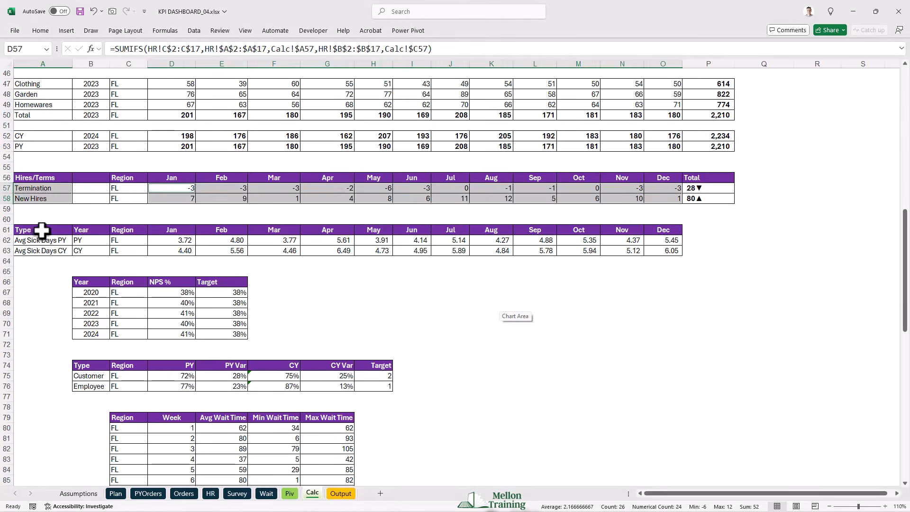
pyautogui.moveTo(41, 229); pyautogui.dragTo(44, 251)
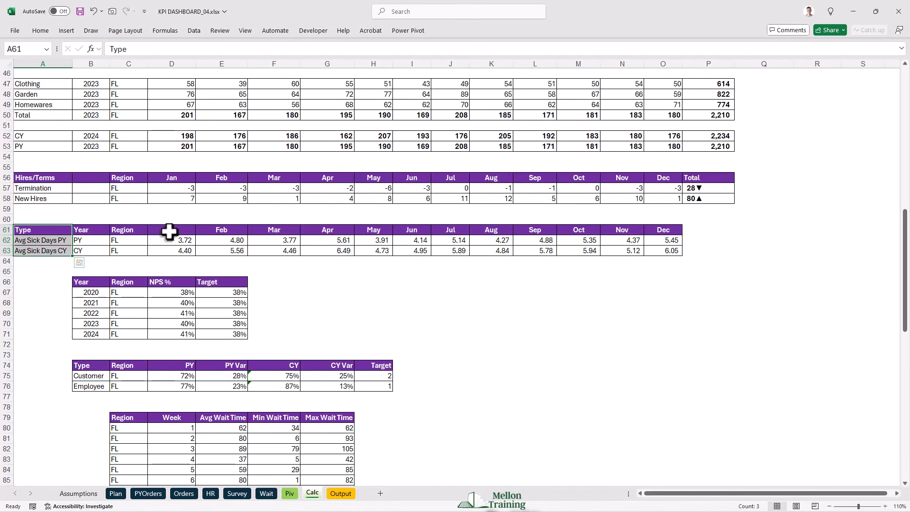
pyautogui.moveTo(171, 230); pyautogui.dragTo(661, 248)
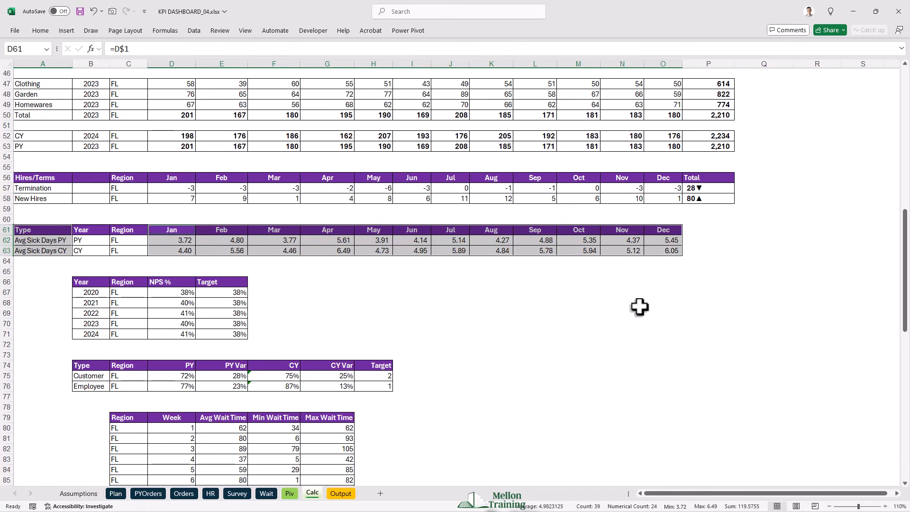
pyautogui.click(63, 31)
pyautogui.click(340, 57)
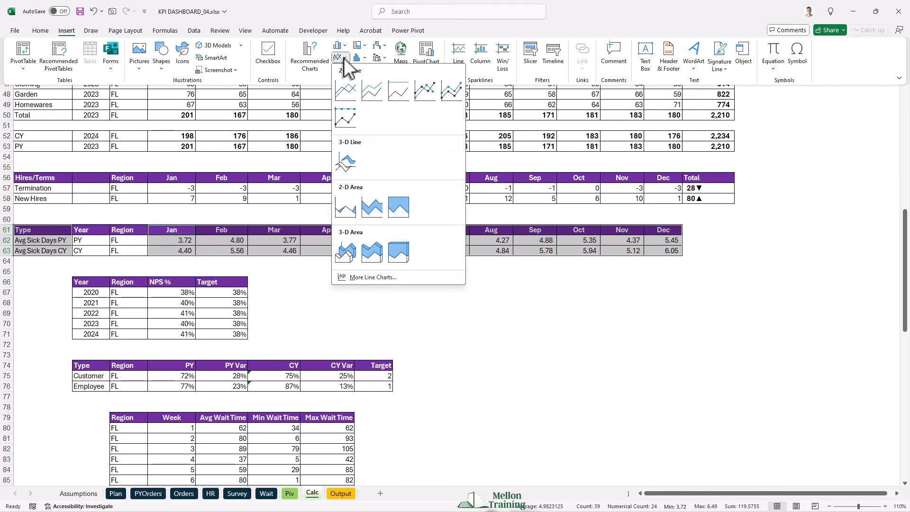
pyautogui.click(426, 94)
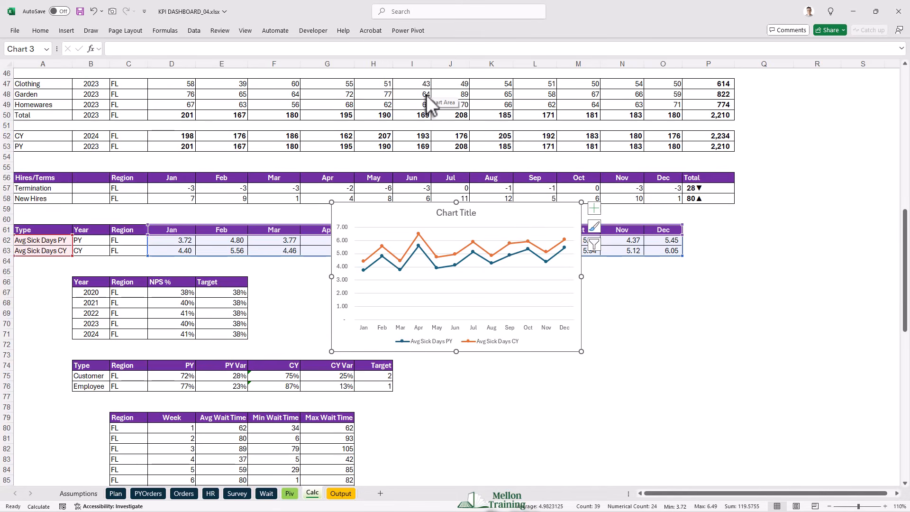
# - Reposition and enlarge the sick days chart over its table, and remove the chart title and gridlines
pyautogui.moveTo(476, 205); pyautogui.dragTo(498, 228)
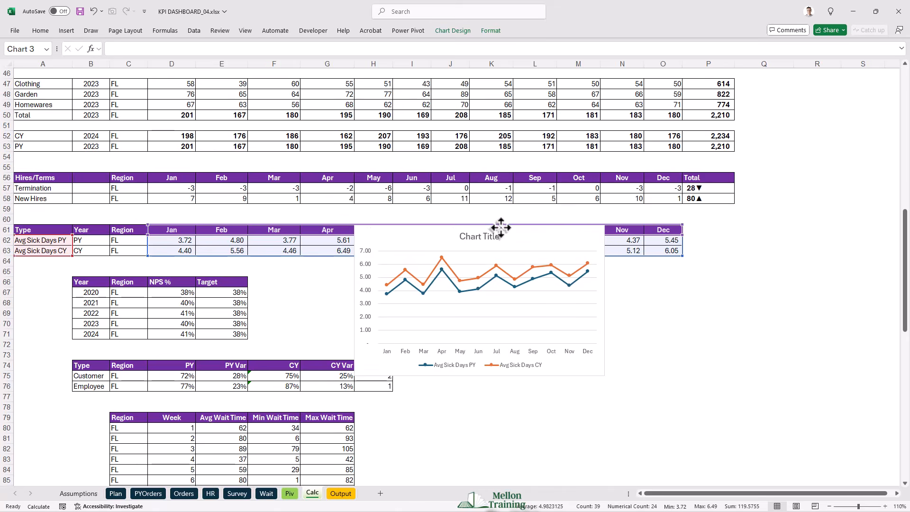
pyautogui.moveTo(605, 375); pyautogui.dragTo(650, 401)
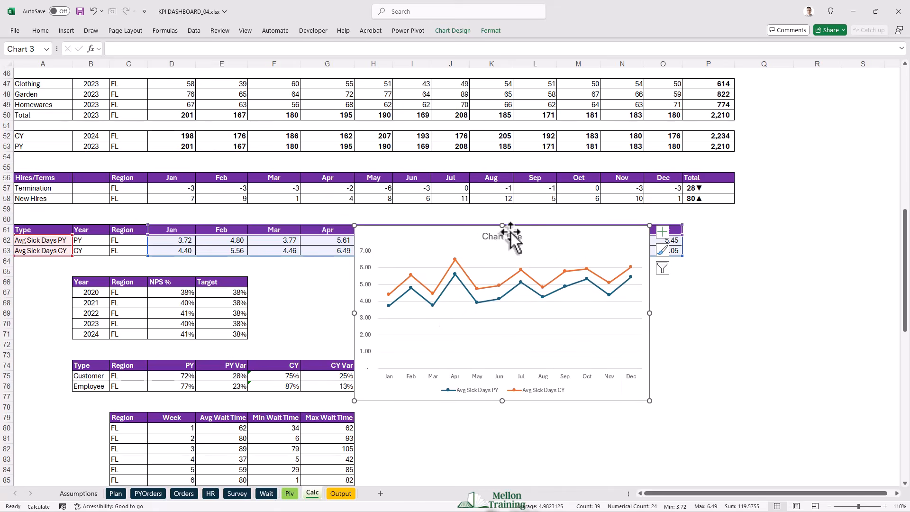
pyautogui.press('Delete')
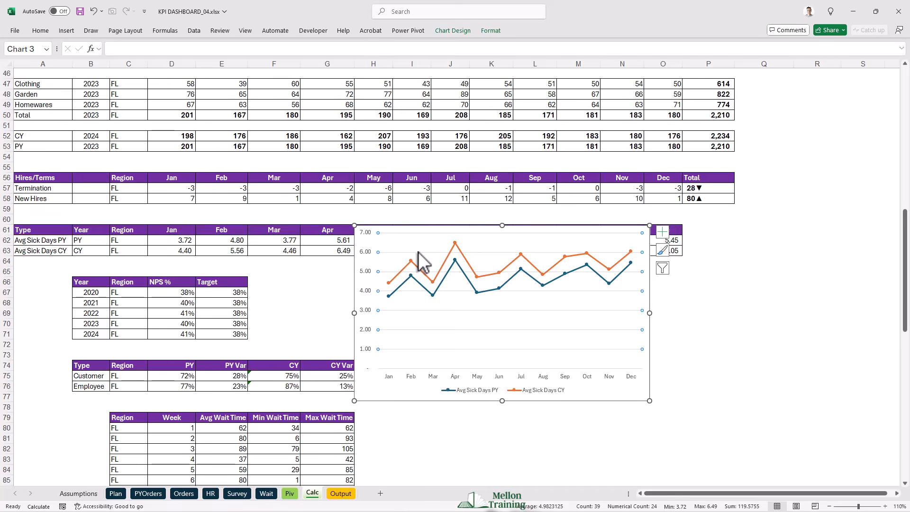
# - Move the legend to the top of the sick days chart and widen it, and extend the plot area down into the freed space
pyautogui.click(487, 388)
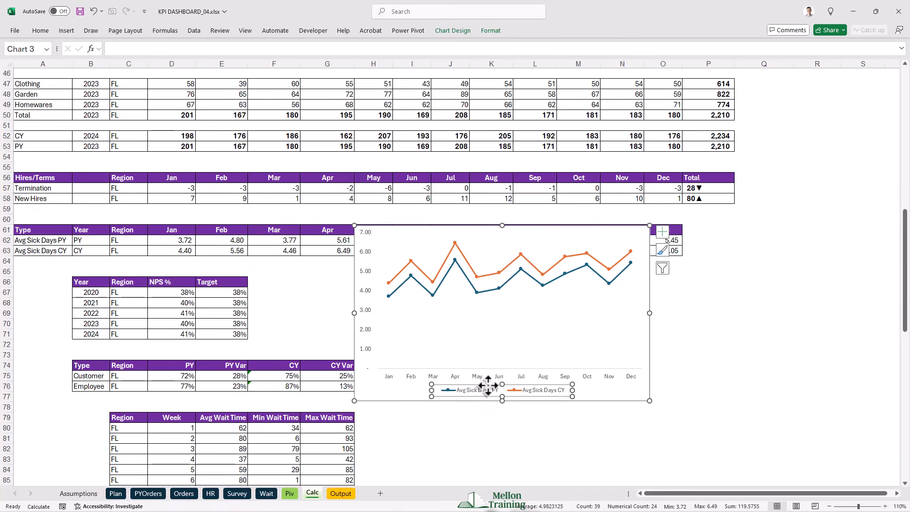
pyautogui.moveTo(483, 382); pyautogui.dragTo(493, 229)
pyautogui.moveTo(437, 236); pyautogui.dragTo(418, 235)
pyautogui.moveTo(580, 235); pyautogui.dragTo(601, 235)
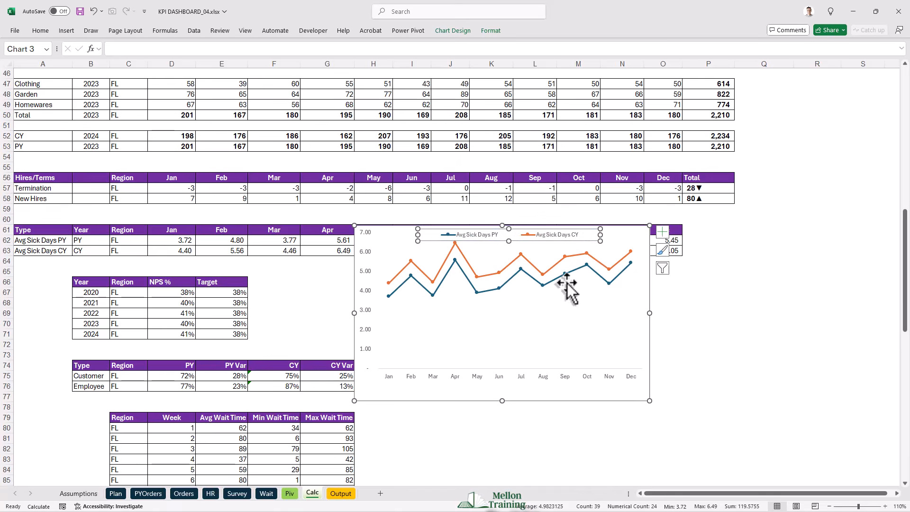
pyautogui.click(514, 311)
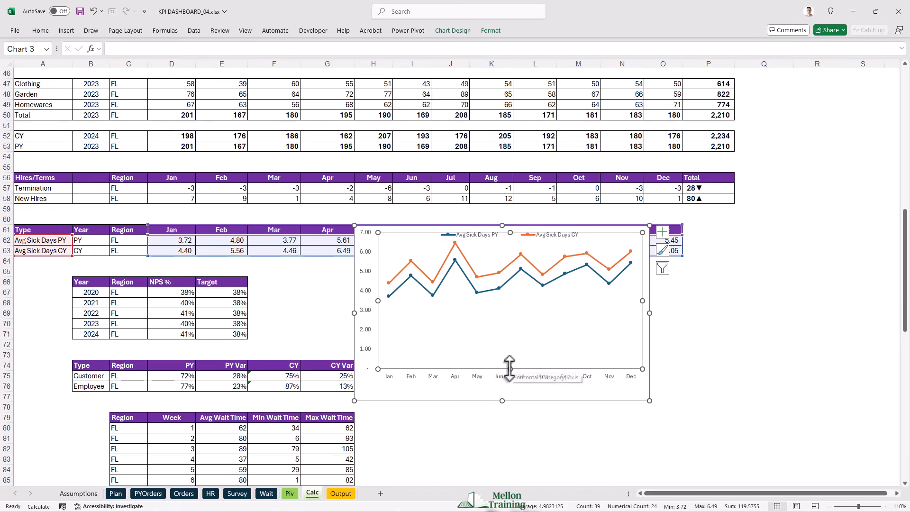
pyautogui.moveTo(510, 369); pyautogui.dragTo(510, 383)
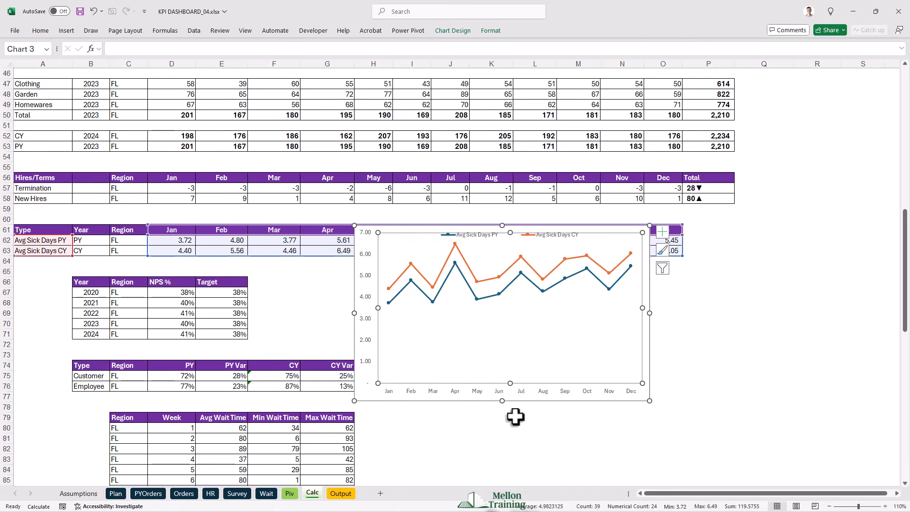
# - Set the sick days chart's vertical axis bounds to a maximum of 8 and a minimum of 2
pyautogui.rightClick(366, 318)
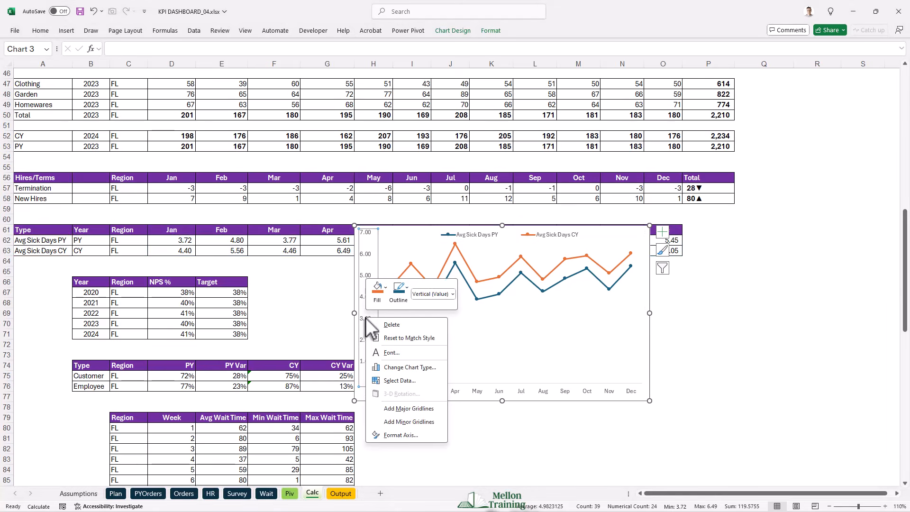
pyautogui.click(407, 436)
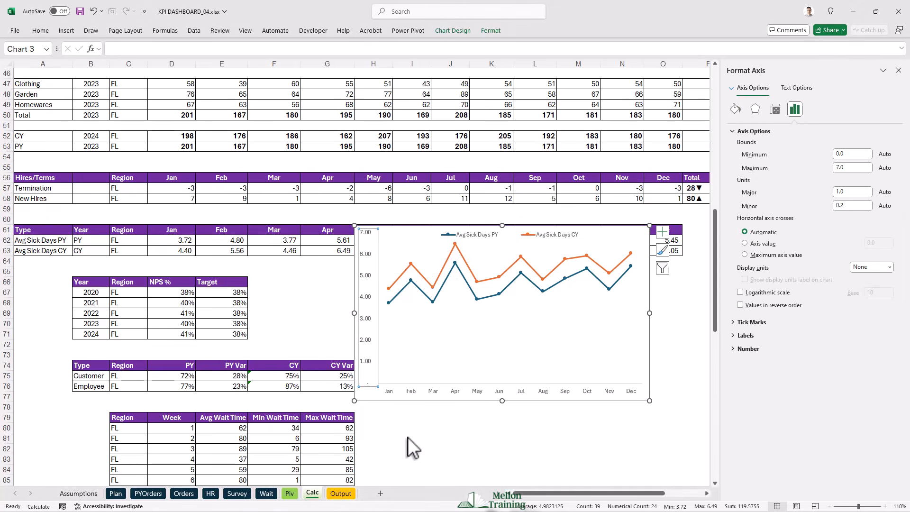
pyautogui.click(851, 168)
pyautogui.write('8')
pyautogui.press('Return')
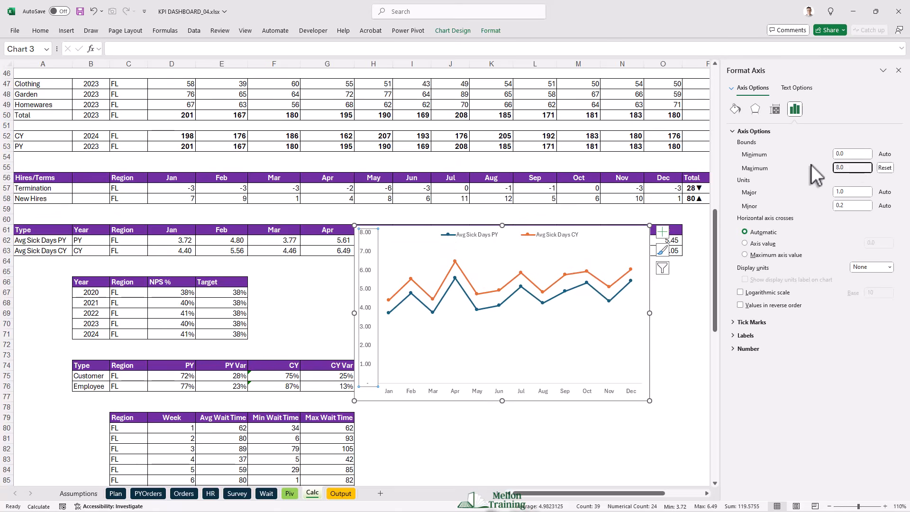
pyautogui.click(830, 154)
pyautogui.write('2')
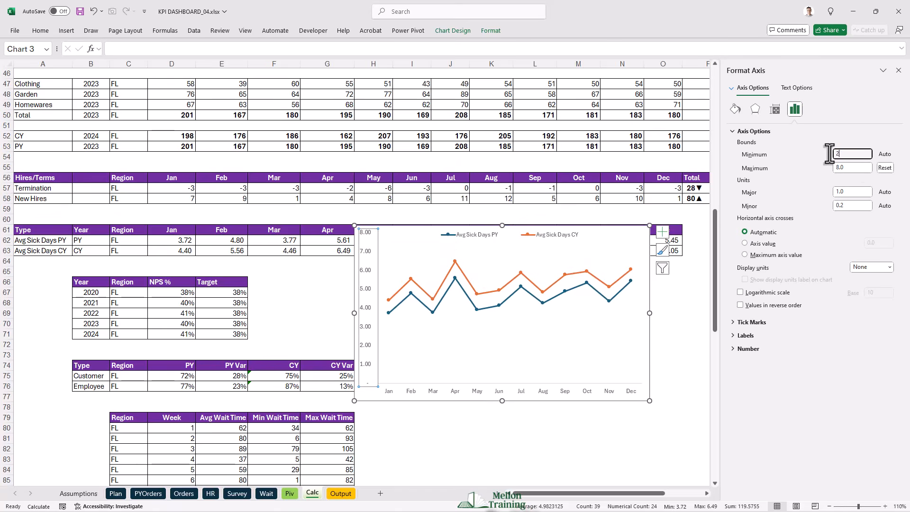
pyautogui.press('Return')
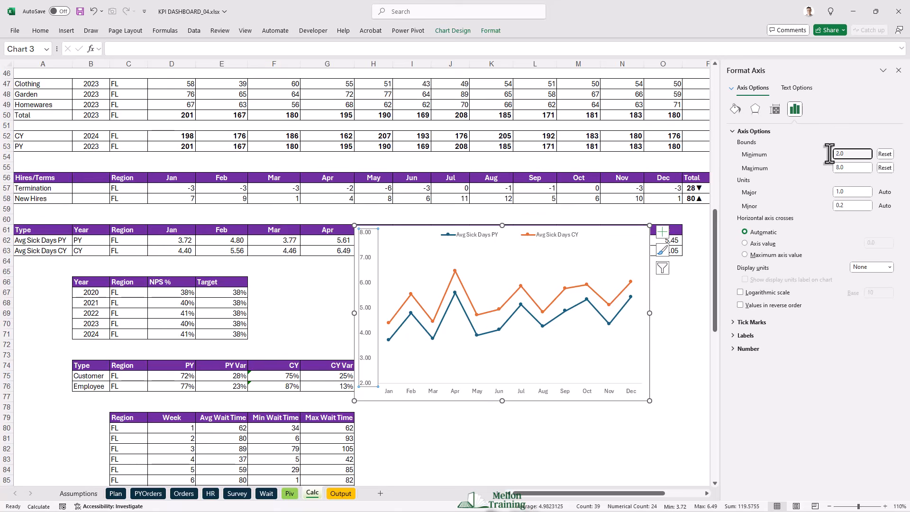
# - Set the vertical axis major unit to 2 and raise its maximum bound to 10
pyautogui.click(837, 192)
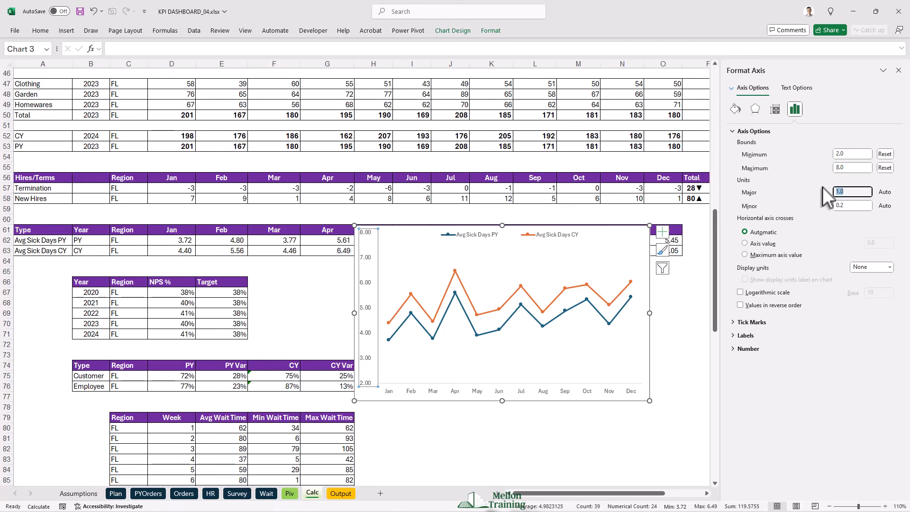
pyautogui.write('2')
pyautogui.press('Tab')
pyautogui.click(854, 167)
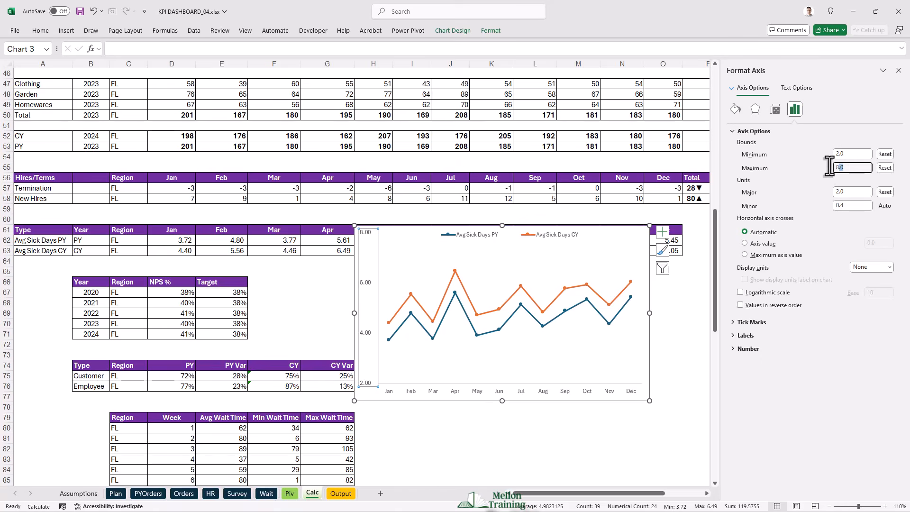
pyautogui.write('10')
pyautogui.press('Return')
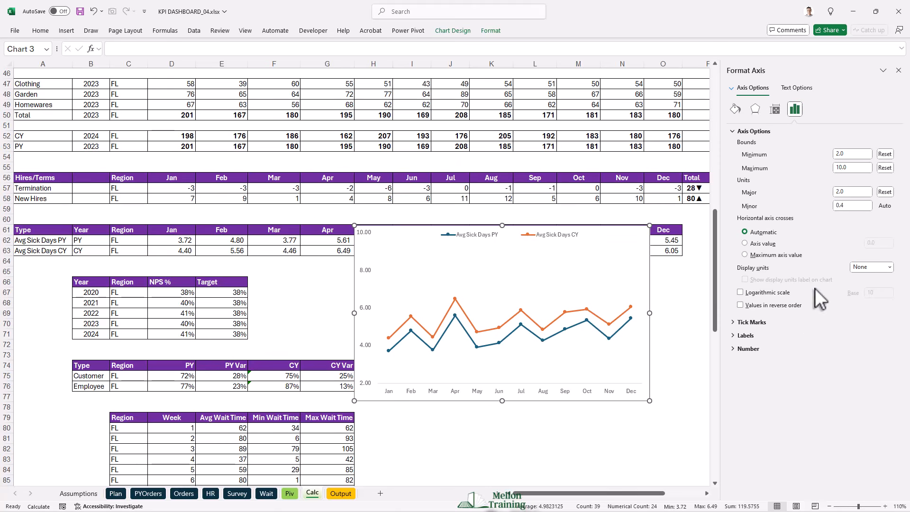
# - Format the vertical axis labels with the Number category and 0 decimal places
pyautogui.click(733, 348)
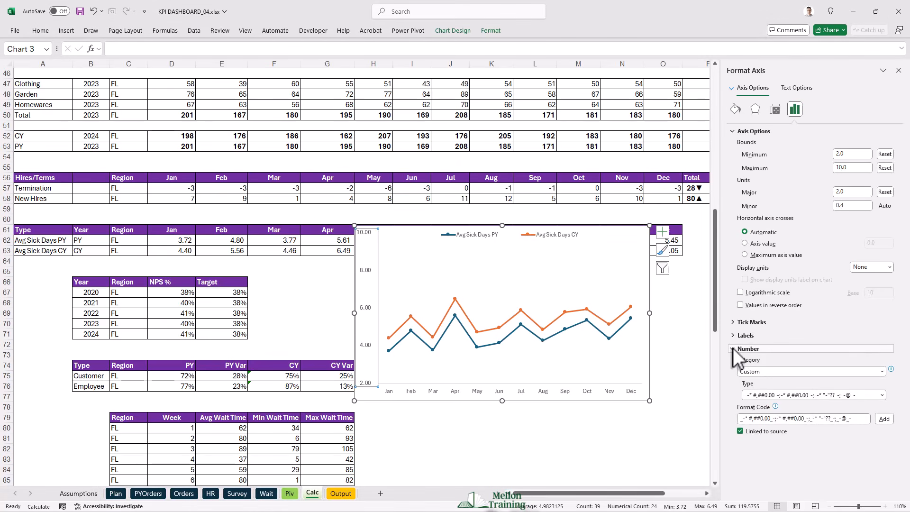
pyautogui.click(772, 368)
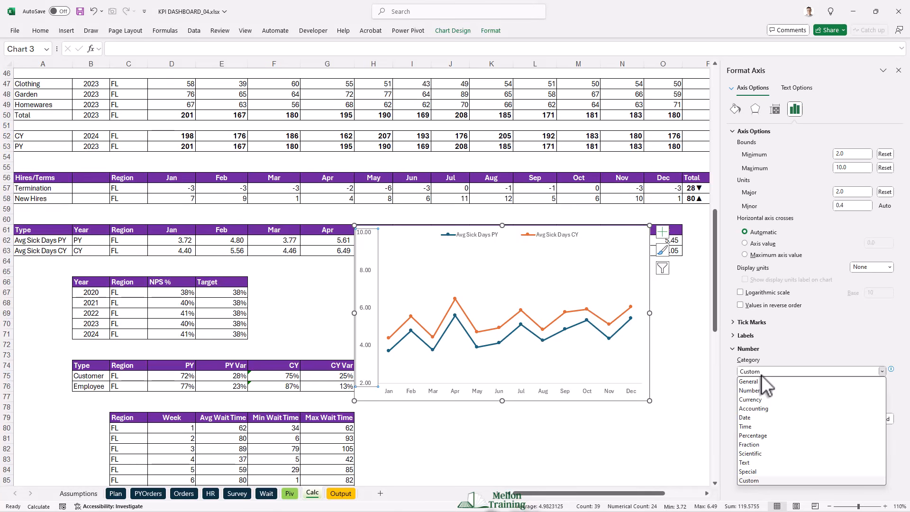
pyautogui.click(753, 390)
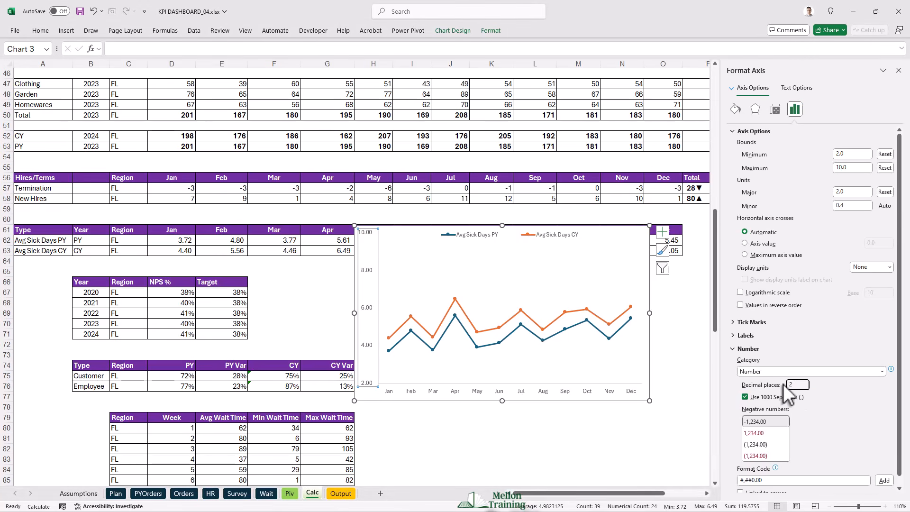
pyautogui.write('0')
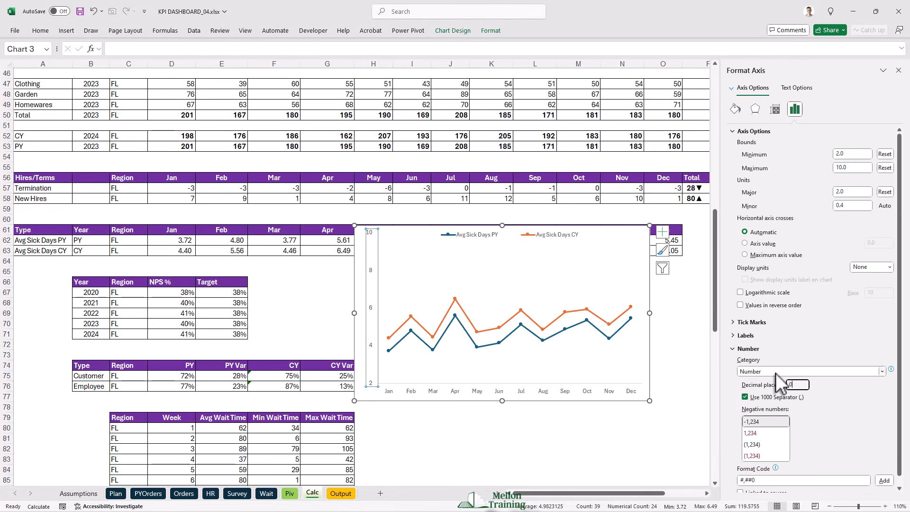
pyautogui.scroll(-1, 831, 413)
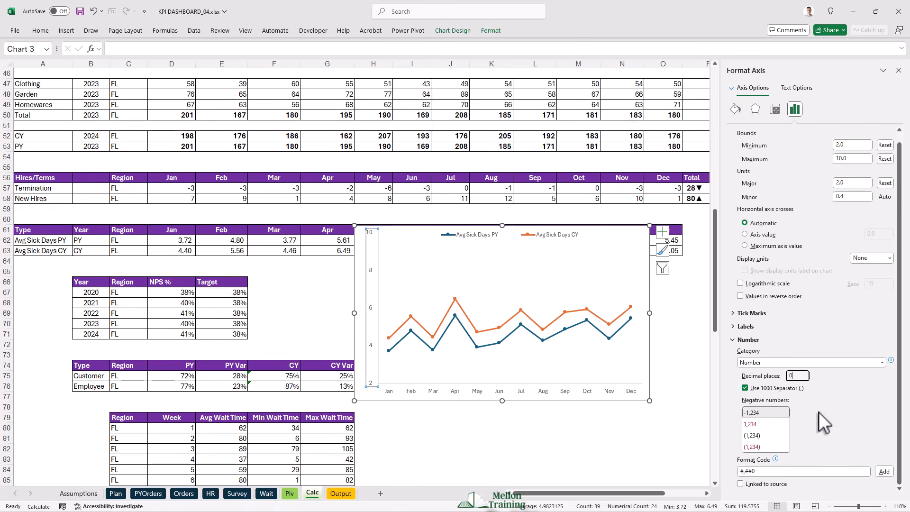
# - Format the Avg Sick Days CY line as a light blue solid line with a width of 3 pt
pyautogui.rightClick(459, 305)
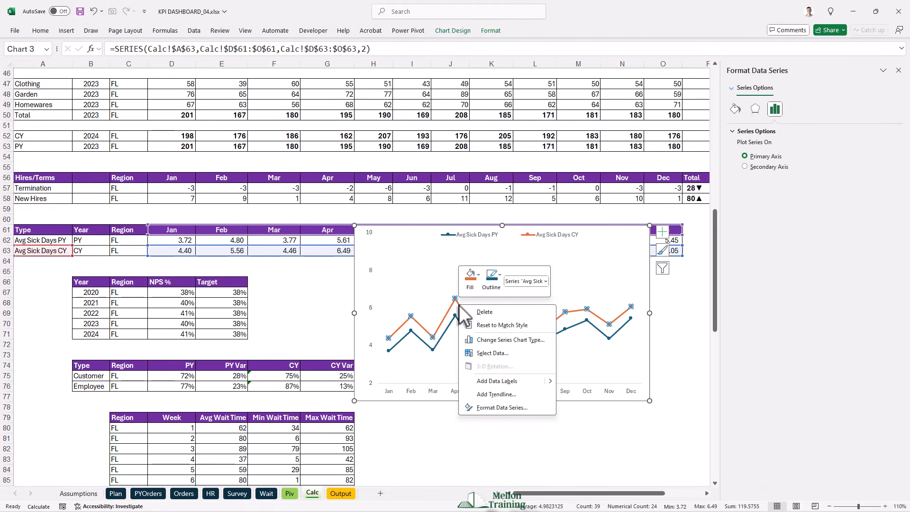
pyautogui.click(515, 406)
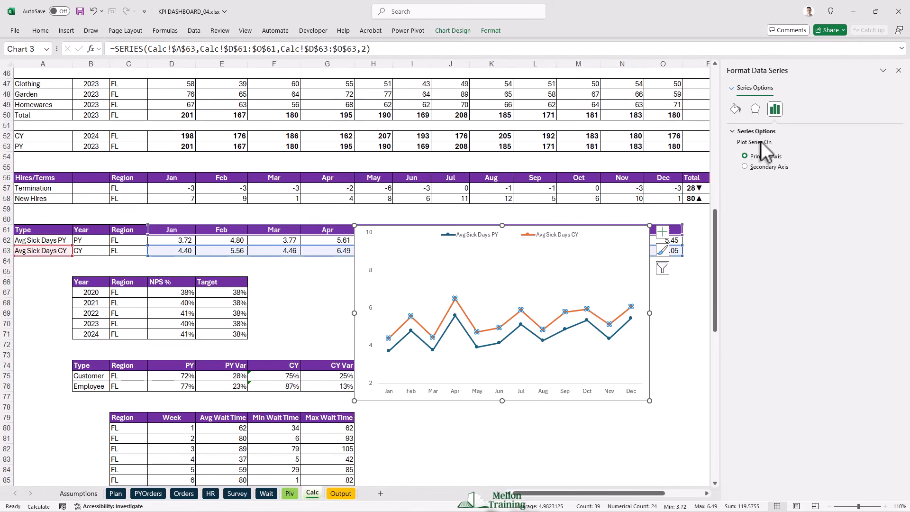
pyautogui.click(736, 108)
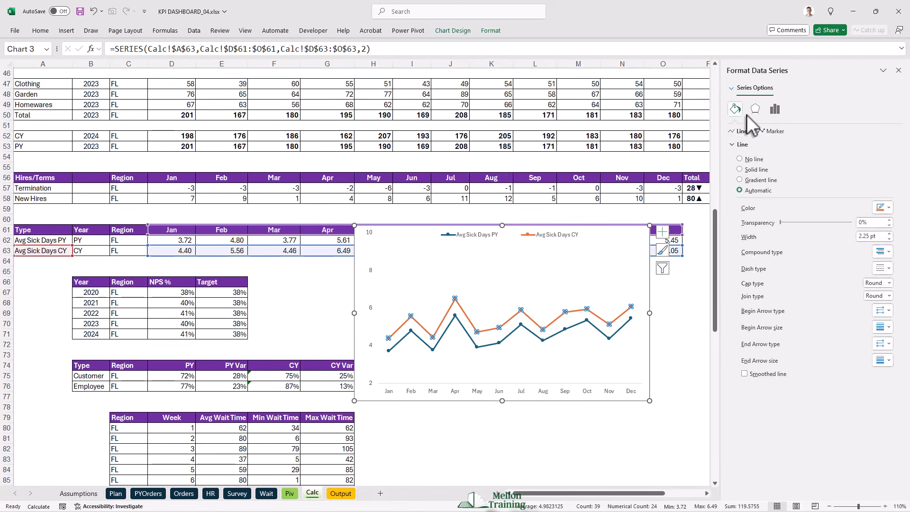
pyautogui.click(885, 207)
pyautogui.click(823, 285)
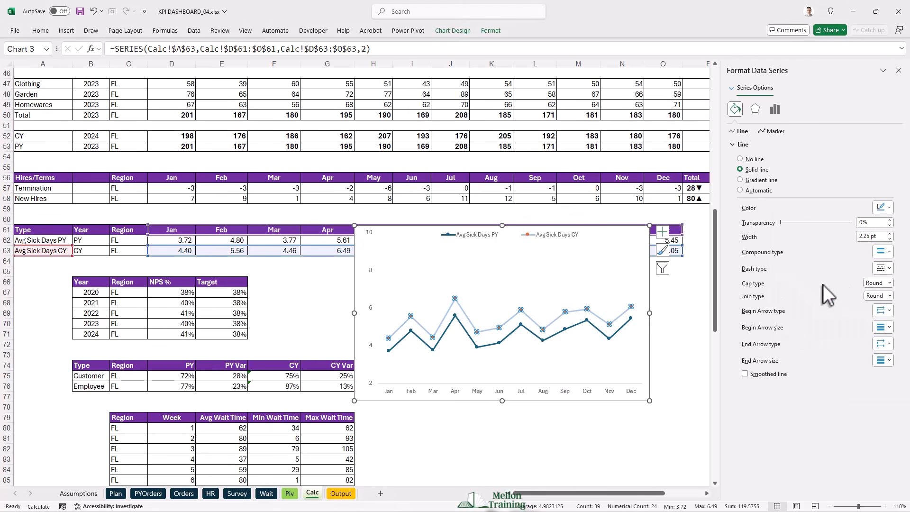
pyautogui.click(889, 234)
pyautogui.click(890, 233)
pyautogui.click(890, 233)
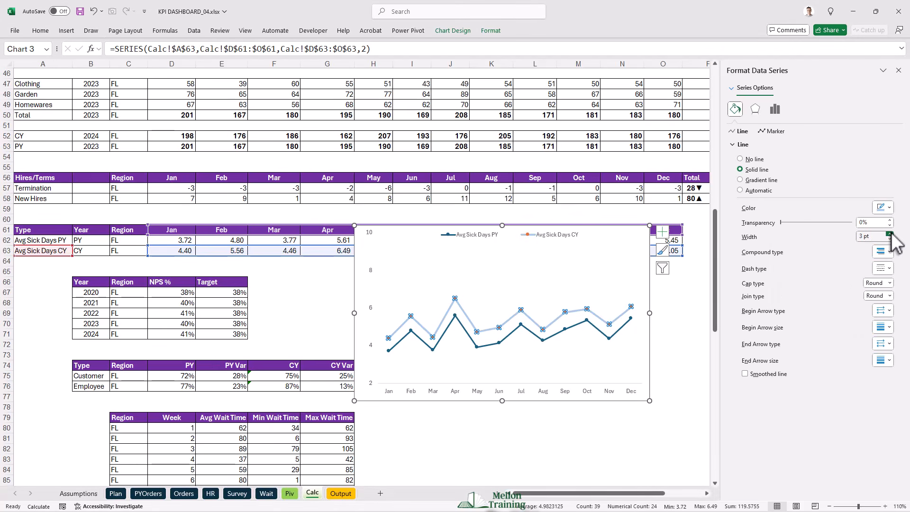
# - Give the Avg Sick Days CY series built-in markers of size 6 with no fill
pyautogui.click(777, 131)
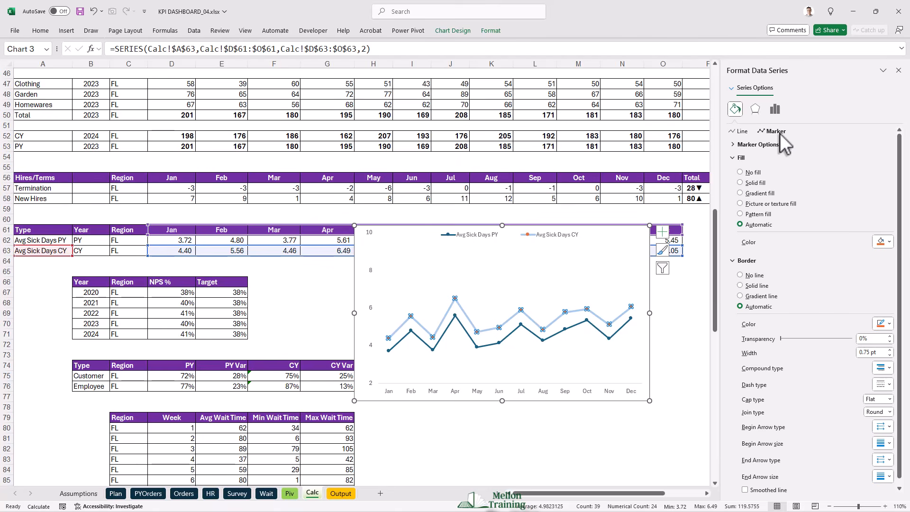
pyautogui.click(734, 144)
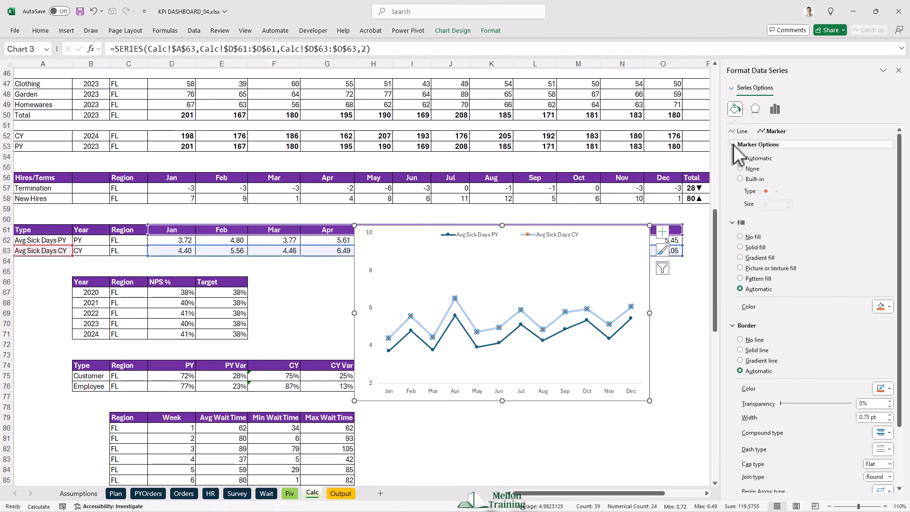
pyautogui.click(740, 178)
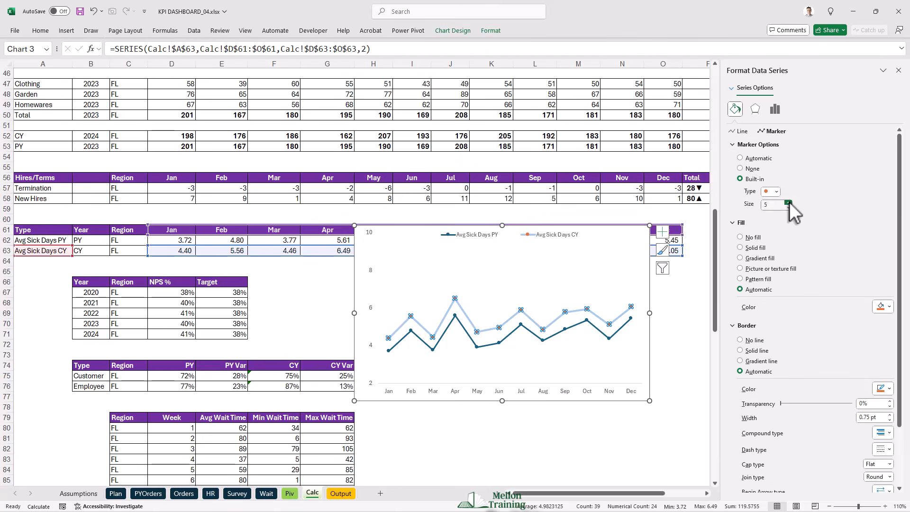
pyautogui.click(740, 237)
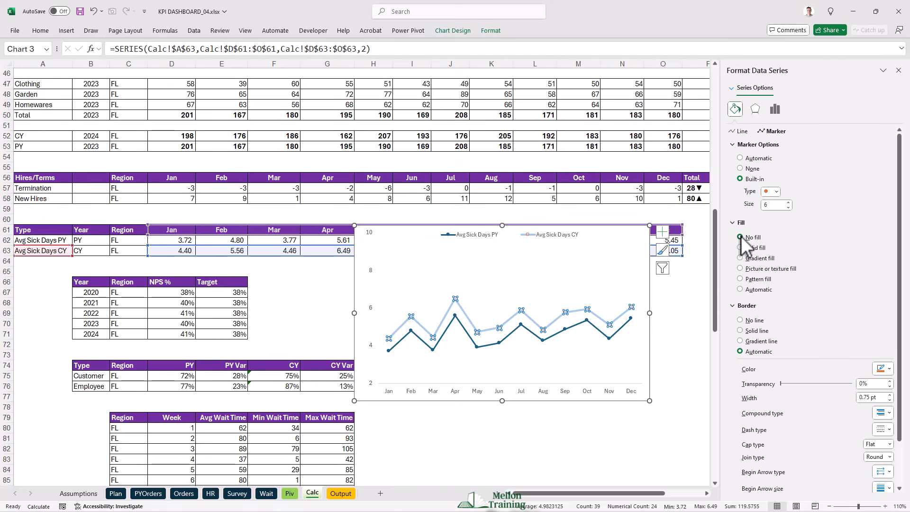
# - Give the Avg Sick Days CY markers a solid purple border and thicken it
pyautogui.click(889, 368)
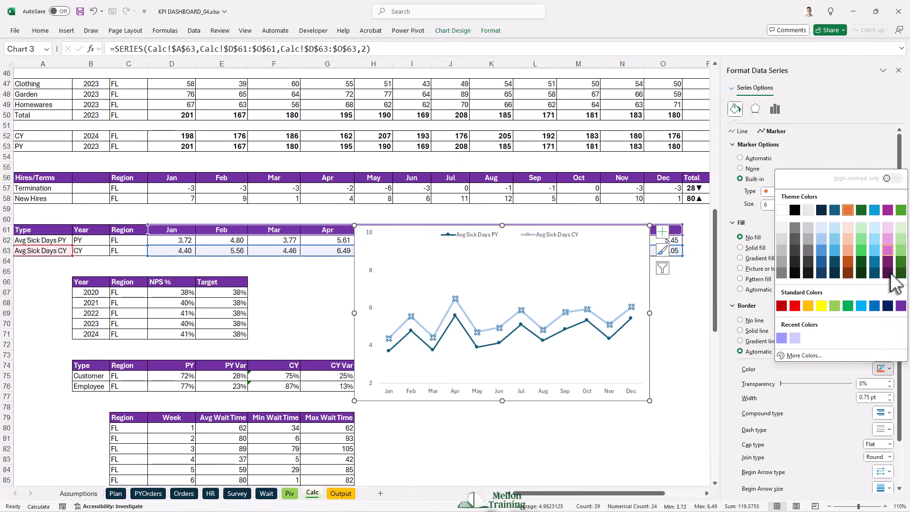
pyautogui.click(901, 306)
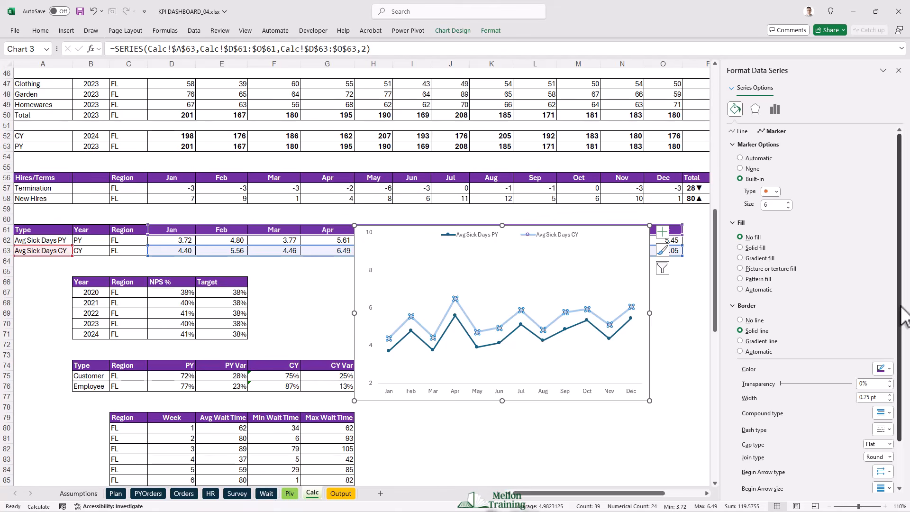
pyautogui.click(890, 395)
pyautogui.click(891, 395)
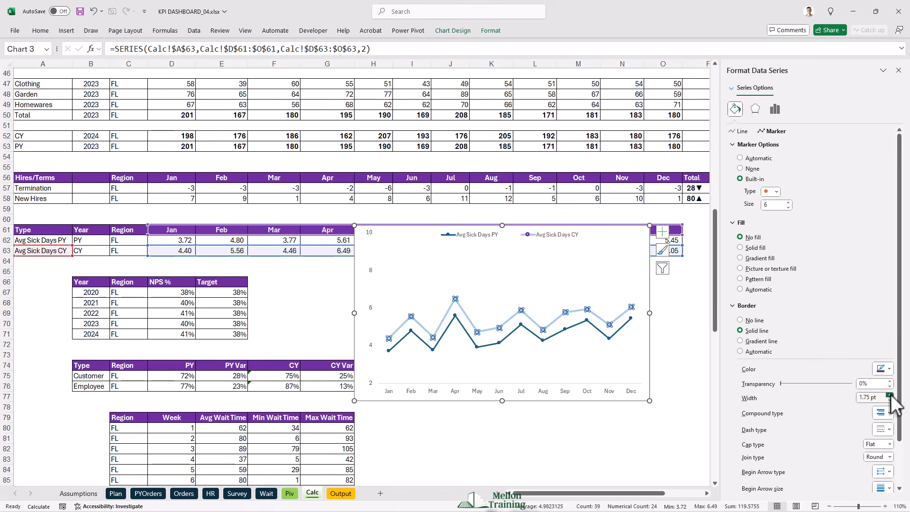
pyautogui.click(890, 396)
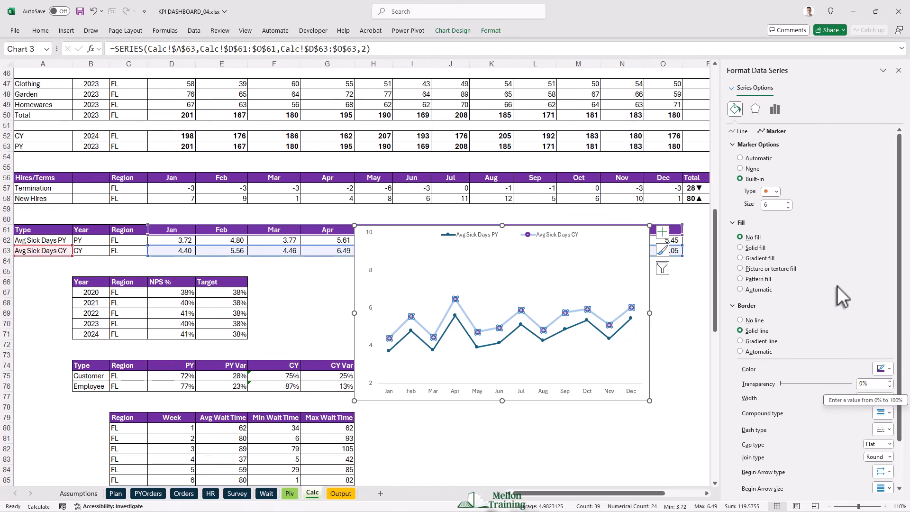
# - Format the Avg Sick Days PY line as a dark blue solid line with a width of 3 pt
pyautogui.click(575, 326)
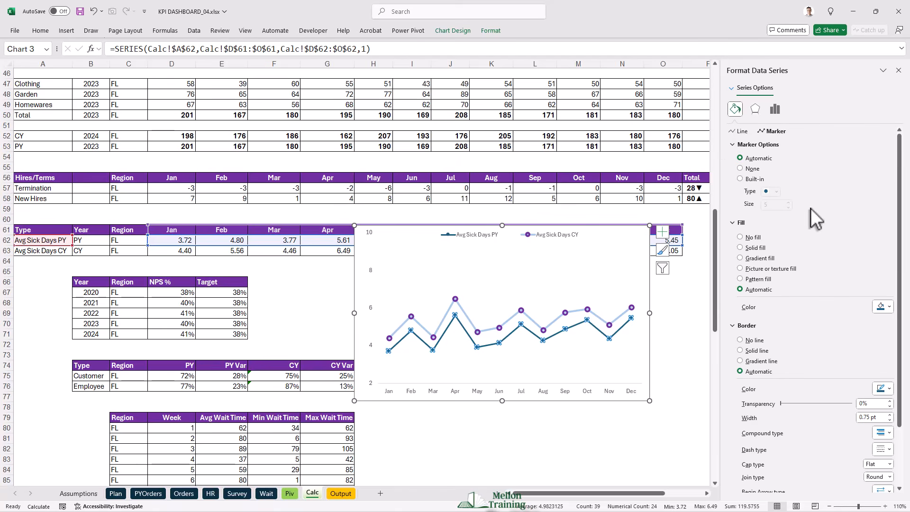
pyautogui.click(738, 131)
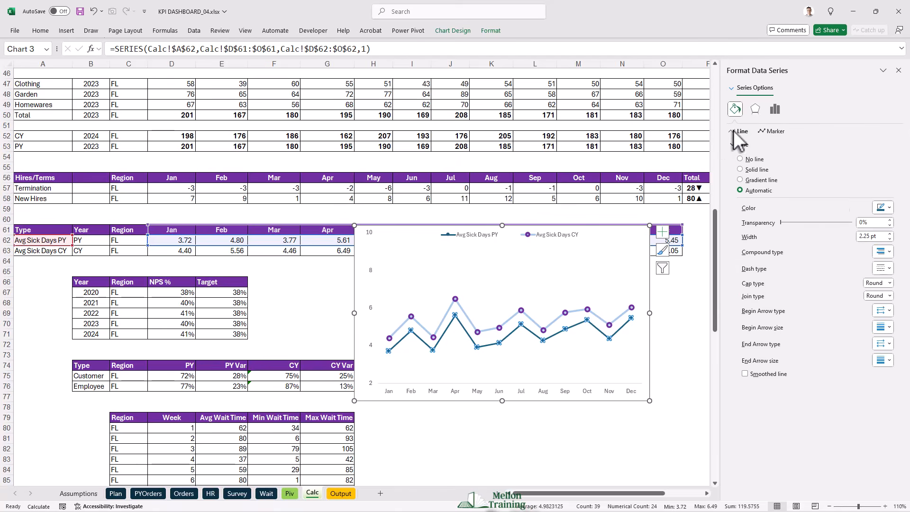
pyautogui.click(890, 208)
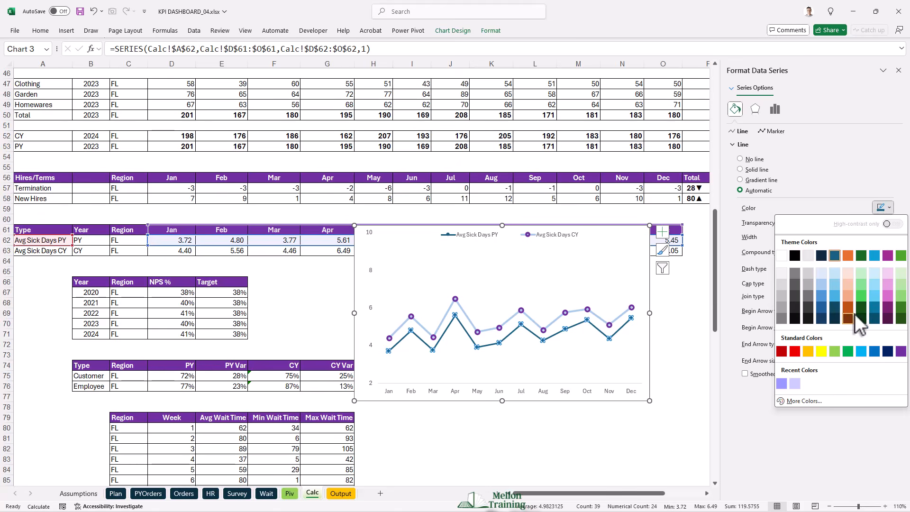
pyautogui.click(821, 308)
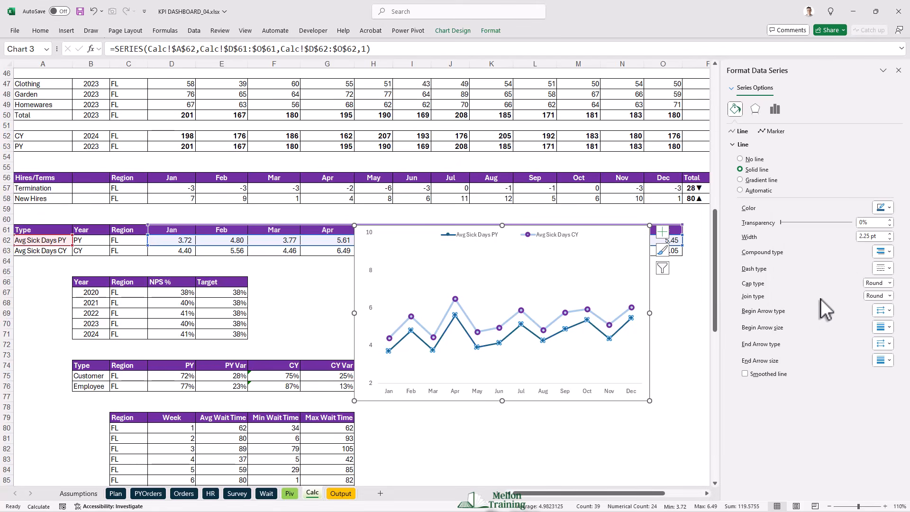
pyautogui.click(890, 234)
pyautogui.click(890, 233)
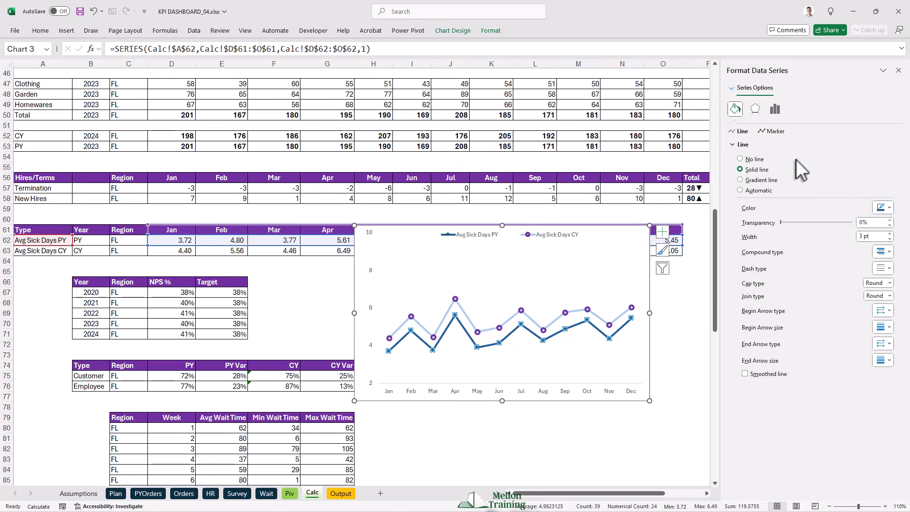
# - Give the Avg Sick Days PY series built-in markers of size 6 with no fill
pyautogui.click(774, 131)
pyautogui.click(758, 144)
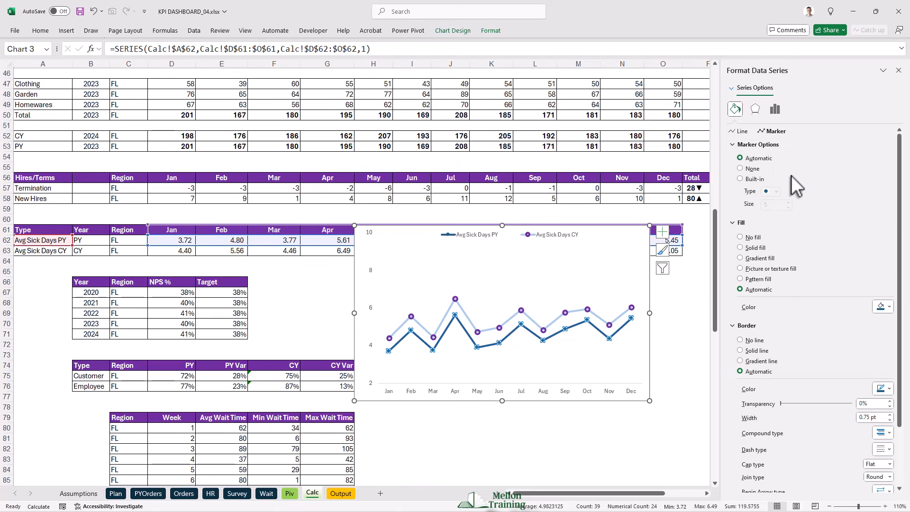
pyautogui.click(740, 179)
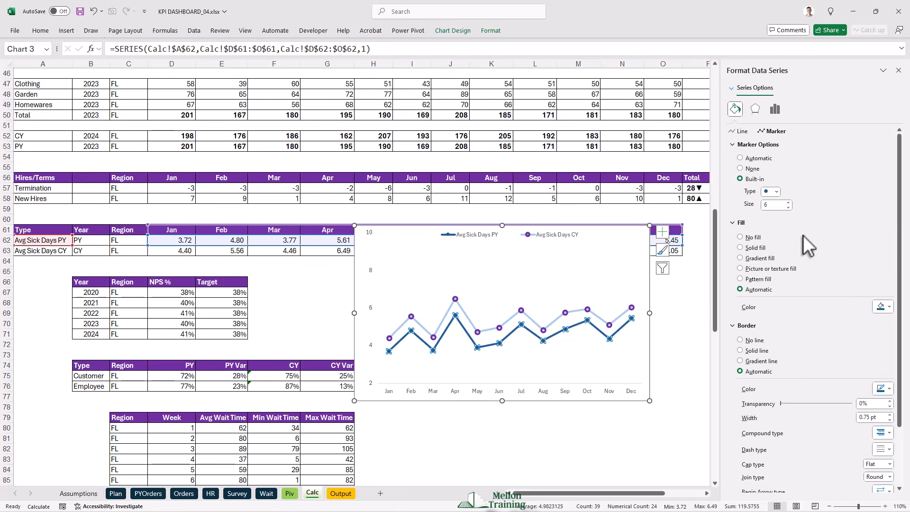
pyautogui.click(740, 237)
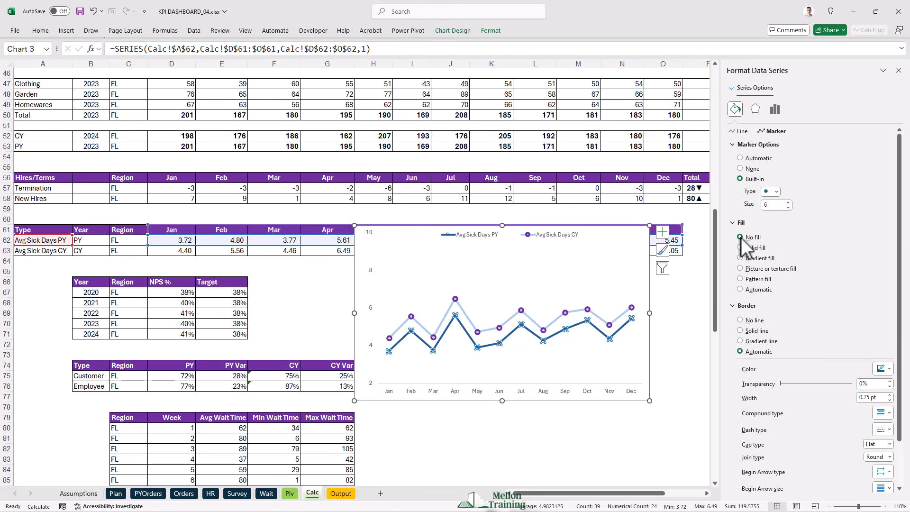
# - Give the Avg Sick Days PY markers a solid purple border with a width of 2.5 pt
pyautogui.click(890, 370)
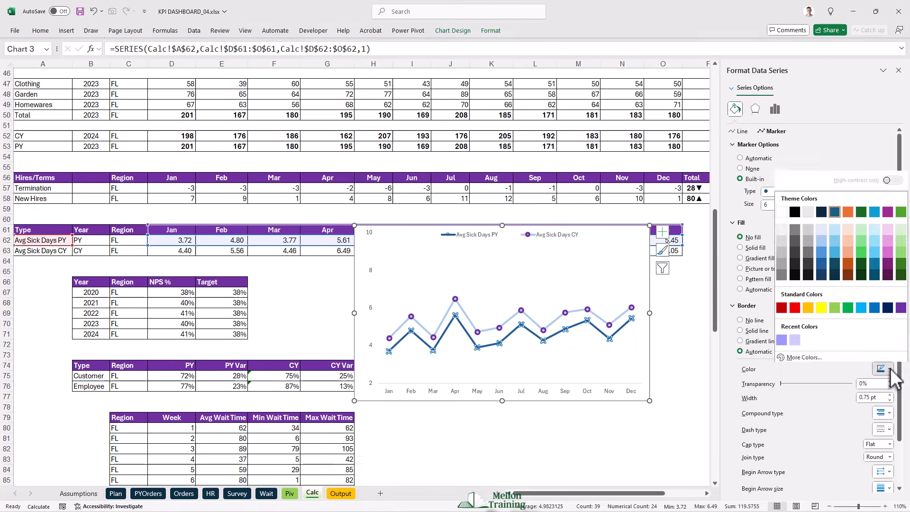
pyautogui.click(896, 303)
pyautogui.click(889, 394)
pyautogui.click(889, 395)
pyautogui.click(890, 395)
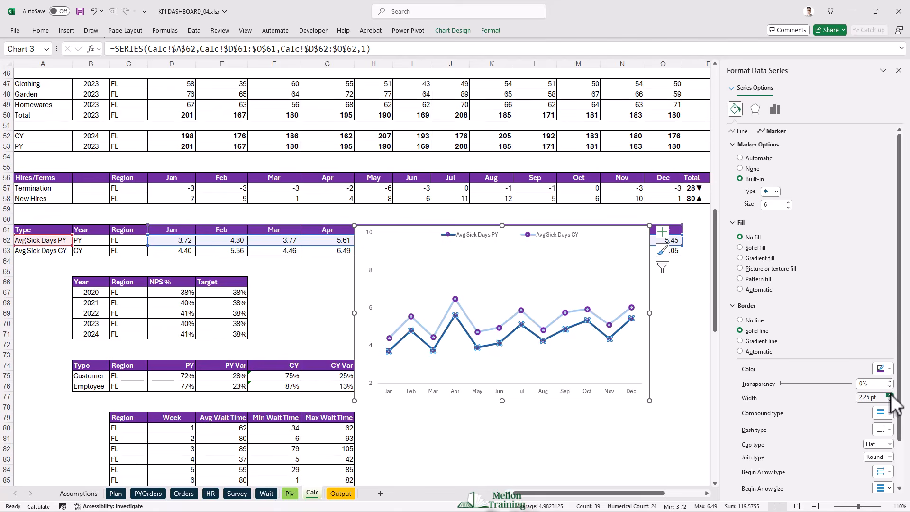
pyautogui.click(890, 395)
pyautogui.click(890, 395)
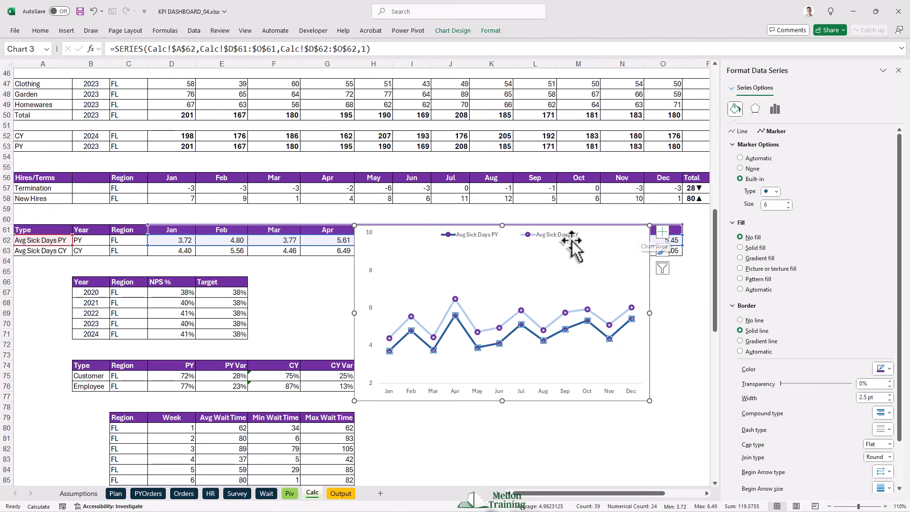
# - Remove the sick days chart area's fill and border, and move the chart below the sick days table
pyautogui.click(354, 277)
pyautogui.rightClick(355, 276)
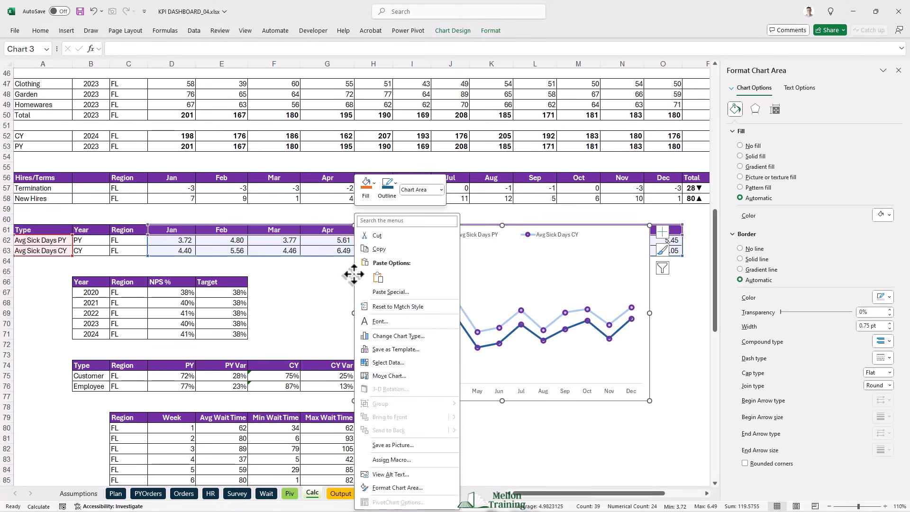
pyautogui.press('Escape')
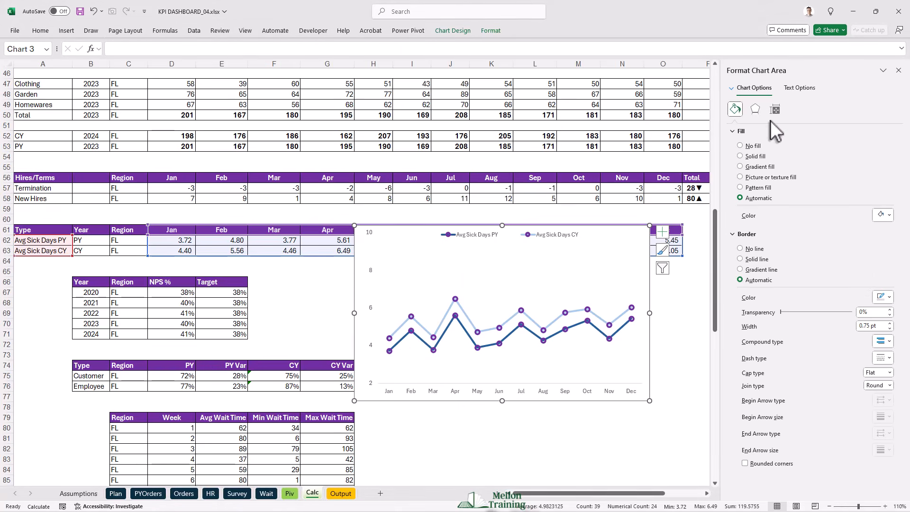
pyautogui.click(739, 146)
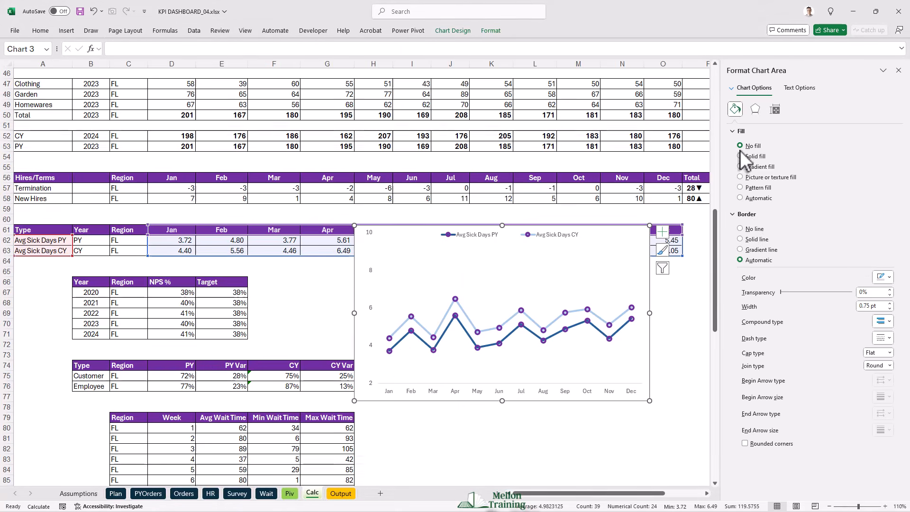
pyautogui.click(739, 229)
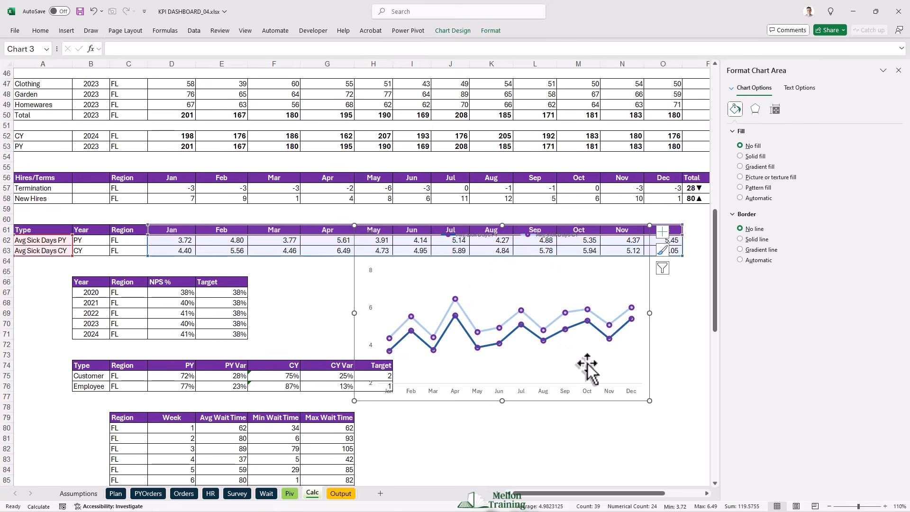
pyautogui.moveTo(560, 403); pyautogui.dragTo(583, 441)
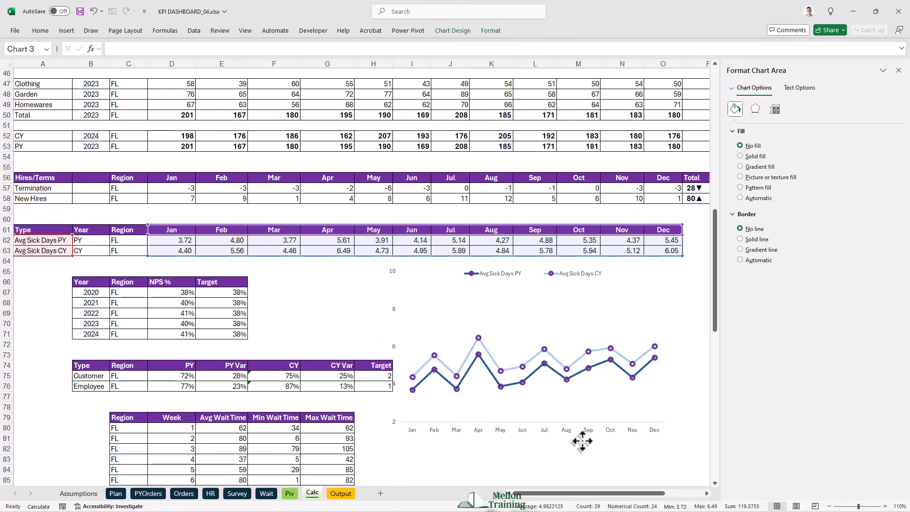
# - Increase the sick days chart legend's font size to 10 and widen the legend box
pyautogui.click(503, 273)
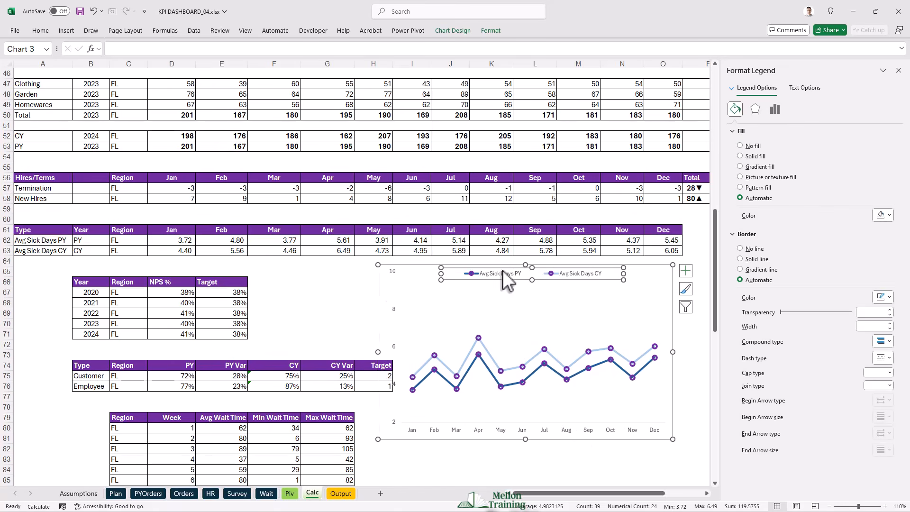
pyautogui.click(41, 31)
pyautogui.click(176, 48)
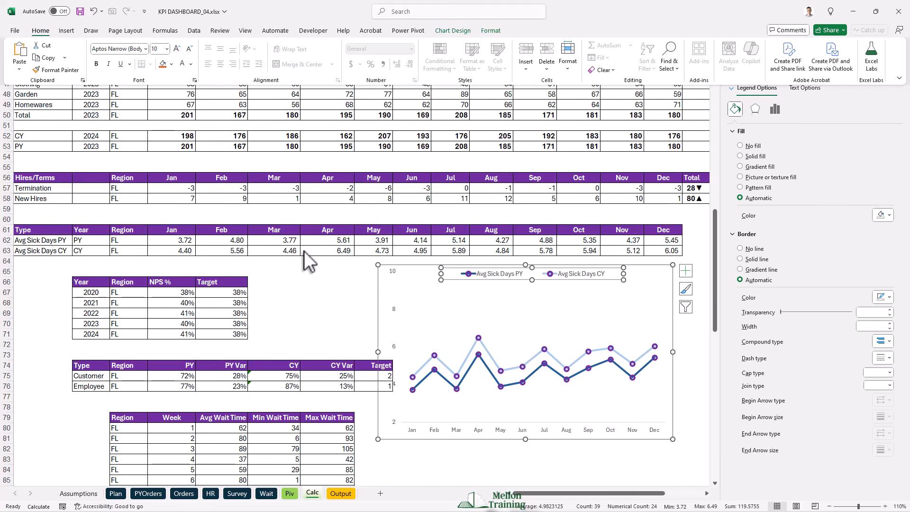
pyautogui.click(441, 274)
pyautogui.moveTo(441, 274); pyautogui.dragTo(431, 274)
# - Copy the sick days chart to the Output sheet and fit it within the Avg Annual Sick Days Per Employee panel
pyautogui.click(673, 334)
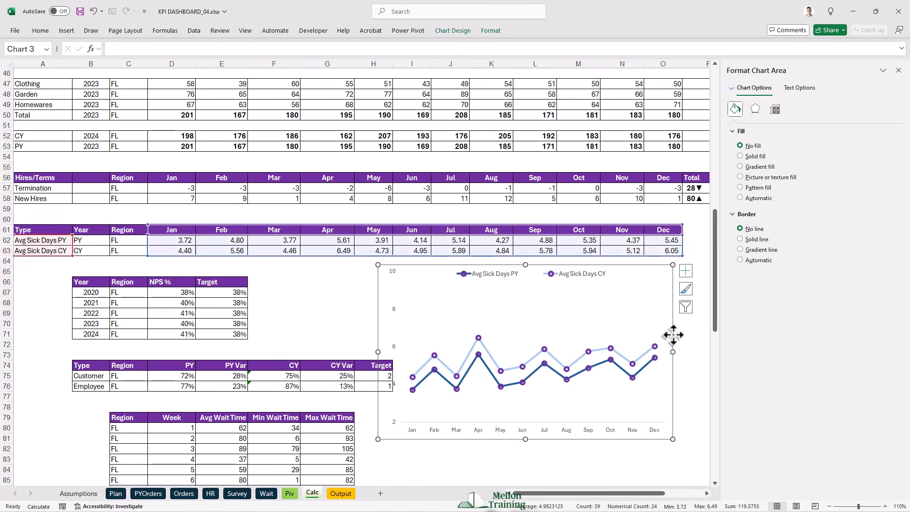
pyautogui.click(344, 493)
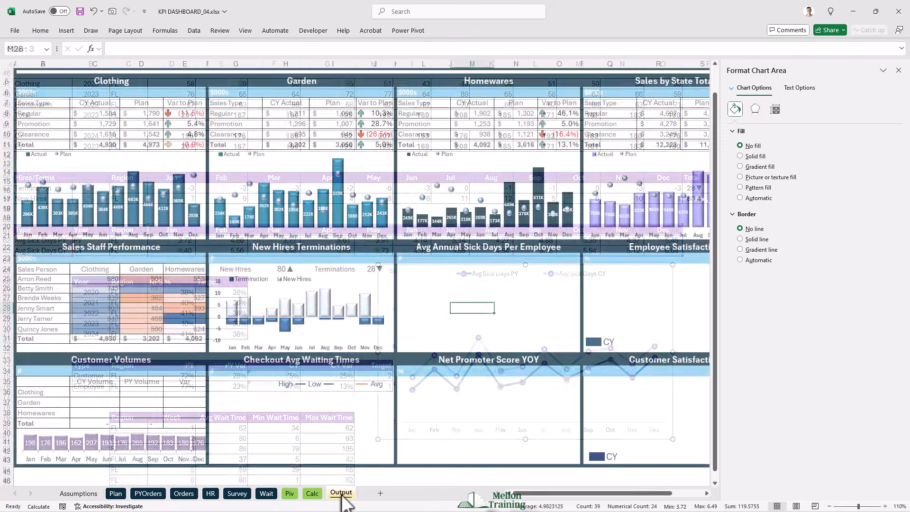
pyautogui.click(411, 277)
pyautogui.moveTo(441, 311); pyautogui.dragTo(581, 359)
pyautogui.moveTo(581, 359); pyautogui.dragTo(580, 349)
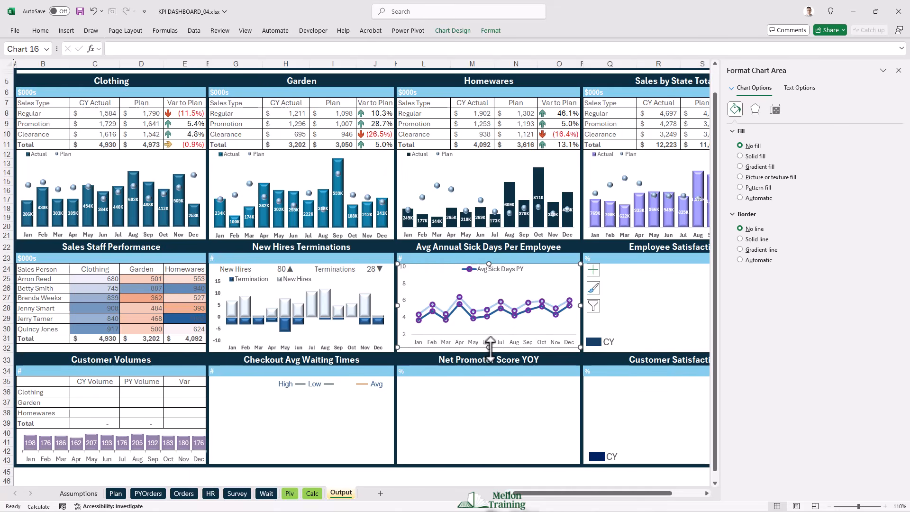
pyautogui.moveTo(489, 347); pyautogui.dragTo(488, 350)
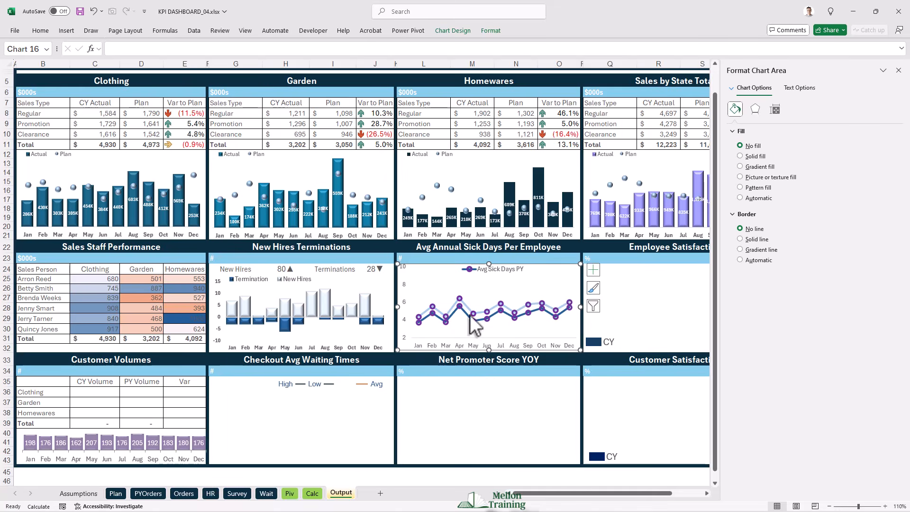
# - Adjust the top edge of the Output sheet's sick days chart and widen its legend to show both series names
pyautogui.moveTo(489, 267); pyautogui.dragTo(488, 260)
pyautogui.click(496, 273)
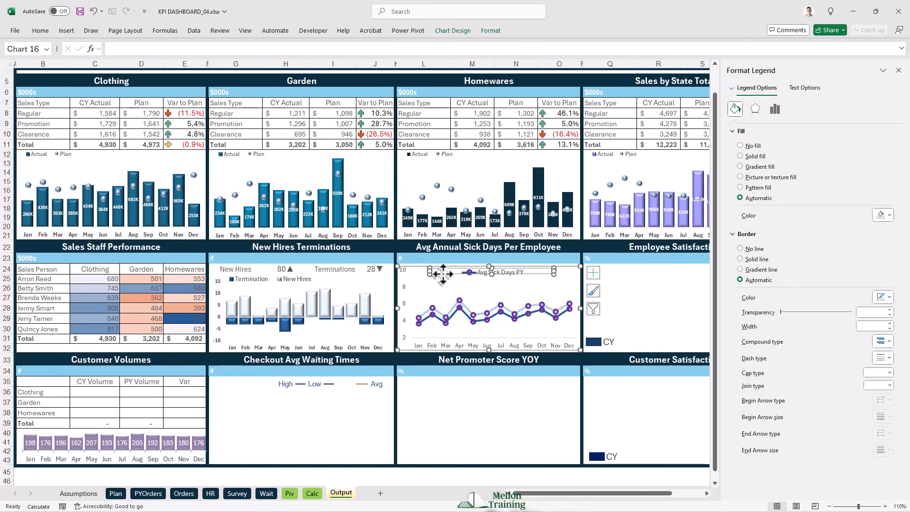
pyautogui.moveTo(429, 276); pyautogui.dragTo(417, 275)
pyautogui.moveTo(563, 283); pyautogui.dragTo(570, 279)
pyautogui.click(489, 261)
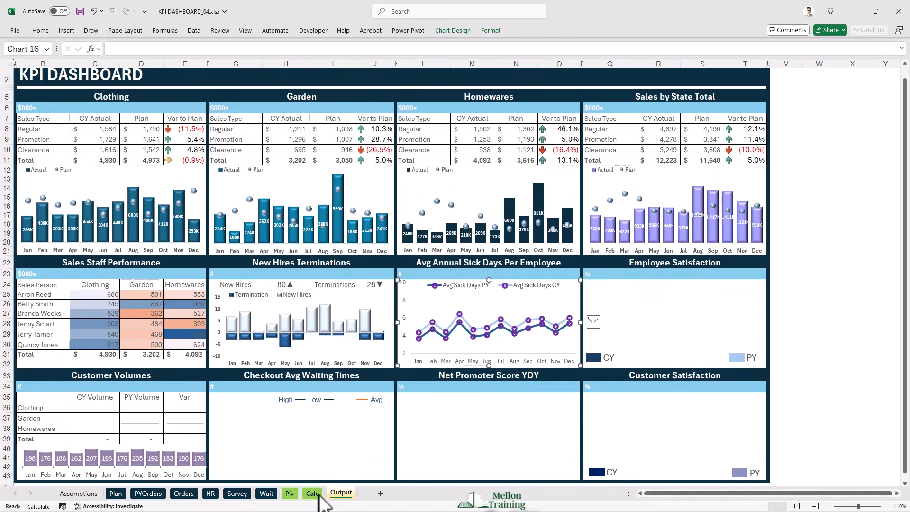
# - Delete the original sick days chart from the Calc sheet
pyautogui.click(316, 493)
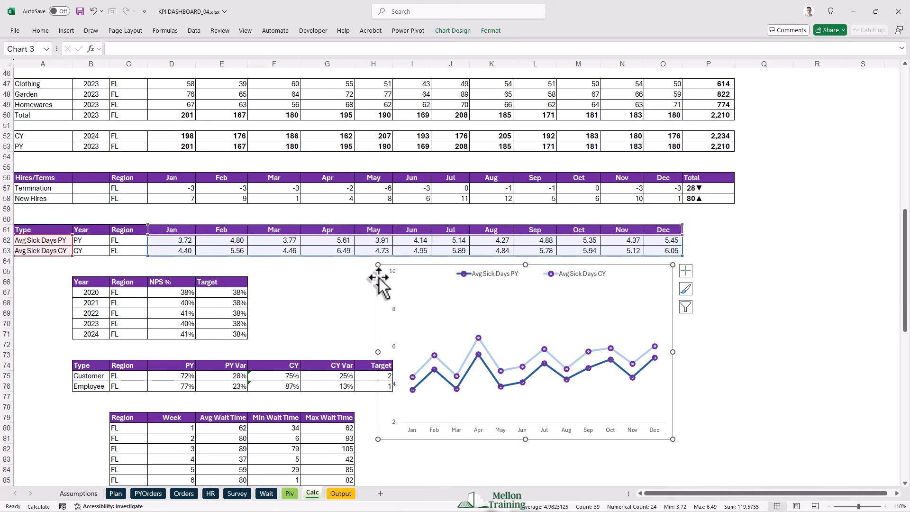
pyautogui.press('Delete')
# - Insert a doughnut chart on the Calc sheet from the Employee row's PY and PY Var values in D76:E76
pyautogui.scroll(-3, 379, 285)
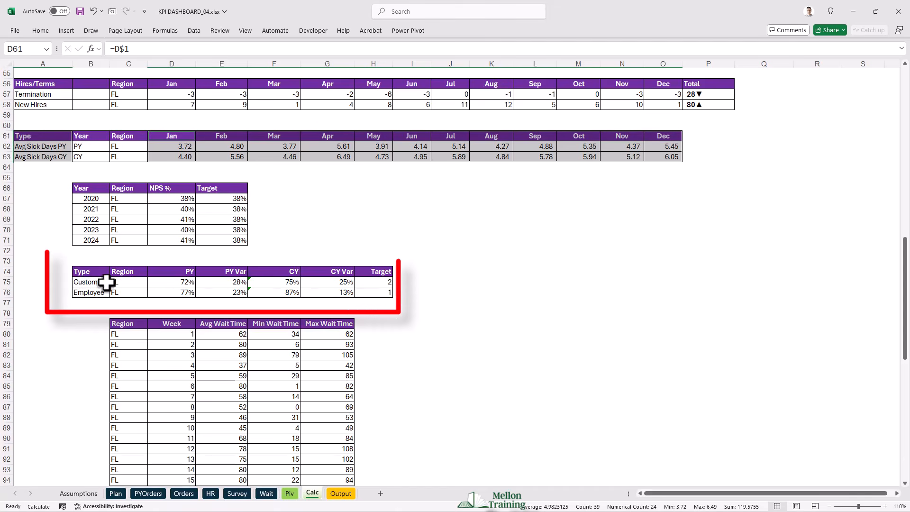
pyautogui.click(173, 293)
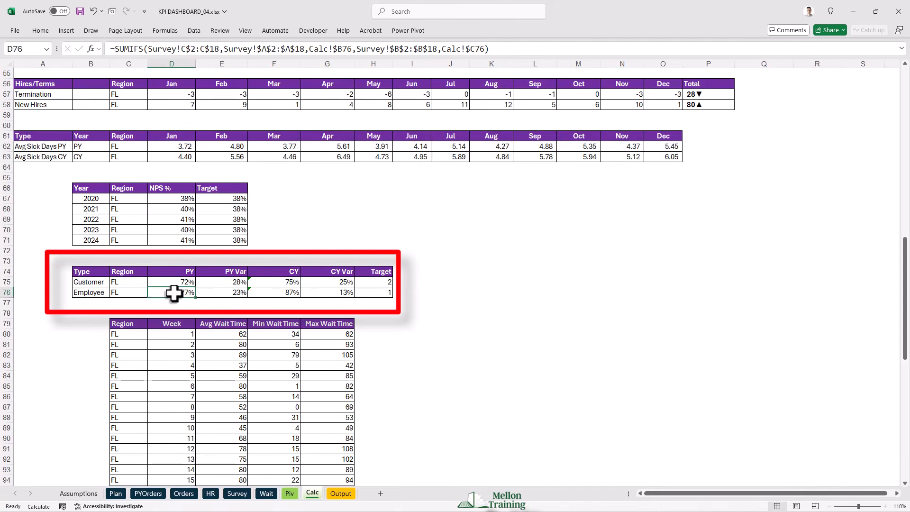
pyautogui.hotkey('shift', 'Right')
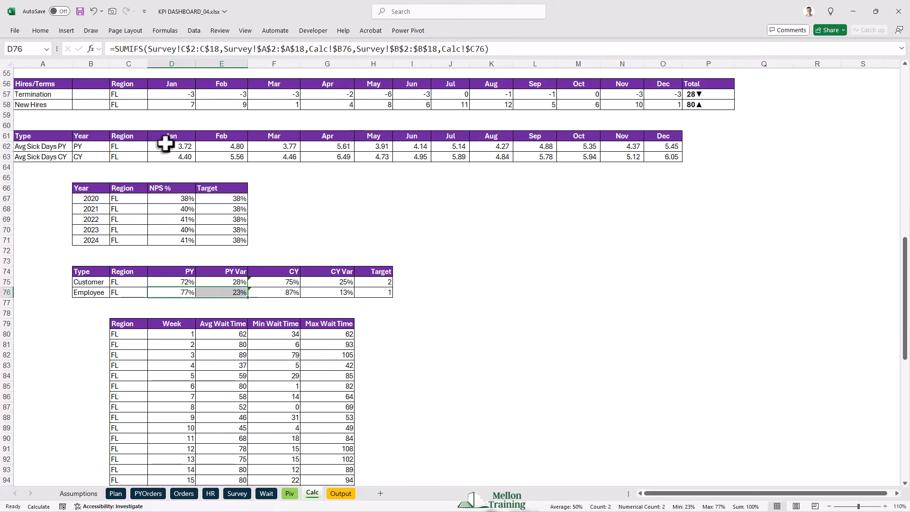
pyautogui.click(65, 31)
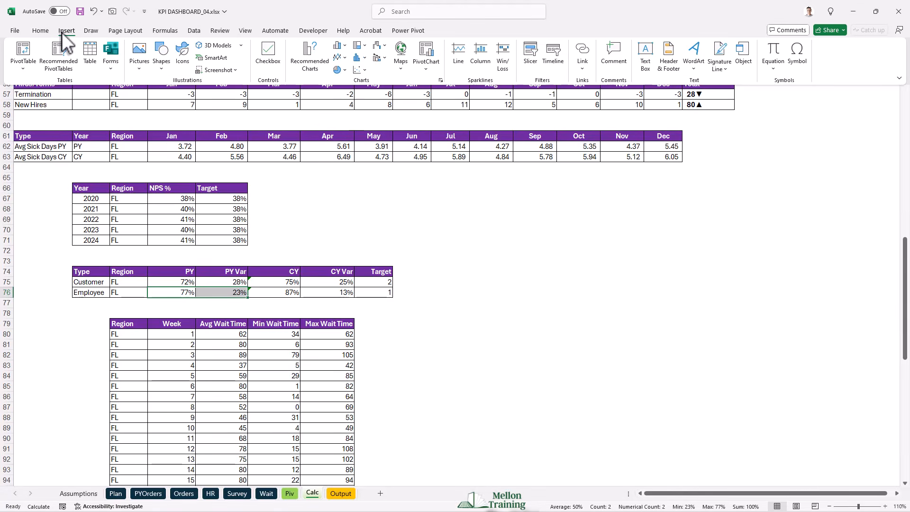
pyautogui.click(344, 70)
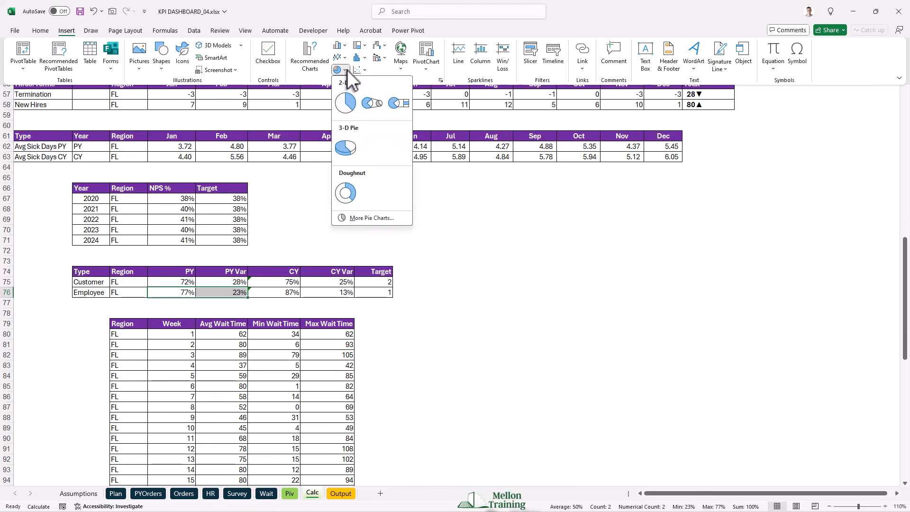
pyautogui.click(350, 193)
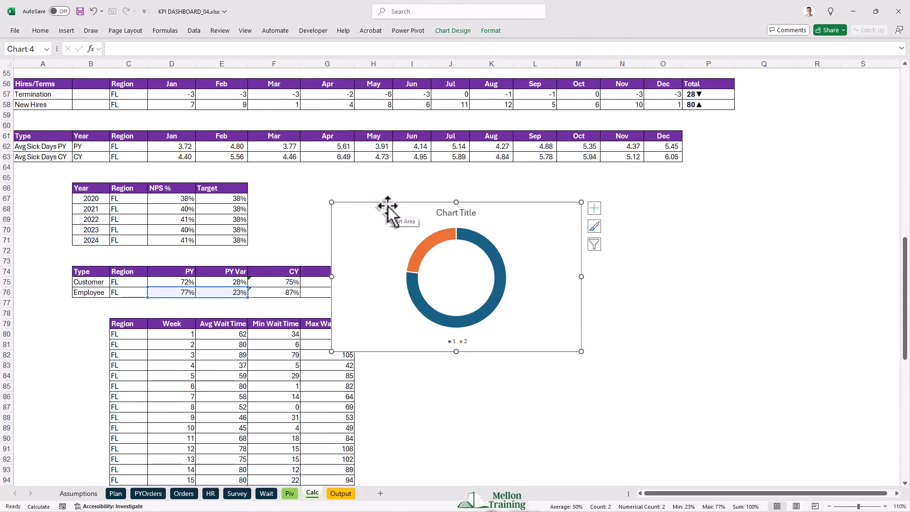
# - Move the doughnut chart clear of the Calc tables and enlarge it slightly
pyautogui.moveTo(387, 213); pyautogui.dragTo(453, 177)
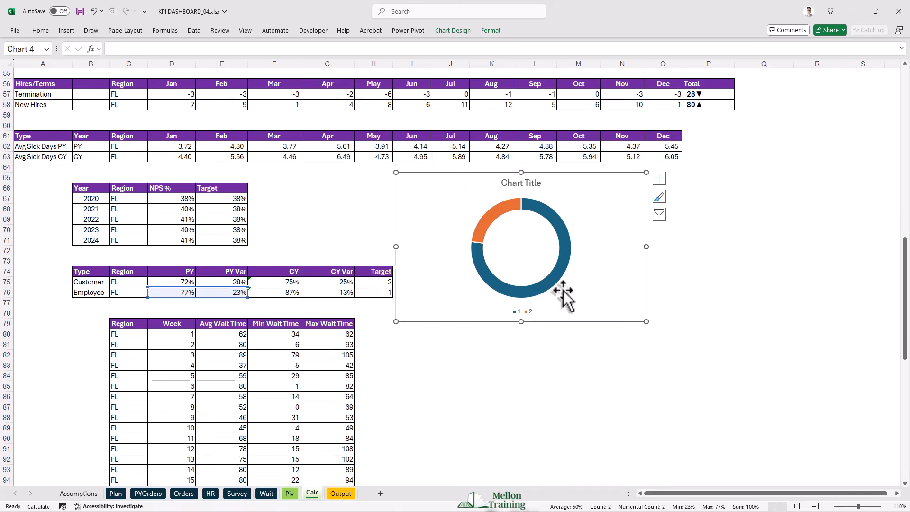
pyautogui.moveTo(647, 322); pyautogui.dragTo(670, 342)
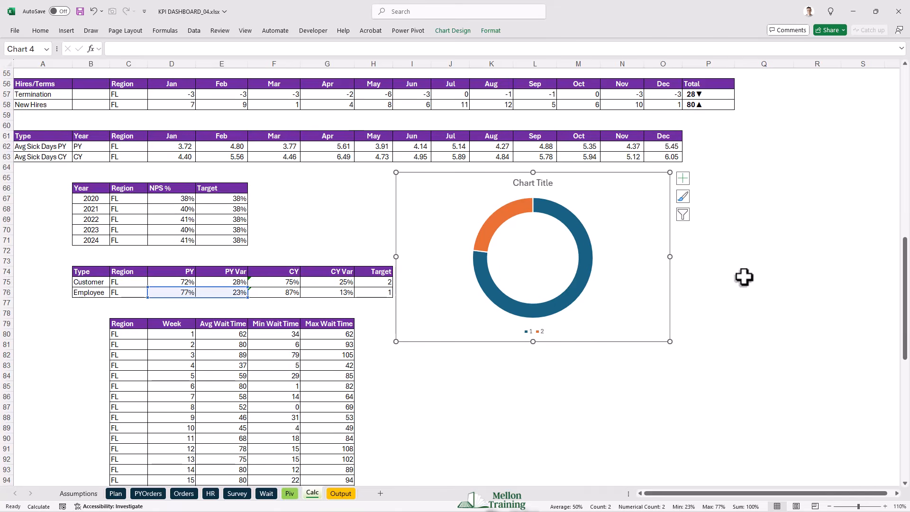
pyautogui.click(773, 261)
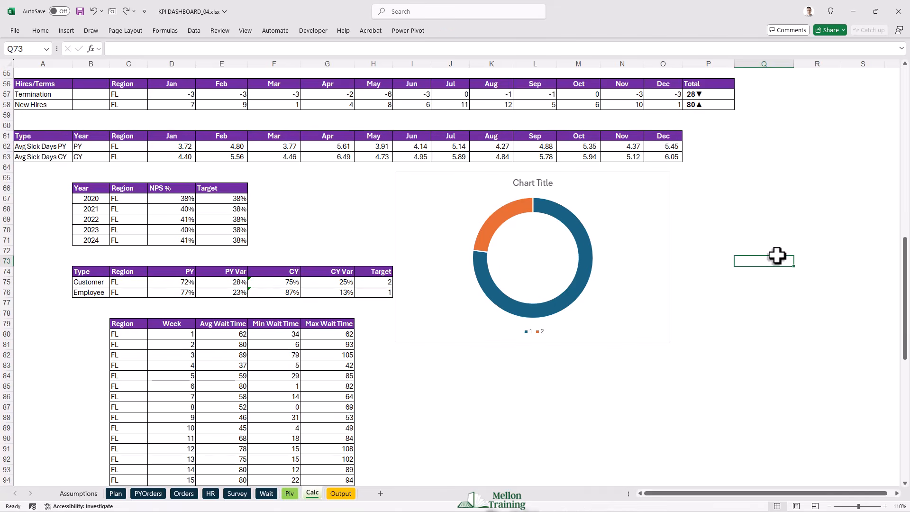
# - Add a second series to the doughnut chart from the Employee CY and CY Var values, =Calc!$F$76:$G$76
pyautogui.rightClick(616, 174)
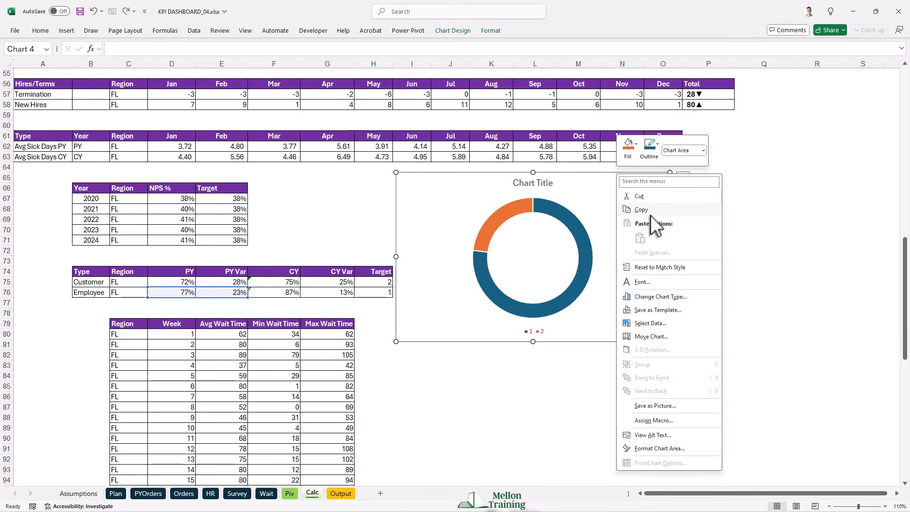
pyautogui.click(660, 323)
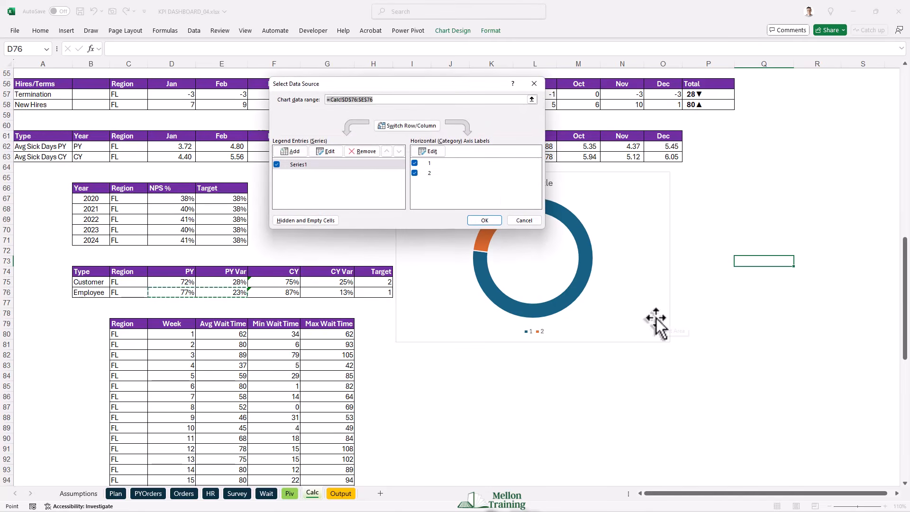
pyautogui.moveTo(411, 90); pyautogui.dragTo(261, 86)
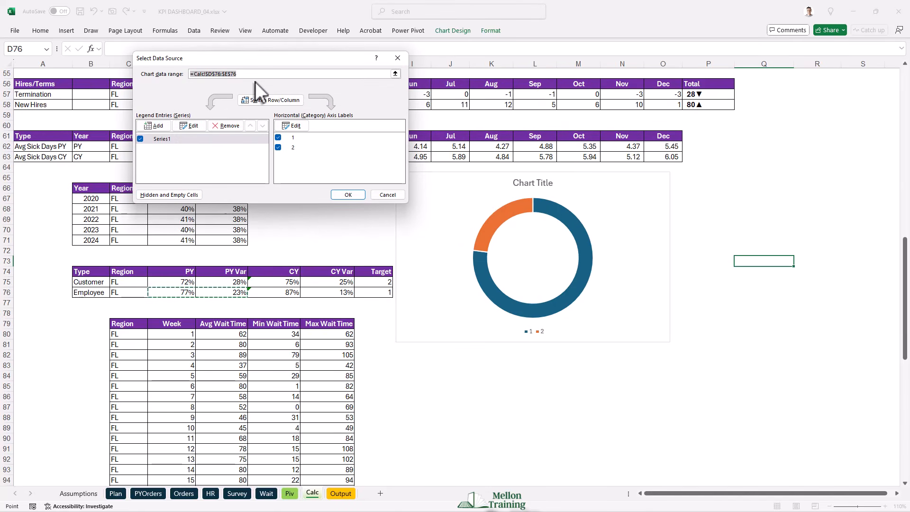
pyautogui.click(159, 127)
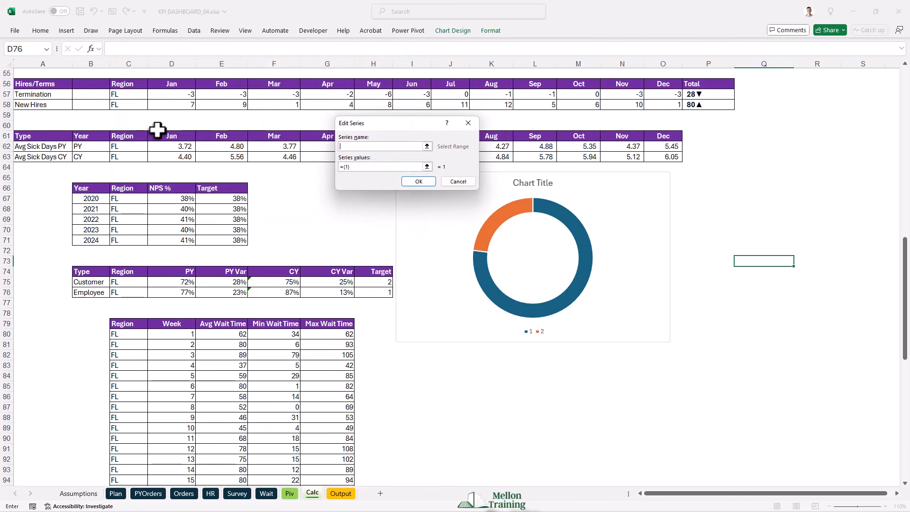
pyautogui.click(426, 165)
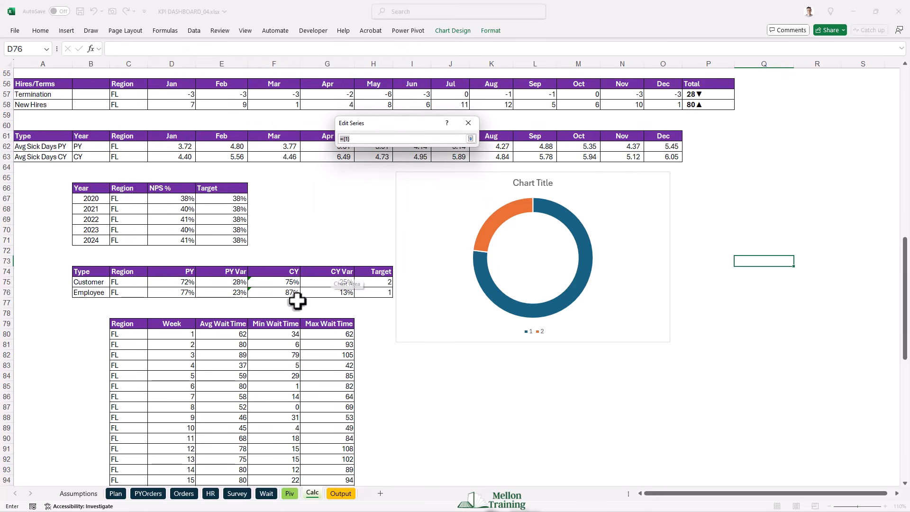
pyautogui.moveTo(268, 297); pyautogui.dragTo(316, 296)
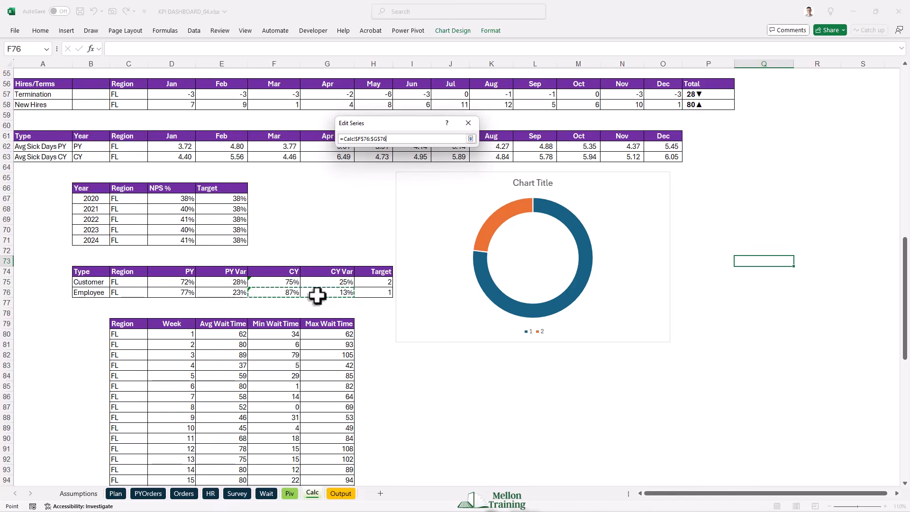
pyautogui.click(471, 139)
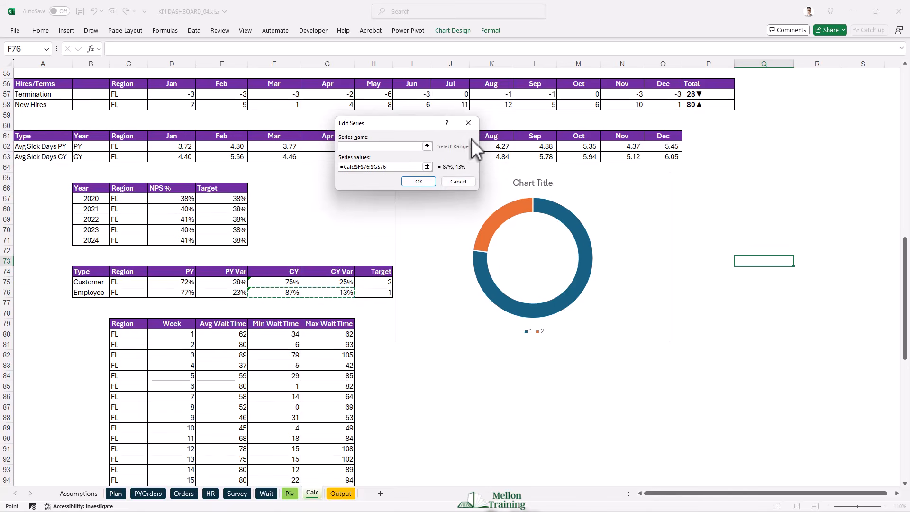
pyautogui.click(410, 183)
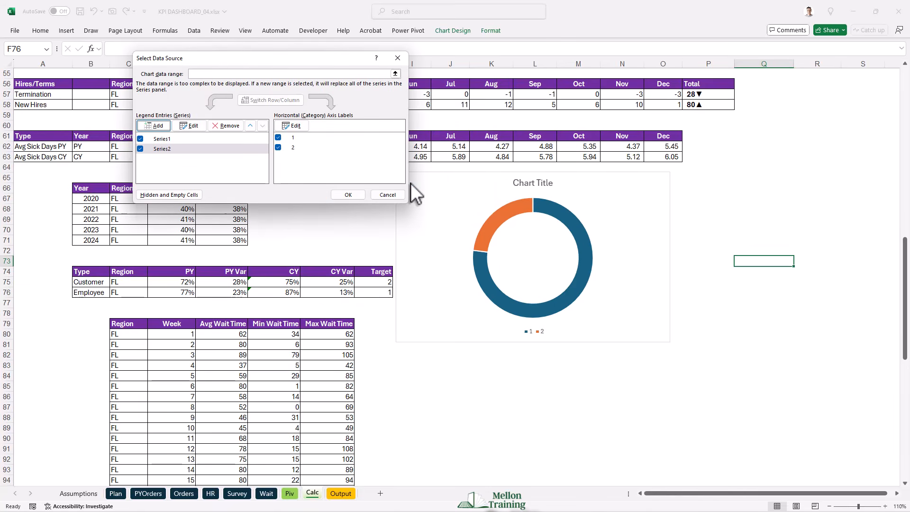
pyautogui.click(348, 195)
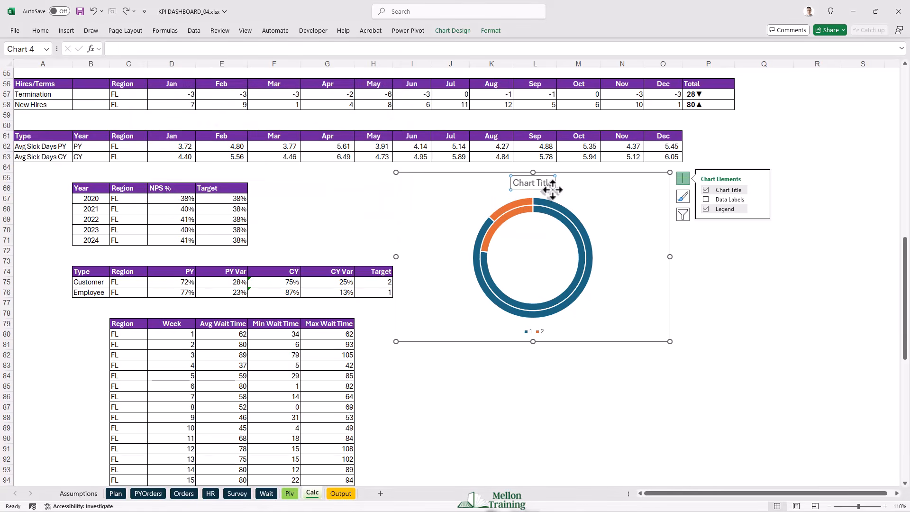
# - Remove the doughnut chart's title and legend, and adjust the chart's position and size slightly
pyautogui.press('Delete')
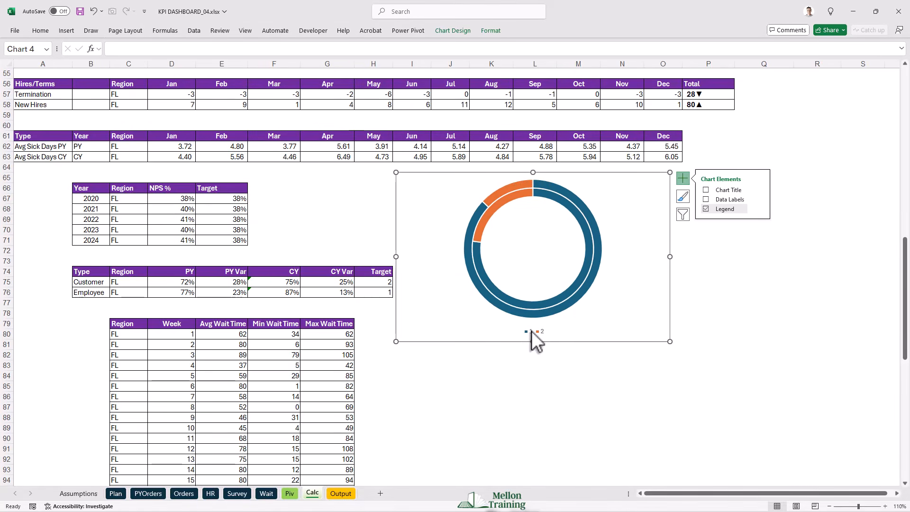
pyautogui.click(531, 331)
pyautogui.press('Delete')
pyautogui.click(522, 356)
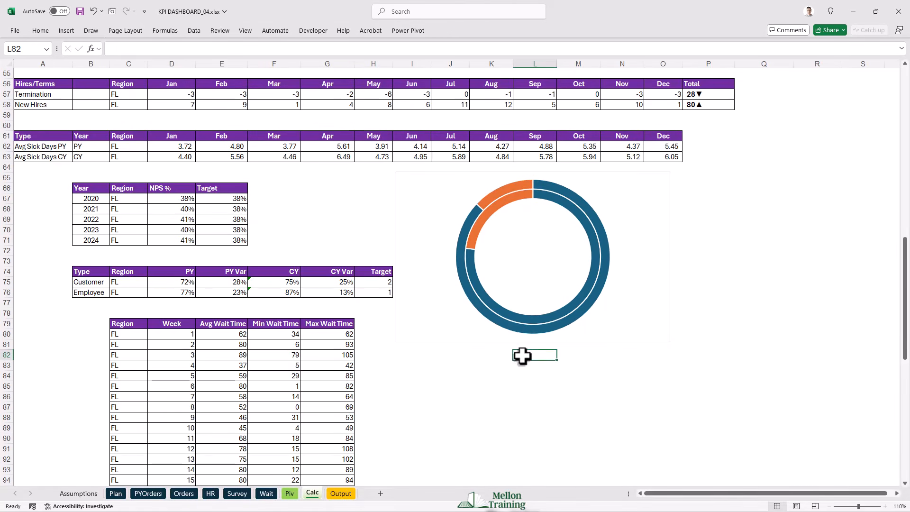
pyautogui.moveTo(447, 172); pyautogui.dragTo(457, 177)
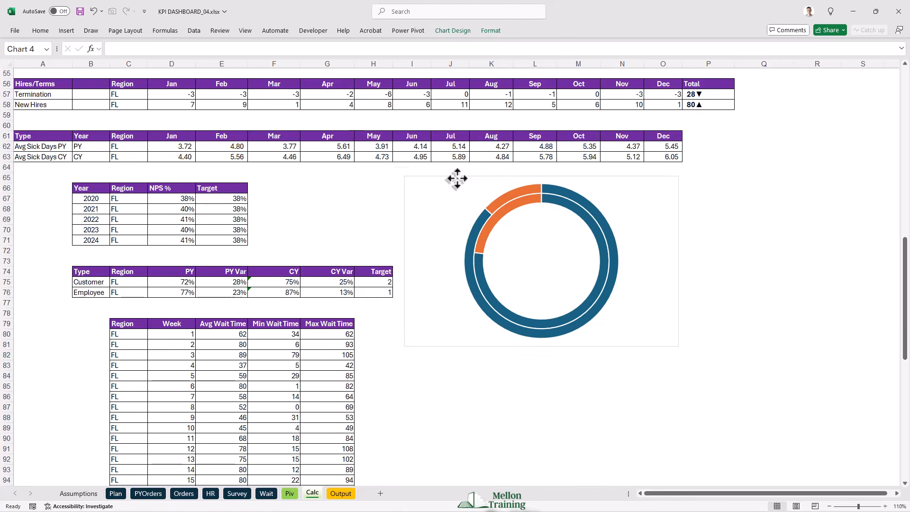
pyautogui.moveTo(681, 350); pyautogui.dragTo(694, 353)
# - Set the orange PY Var and CY Var slices in both doughnut rings to No fill
pyautogui.click(523, 209)
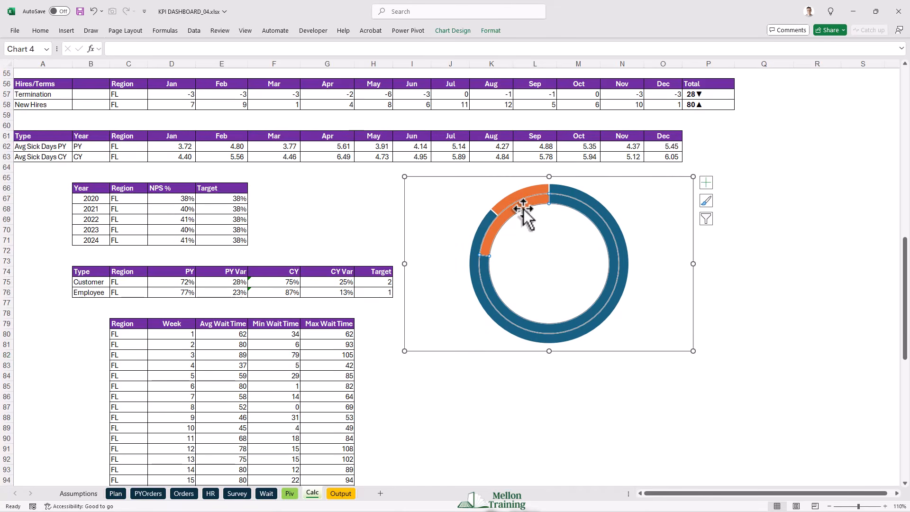
pyautogui.rightClick(522, 208)
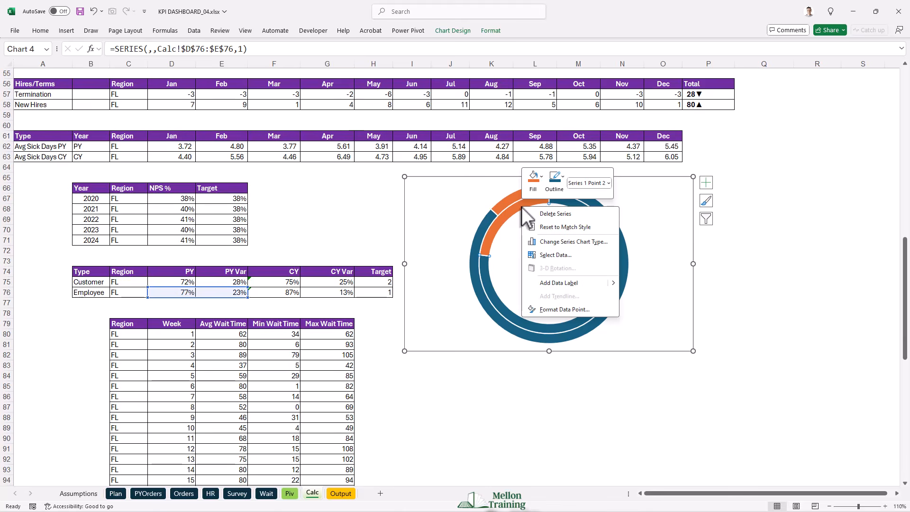
pyautogui.click(568, 309)
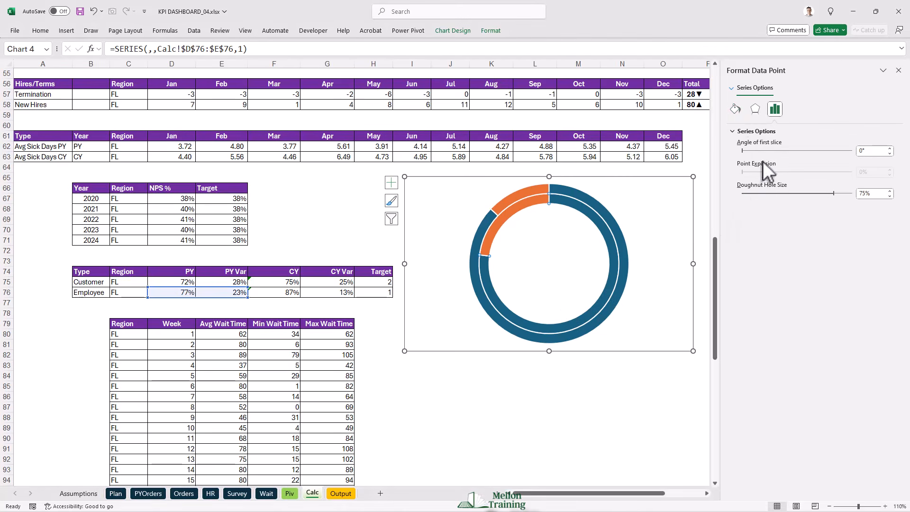
pyautogui.click(736, 109)
pyautogui.click(741, 146)
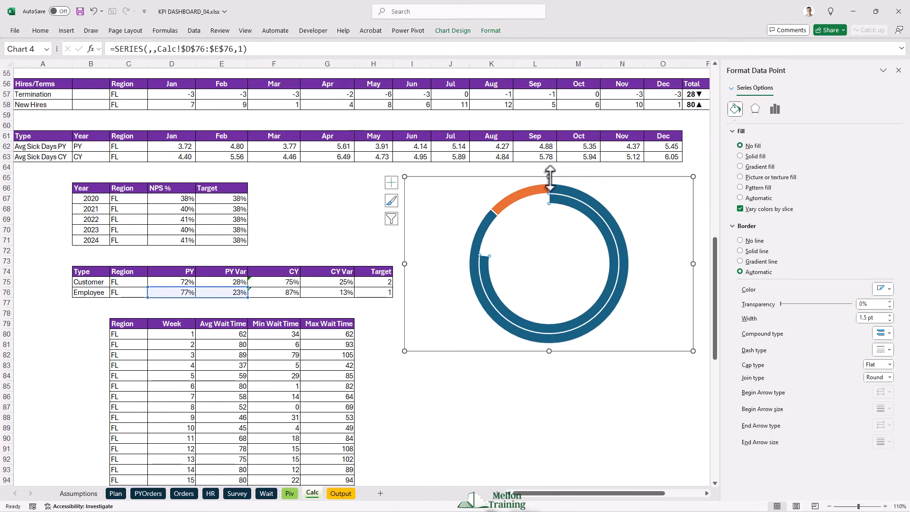
pyautogui.click(526, 194)
pyautogui.click(524, 195)
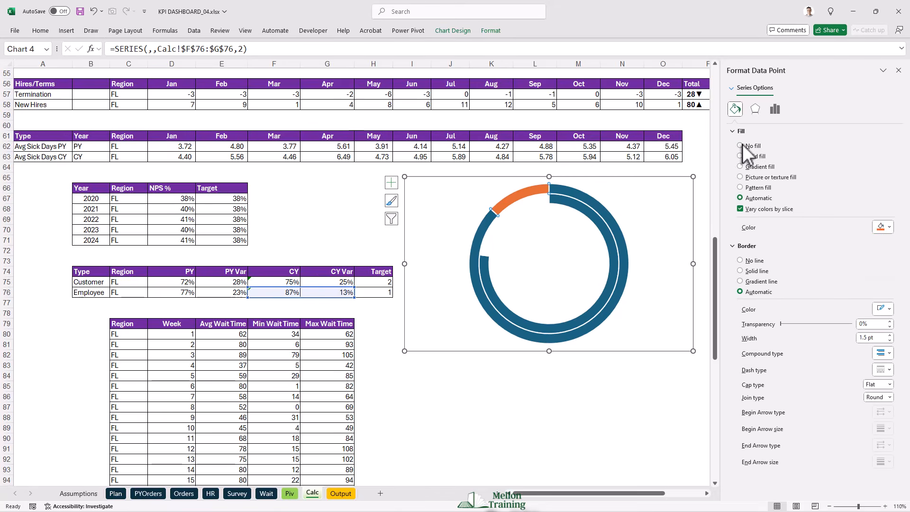
pyautogui.click(740, 146)
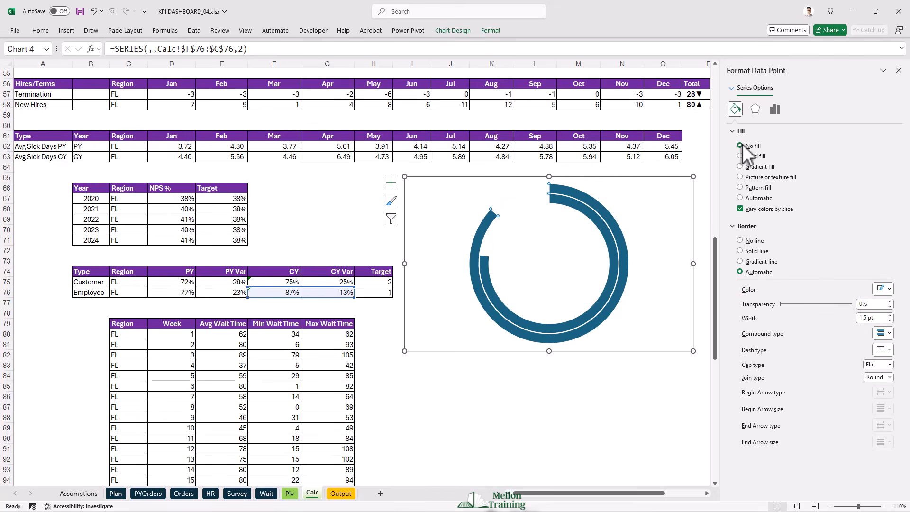
# - Set the doughnut hole size to 30% and the angle of the first slice to 90°
pyautogui.click(774, 110)
pyautogui.moveTo(875, 194); pyautogui.dragTo(838, 191)
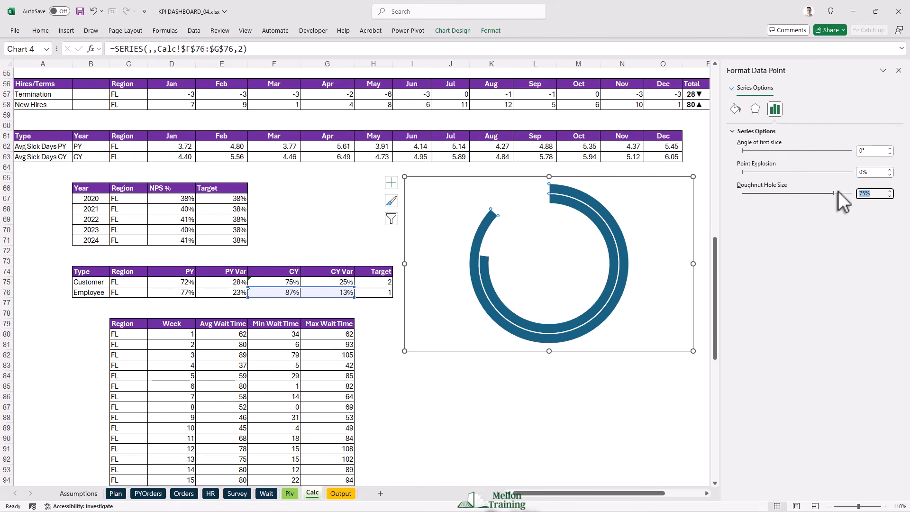
pyautogui.write('30')
pyautogui.press('Return')
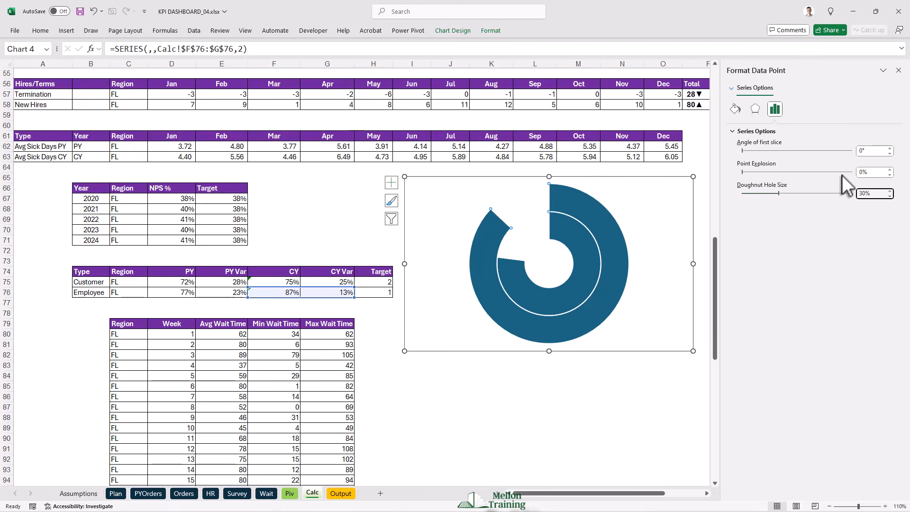
pyautogui.moveTo(876, 151); pyautogui.dragTo(859, 151)
pyautogui.write('90')
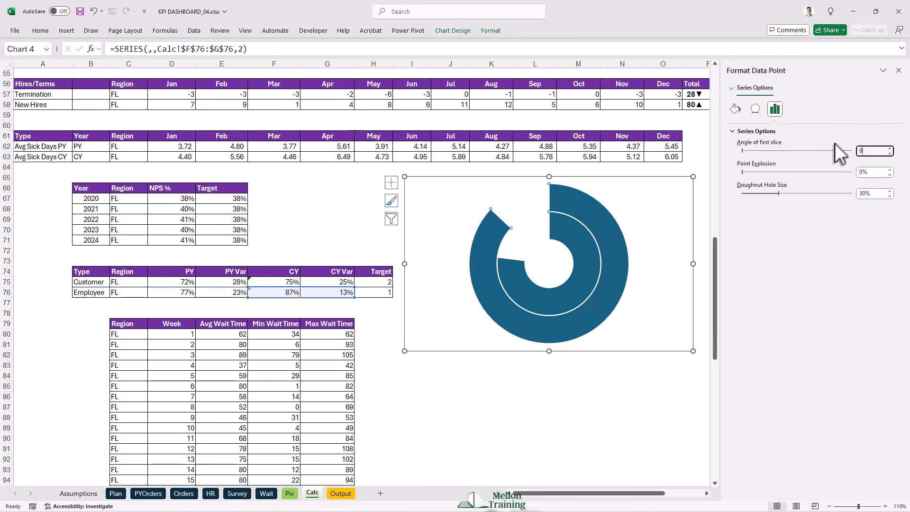
pyautogui.press('Return')
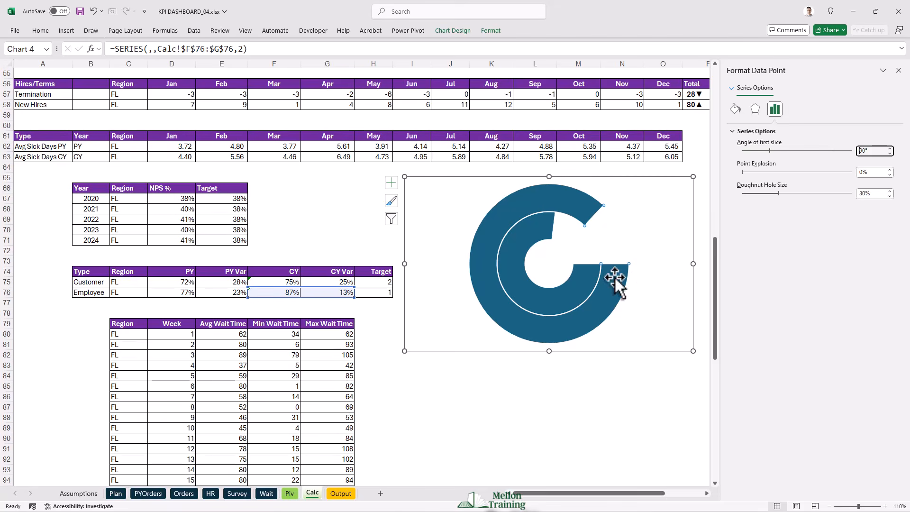
# - Apply a solid light blue fill to the doughnut chart's inner PY ring
pyautogui.click(550, 303)
pyautogui.click(735, 109)
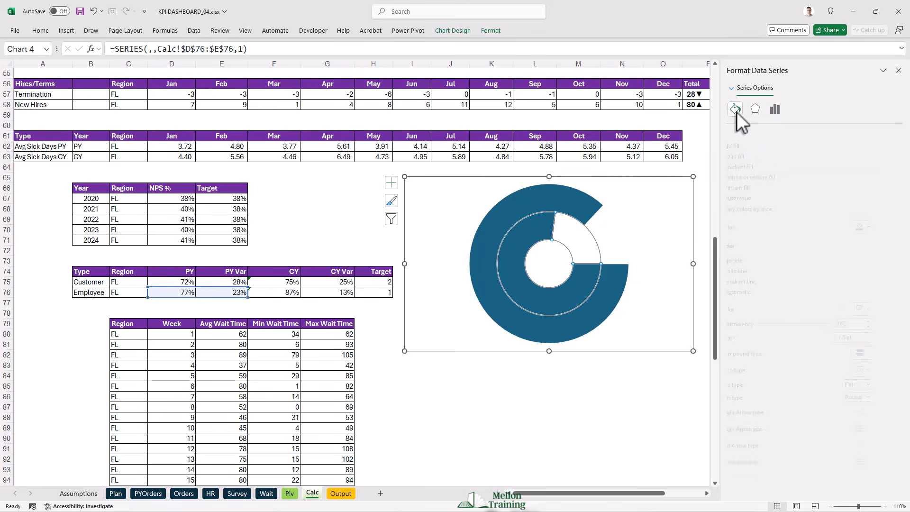
pyautogui.click(890, 227)
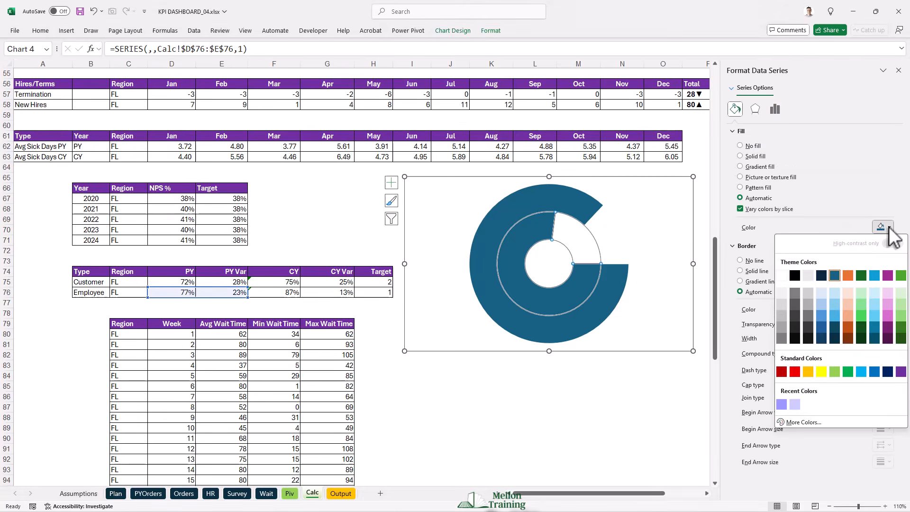
pyautogui.click(832, 316)
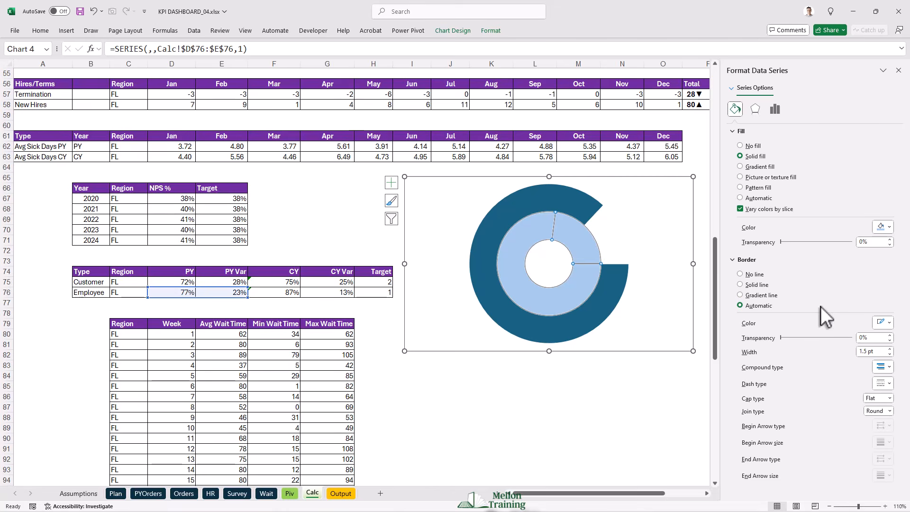
pyautogui.click(646, 339)
pyautogui.click(577, 258)
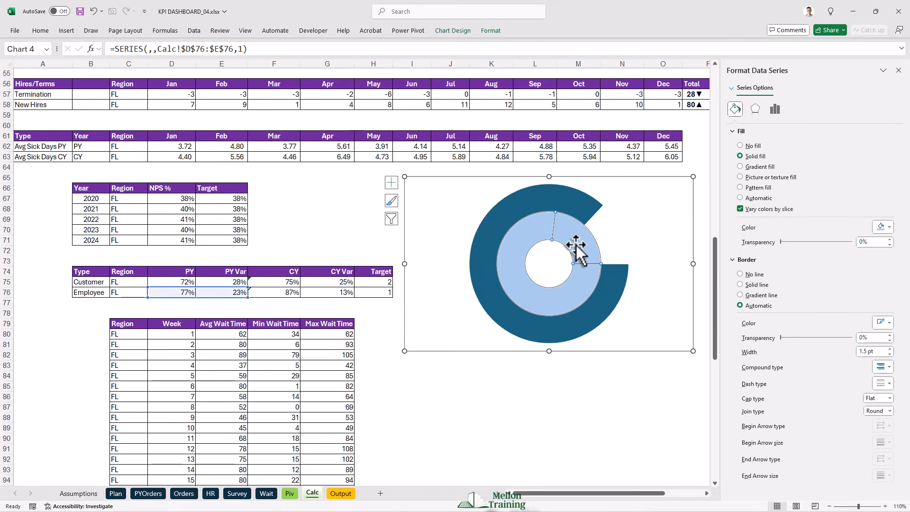
# - Set the inner ring's PY Var slice to No fill and apply the same 6 pt top bevel to both doughnut rings
pyautogui.click(577, 252)
pyautogui.click(740, 146)
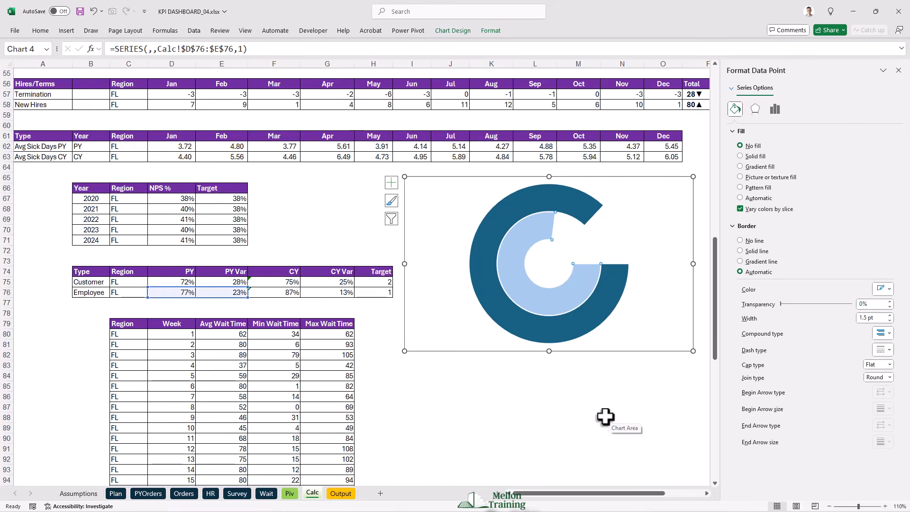
pyautogui.click(587, 208)
pyautogui.click(755, 109)
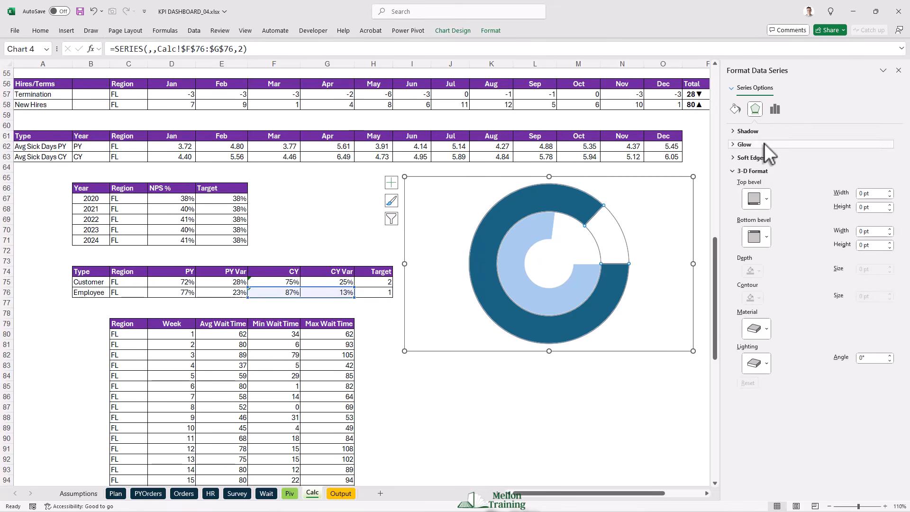
pyautogui.click(767, 194)
pyautogui.click(753, 280)
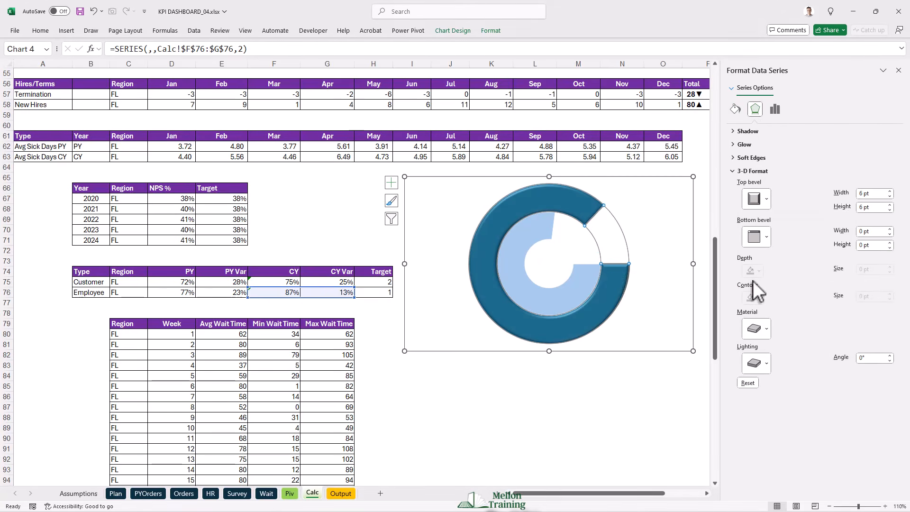
pyautogui.click(571, 282)
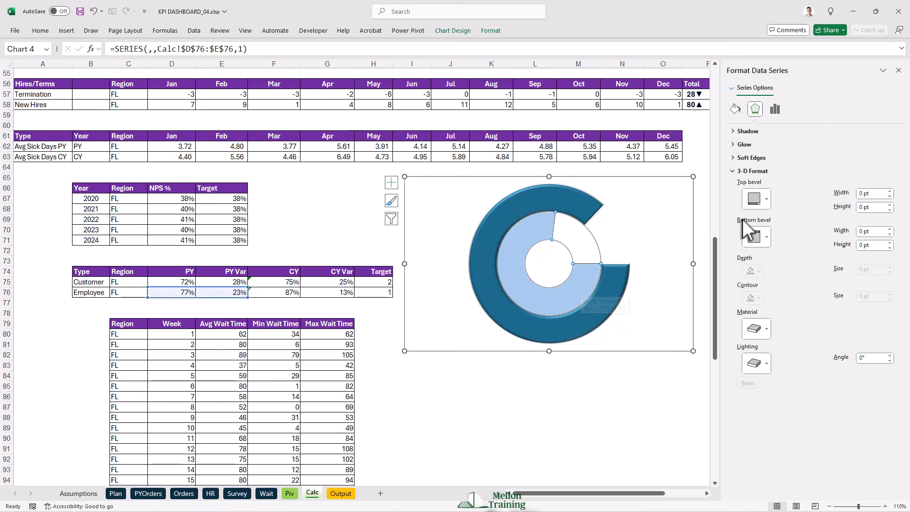
pyautogui.click(767, 199)
pyautogui.click(754, 281)
pyautogui.click(612, 429)
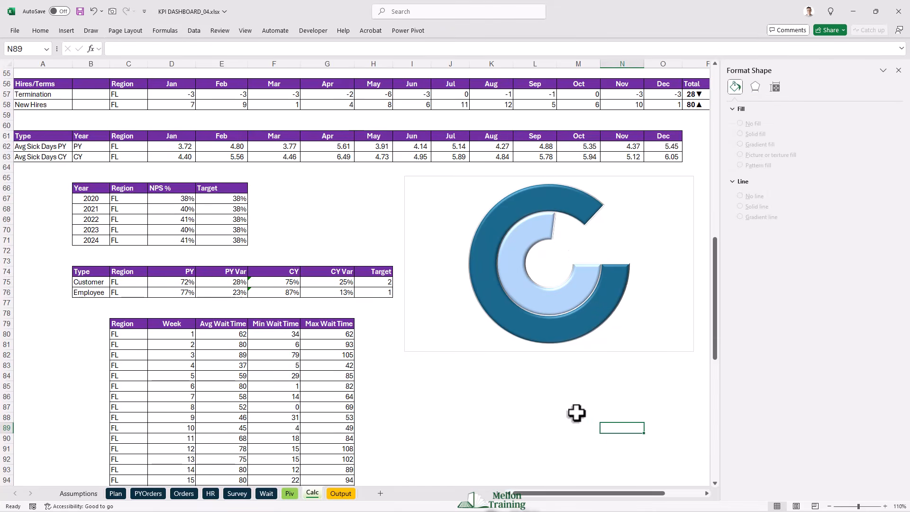
# - Add data labels to the outer CY ring, keeping only the CY value and moving it into the ring's gap
pyautogui.rightClick(559, 205)
pyautogui.click(595, 278)
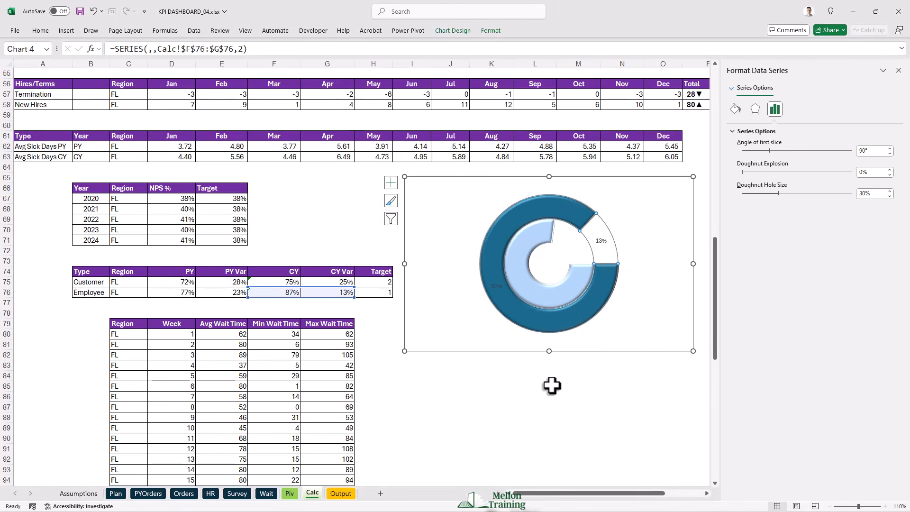
pyautogui.click(599, 240)
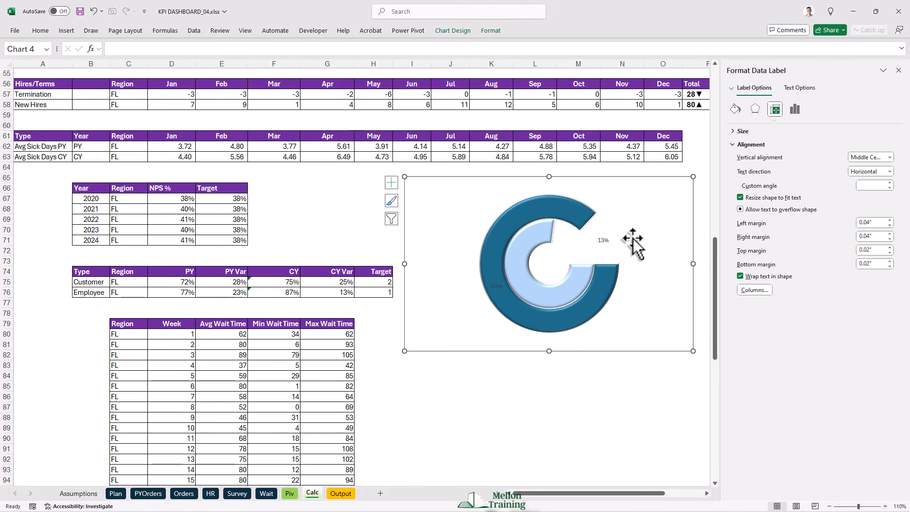
pyautogui.press('Delete')
pyautogui.click(603, 242)
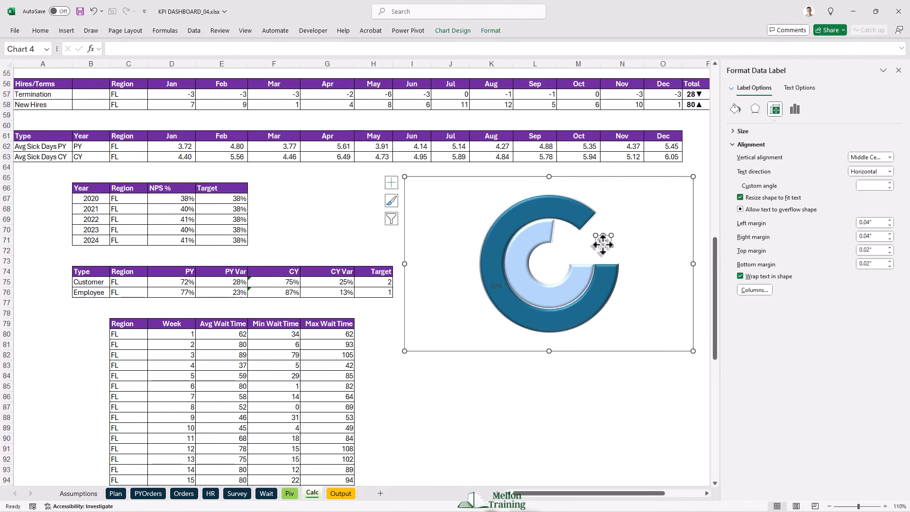
pyautogui.click(497, 286)
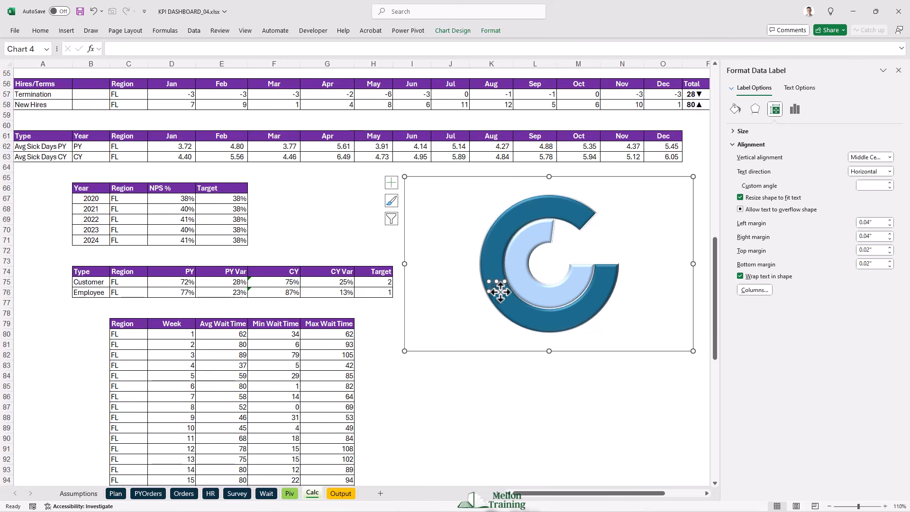
pyautogui.moveTo(501, 291); pyautogui.dragTo(608, 243)
# - Add data labels to the inner PY ring, keeping only the PY value and moving it into the ring's gap
pyautogui.rightClick(525, 252)
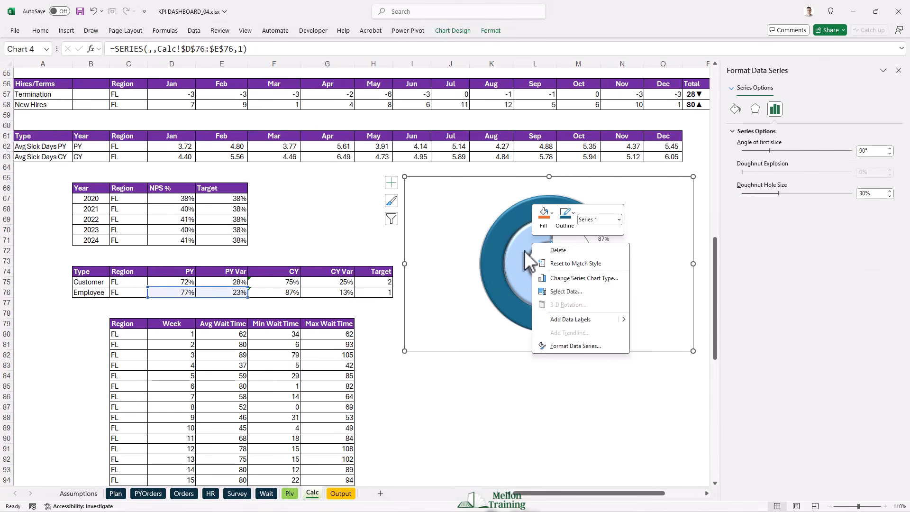
pyautogui.press('Escape')
pyautogui.click(574, 241)
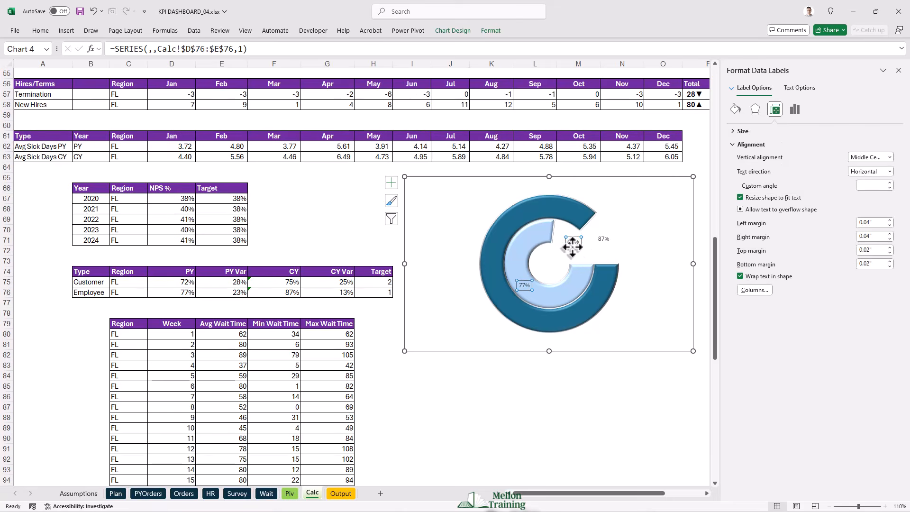
pyautogui.click(524, 286)
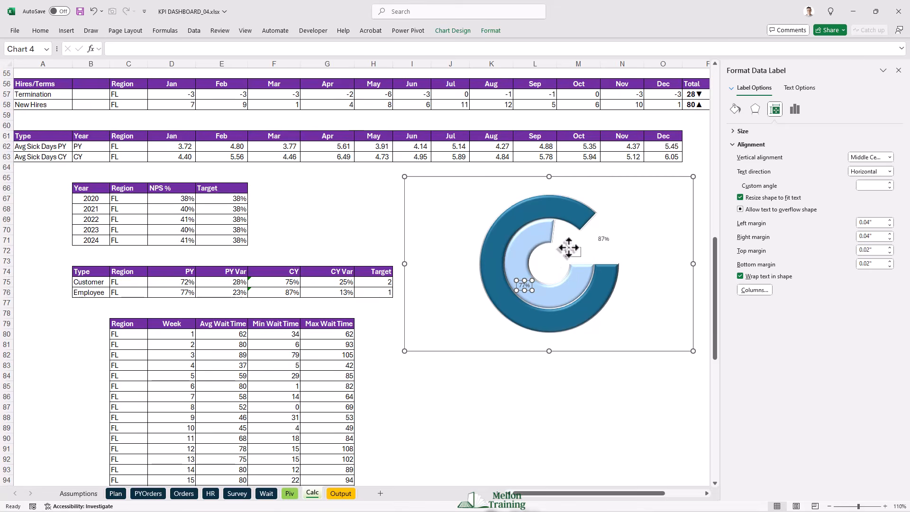
pyautogui.moveTo(566, 244); pyautogui.dragTo(568, 245)
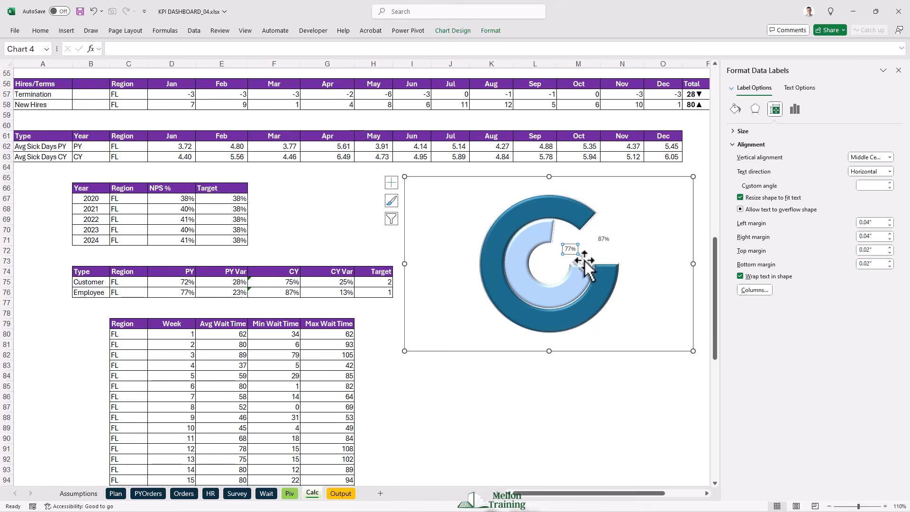
# - Make the CY and PY data labels of the doughnut chart bold
pyautogui.click(603, 242)
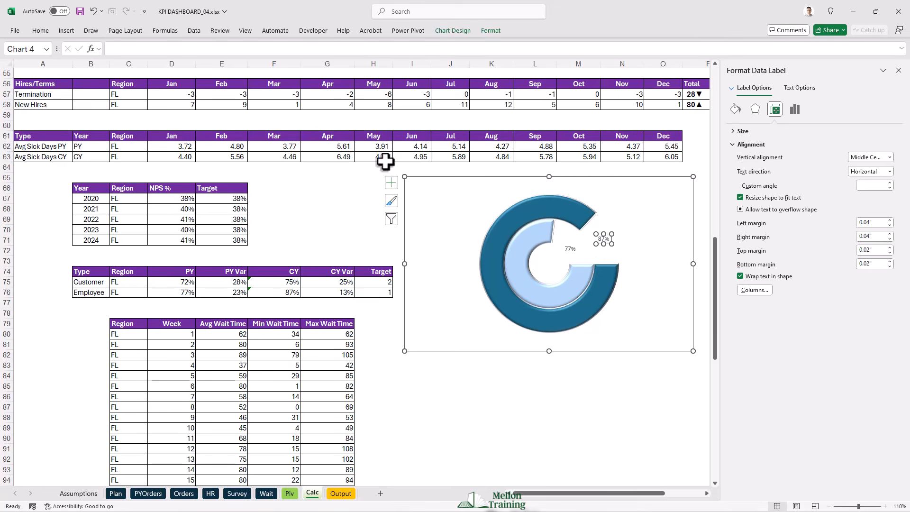
pyautogui.click(41, 30)
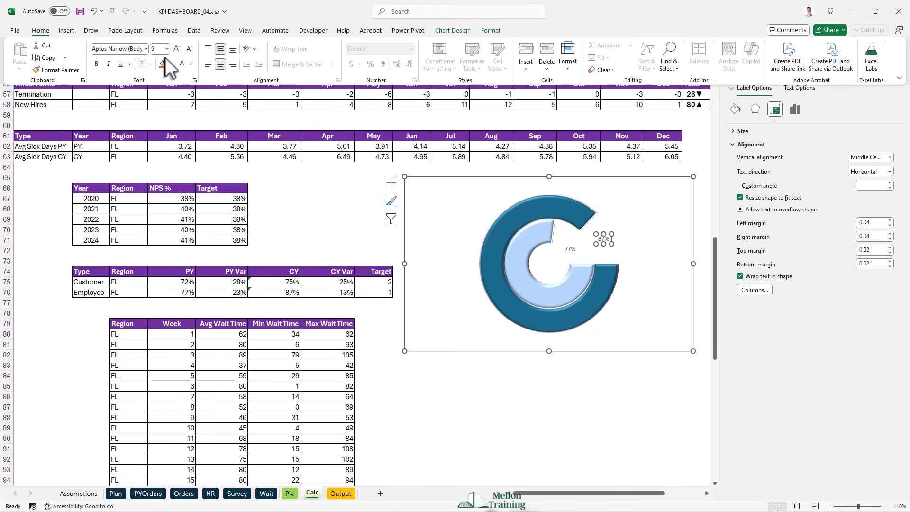
pyautogui.click(95, 64)
pyautogui.click(570, 250)
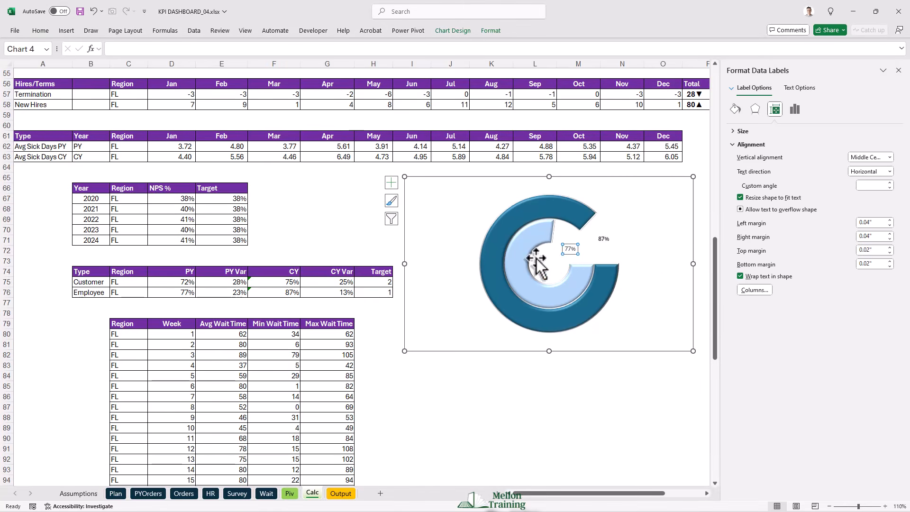
pyautogui.click(40, 32)
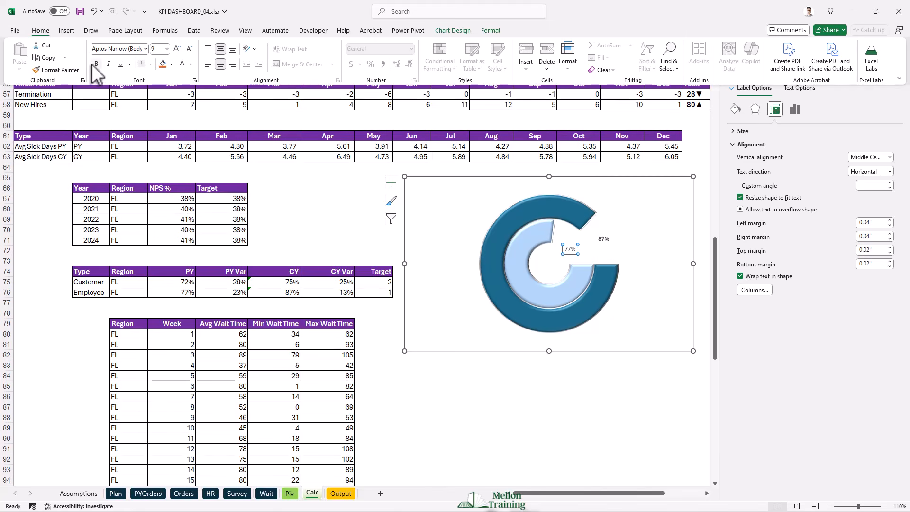
# - Format the doughnut's chart area with No fill and No line for the border
pyautogui.click(449, 176)
pyautogui.rightClick(442, 178)
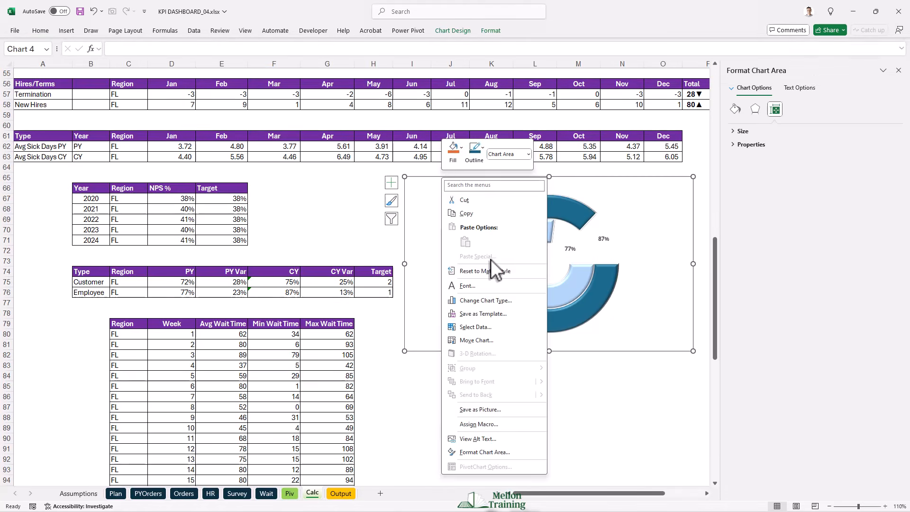
pyautogui.click(489, 449)
pyautogui.click(741, 146)
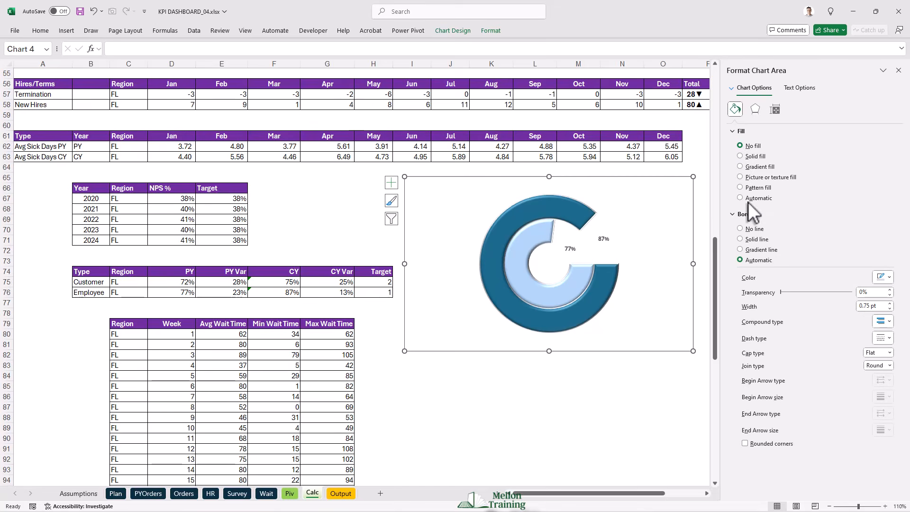
pyautogui.click(741, 229)
pyautogui.click(493, 388)
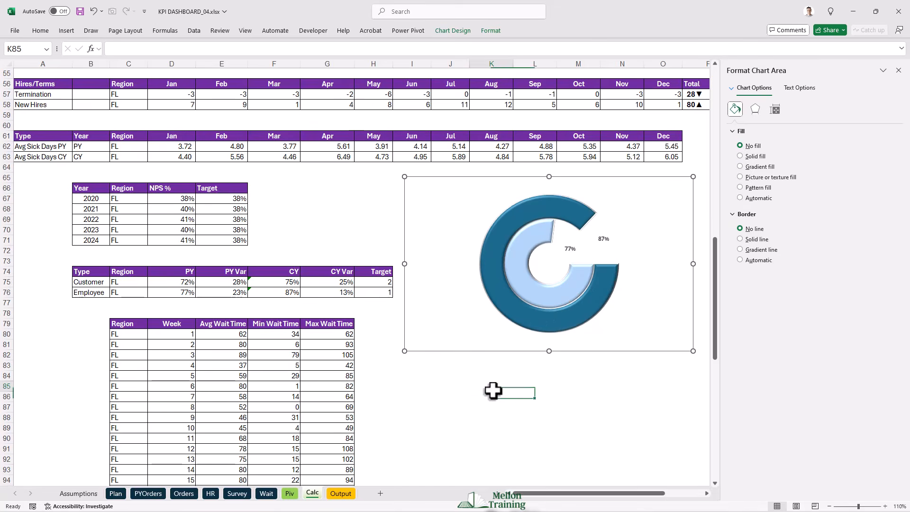
# - Copy the doughnut chart into the Employee Satisfaction section of the Output sheet and shrink it to fit the section
pyautogui.click(486, 344)
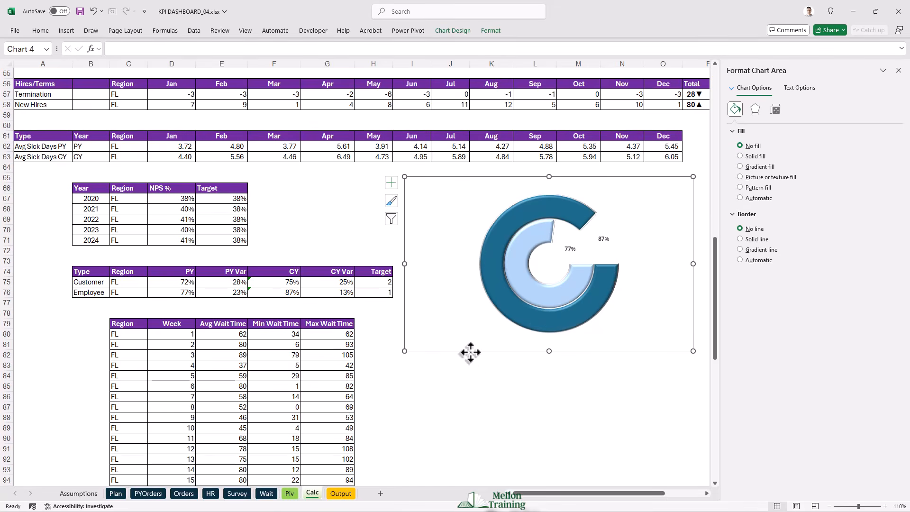
pyautogui.click(341, 494)
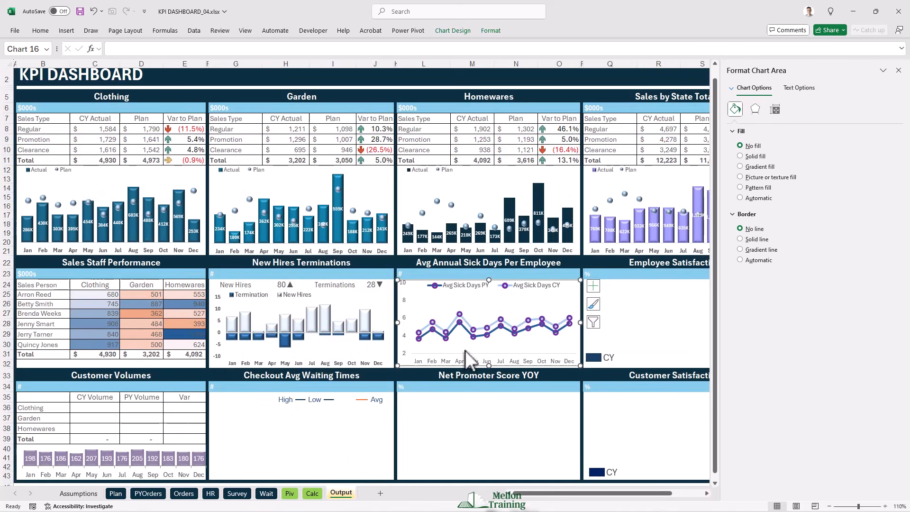
pyautogui.click(898, 71)
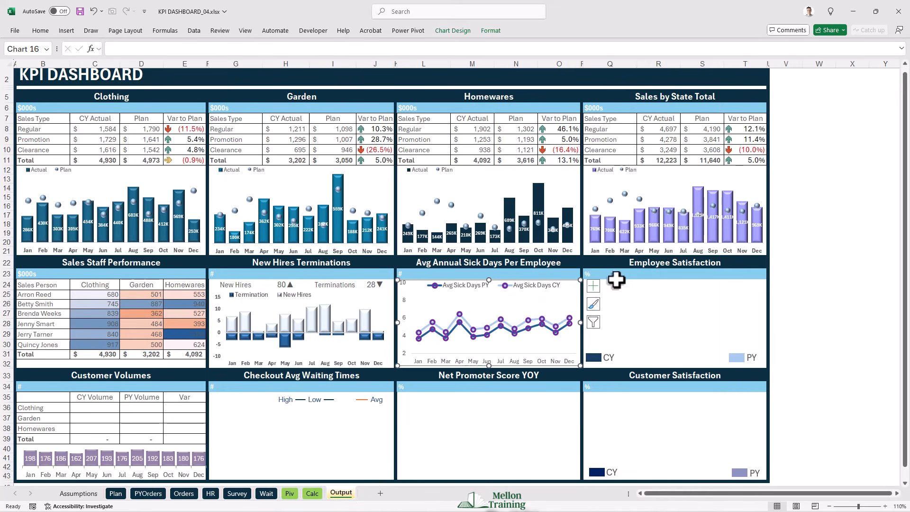
pyautogui.click(597, 287)
pyautogui.hotkey('ctrl', 'v')
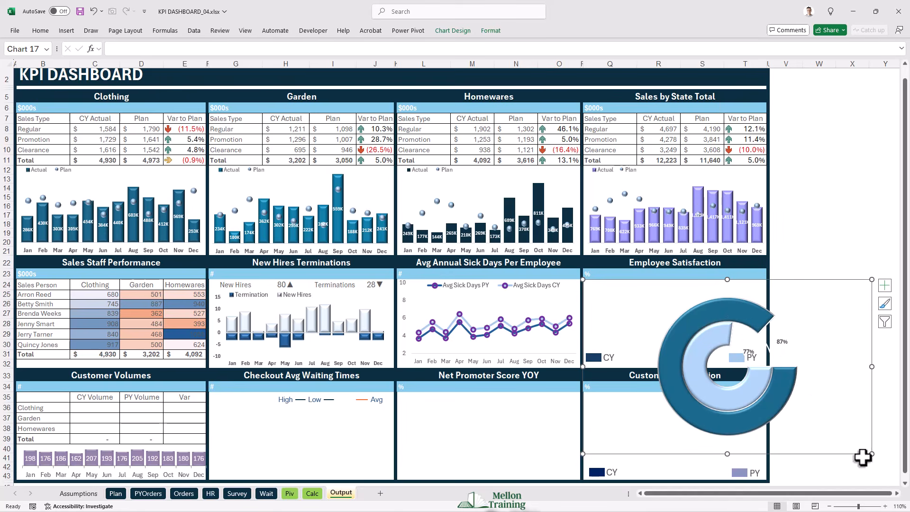
pyautogui.moveTo(871, 455); pyautogui.dragTo(766, 367)
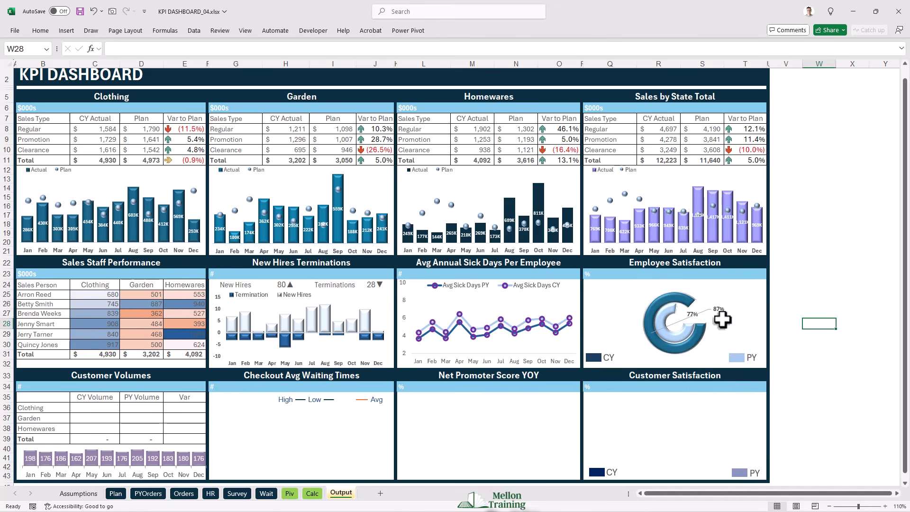
# - Set the leader lines of the Employee Satisfaction doughnut's data labels to No line
pyautogui.click(705, 313)
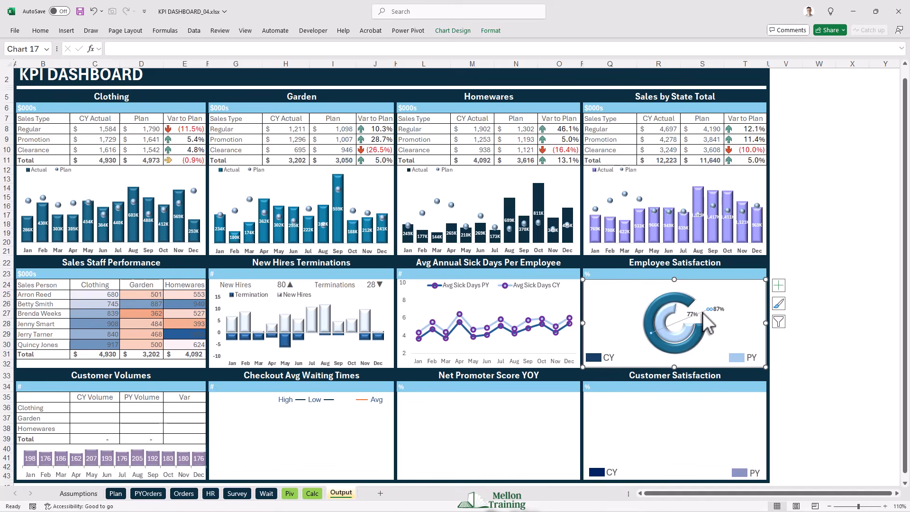
pyautogui.rightClick(705, 316)
pyautogui.click(745, 384)
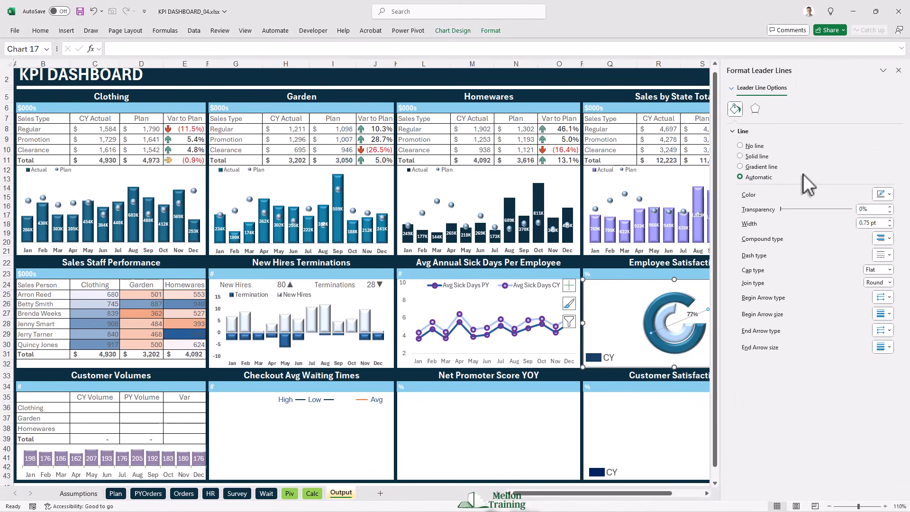
pyautogui.click(741, 146)
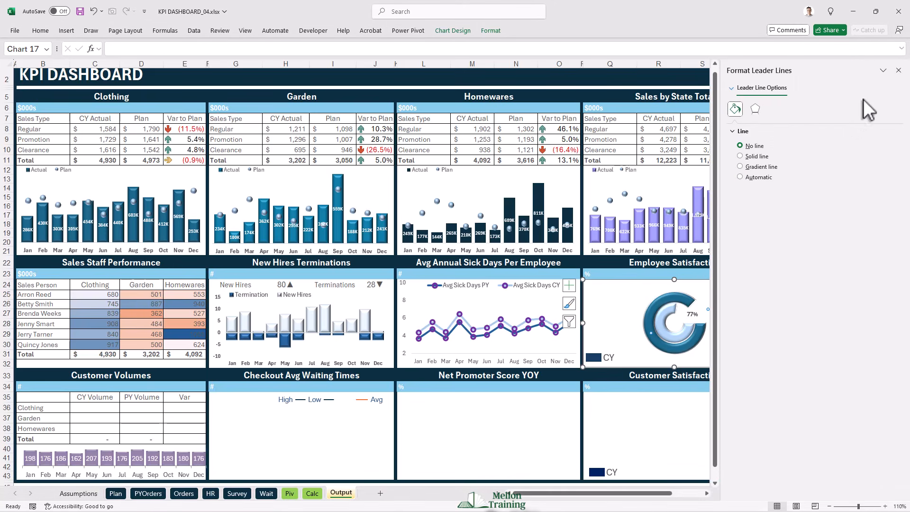
pyautogui.click(900, 70)
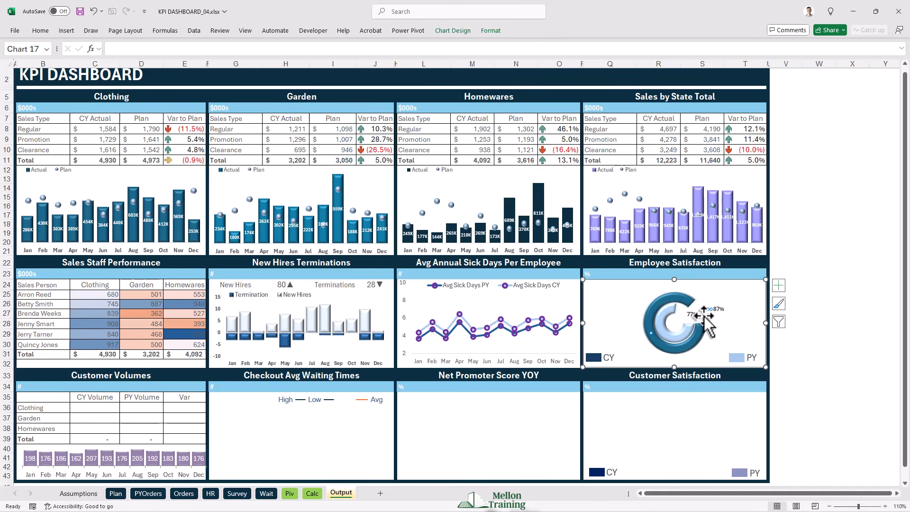
pyautogui.click(819, 304)
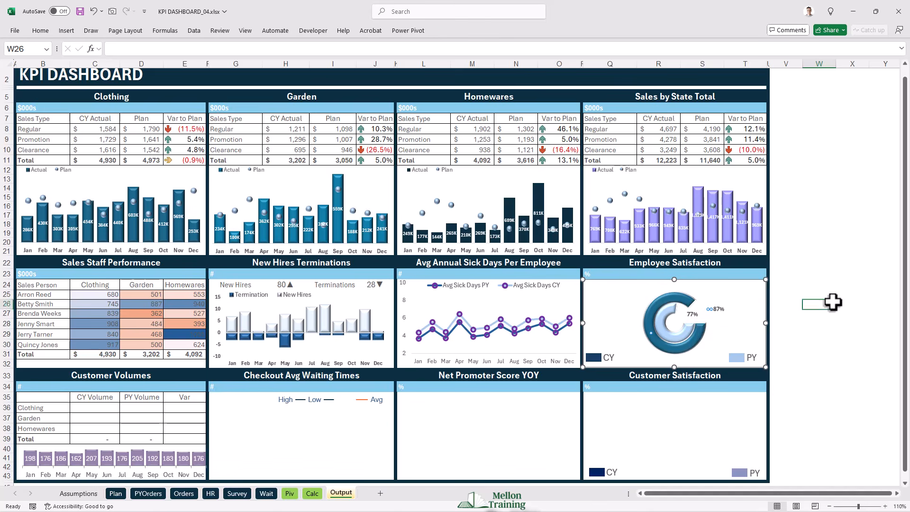
# - Move the doughnut's PY and CY labels into their ring gaps and extend the chart's upper edge slightly upward
pyautogui.click(690, 308)
pyautogui.moveTo(675, 279); pyautogui.dragTo(673, 274)
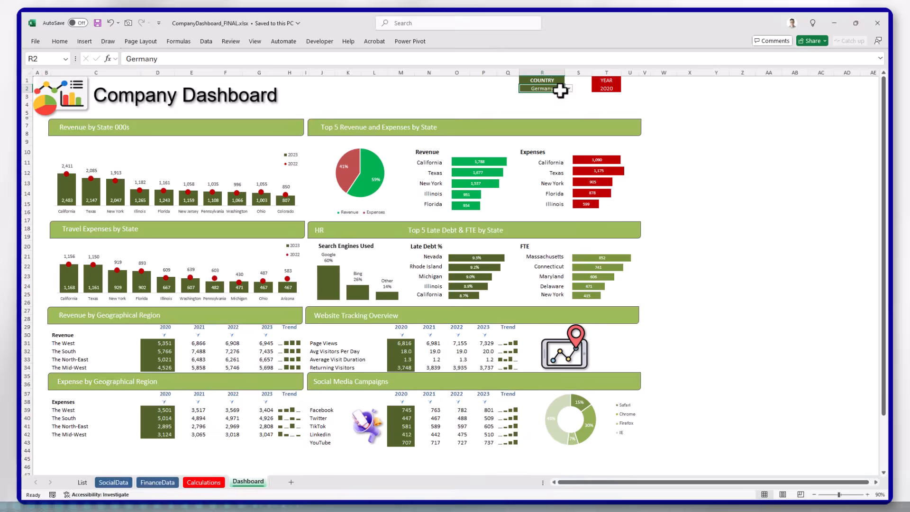
# - In the CompanyDashboard_FINAL.xlsx workbook, set the country to Spain and switch the year to 2022 and on to 2023
pyautogui.click(568, 89)
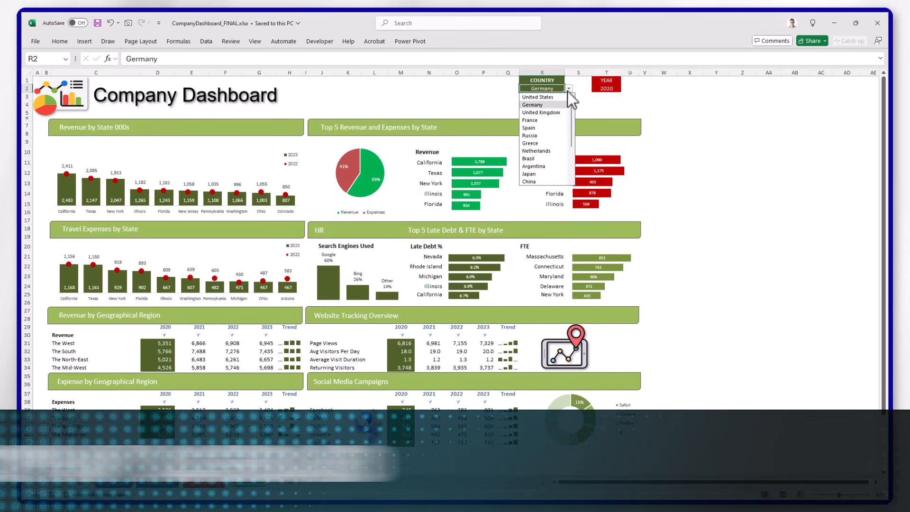
pyautogui.click(542, 127)
pyautogui.click(609, 89)
pyautogui.click(626, 89)
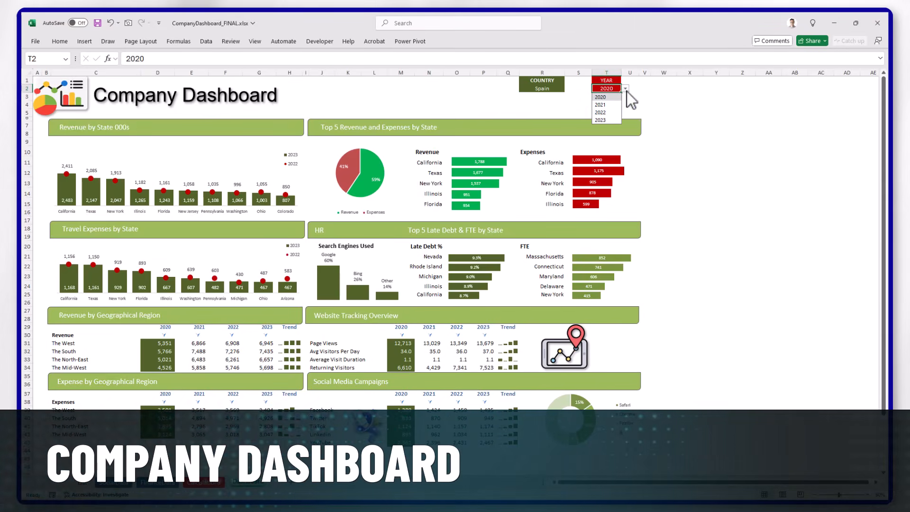
pyautogui.click(615, 112)
pyautogui.click(625, 88)
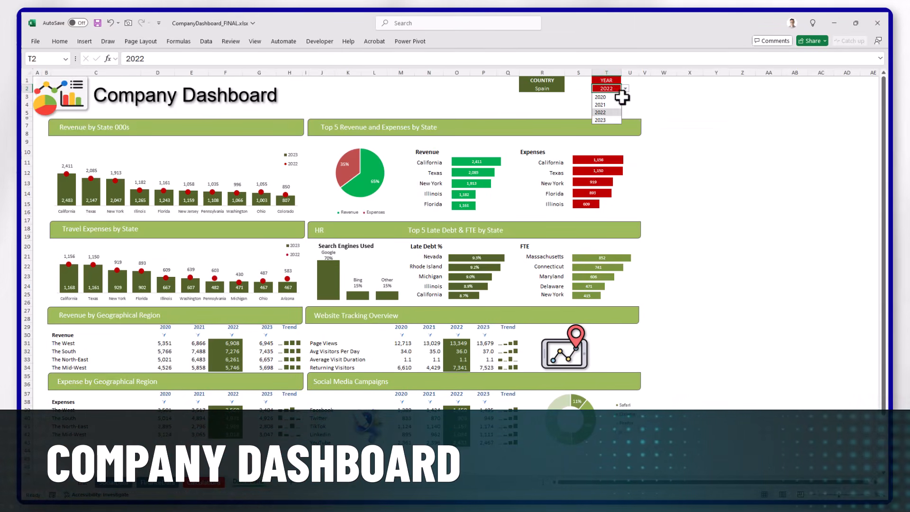
pyautogui.click(612, 120)
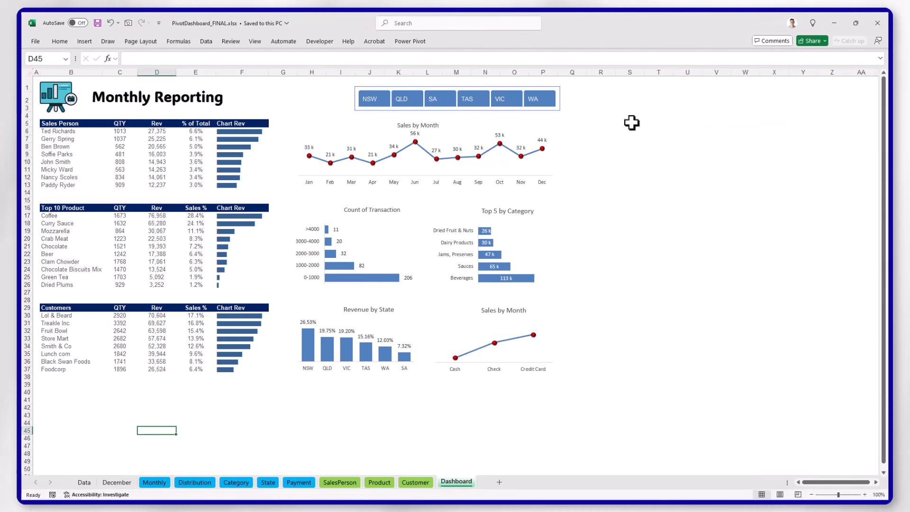
# - In the PivotDashboard_FINAL.xlsx workbook, filter the monthly report by state to NSW, QLD, TAS and finally WA
pyautogui.click(382, 101)
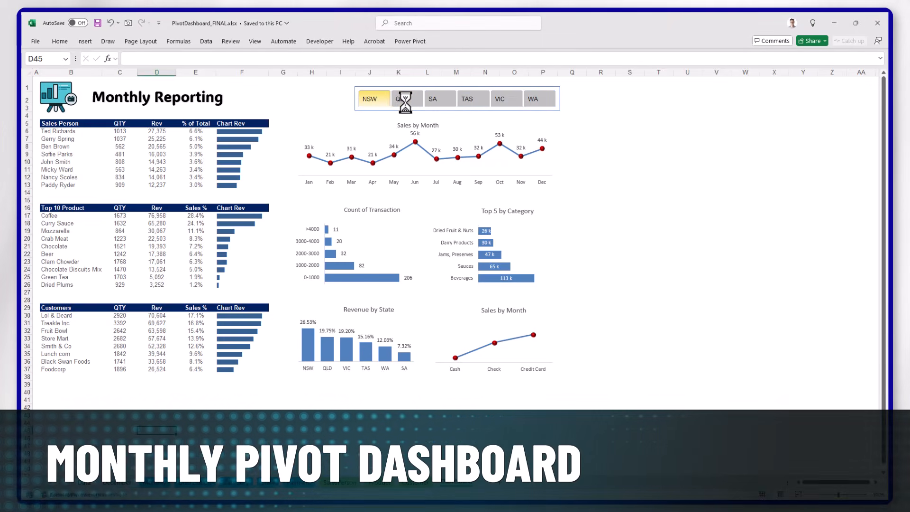
pyautogui.click(412, 103)
pyautogui.click(486, 101)
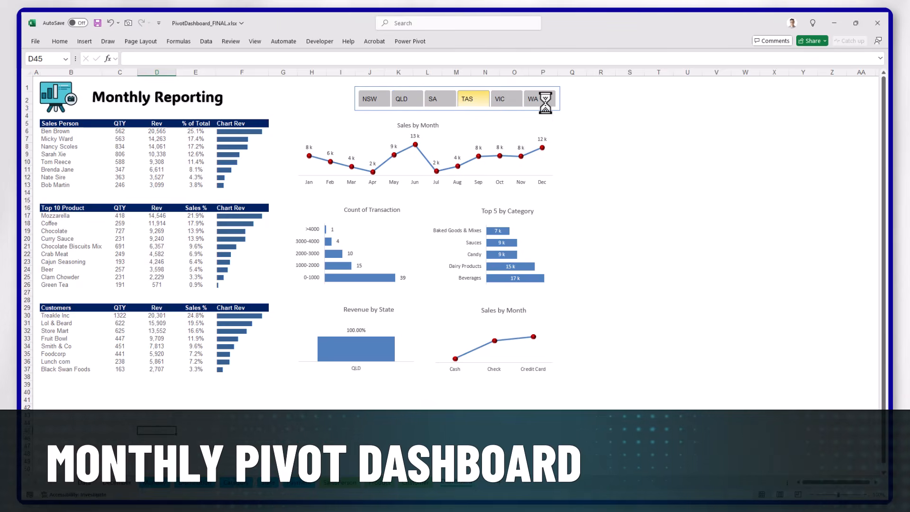
pyautogui.click(541, 102)
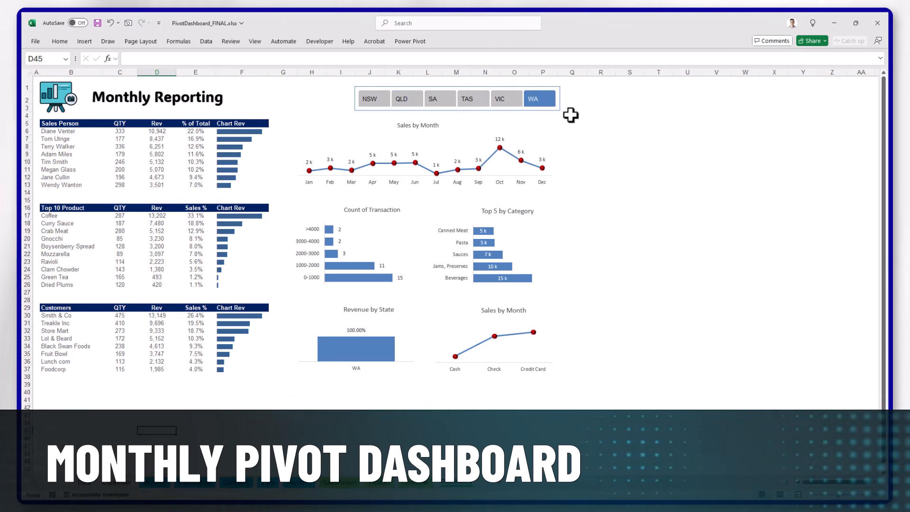
# - In FinancialKPI_FINAL.xlsx, filter the dashboard to FL, KS, TX and finally VA, and switch the current-year chart to Expense and on to EBIT
pyautogui.click(476, 102)
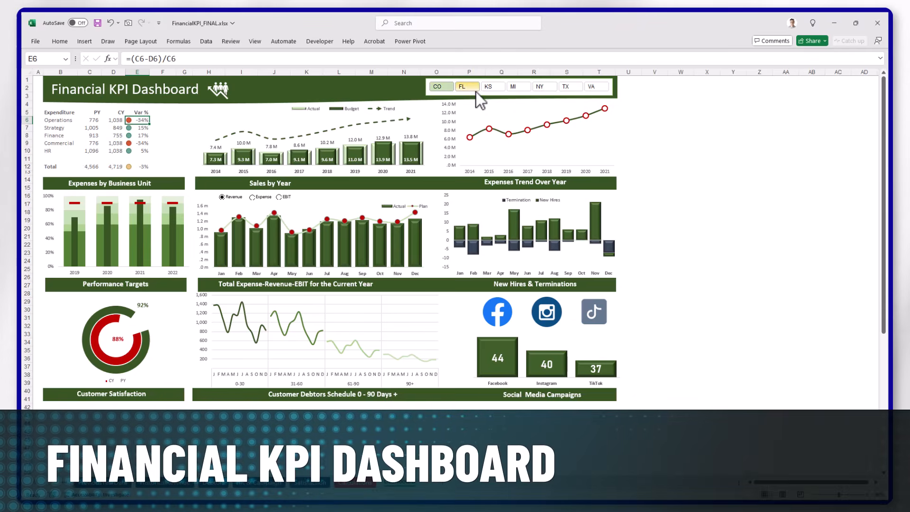
pyautogui.click(489, 87)
pyautogui.click(571, 87)
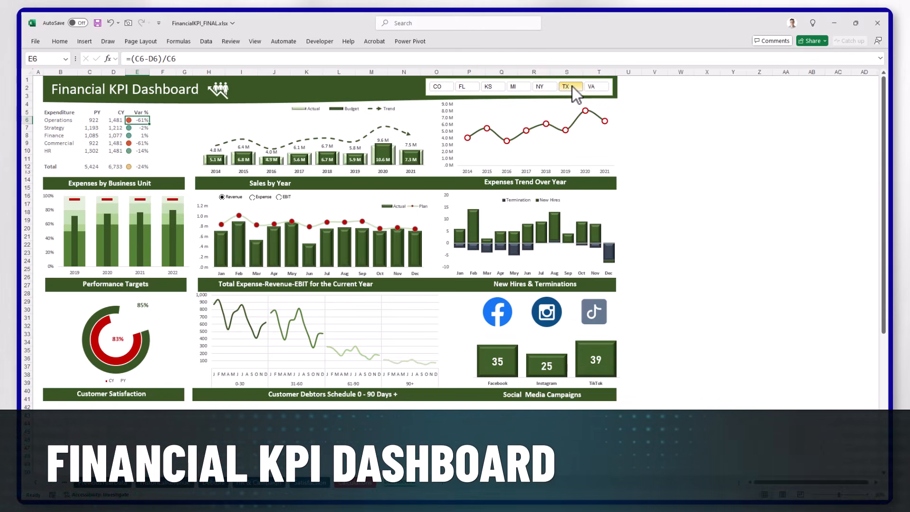
pyautogui.click(591, 87)
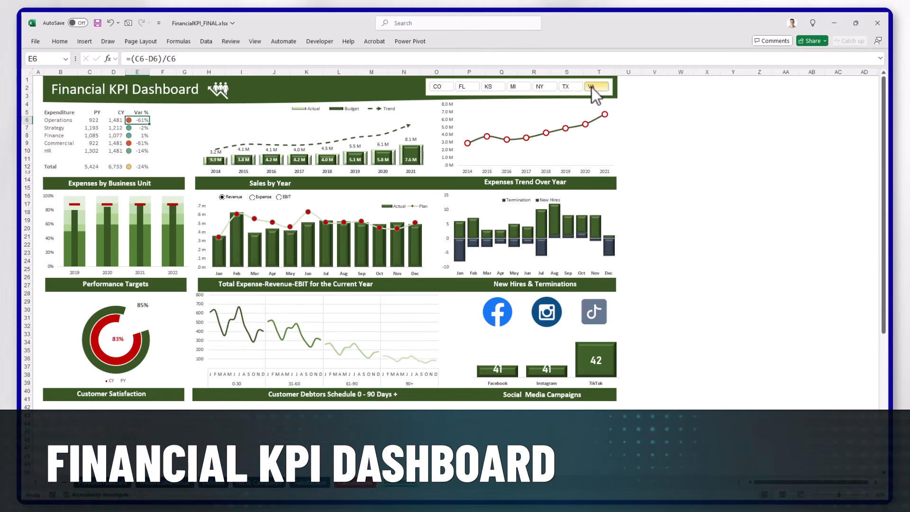
pyautogui.click(252, 196)
pyautogui.click(279, 196)
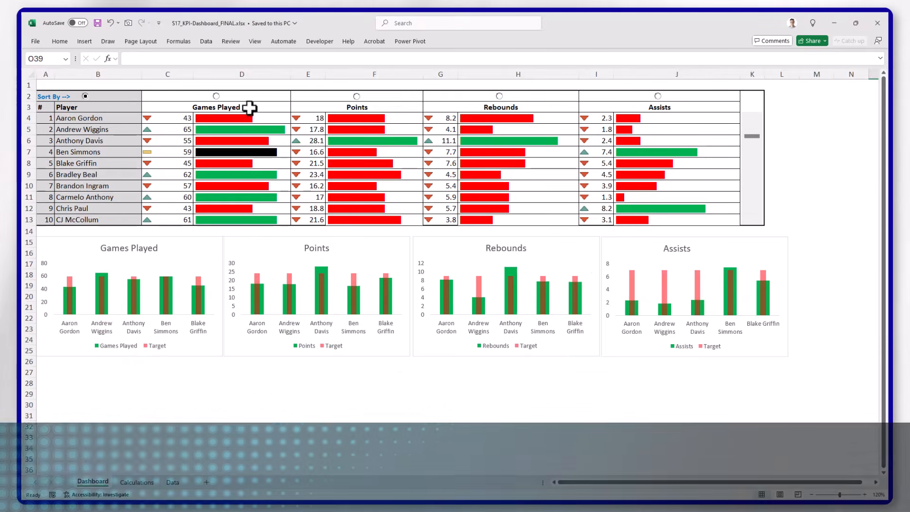
# - In S17_KPI-Dashboard_FINAL.xlsx, sort the player table by Games Played, Points, Rebounds and finally Assists, and scroll slightly through the player list
pyautogui.click(216, 97)
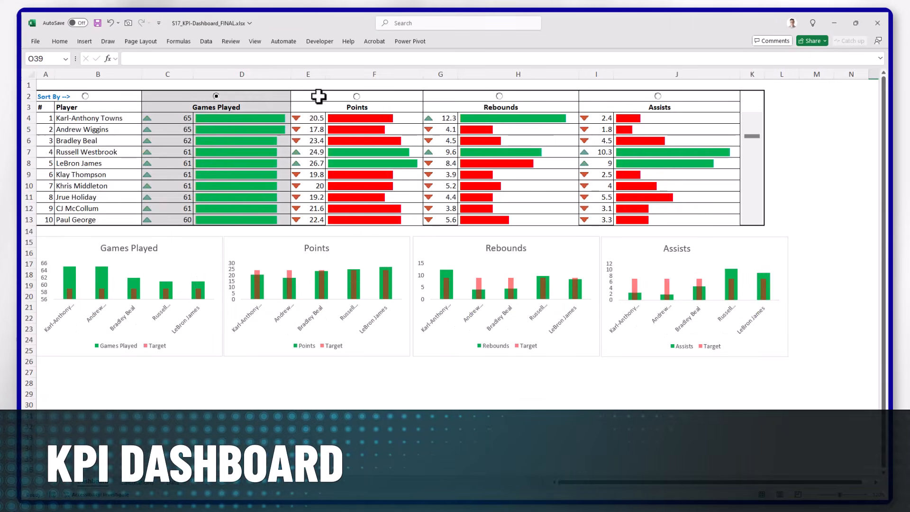
pyautogui.click(357, 97)
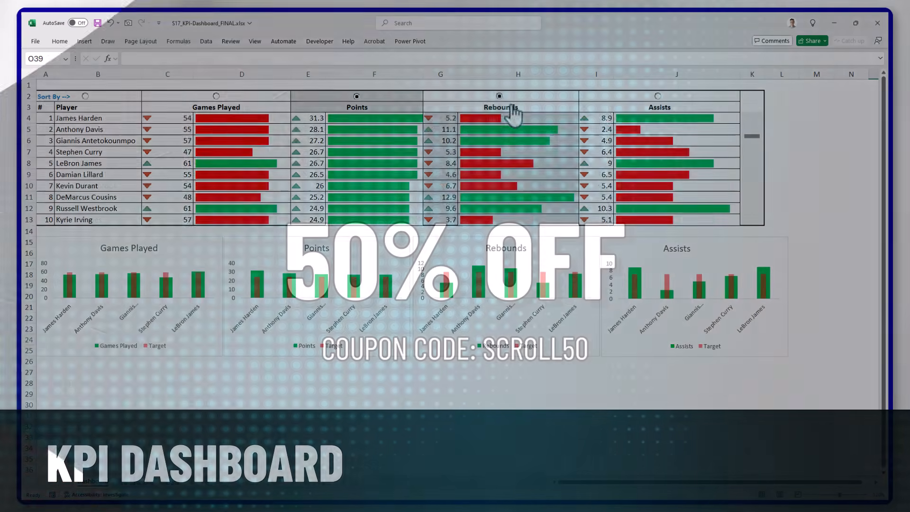
pyautogui.click(510, 104)
pyautogui.click(658, 100)
pyautogui.moveTo(752, 137)
pyautogui.mouseDown()
pyautogui.moveTo(757, 160)
pyautogui.moveTo(752, 127)
pyautogui.moveTo(752, 138)
pyautogui.mouseUp()
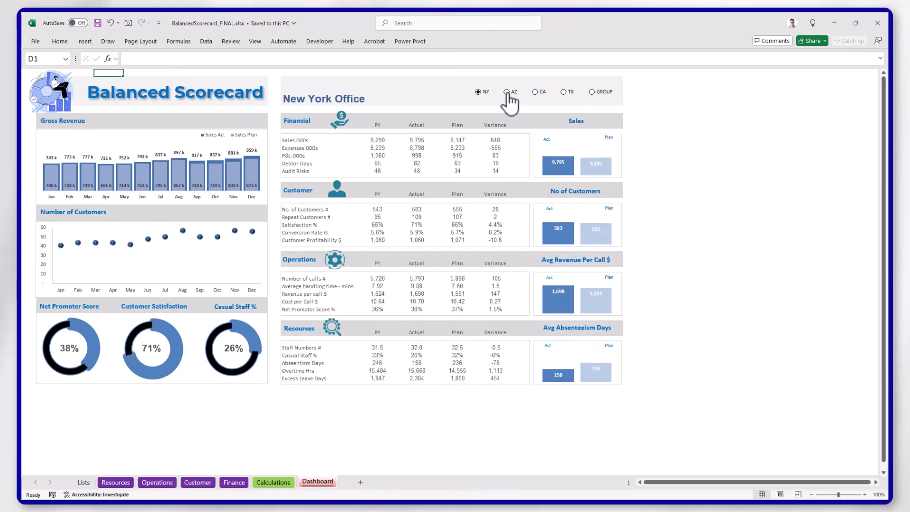
# - In the BalancedScorecard_FINAL.xlsx workbook, switch the displayed office to AZ, CA and finally TX
pyautogui.click(506, 92)
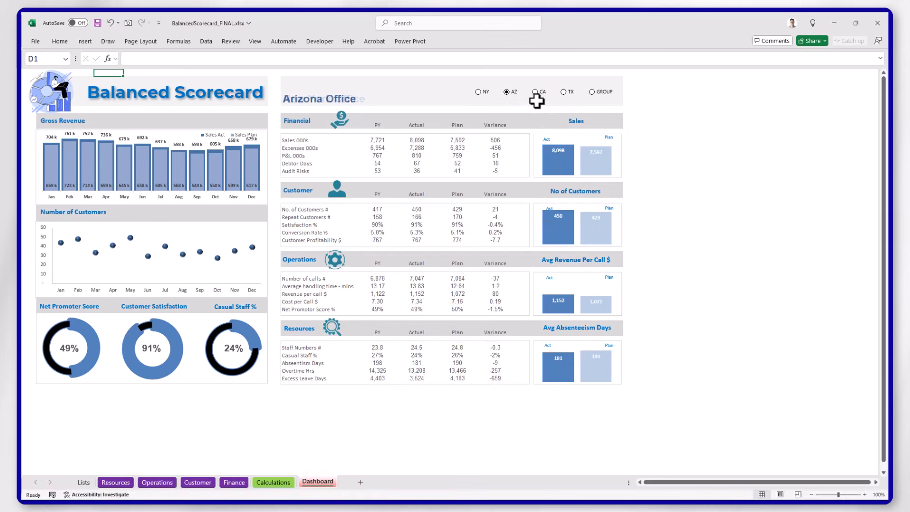
pyautogui.click(537, 97)
pyautogui.click(567, 95)
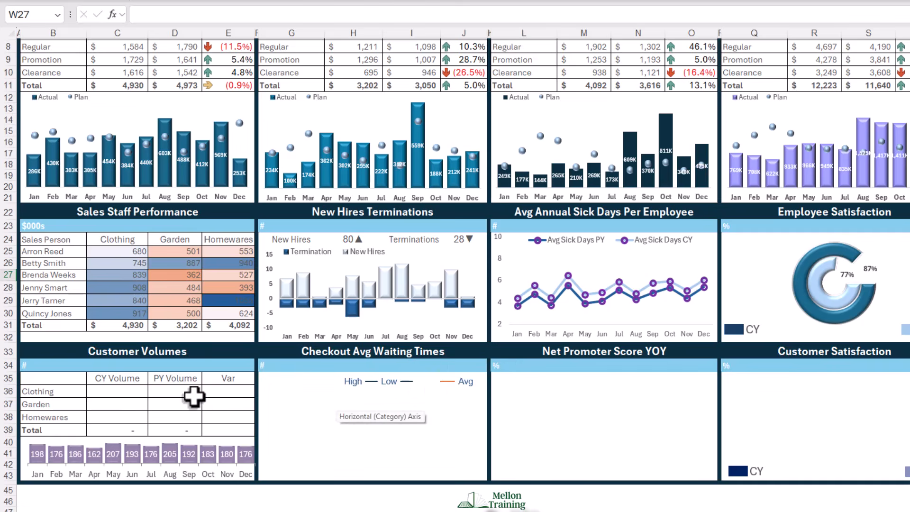
# - In the Customer Volumes table, link Clothing's CY Volume (C36) to =Calc!P42 as a relative reference and fill it down through Homewares
pyautogui.click(108, 396)
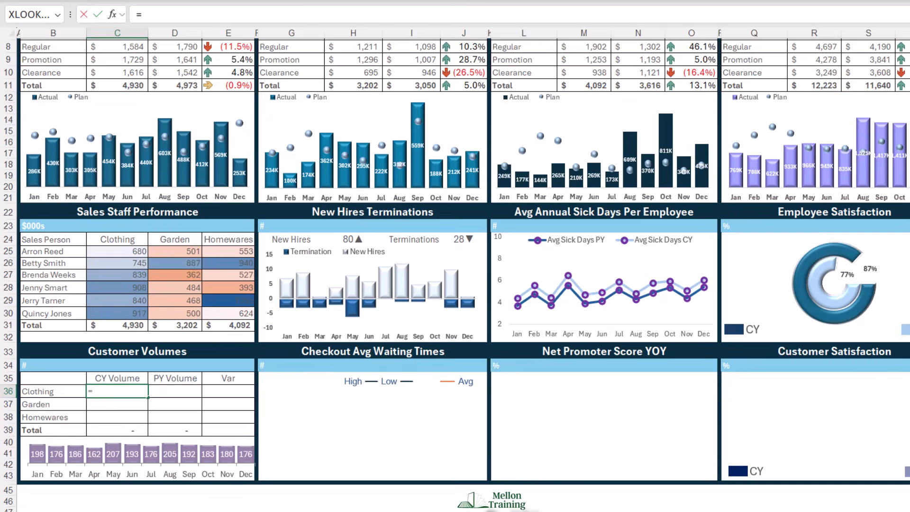
pyautogui.hotkey('ctrl', 'pagedown')
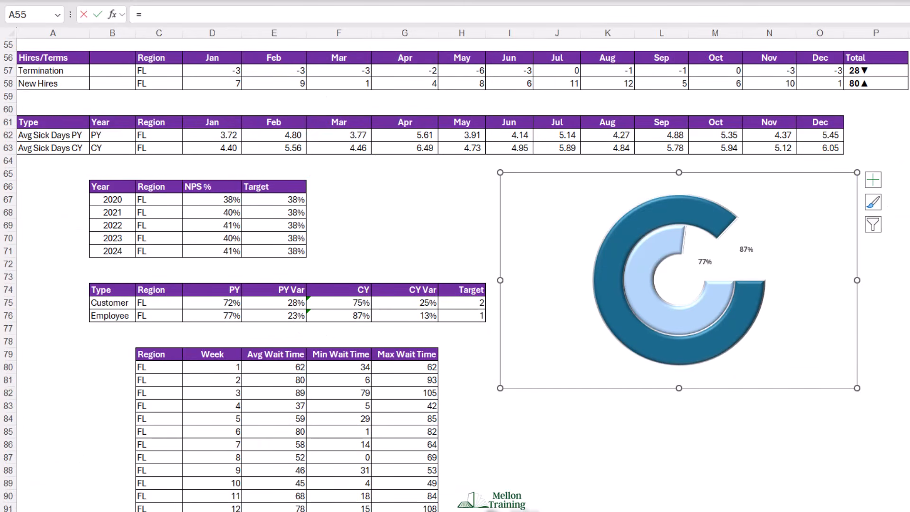
pyautogui.scroll(5, 455, 275)
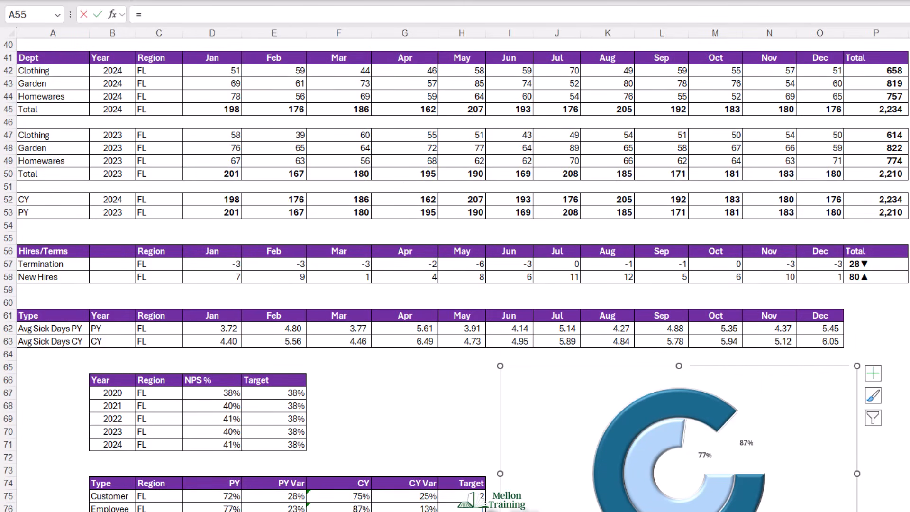
pyautogui.click(888, 71)
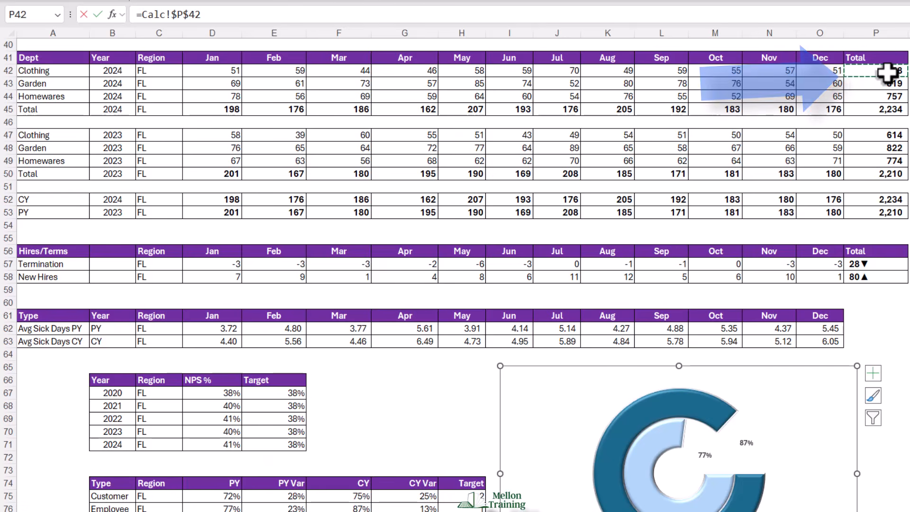
pyautogui.click(182, 16)
pyautogui.press('F4')
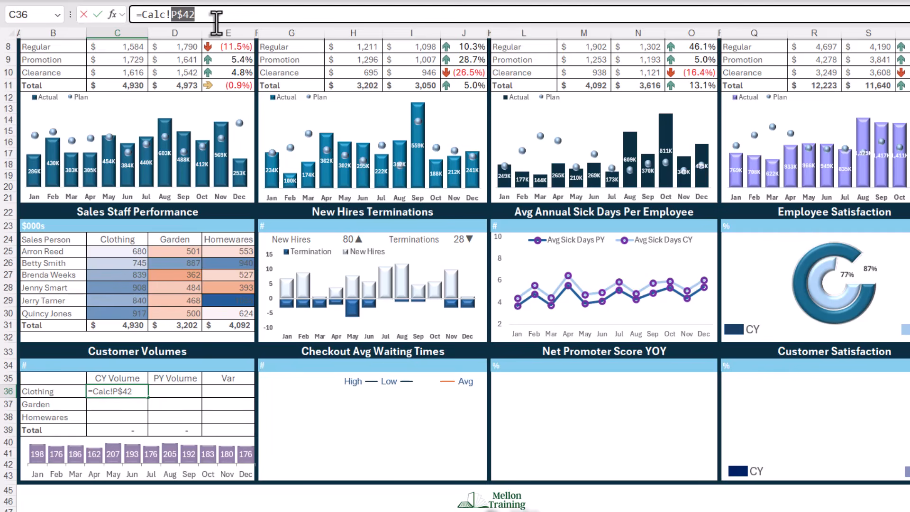
pyautogui.press('F4')
pyautogui.press('Return')
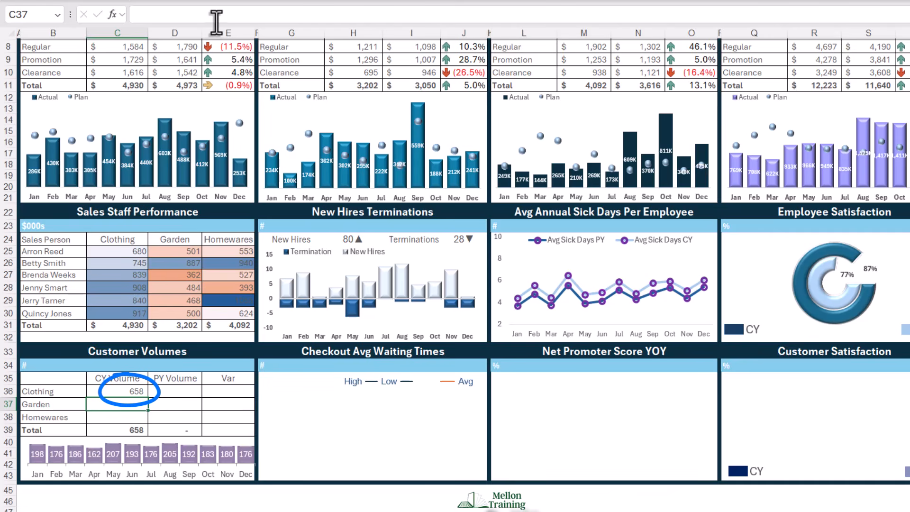
pyautogui.click(130, 393)
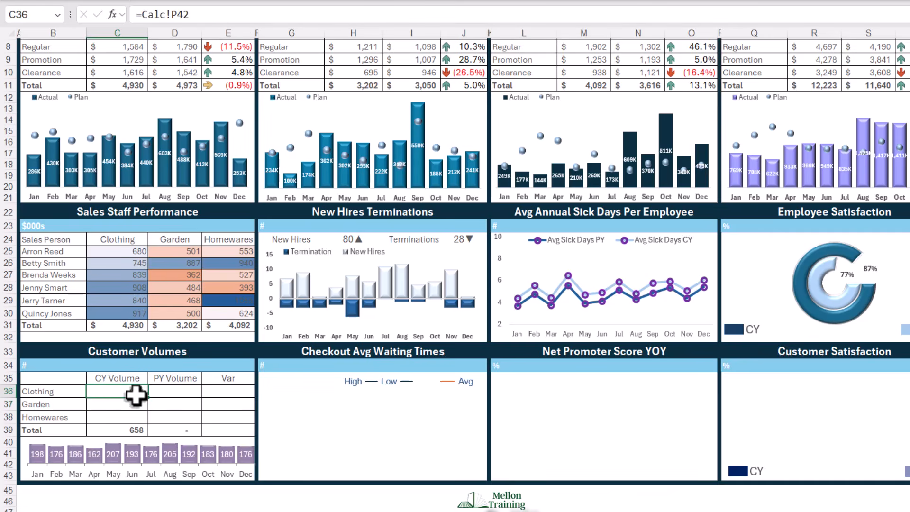
pyautogui.moveTo(148, 398); pyautogui.dragTo(149, 421)
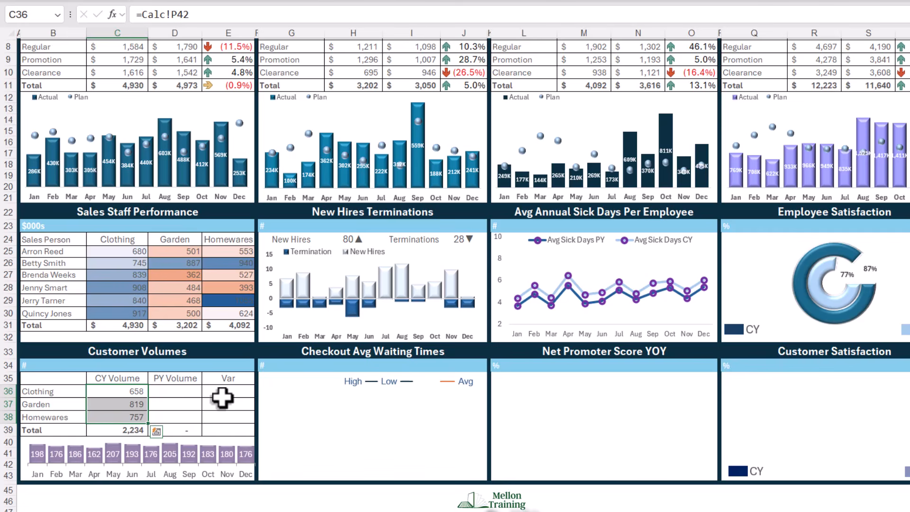
# - Link Clothing's PY Volume (D36) to =Calc!P47 as a relative reference and fill it down through Homewares
pyautogui.click(179, 397)
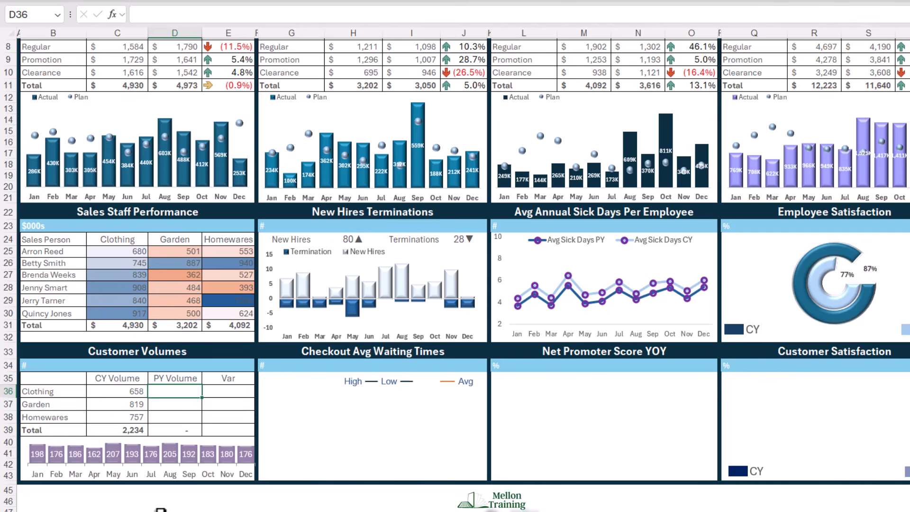
pyautogui.click(177, 511)
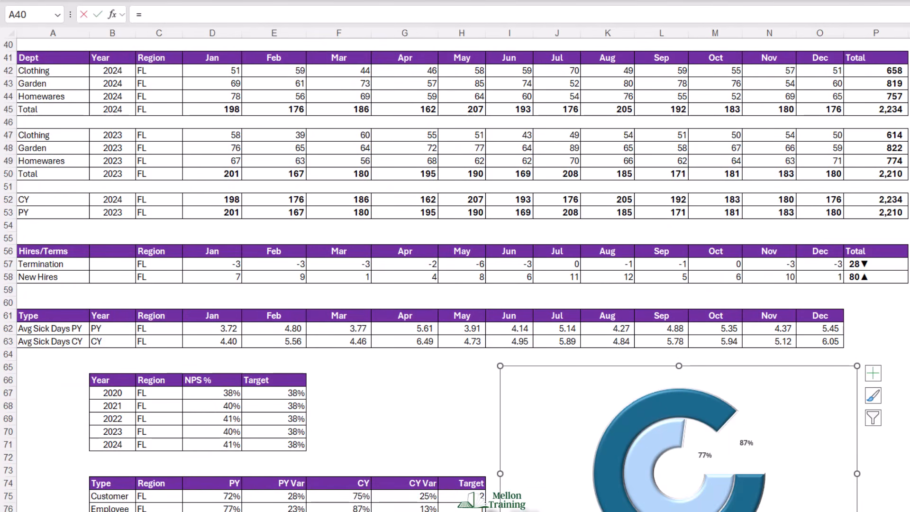
pyautogui.click(887, 136)
pyautogui.press('F4')
pyautogui.click(185, 18)
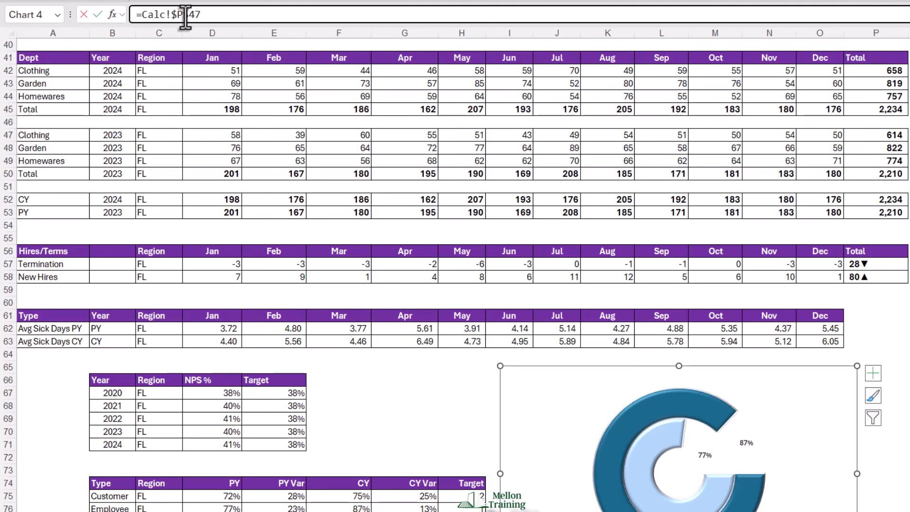
pyautogui.press('F4')
pyautogui.press('F4')
pyautogui.press('F4')
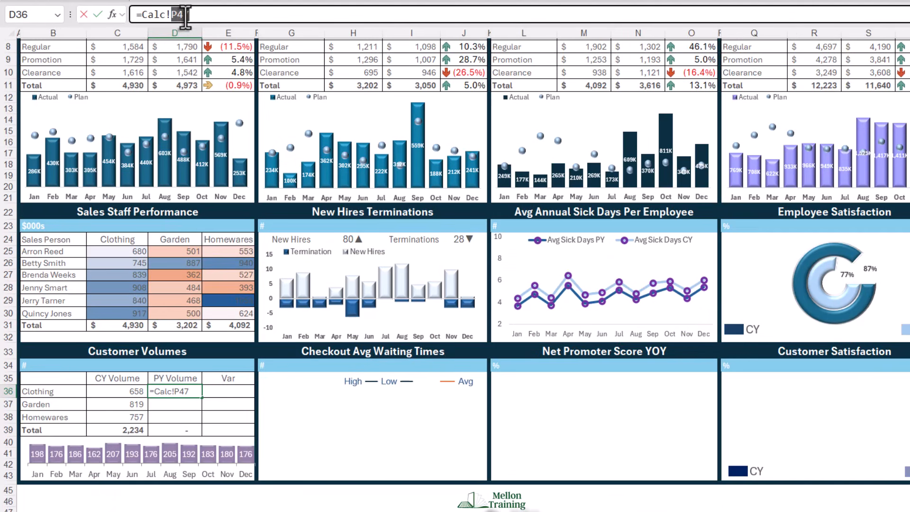
pyautogui.press('Return')
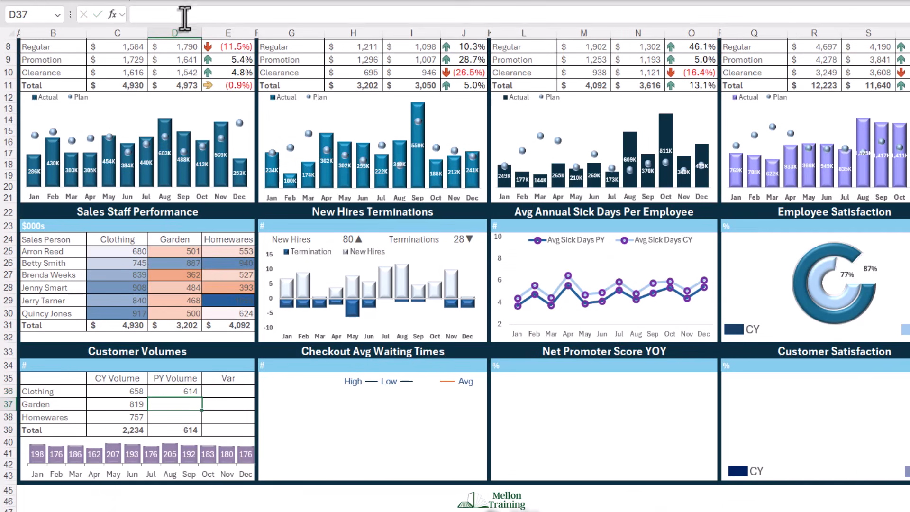
pyautogui.click(196, 393)
pyautogui.moveTo(202, 398); pyautogui.dragTo(207, 422)
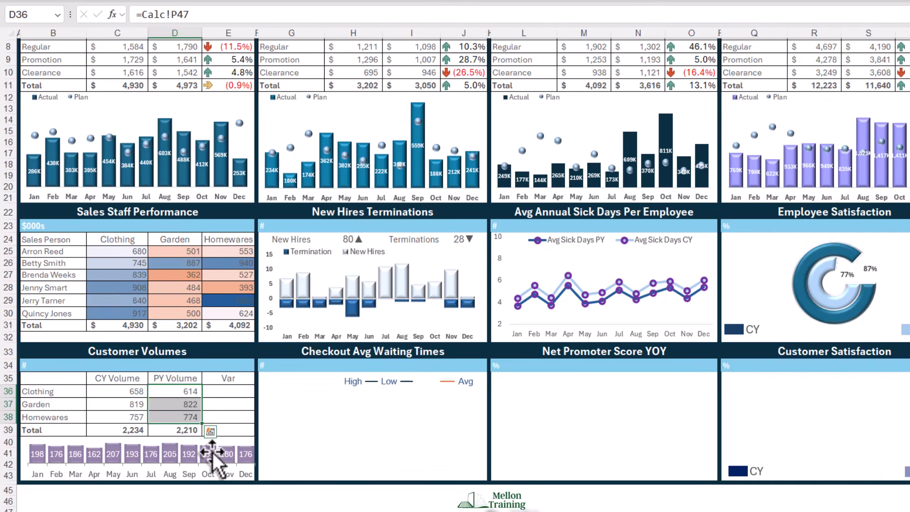
pyautogui.click(41, 502)
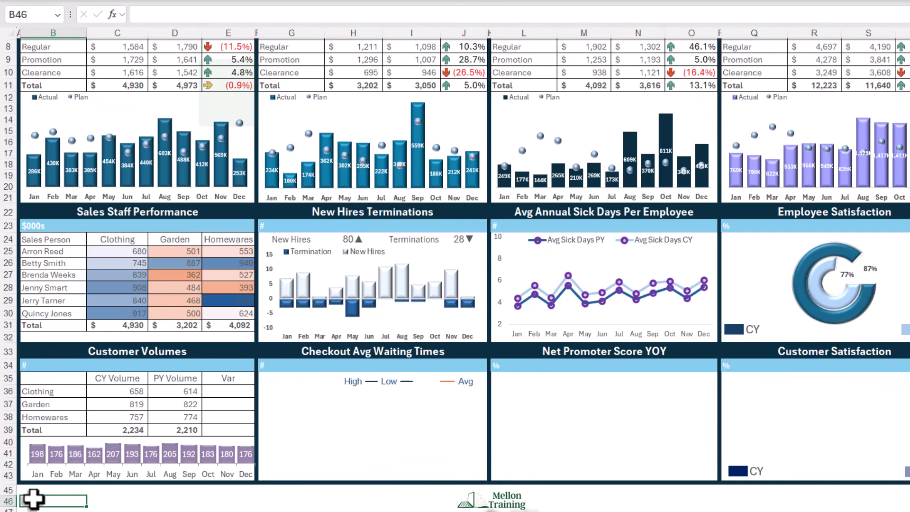
# - Copy the Clothing table's Var to Plan cells E8:E11 into the Customer Volumes Var column starting at E36
pyautogui.scroll(1, 48, 503)
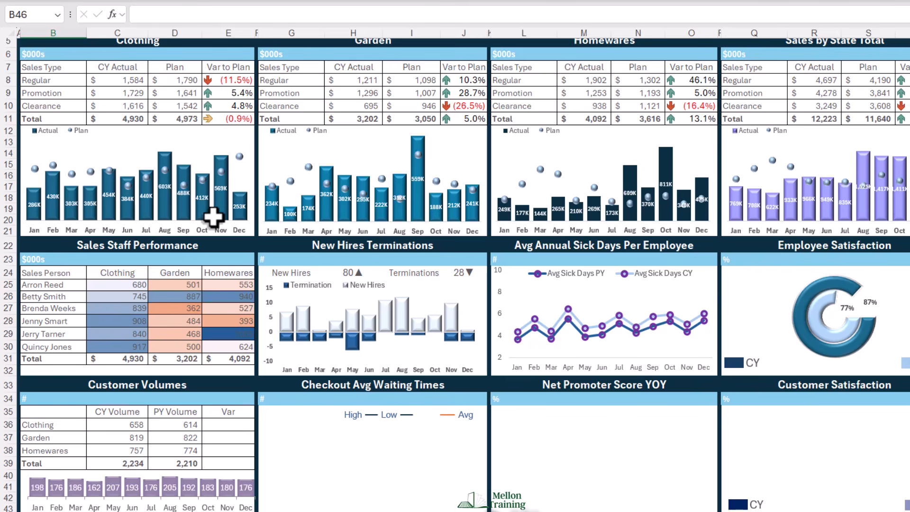
pyautogui.moveTo(229, 80); pyautogui.dragTo(240, 111)
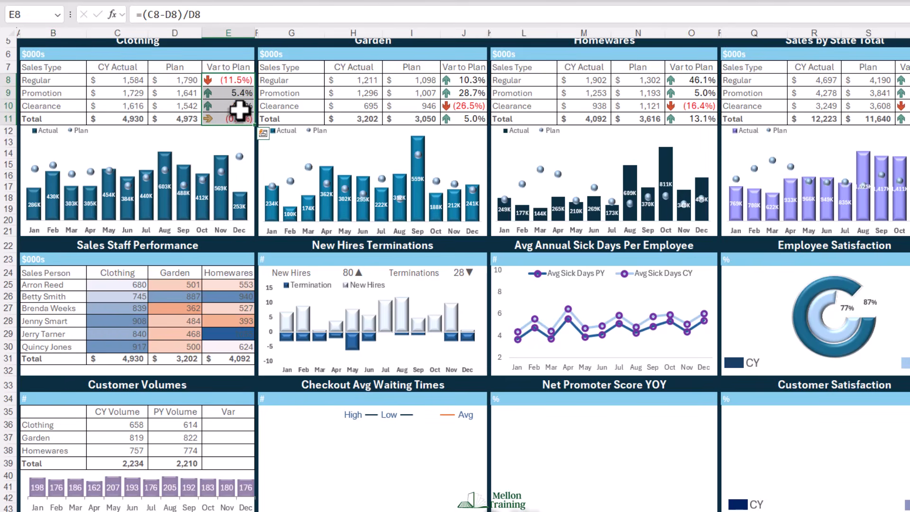
pyautogui.hotkey('ctrl', 'c')
pyautogui.click(225, 424)
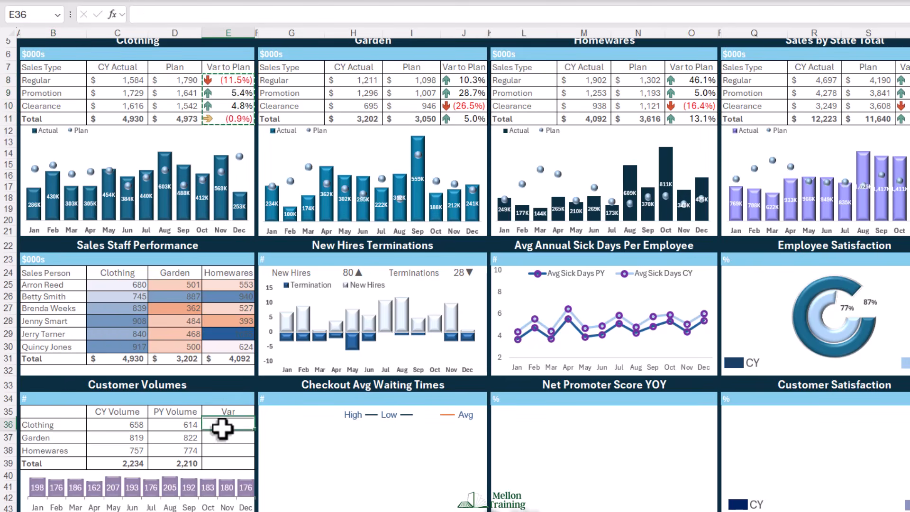
pyautogui.hotkey('ctrl', 'v')
# - Review the icon set rule's thresholds in the conditional formatting of E36:E39 and close the rule dialogs without changes
pyautogui.click(10, 7)
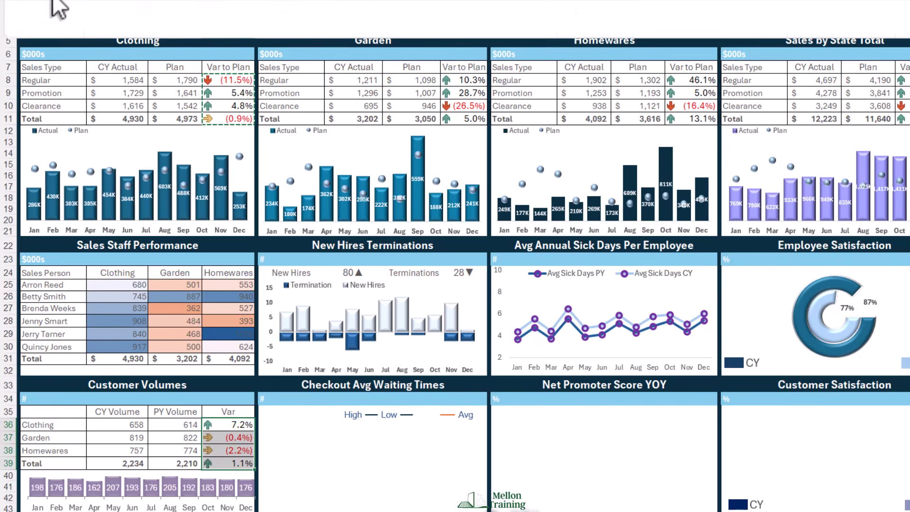
pyautogui.click(544, 28)
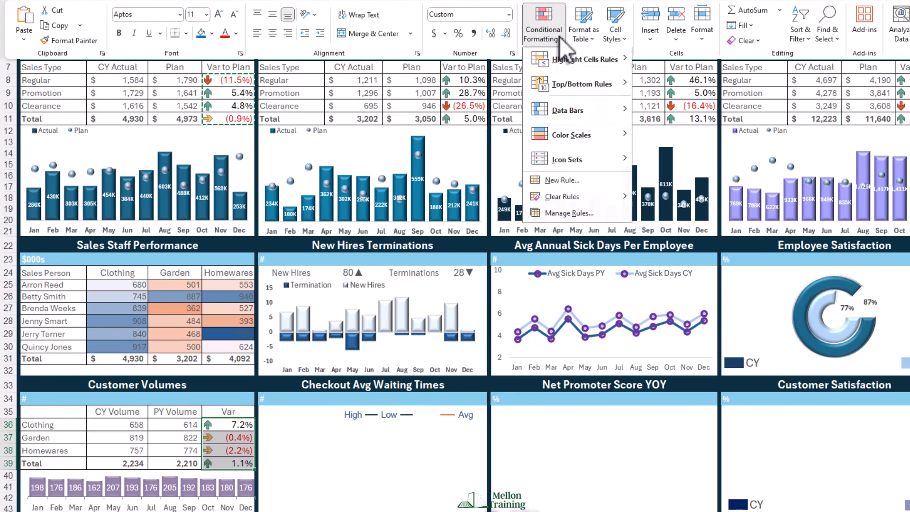
pyautogui.click(571, 216)
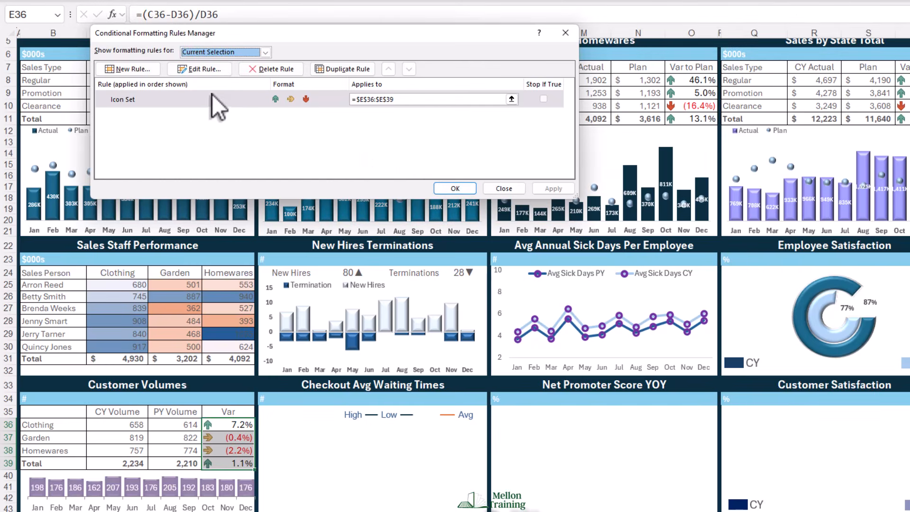
pyautogui.click(203, 69)
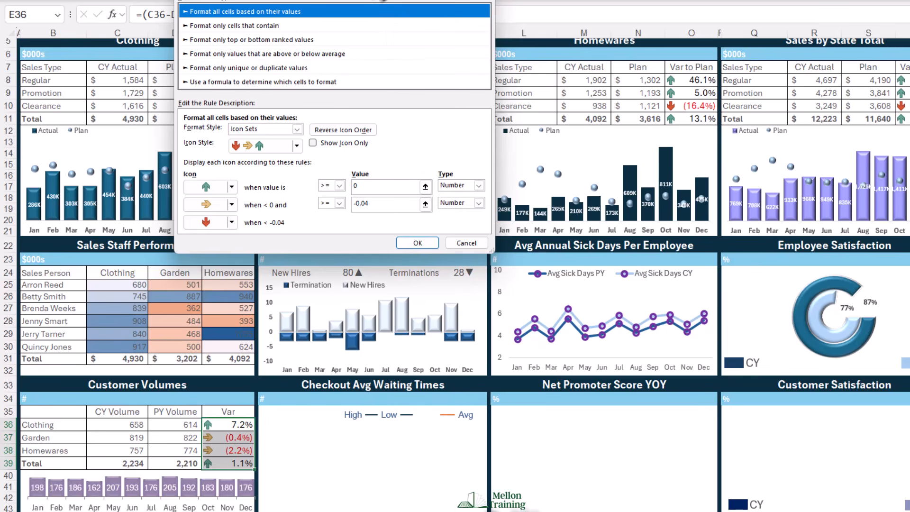
pyautogui.moveTo(332, 1); pyautogui.dragTo(427, 104)
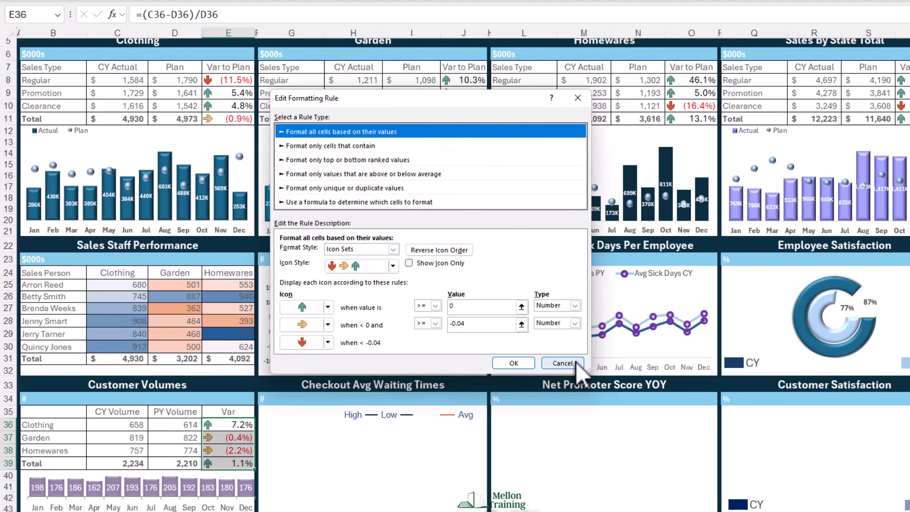
pyautogui.click(563, 362)
pyautogui.click(517, 186)
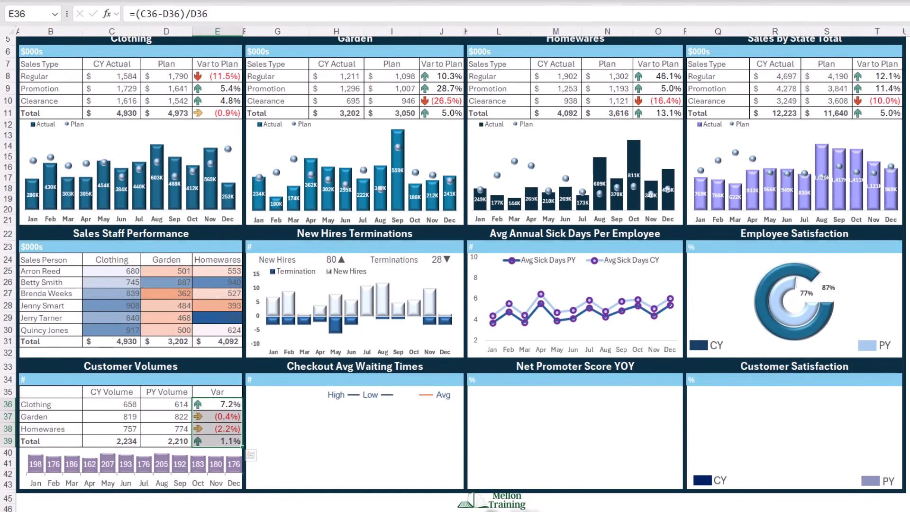
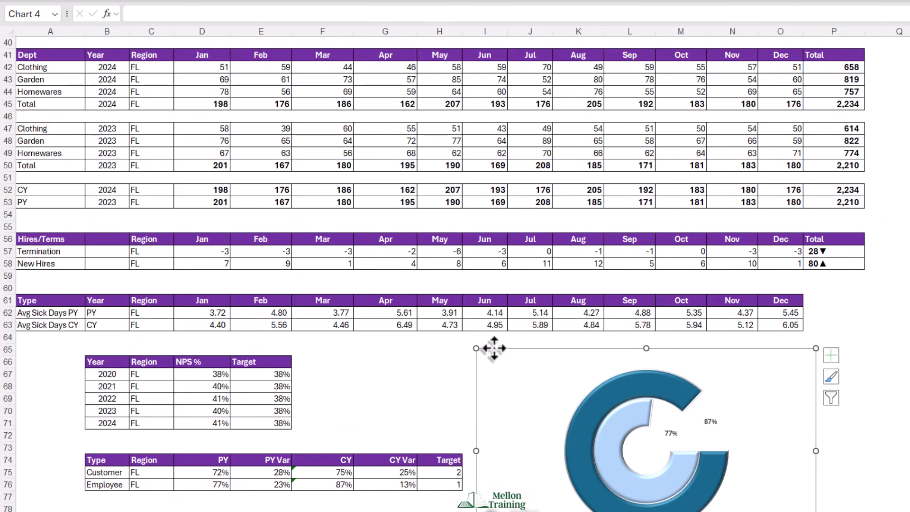
# - Delete the doughnut chart from the Calc sheet
pyautogui.press('Delete')
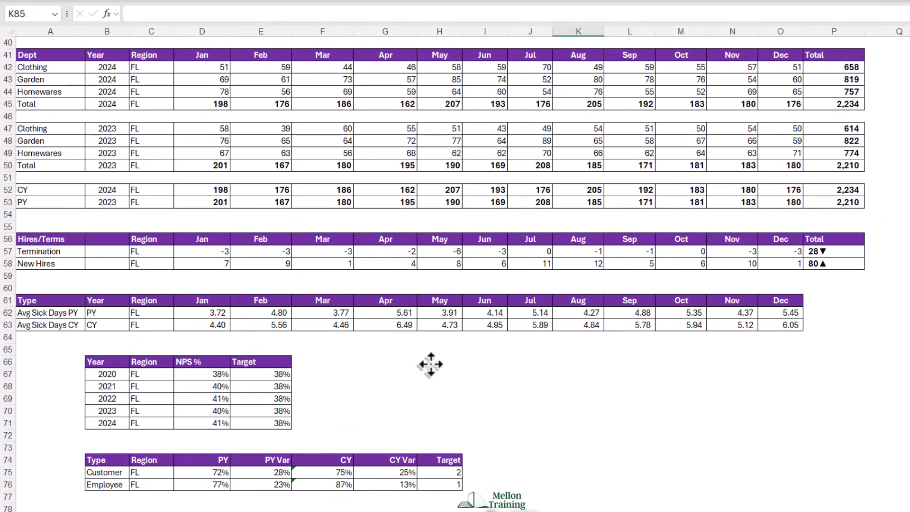
# - Insert a stacked area chart from the Week, Avg, Min and Max Wait Time columns, D79:G131, including headers
pyautogui.scroll(-7, 386, 314)
pyautogui.scroll(-2, 389, 374)
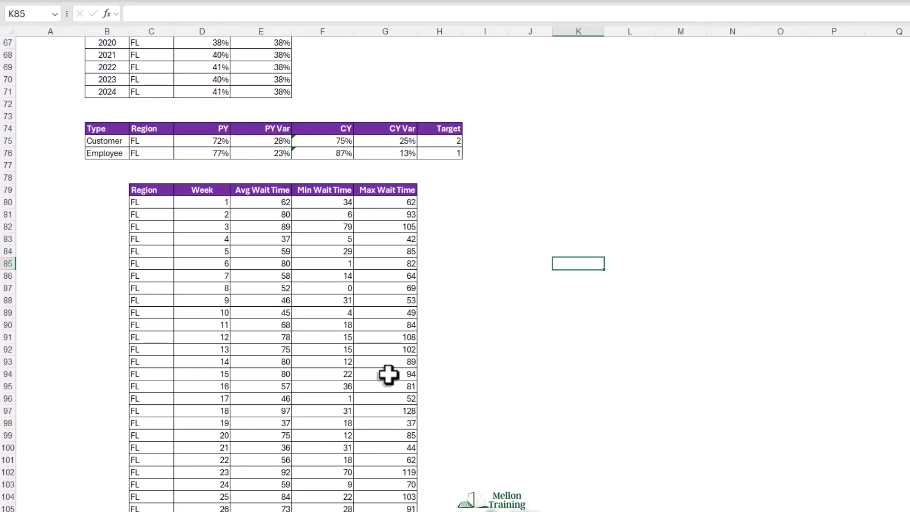
pyautogui.click(198, 190)
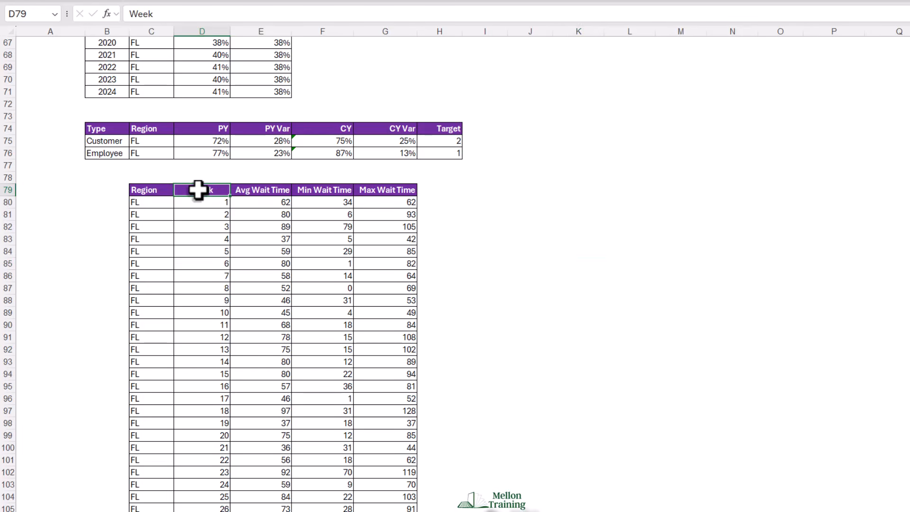
pyautogui.moveTo(198, 189); pyautogui.dragTo(386, 504)
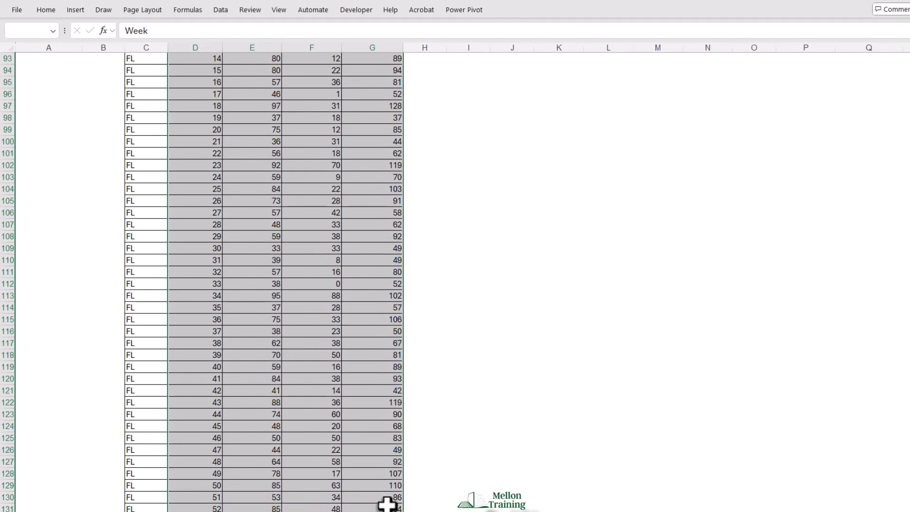
pyautogui.scroll(7, 475, 332)
pyautogui.scroll(1, 475, 339)
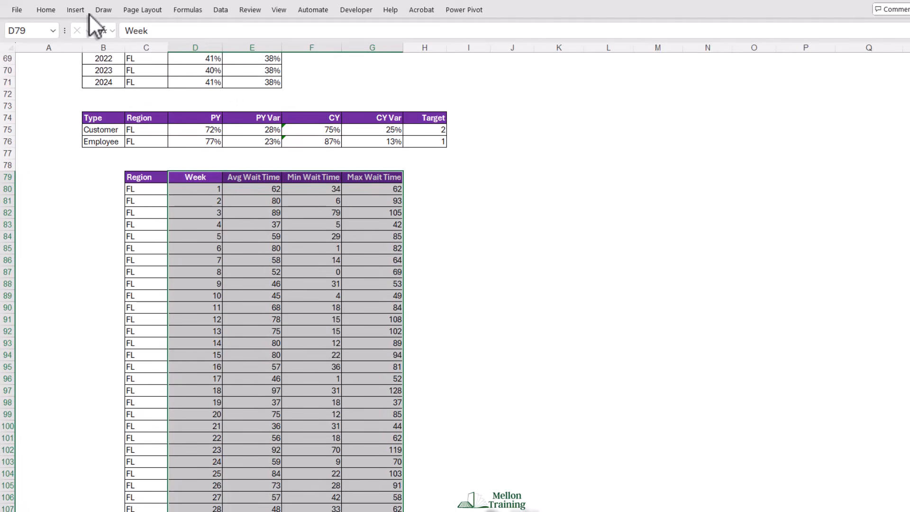
pyautogui.click(76, 10)
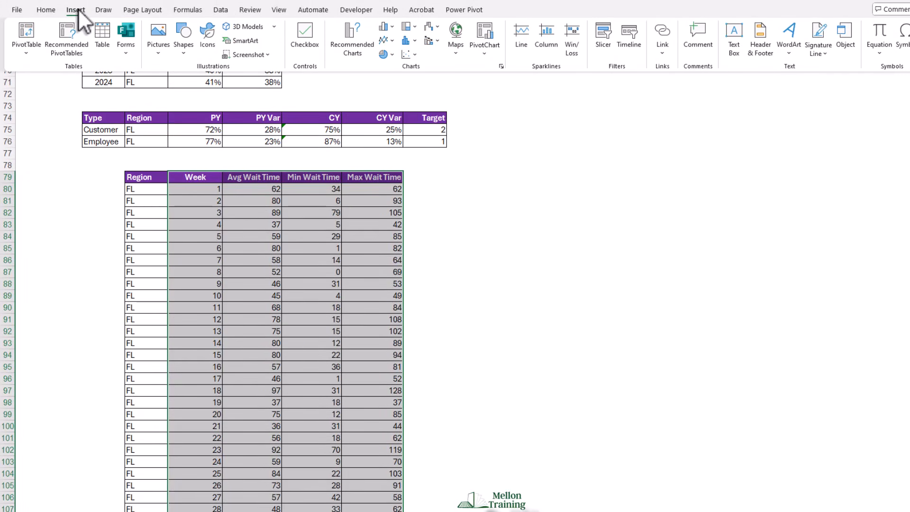
pyautogui.click(393, 40)
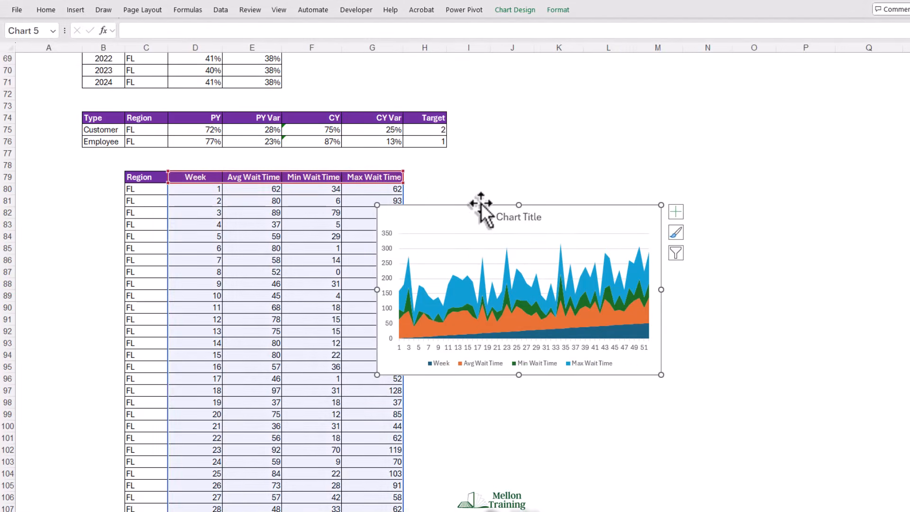
# - Move the area chart beside the wait time table and enlarge it to reach about column O
pyautogui.moveTo(479, 200); pyautogui.dragTo(520, 167)
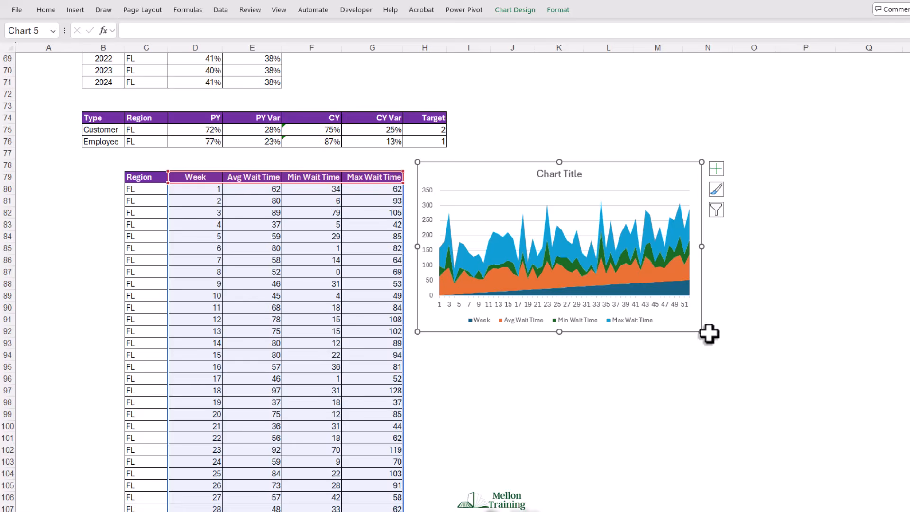
pyautogui.moveTo(702, 332); pyautogui.dragTo(767, 379)
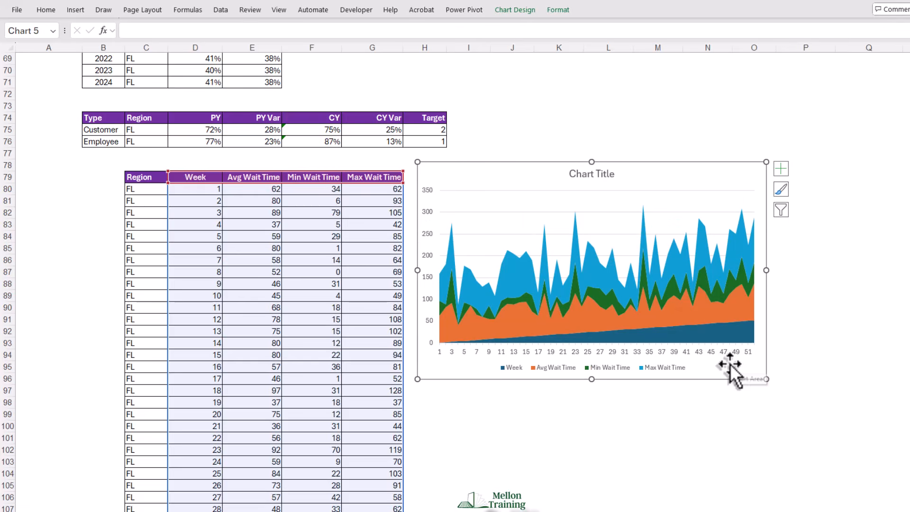
# - Remove the Week and Min Wait Time series from the area chart
pyautogui.click(681, 333)
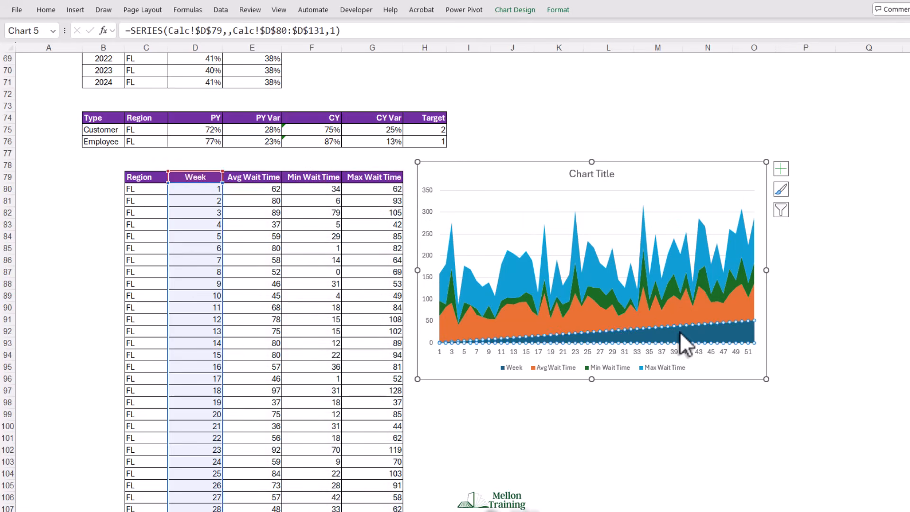
pyautogui.press('Delete')
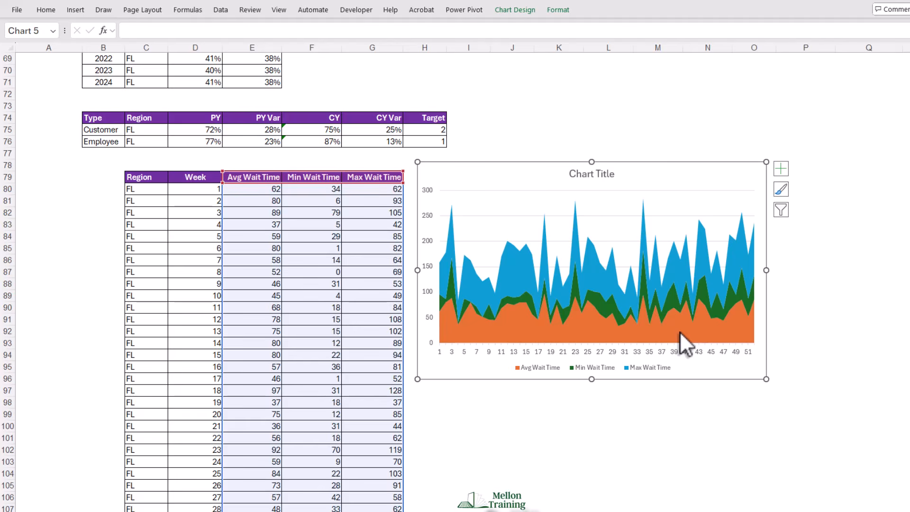
pyautogui.click(602, 300)
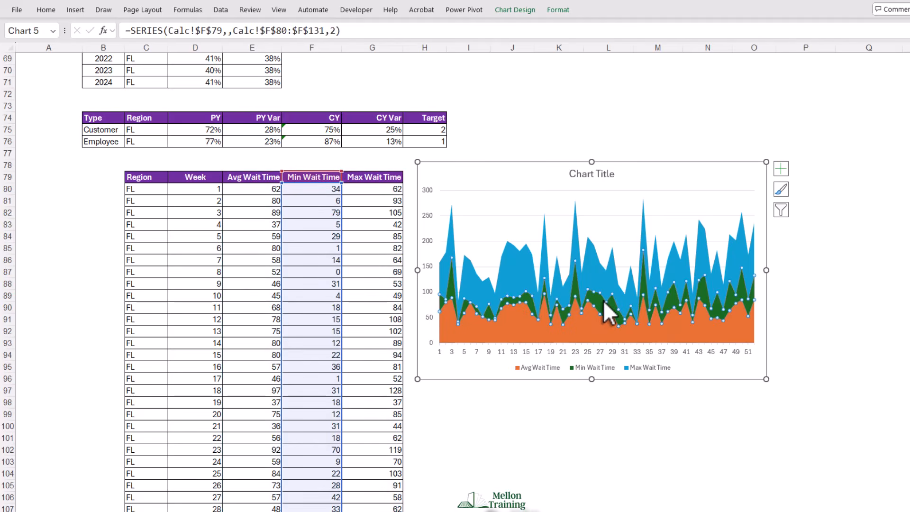
pyautogui.press('Delete')
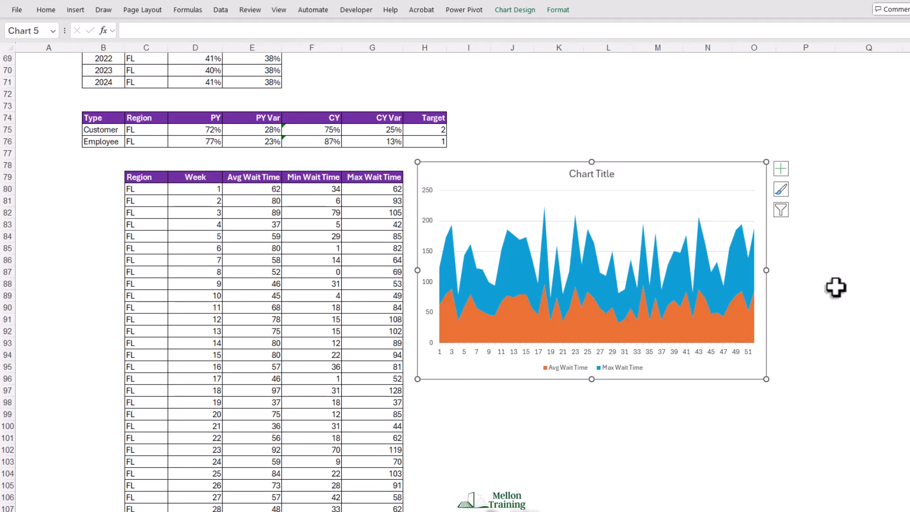
# - Delete the area chart's title, gridlines and legend
pyautogui.click(598, 177)
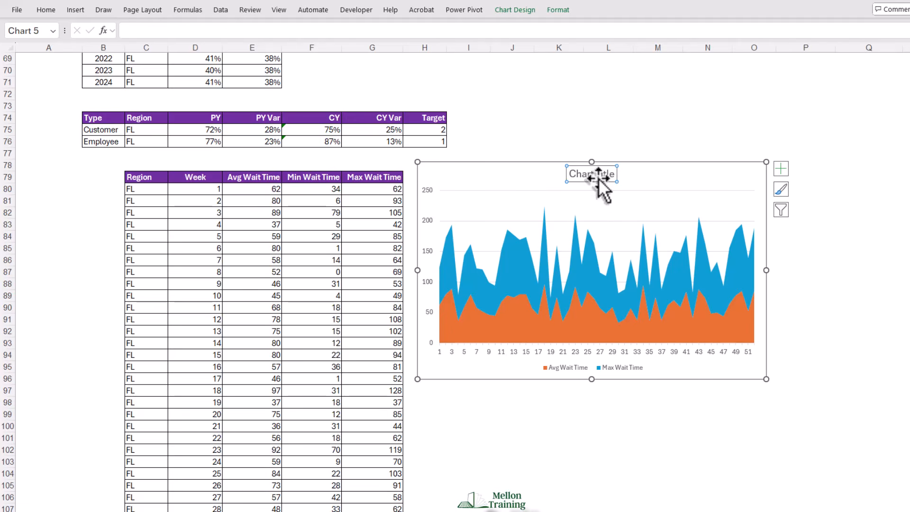
pyautogui.press('Delete')
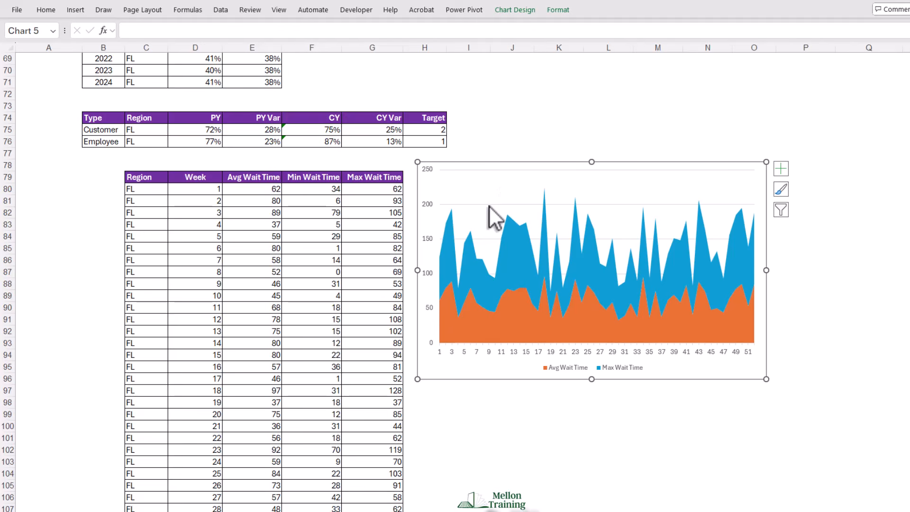
pyautogui.press('Delete')
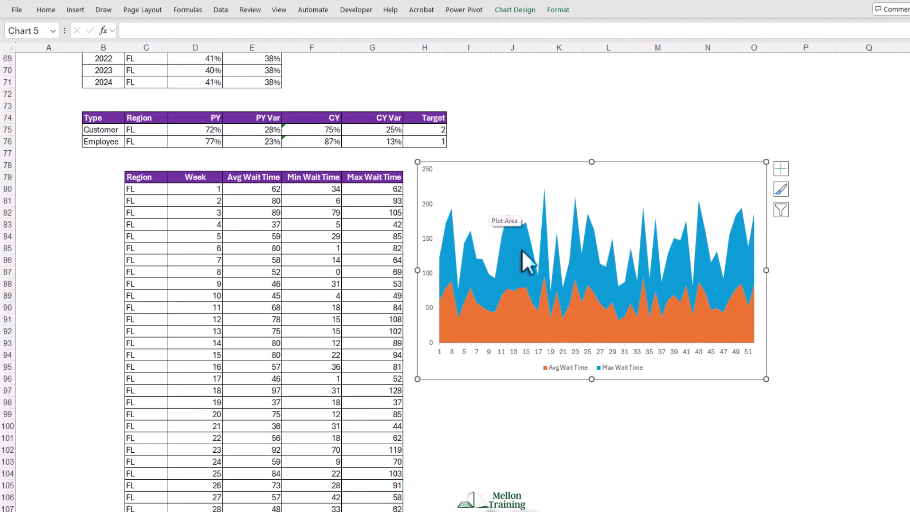
pyautogui.click(621, 367)
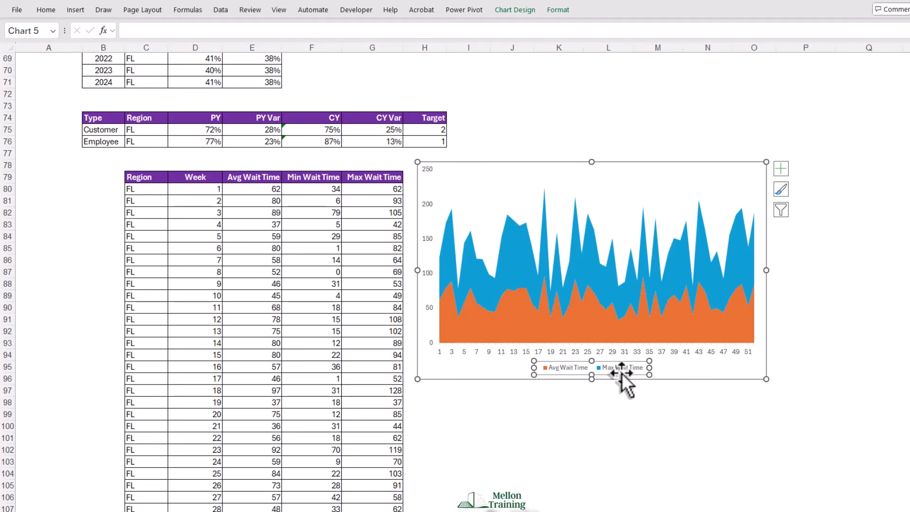
pyautogui.press('Delete')
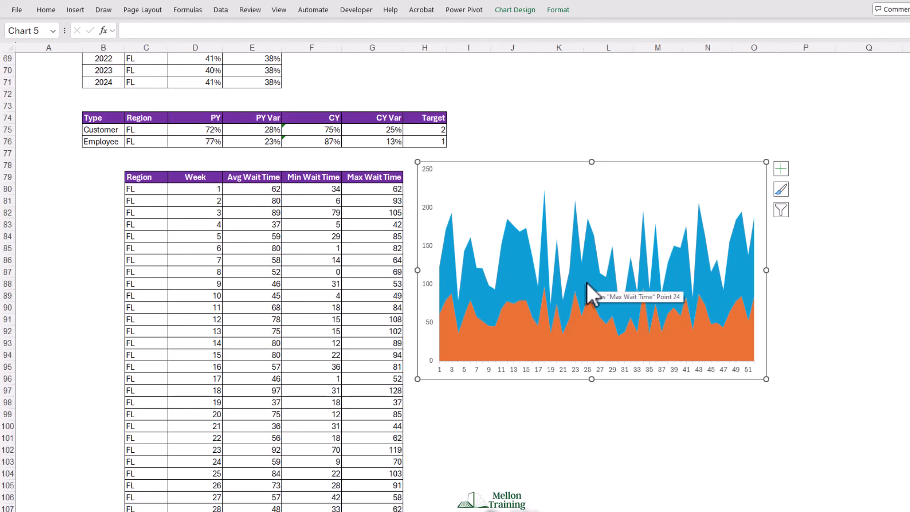
# - Format the Avg Wait Time series with a solid dark blue fill and no border line
pyautogui.click(584, 329)
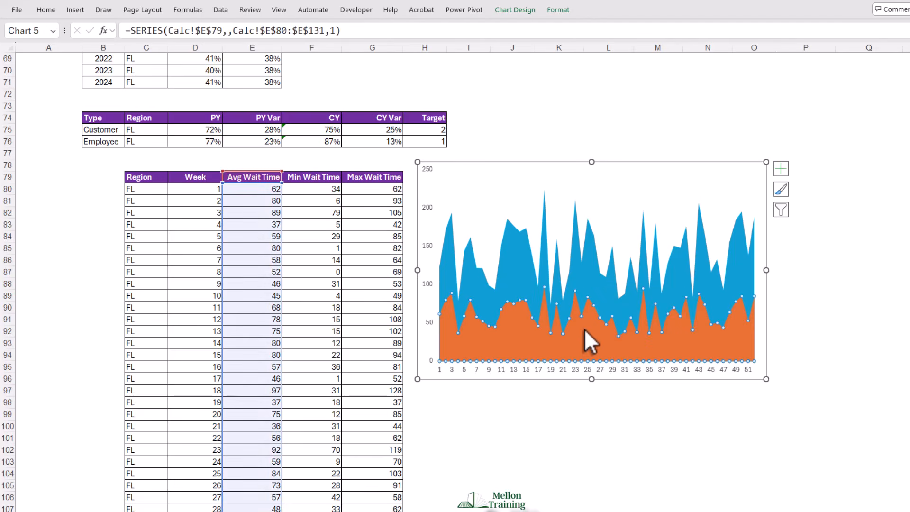
pyautogui.rightClick(584, 328)
pyautogui.click(616, 446)
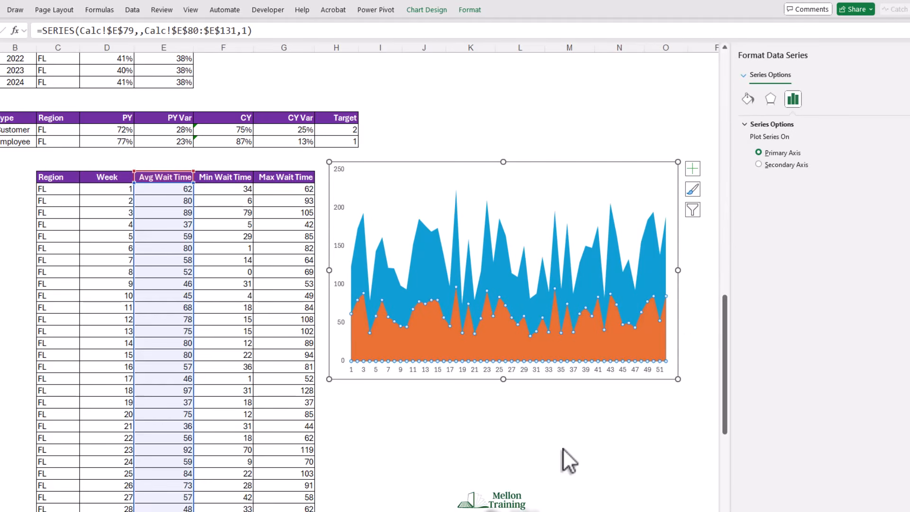
pyautogui.click(748, 98)
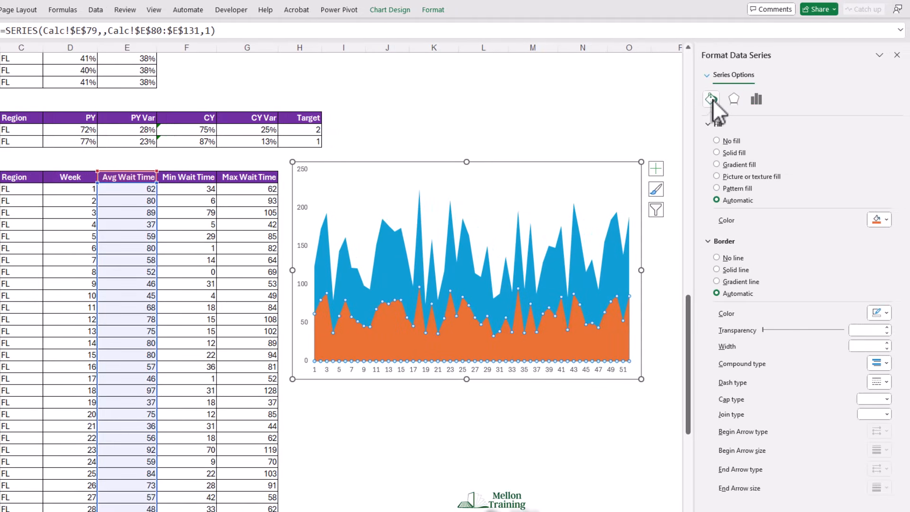
pyautogui.click(884, 219)
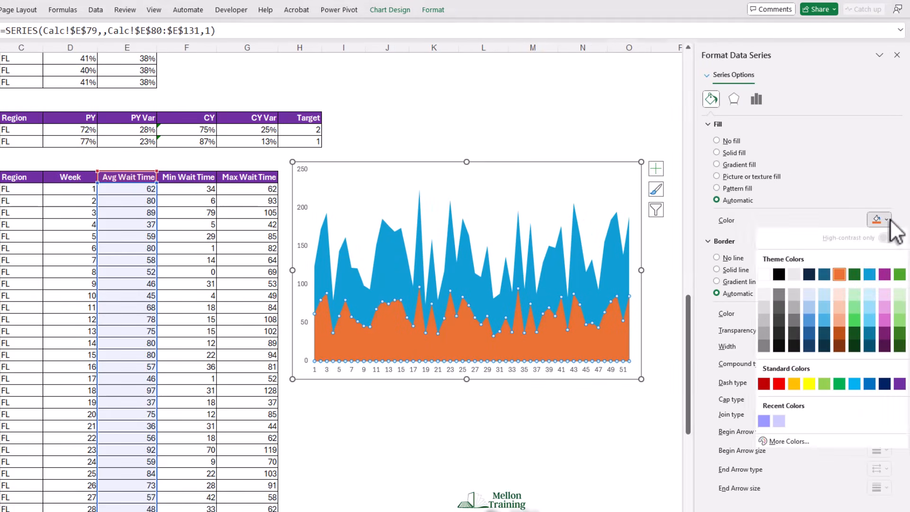
pyautogui.click(808, 336)
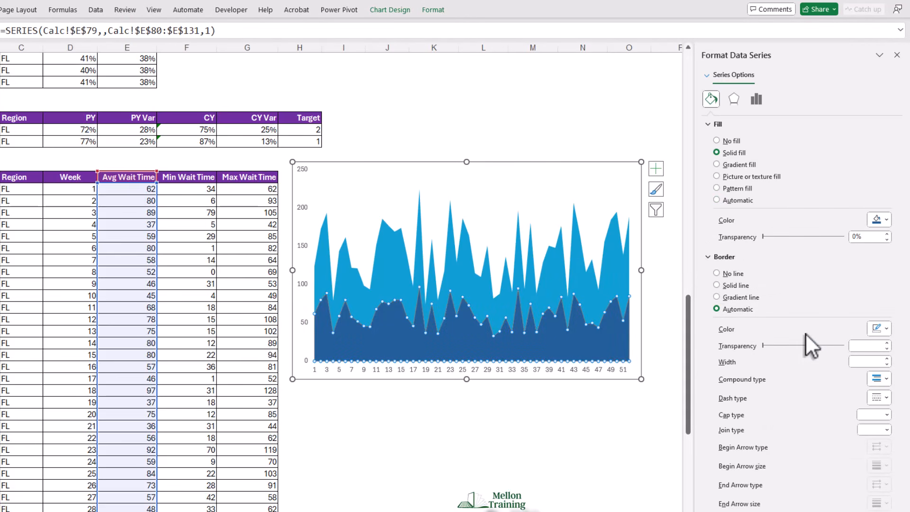
pyautogui.click(716, 274)
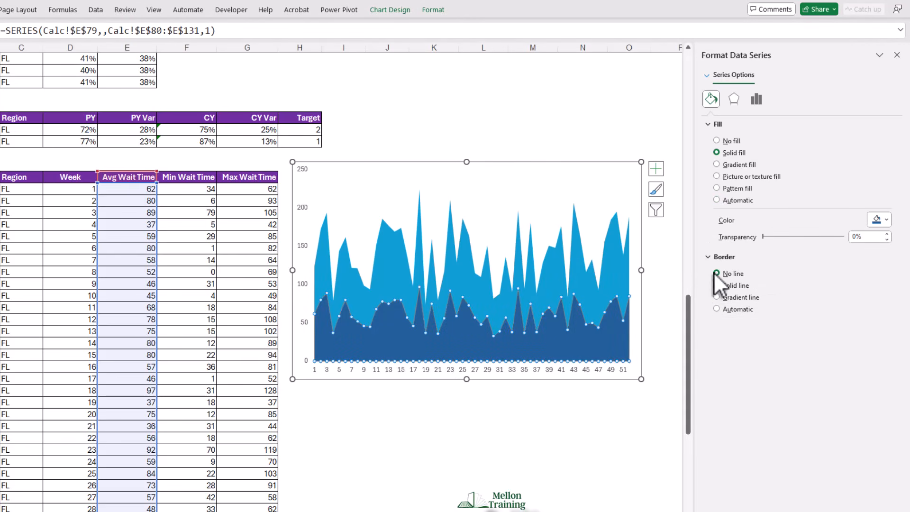
pyautogui.click(897, 55)
pyautogui.click(306, 402)
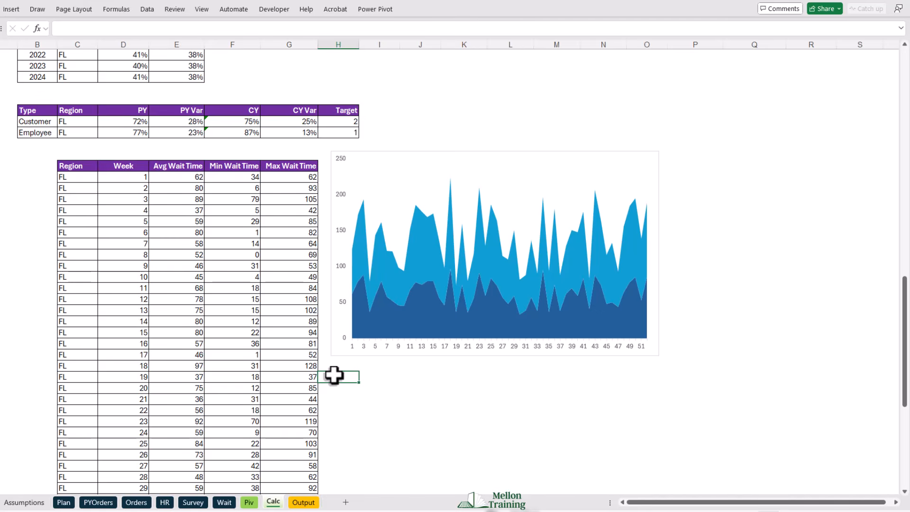
# - Set the horizontal axis labels of the area chart to an interval unit of 5
pyautogui.rightClick(387, 348)
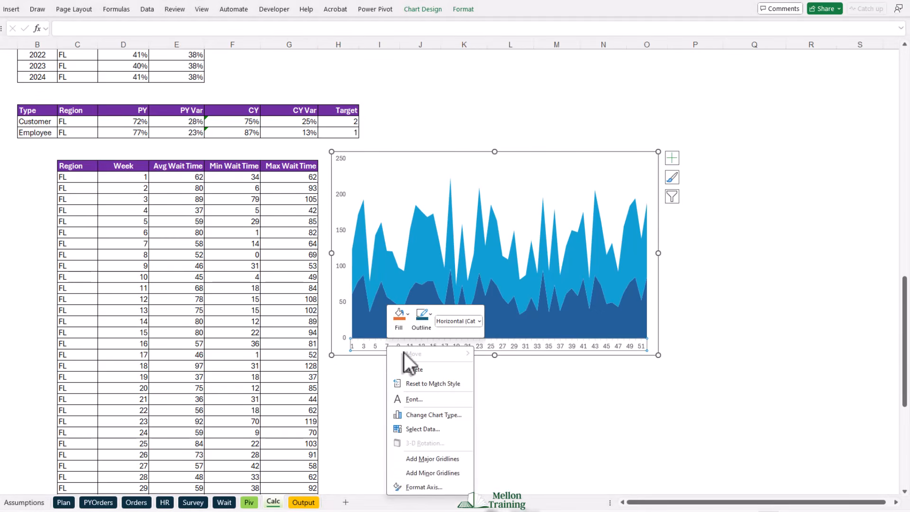
pyautogui.click(427, 486)
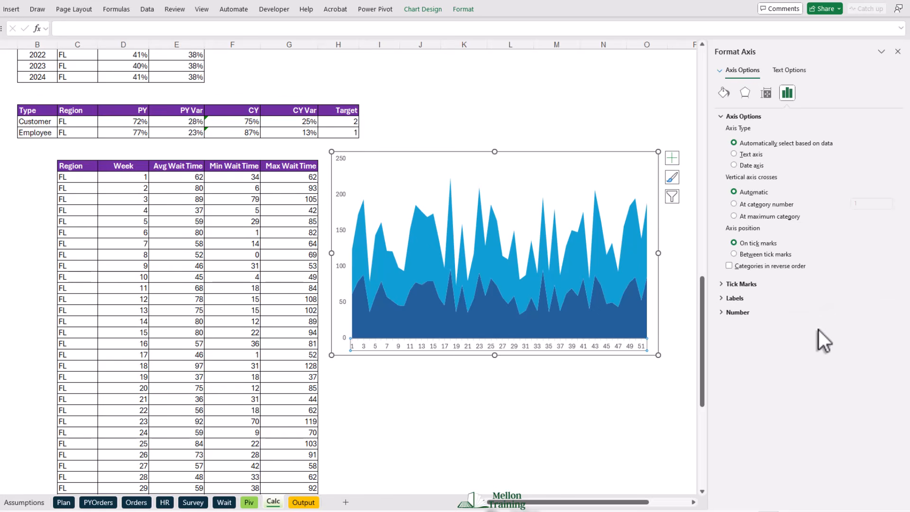
pyautogui.click(721, 297)
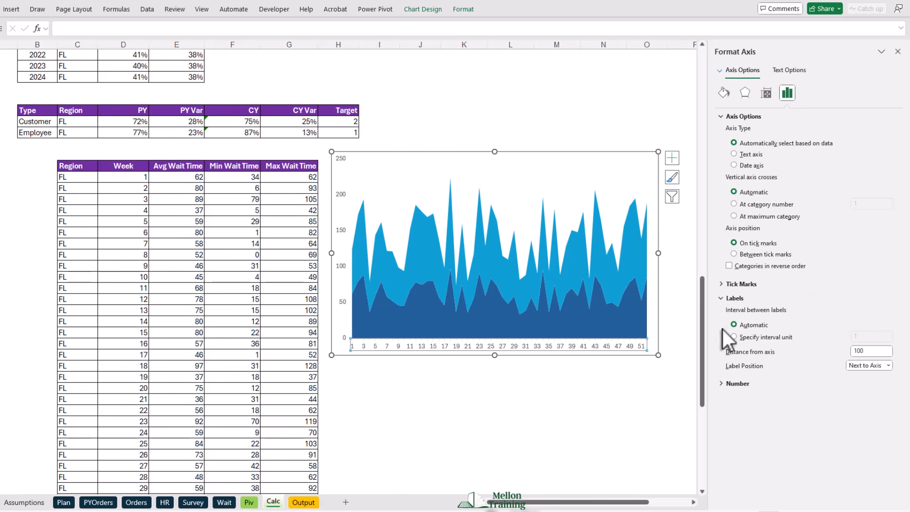
pyautogui.click(734, 337)
pyautogui.doubleClick(872, 336)
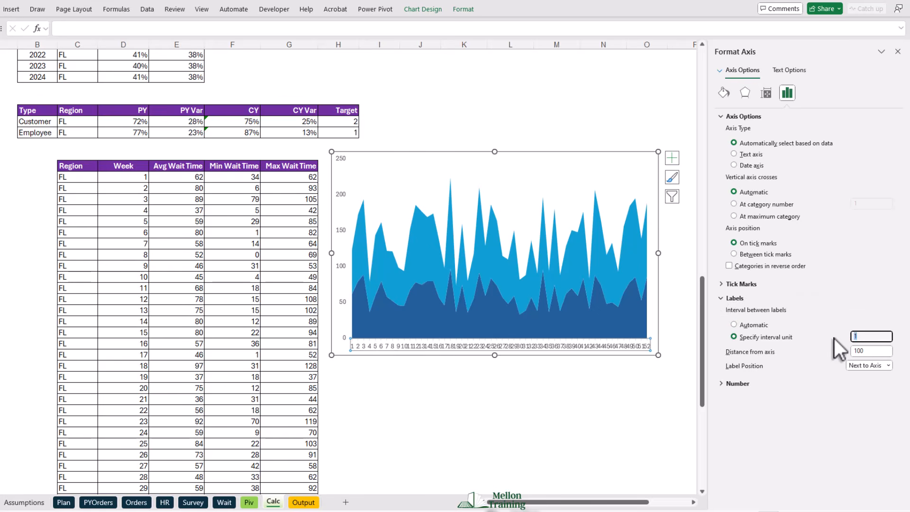
pyautogui.press('Return')
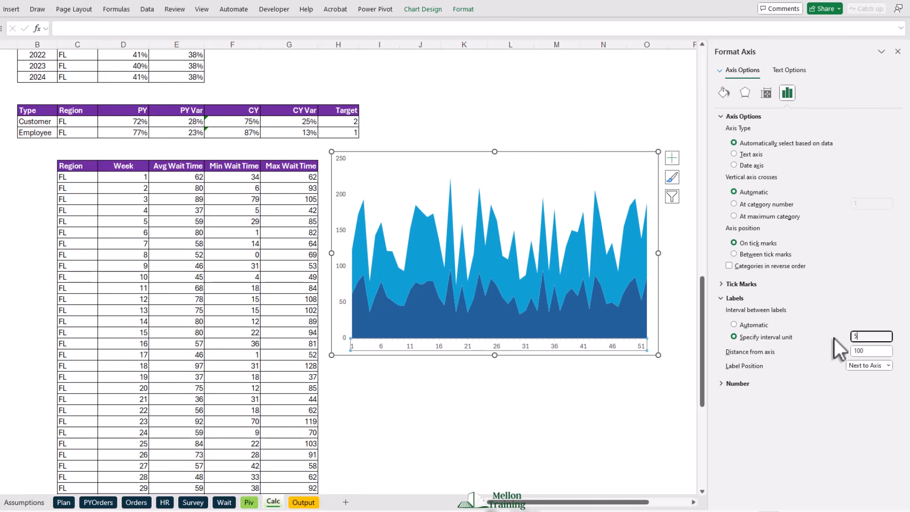
# - Set the area chart's outer border to no line
pyautogui.click(607, 155)
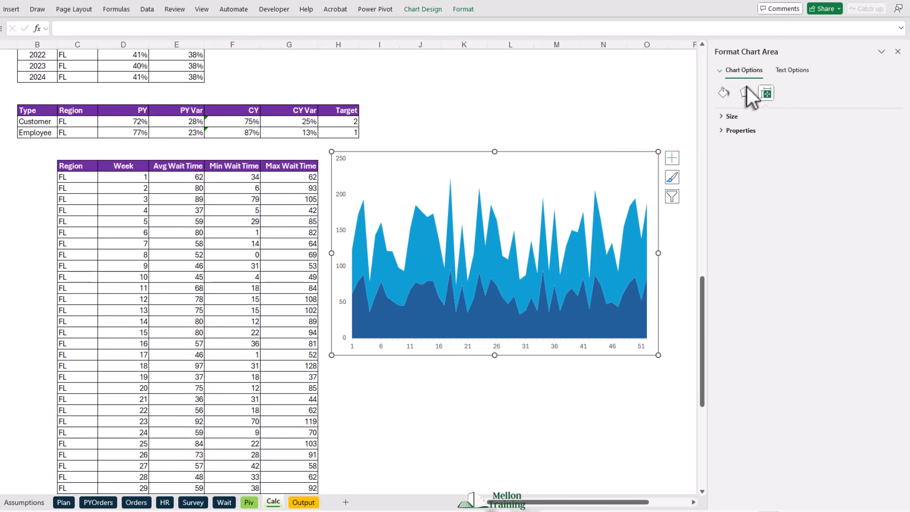
pyautogui.click(724, 97)
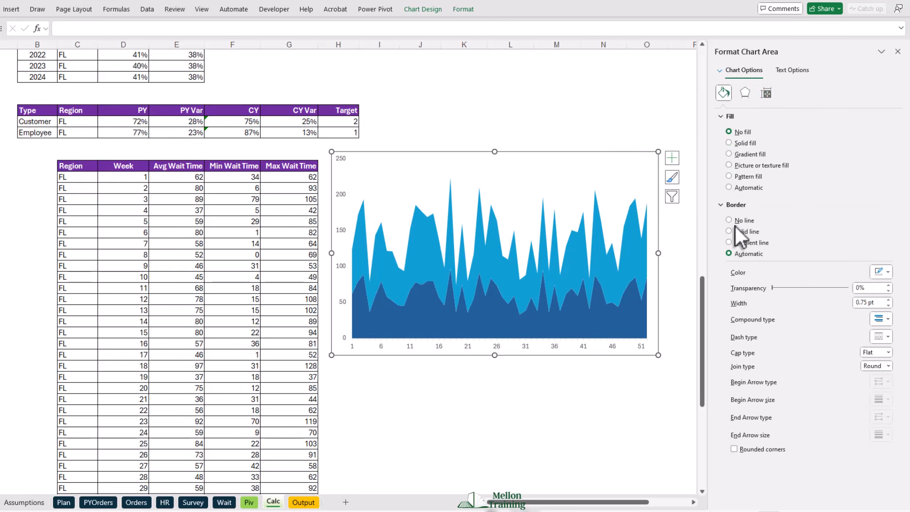
pyautogui.click(729, 220)
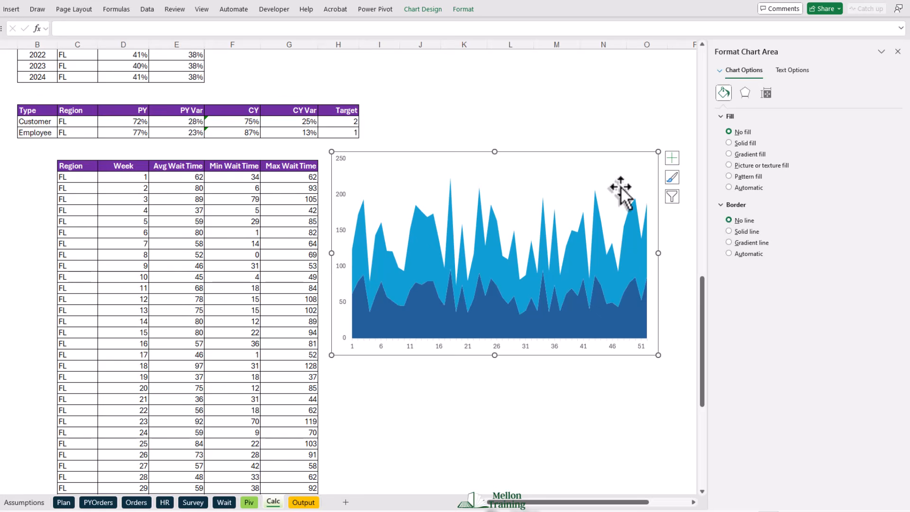
pyautogui.click(898, 52)
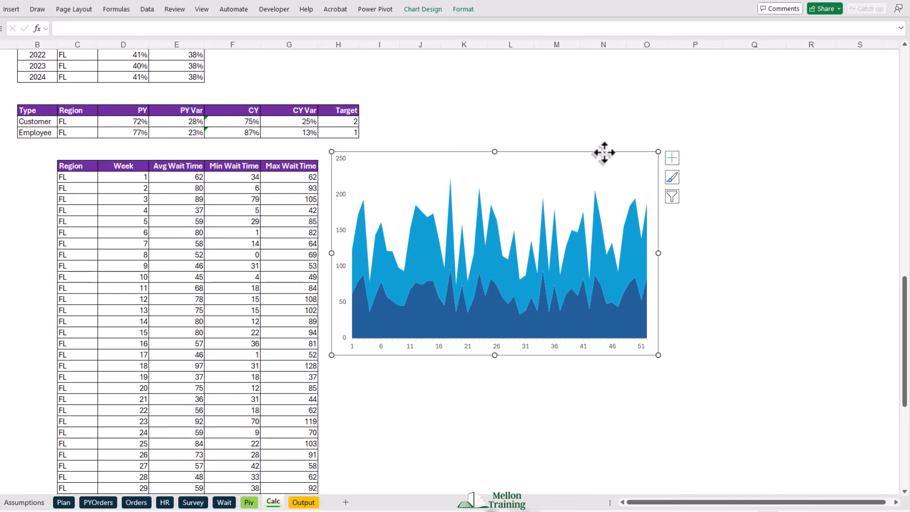
# - Move the wait time area chart from the Calc sheet to the Checkout Avg Waiting Times section of the Output sheet
pyautogui.hotkey('ctrl', 'x')
pyautogui.click(303, 502)
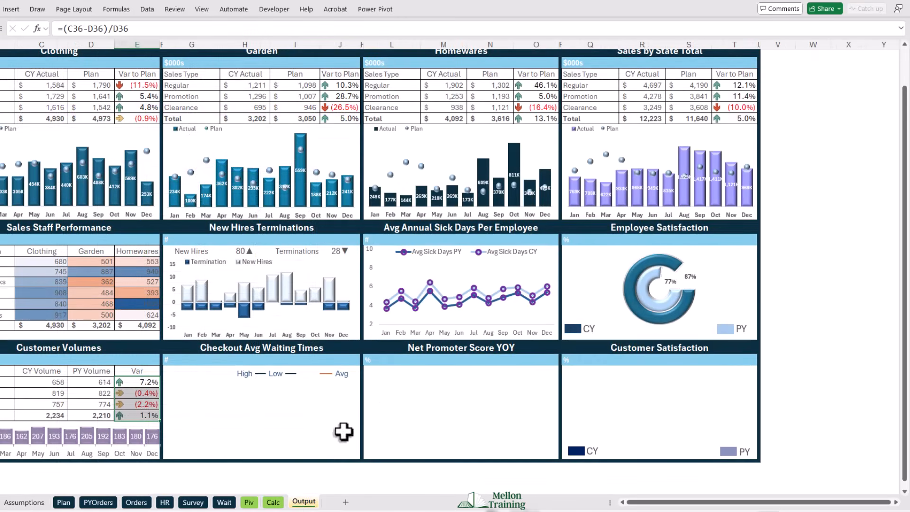
pyautogui.click(181, 386)
pyautogui.hotkey('ctrl', 'v')
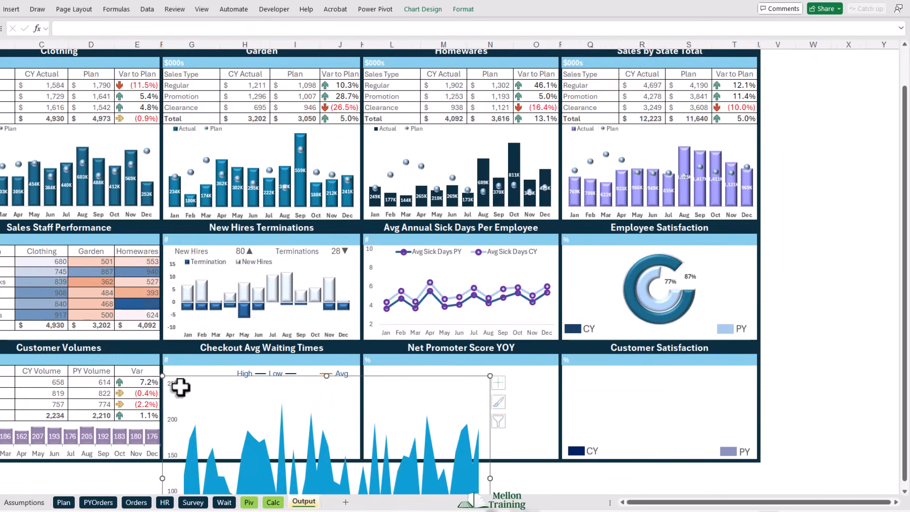
# - Resize the area chart to fill the Checkout Avg Waiting Times box, extending its upper edge to just below the blue header strip
pyautogui.scroll(-4, 572, 406)
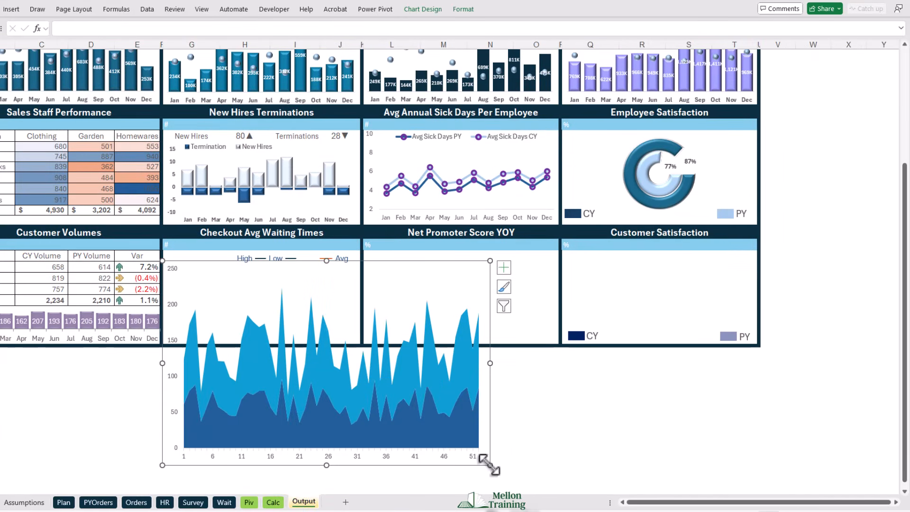
pyautogui.moveTo(490, 465); pyautogui.dragTo(361, 347)
pyautogui.scroll(1, 284, 391)
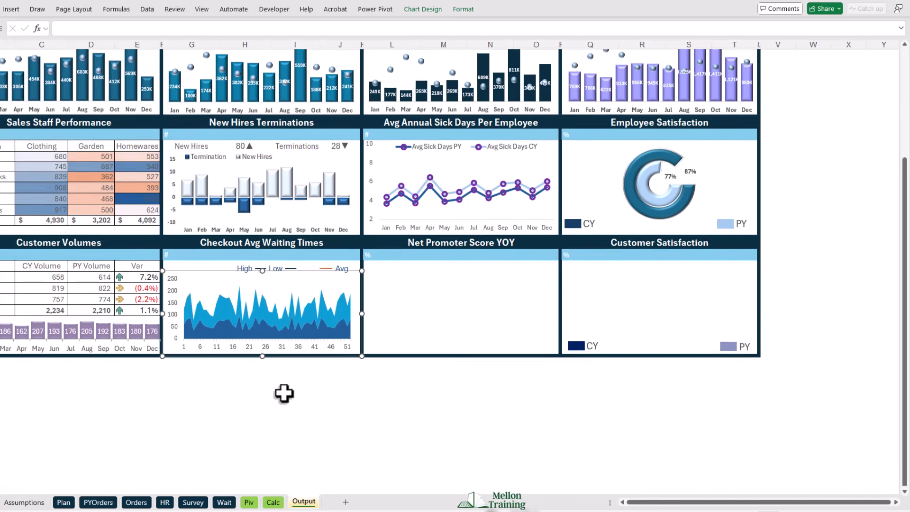
pyautogui.scroll(2, 265, 332)
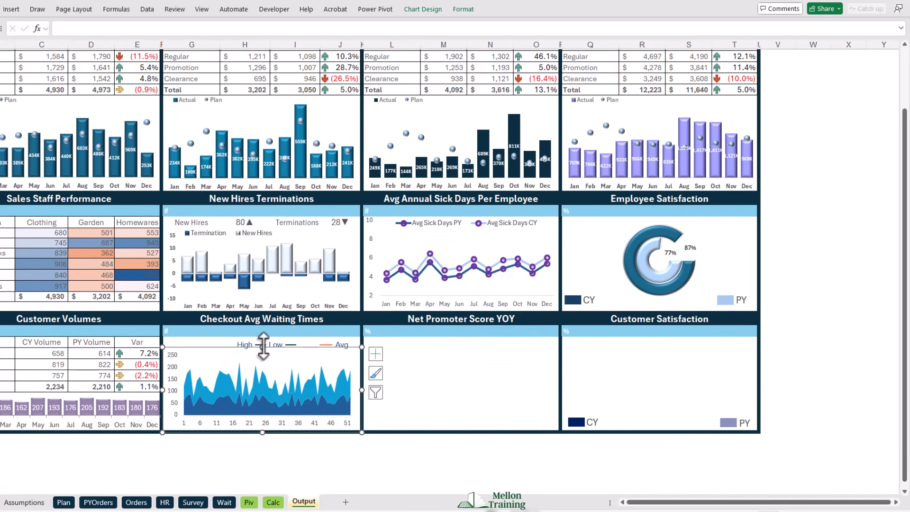
pyautogui.moveTo(262, 347); pyautogui.dragTo(260, 336)
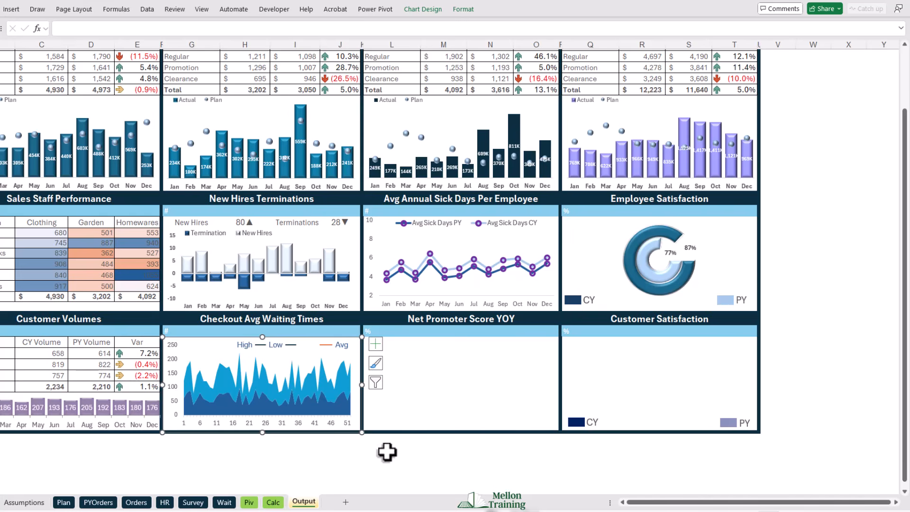
# - Insert a Stacked Column chart of the 2020–2024 NPS % and Target values from the Calc sheet, then enlarge it beside the NPS table
pyautogui.click(273, 503)
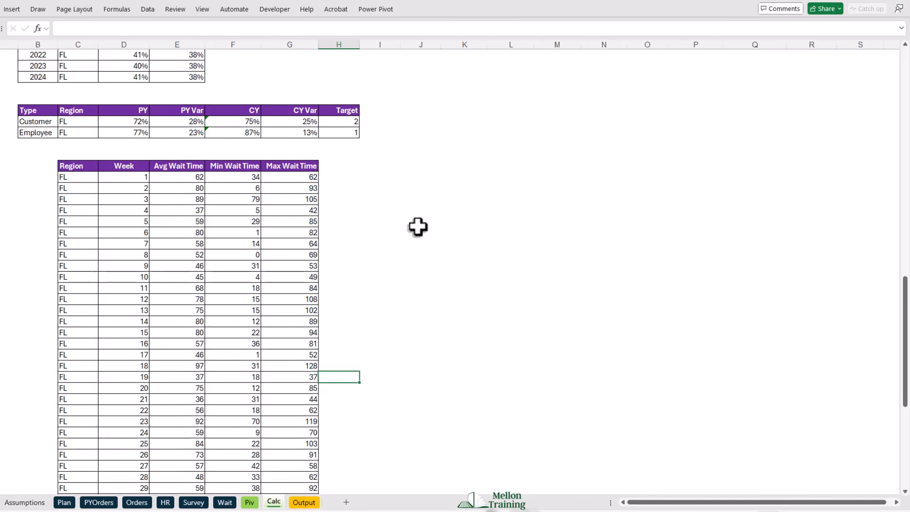
pyautogui.scroll(6, 441, 241)
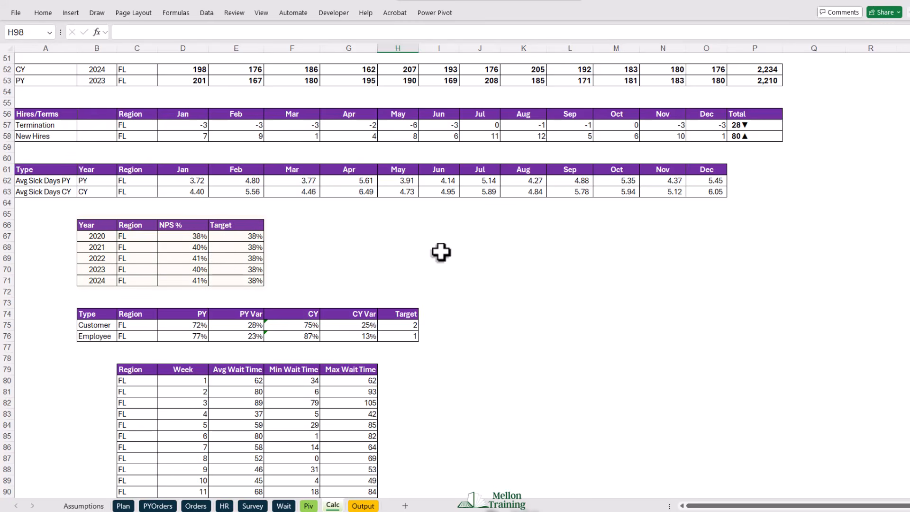
pyautogui.click(177, 239)
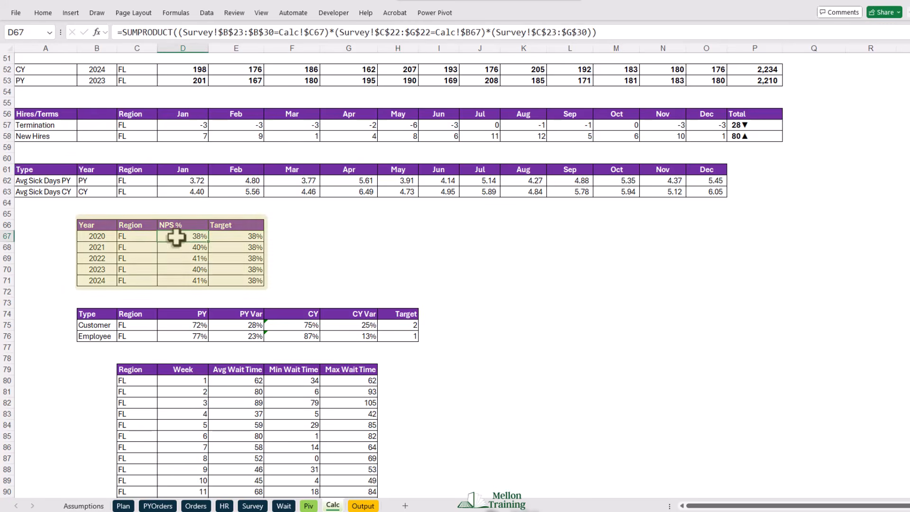
pyautogui.click(101, 235)
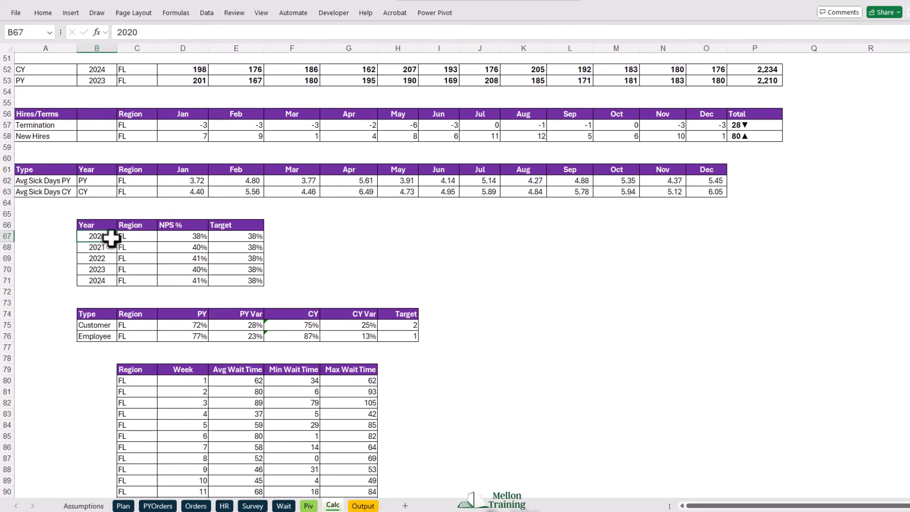
pyautogui.moveTo(107, 235); pyautogui.dragTo(107, 284)
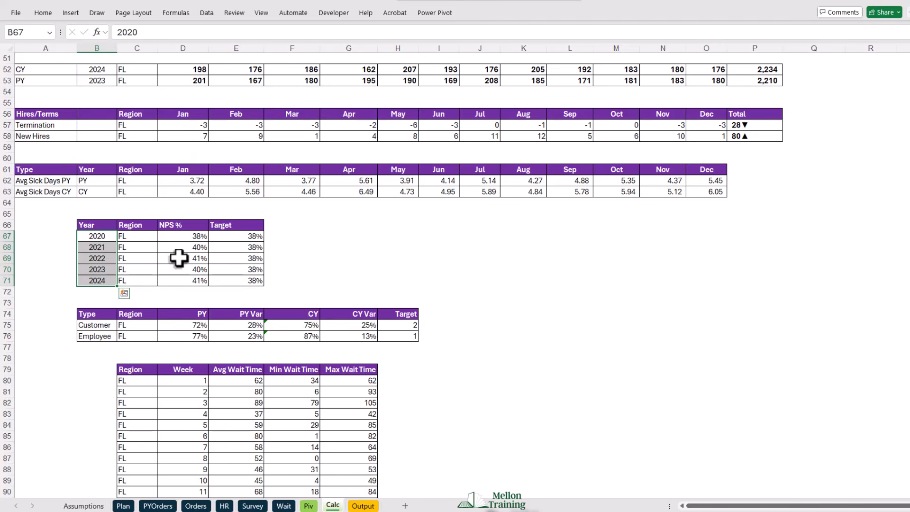
pyautogui.moveTo(183, 234); pyautogui.dragTo(250, 283)
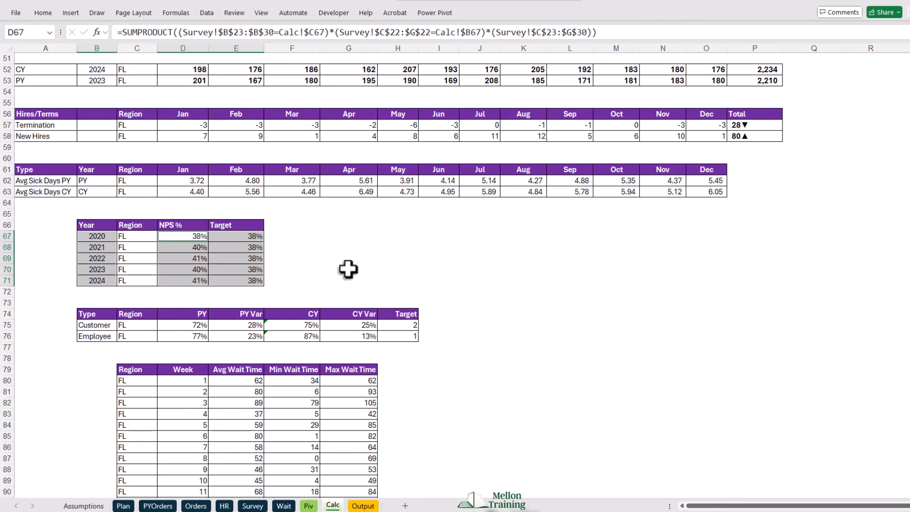
pyautogui.click(71, 12)
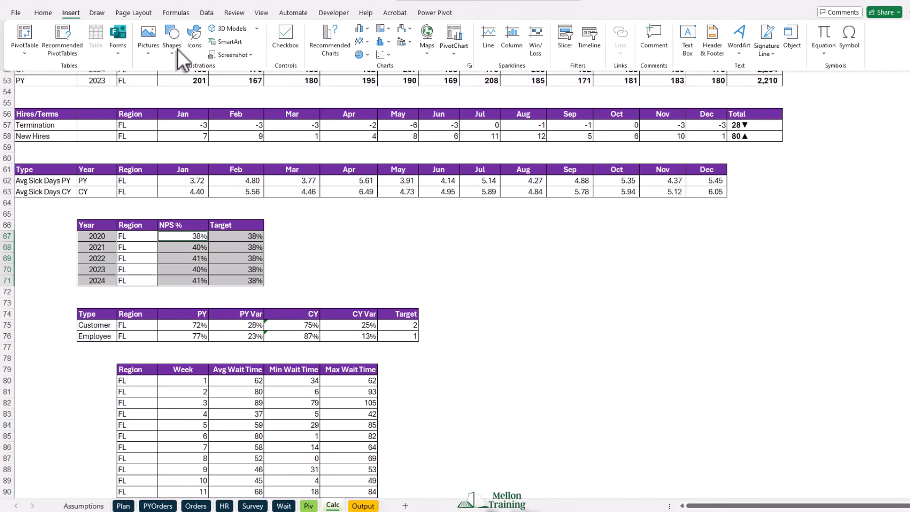
pyautogui.click(329, 45)
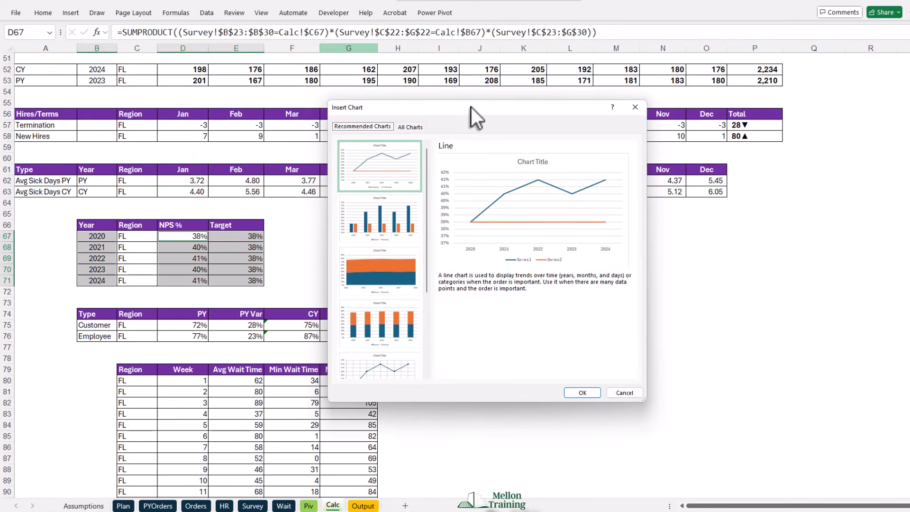
pyautogui.moveTo(471, 107); pyautogui.dragTo(522, 96)
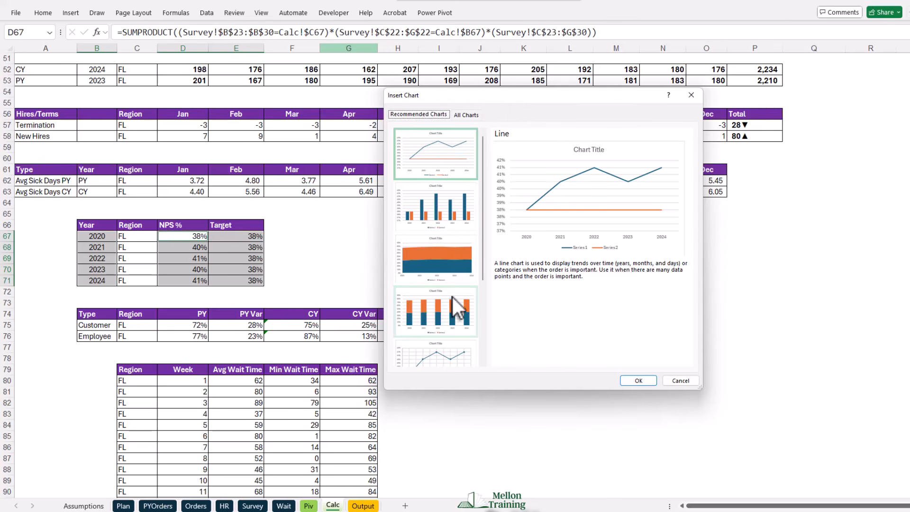
pyautogui.click(445, 309)
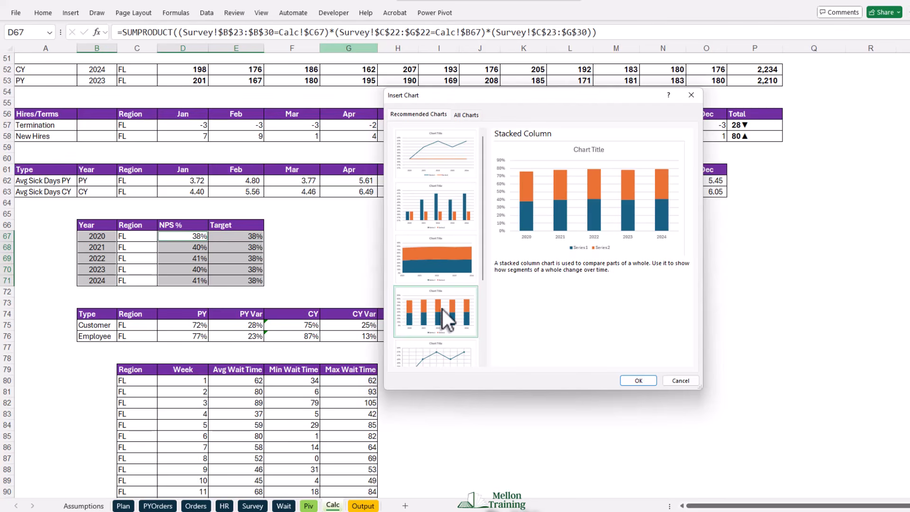
pyautogui.click(638, 380)
pyautogui.moveTo(442, 201); pyautogui.dragTo(523, 214)
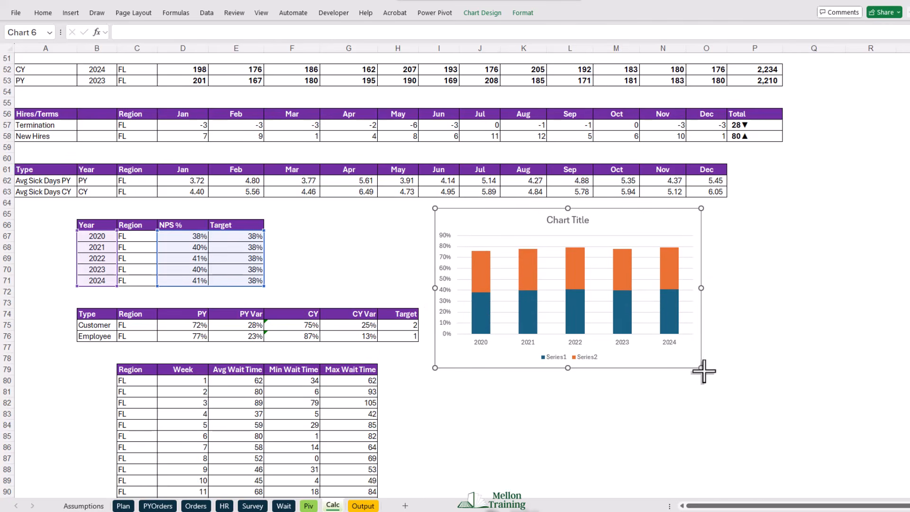
pyautogui.moveTo(702, 368); pyautogui.dragTo(732, 393)
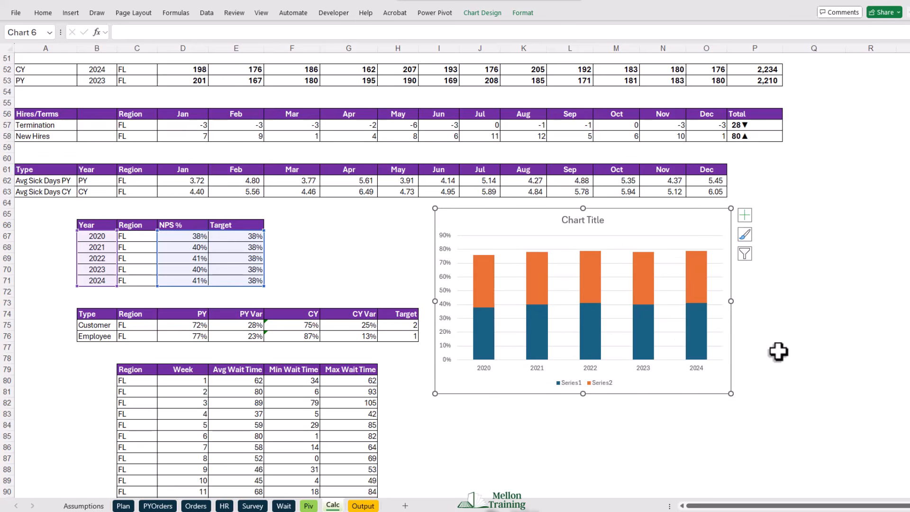
# - Delete the NPS column chart's title, gridlines and legend
pyautogui.click(579, 224)
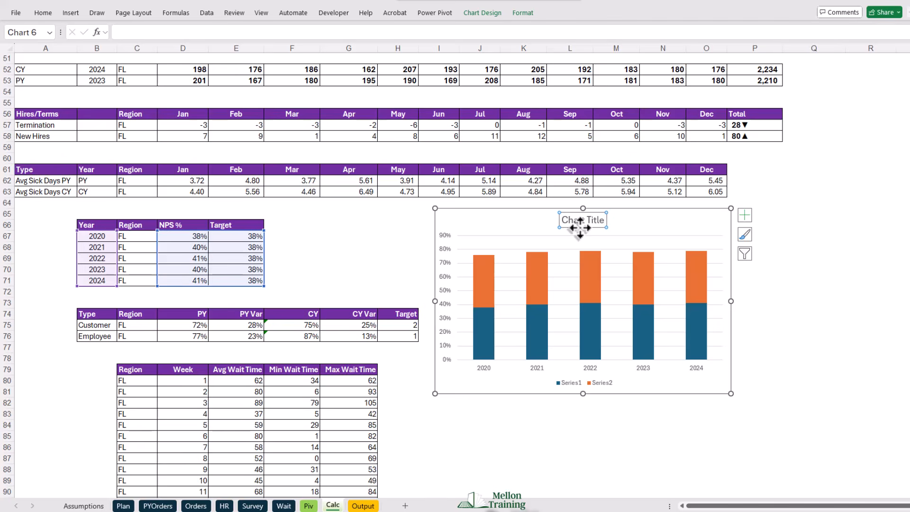
pyautogui.press('Delete')
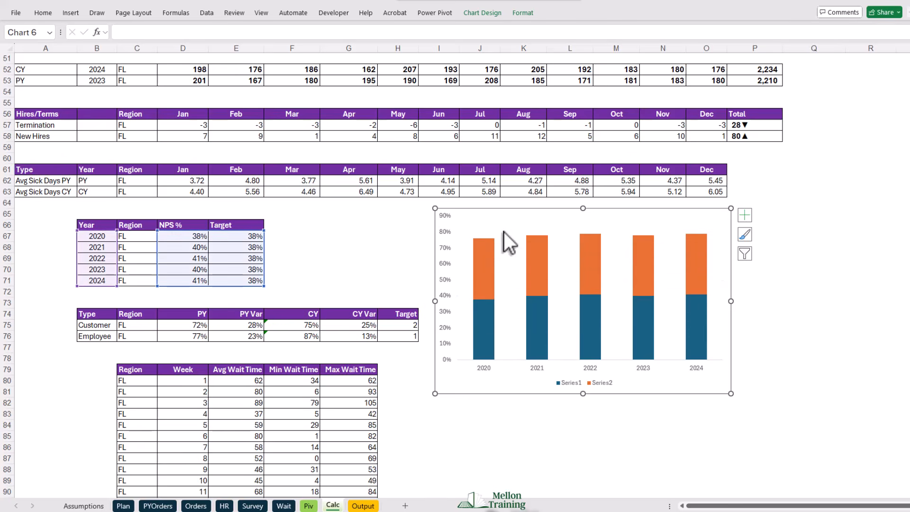
pyautogui.click(563, 384)
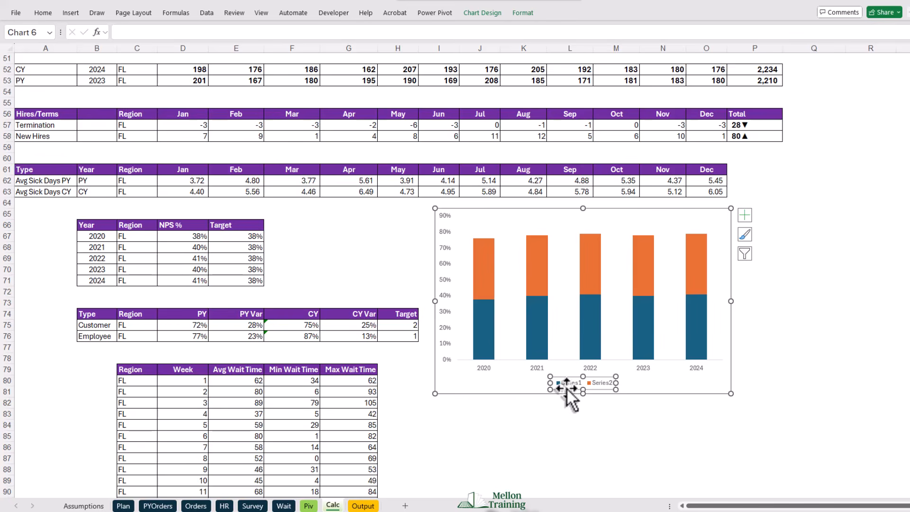
pyautogui.press('Delete')
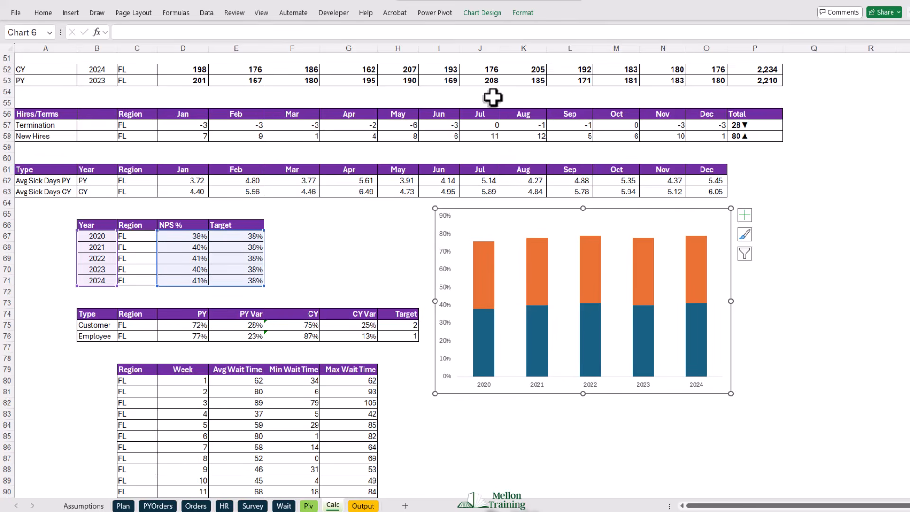
# - Change the NPS chart to a combo type with Series1 as Clustered Column and Series2 as Line with Markers
pyautogui.click(485, 17)
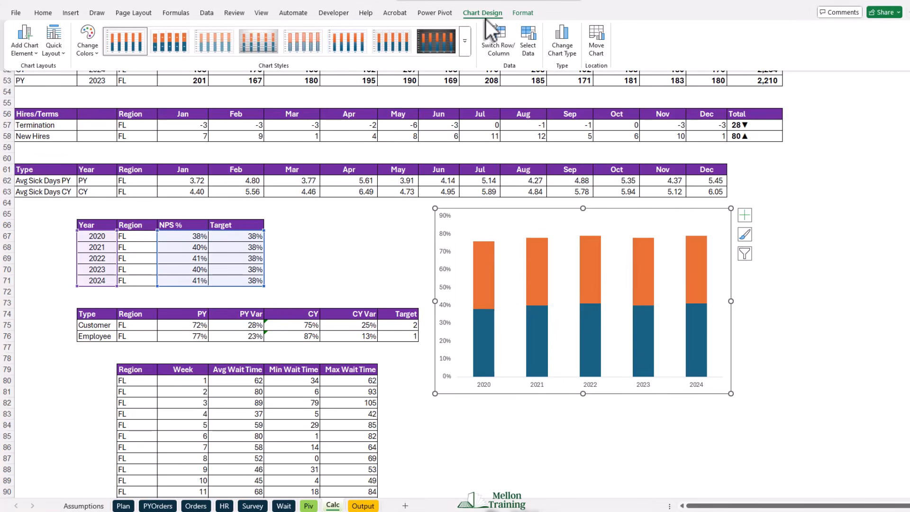
pyautogui.click(567, 47)
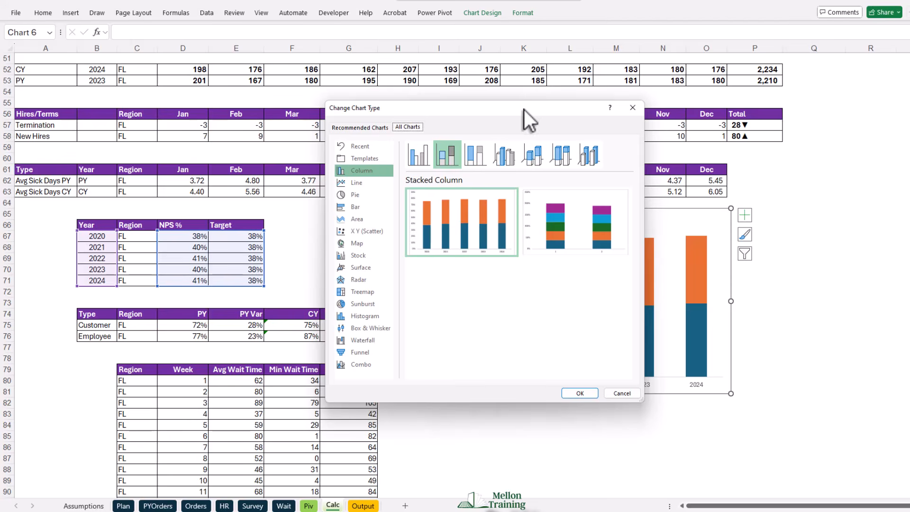
pyautogui.moveTo(524, 110); pyautogui.dragTo(248, 50)
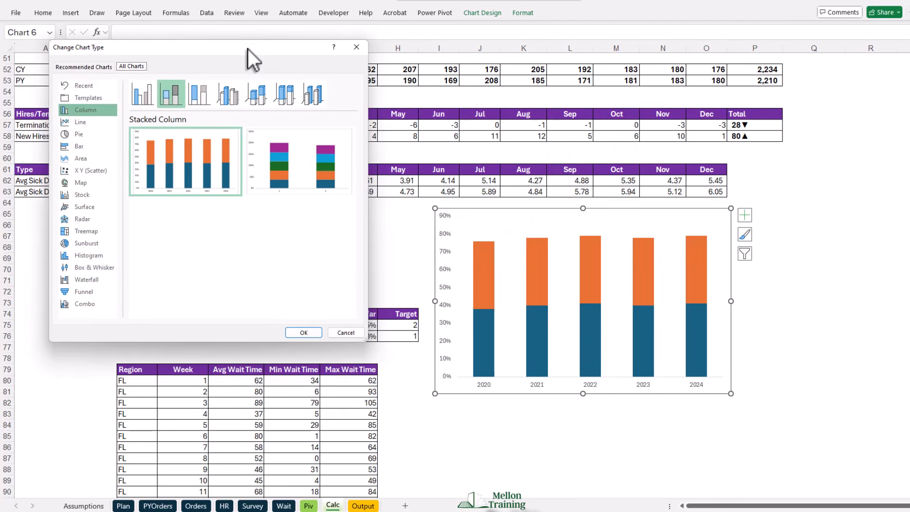
pyautogui.click(85, 304)
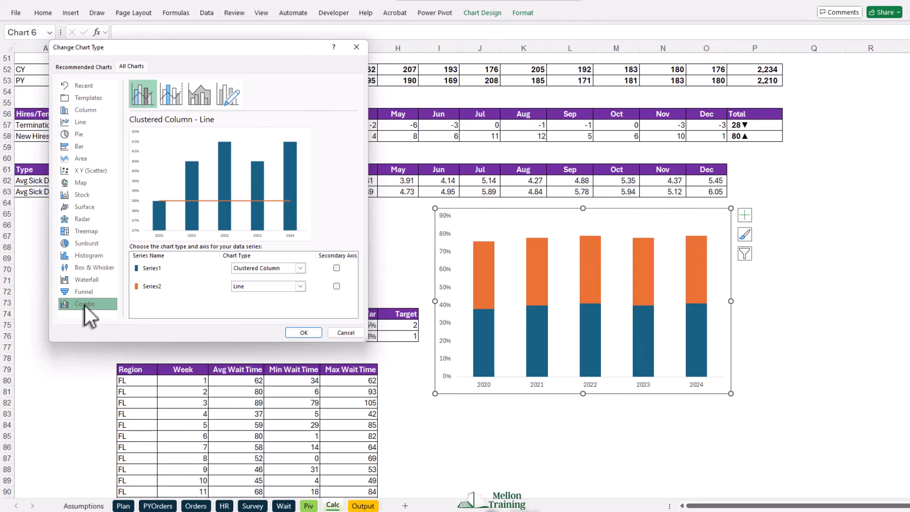
pyautogui.click(305, 286)
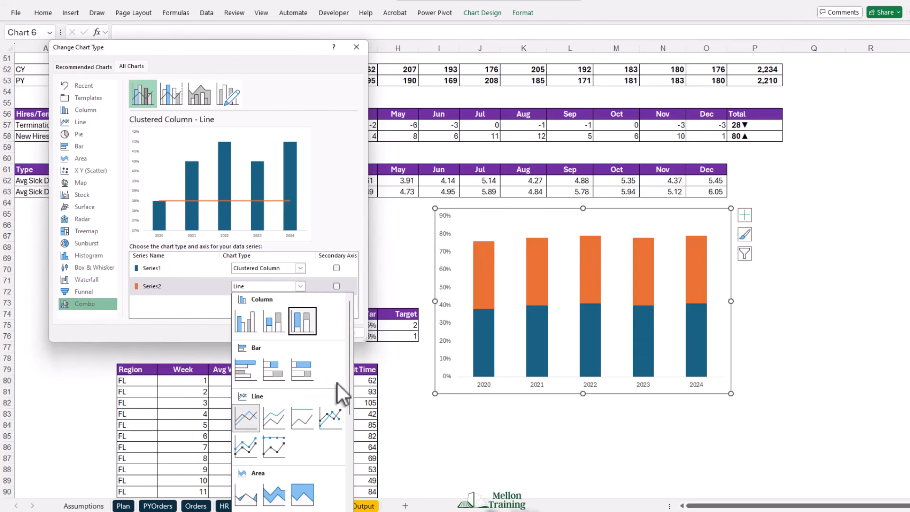
pyautogui.click(331, 422)
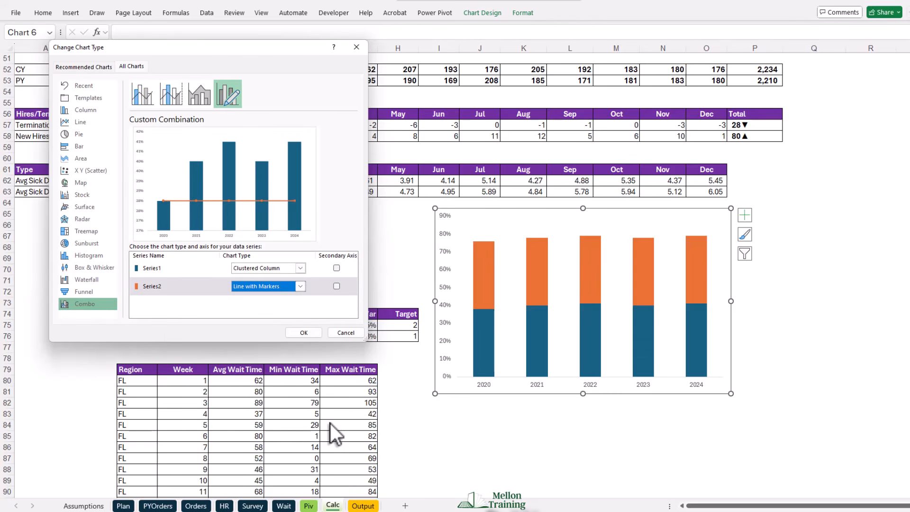
pyautogui.click(304, 333)
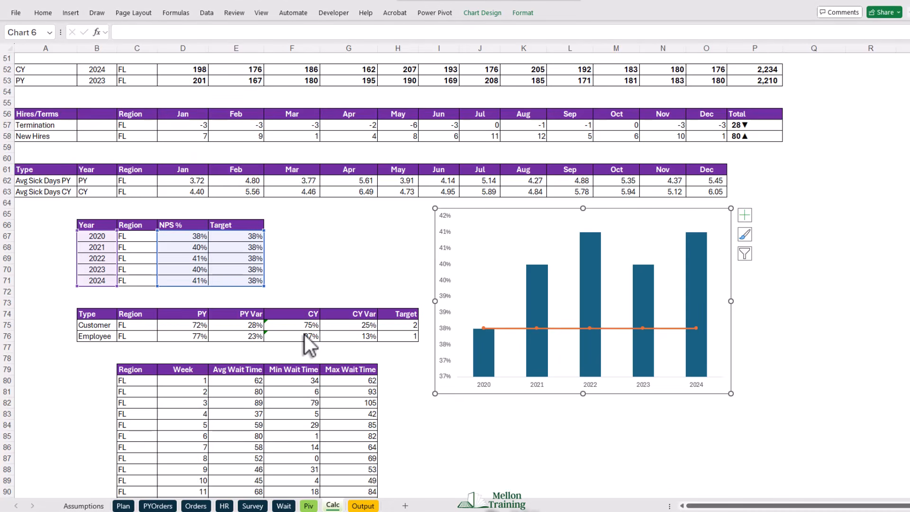
# - Set the line of the Target series in the NPS combo chart to no line
pyautogui.rightClick(512, 329)
pyautogui.click(559, 438)
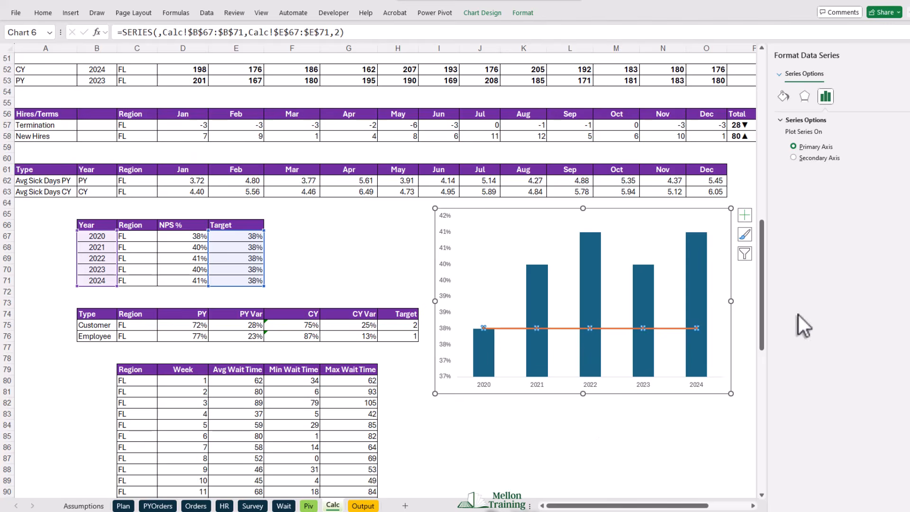
pyautogui.click(781, 93)
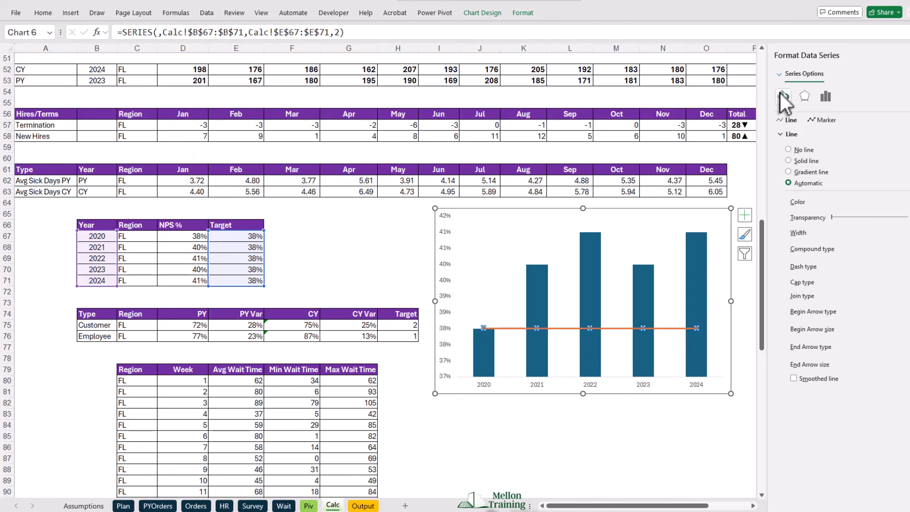
pyautogui.click(788, 150)
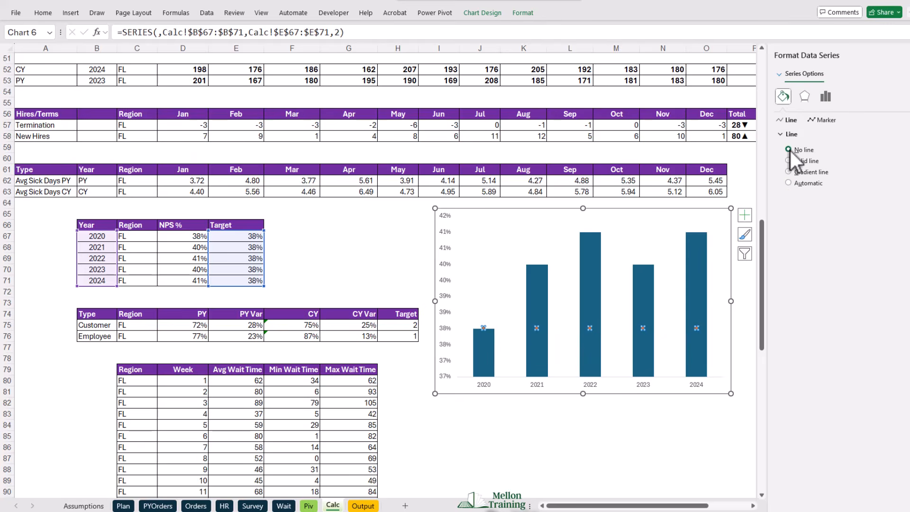
# - Format the Target series with built-in circle markers of size 8 and no marker border
pyautogui.click(819, 120)
pyautogui.click(781, 135)
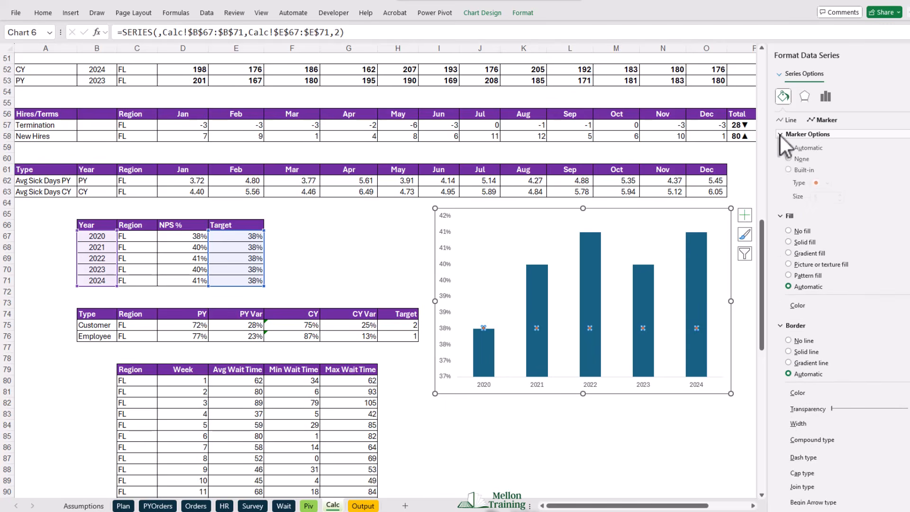
pyautogui.click(789, 172)
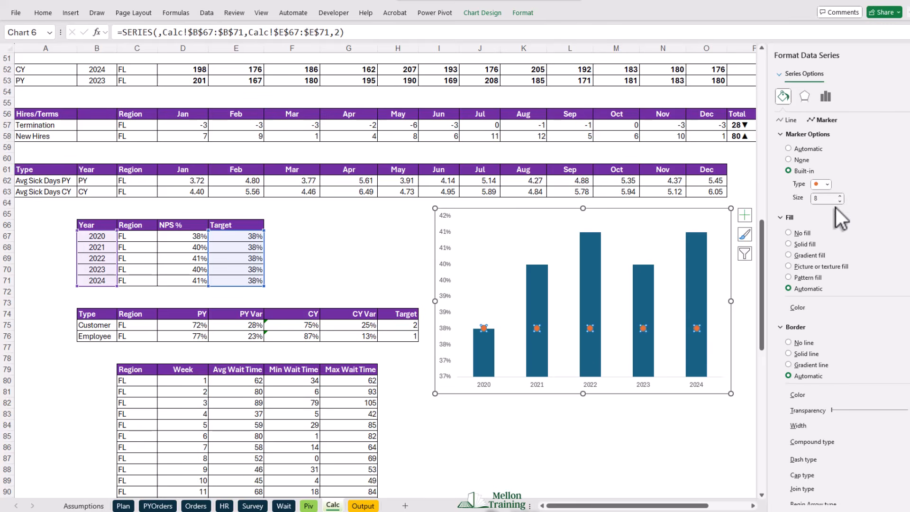
pyautogui.click(791, 342)
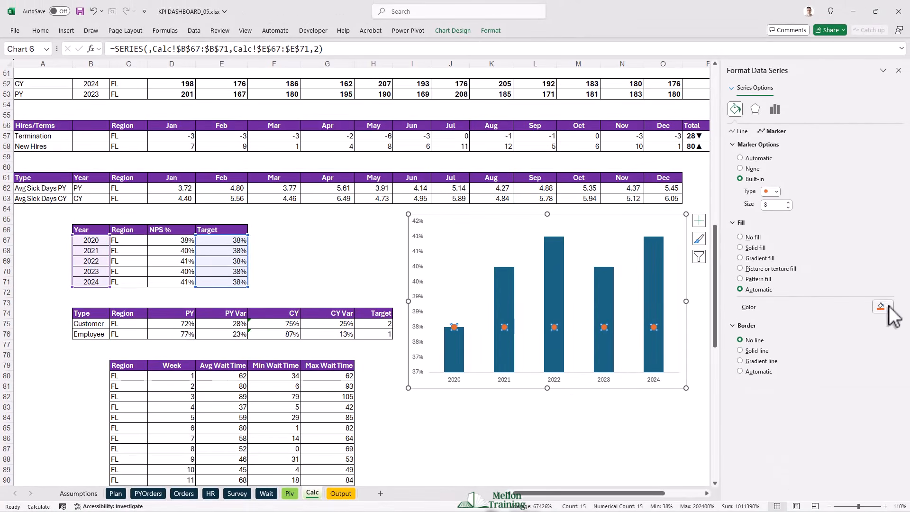
# - Fill the Target markers with light blue and the NPS columns with dark blue
pyautogui.click(886, 308)
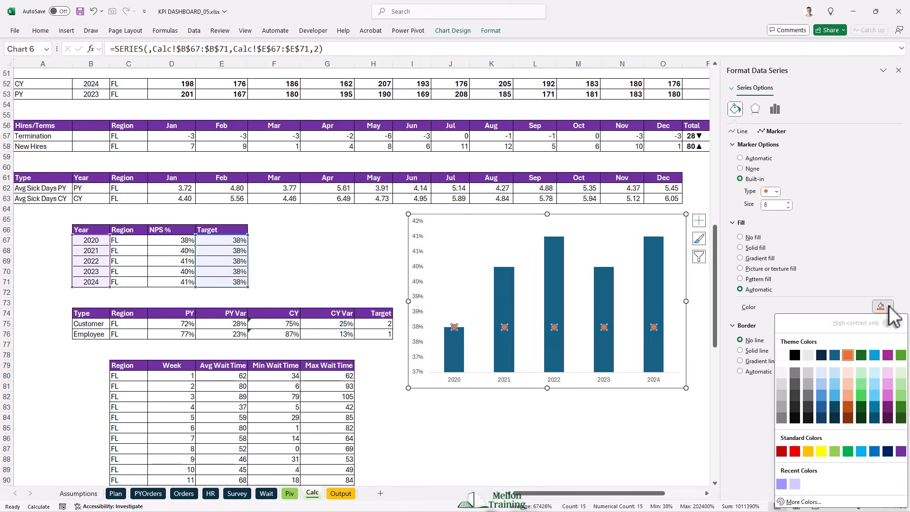
pyautogui.click(821, 388)
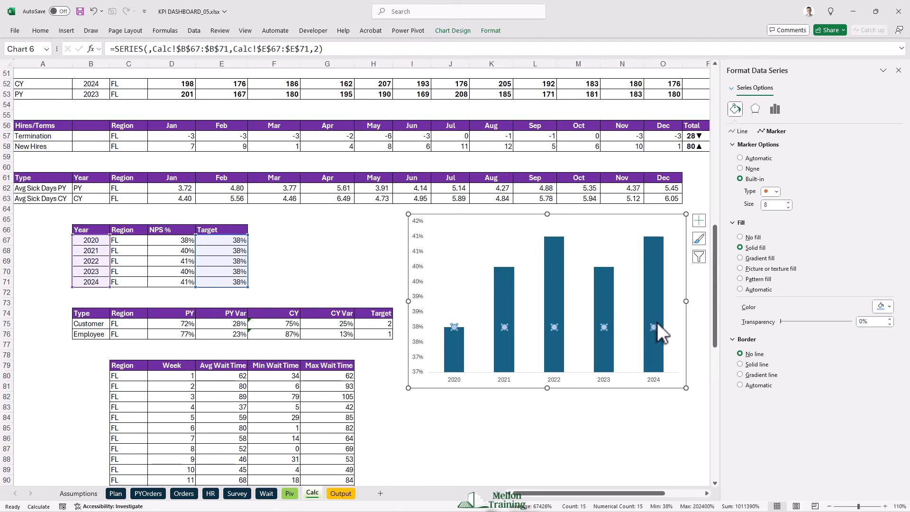
pyautogui.click(547, 269)
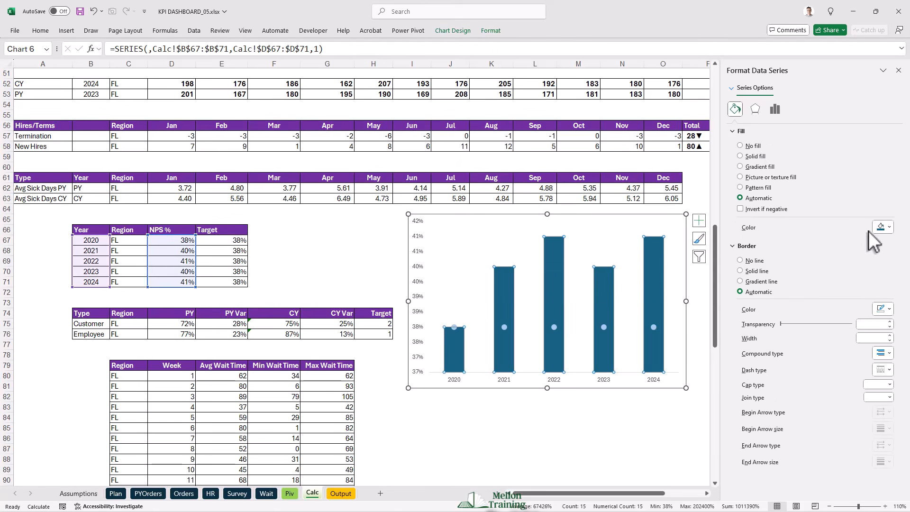
pyautogui.click(890, 227)
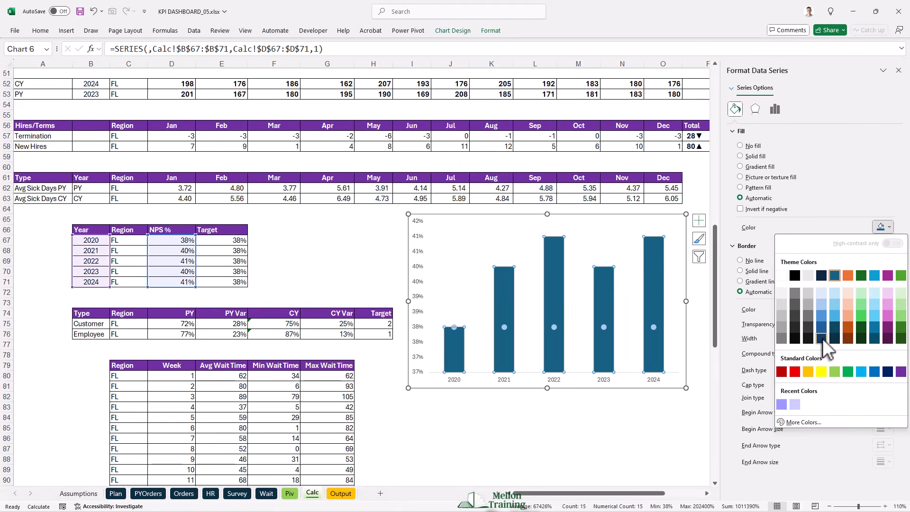
pyautogui.click(821, 338)
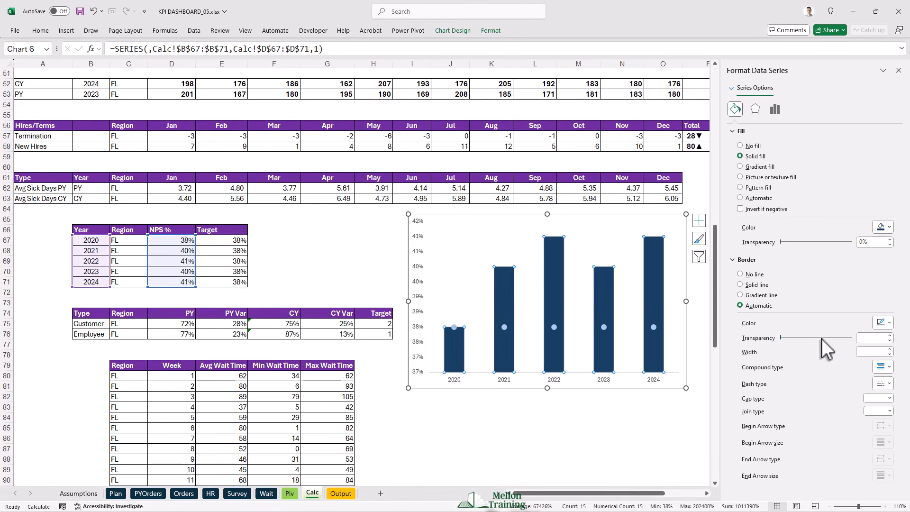
# - Set the gap width of the NPS columns to 30%
pyautogui.click(772, 108)
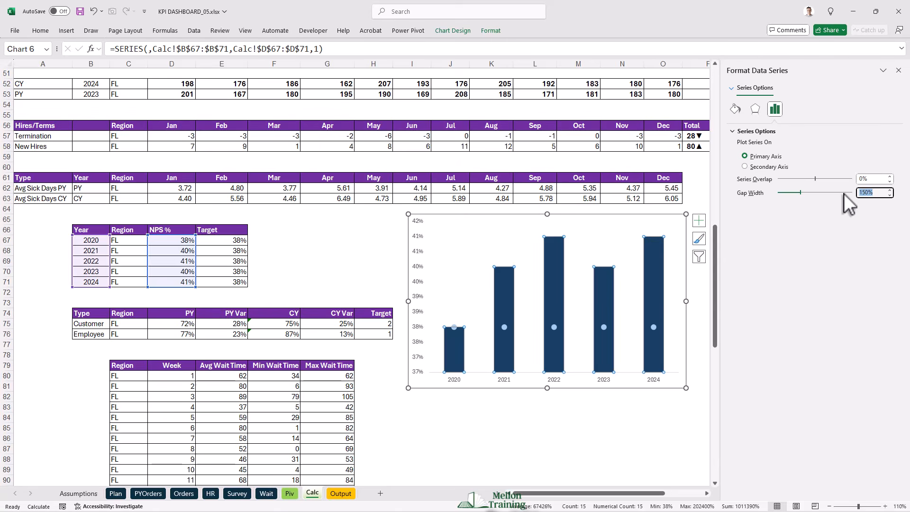
pyautogui.write('30')
pyautogui.press('Return')
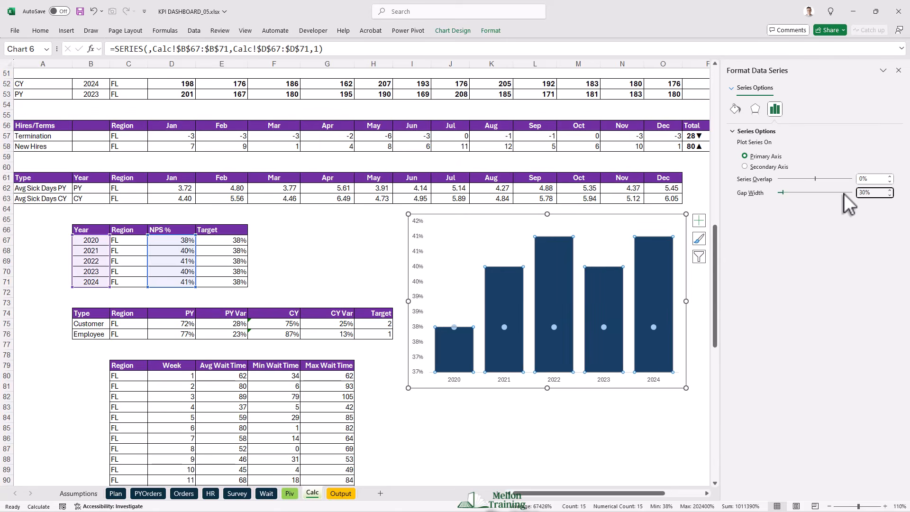
# - Add data labels to the NPS columns and position them at the center of the bars
pyautogui.rightClick(501, 295)
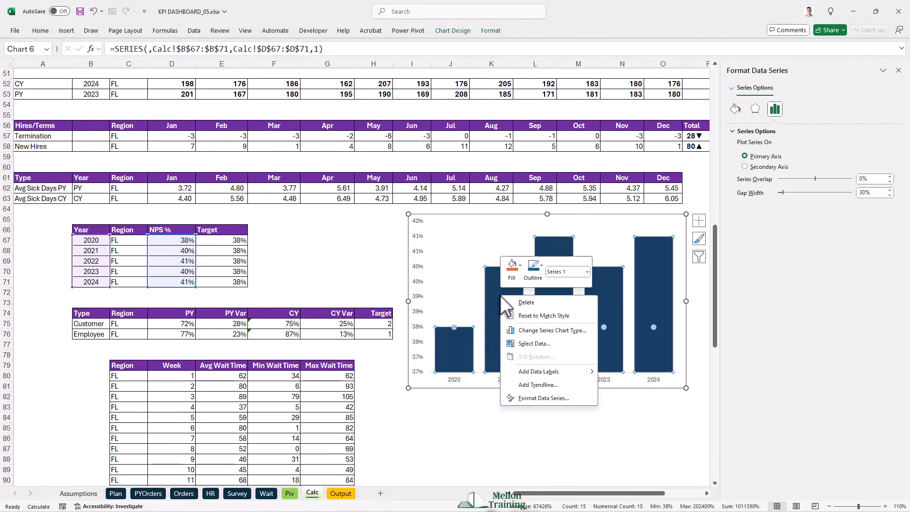
pyautogui.click(540, 374)
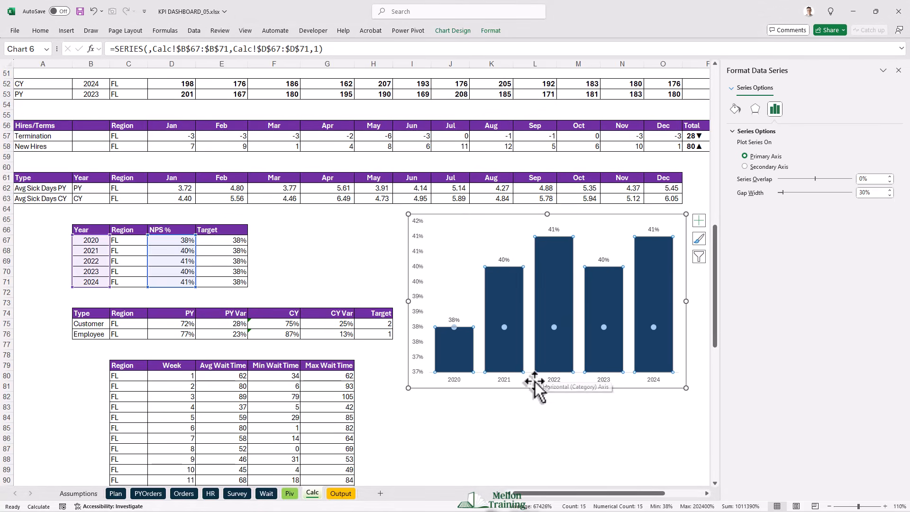
pyautogui.click(502, 259)
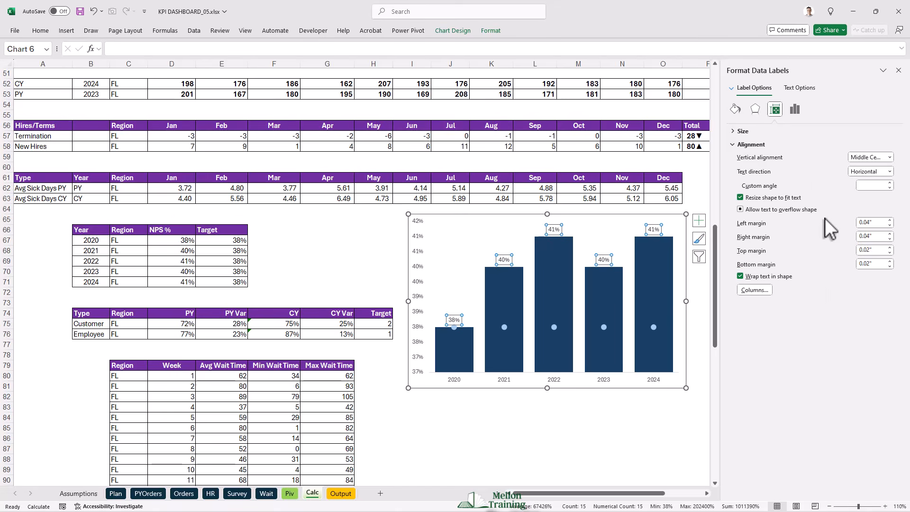
pyautogui.click(795, 110)
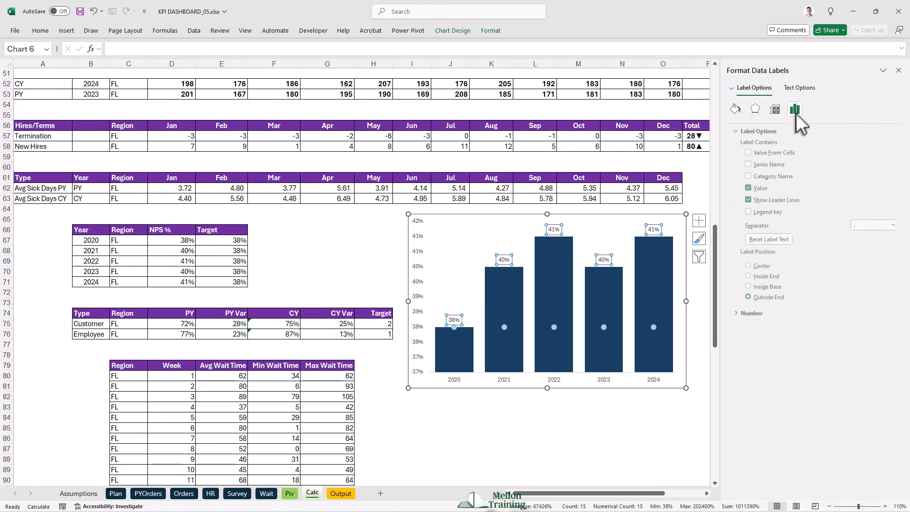
pyautogui.click(746, 265)
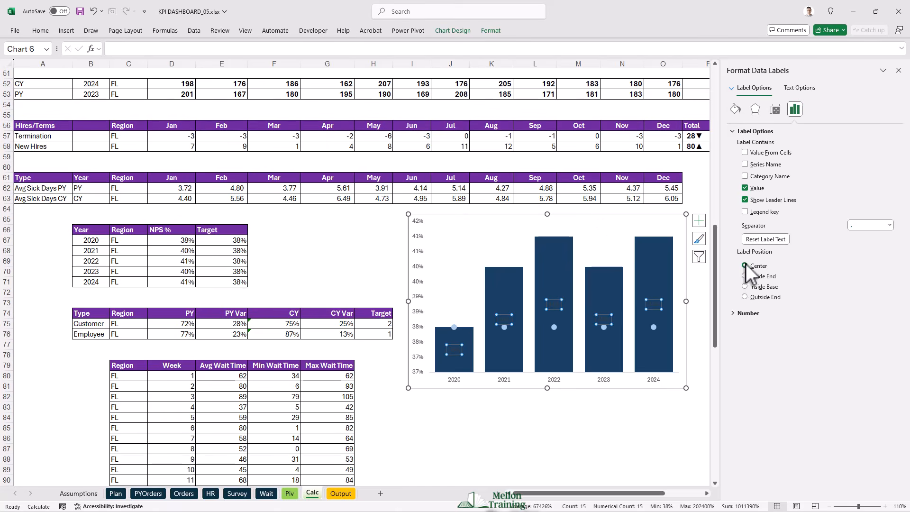
# - Format the NPS data labels as white, bold text at size 8
pyautogui.click(48, 31)
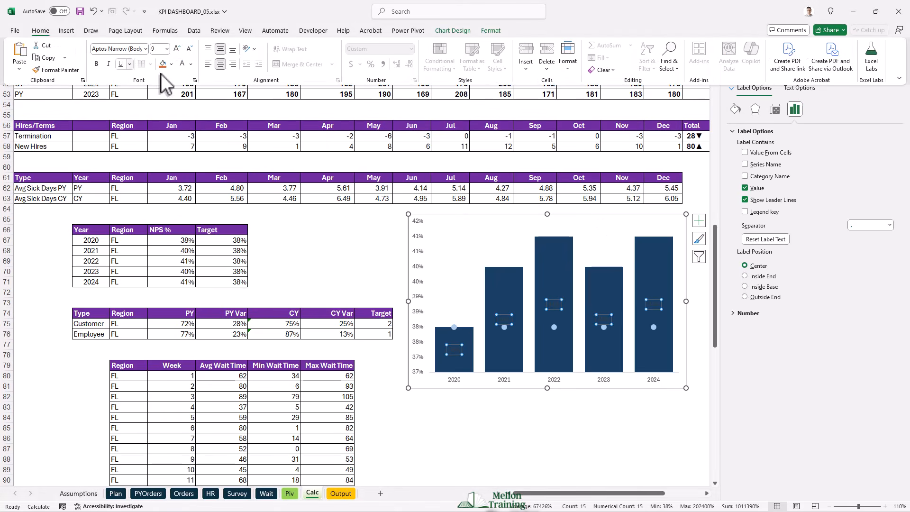
pyautogui.click(181, 63)
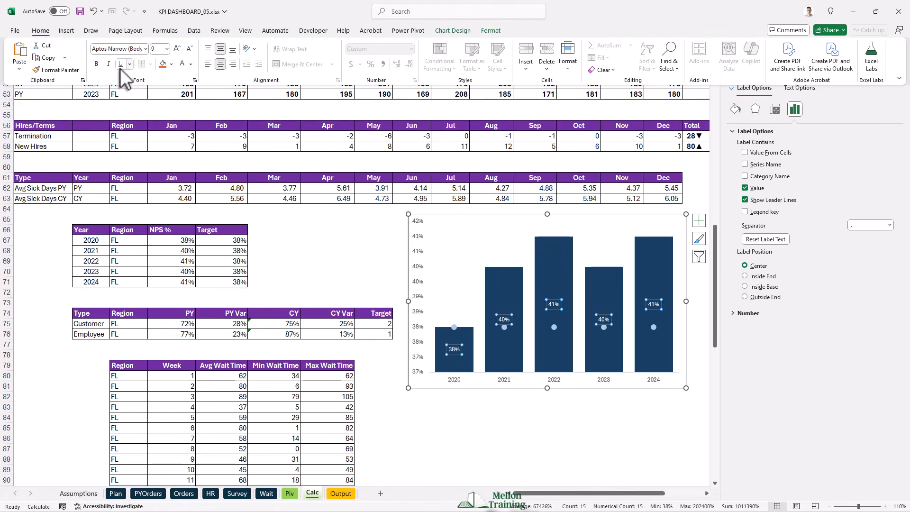
pyautogui.click(192, 49)
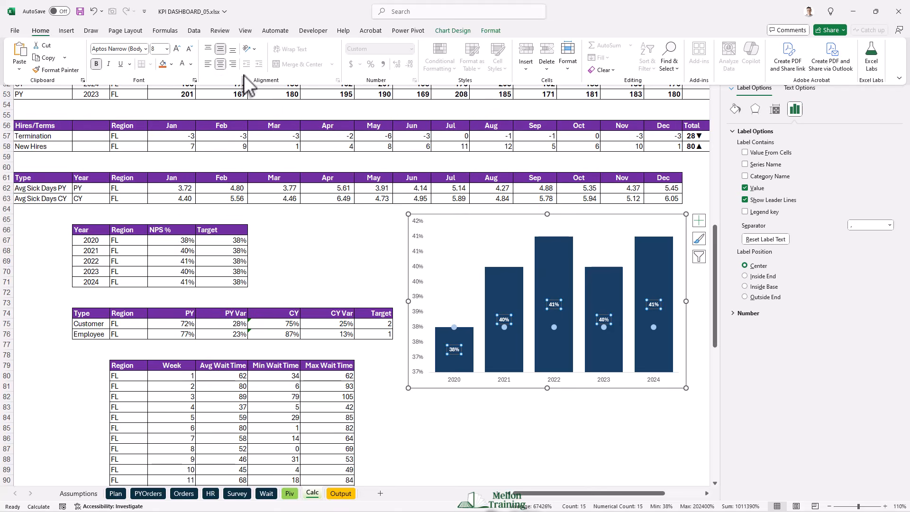
# - Set the NPS chart's vertical axis bounds to a minimum of 0.3 and a maximum of 0.5
pyautogui.click(413, 267)
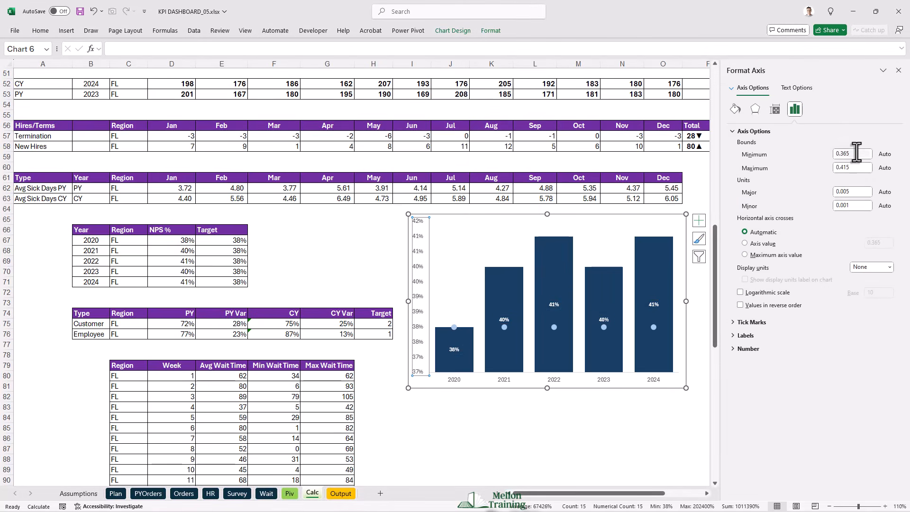
pyautogui.moveTo(857, 153); pyautogui.dragTo(827, 153)
pyautogui.write('0.3')
pyautogui.click(865, 168)
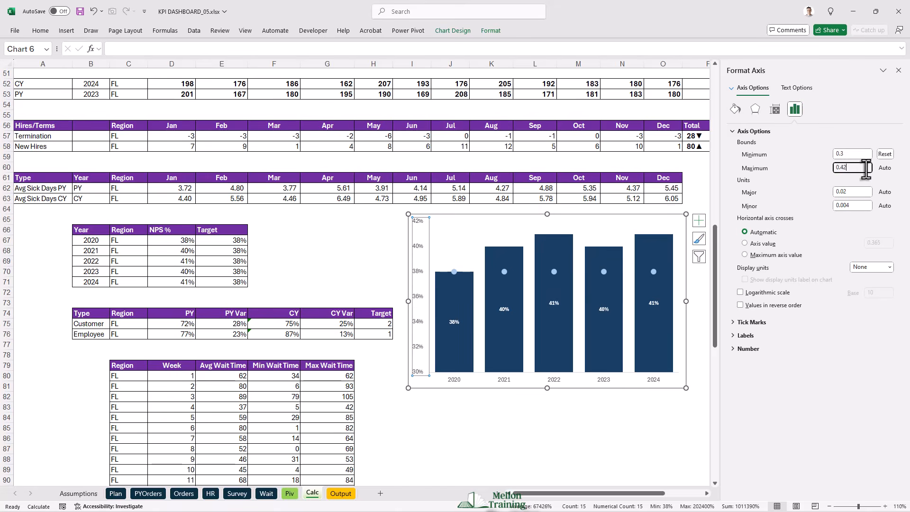
pyautogui.write('0.5')
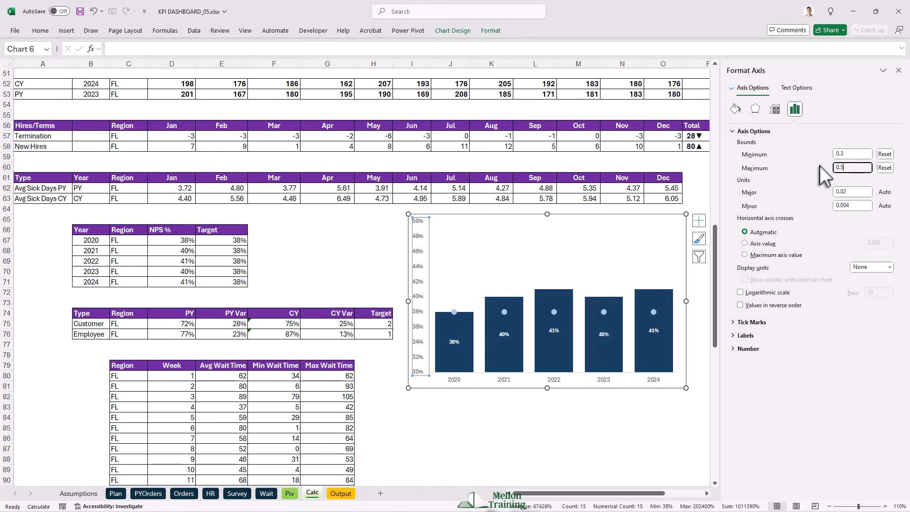
# - Remove the fill and border from the NPS chart area
pyautogui.click(598, 215)
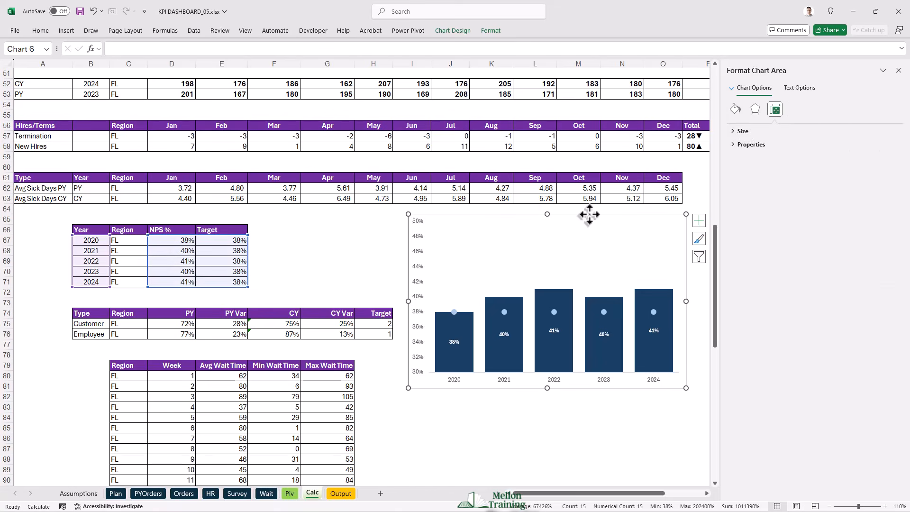
pyautogui.click(738, 105)
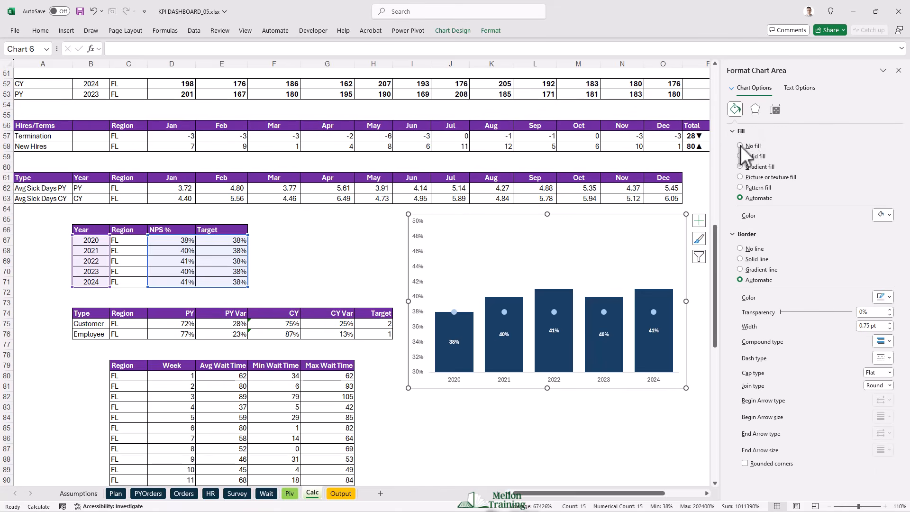
pyautogui.click(740, 145)
pyautogui.click(740, 230)
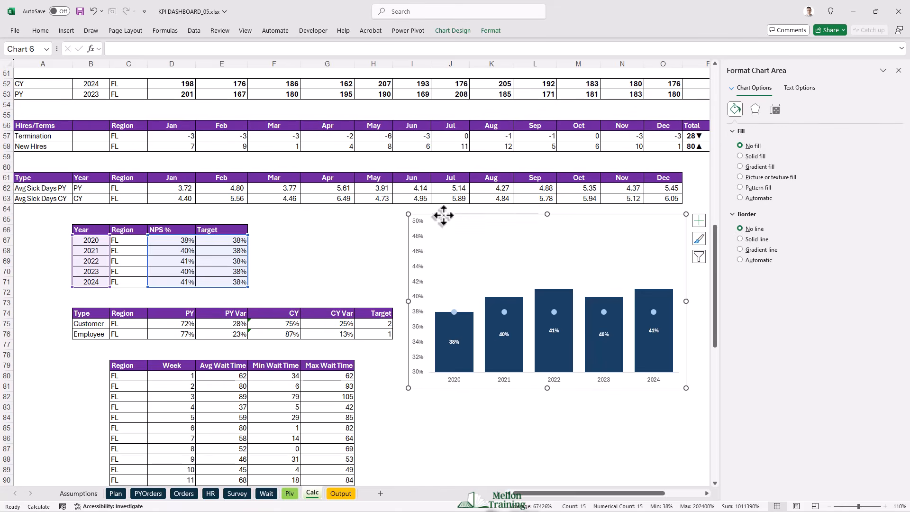
# - Move the NPS chart from the Calc sheet to cell L35 of Output and resize it to fit the Net Promoter Score YOY panel
pyautogui.hotkey('ctrl', 'x')
pyautogui.click(341, 494)
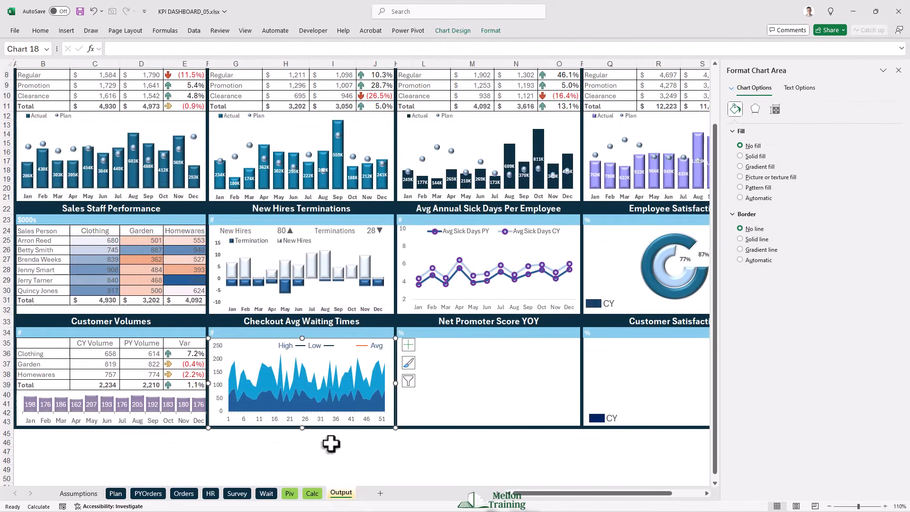
pyautogui.click(434, 346)
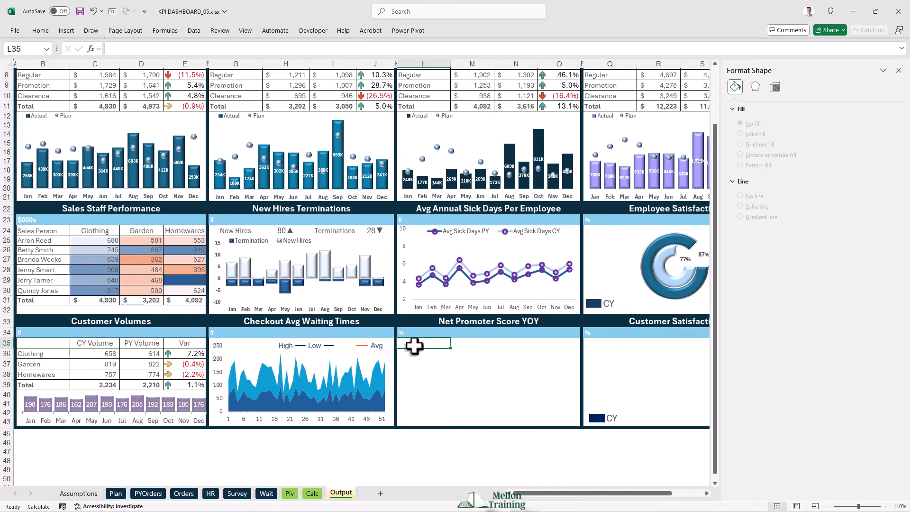
pyautogui.hotkey('ctrl', 'v')
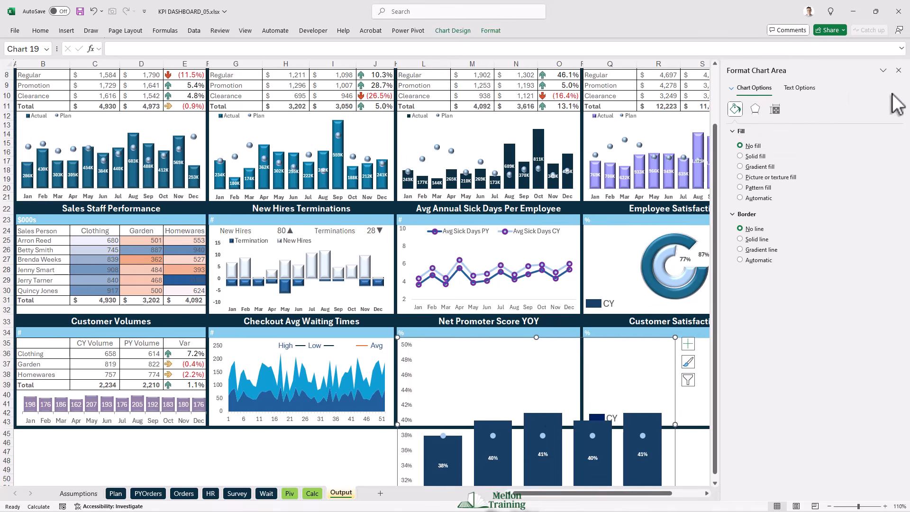
pyautogui.click(898, 70)
pyautogui.scroll(-2, 792, 321)
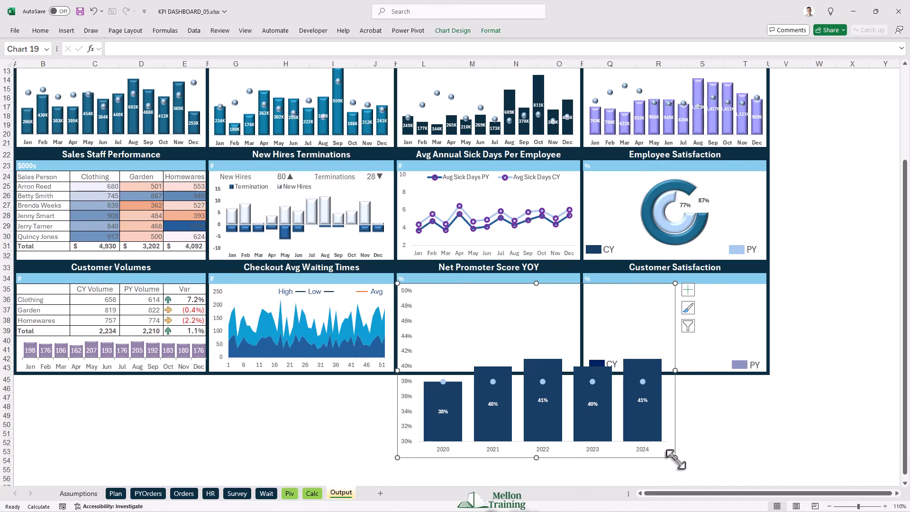
pyautogui.moveTo(675, 458); pyautogui.dragTo(581, 373)
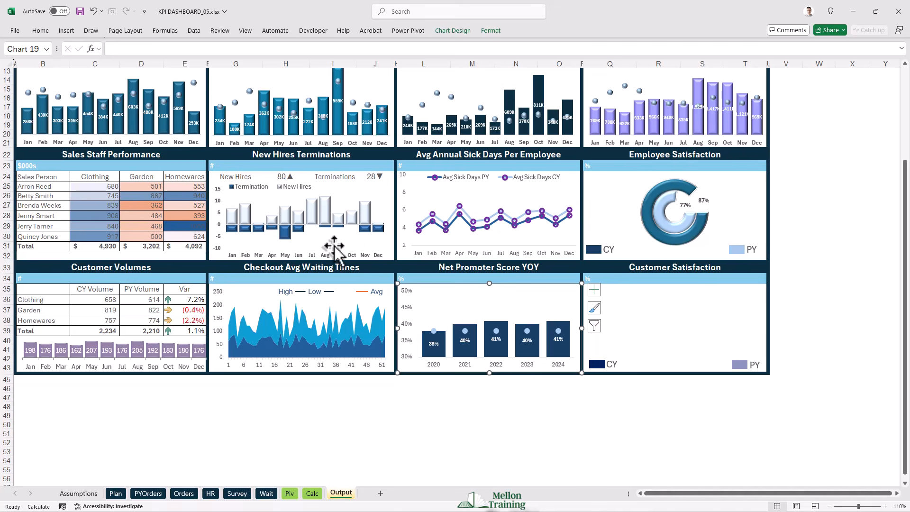
# - Copy the Employee Satisfaction doughnut chart to cell Q35 and fit it within the Customer Satisfaction panel
pyautogui.scroll(1, 695, 404)
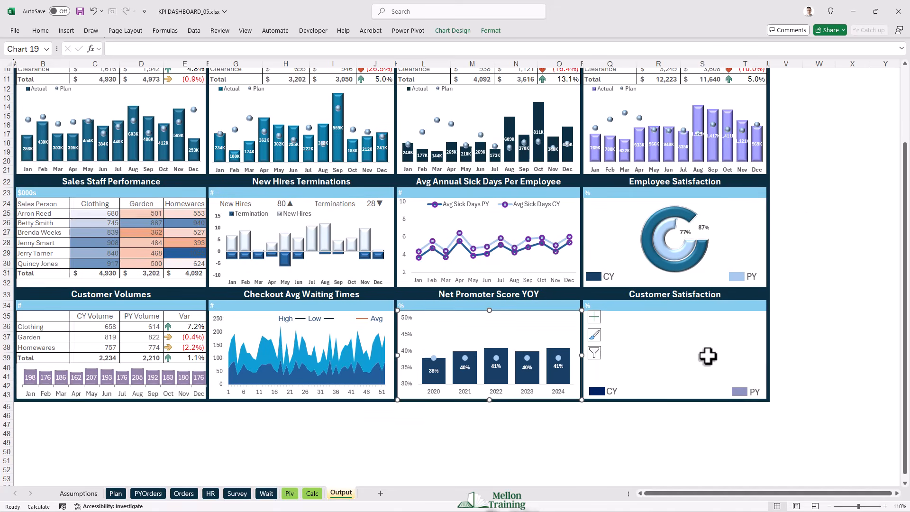
pyautogui.click(702, 220)
pyautogui.click(721, 197)
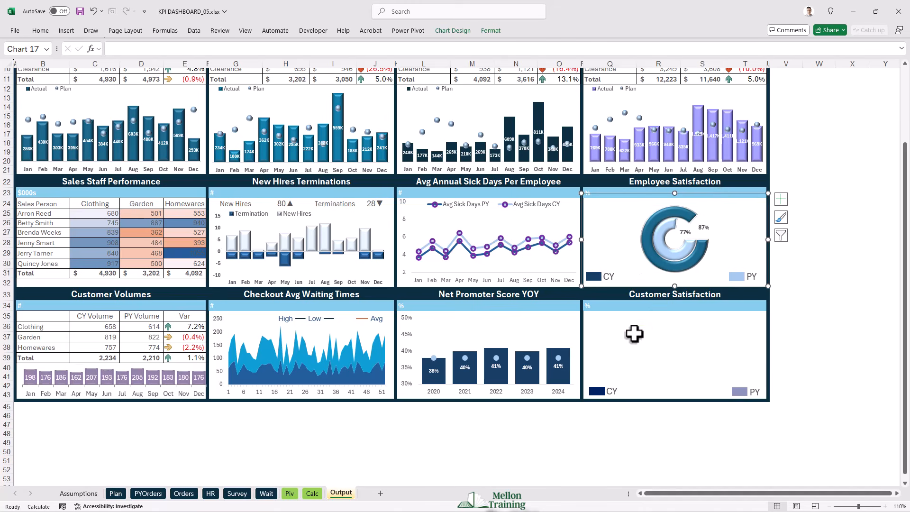
pyautogui.click(600, 321)
pyautogui.hotkey('ctrl', 'v')
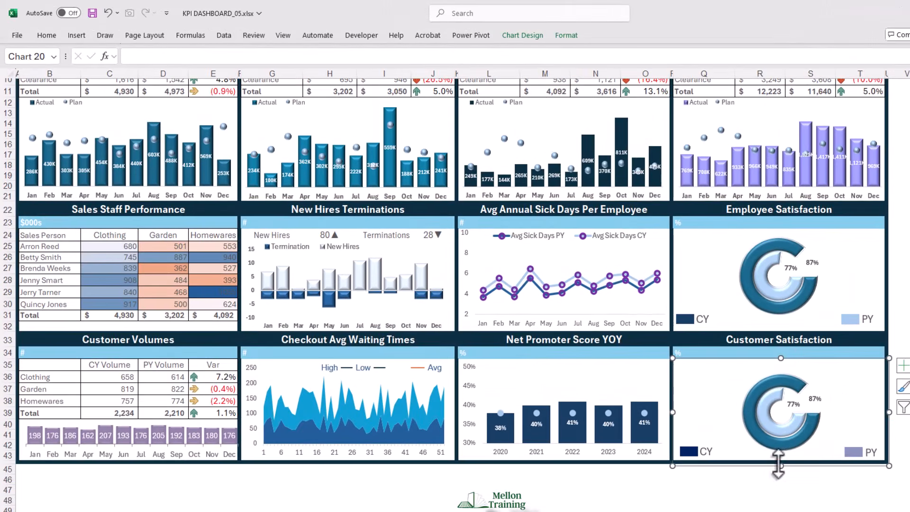
pyautogui.moveTo(779, 466); pyautogui.dragTo(781, 463)
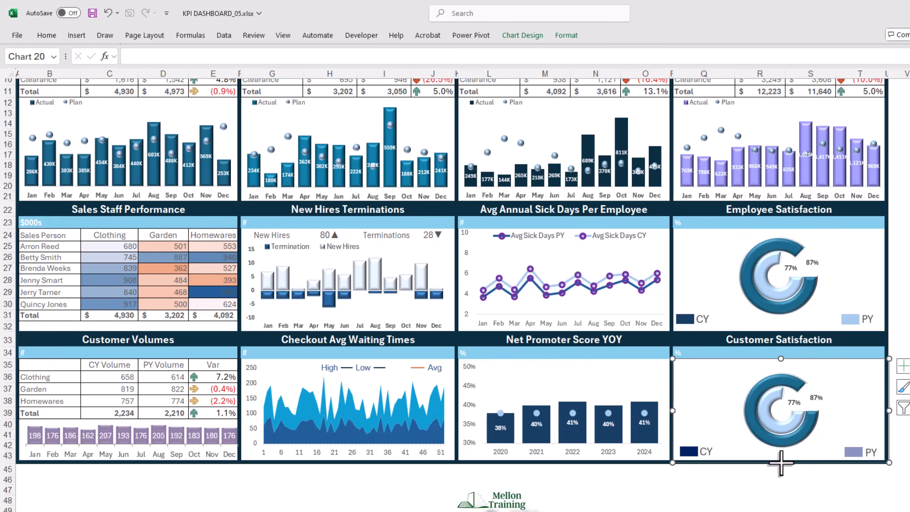
# - Change the values of the Customer Satisfaction doughnut's first series to Calc!D75:E75, the Customer PY figures
pyautogui.click(522, 33)
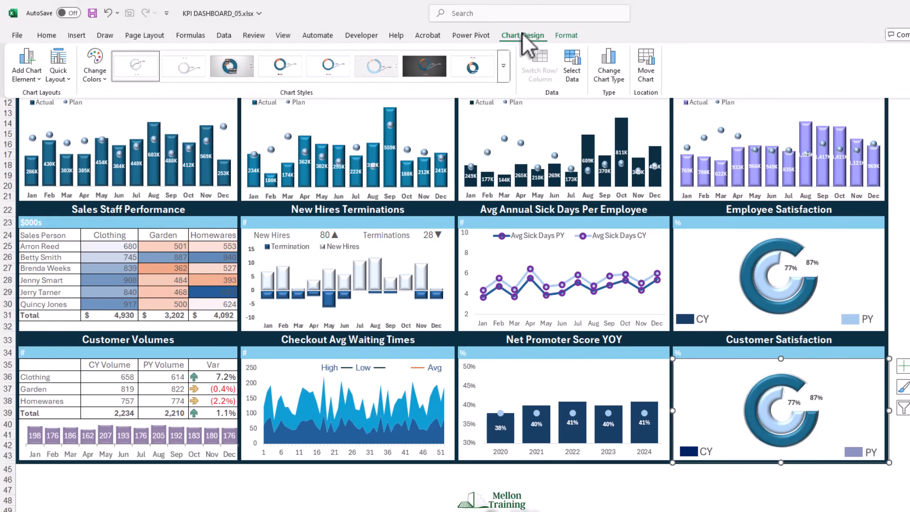
pyautogui.click(572, 70)
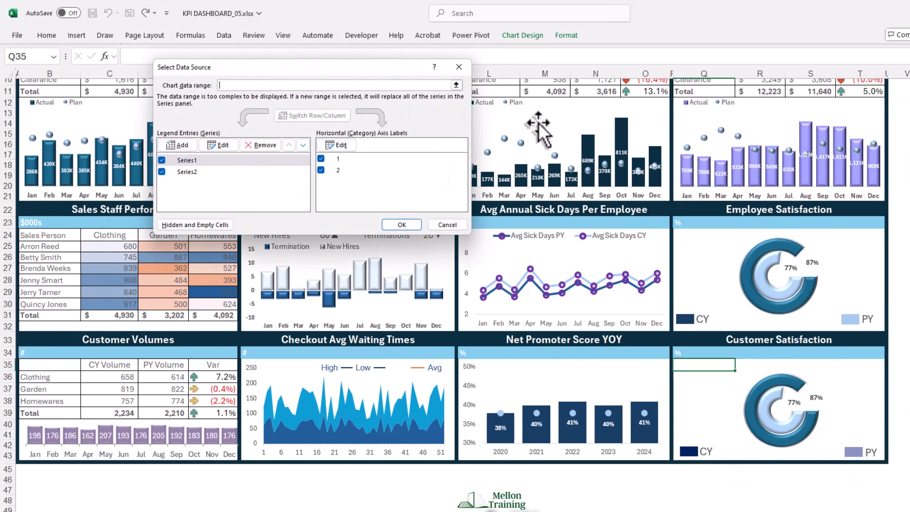
pyautogui.moveTo(377, 70); pyautogui.dragTo(533, 102)
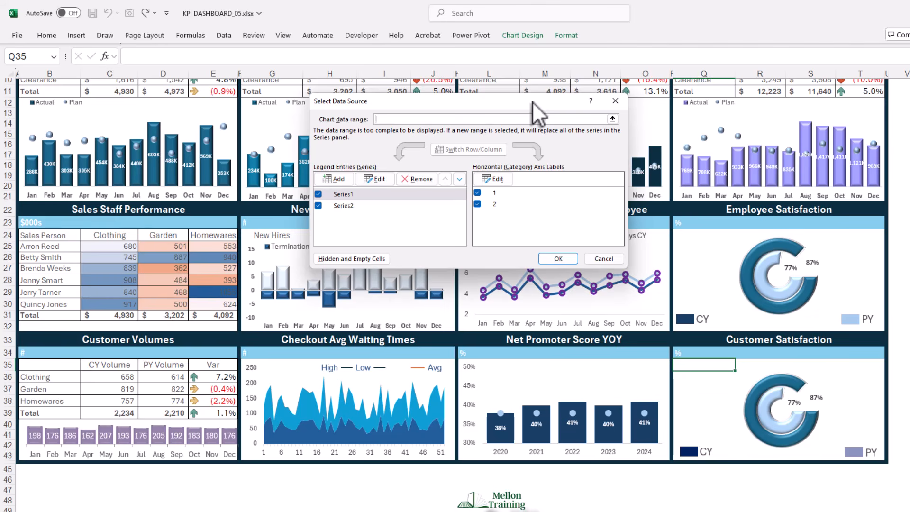
pyautogui.click(377, 181)
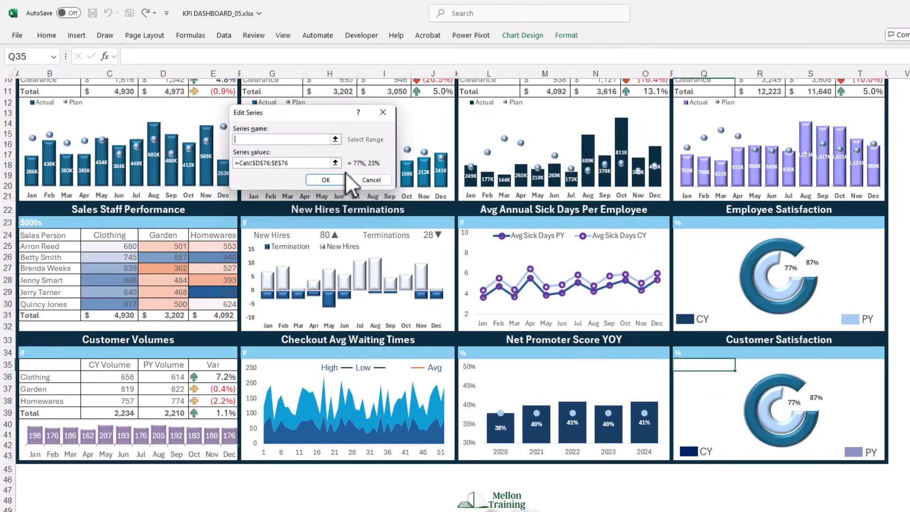
pyautogui.click(335, 162)
pyautogui.write('+')
pyautogui.moveTo(192, 374); pyautogui.dragTo(248, 374)
pyautogui.moveTo(353, 131); pyautogui.dragTo(218, 135)
pyautogui.press('BackSpace')
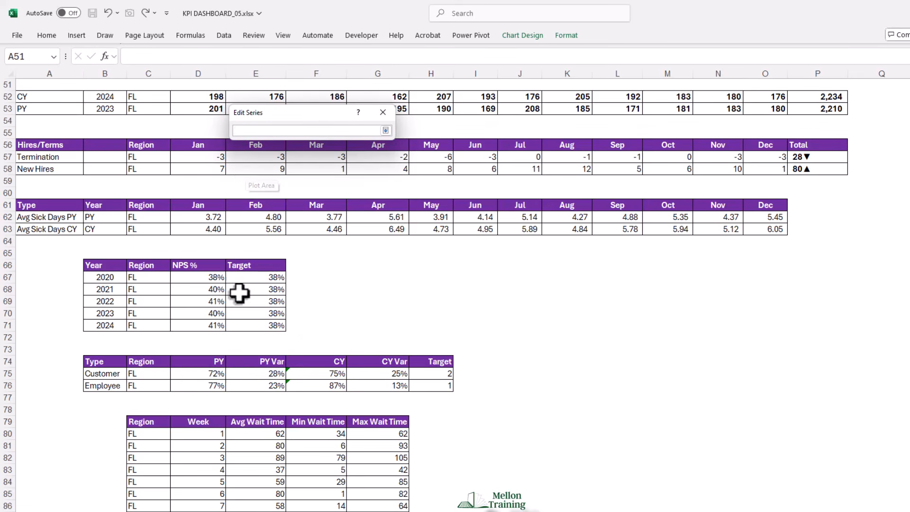
pyautogui.moveTo(197, 376); pyautogui.dragTo(257, 377)
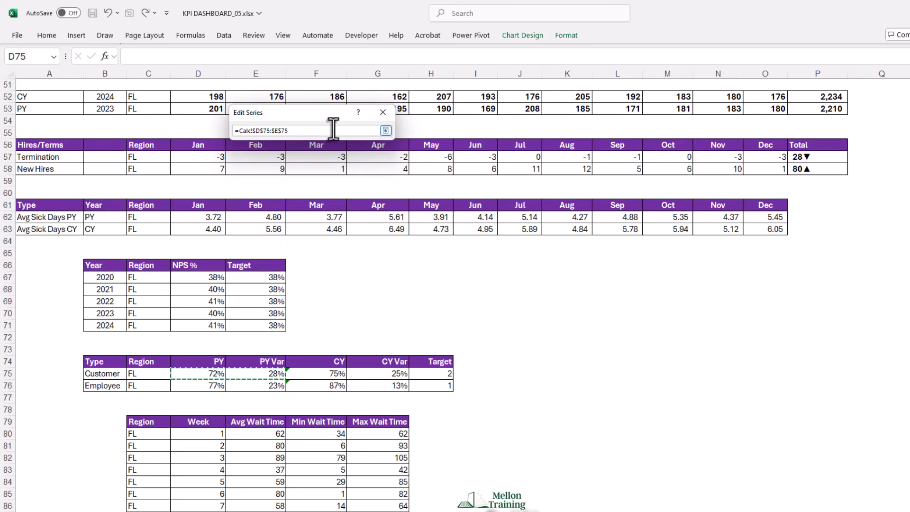
pyautogui.click(387, 131)
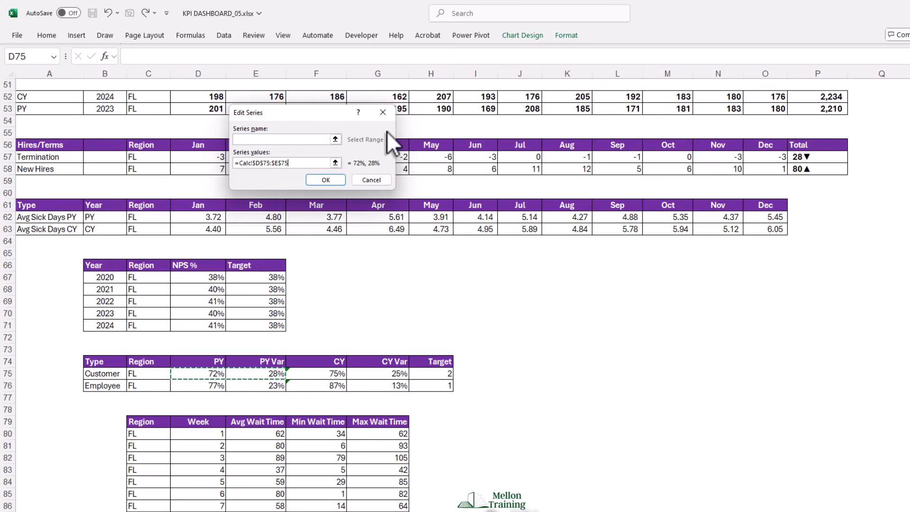
pyautogui.click(331, 178)
# - Change the doughnut's second series values to Calc!F75:G75, the Customer CY figures, and apply the new data source
pyautogui.click(340, 206)
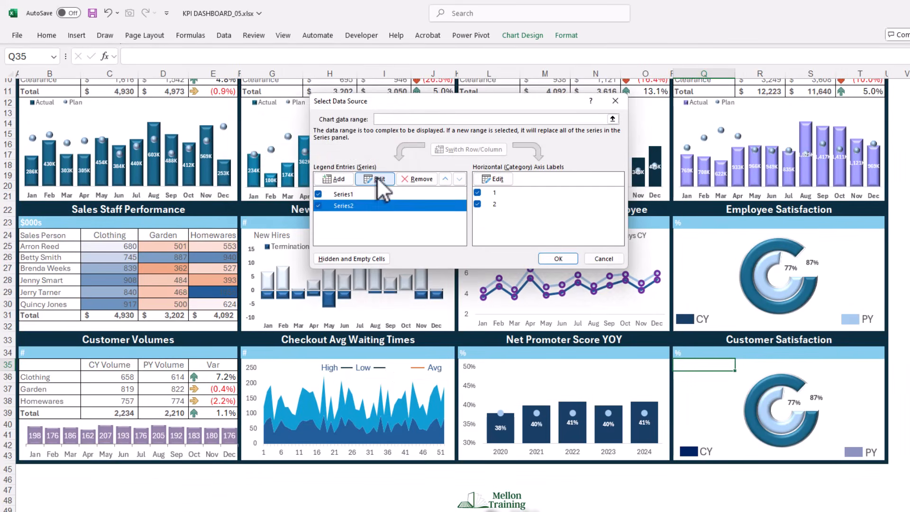
pyautogui.click(377, 178)
pyautogui.click(336, 163)
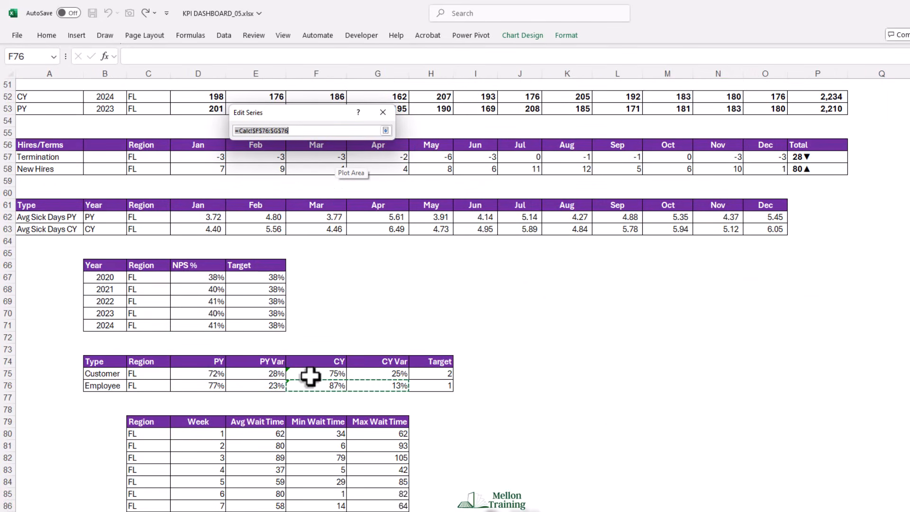
pyautogui.moveTo(309, 375); pyautogui.dragTo(377, 374)
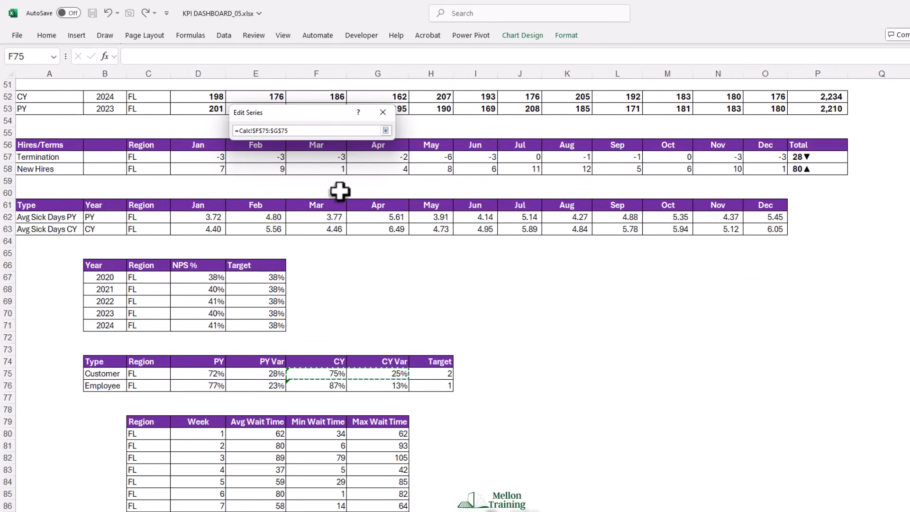
pyautogui.click(385, 130)
pyautogui.click(330, 182)
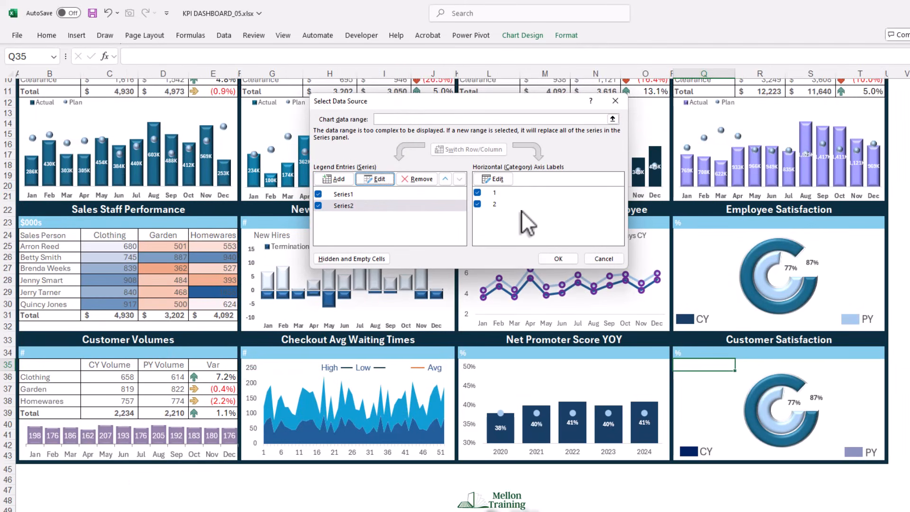
pyautogui.click(555, 259)
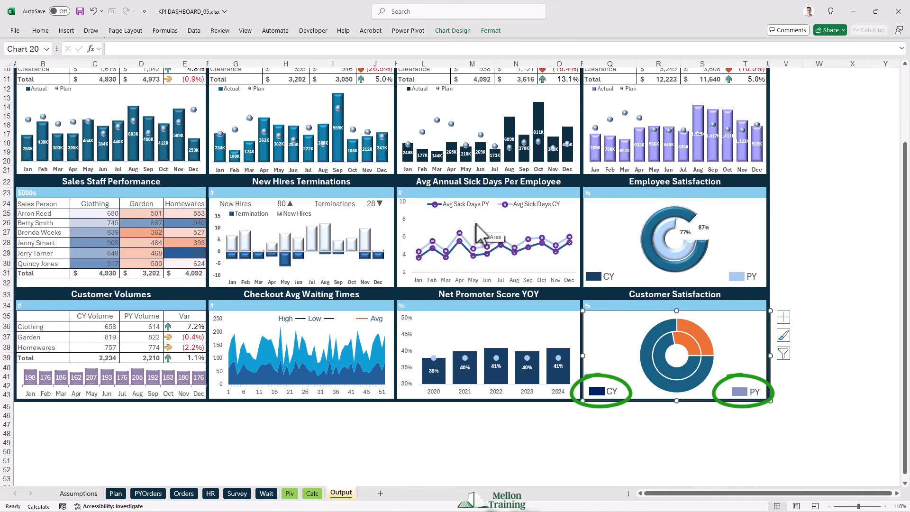
# - Copy the CY legend swatch's look onto the doughnut's outer ring and the PY swatch's look onto the inner ring
pyautogui.click(597, 393)
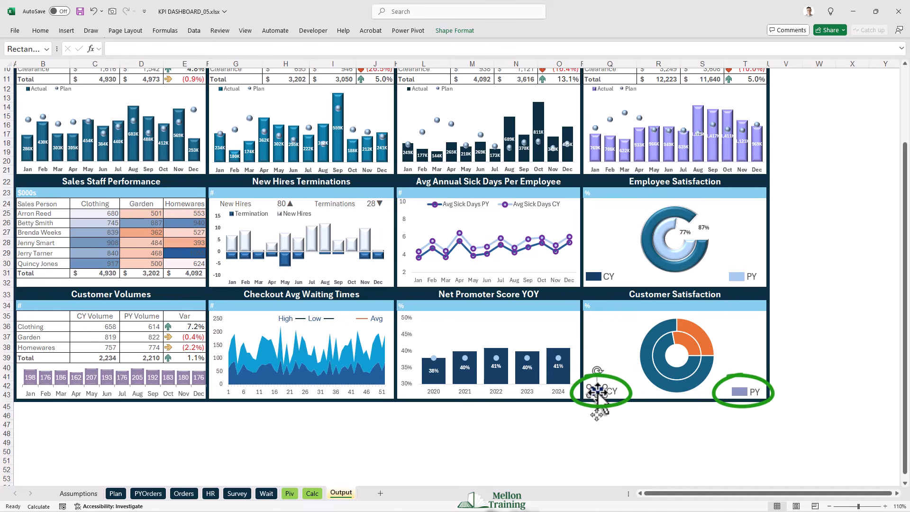
pyautogui.click(646, 358)
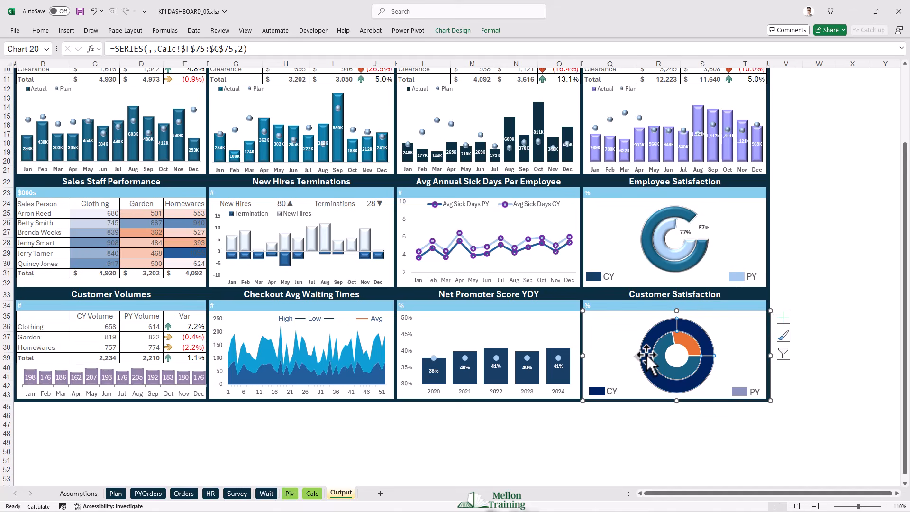
pyautogui.click(740, 392)
pyautogui.click(664, 369)
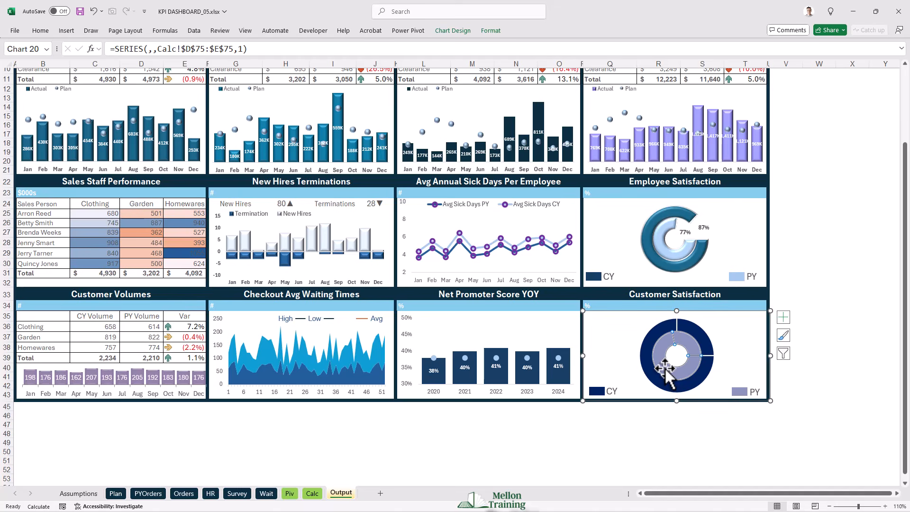
# - Add data labels to the outer and inner rings of the Customer Satisfaction doughnut
pyautogui.rightClick(652, 372)
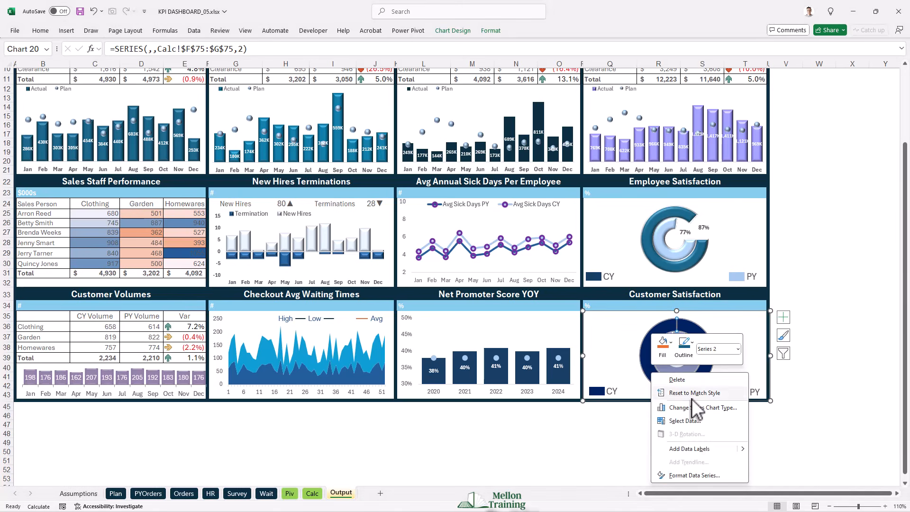
pyautogui.press('Escape')
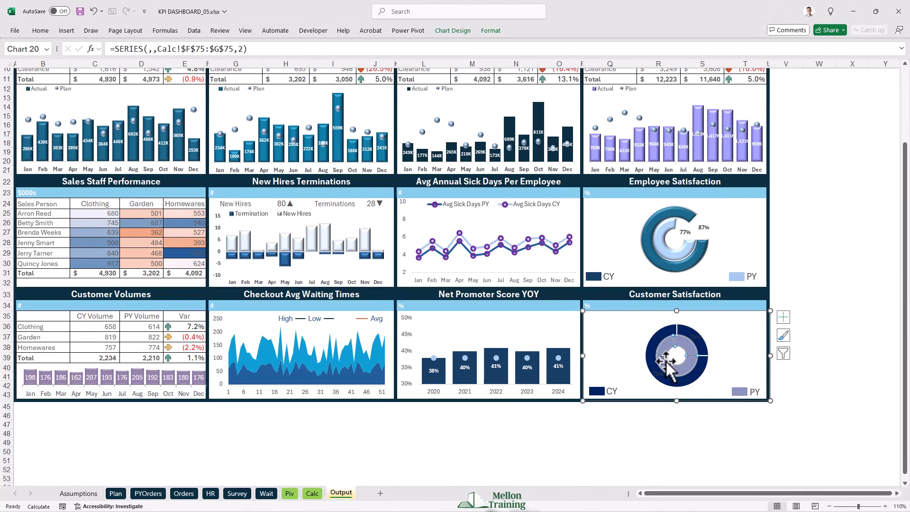
pyautogui.rightClick(667, 363)
pyautogui.click(697, 437)
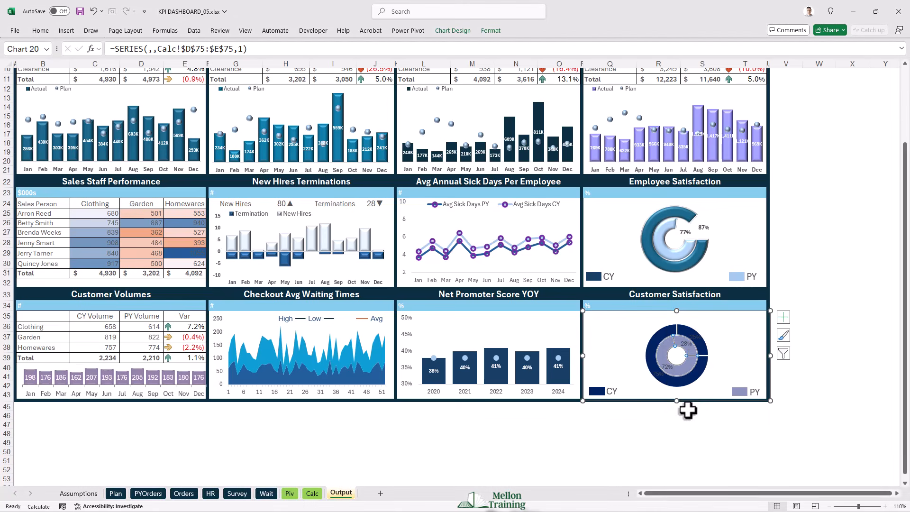
# - Remove the variance labels and move the 72% and 75% labels onto the variance slices of their rings
pyautogui.click(672, 373)
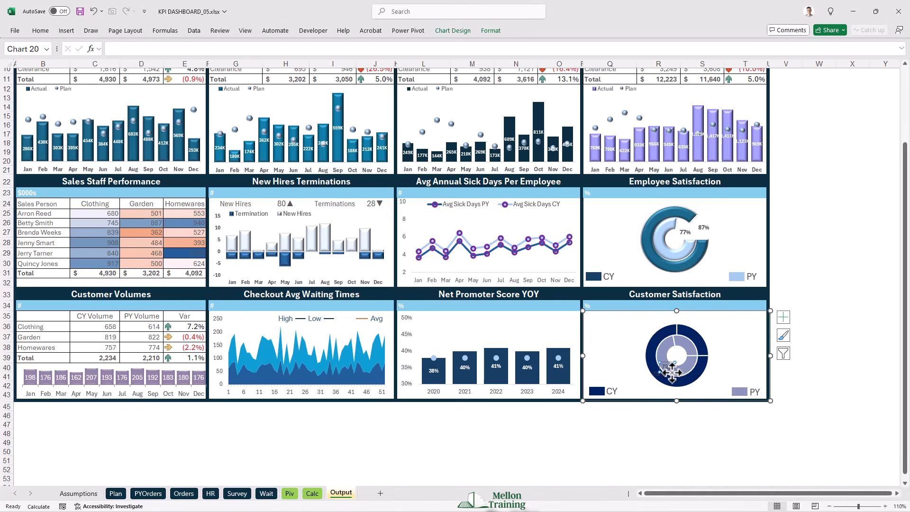
pyautogui.moveTo(669, 372); pyautogui.dragTo(686, 351)
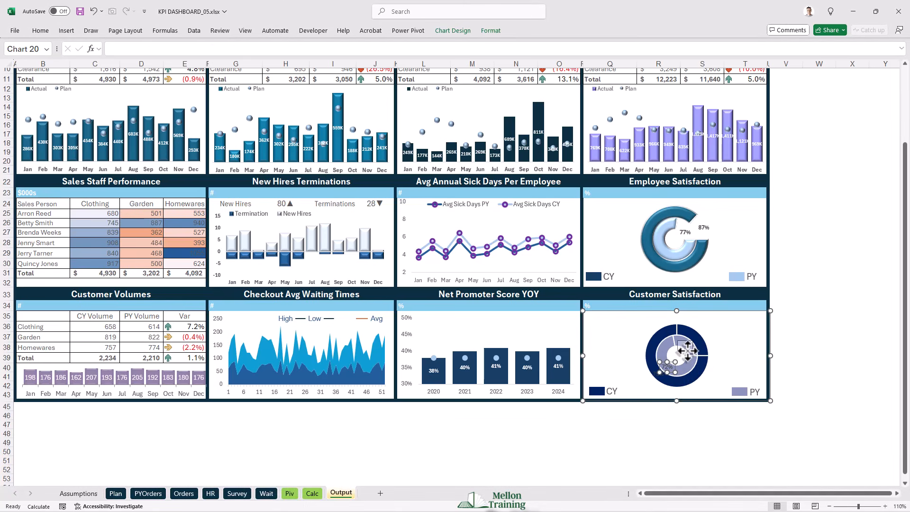
pyautogui.click(659, 374)
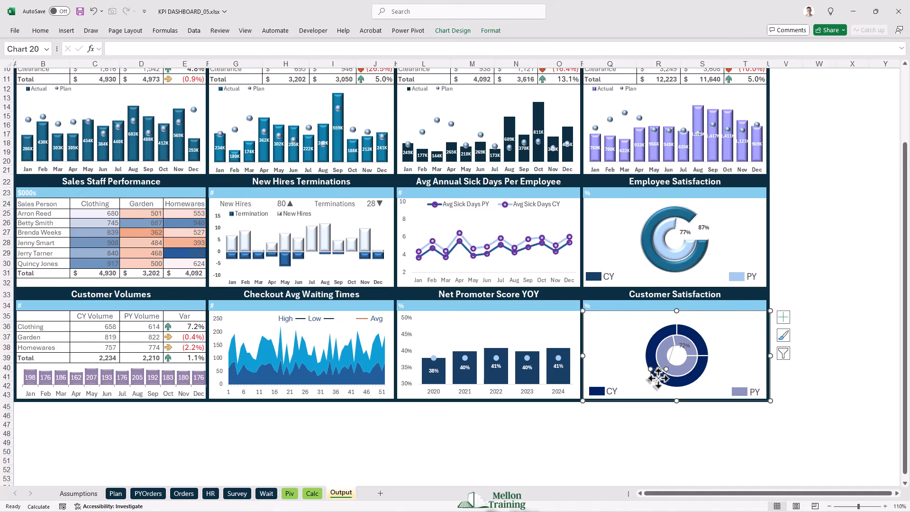
pyautogui.moveTo(696, 340); pyautogui.dragTo(695, 341)
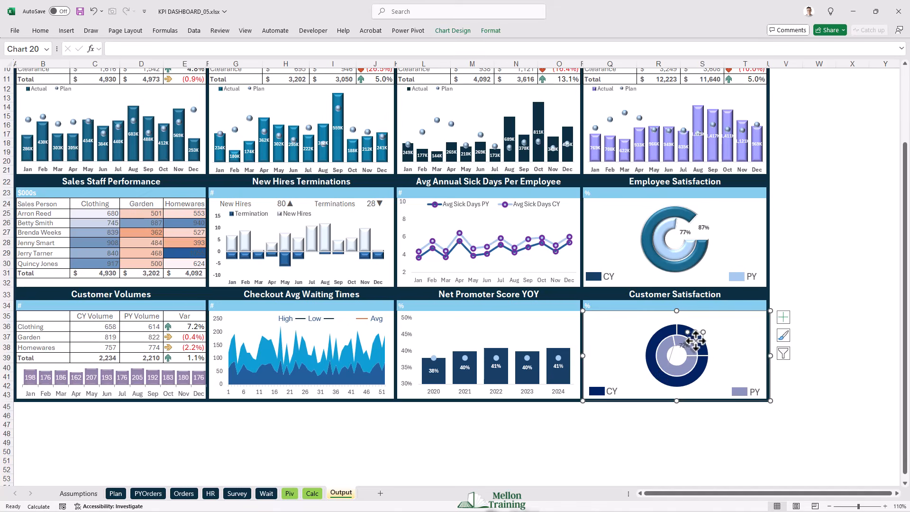
# - Set the variance slices of the outer CY ring and the inner PY ring to no fill
pyautogui.click(687, 331)
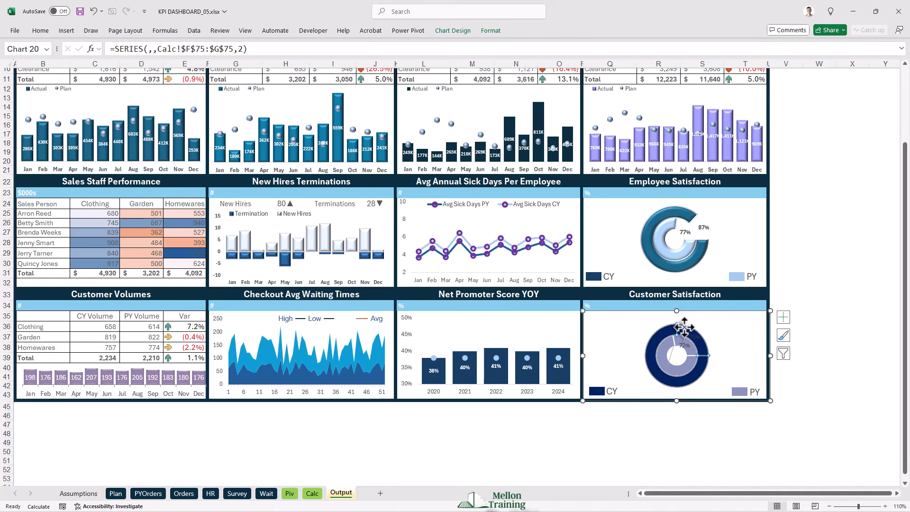
pyautogui.rightClick(687, 331)
pyautogui.click(729, 429)
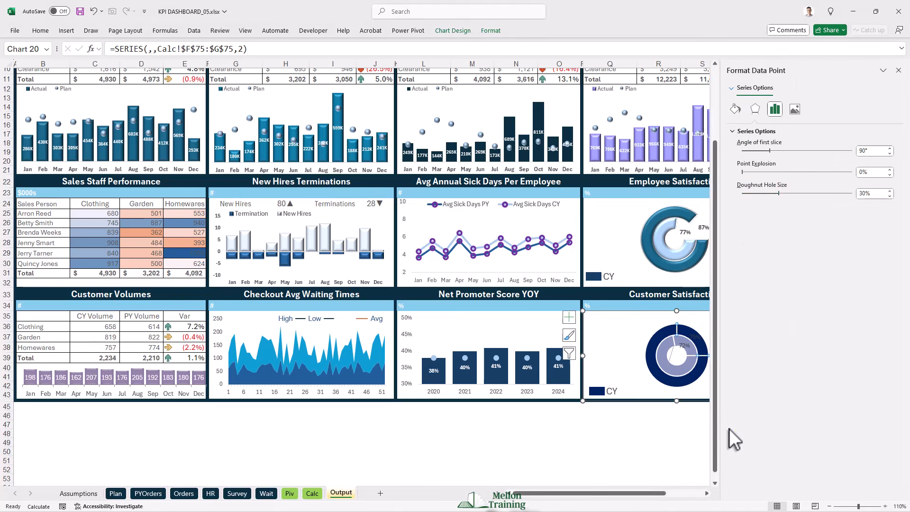
pyautogui.click(734, 109)
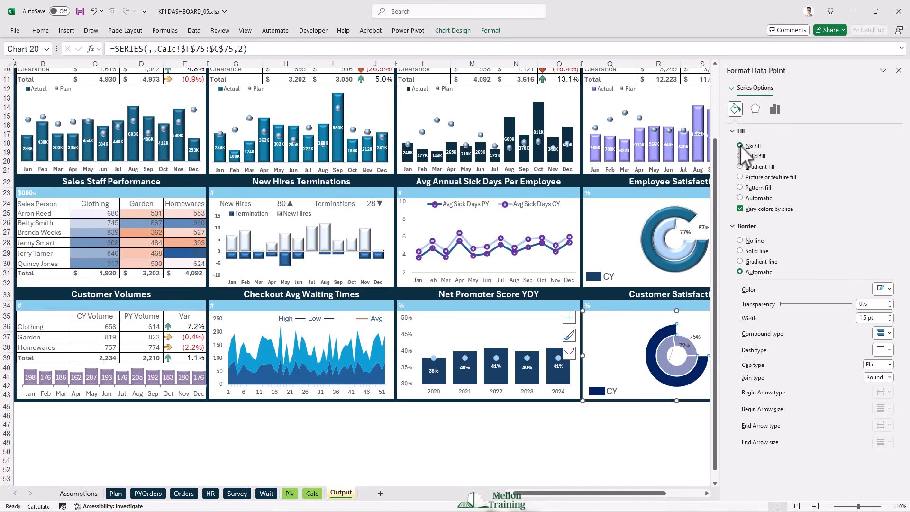
pyautogui.click(684, 344)
pyautogui.doubleClick(679, 340)
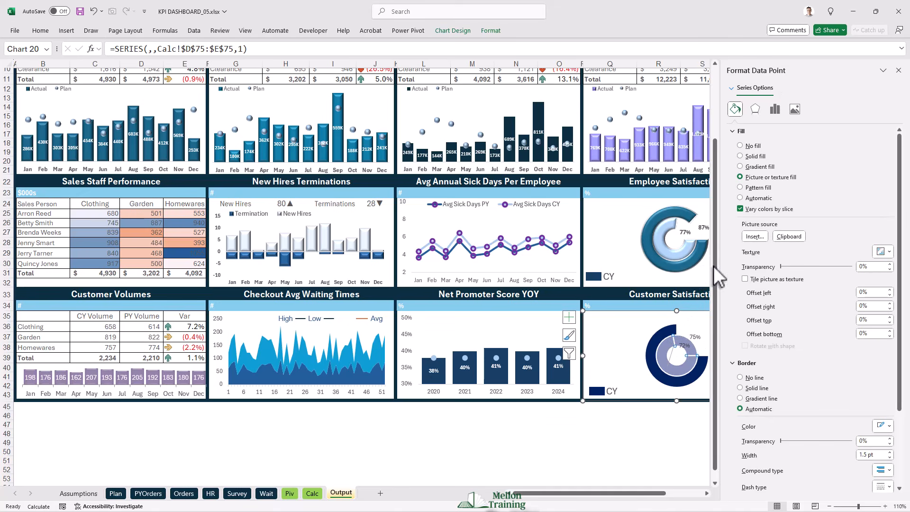
pyautogui.click(741, 146)
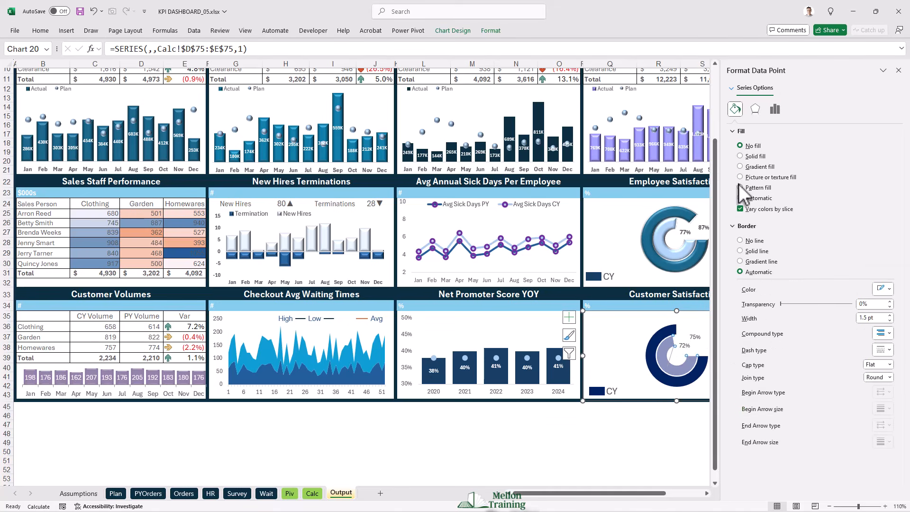
# - Remove the leader lines from the Customer Satisfaction doughnut's data labels by setting them to no line
pyautogui.click(673, 355)
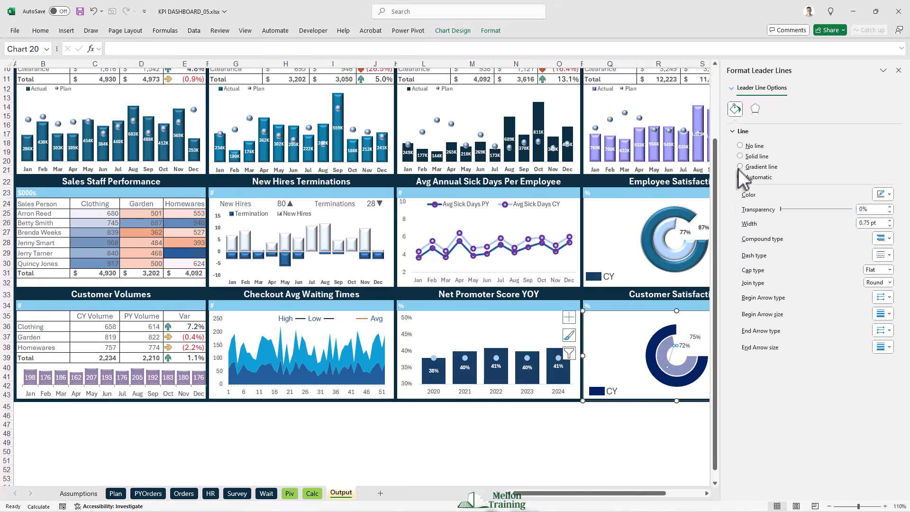
pyautogui.click(740, 146)
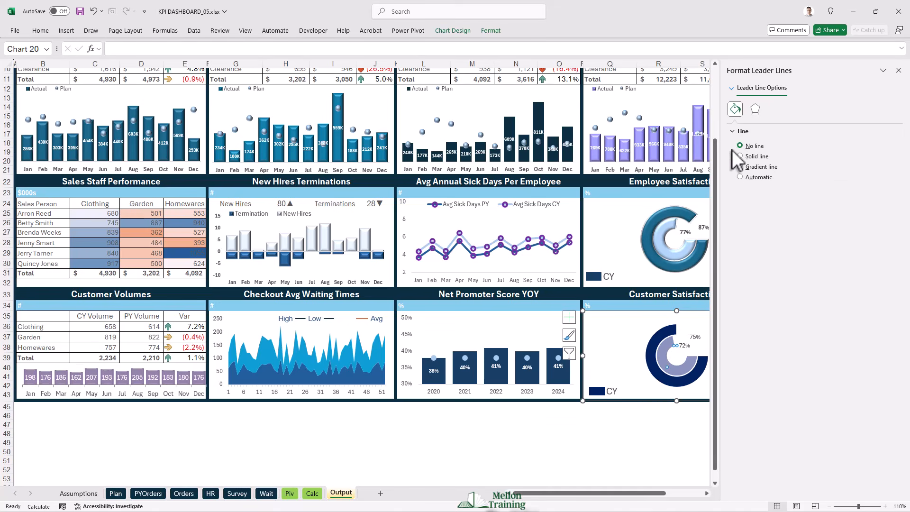
pyautogui.click(695, 337)
# - Apply the first top bevel preset, 6 pt wide and high, to both the inner PY and outer CY rings
pyautogui.click(666, 358)
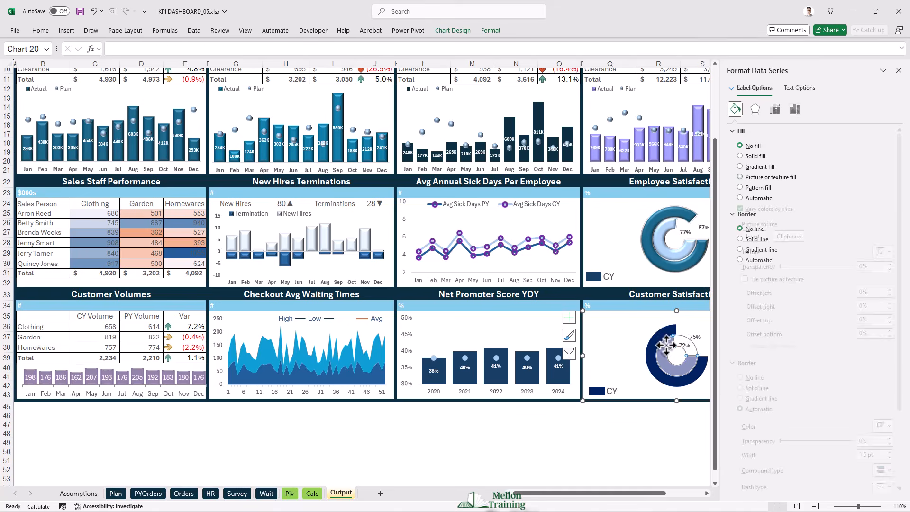
pyautogui.click(755, 109)
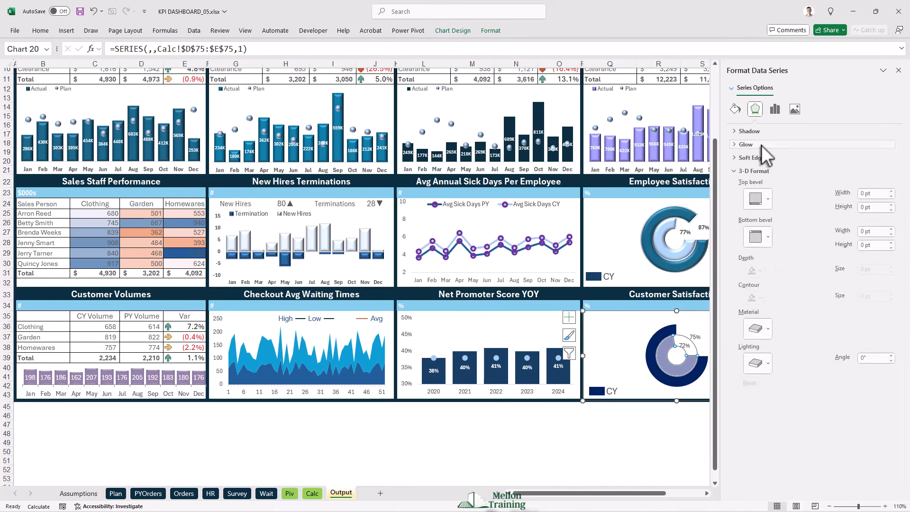
pyautogui.click(753, 197)
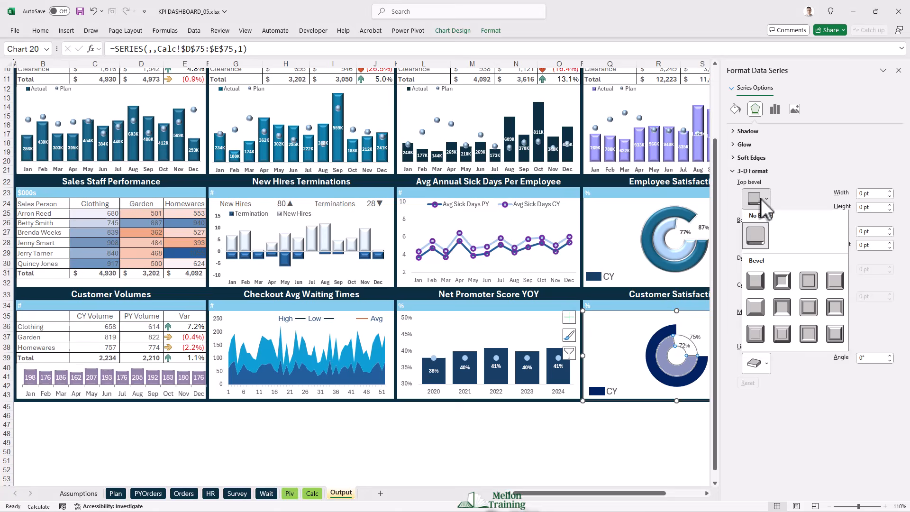
pyautogui.click(757, 280)
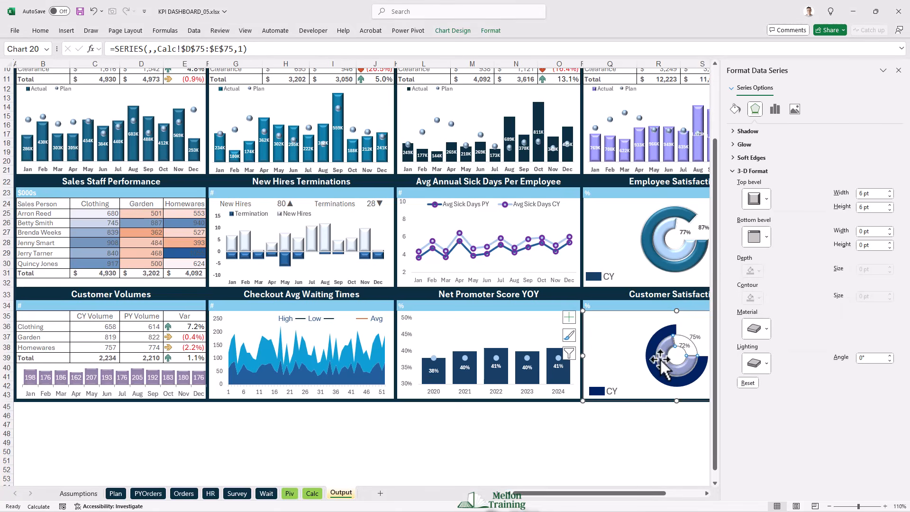
pyautogui.click(759, 199)
pyautogui.click(756, 283)
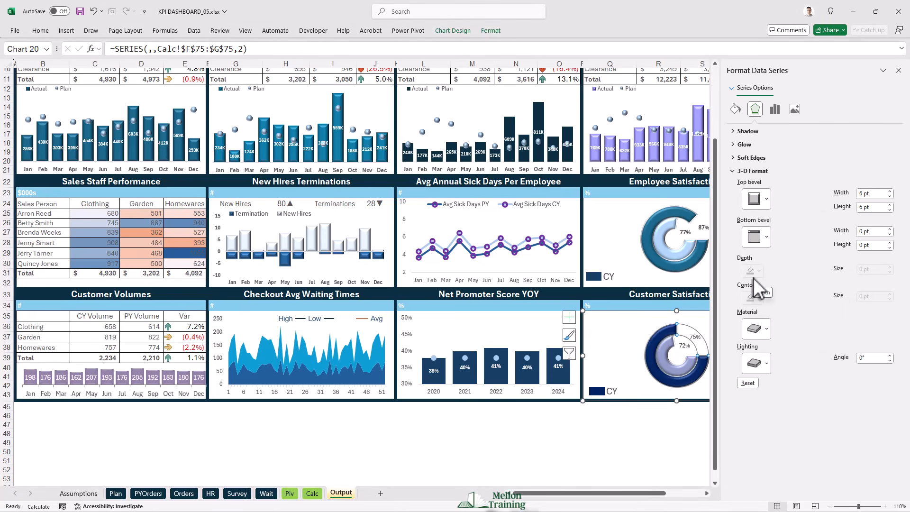
pyautogui.click(899, 71)
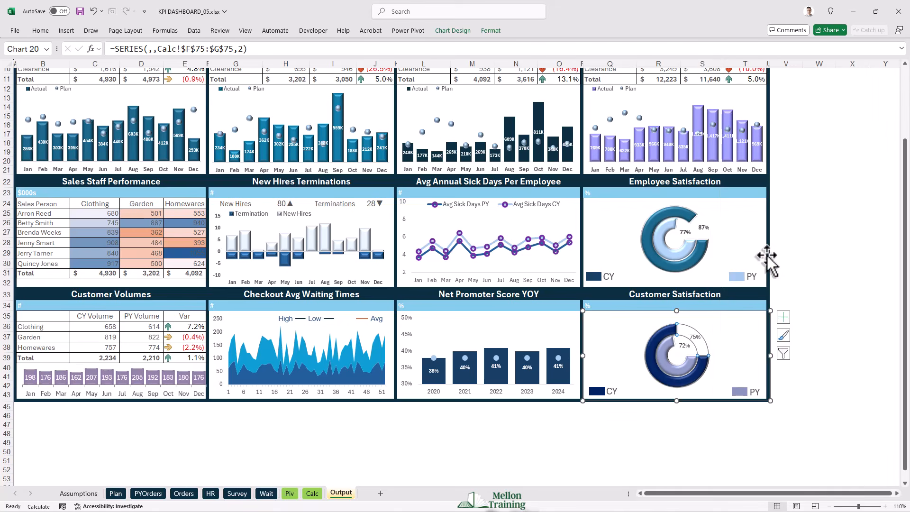
# - Copy the formatting of the Employee Satisfaction chart's 87% and 77% labels onto the Customer Satisfaction chart's 75% and 72% labels
pyautogui.click(699, 233)
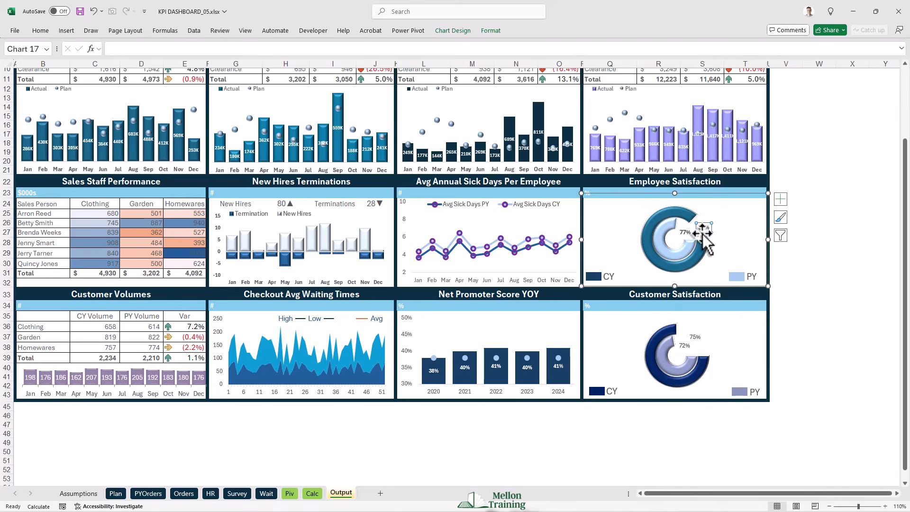
pyautogui.click(41, 30)
pyautogui.click(54, 70)
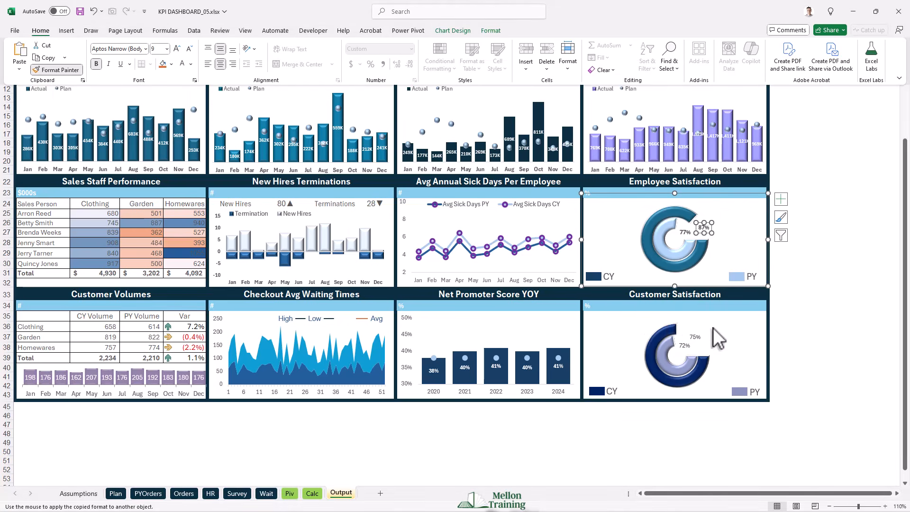
pyautogui.click(700, 337)
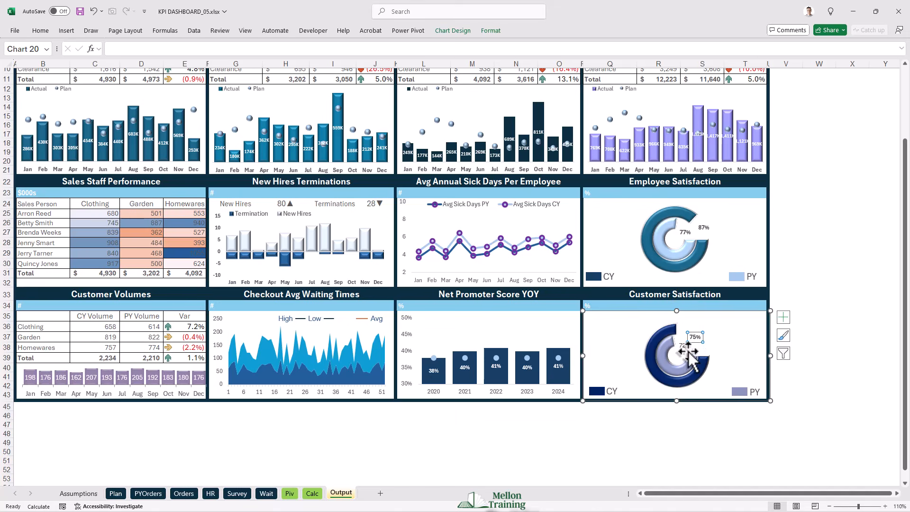
pyautogui.click(685, 237)
pyautogui.click(685, 233)
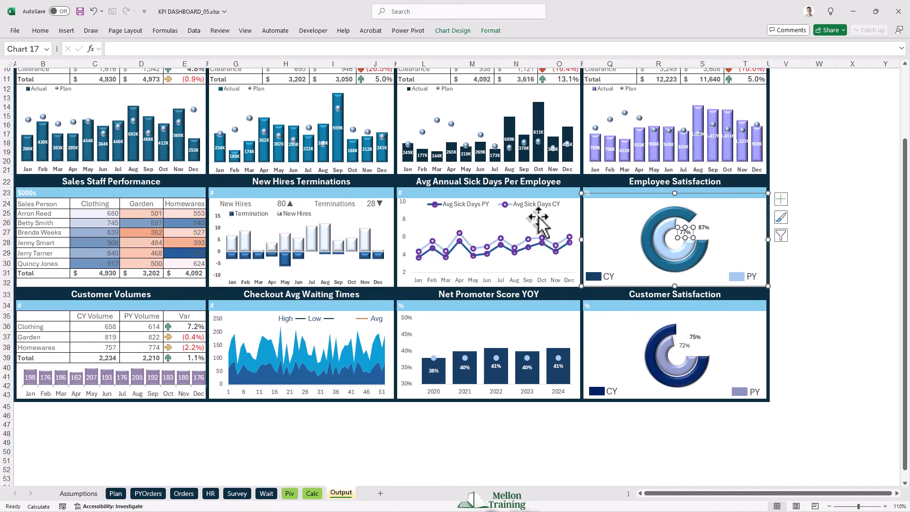
pyautogui.click(41, 31)
pyautogui.click(55, 70)
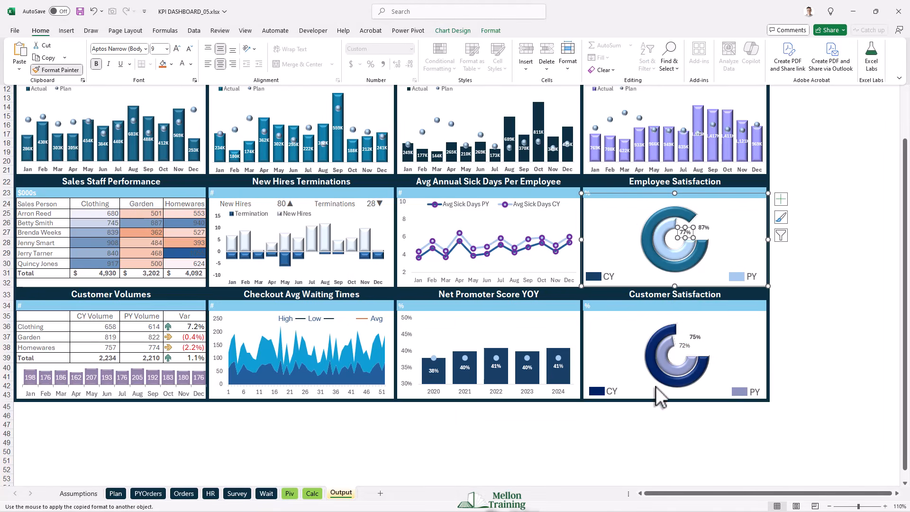
pyautogui.click(685, 347)
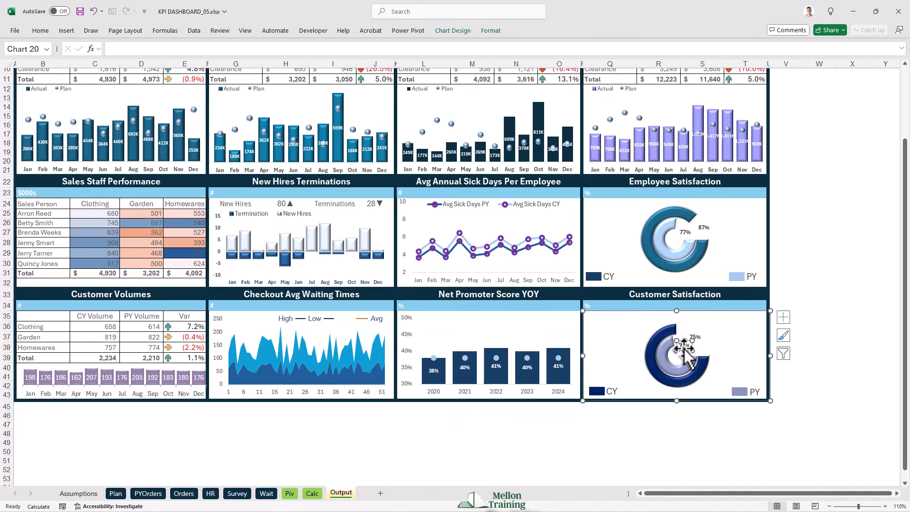
pyautogui.click(732, 338)
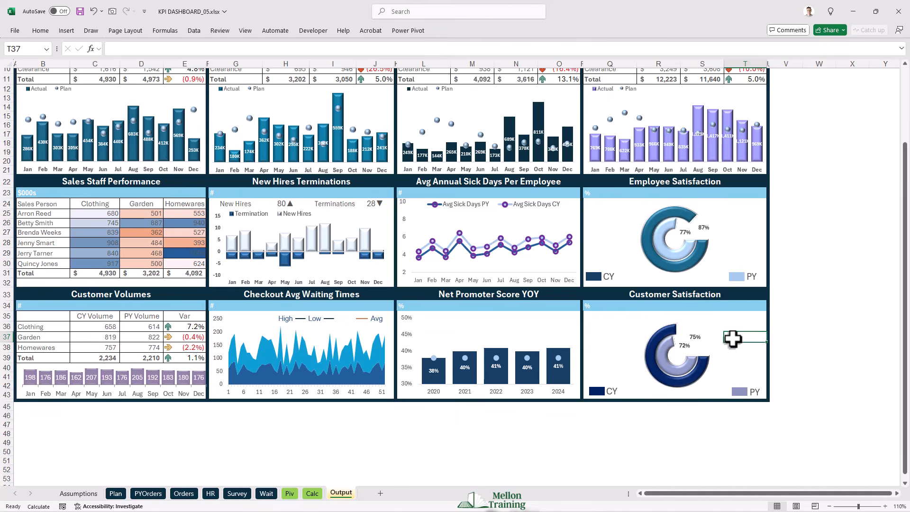
# - Move the Customer Satisfaction chart's 75% label slightly outward onto the gap of the outer ring
pyautogui.click(685, 347)
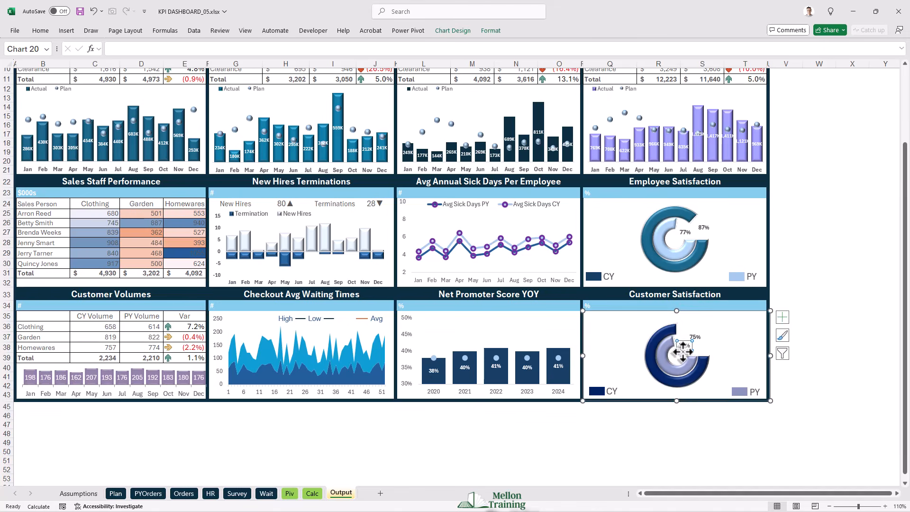
pyautogui.moveTo(685, 352); pyautogui.dragTo(699, 333)
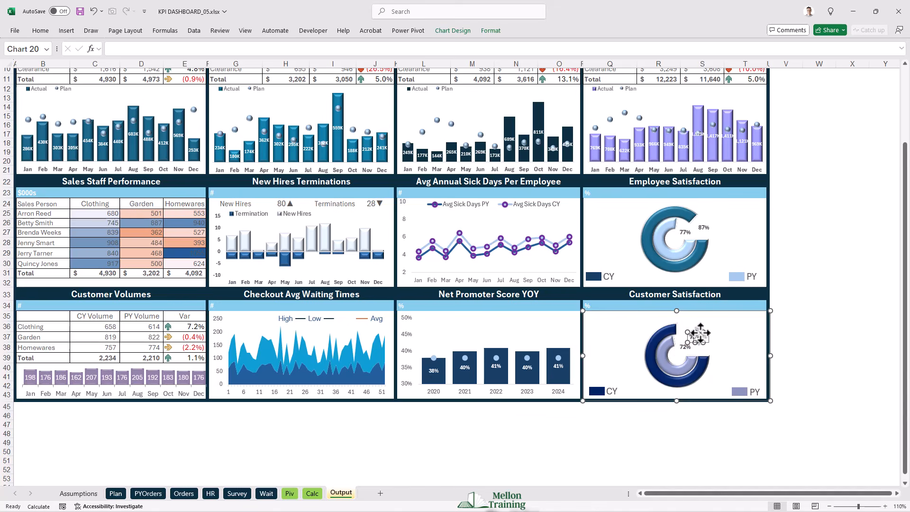
pyautogui.click(733, 339)
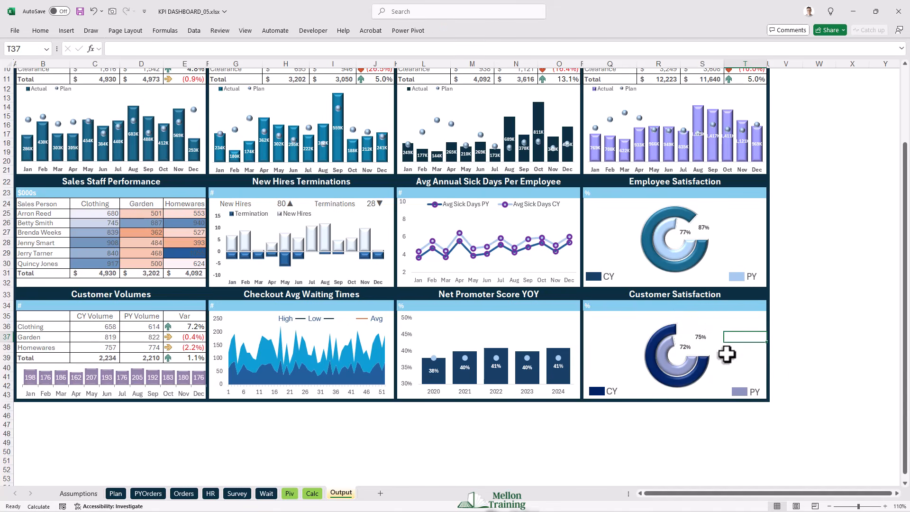
pyautogui.scroll(2, 818, 372)
pyautogui.scroll(1, 818, 373)
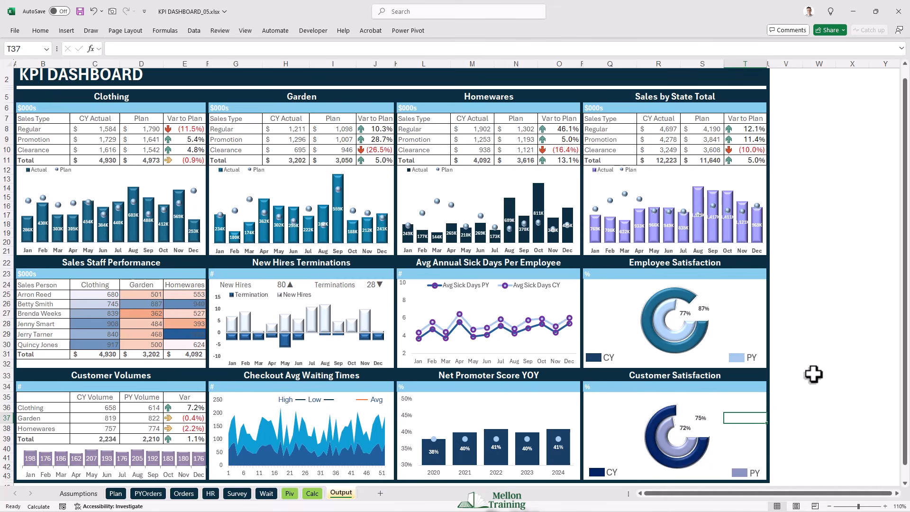
pyautogui.scroll(1, 813, 374)
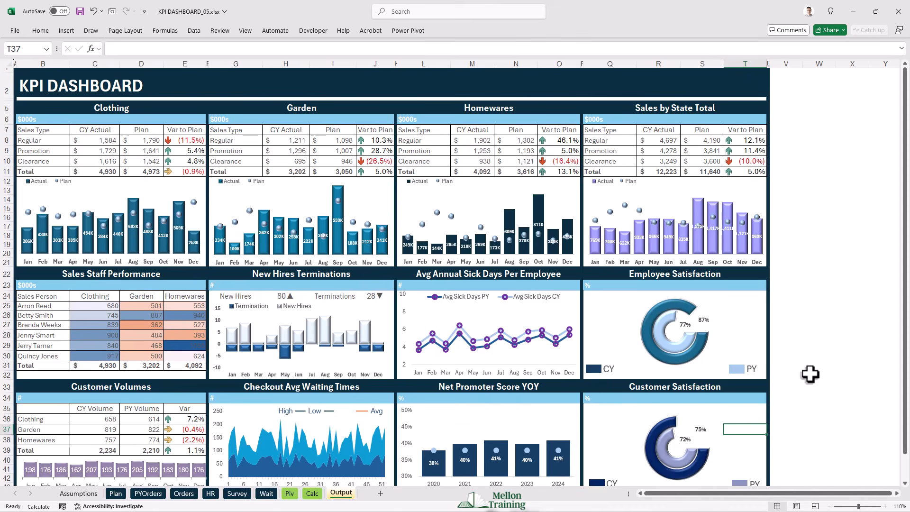
# - Insert a Region slicer for the pivot table on the Piv sheet, place it beside the table and make it slightly taller
pyautogui.click(290, 493)
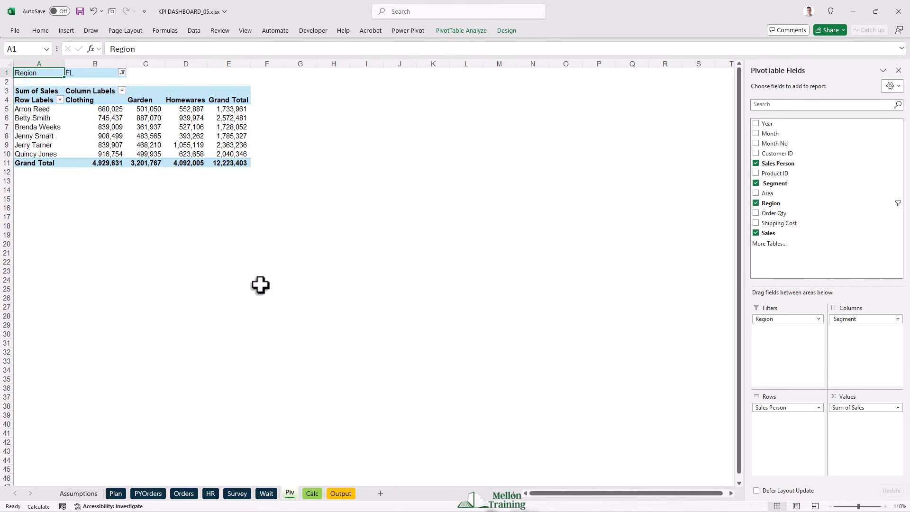
pyautogui.click(46, 124)
pyautogui.click(41, 117)
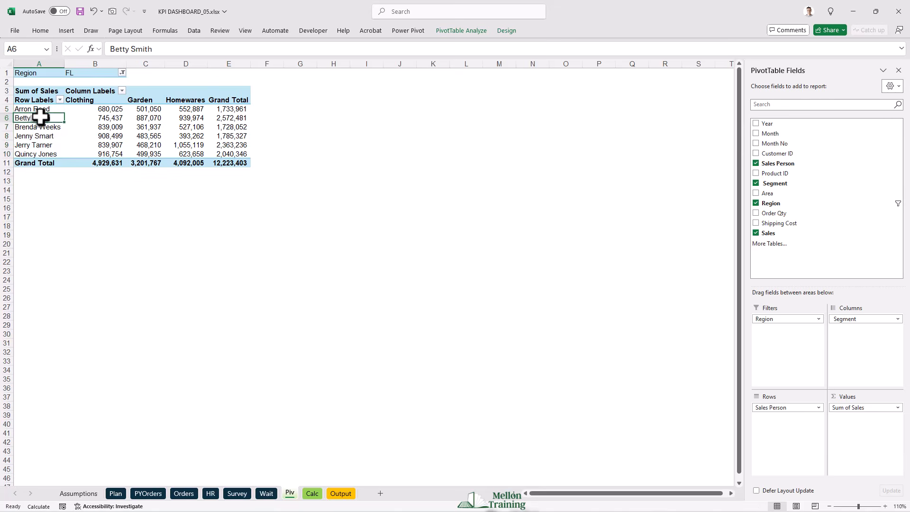
pyautogui.click(476, 31)
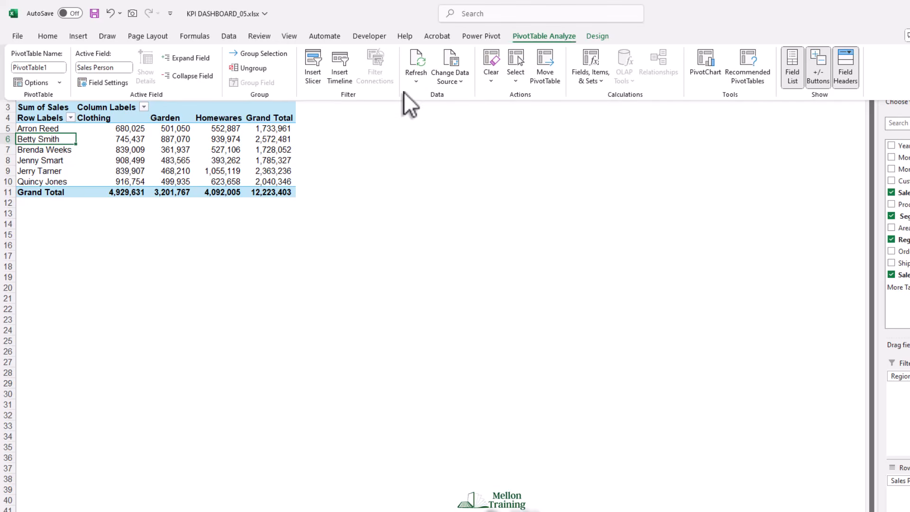
pyautogui.click(314, 71)
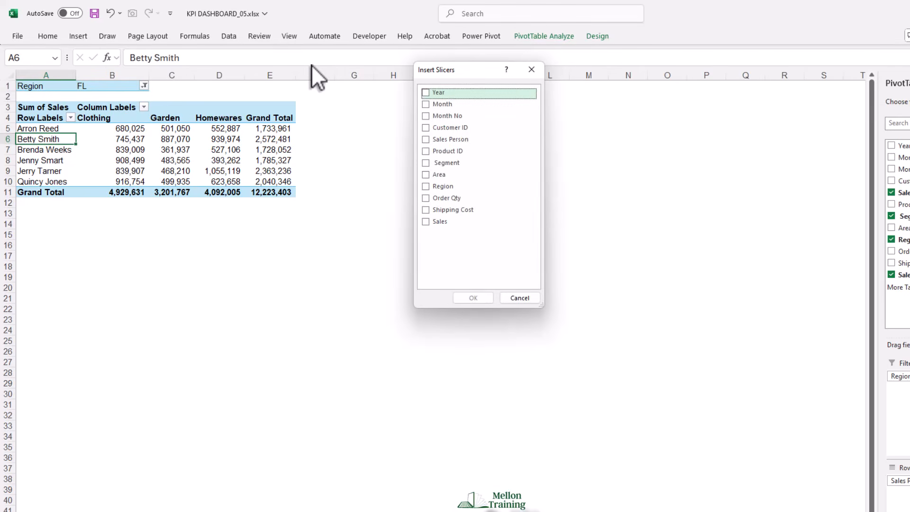
pyautogui.moveTo(460, 70); pyautogui.dragTo(395, 95)
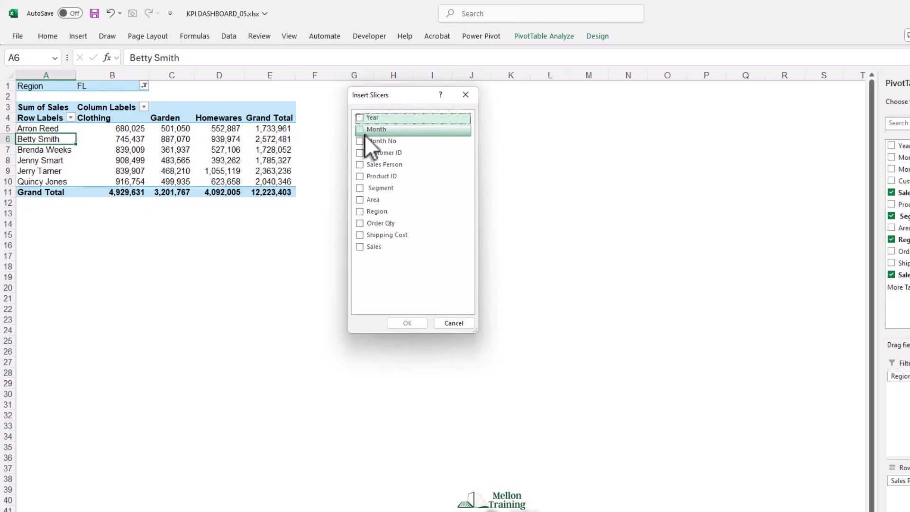
pyautogui.click(362, 212)
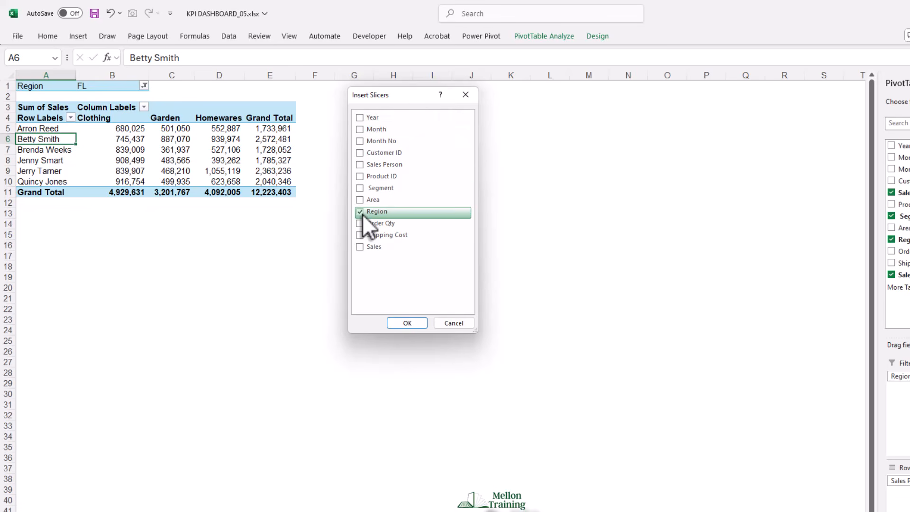
pyautogui.click(407, 324)
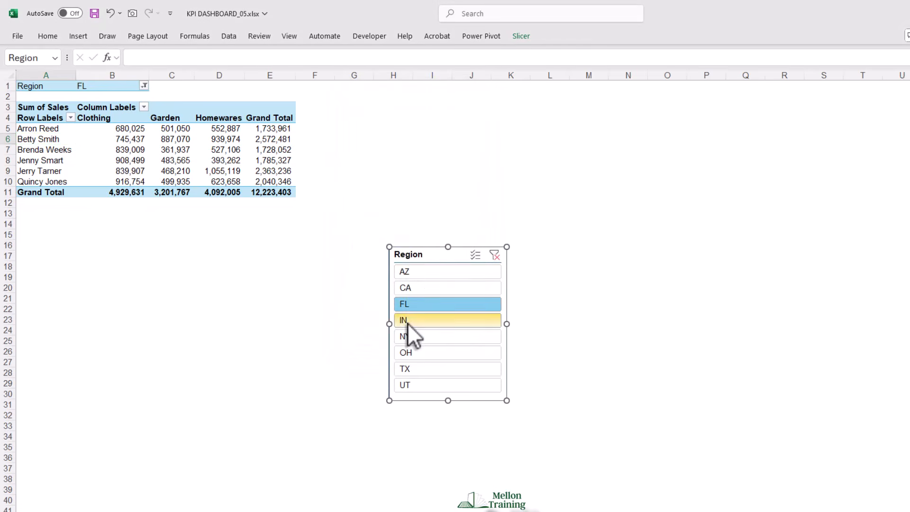
pyautogui.moveTo(424, 247); pyautogui.dragTo(392, 141)
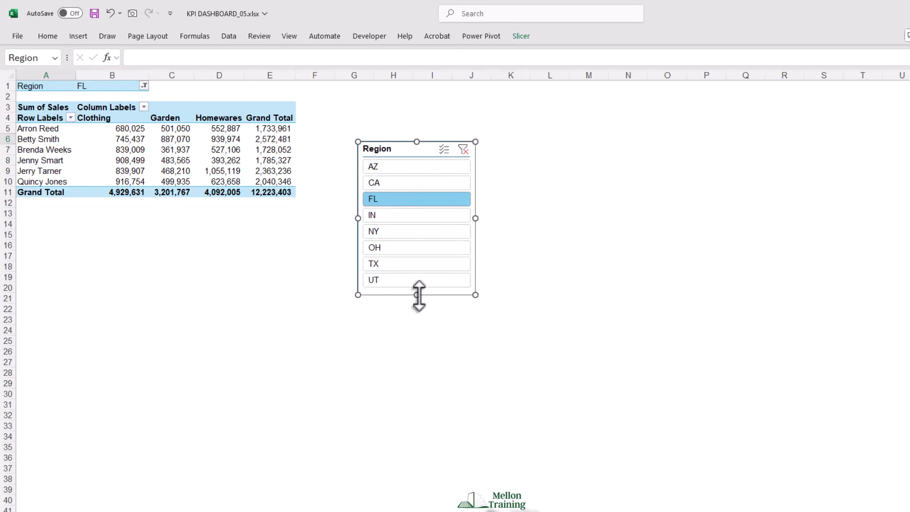
pyautogui.moveTo(418, 295); pyautogui.dragTo(419, 302)
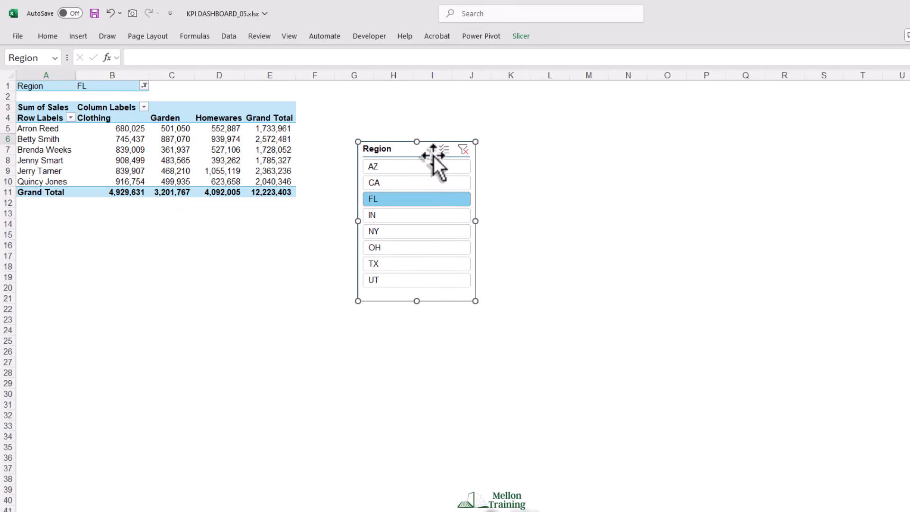
# - Hide the header of the Region slicer through its slicer settings
pyautogui.rightClick(402, 142)
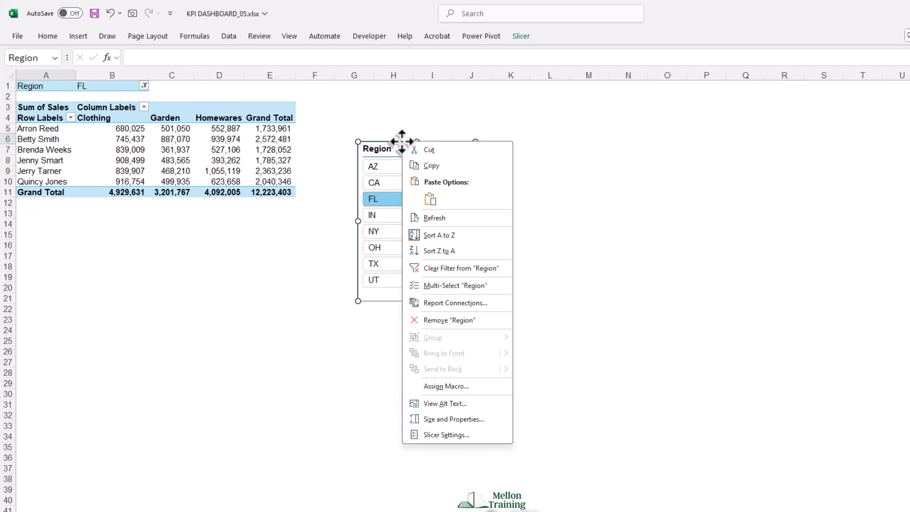
pyautogui.click(449, 437)
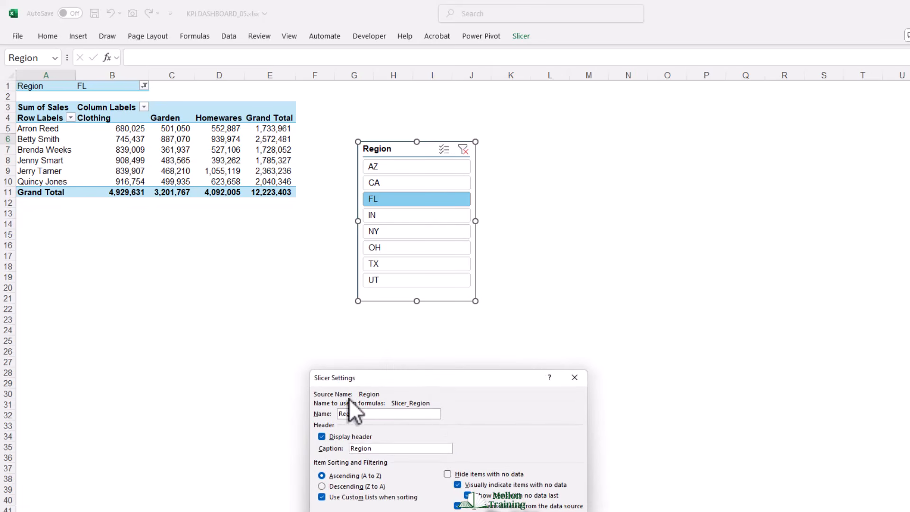
pyautogui.moveTo(392, 378); pyautogui.dragTo(307, 320)
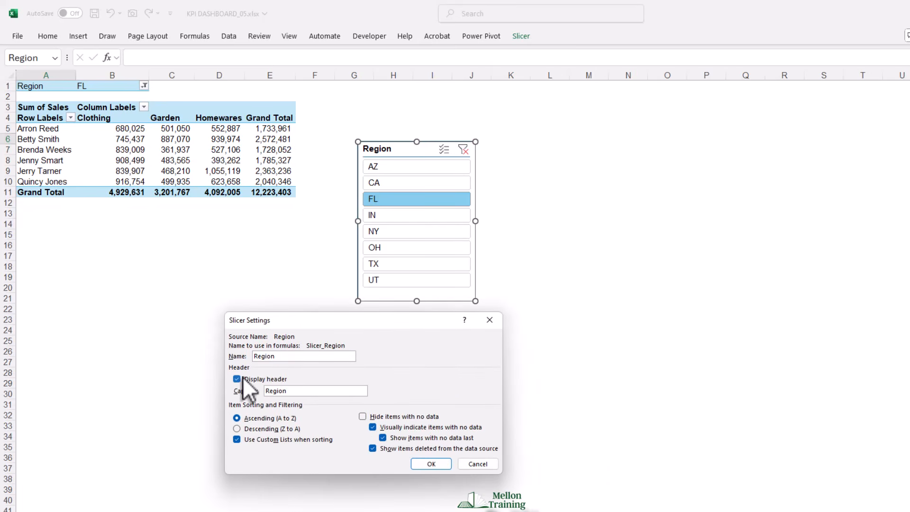
pyautogui.click(237, 379)
pyautogui.click(429, 463)
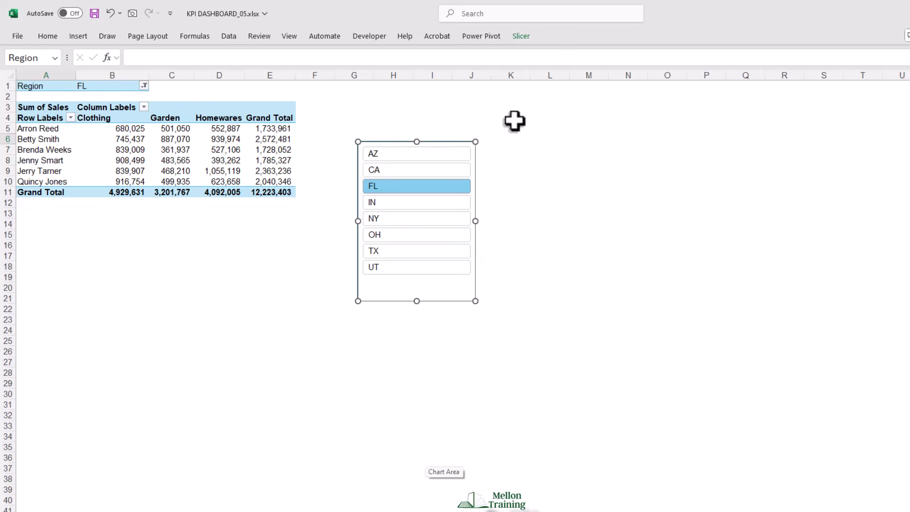
# - Arrange the Region slicer's buttons in 8 columns and resize the slicer into a wide, single-row strip
pyautogui.click(521, 36)
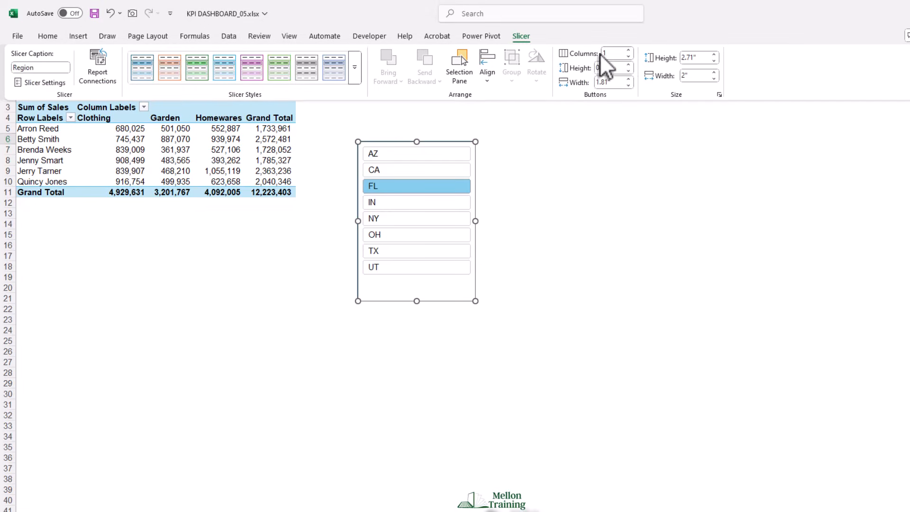
pyautogui.click(629, 50)
pyautogui.click(629, 50)
pyautogui.click(629, 50)
pyautogui.click(629, 50)
pyautogui.click(629, 50)
pyautogui.click(629, 51)
pyautogui.click(629, 50)
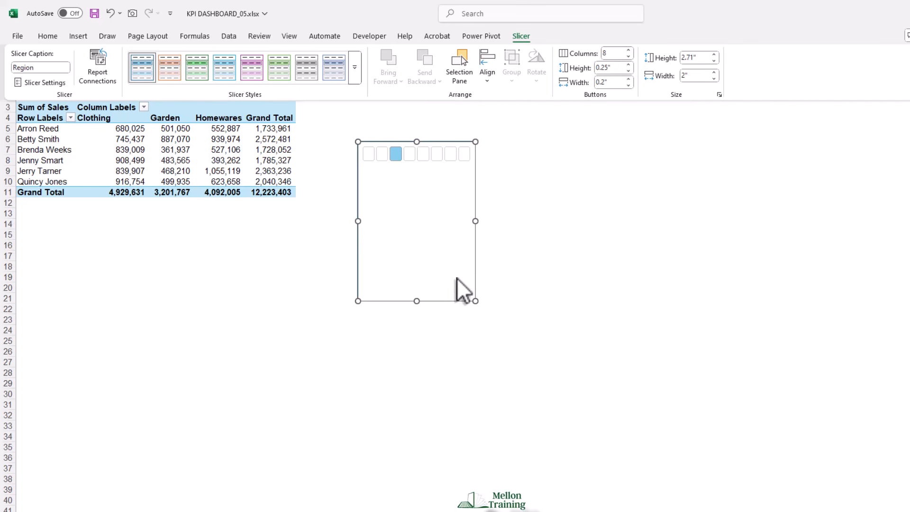
pyautogui.click(474, 301)
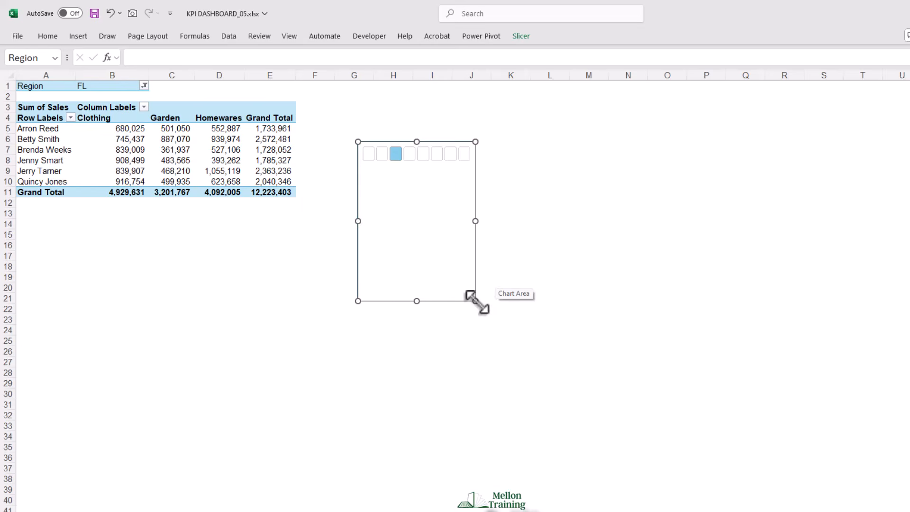
pyautogui.moveTo(475, 301); pyautogui.dragTo(641, 165)
pyautogui.click(502, 179)
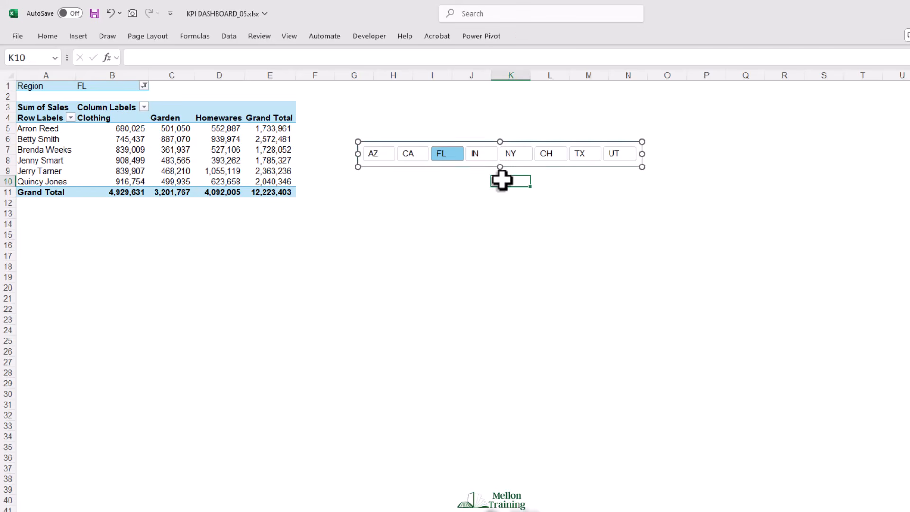
# - Paste the Region slicer onto the Output sheet and position it at the right end of the KPI DASHBOARD title banner
pyautogui.click(451, 167)
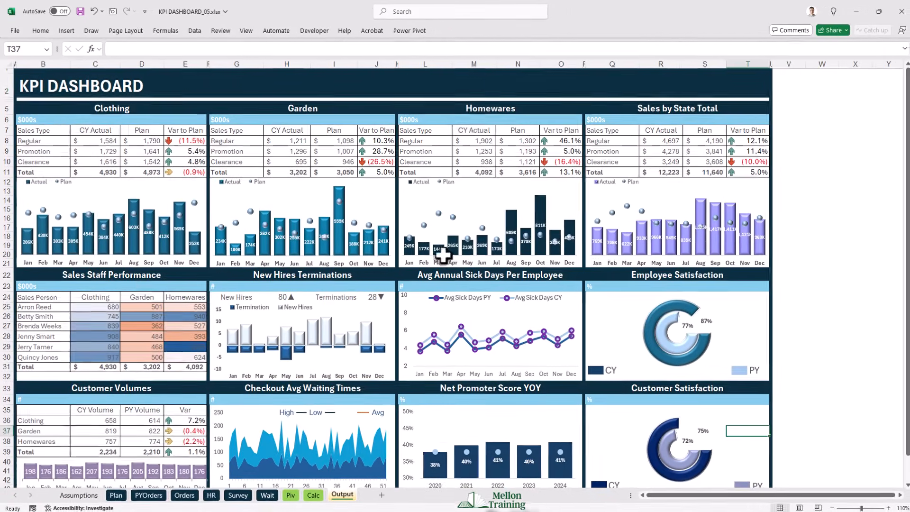
pyautogui.hotkey('ctrl', 'v')
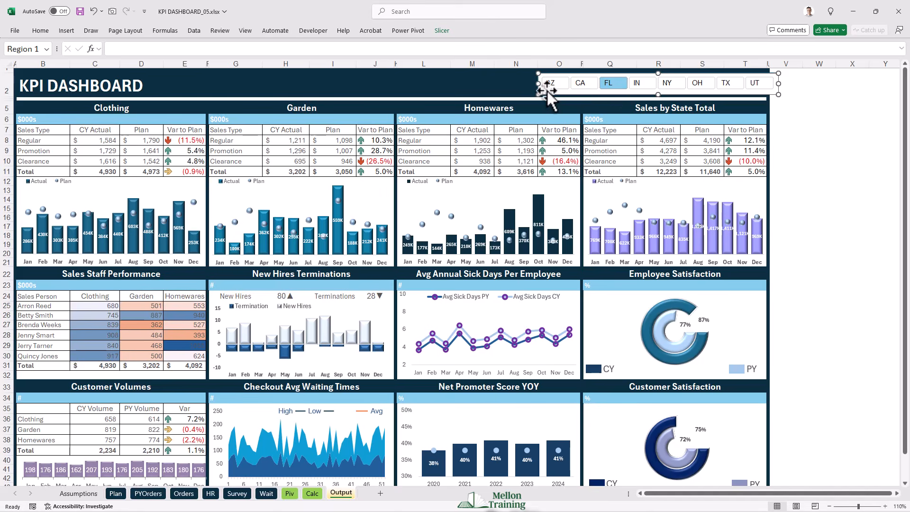
pyautogui.moveTo(547, 91); pyautogui.dragTo(535, 93)
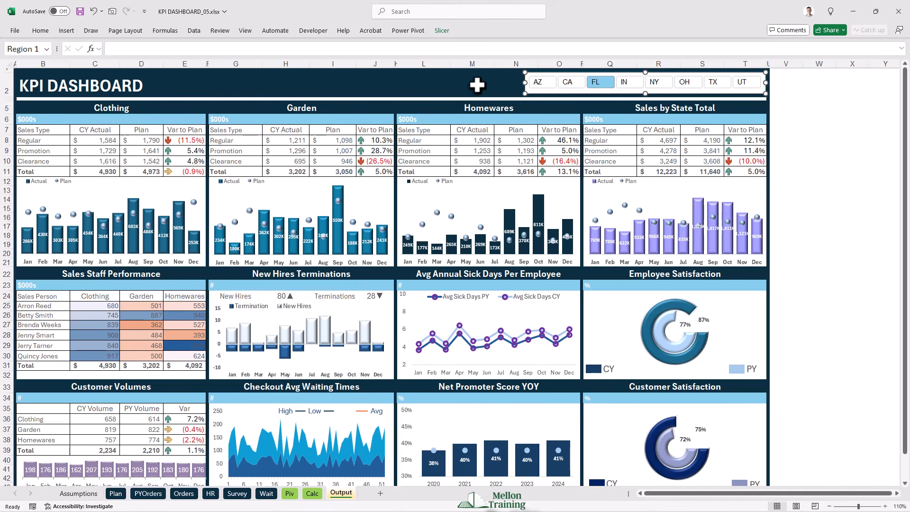
# - Filter the Sales Staff Performance table with the slicer by AZ, CA, FL, IN and NY in turn
pyautogui.click(544, 83)
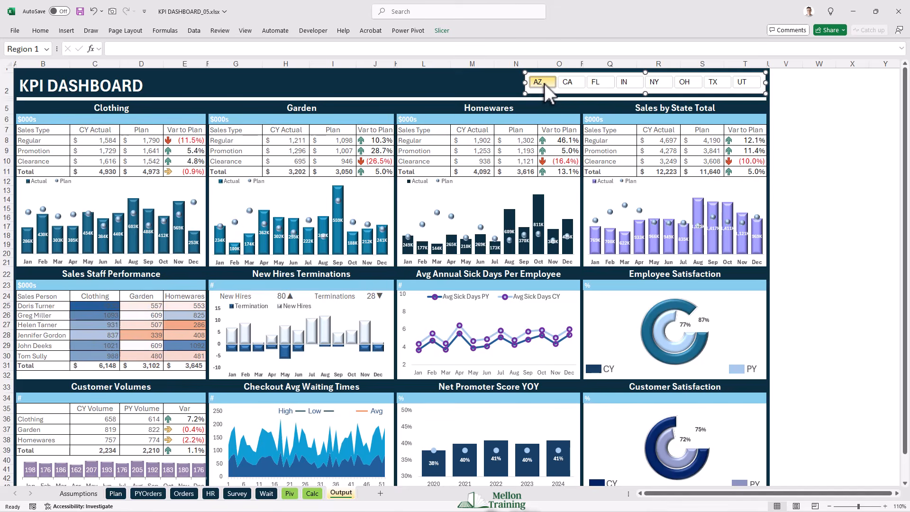
pyautogui.click(571, 85)
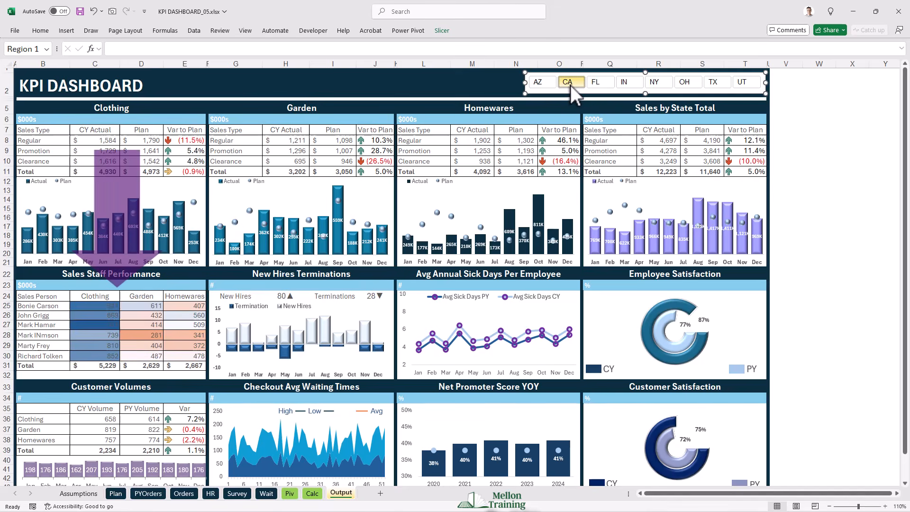
pyautogui.click(596, 83)
pyautogui.click(631, 82)
pyautogui.click(652, 82)
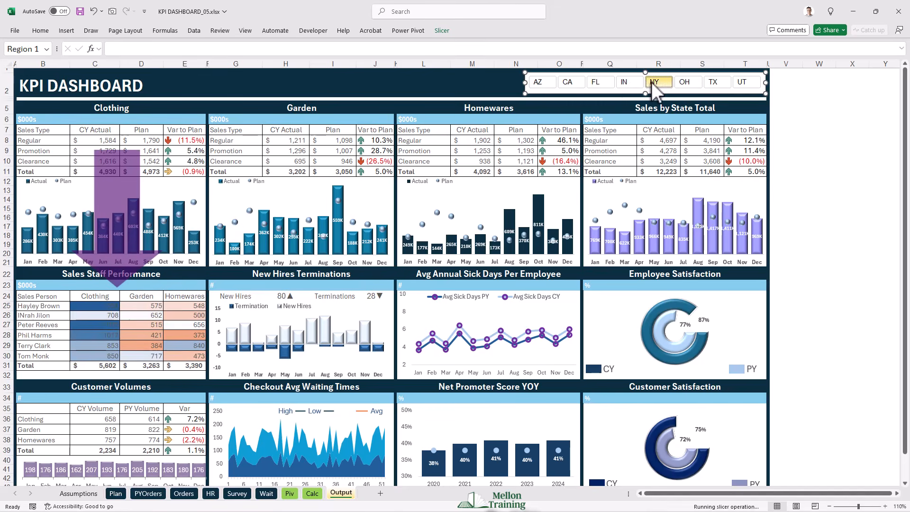
# - Filter the Region slicer by FL and link the region in cell C2 of the Calc sheet to Piv!$B$1
pyautogui.click(598, 84)
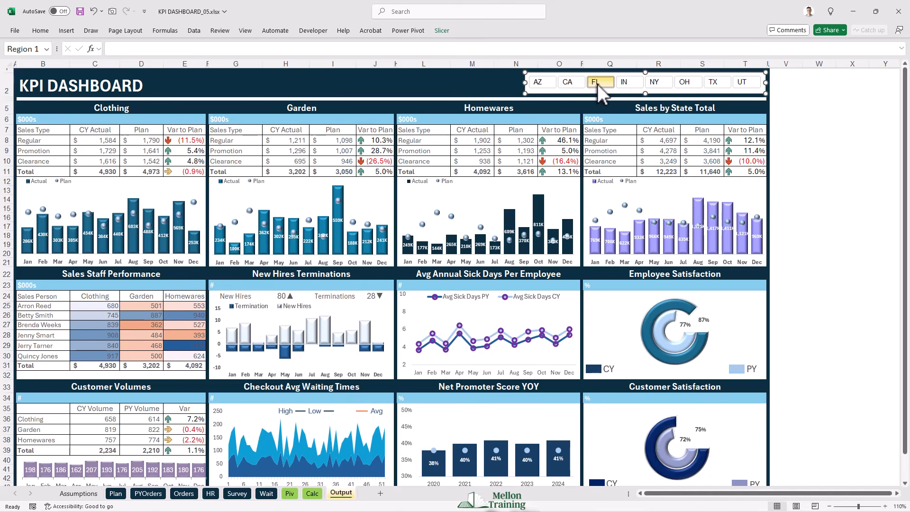
pyautogui.click(312, 493)
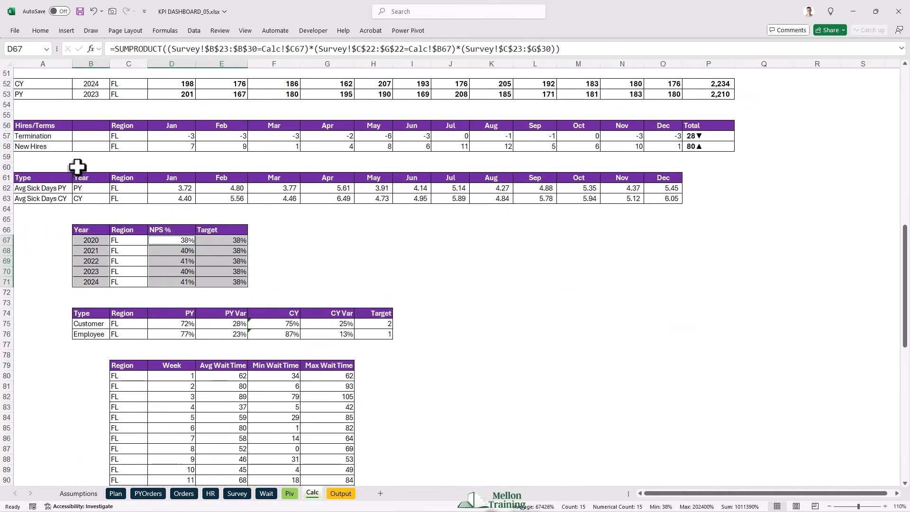
pyautogui.scroll(20, 87, 193)
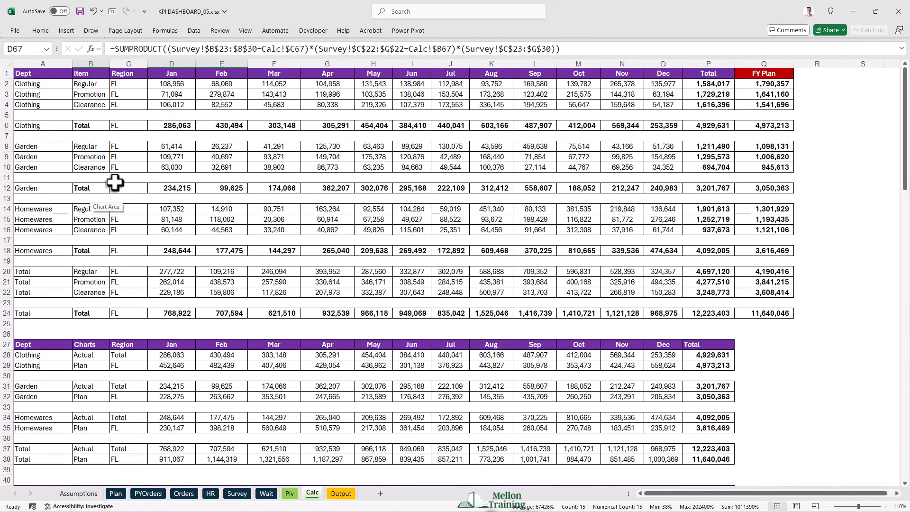
pyautogui.click(127, 82)
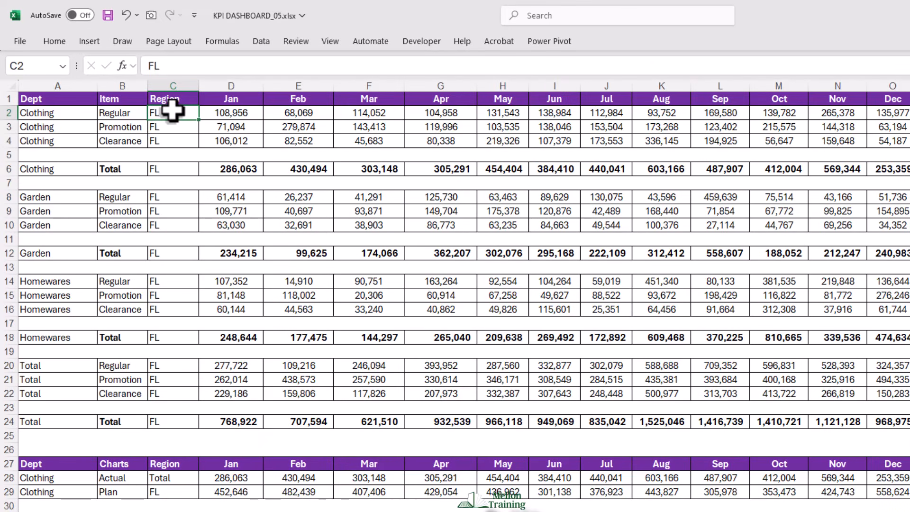
pyautogui.write('=')
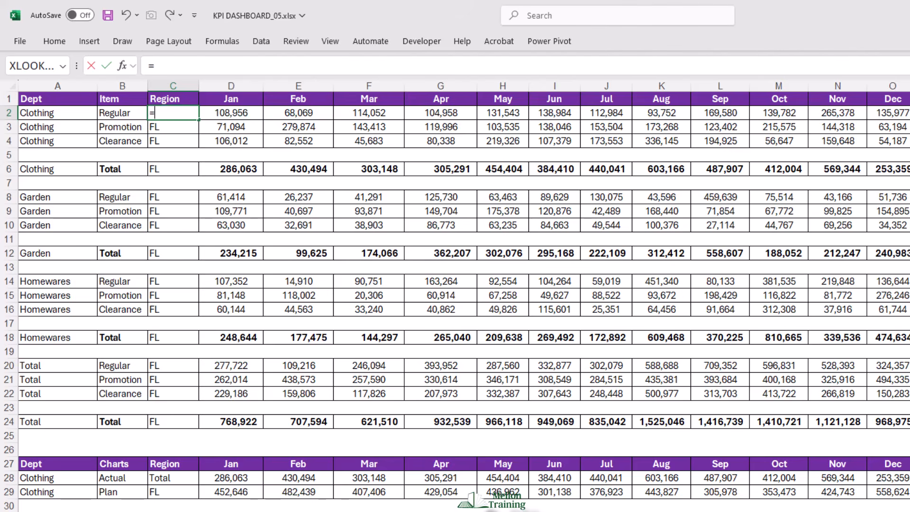
pyautogui.click(350, 511)
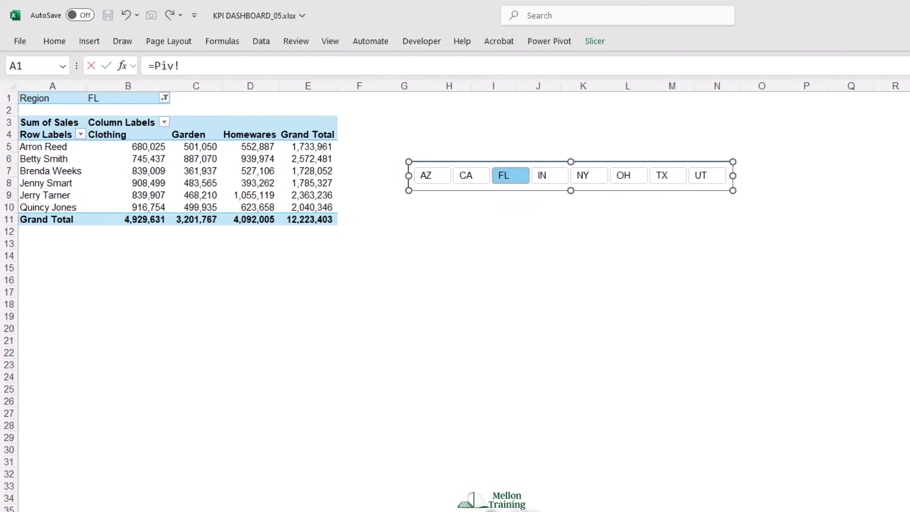
pyautogui.click(121, 98)
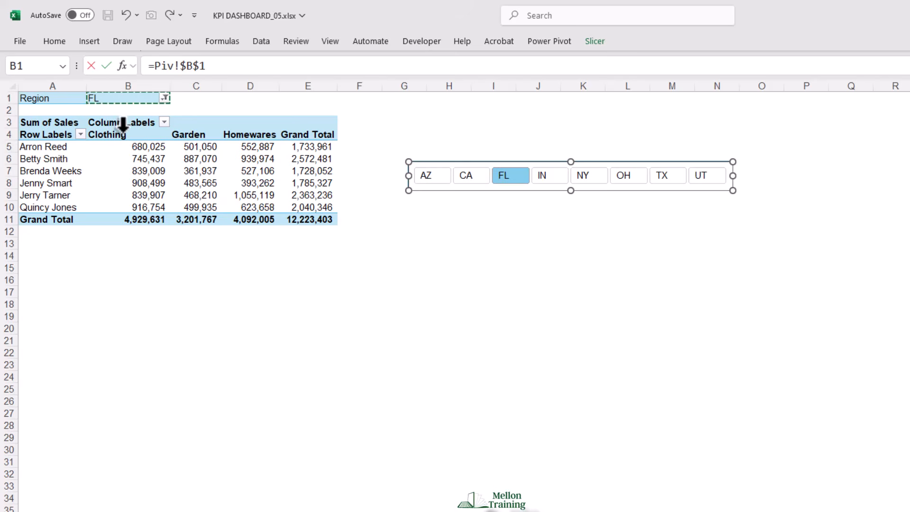
pyautogui.press('Return')
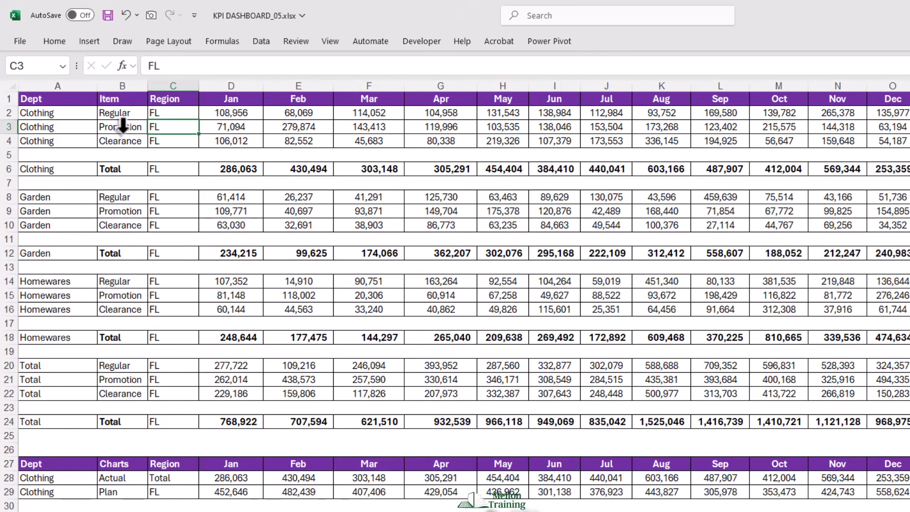
# - Copy the formula from C2 and replace every FL on the Calc sheet with =Piv!$B$1
pyautogui.click(172, 112)
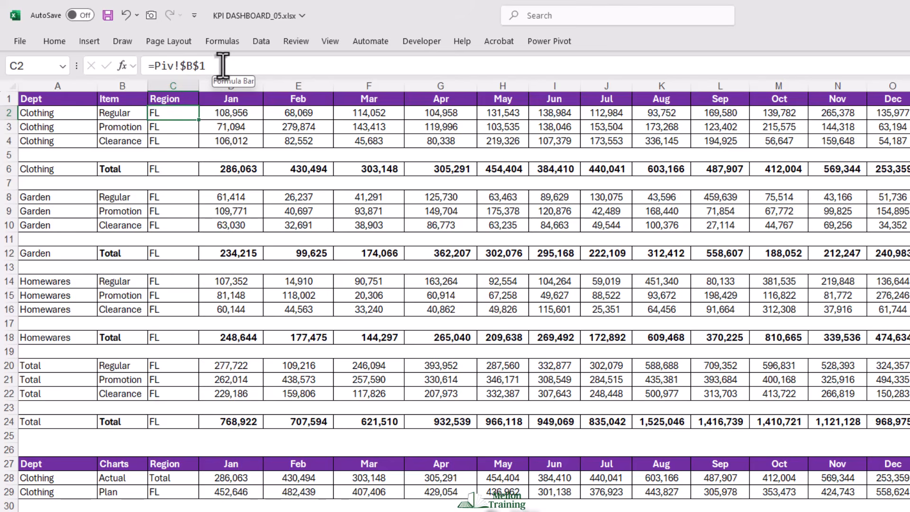
pyautogui.moveTo(218, 66); pyautogui.dragTo(117, 66)
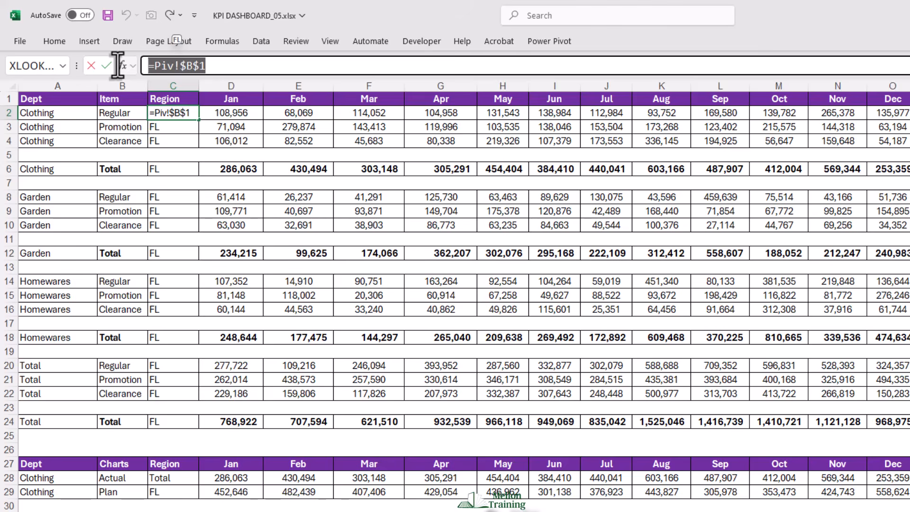
pyautogui.press('F9')
pyautogui.press('Return')
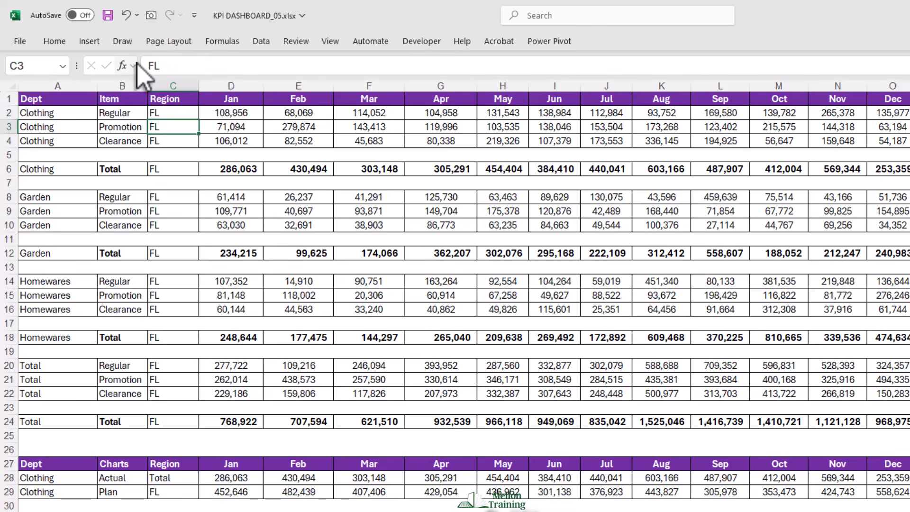
pyautogui.hotkey('ctrl', 'f')
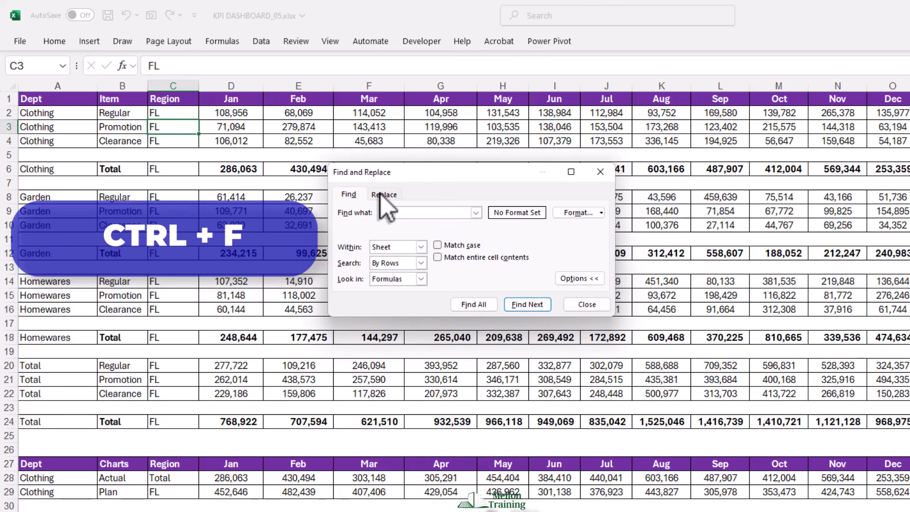
pyautogui.click(384, 194)
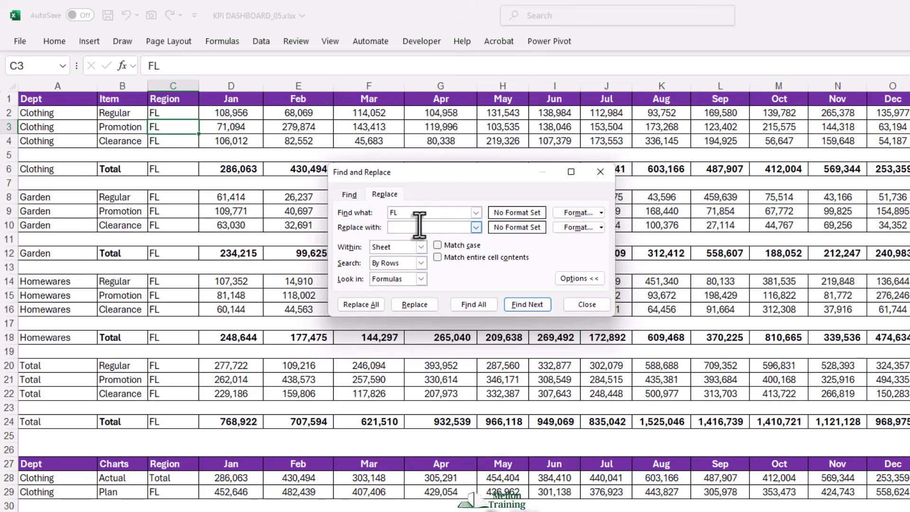
pyautogui.hotkey('ctrl', 'v')
pyautogui.click(361, 305)
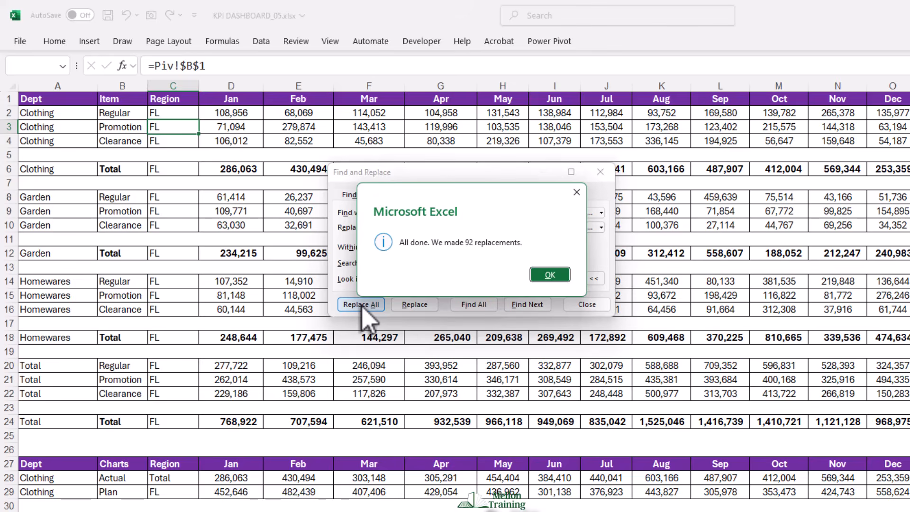
pyautogui.click(550, 275)
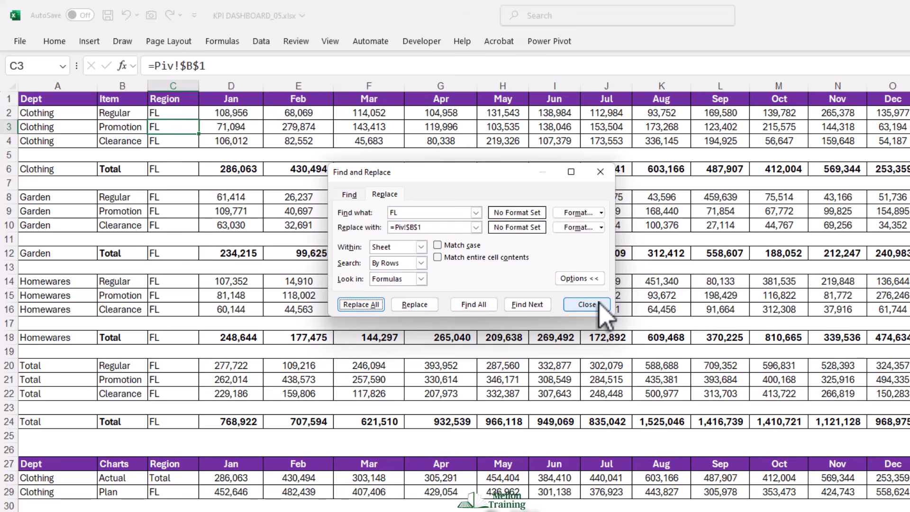
pyautogui.click(598, 305)
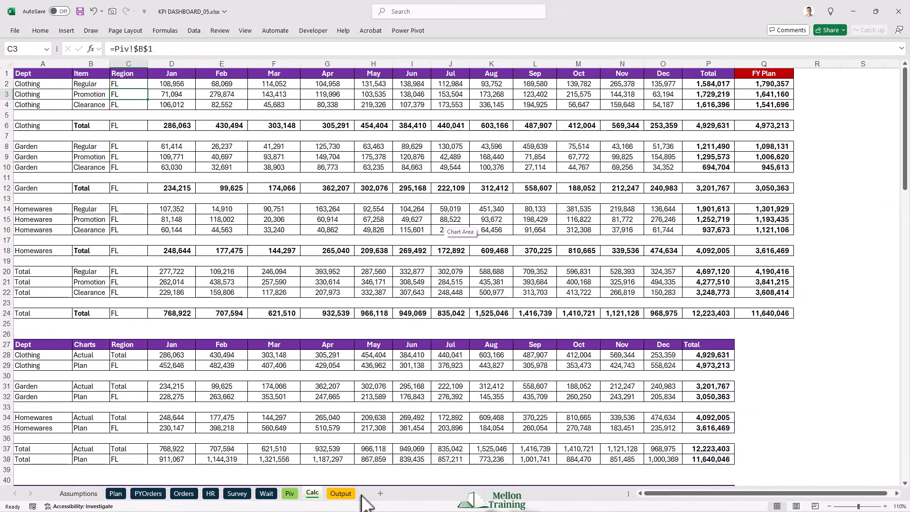
# - Test the whole Output dashboard by filtering the Region slicer by AZ, CA, FL, IN, NY, OH and FL in turn
pyautogui.click(342, 494)
pyautogui.click(540, 81)
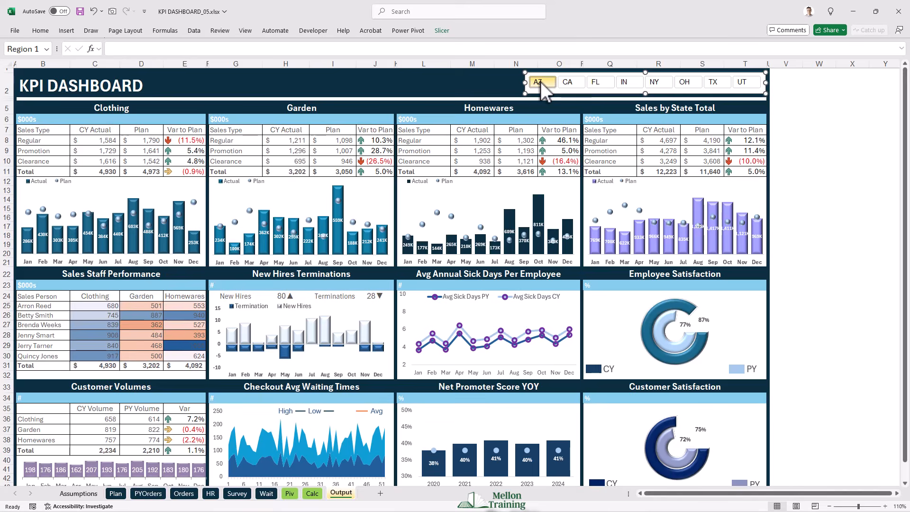
pyautogui.click(572, 83)
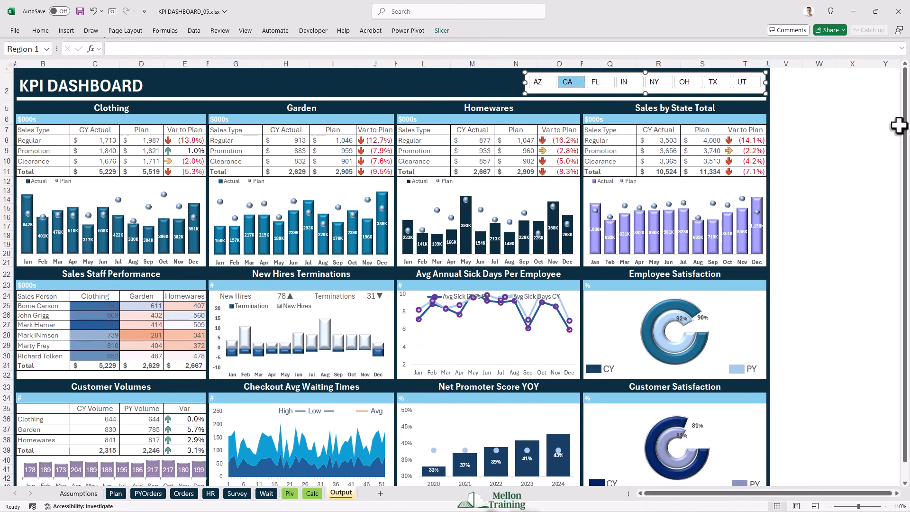
pyautogui.moveTo(903, 125); pyautogui.dragTo(907, 132)
pyautogui.click(607, 80)
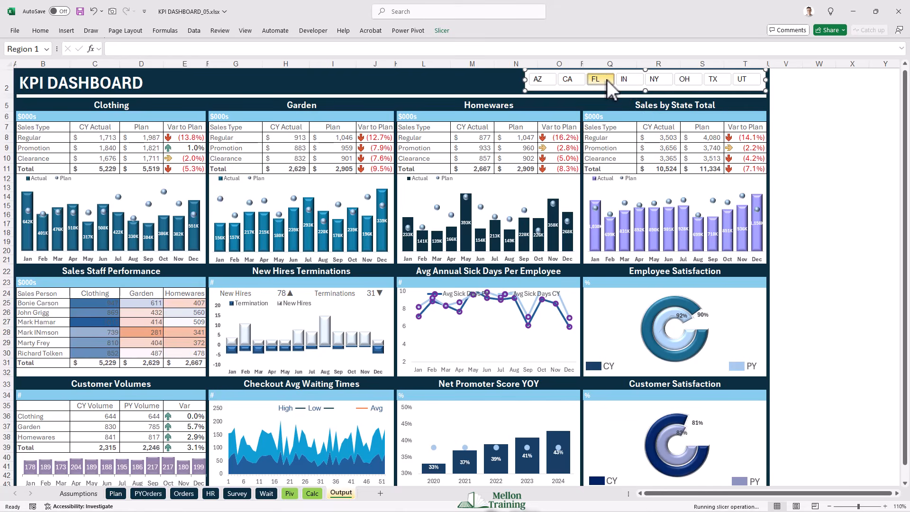
pyautogui.click(635, 80)
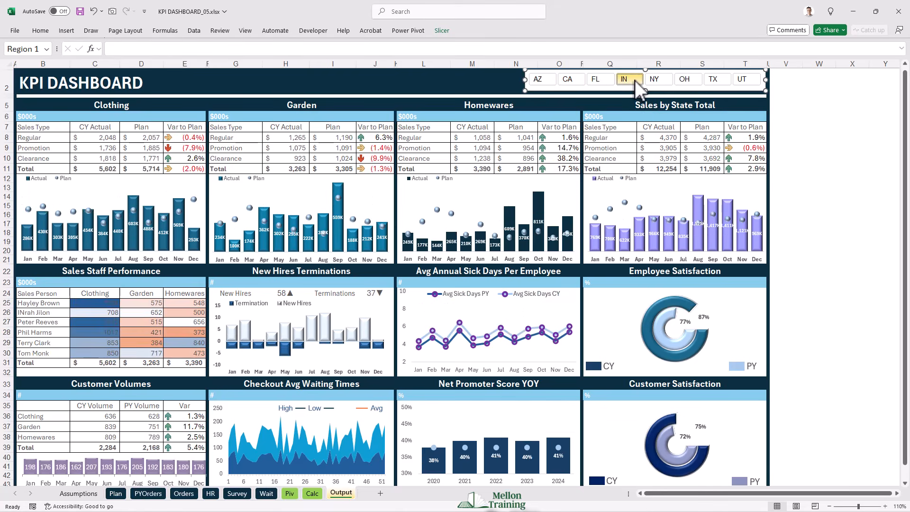
pyautogui.click(651, 81)
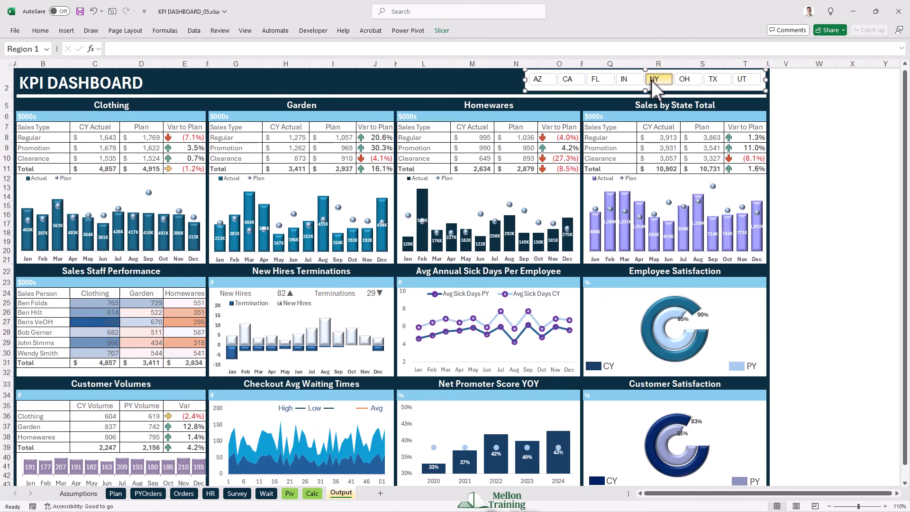
pyautogui.click(683, 80)
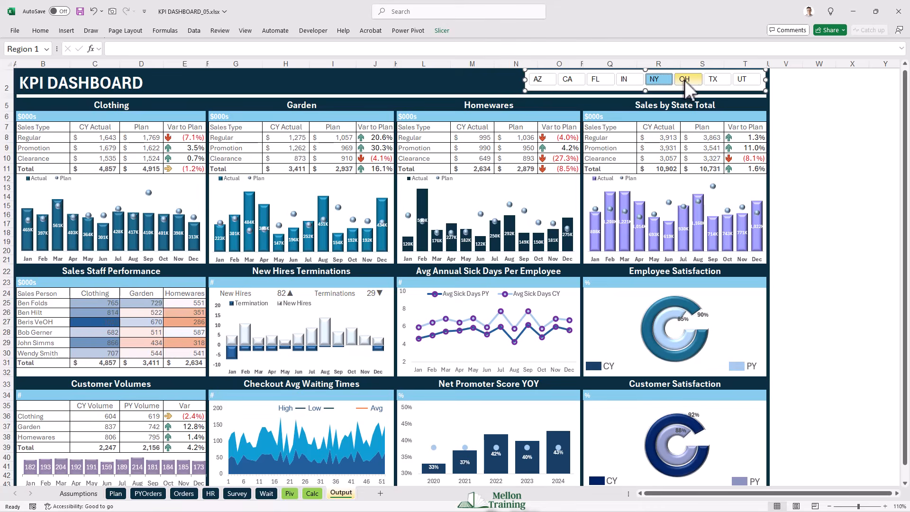
pyautogui.click(600, 80)
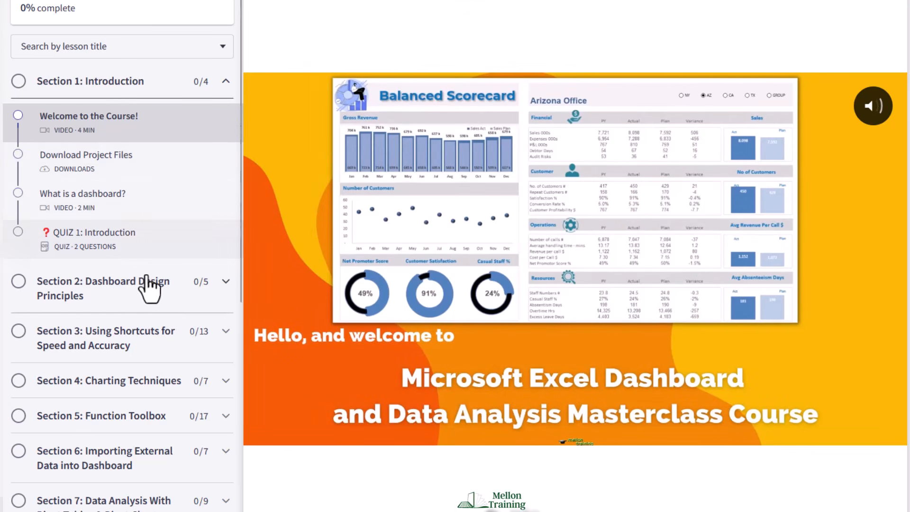
# - On the dashboard course web page, expand the curriculum sections from Dashboard Design Principles to PRO Dashboard Components and examine their lessons
pyautogui.click(212, 297)
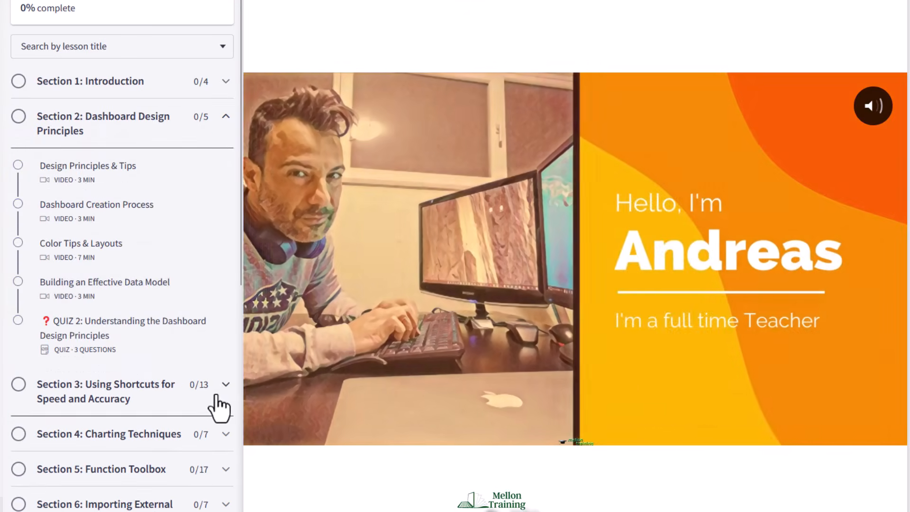
pyautogui.click(214, 389)
pyautogui.scroll(-9, 212, 379)
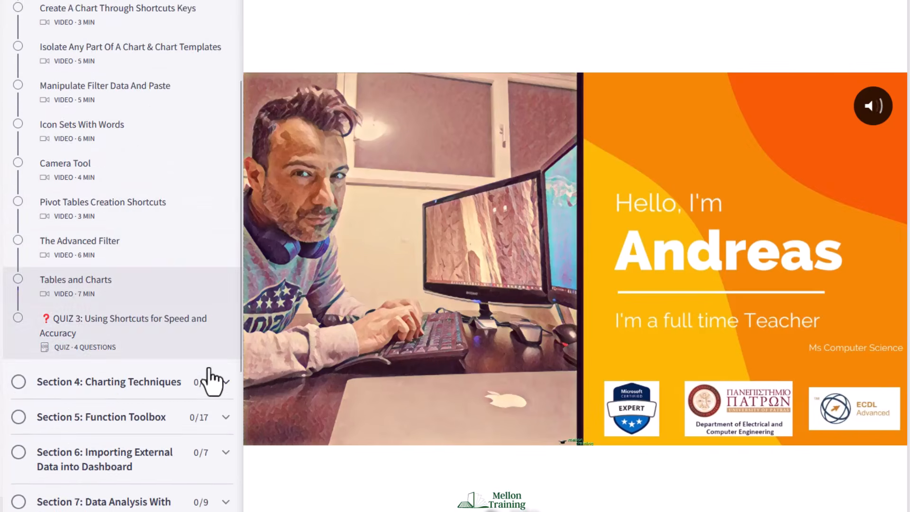
pyautogui.click(212, 326)
pyautogui.scroll(-2, 217, 327)
pyautogui.scroll(3, 208, 213)
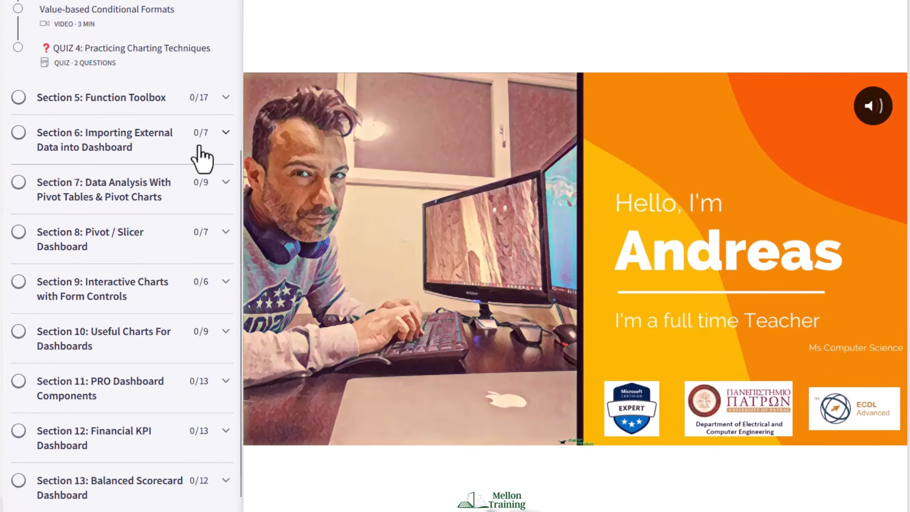
pyautogui.click(218, 124)
pyautogui.scroll(-10, 204, 215)
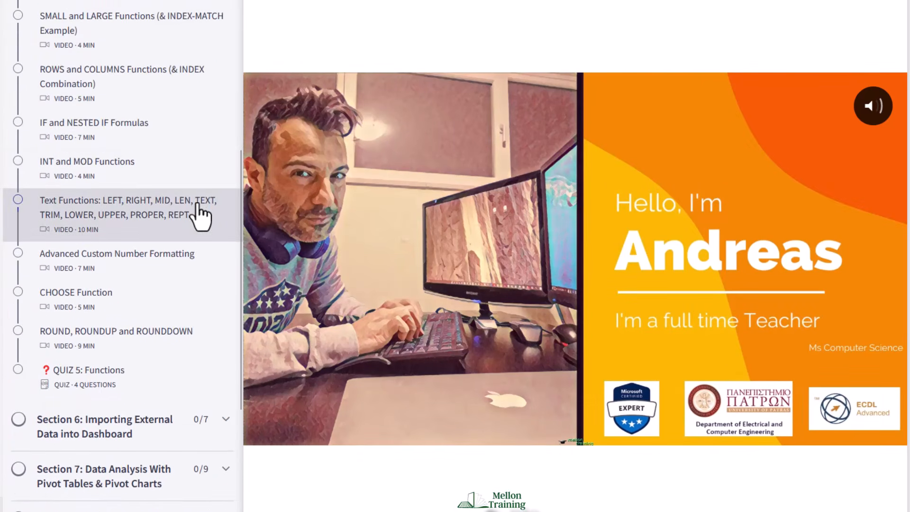
pyautogui.scroll(3, 202, 147)
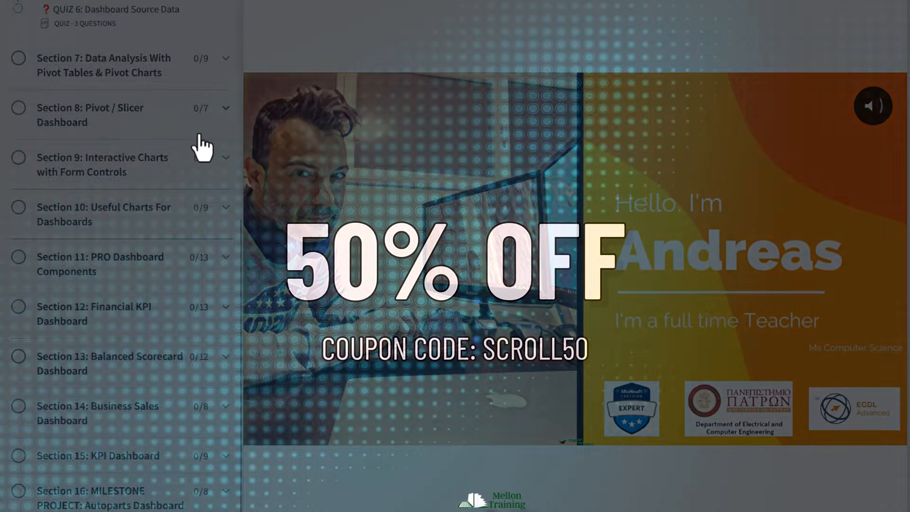
pyautogui.click(209, 193)
pyautogui.scroll(-7, 204, 194)
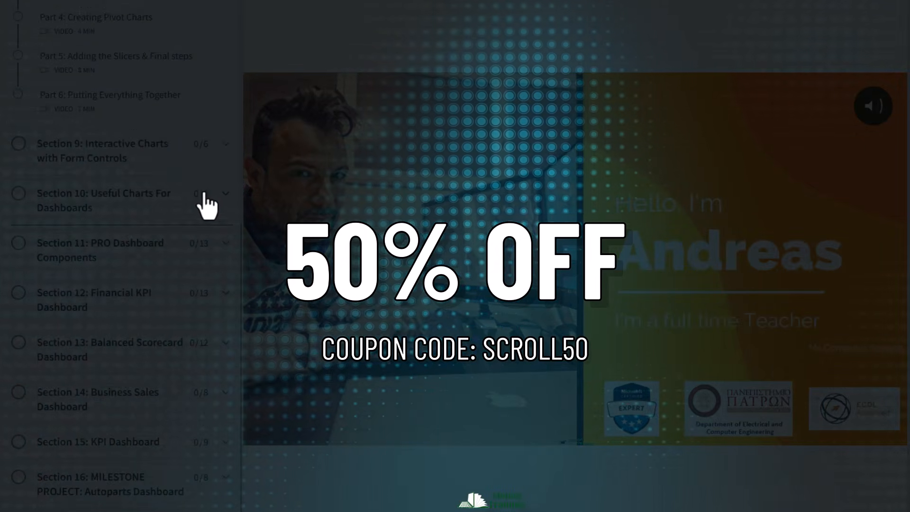
pyautogui.click(209, 151)
pyautogui.scroll(-5, 204, 190)
pyautogui.click(195, 230)
pyautogui.scroll(-7, 194, 243)
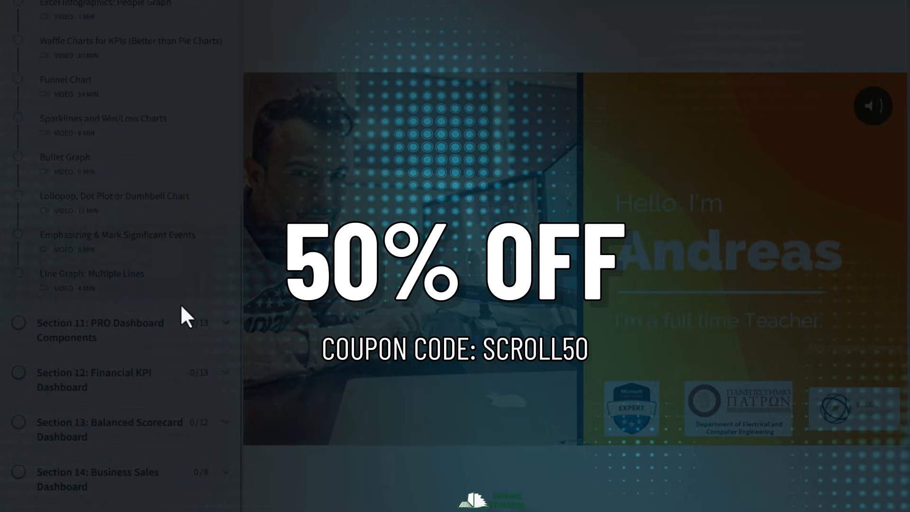
pyautogui.click(186, 331)
pyautogui.scroll(-8, 186, 332)
pyautogui.scroll(-5, 171, 493)
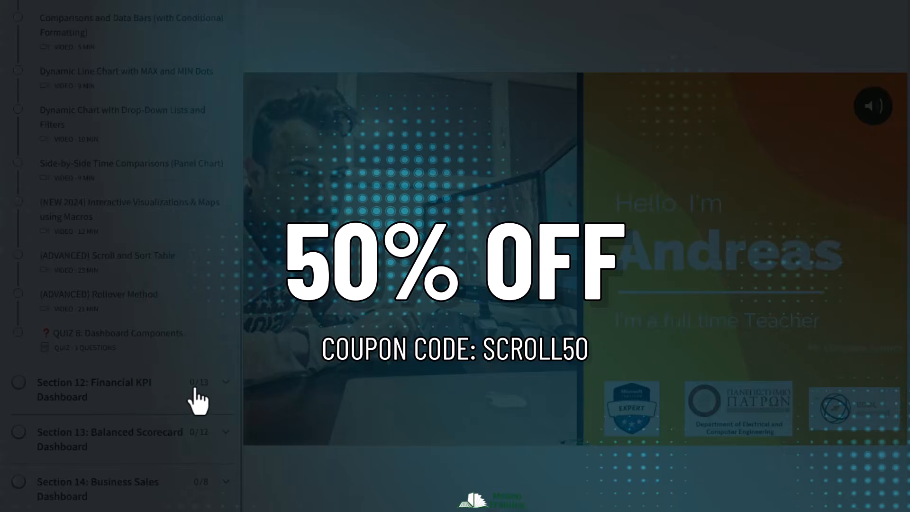